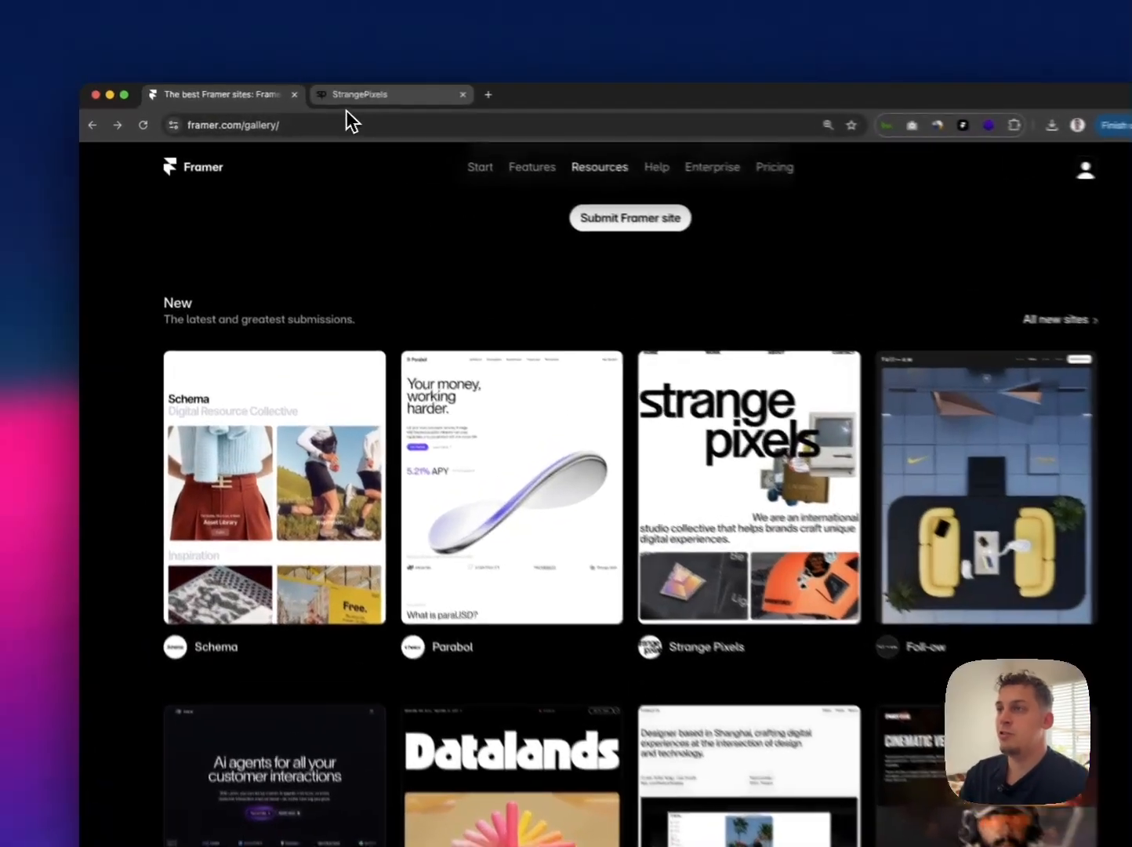
Step: Switch to the StrangePixels site and look over its section of scattered team portraits
{"action": "left_click", "coordinate": [322, 95]}
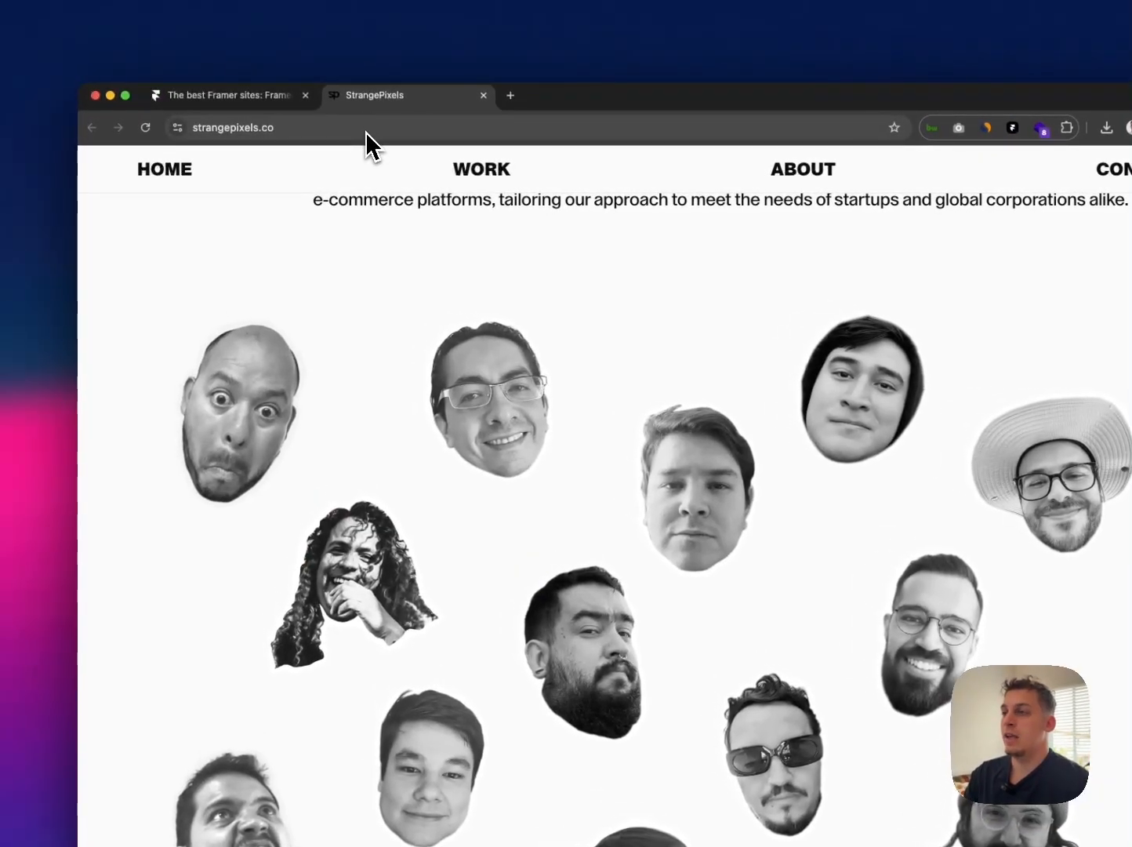
{"action": "scroll", "coordinate": [400, 235], "scroll_direction": "down", "scroll_amount": 2}
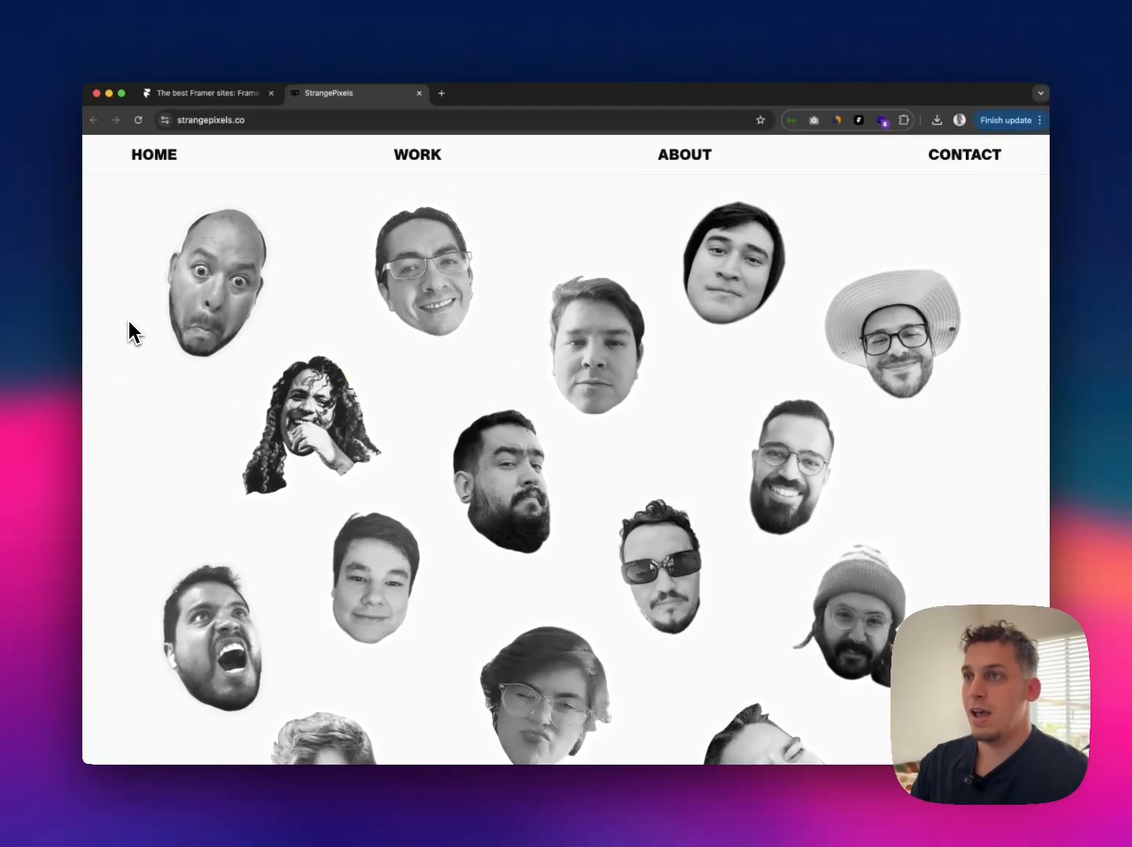
Step: Browse the newest submissions in the Framer gallery, then return to the StrangePixels page
{"action": "left_click", "coordinate": [206, 93]}
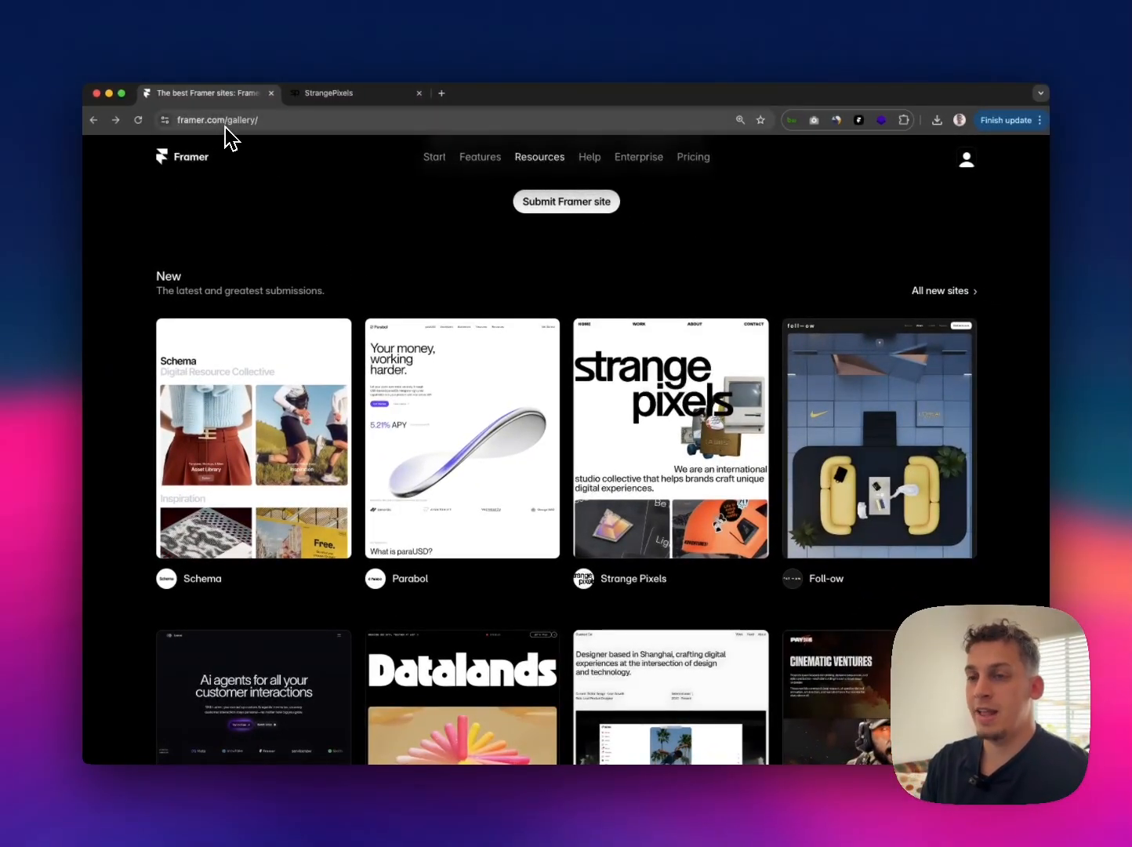
{"action": "scroll", "coordinate": [329, 278], "scroll_direction": "down", "scroll_amount": 10}
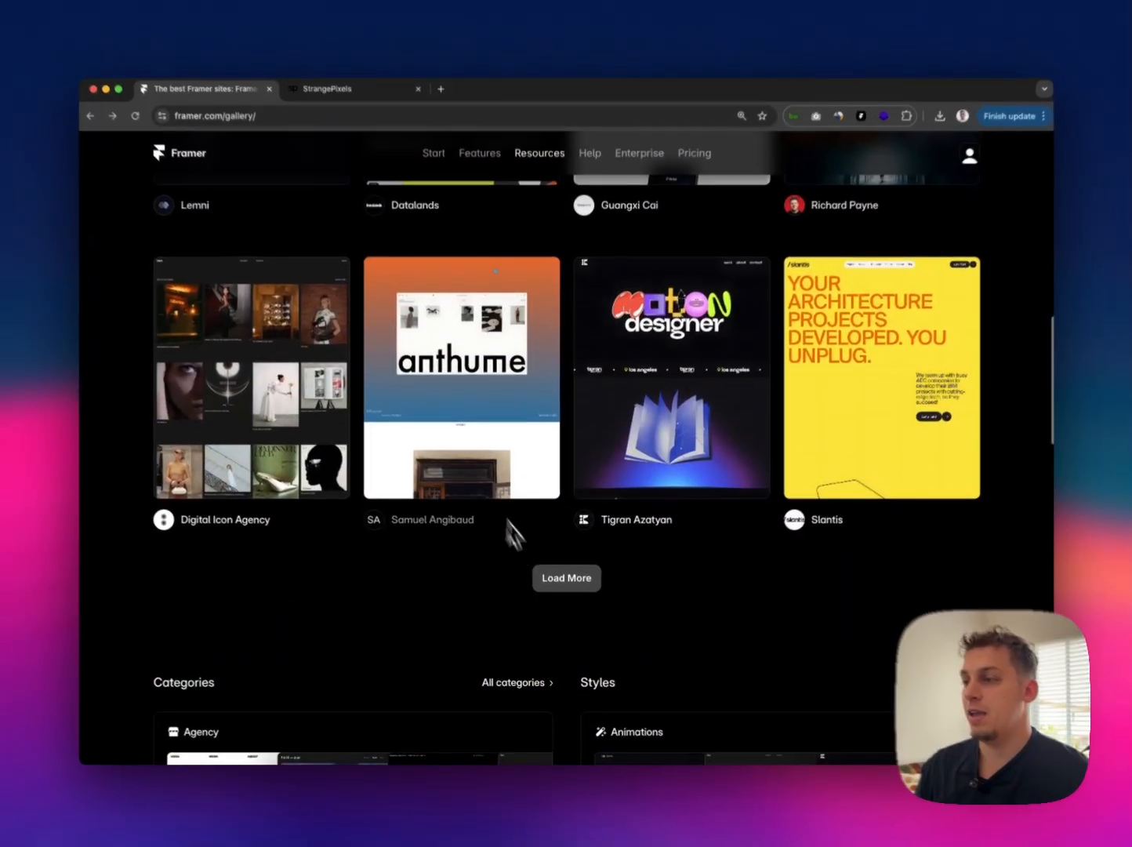
{"action": "left_click", "coordinate": [560, 578]}
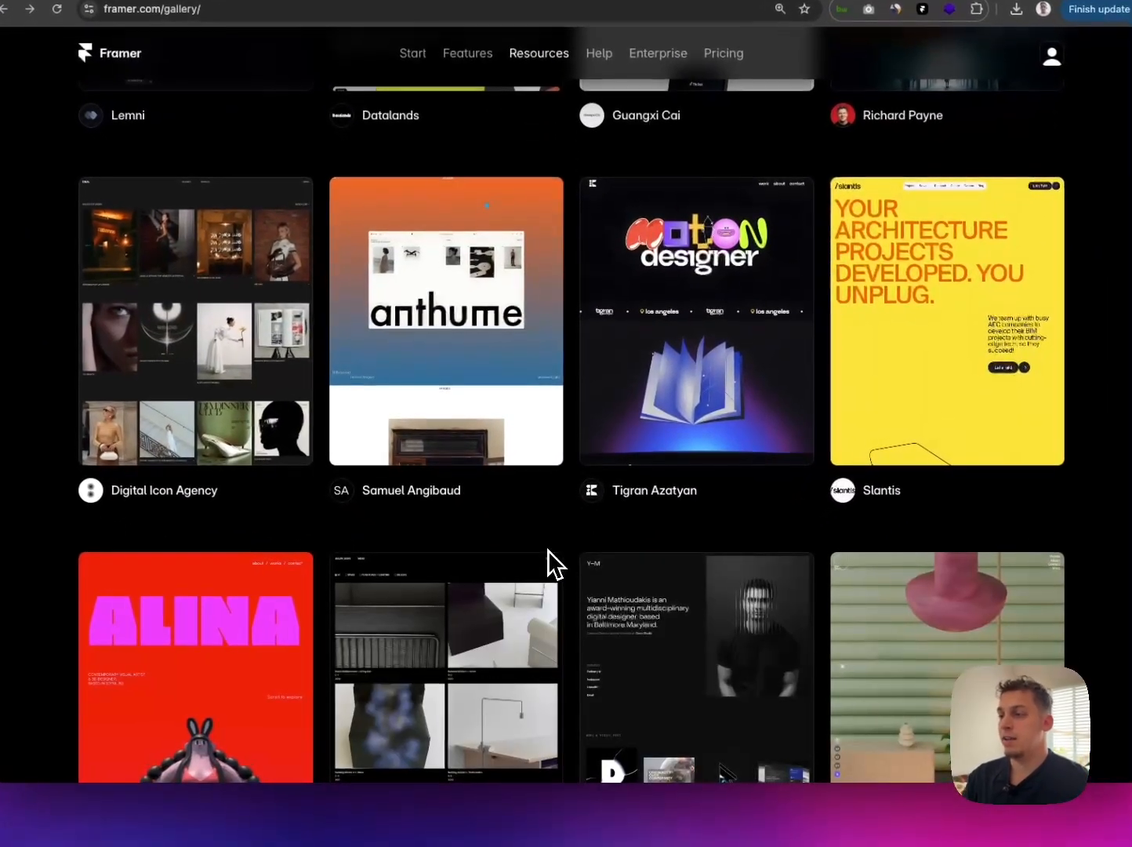
{"action": "scroll", "coordinate": [559, 568], "scroll_direction": "down", "scroll_amount": 8}
{"action": "scroll", "coordinate": [549, 549], "scroll_direction": "down", "scroll_amount": 5}
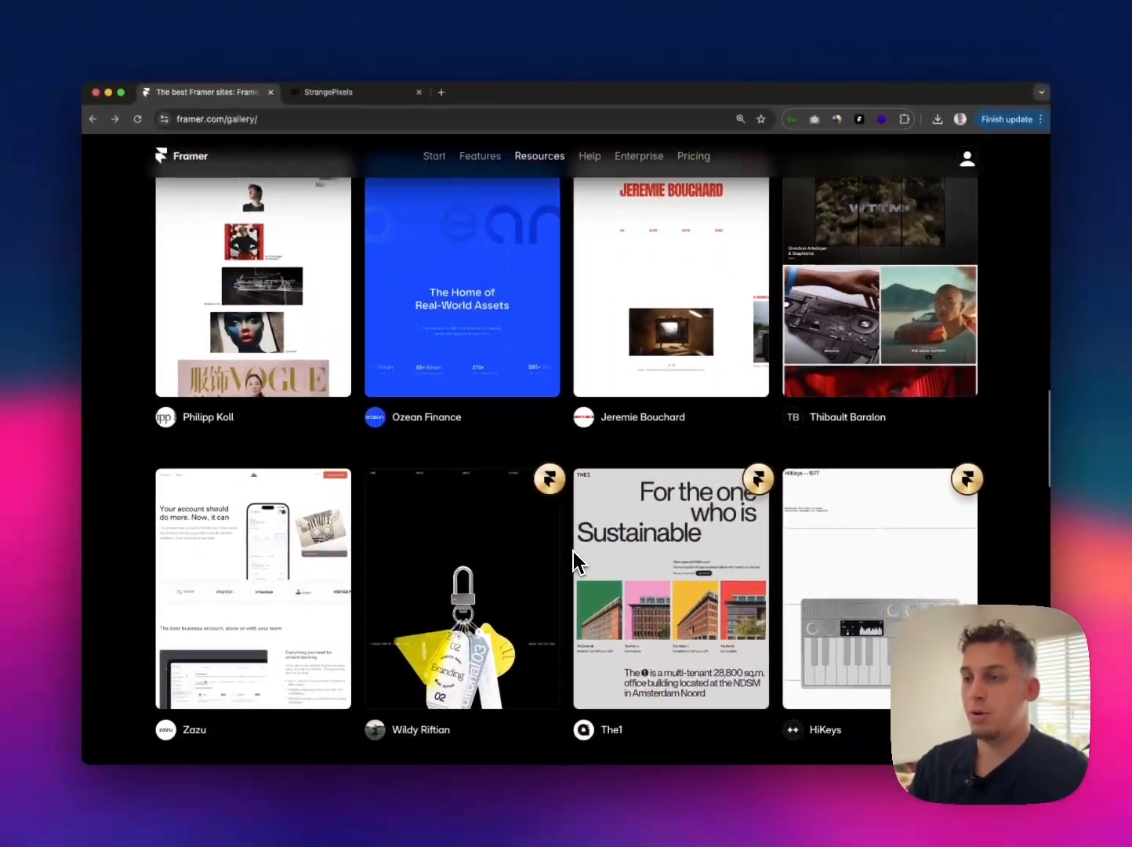
{"action": "scroll", "coordinate": [574, 553], "scroll_direction": "down", "scroll_amount": 3}
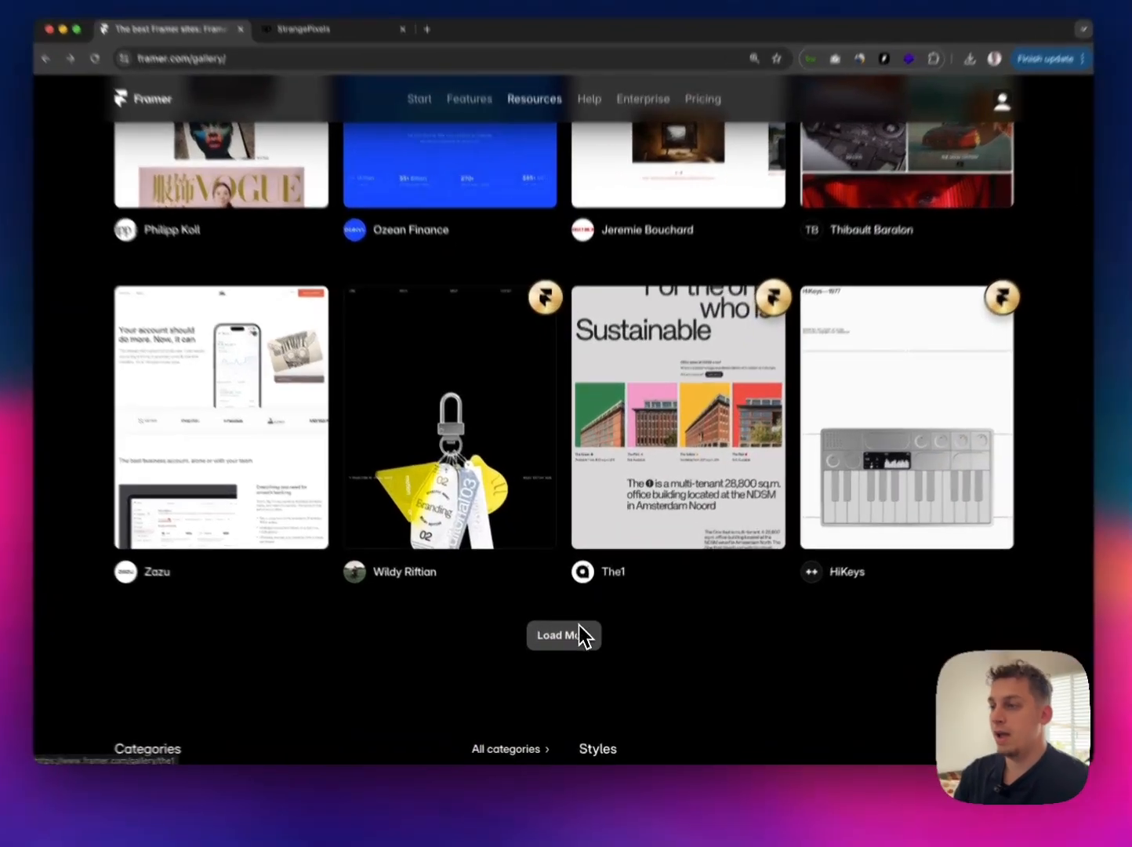
{"action": "left_click", "coordinate": [579, 628]}
{"action": "scroll", "coordinate": [572, 594], "scroll_direction": "down", "scroll_amount": 5}
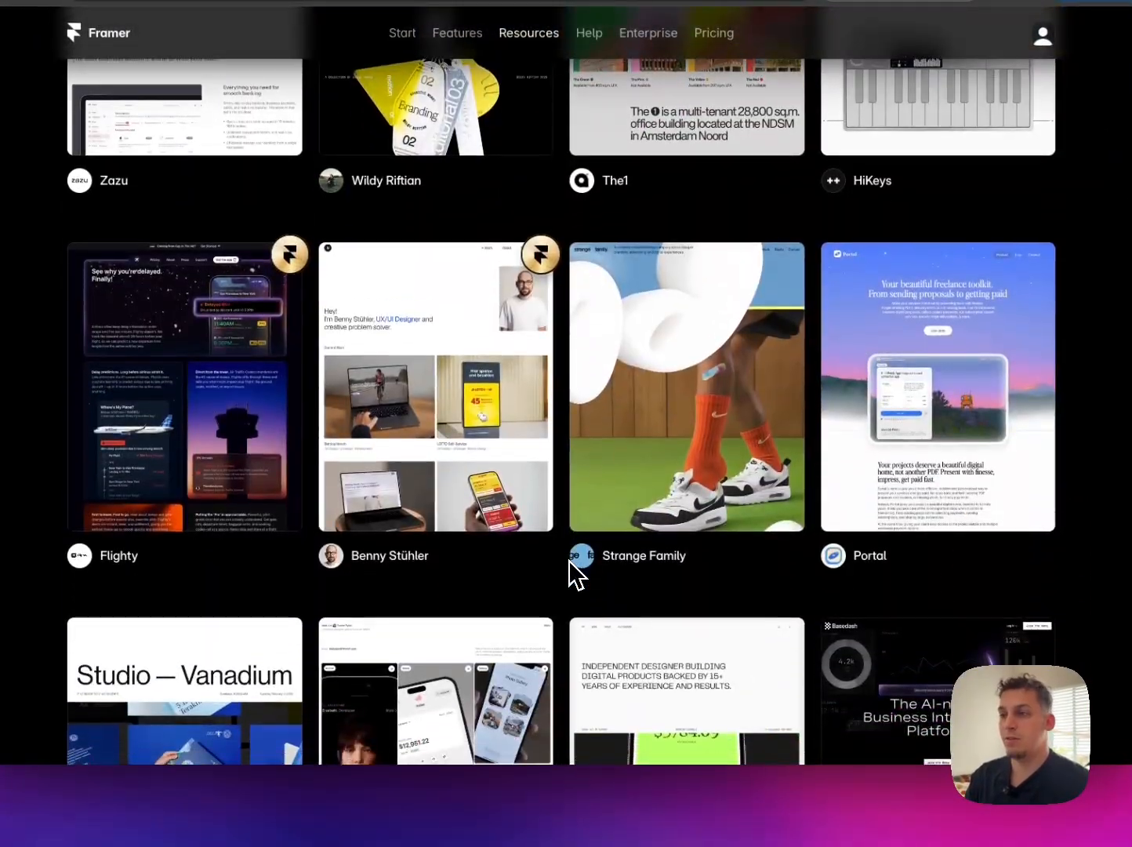
{"action": "scroll", "coordinate": [570, 560], "scroll_direction": "up", "scroll_amount": 15}
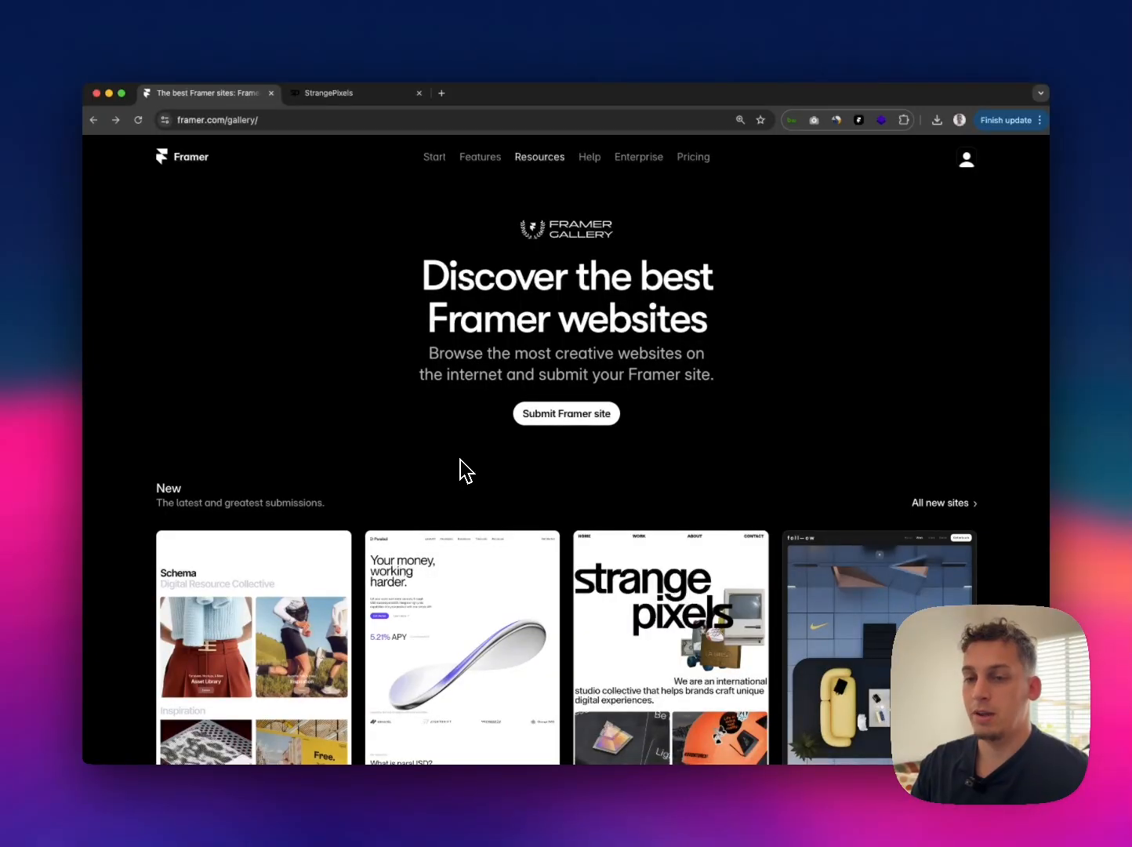
{"action": "left_click", "coordinate": [333, 95]}
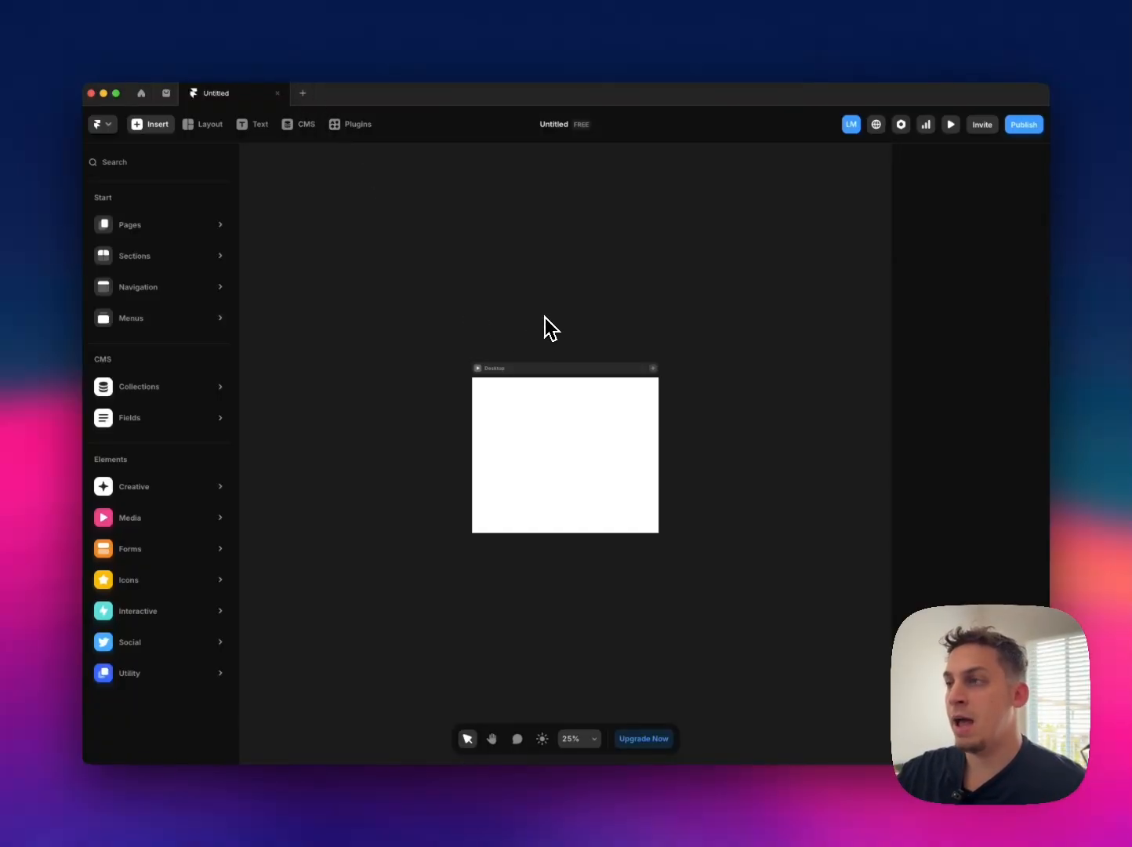
Step: Add Tablet (810) and Phone (390) breakpoints next to the Desktop breakpoint of the Home page
{"action": "left_click", "coordinate": [621, 300]}
{"action": "left_click", "coordinate": [655, 370]}
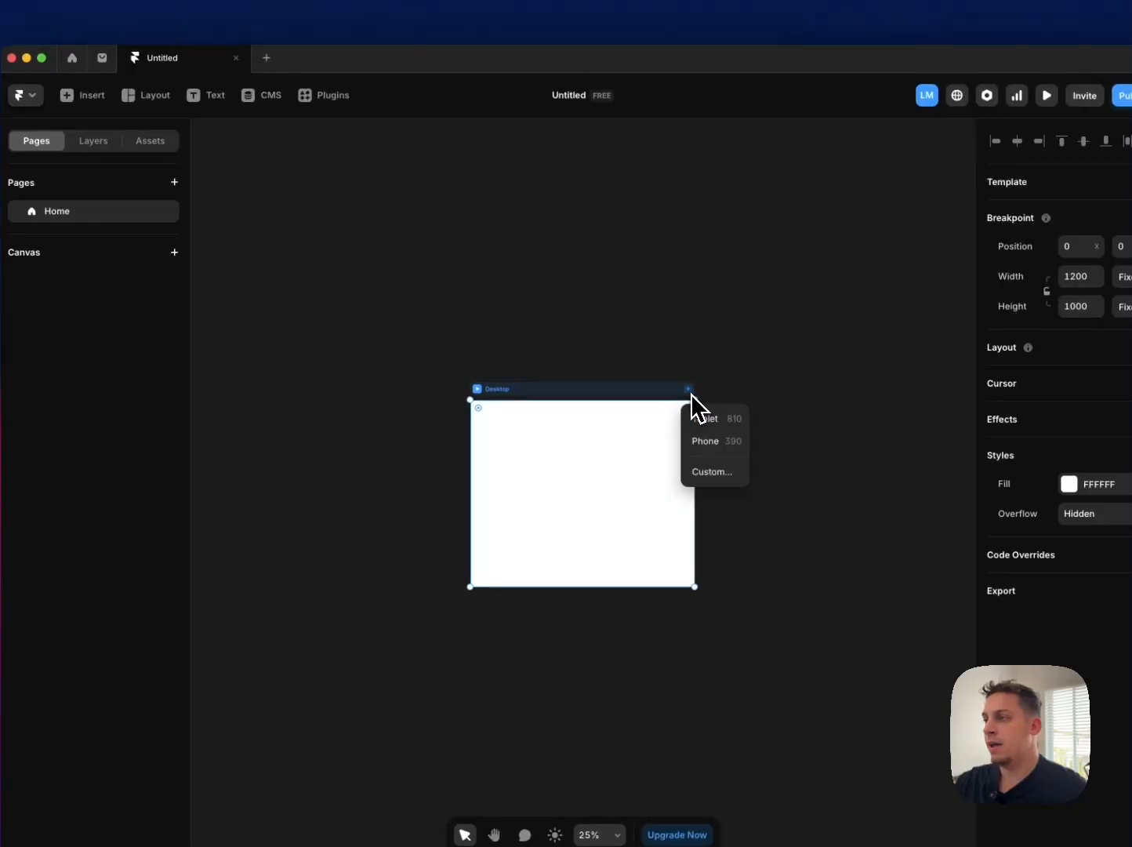
{"action": "left_click", "coordinate": [700, 418]}
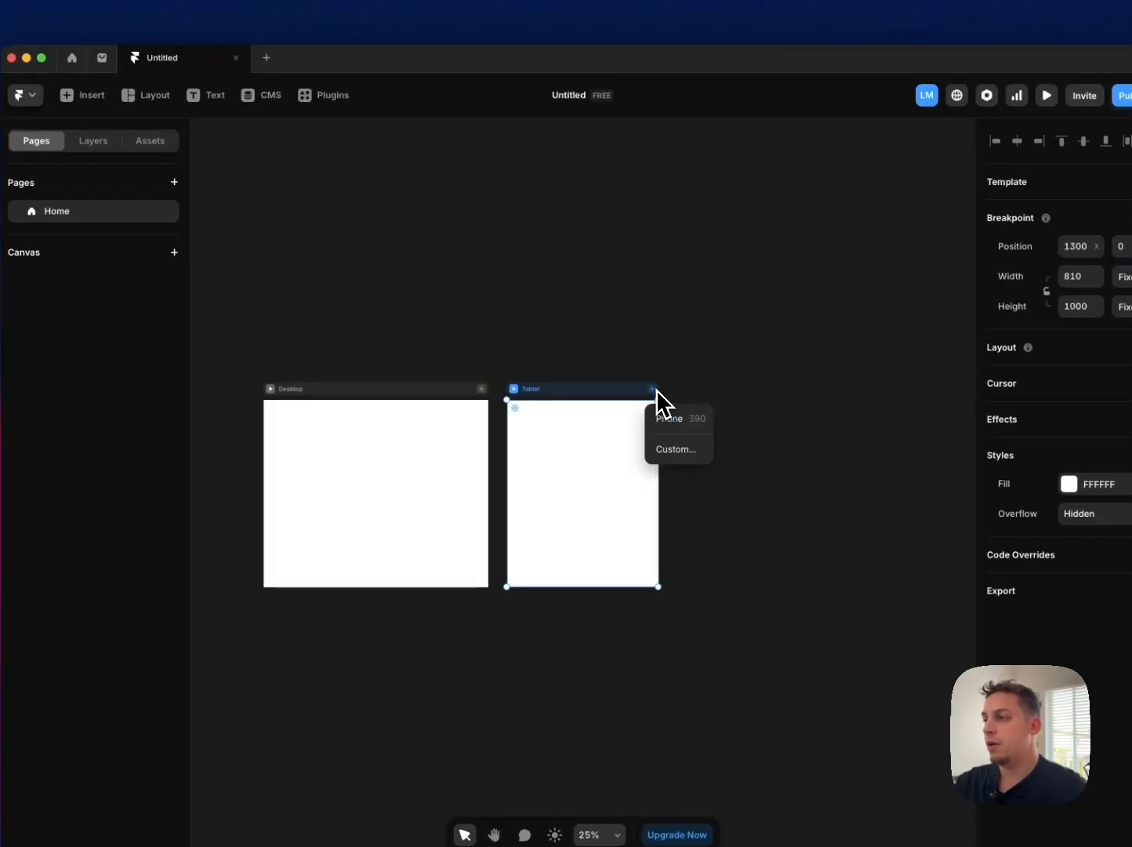
{"action": "left_click", "coordinate": [668, 419]}
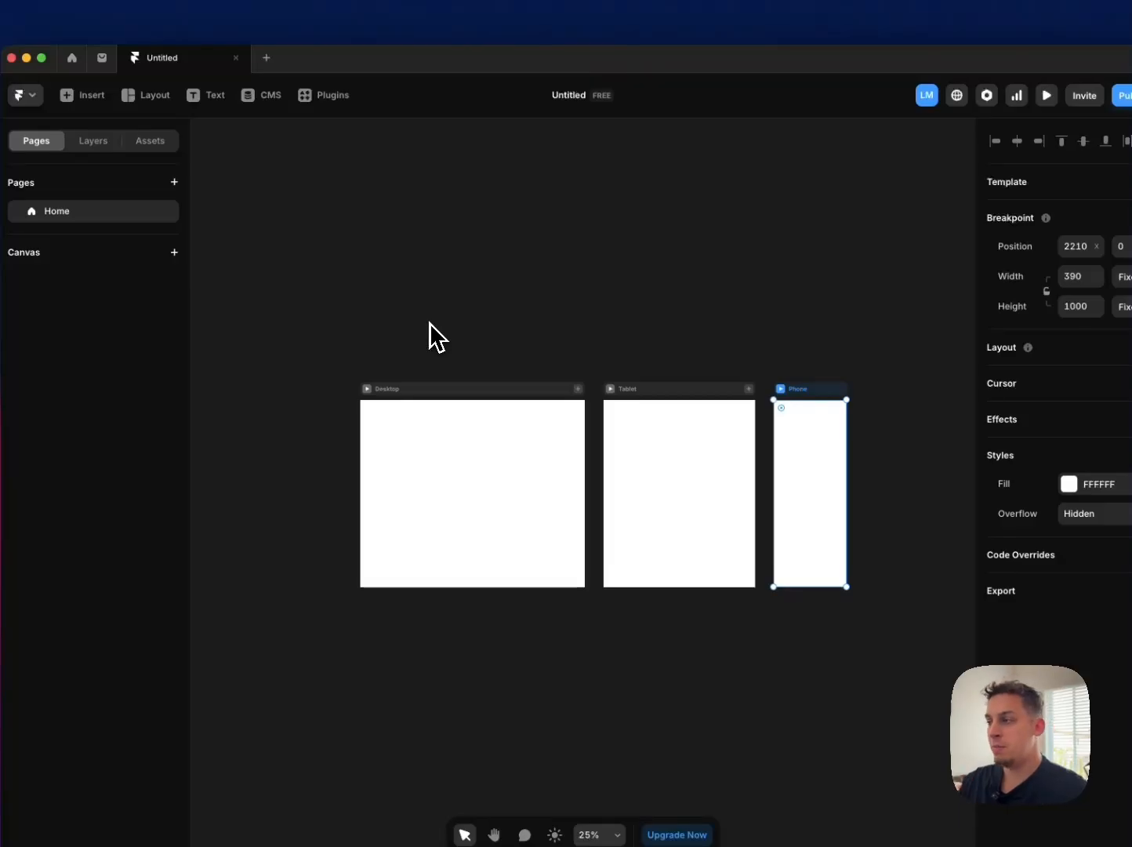
{"action": "left_click", "coordinate": [408, 388]}
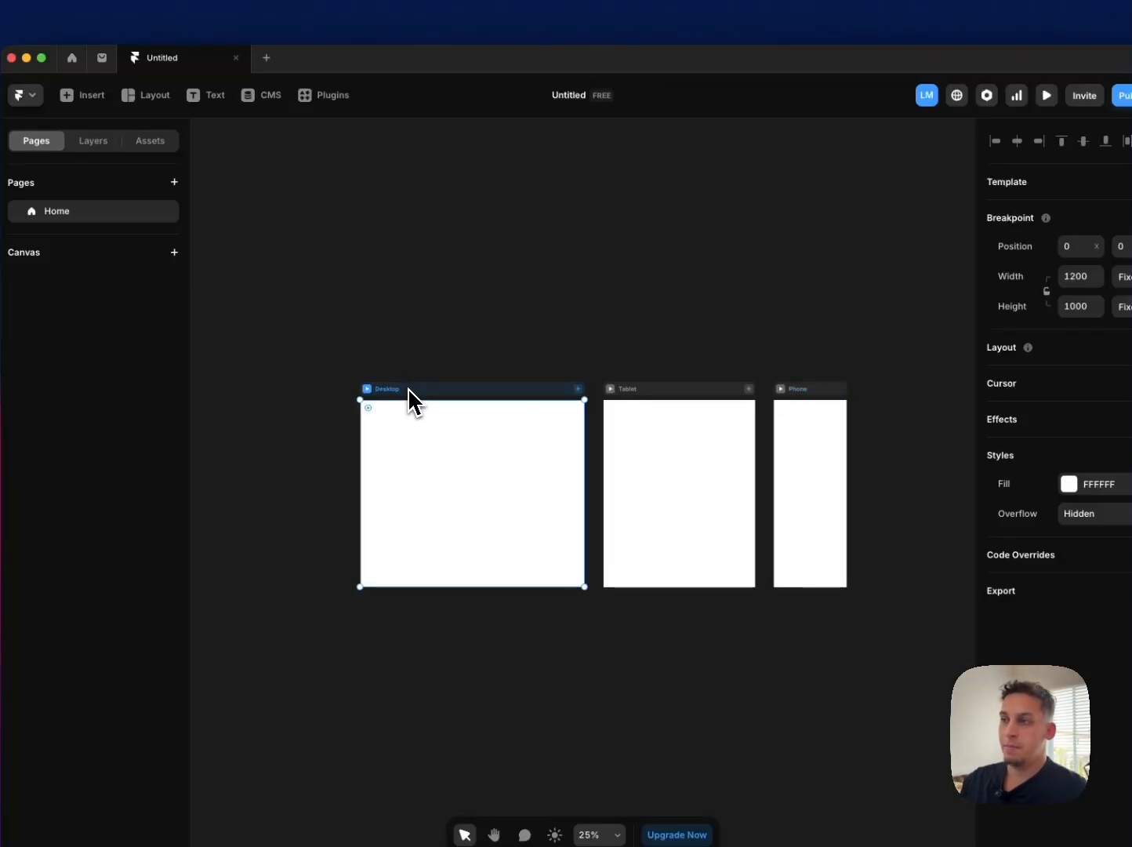
{"action": "left_click", "coordinate": [369, 345]}
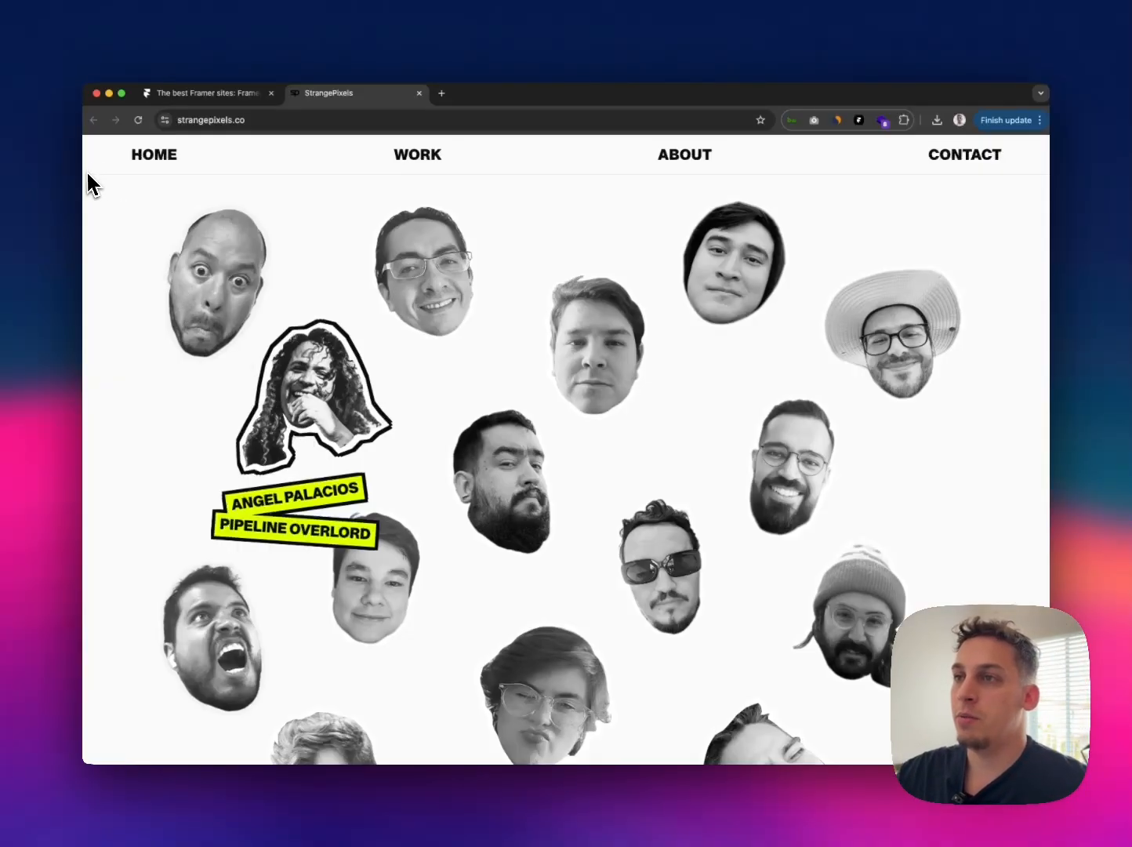
Step: Capture a screenshot of the team portraits area below the StrangePixels navigation bar
{"action": "key", "text": "super+shift+4"}
{"action": "left_click_drag", "start_coordinate": [86, 179], "coordinate": [1050, 763]}
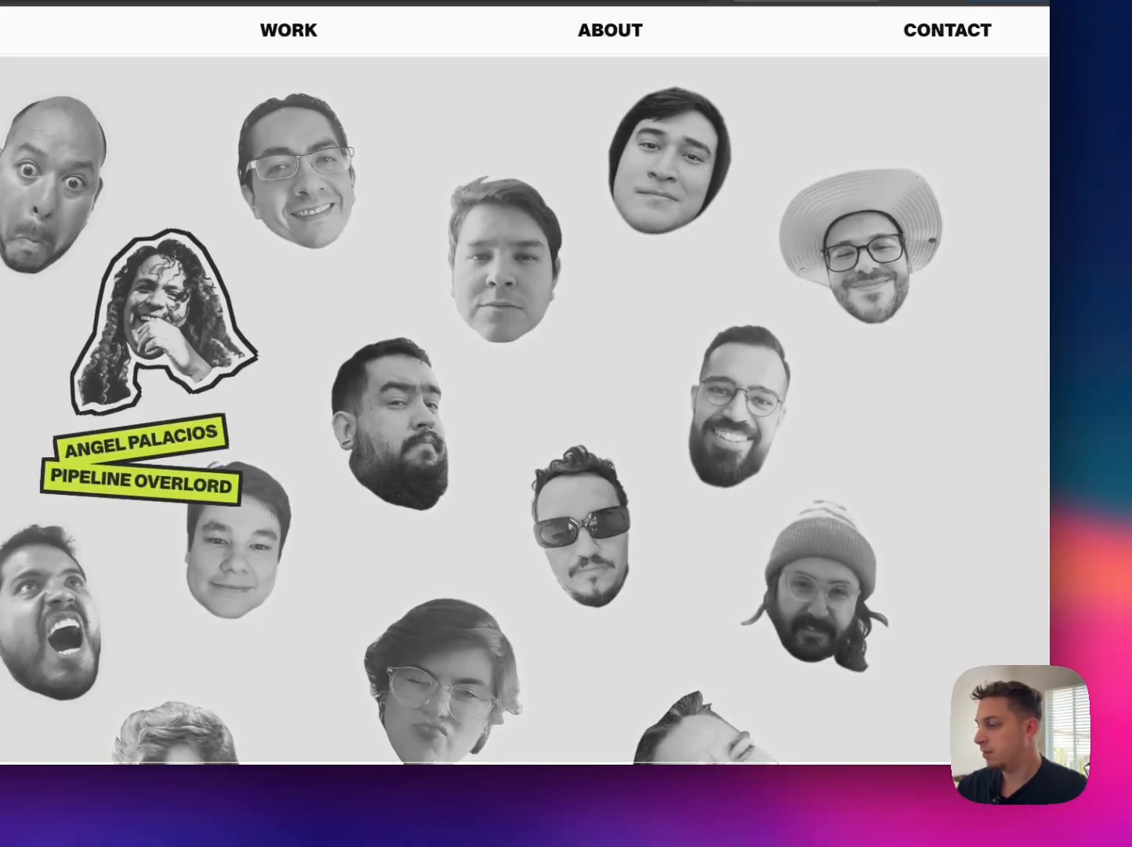
{"action": "scroll", "coordinate": [591, 616], "scroll_direction": "up", "scroll_amount": 1}
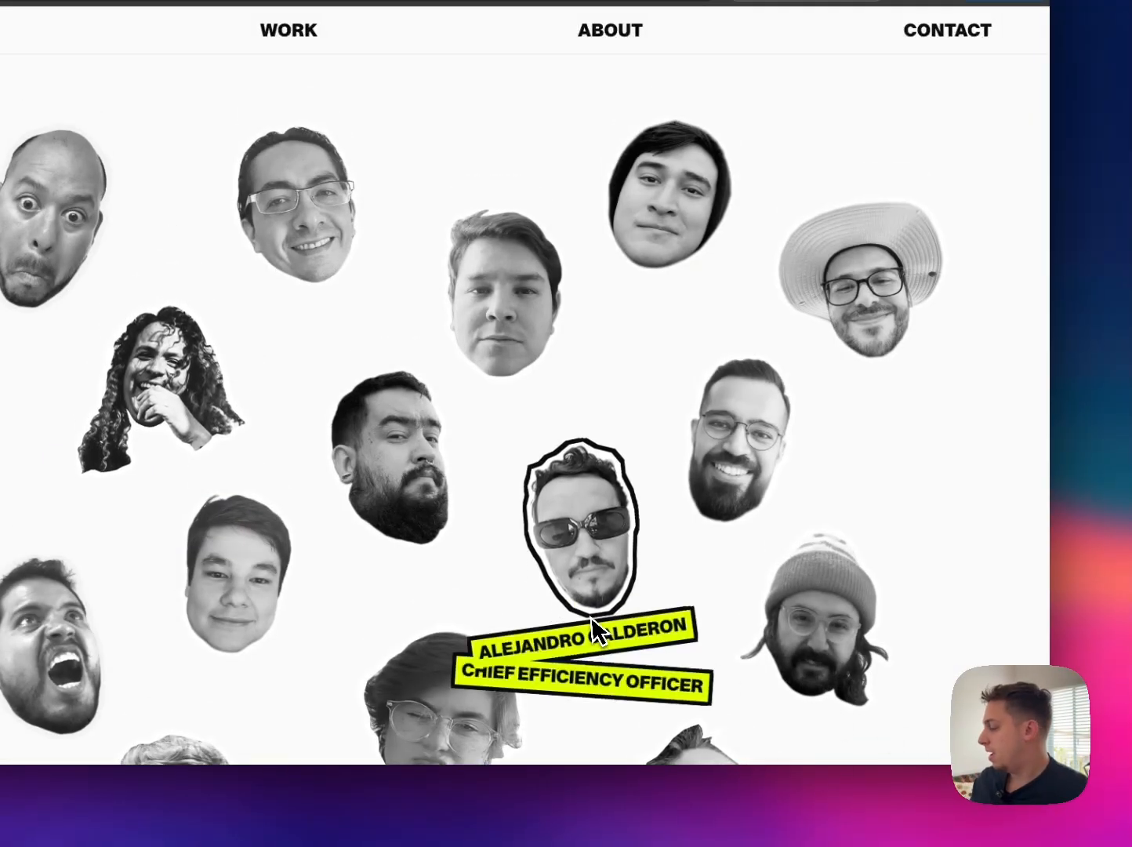
Step: Switch to Framer and place the captured screenshot on the canvas beside the Desktop breakpoint, on its outer side
{"action": "key", "text": "ctrl+Up"}
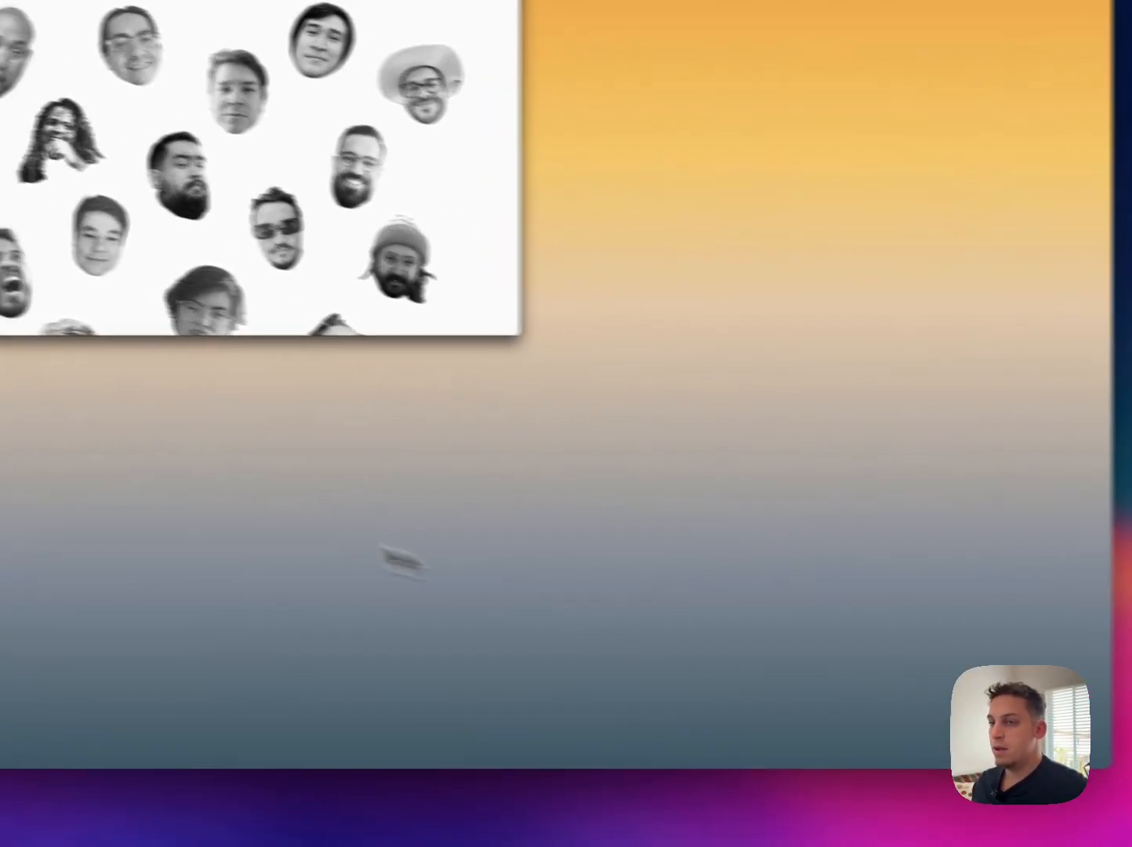
{"action": "key", "text": "ctrl+Left"}
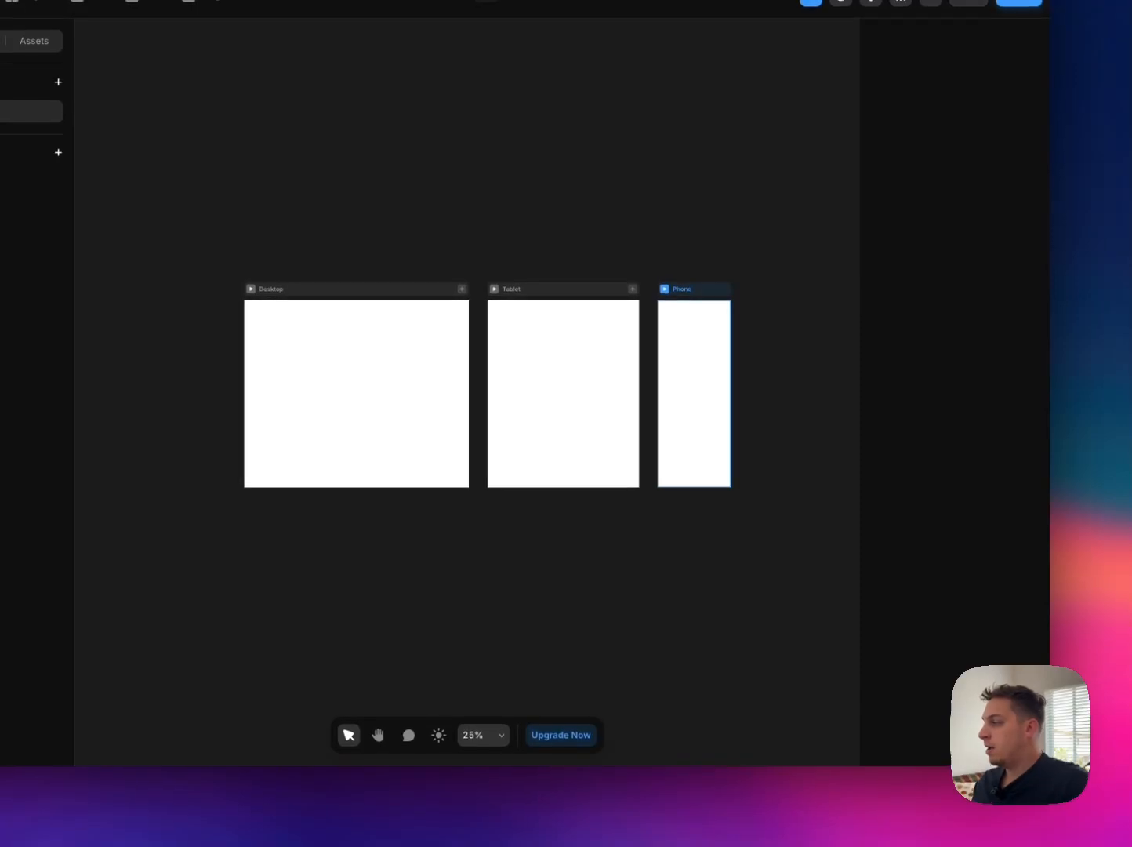
{"action": "left_click_drag", "start_coordinate": [916, 550], "coordinate": [741, 553]}
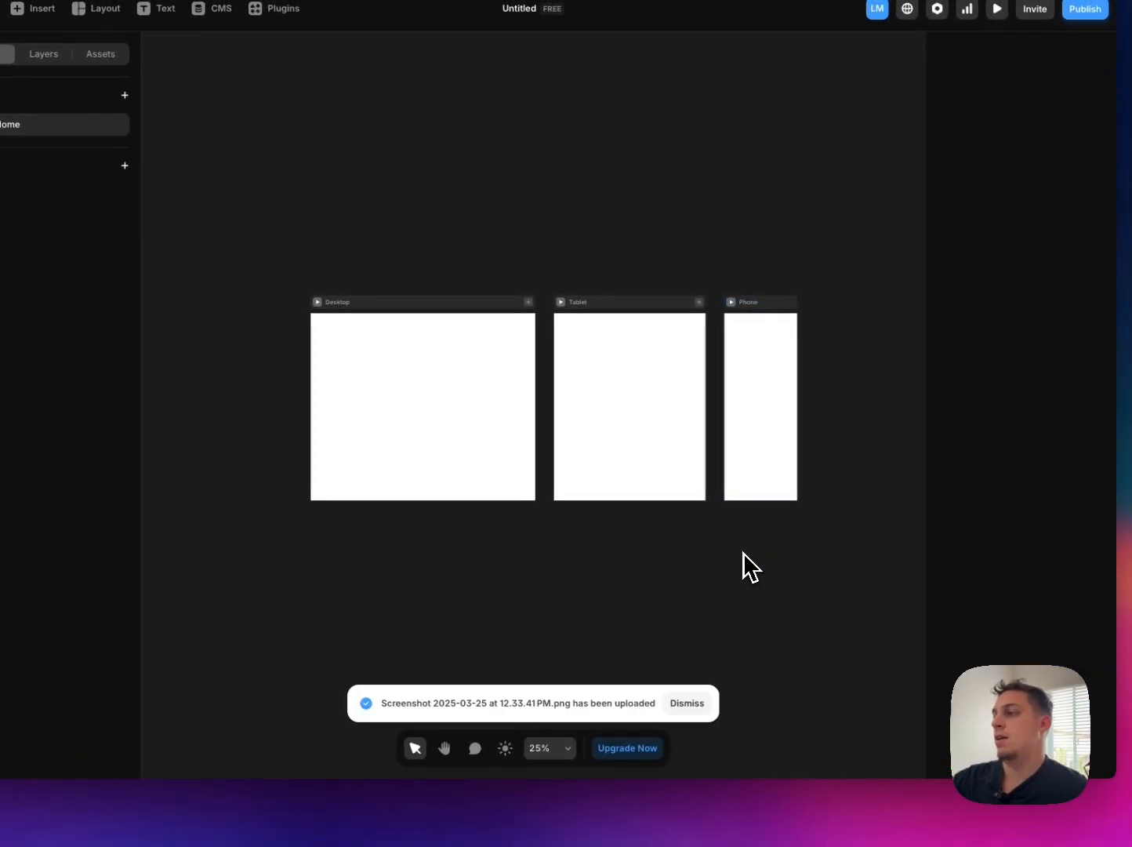
{"action": "left_click_drag", "start_coordinate": [758, 549], "coordinate": [285, 466]}
{"action": "scroll", "coordinate": [322, 510], "scroll_direction": "left", "scroll_amount": 3}
{"action": "left_click_drag", "start_coordinate": [398, 500], "coordinate": [388, 440]}
{"action": "left_click_drag", "start_coordinate": [287, 514], "coordinate": [360, 448]}
{"action": "left_click", "coordinate": [342, 433]}
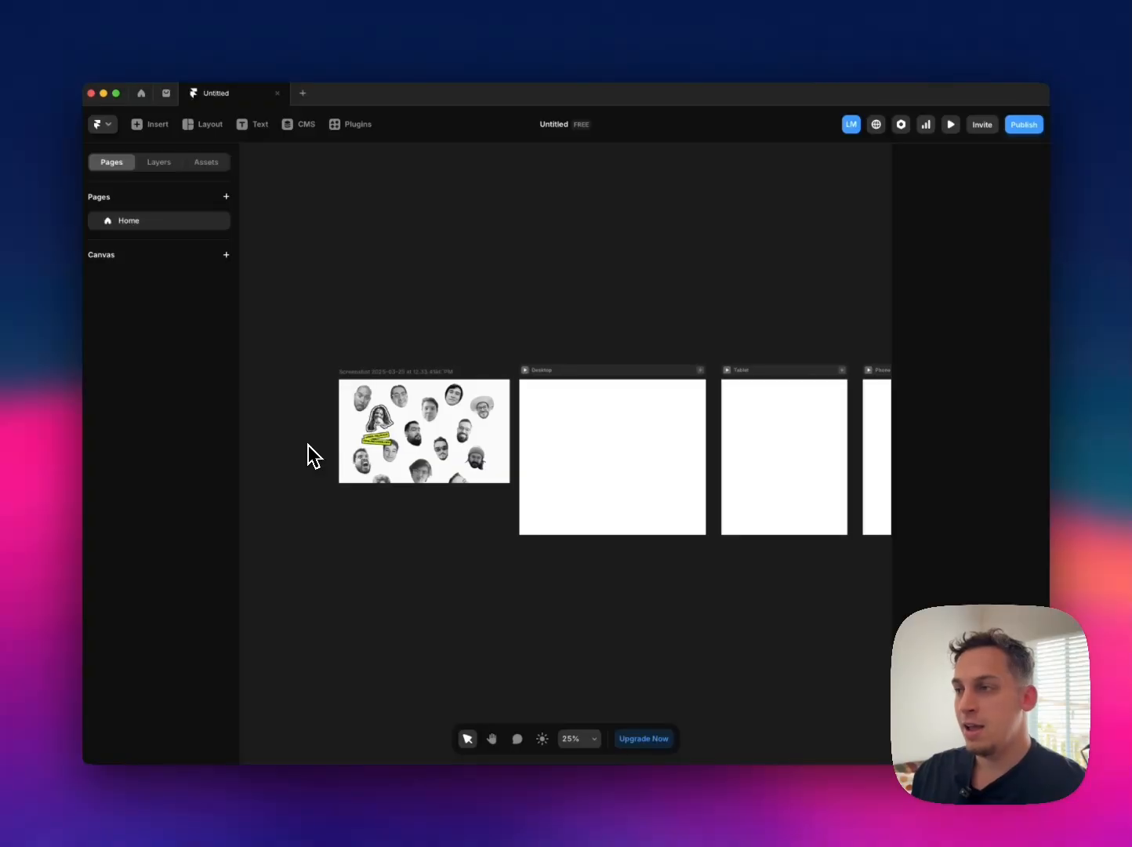
Step: Move the reference screenshot slightly down beside the Desktop breakpoint, to about X -908, Y 77
{"action": "left_click", "coordinate": [370, 436]}
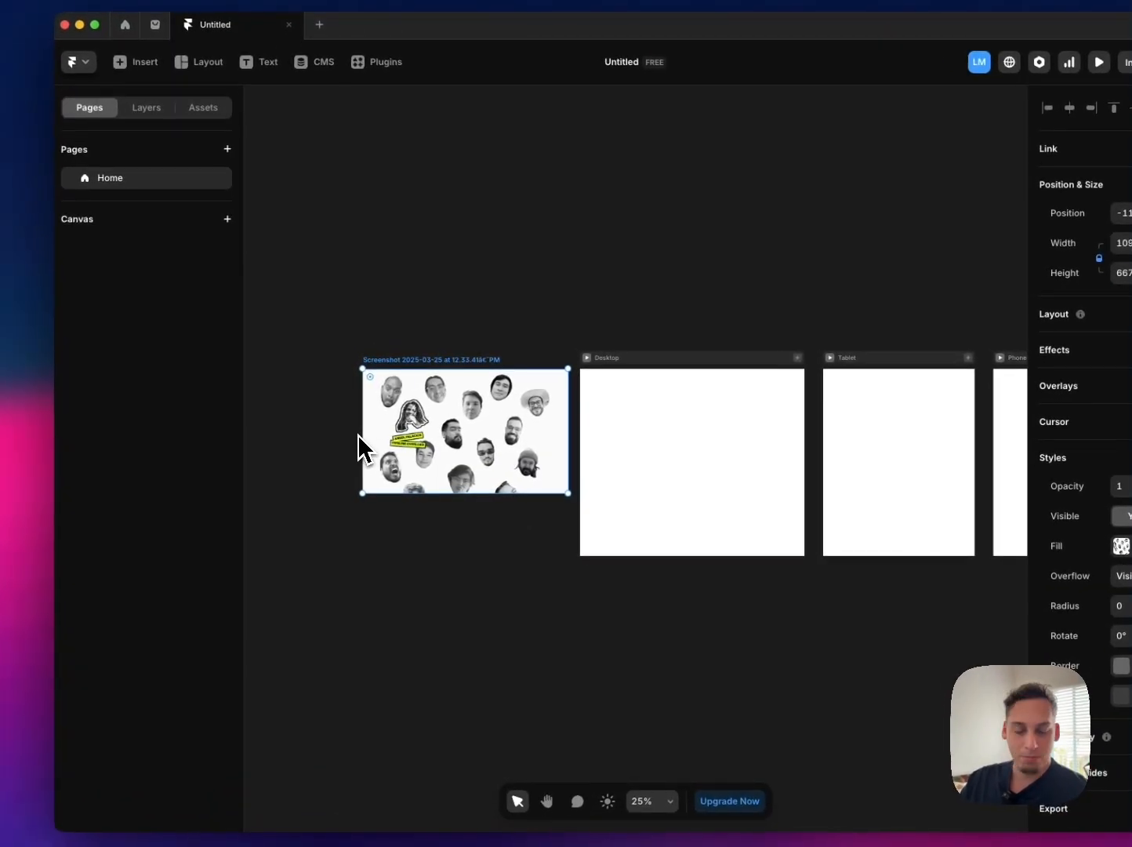
{"action": "left_click_drag", "start_coordinate": [361, 432], "coordinate": [407, 426]}
{"action": "scroll", "coordinate": [505, 440], "scroll_direction": "up", "scroll_amount": 5}
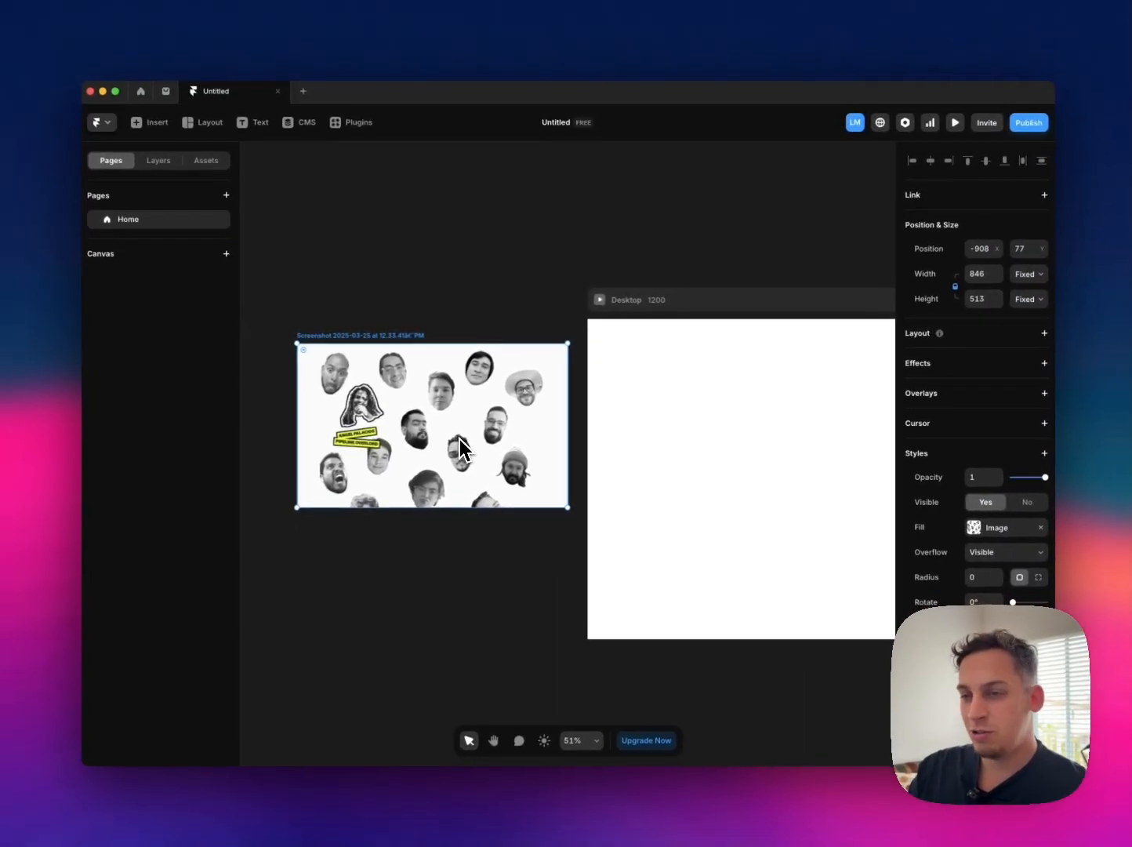
{"action": "scroll", "coordinate": [458, 440], "scroll_direction": "right", "scroll_amount": 3}
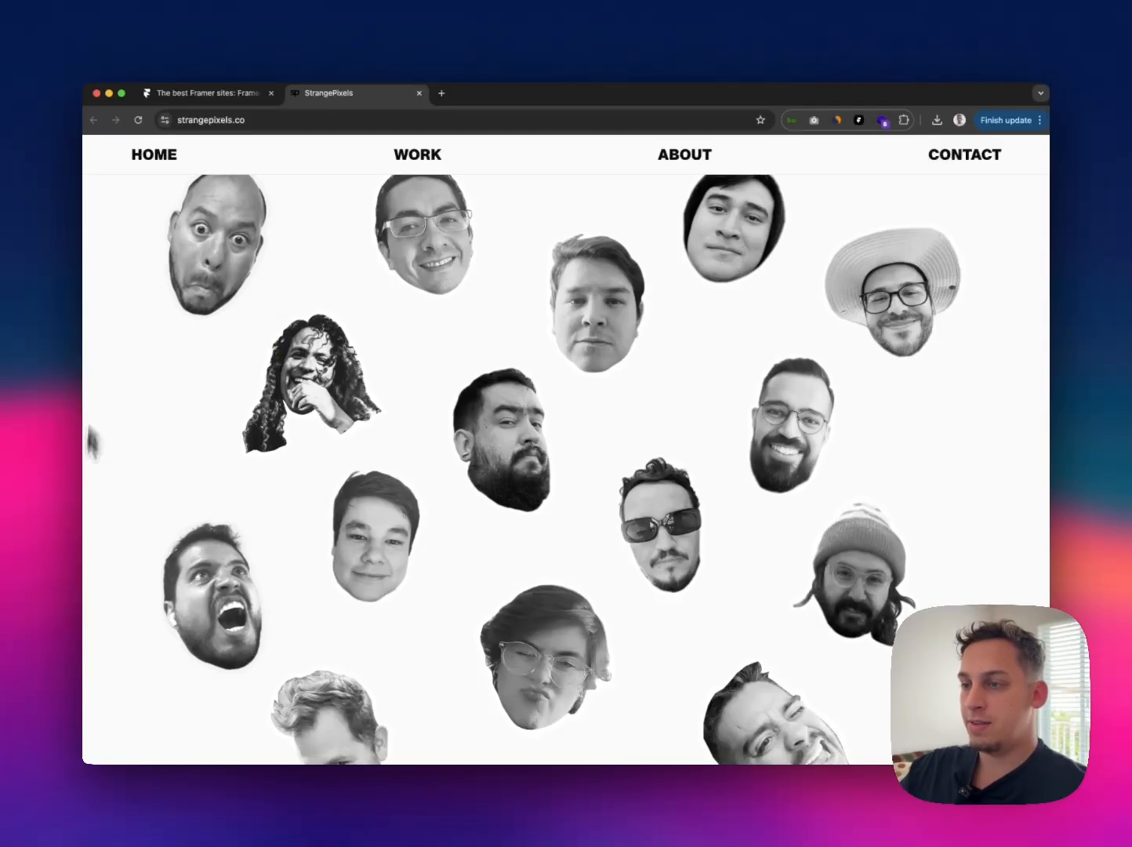
Step: Examine the team portraits on the StrangePixels page and their outline and name-label hover effects
{"action": "scroll", "coordinate": [784, 580], "scroll_direction": "up", "scroll_amount": 1}
{"action": "scroll", "coordinate": [745, 342], "scroll_direction": "down", "scroll_amount": 1}
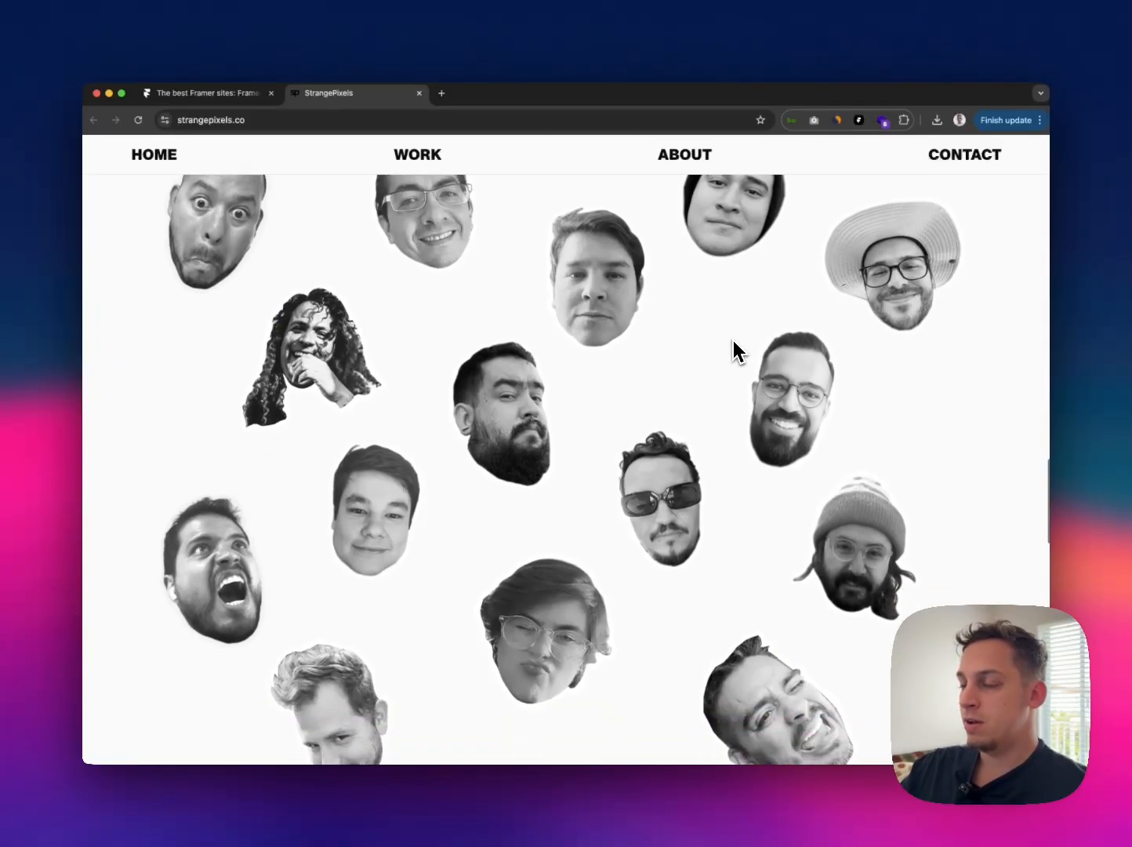
{"action": "scroll", "coordinate": [721, 340], "scroll_direction": "up", "scroll_amount": 1}
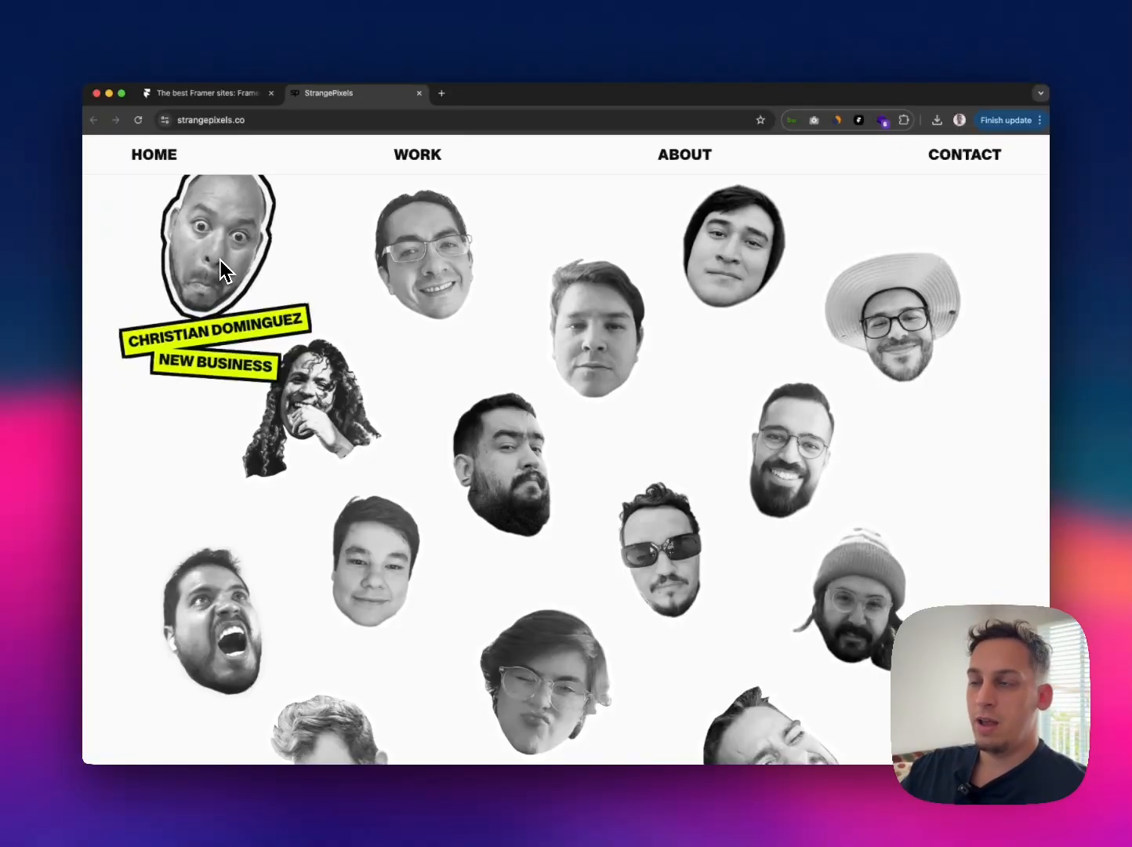
Step: Inspect the team section in the browser's developer tools and use the element picker on a portrait
{"action": "right_click", "coordinate": [866, 228]}
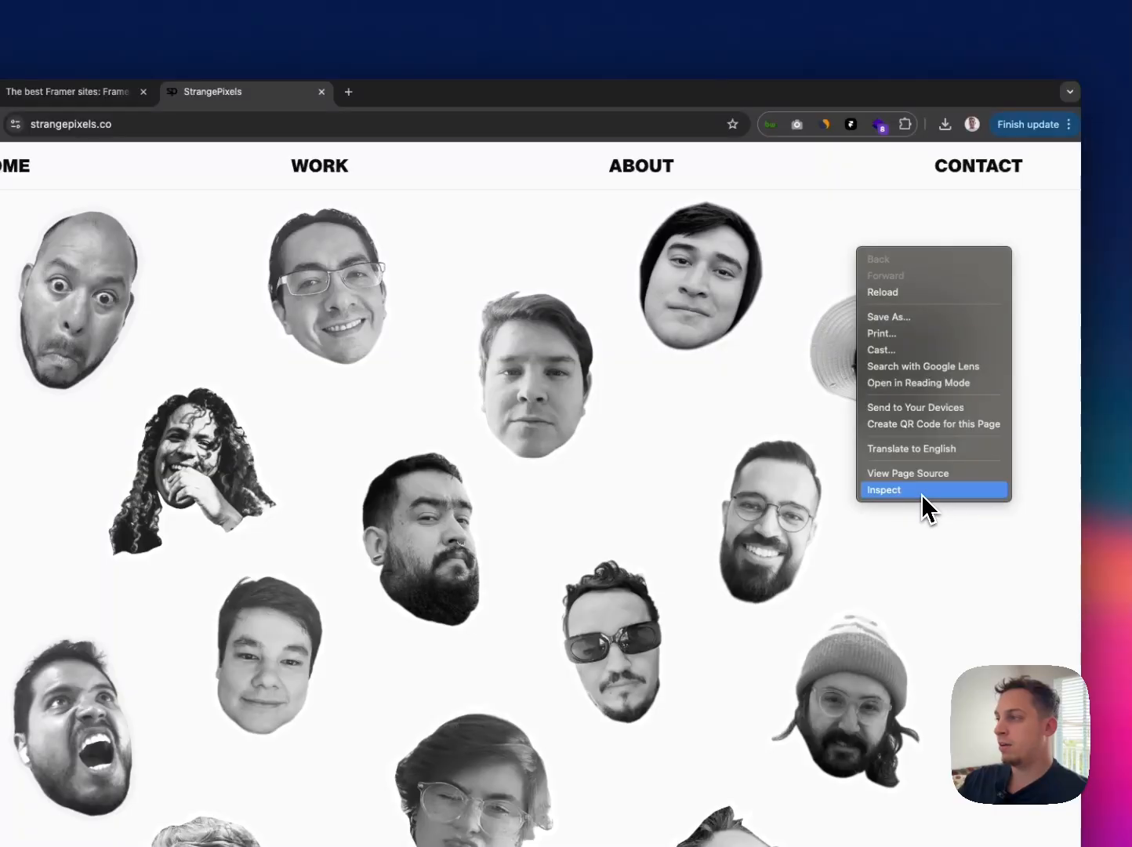
{"action": "left_click", "coordinate": [922, 493]}
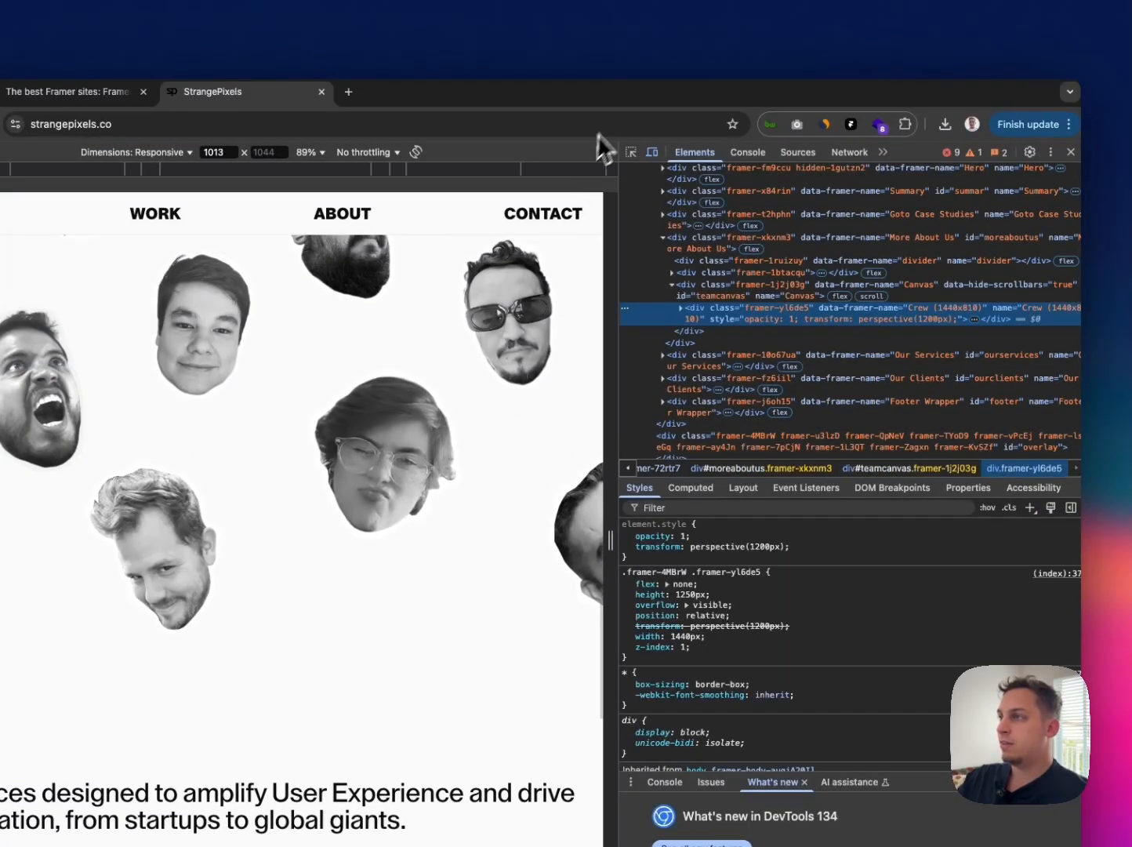
{"action": "left_click", "coordinate": [635, 156]}
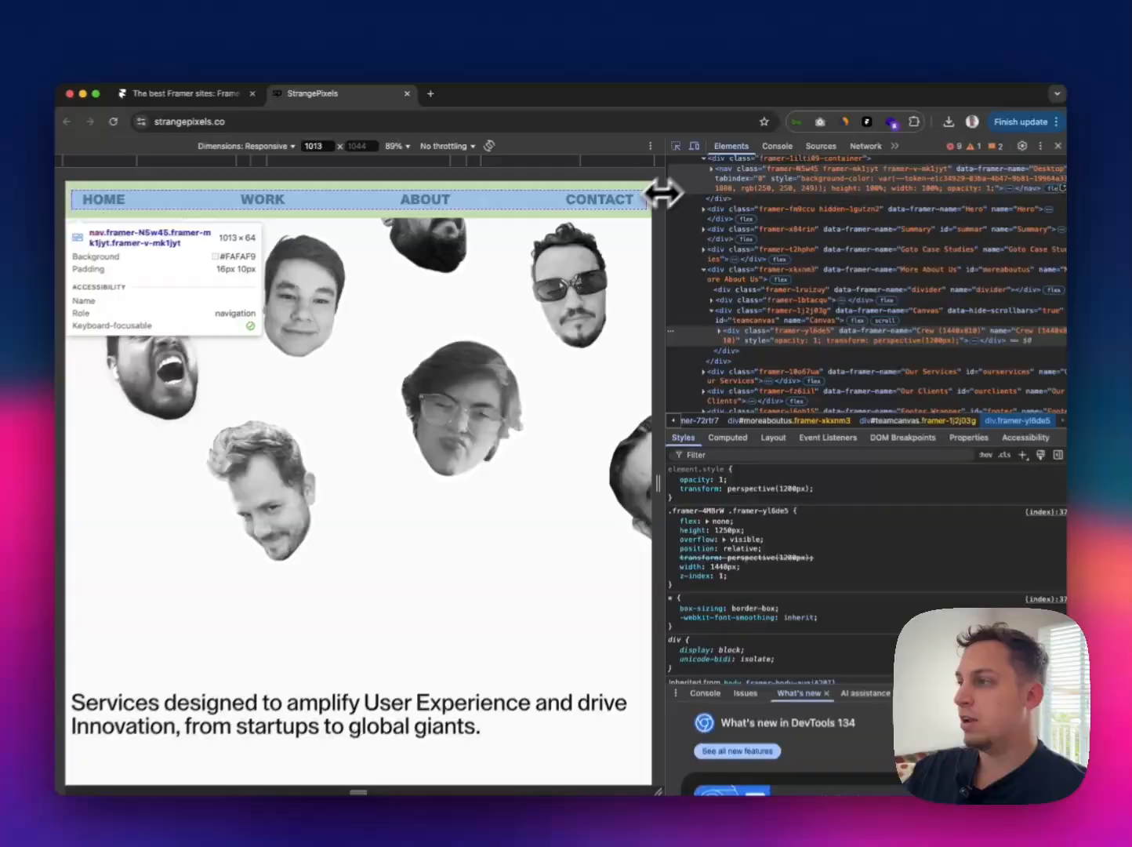
{"action": "scroll", "coordinate": [493, 296], "scroll_direction": "up", "scroll_amount": 3}
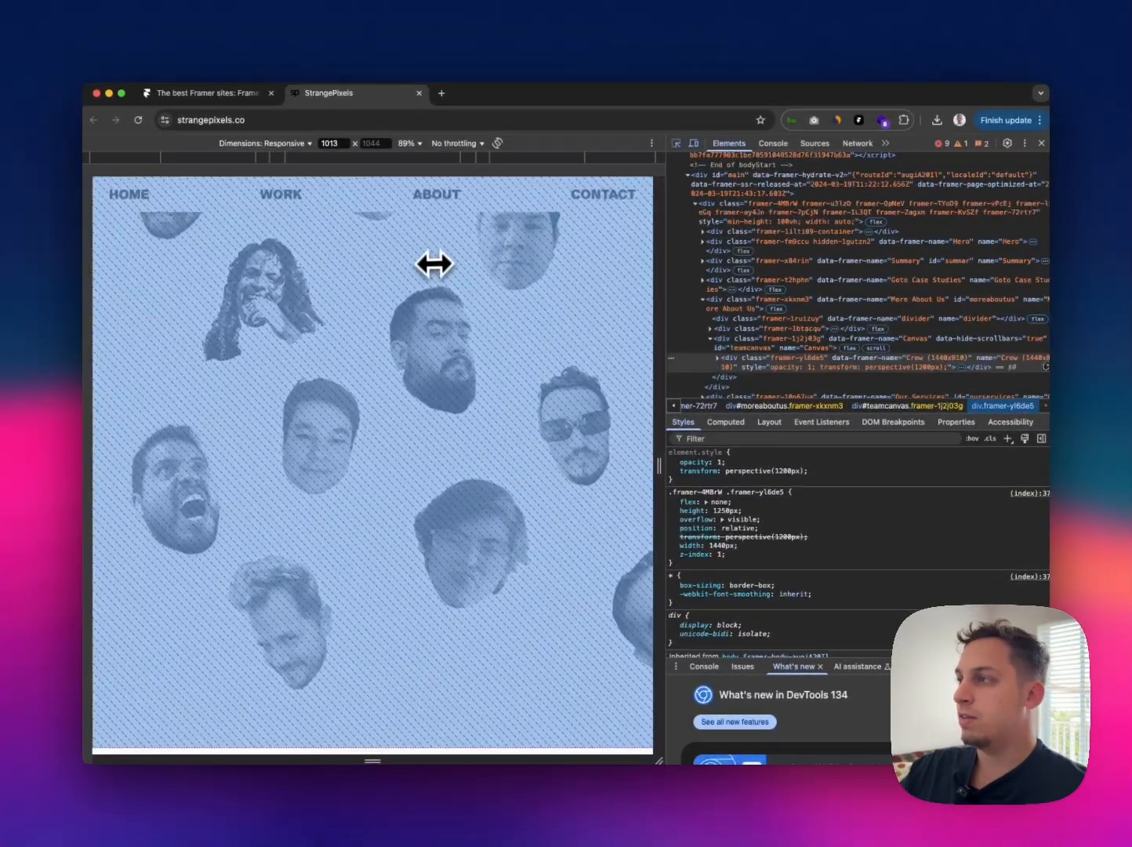
{"action": "left_click", "coordinate": [432, 261]}
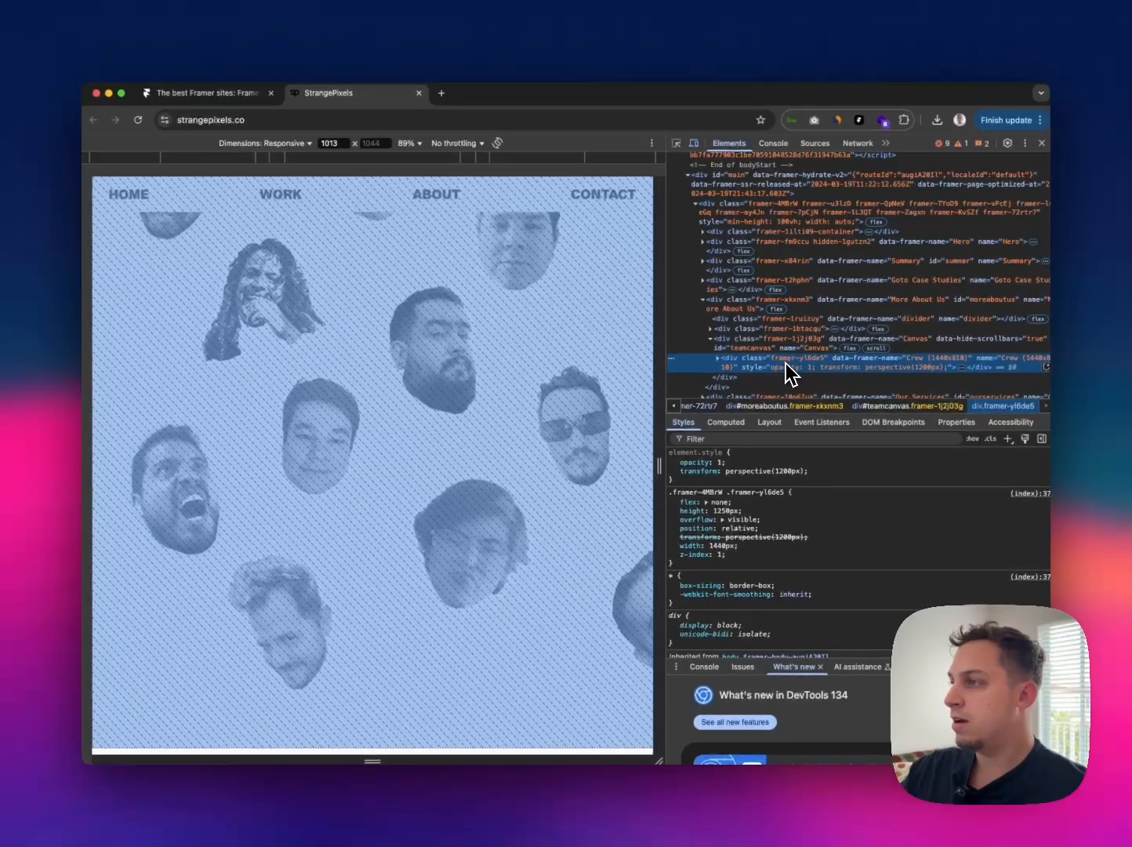
Step: Expand the Crew element in the page markup down to the component container of the sunglasses portrait
{"action": "left_click", "coordinate": [715, 358]}
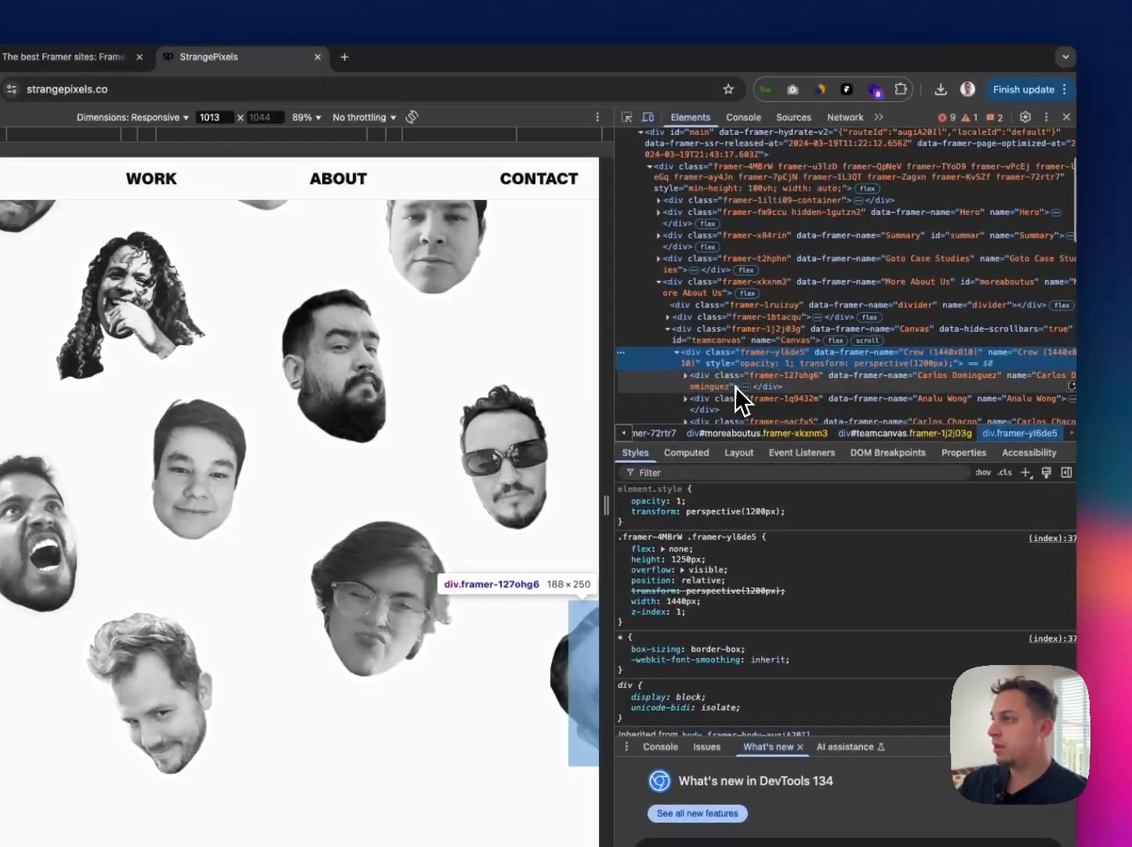
{"action": "scroll", "coordinate": [716, 384], "scroll_direction": "down", "scroll_amount": 1}
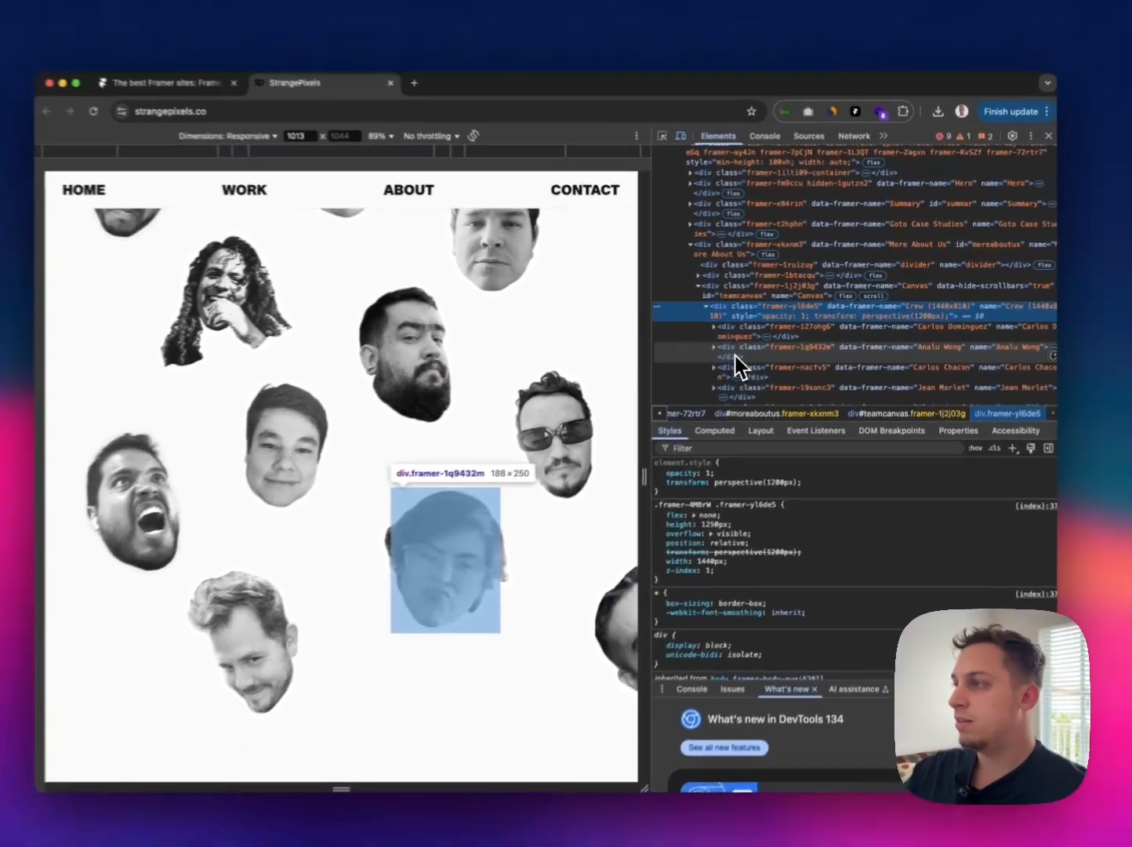
{"action": "scroll", "coordinate": [740, 366], "scroll_direction": "down", "scroll_amount": 1}
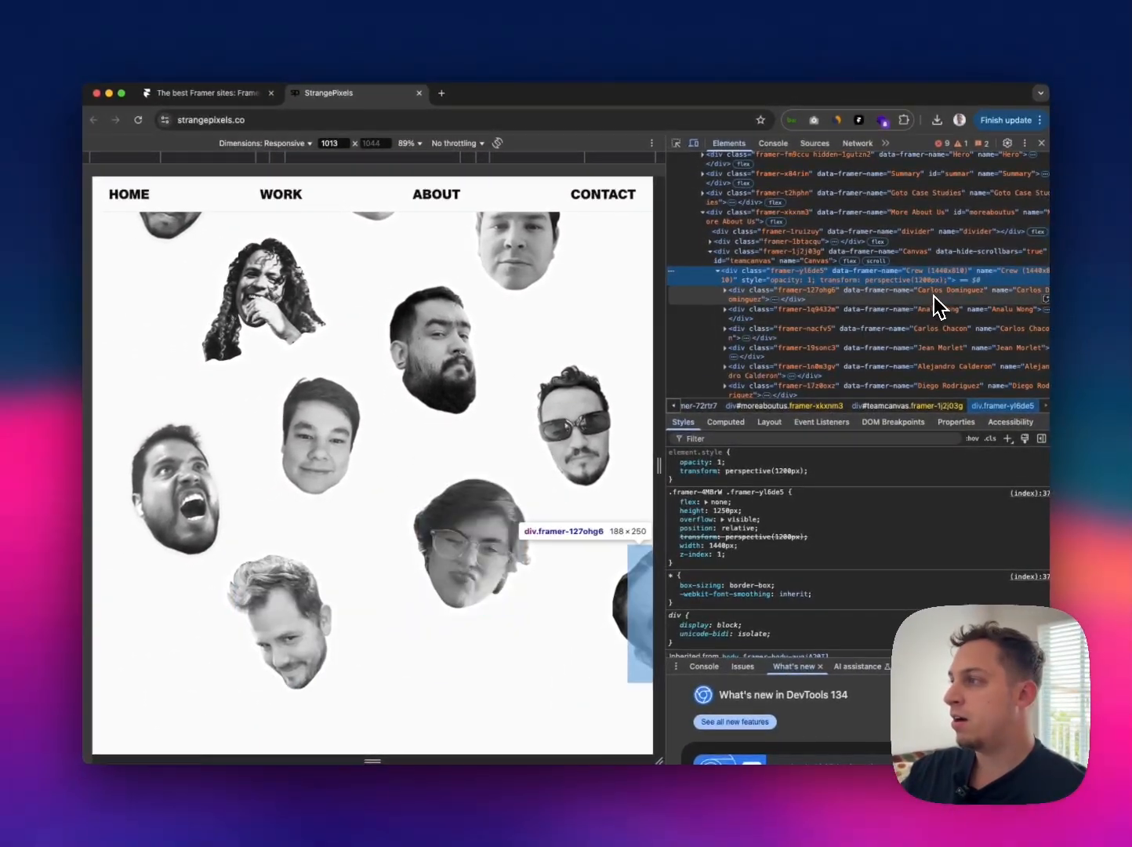
{"action": "scroll", "coordinate": [929, 316], "scroll_direction": "down", "scroll_amount": 1}
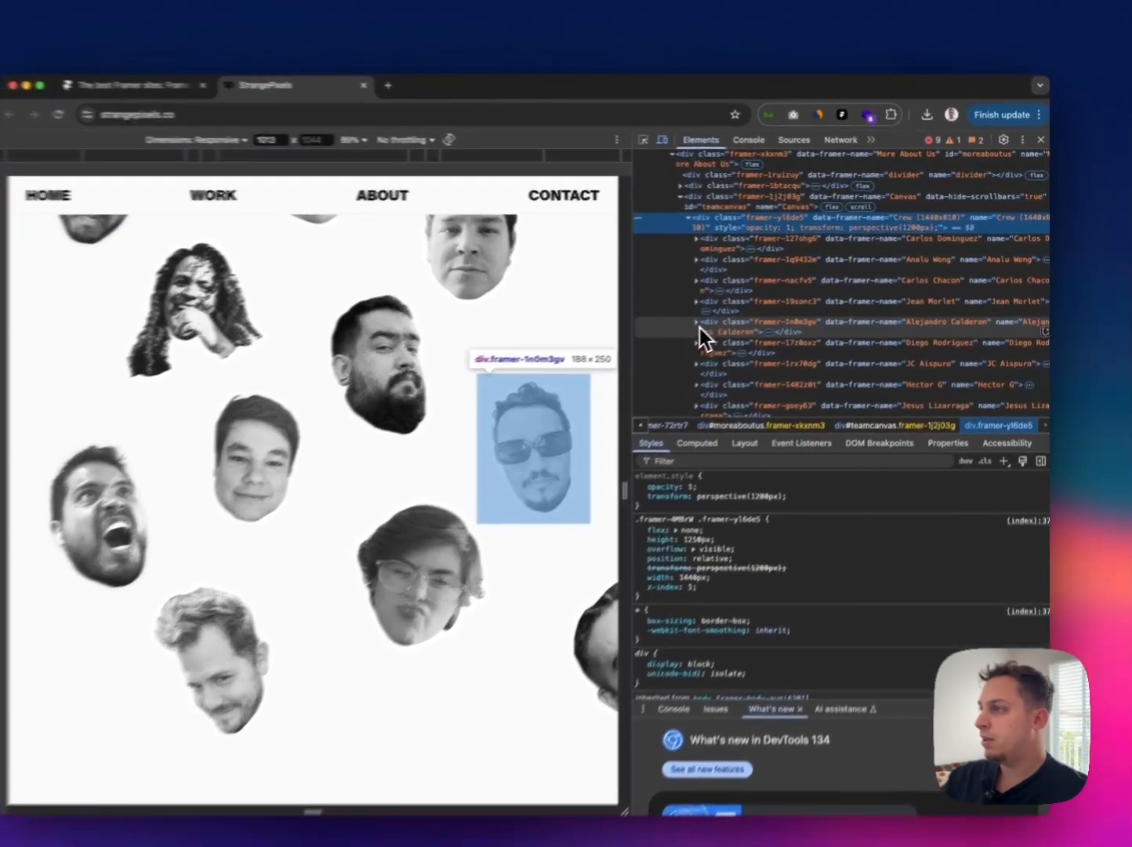
{"action": "left_click", "coordinate": [726, 311]}
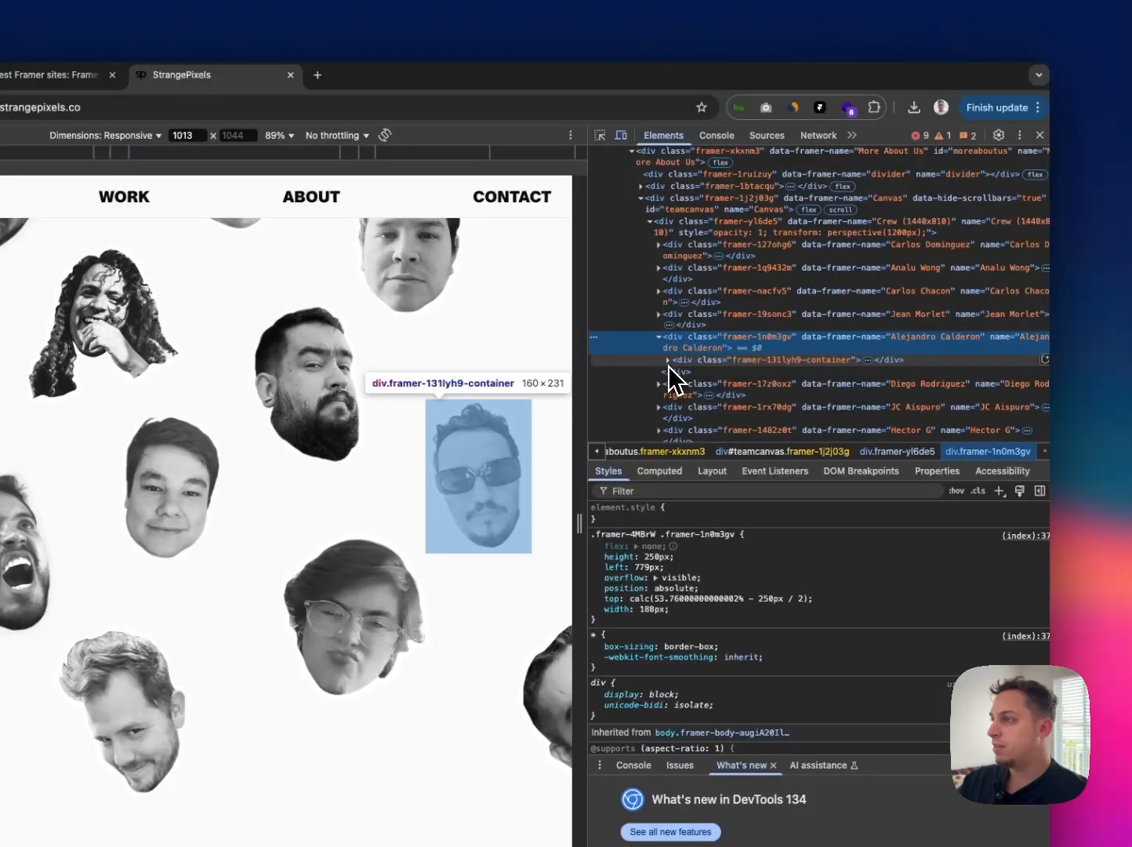
{"action": "left_click", "coordinate": [668, 363]}
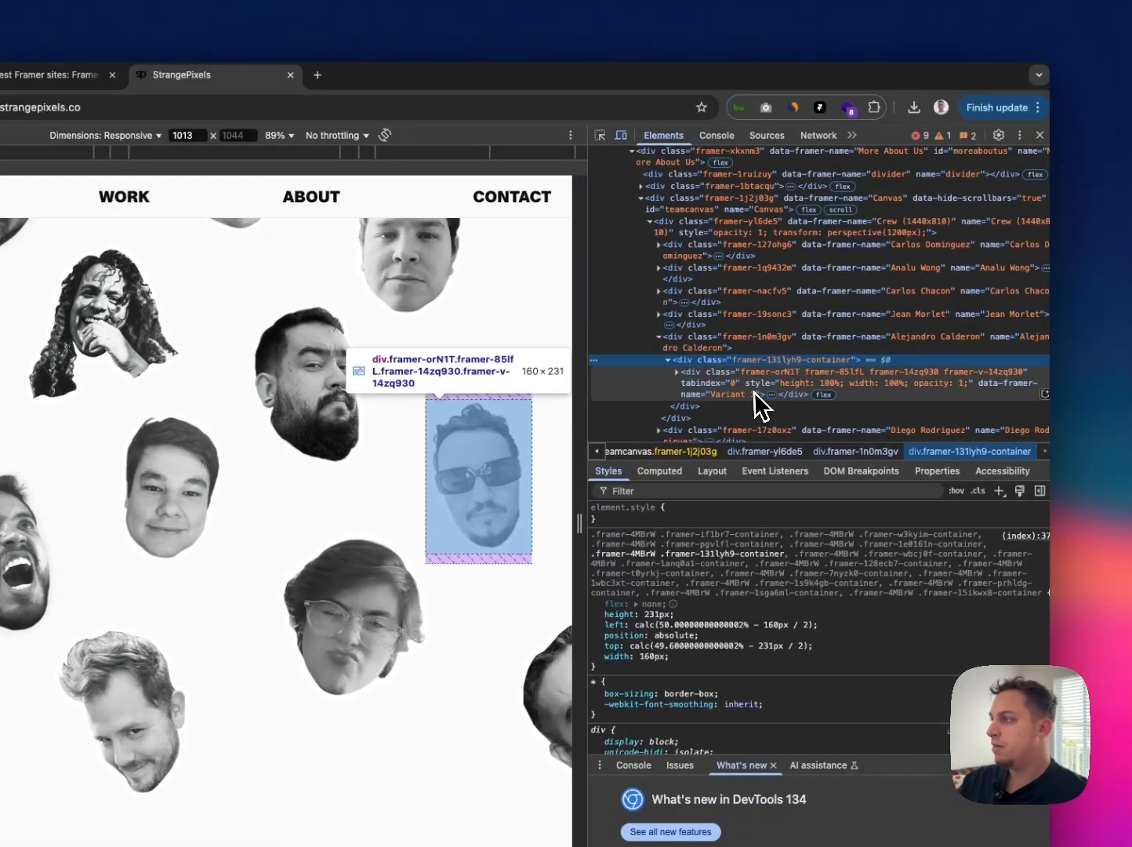
Step: Expand the sunglasses portrait's component markup through the rotated frame and background image wrapper to reveal its image element
{"action": "left_click", "coordinate": [678, 373]}
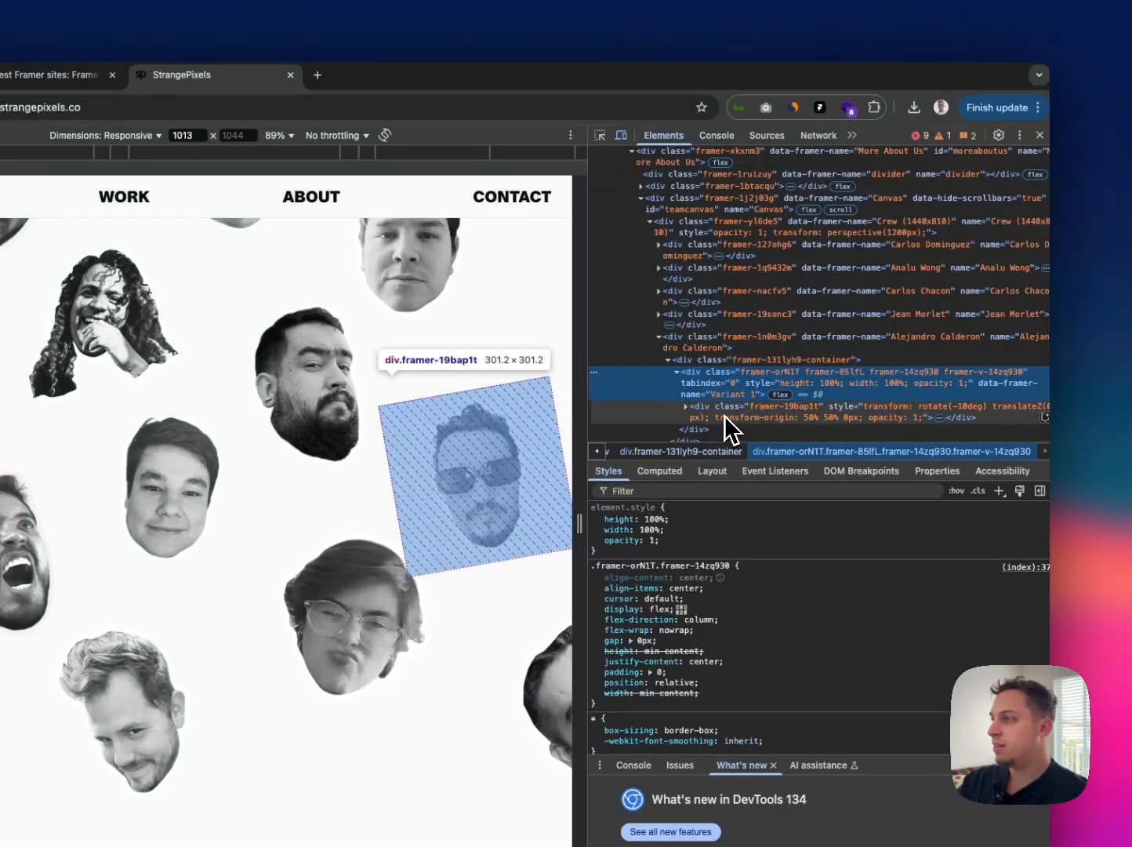
{"action": "key", "text": "Down"}
{"action": "left_click", "coordinate": [695, 376]}
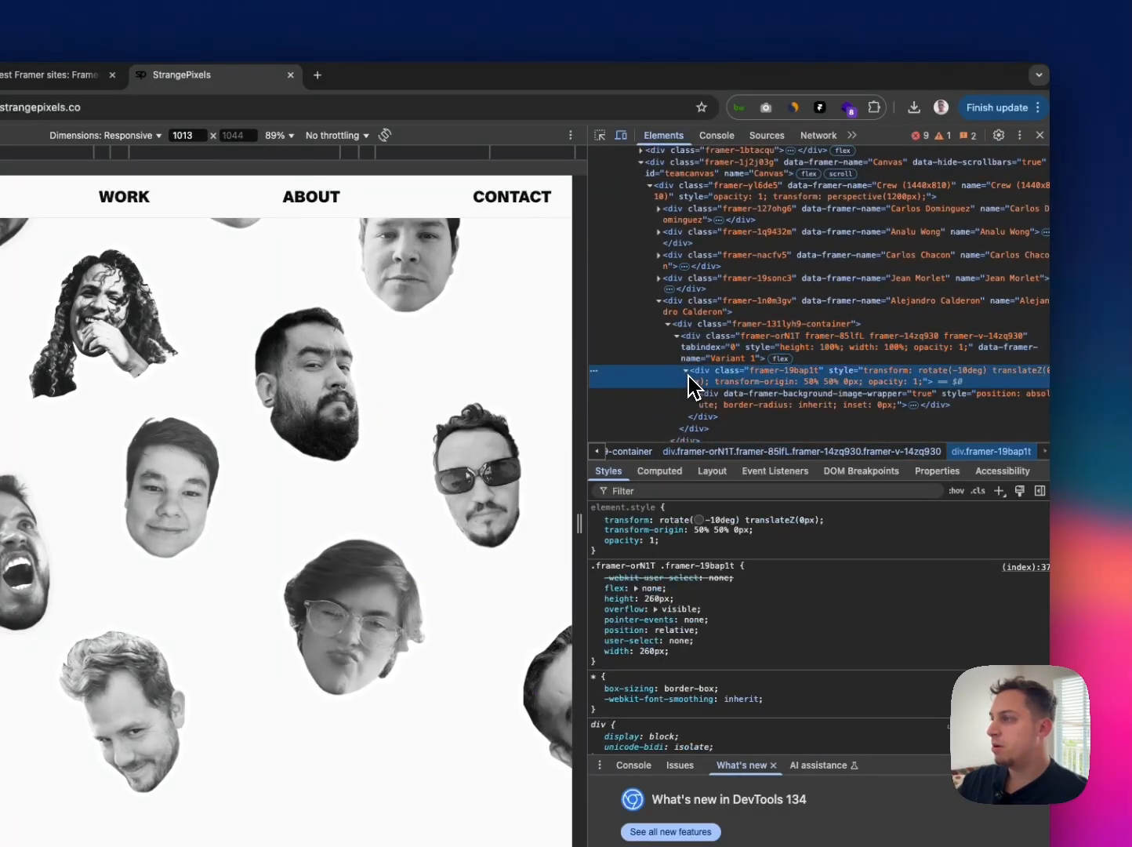
{"action": "key", "text": "Right"}
{"action": "left_click", "coordinate": [696, 396]}
{"action": "key", "text": "Right"}
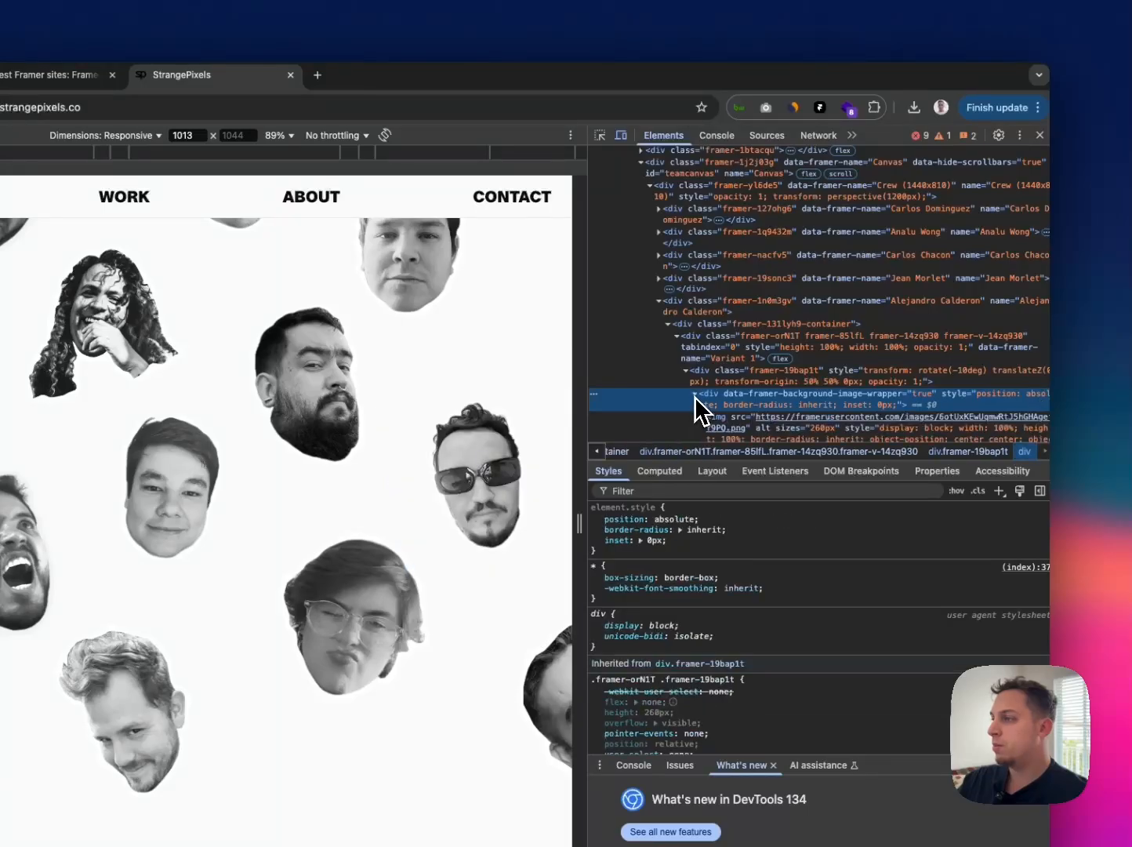
{"action": "scroll", "coordinate": [730, 404], "scroll_direction": "down", "scroll_amount": 2}
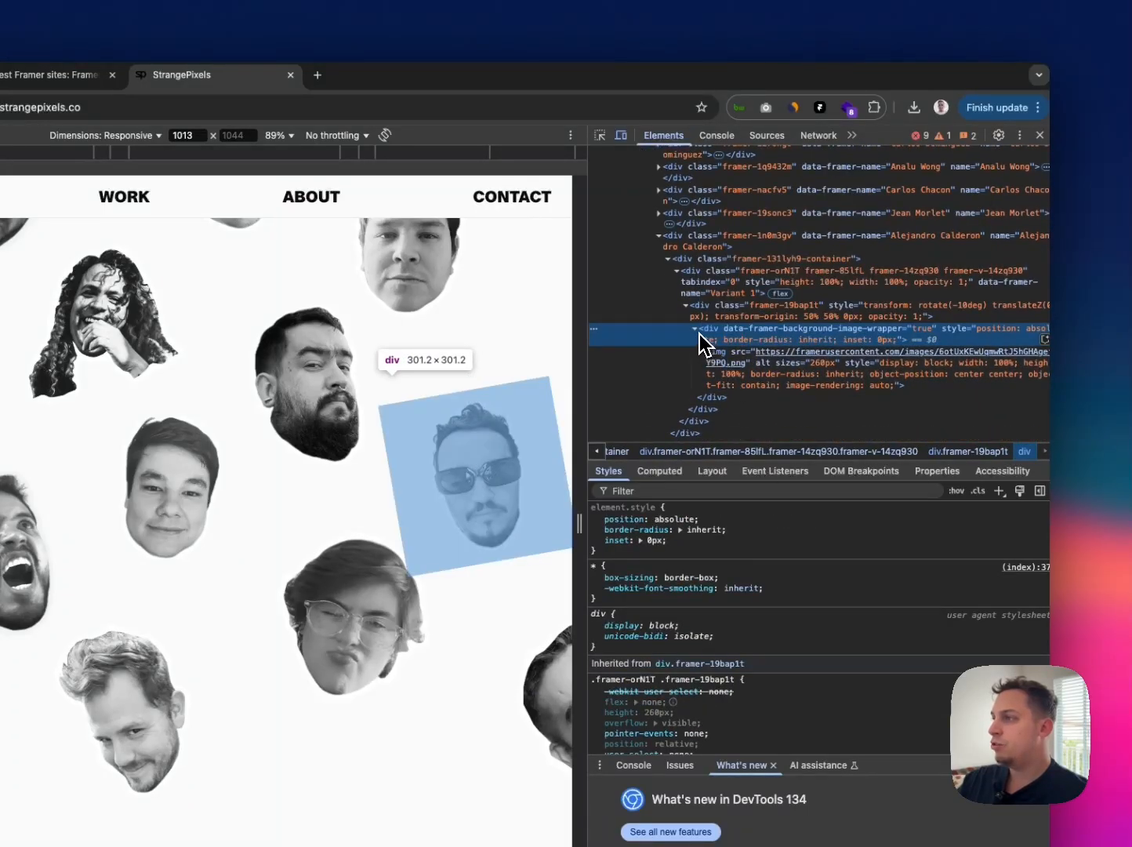
Step: Collapse the sunglasses portrait's markup and inspect the sibling portrait elements inside the Crew element
{"action": "left_click", "coordinate": [673, 260]}
{"action": "key", "text": "Left"}
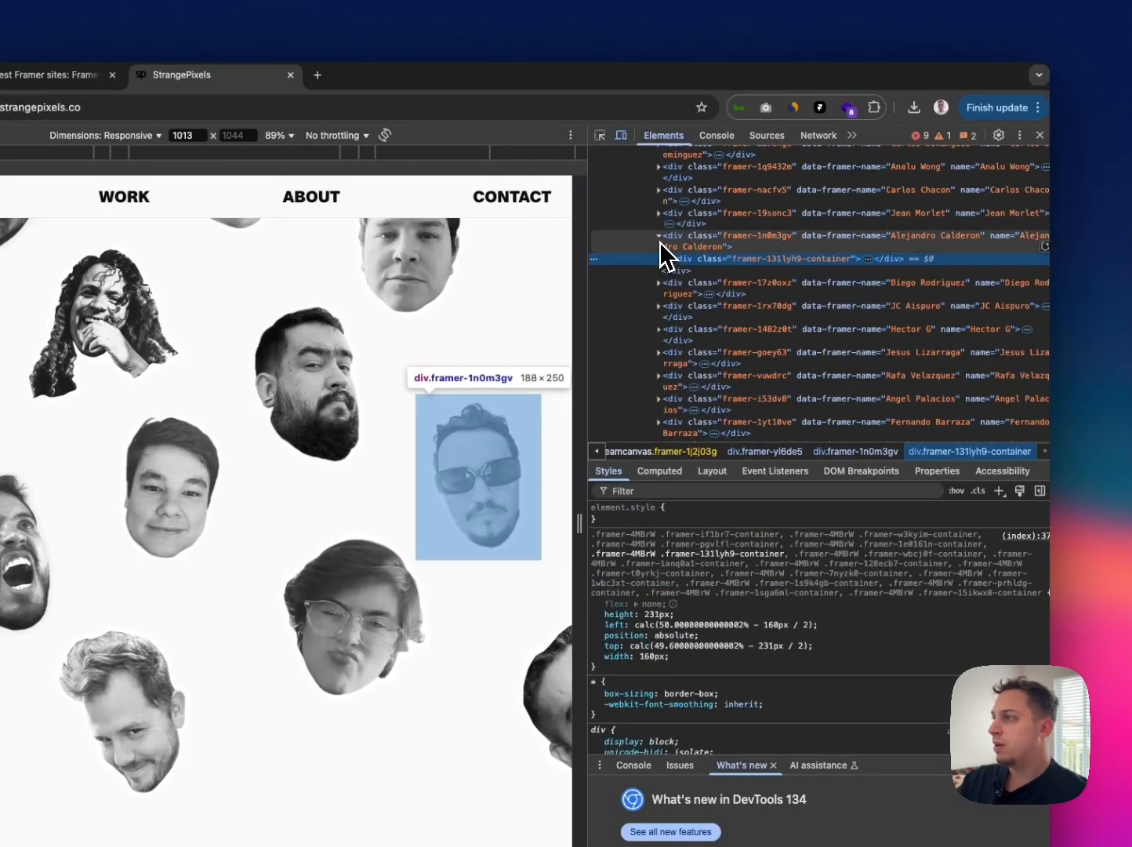
{"action": "scroll", "coordinate": [664, 248], "scroll_direction": "up", "scroll_amount": 1}
{"action": "left_click", "coordinate": [661, 268]}
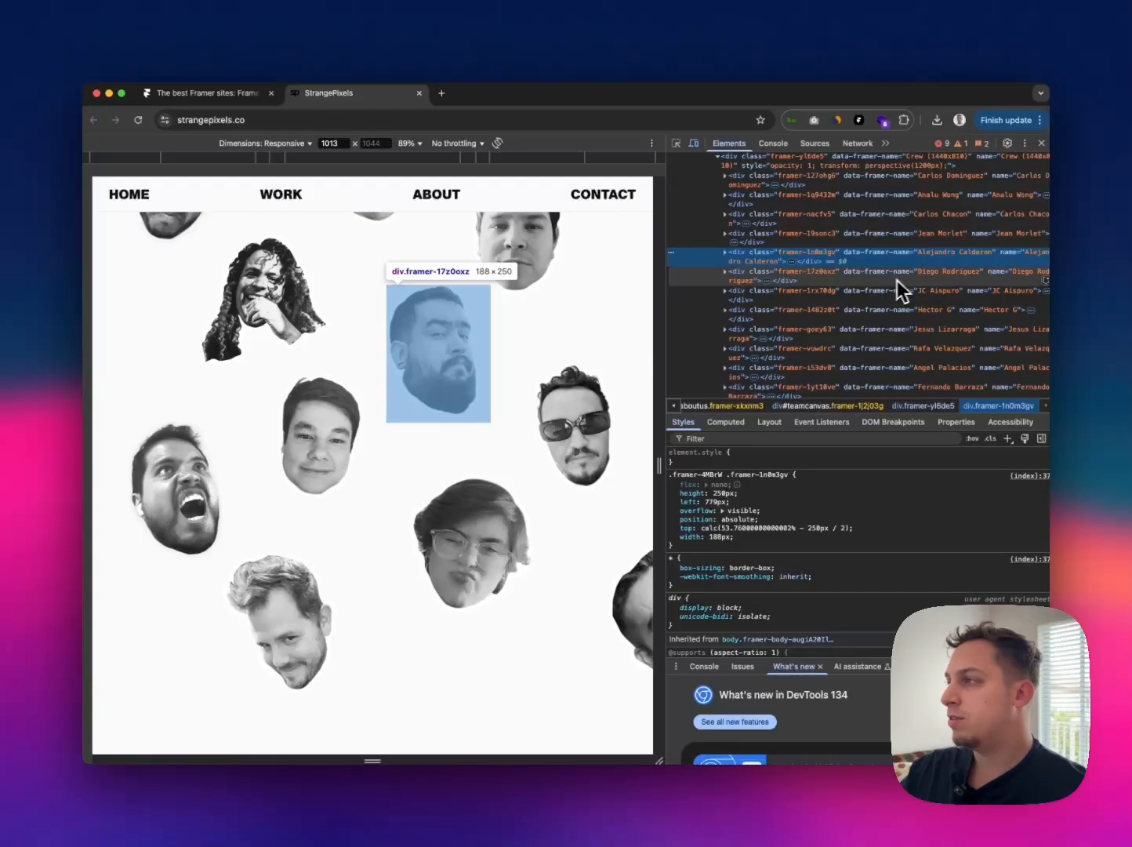
{"action": "scroll", "coordinate": [885, 282], "scroll_direction": "up", "scroll_amount": 1}
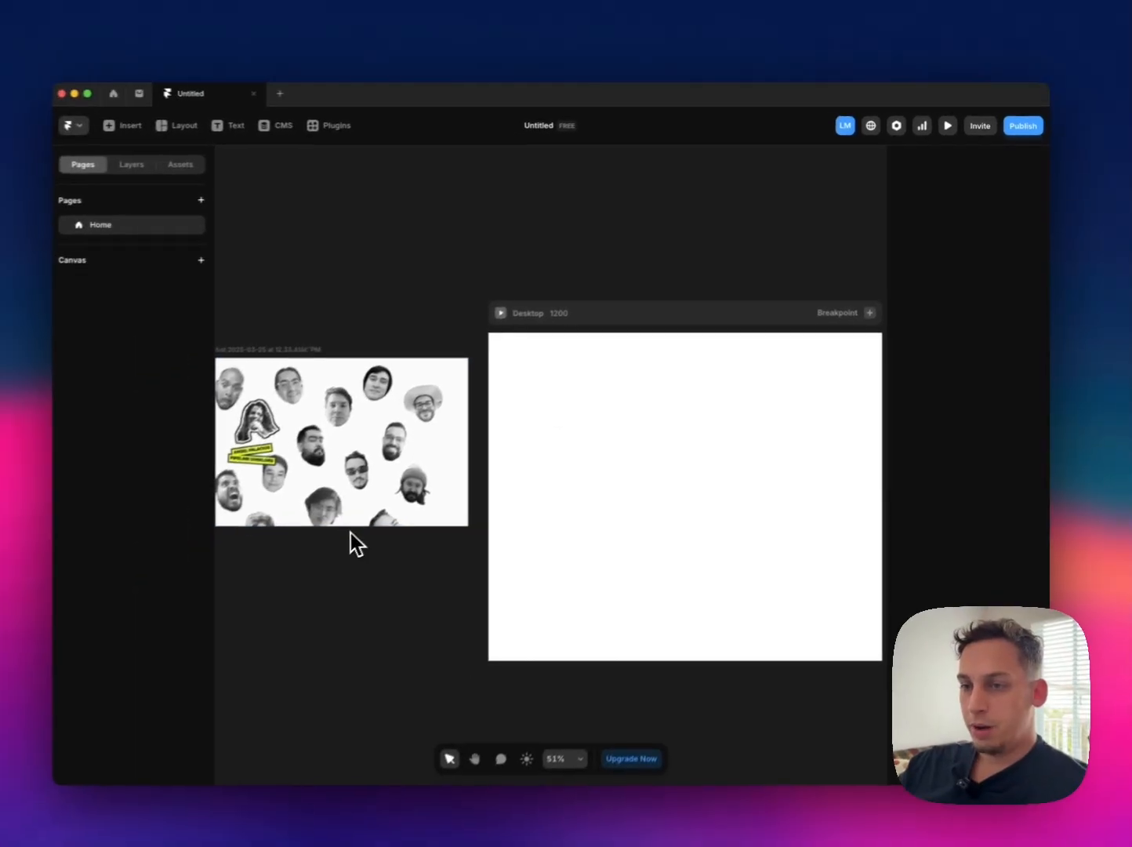
Step: Switch to Framer and import drake-png.png, face-2-png.png, chris-png.png and bernie-png.png from Downloads onto the canvas below the reference screenshot
{"action": "scroll", "coordinate": [471, 637], "scroll_direction": "right", "scroll_amount": 1}
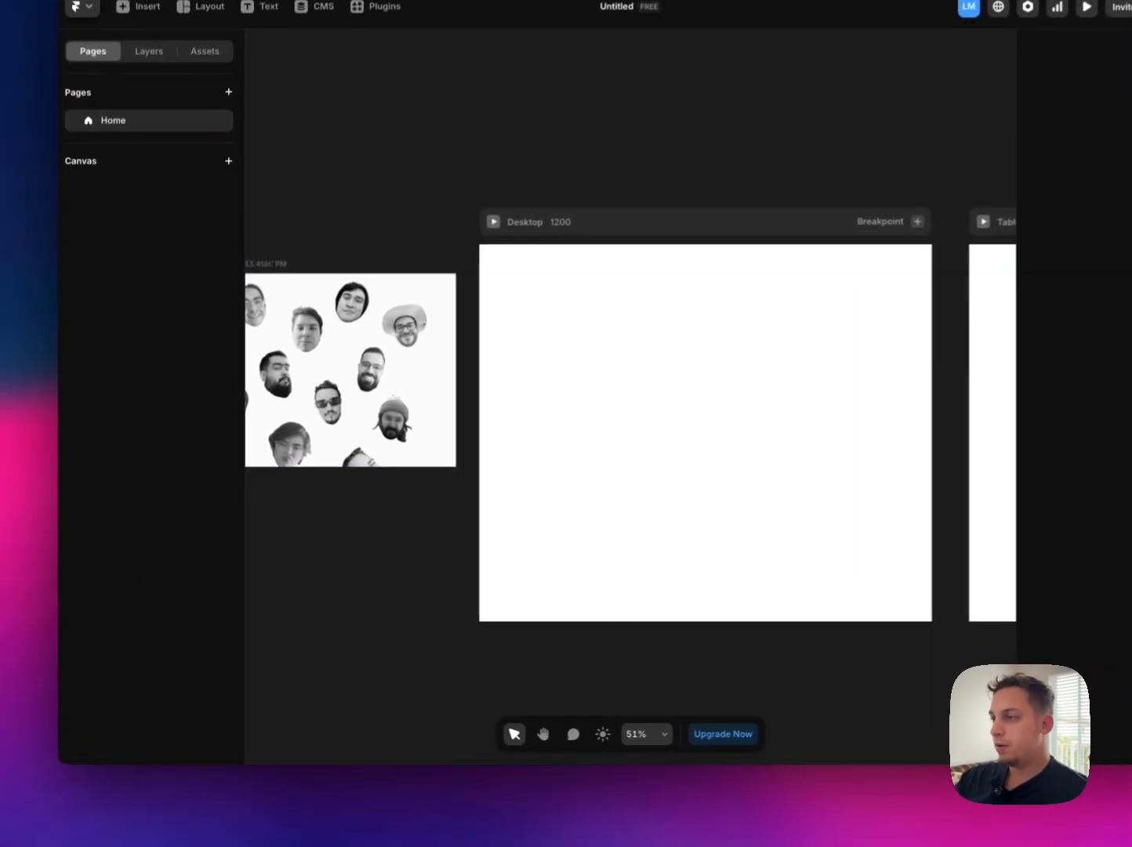
{"action": "left_click", "coordinate": [487, 775]}
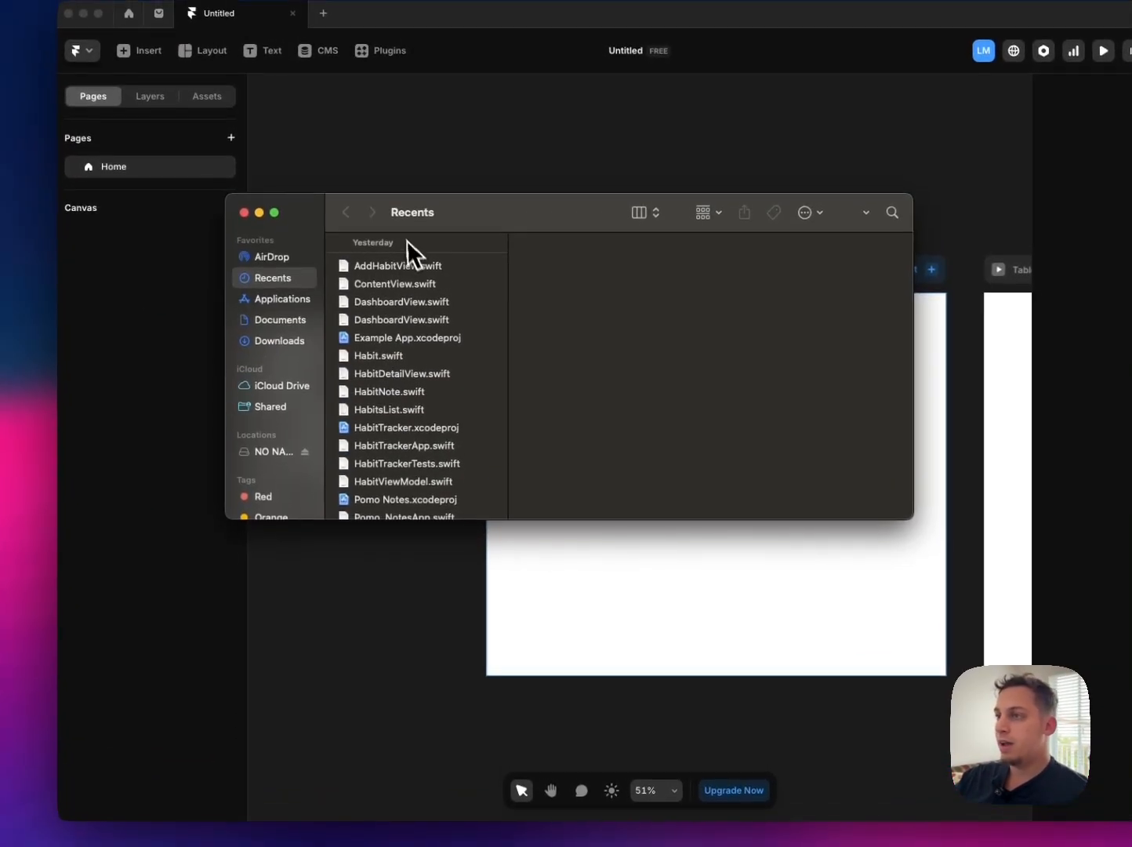
{"action": "left_click_drag", "start_coordinate": [422, 222], "coordinate": [543, 228]}
{"action": "left_click", "coordinate": [406, 349]}
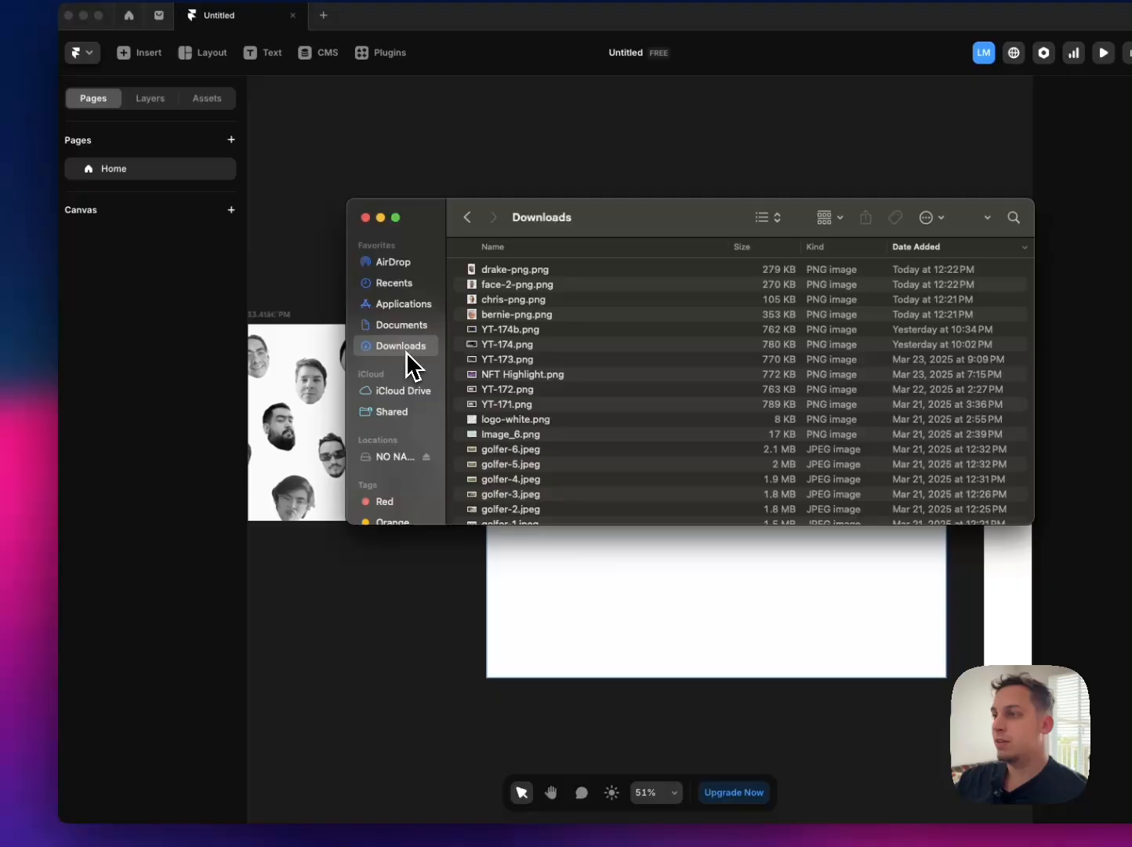
{"action": "left_click", "coordinate": [500, 314]}
{"action": "left_click", "coordinate": [501, 273], "text": "shift"}
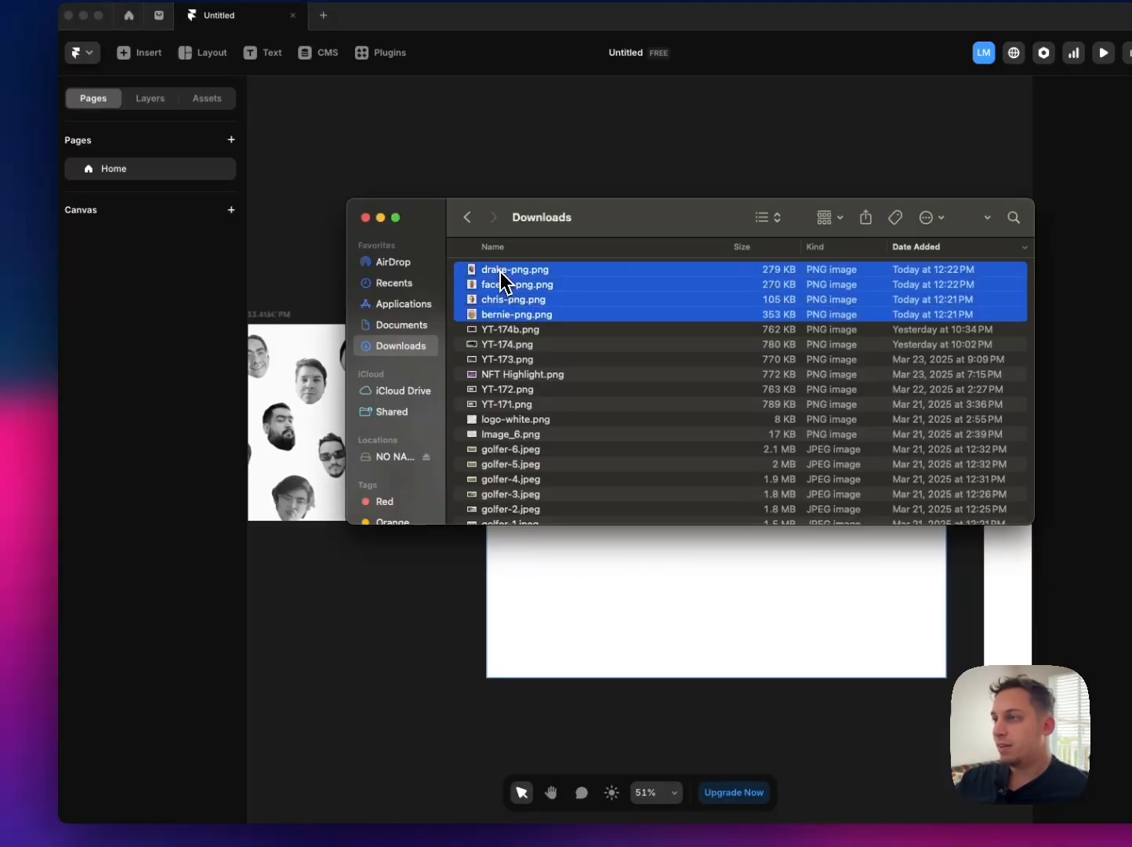
{"action": "left_click_drag", "start_coordinate": [513, 290], "coordinate": [391, 626]}
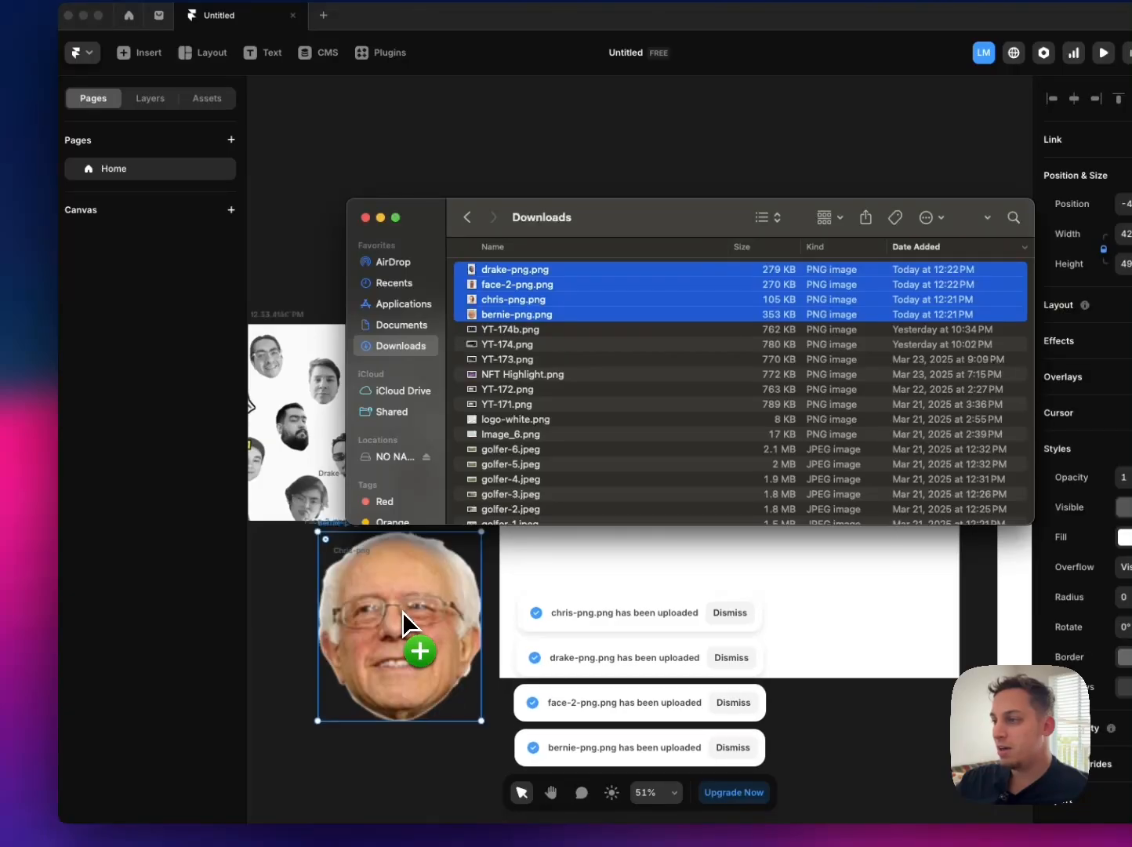
{"action": "scroll", "coordinate": [519, 324], "scroll_direction": "down", "scroll_amount": 1}
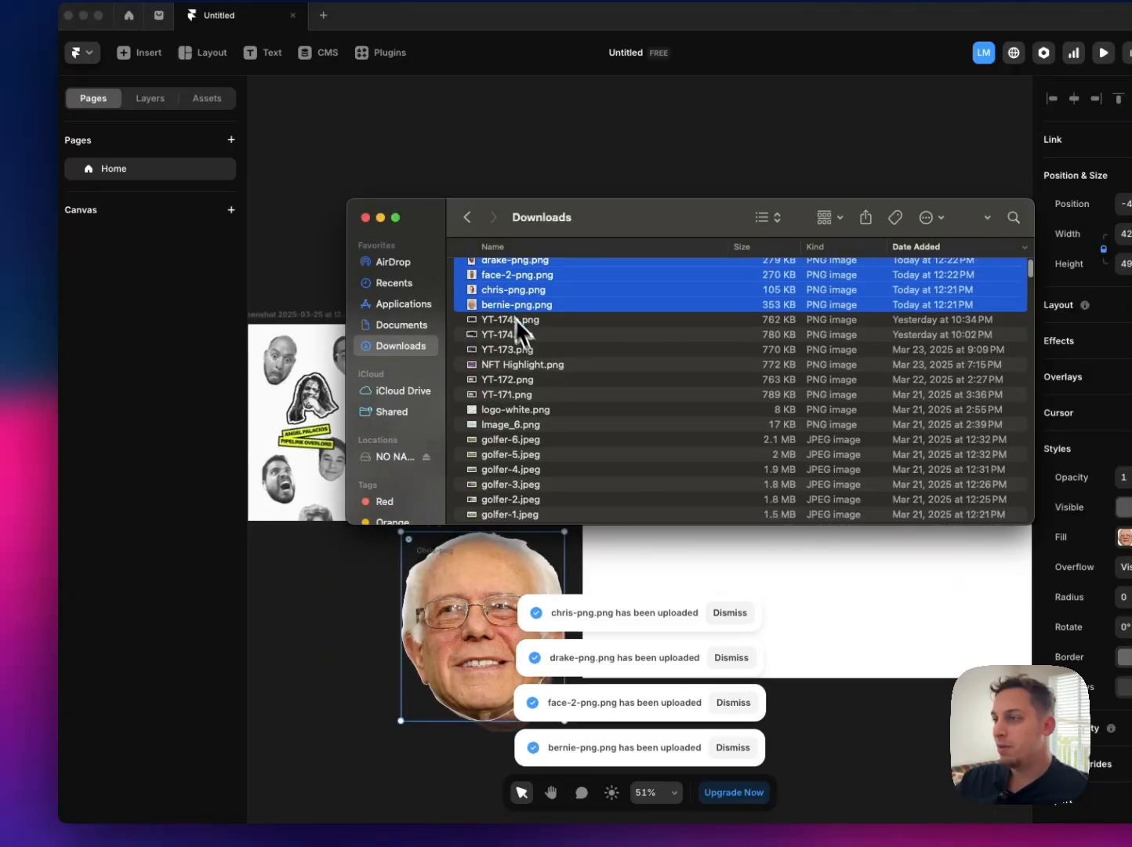
{"action": "scroll", "coordinate": [526, 354], "scroll_direction": "up", "scroll_amount": 1}
{"action": "left_click", "coordinate": [366, 217]}
{"action": "scroll", "coordinate": [461, 493], "scroll_direction": "down", "scroll_amount": 2}
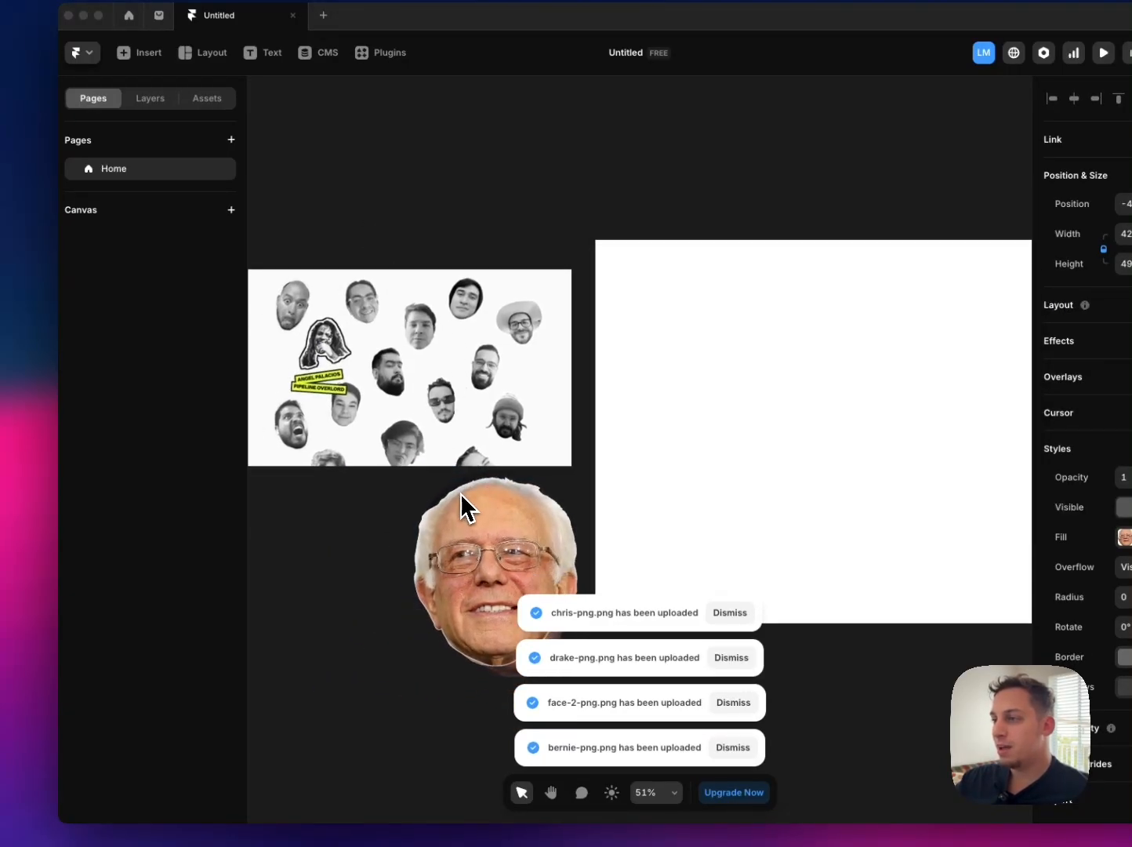
Step: Separate the Bernie and Chris portraits below the screenshot and scale both down, Bernie to about 152 × 176 px
{"action": "left_click_drag", "start_coordinate": [424, 567], "coordinate": [298, 599]}
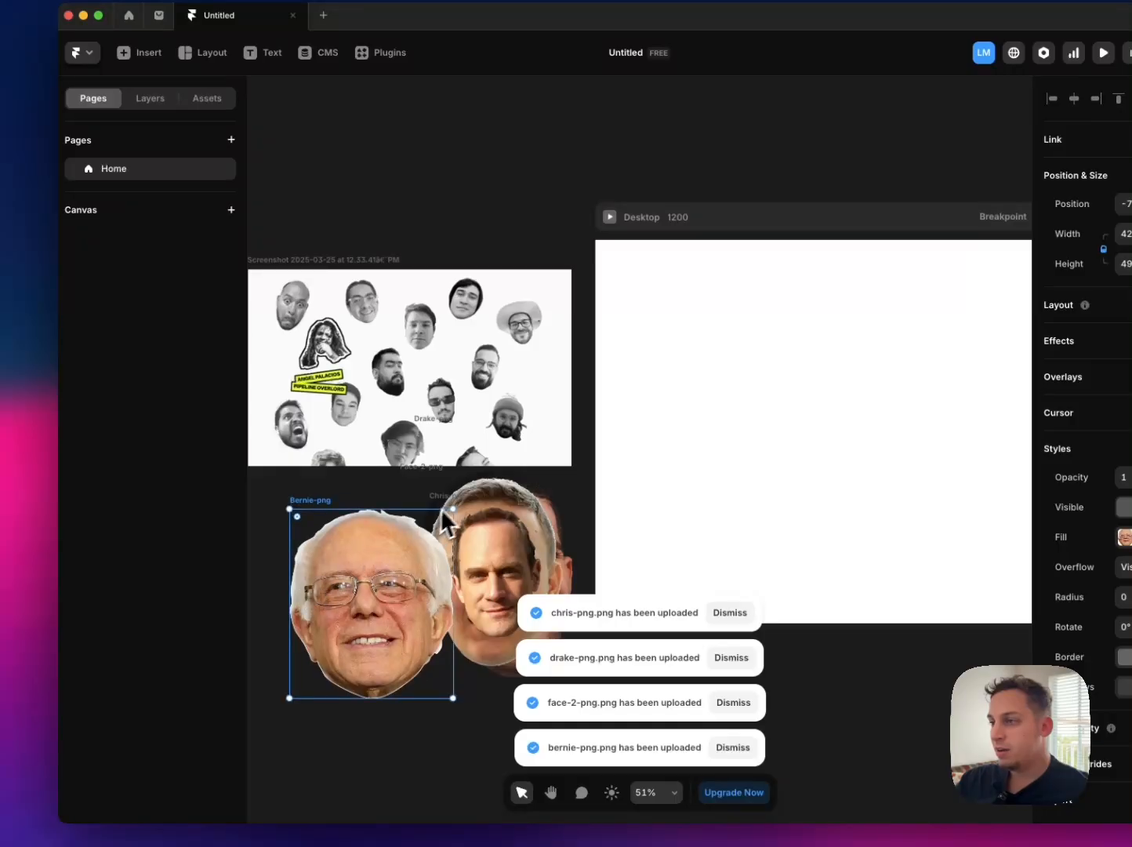
{"action": "left_click_drag", "start_coordinate": [453, 510], "coordinate": [349, 629]}
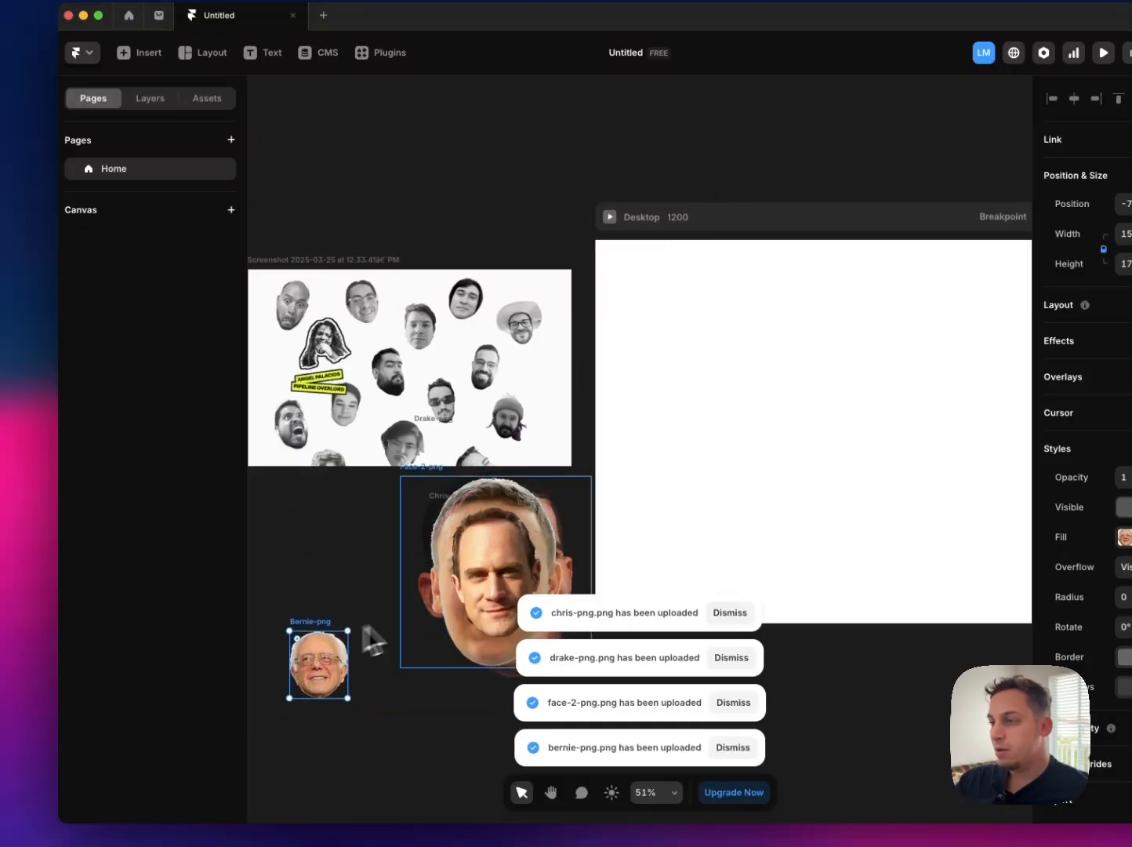
{"action": "left_click_drag", "start_coordinate": [507, 575], "coordinate": [404, 757]}
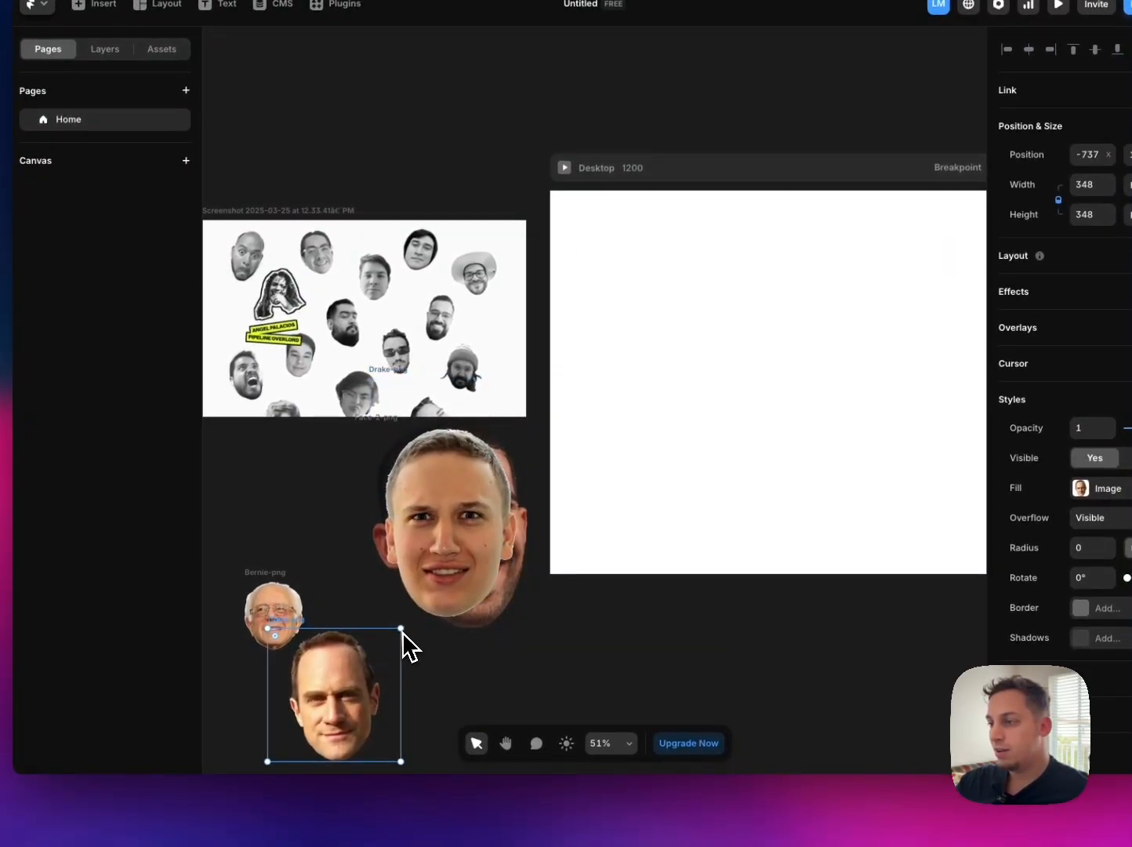
{"action": "left_click_drag", "start_coordinate": [449, 693], "coordinate": [398, 730]}
Step: Move the Face-2 portrait below the Desktop breakpoint, scale it to about 244 × 244 px, and scale the Drake portrait down
{"action": "left_click_drag", "start_coordinate": [453, 596], "coordinate": [581, 709]}
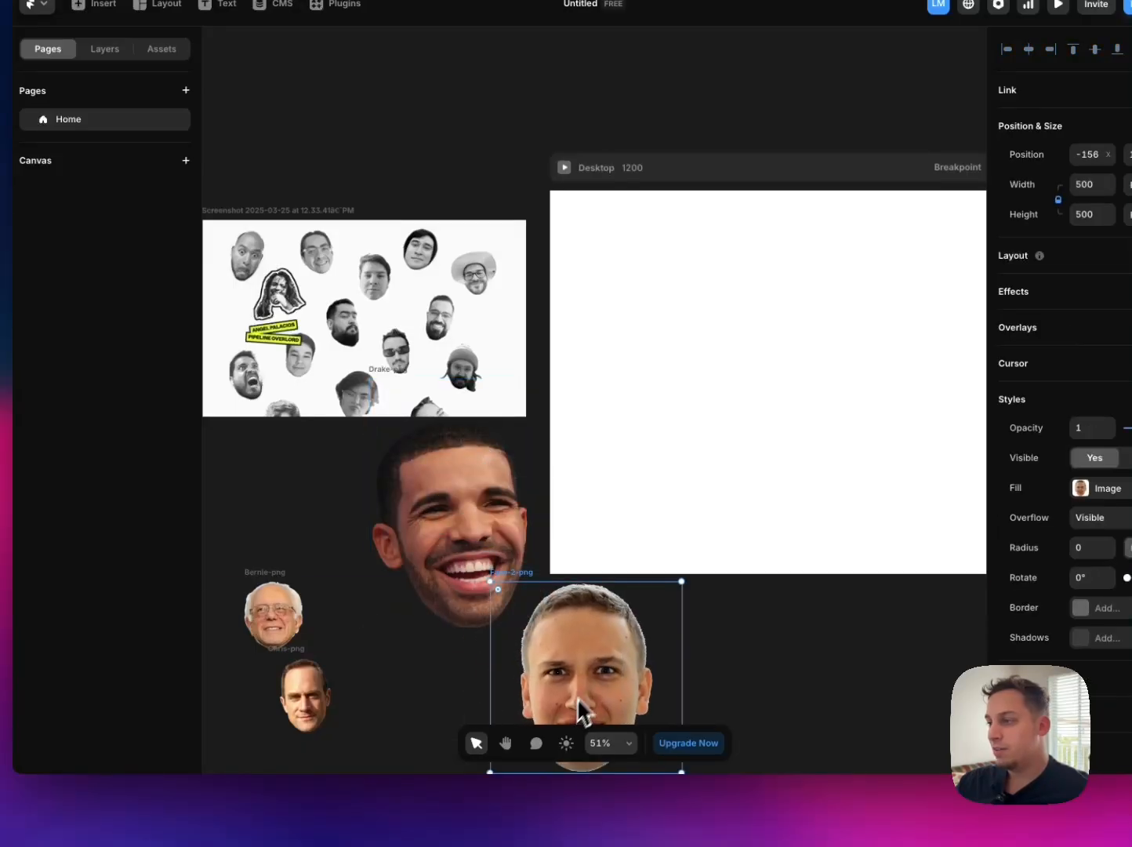
{"action": "left_click_drag", "start_coordinate": [659, 578], "coordinate": [584, 680]}
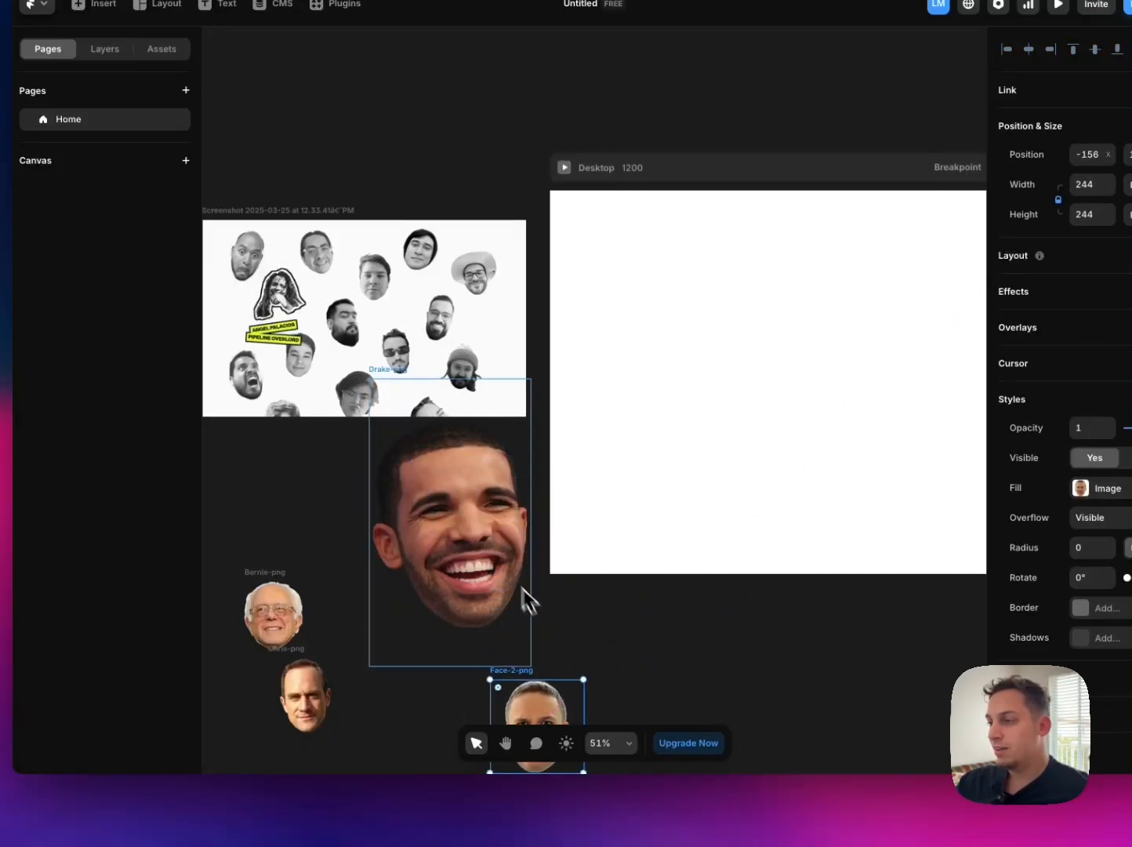
{"action": "left_click_drag", "start_coordinate": [533, 380], "coordinate": [437, 557]}
{"action": "scroll", "coordinate": [439, 549], "scroll_direction": "down", "scroll_amount": 2}
{"action": "scroll", "coordinate": [439, 548], "scroll_direction": "left", "scroll_amount": 1}
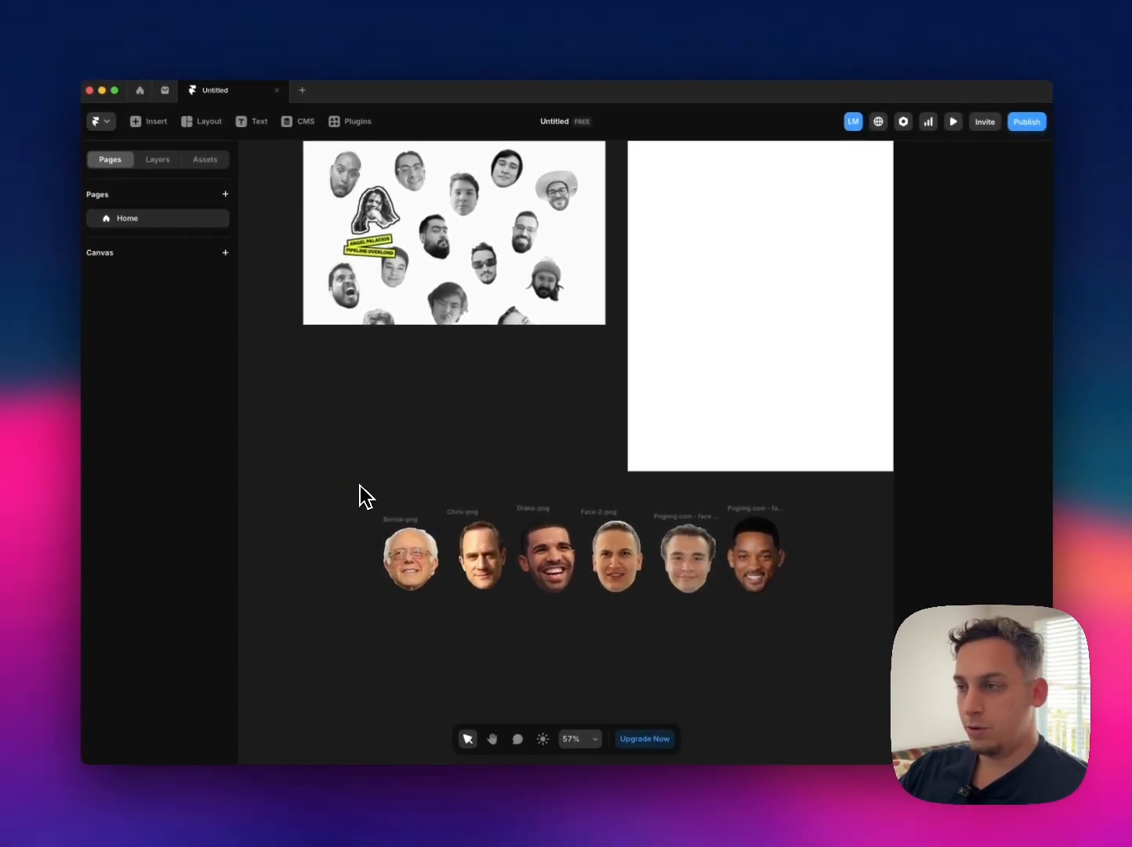
{"action": "left_click_drag", "start_coordinate": [384, 498], "coordinate": [840, 612]}
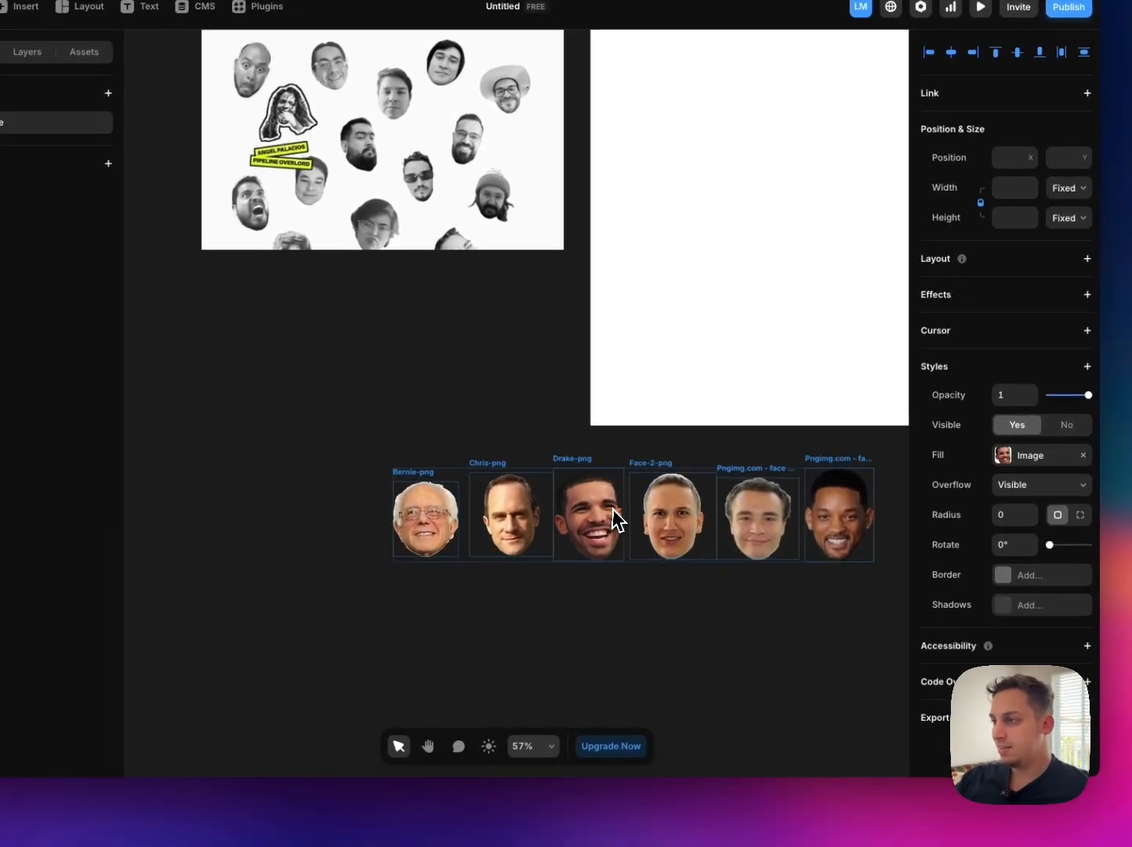
{"action": "scroll", "coordinate": [535, 480], "scroll_direction": "down", "scroll_amount": 3}
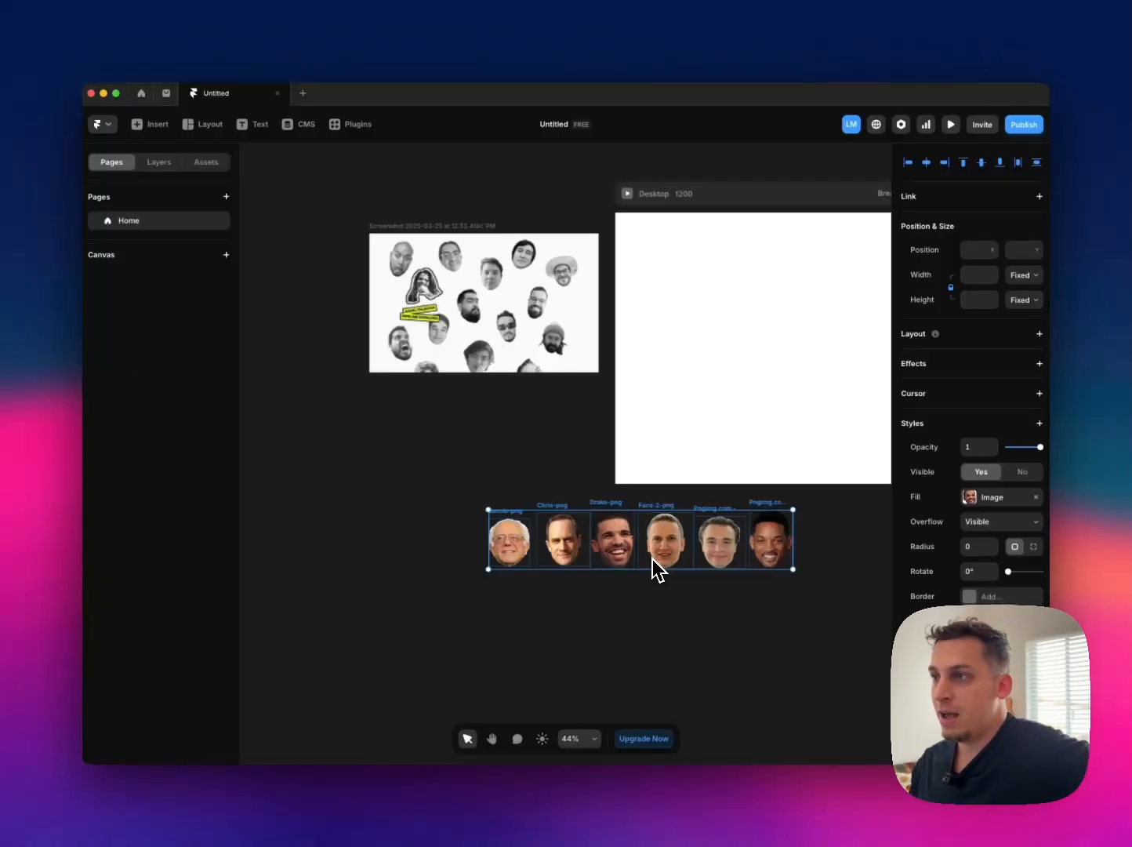
{"action": "scroll", "coordinate": [527, 412], "scroll_direction": "right", "scroll_amount": 3}
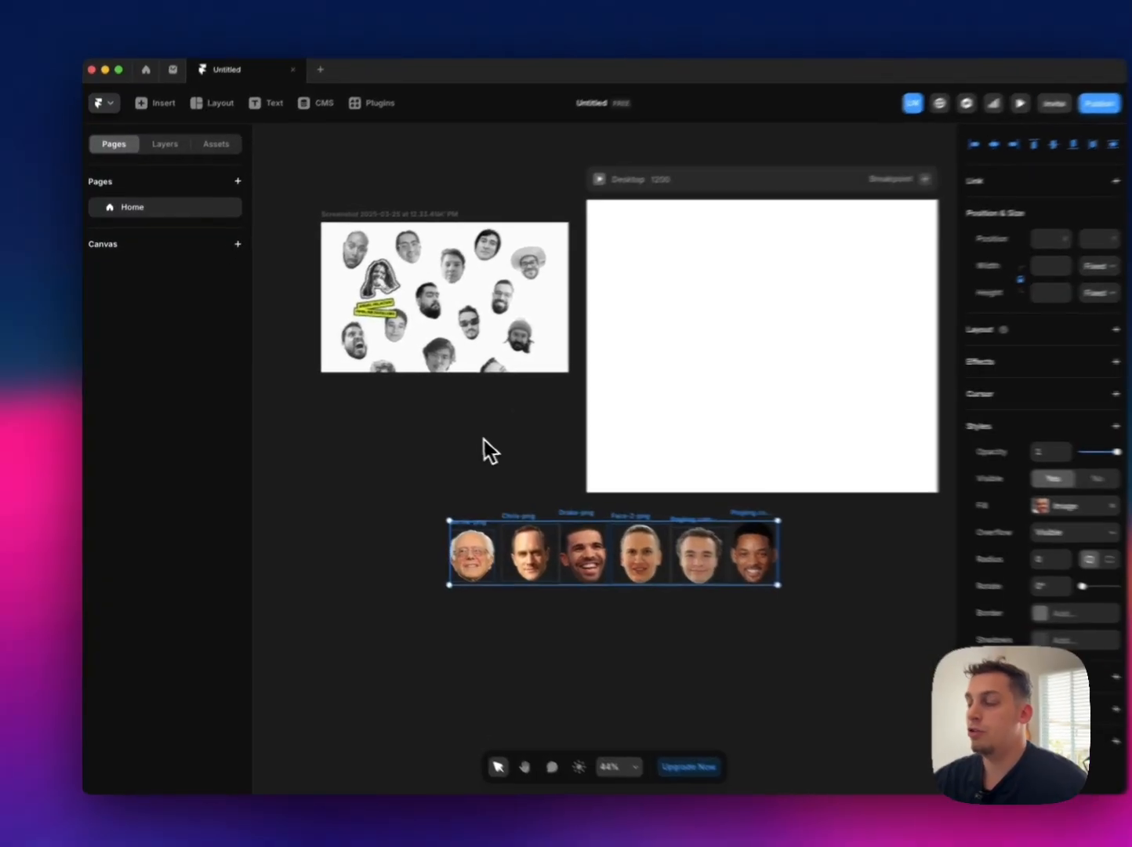
{"action": "left_click", "coordinate": [484, 440]}
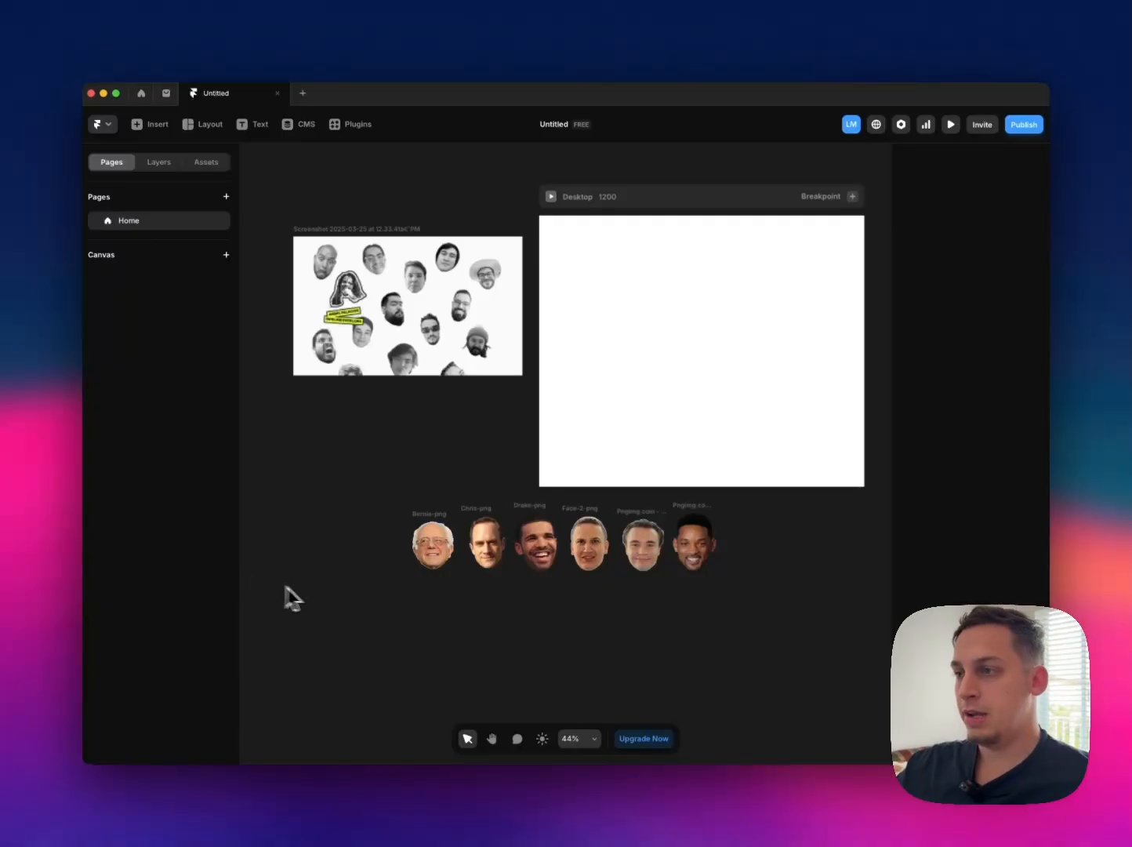
Step: Examine the hover outline and tilted yellow name and role labels on the reference screenshot and the StrangePixels page
{"action": "left_click", "coordinate": [432, 544]}
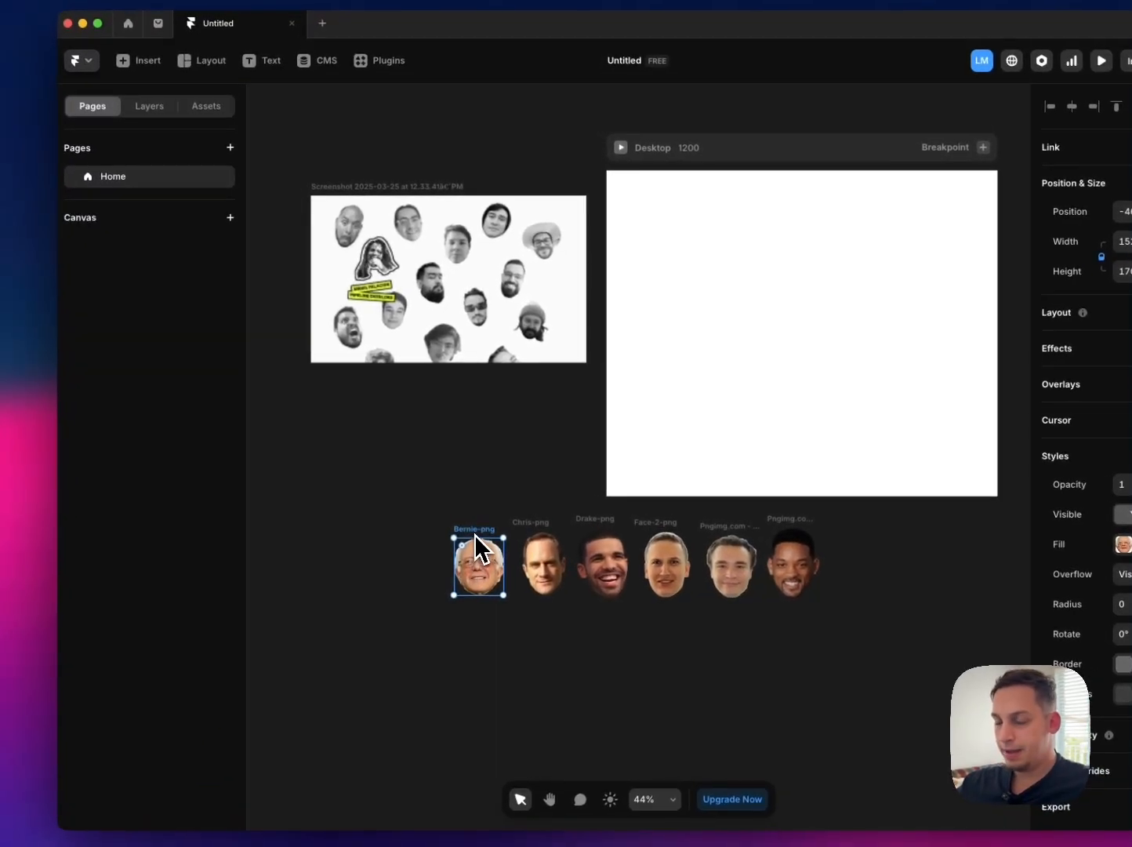
{"action": "scroll", "coordinate": [398, 307], "scroll_direction": "down", "scroll_amount": 2}
{"action": "scroll", "coordinate": [372, 294], "scroll_direction": "up", "scroll_amount": 10}
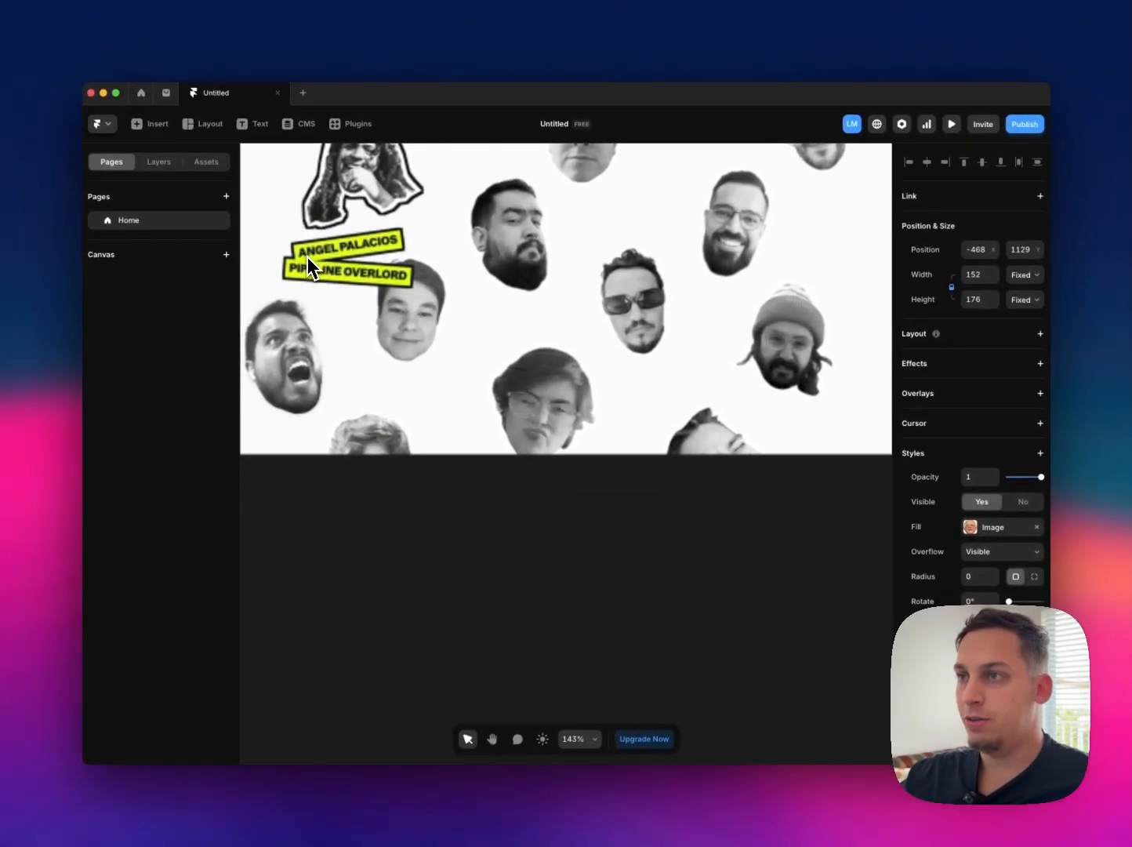
{"action": "scroll", "coordinate": [307, 257], "scroll_direction": "up", "scroll_amount": 3}
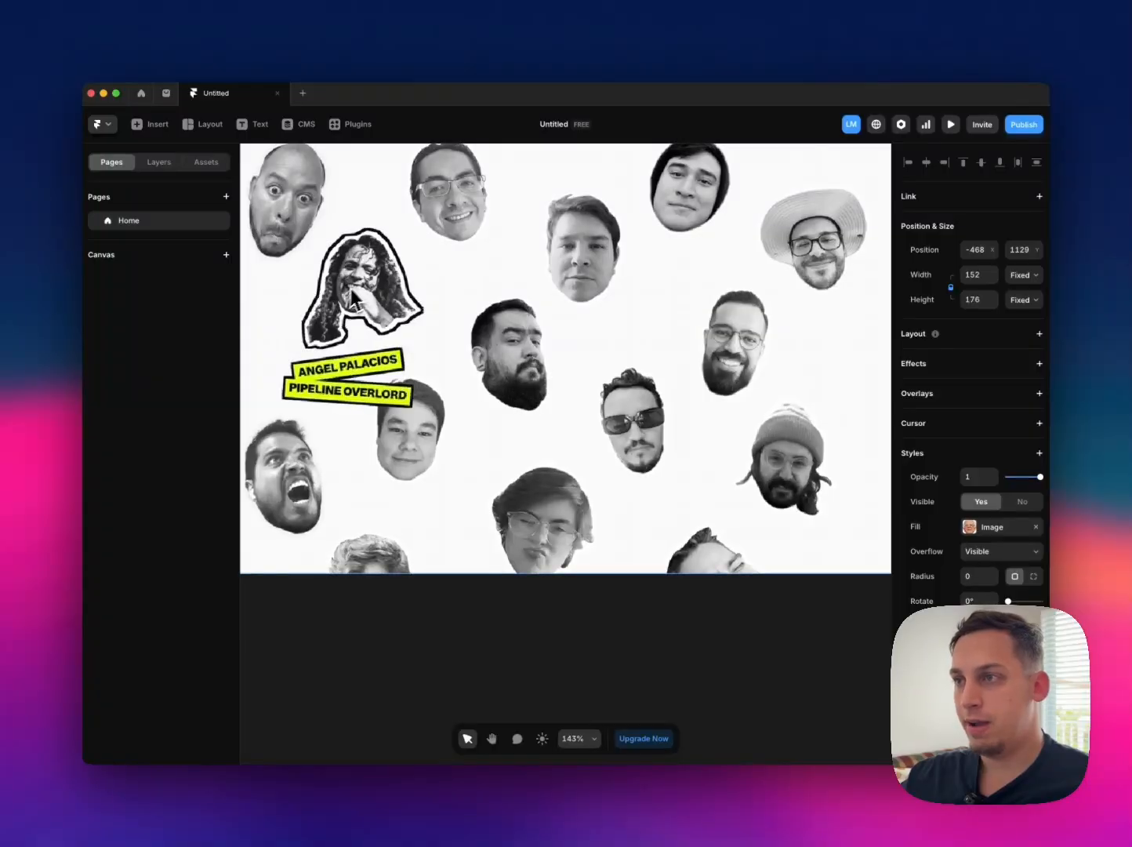
{"action": "scroll", "coordinate": [366, 375], "scroll_direction": "up", "scroll_amount": 5}
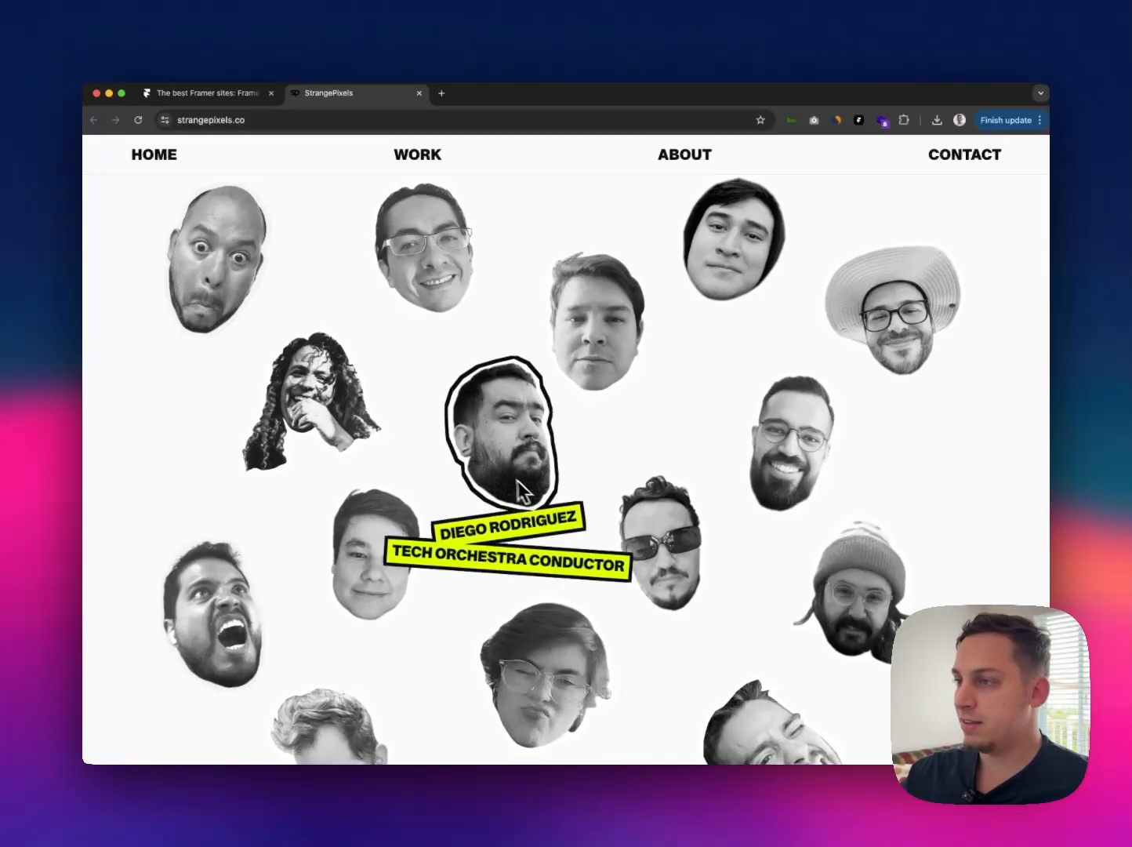
{"action": "scroll", "coordinate": [509, 477], "scroll_direction": "up", "scroll_amount": 5}
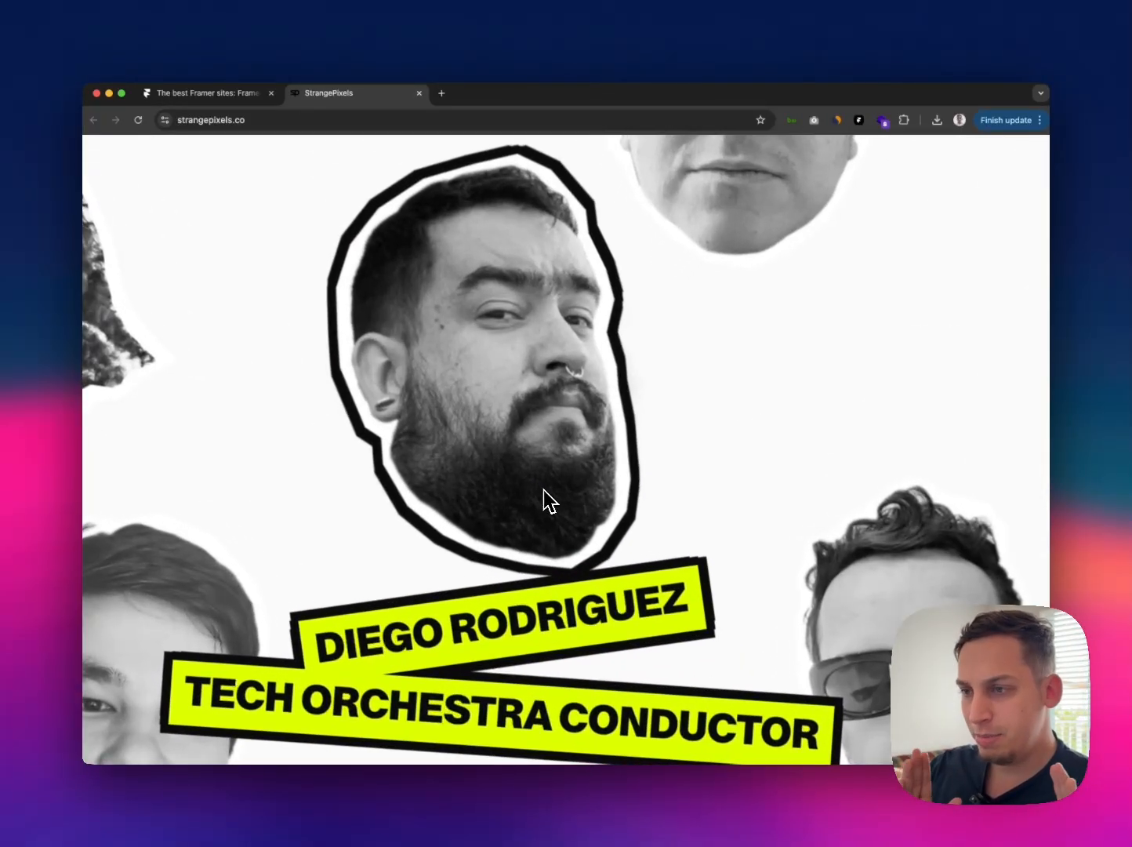
{"action": "scroll", "coordinate": [544, 490], "scroll_direction": "down", "scroll_amount": 5}
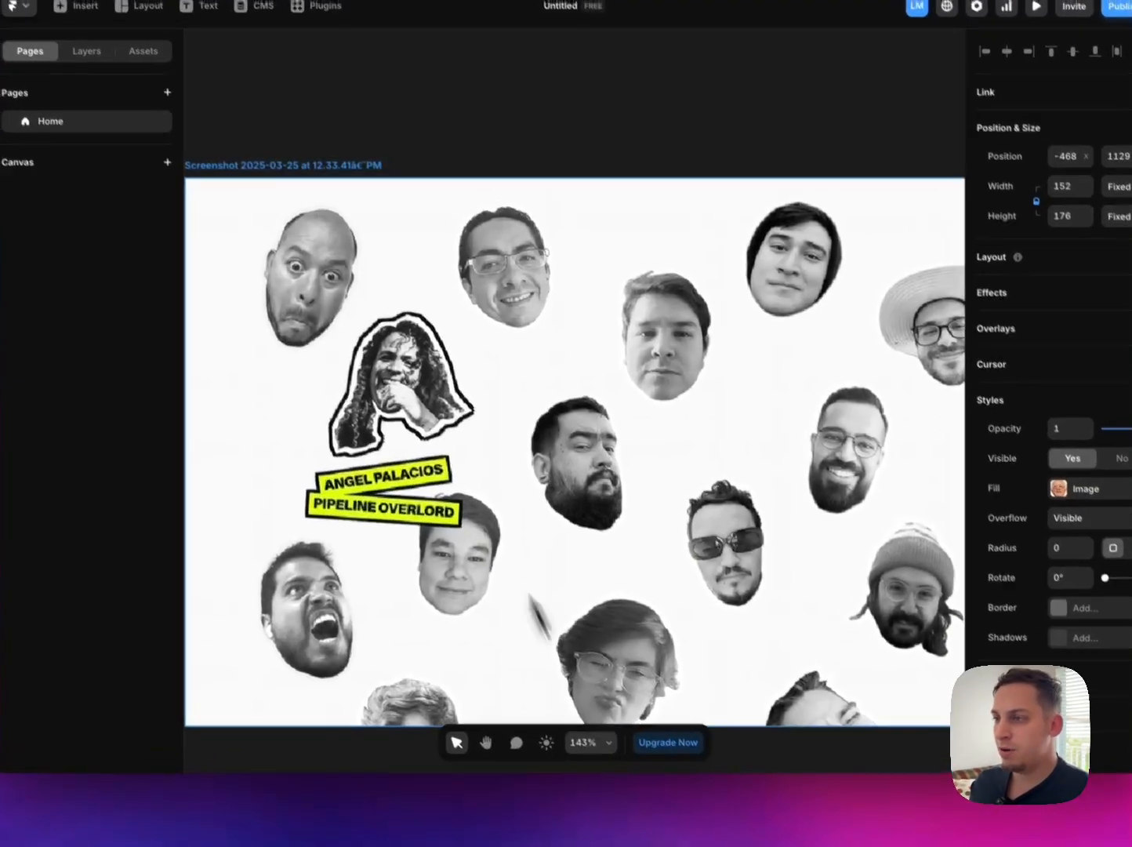
Step: Add a text layer reading BERNIE SANDERS on the canvas just below the Bernie portrait
{"action": "scroll", "coordinate": [455, 439], "scroll_direction": "down", "scroll_amount": 3}
{"action": "scroll", "coordinate": [458, 443], "scroll_direction": "right", "scroll_amount": 5}
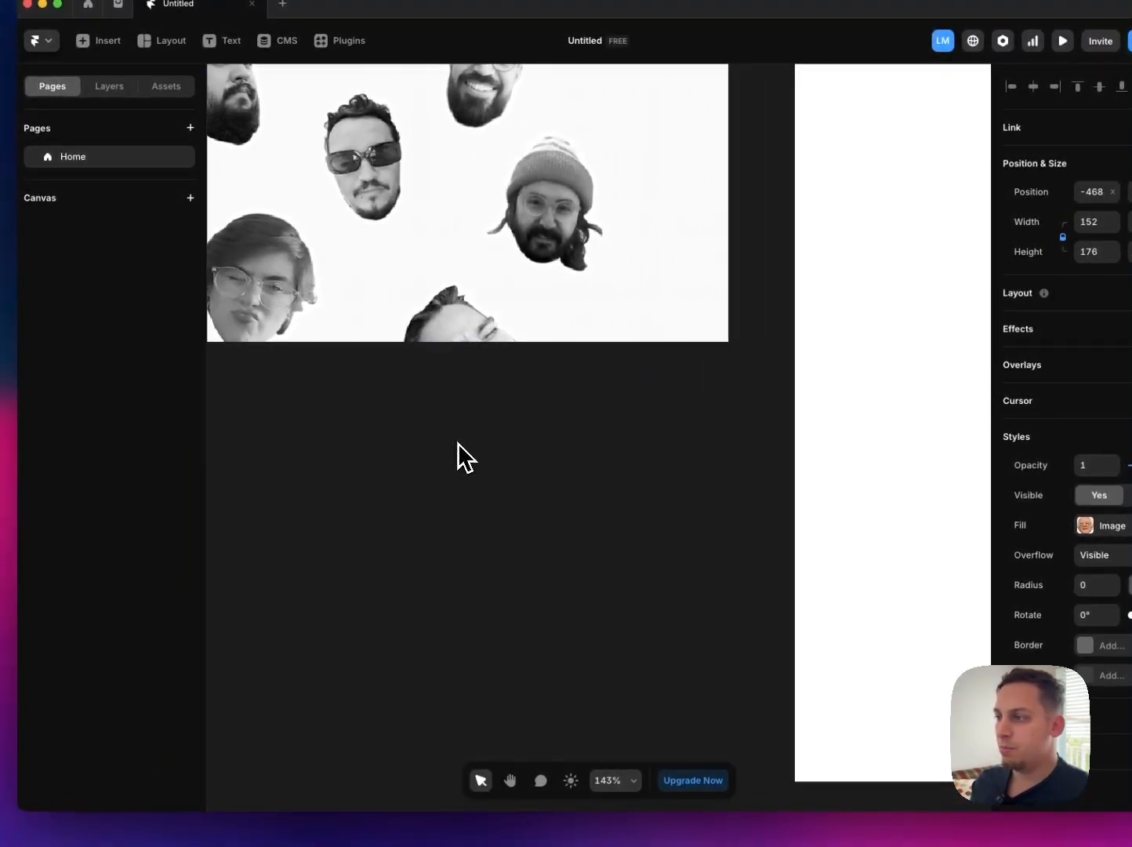
{"action": "scroll", "coordinate": [458, 443], "scroll_direction": "down", "scroll_amount": 5}
{"action": "scroll", "coordinate": [457, 455], "scroll_direction": "down", "scroll_amount": 5}
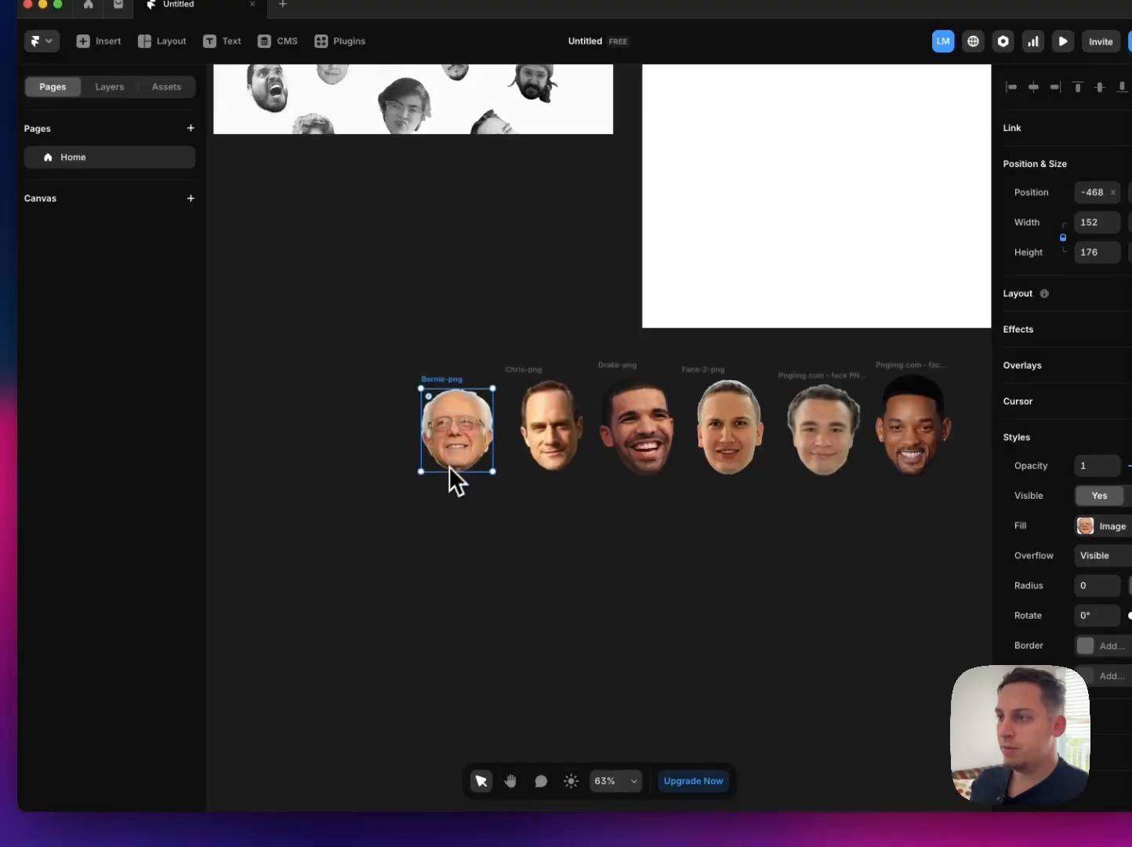
{"action": "scroll", "coordinate": [441, 488], "scroll_direction": "up", "scroll_amount": 5}
{"action": "scroll", "coordinate": [439, 491], "scroll_direction": "left", "scroll_amount": 1}
{"action": "left_click", "coordinate": [438, 491]}
{"action": "key", "text": "t"}
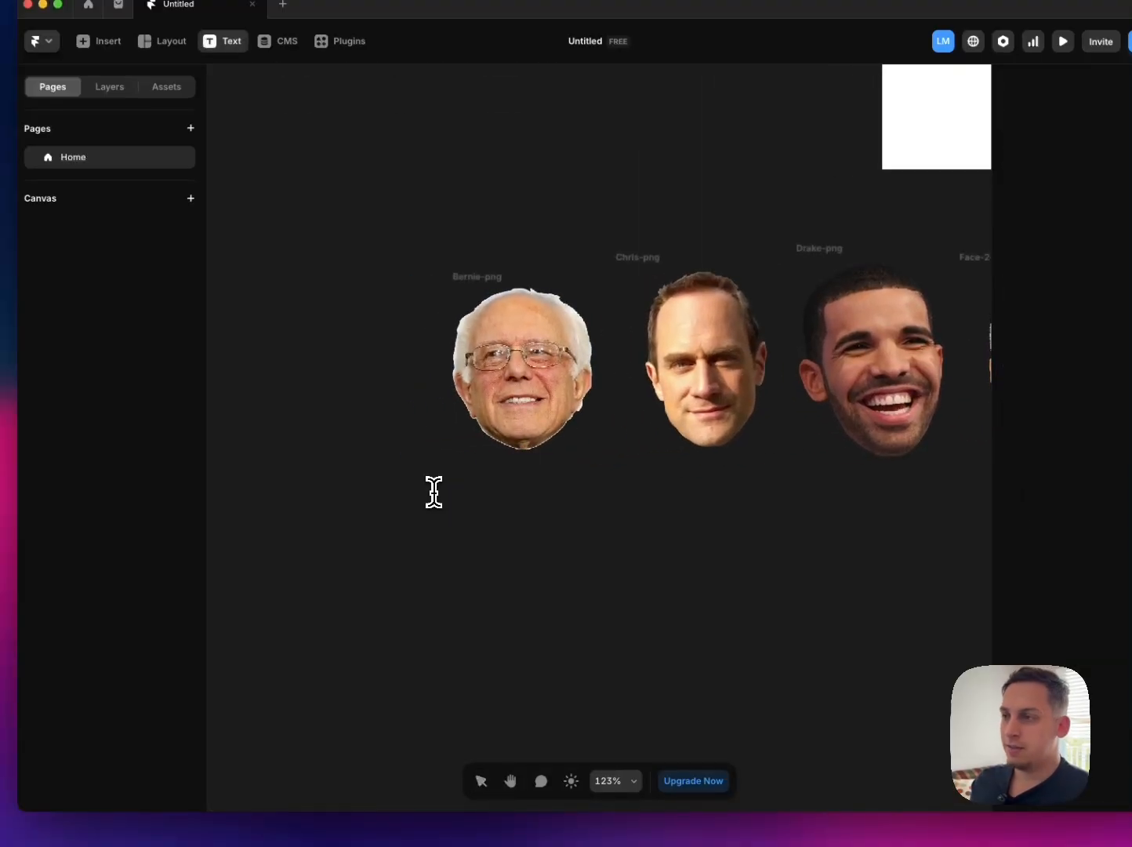
{"action": "left_click", "coordinate": [447, 489]}
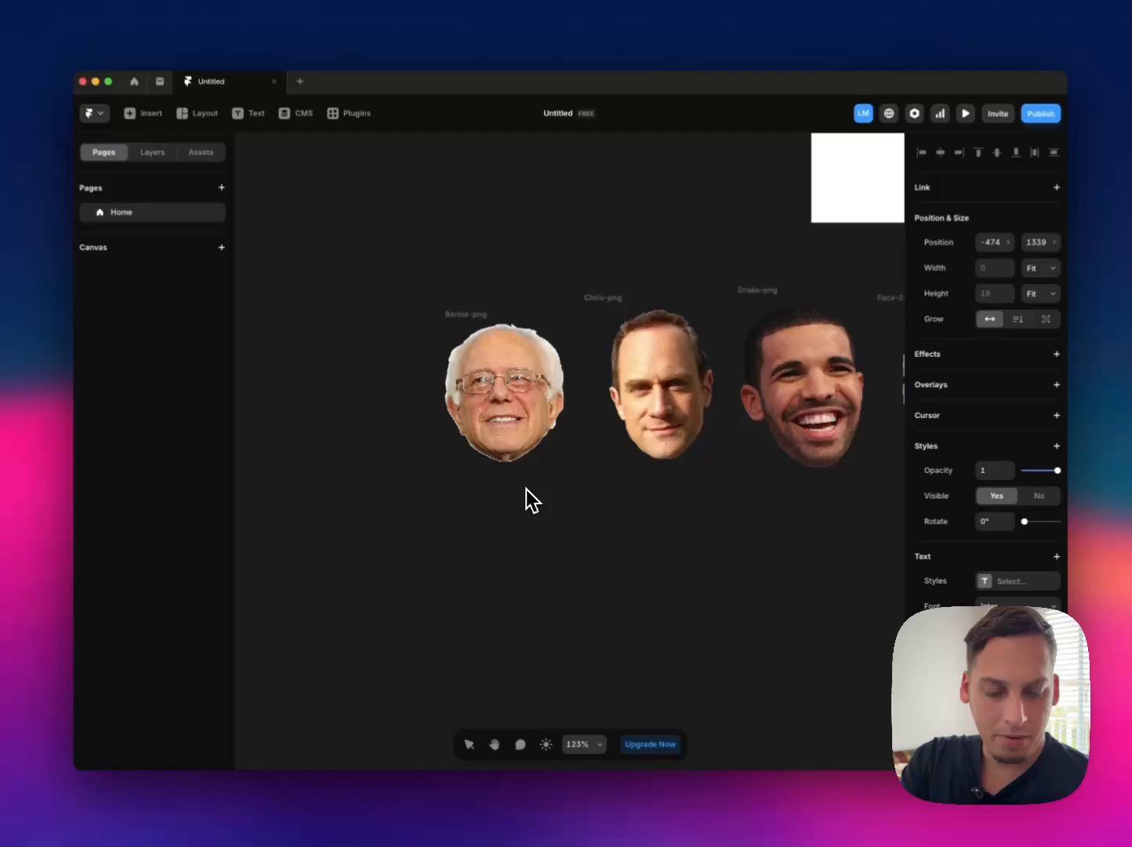
{"action": "type", "text": "B"}
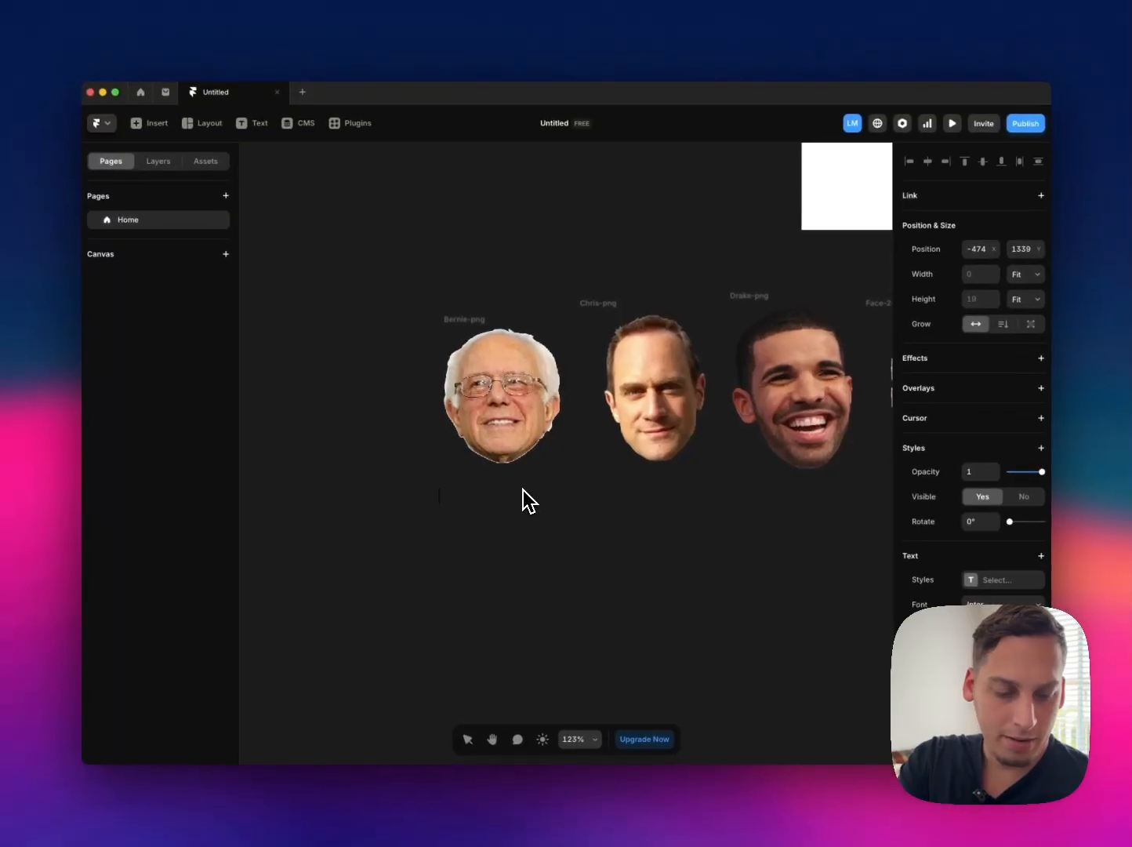
{"action": "type", "text": "ERNIE SAN"}
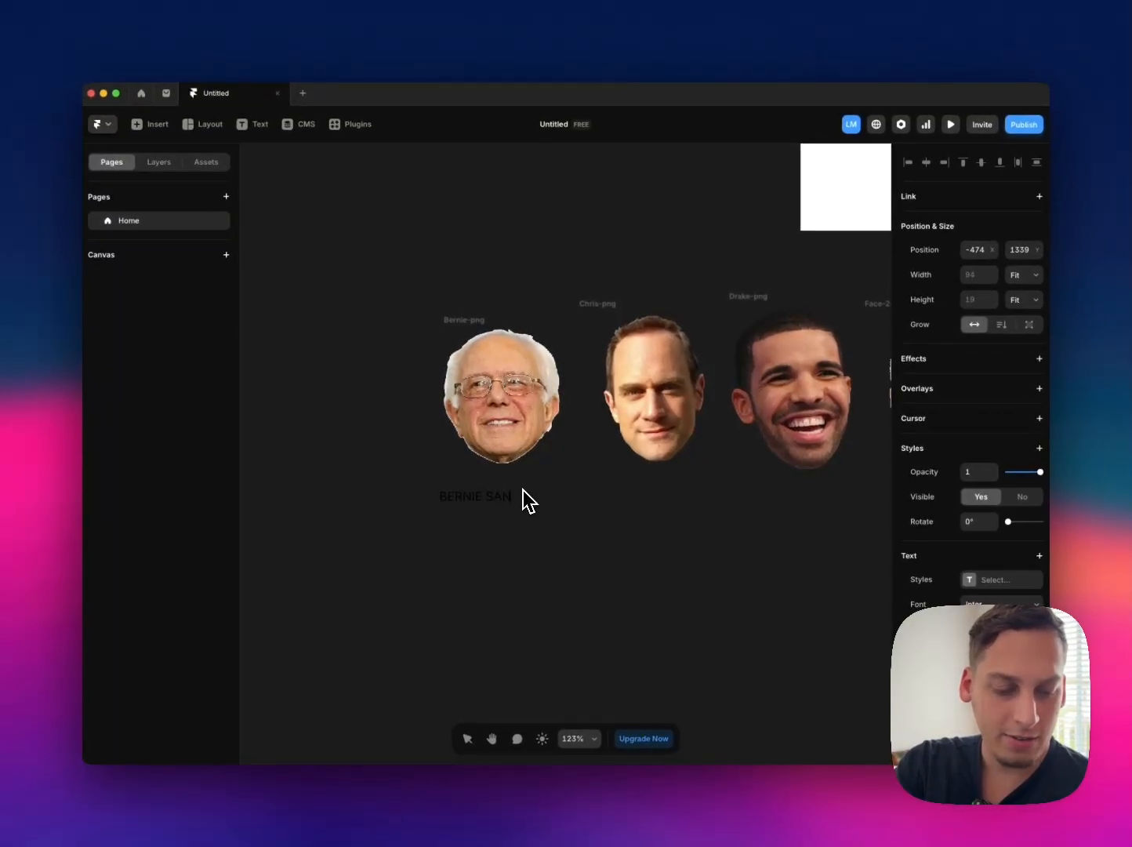
{"action": "type", "text": "DERS"}
{"action": "key", "text": "Escape"}
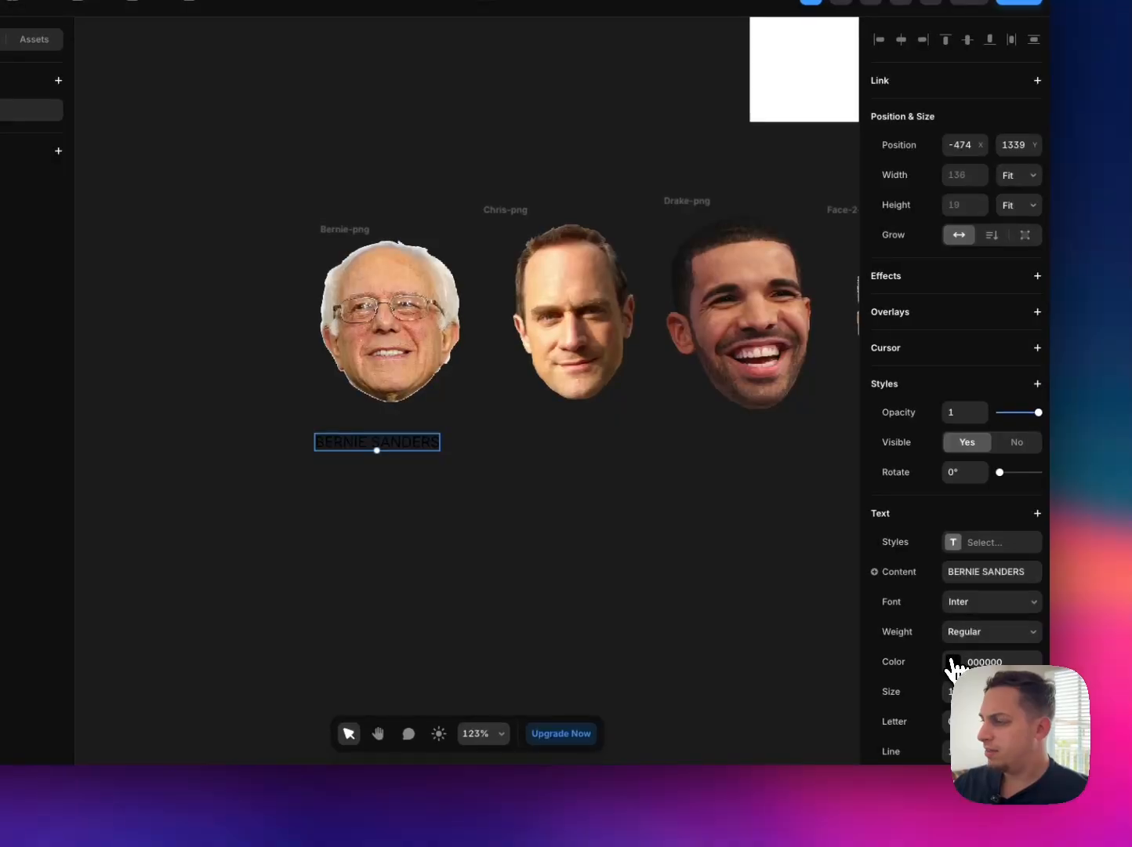
{"action": "left_click", "coordinate": [952, 663]}
{"action": "left_click_drag", "start_coordinate": [668, 647], "coordinate": [630, 663]}
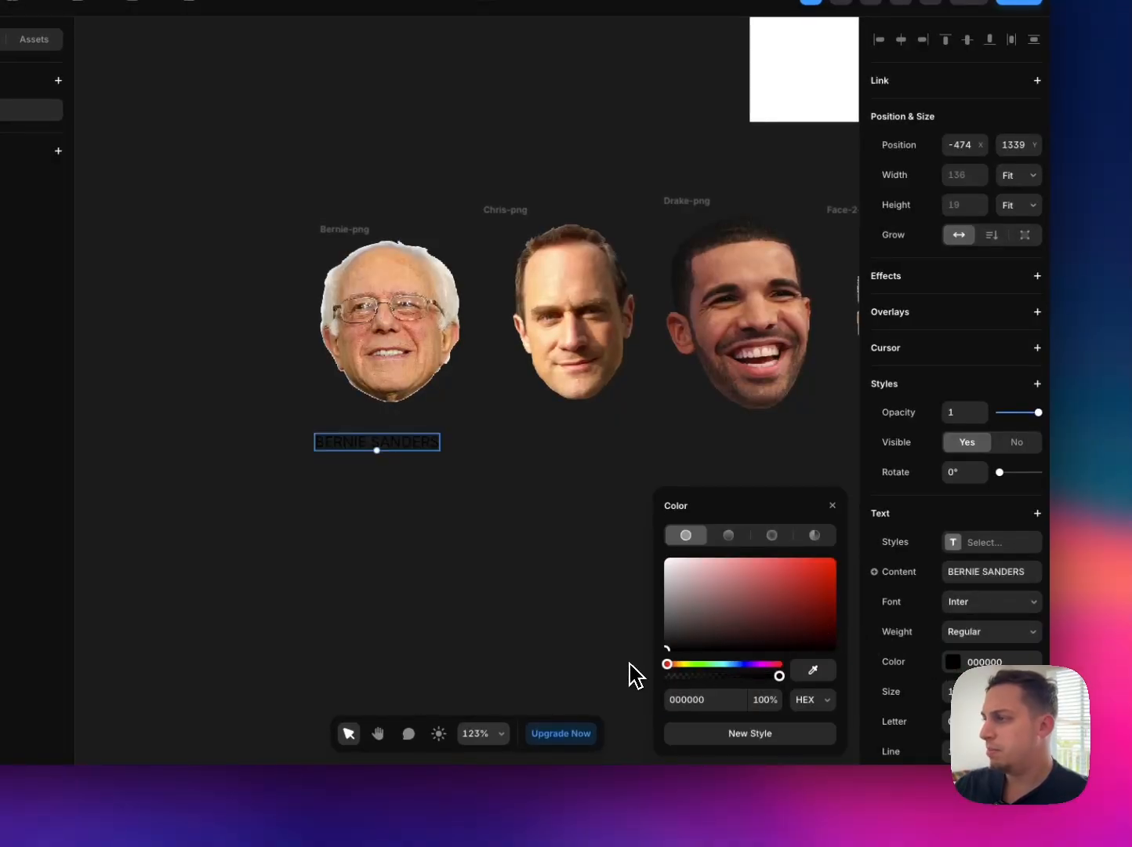
{"action": "left_click", "coordinate": [554, 523]}
Step: Give the BERNIE SANDERS text a bolder weight and shift it slightly so it sits beneath the Bernie portrait
{"action": "left_click", "coordinate": [416, 439]}
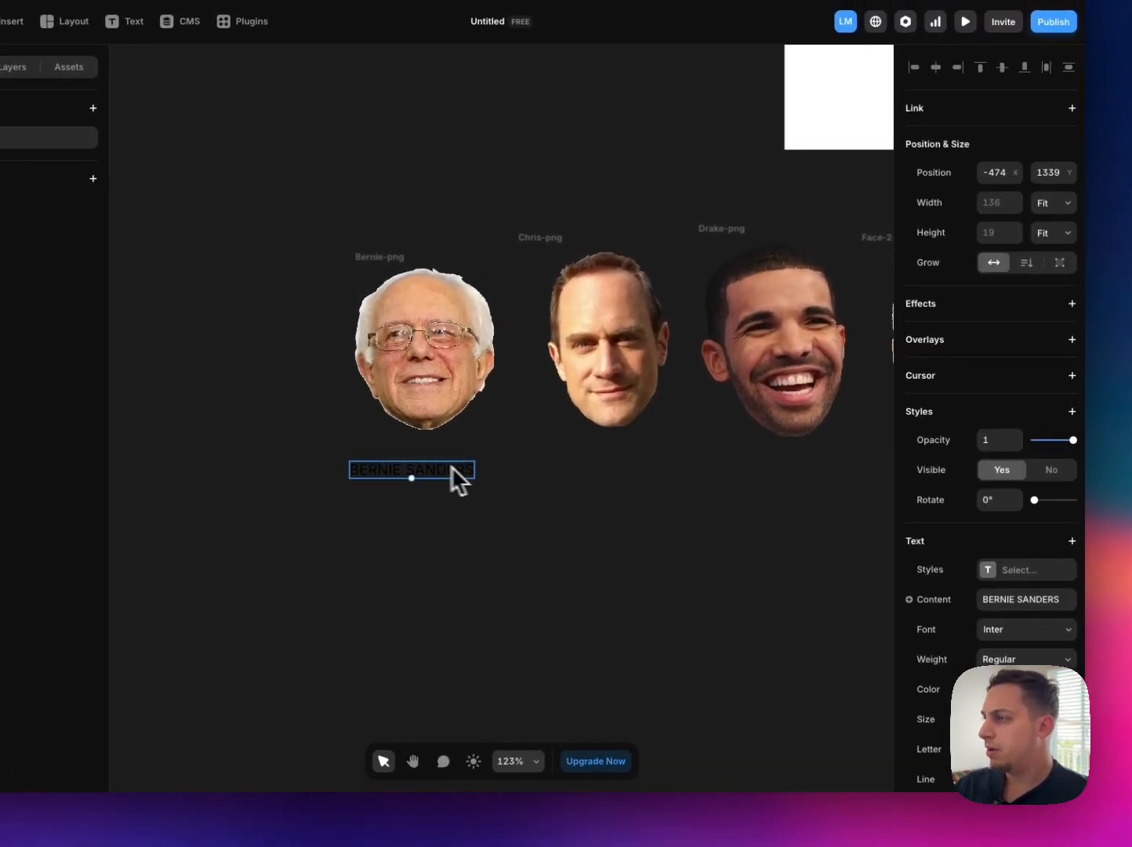
{"action": "left_click", "coordinate": [1002, 641]}
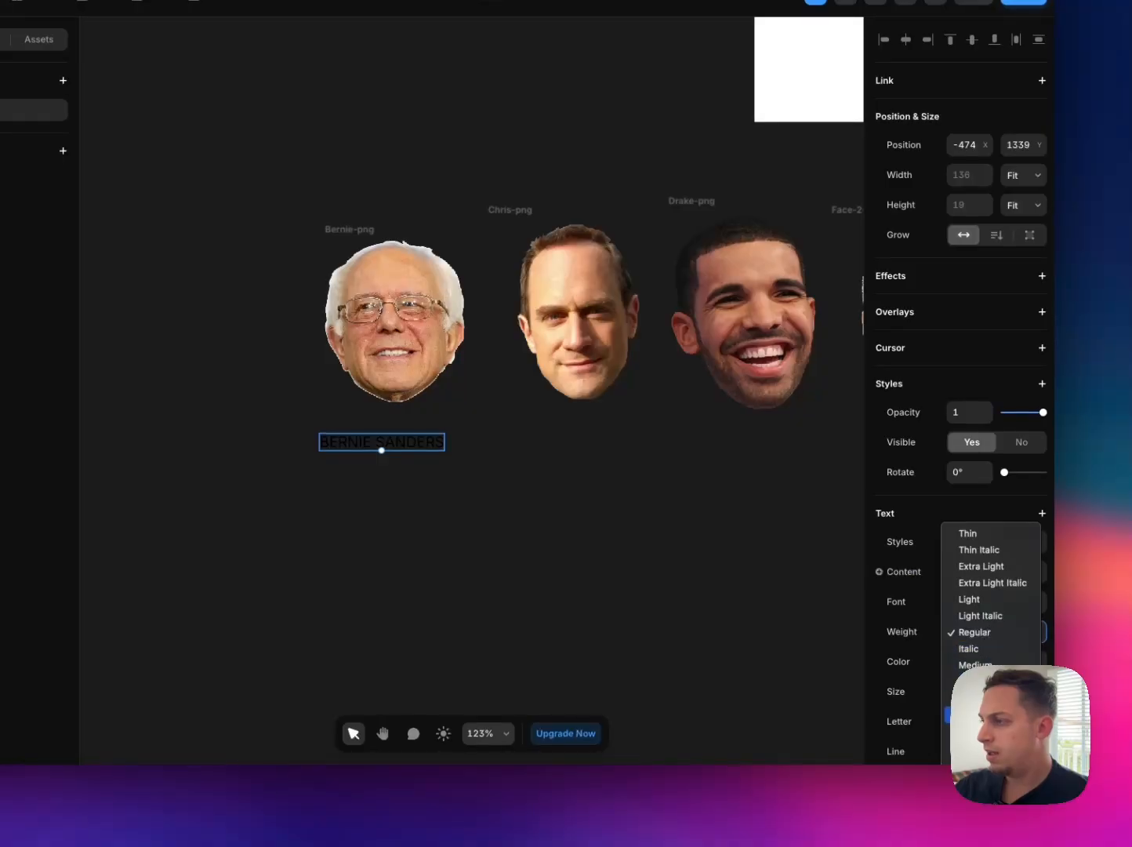
{"action": "left_click", "coordinate": [969, 731]}
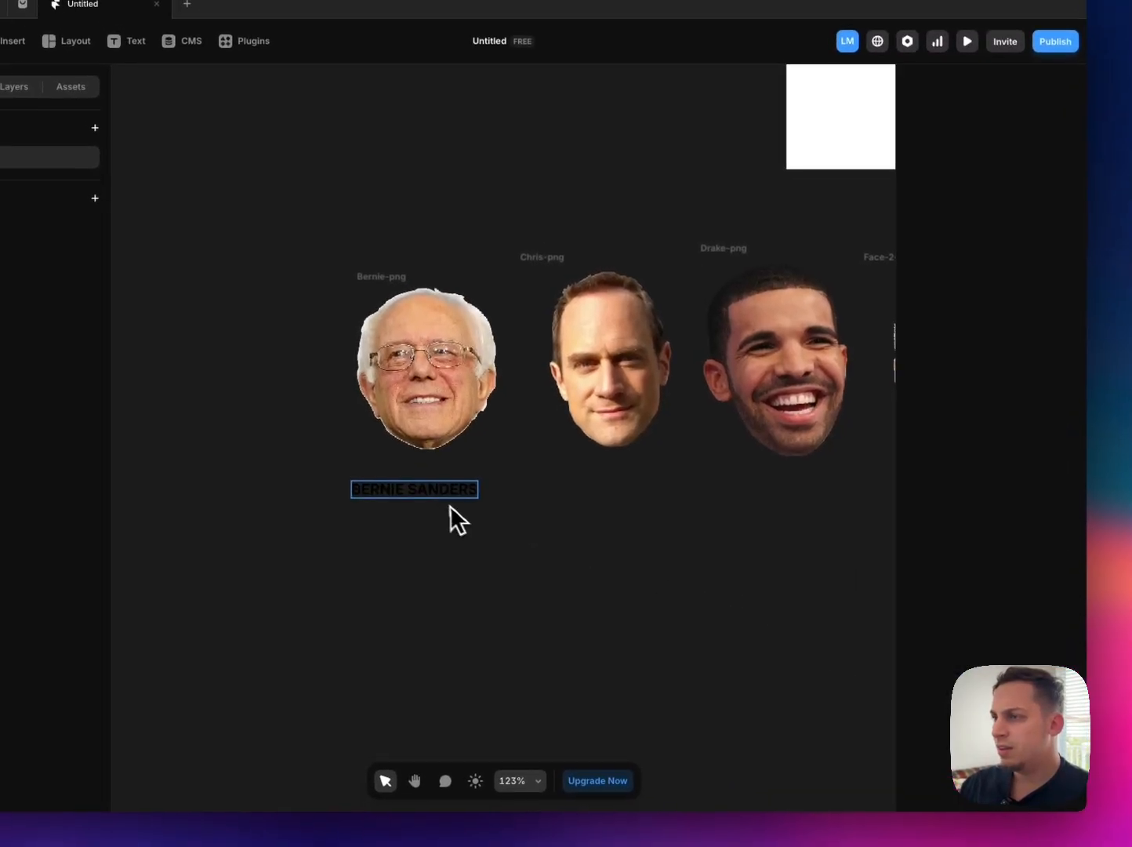
{"action": "left_click_drag", "start_coordinate": [404, 446], "coordinate": [422, 456]}
{"action": "left_click_drag", "start_coordinate": [458, 510], "coordinate": [460, 518]}
Step: Wrap the BERNIE SANDERS text in a stack and set the stack's height and width to Fit Content
{"action": "right_click", "coordinate": [461, 518]}
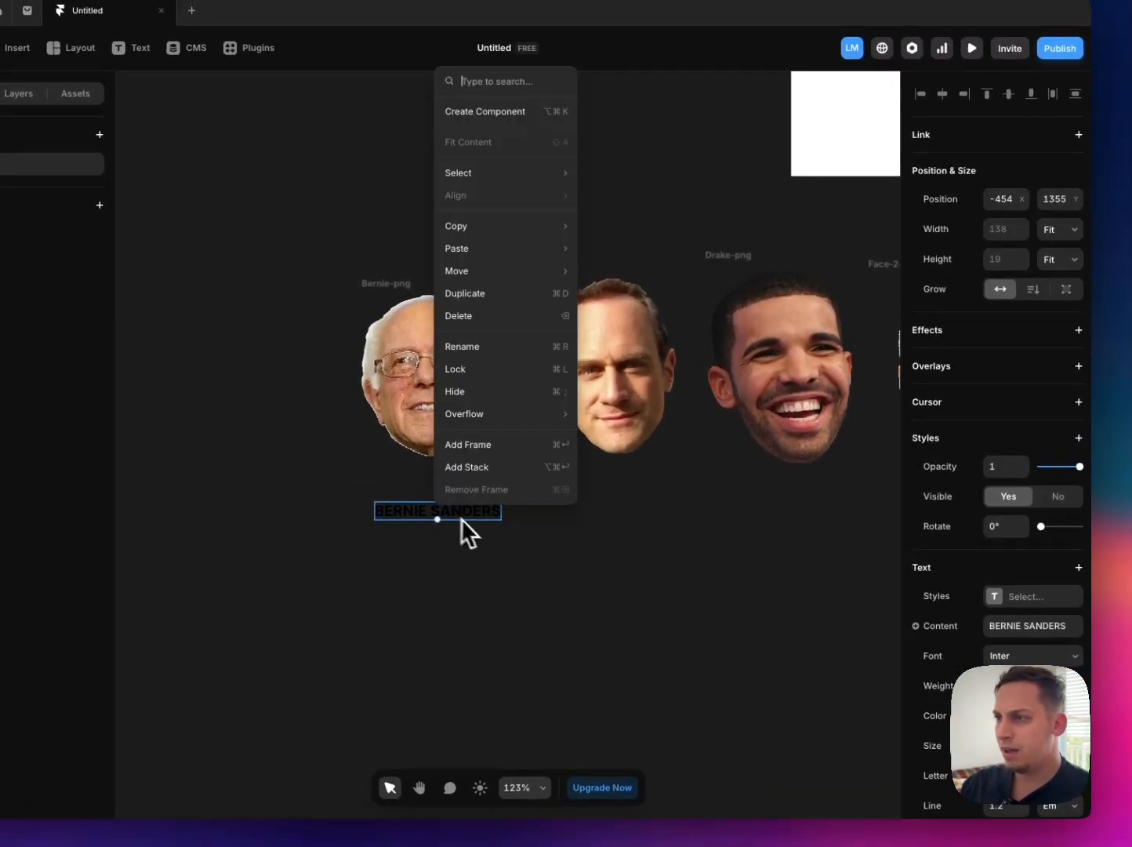
{"action": "left_click", "coordinate": [480, 465]}
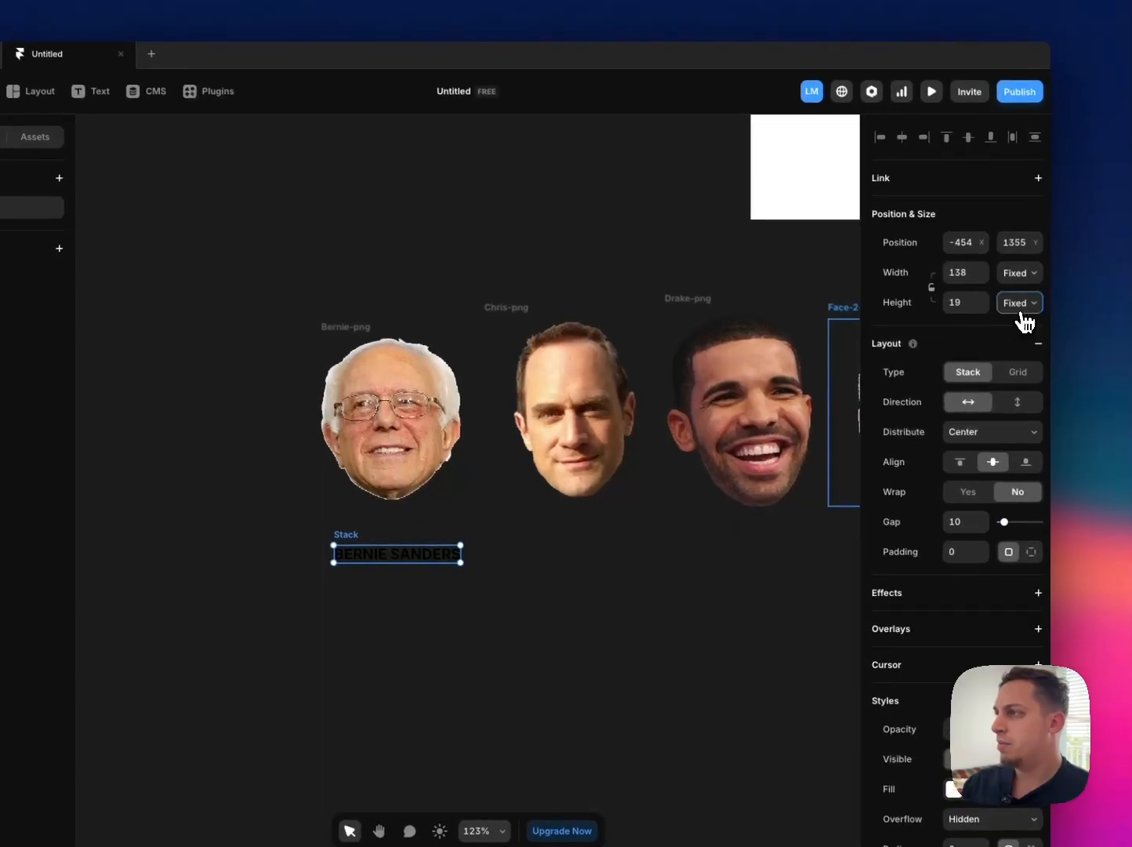
{"action": "left_click", "coordinate": [1062, 259]}
{"action": "left_click", "coordinate": [1070, 307]}
{"action": "left_click", "coordinate": [1022, 274]}
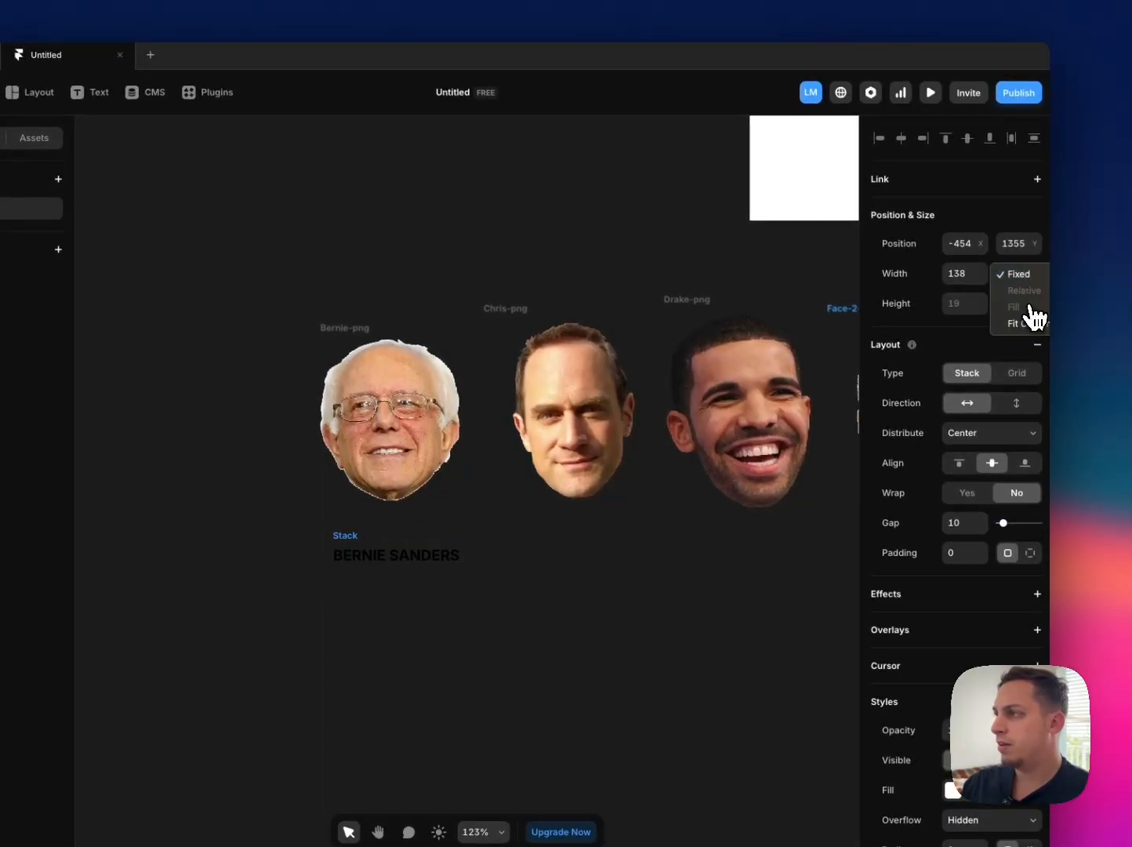
{"action": "left_click", "coordinate": [1030, 323]}
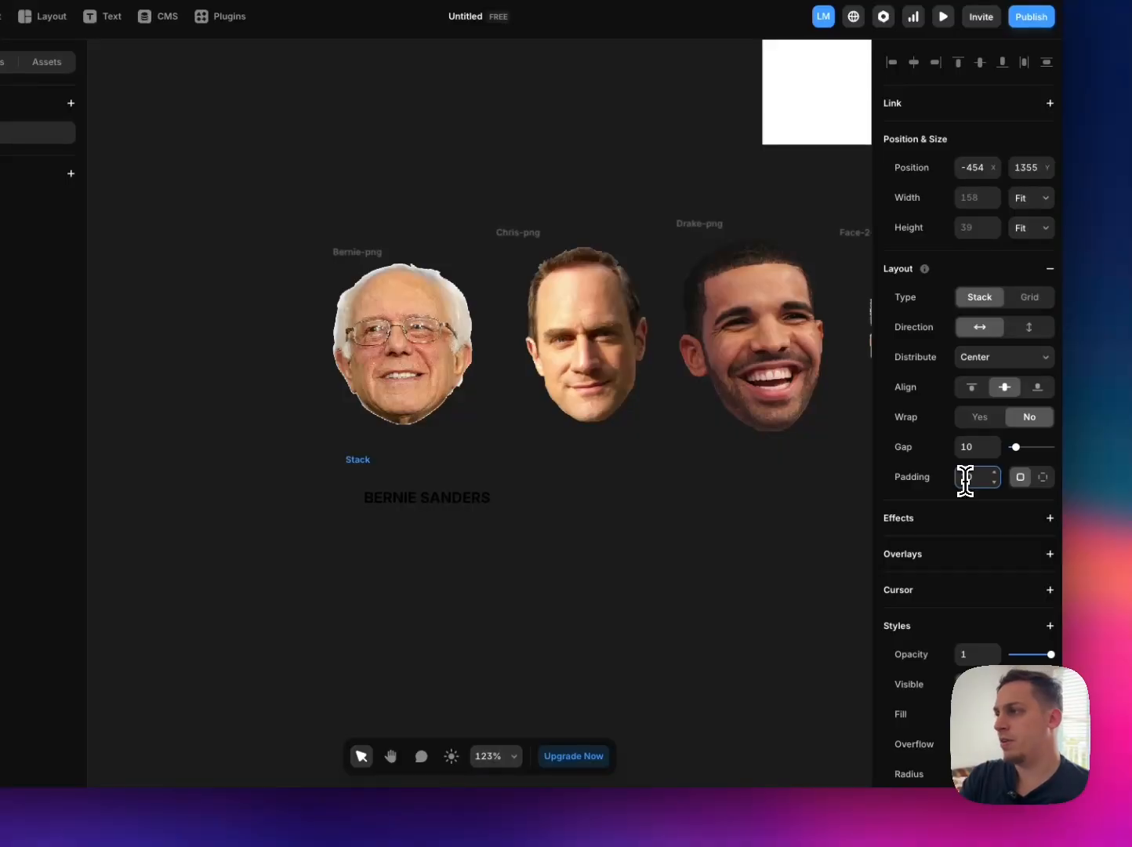
Step: Set the stack's padding to 14 at the top and bottom and 20 on the left and right
{"action": "key", "text": "Return"}
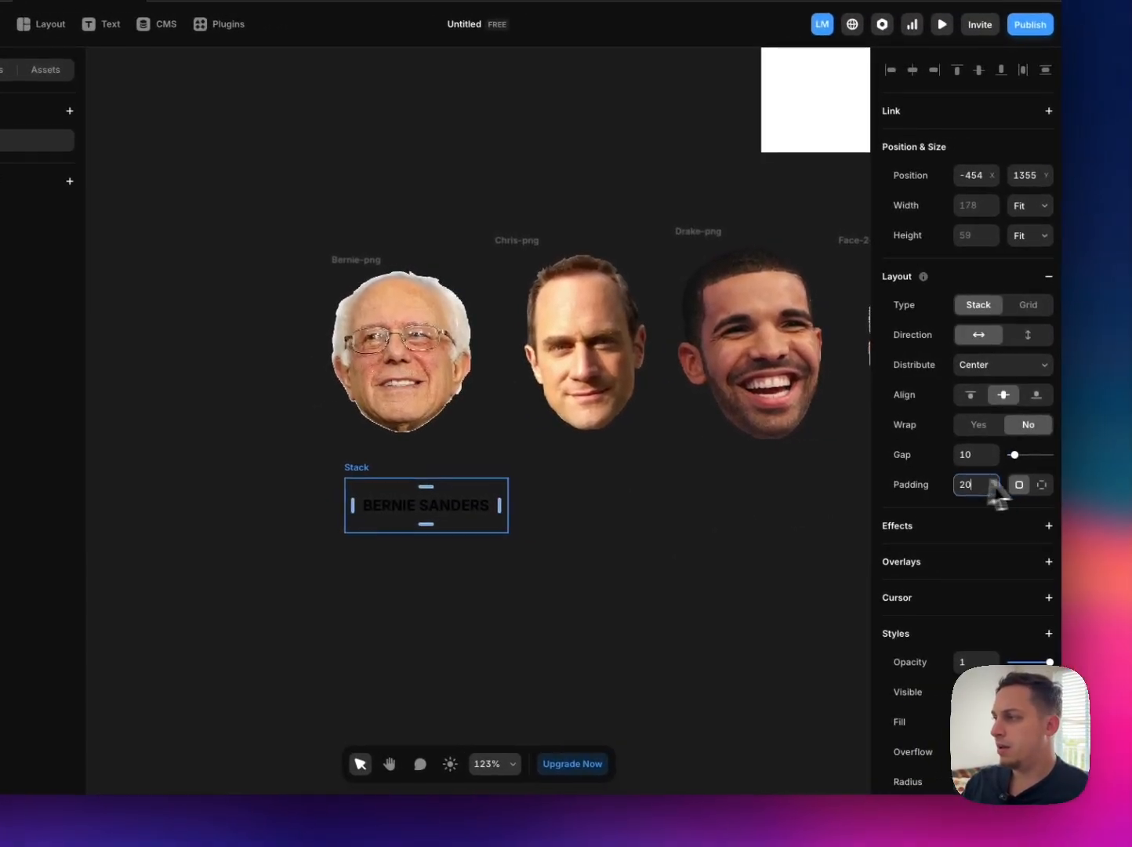
{"action": "left_click", "coordinate": [1032, 487]}
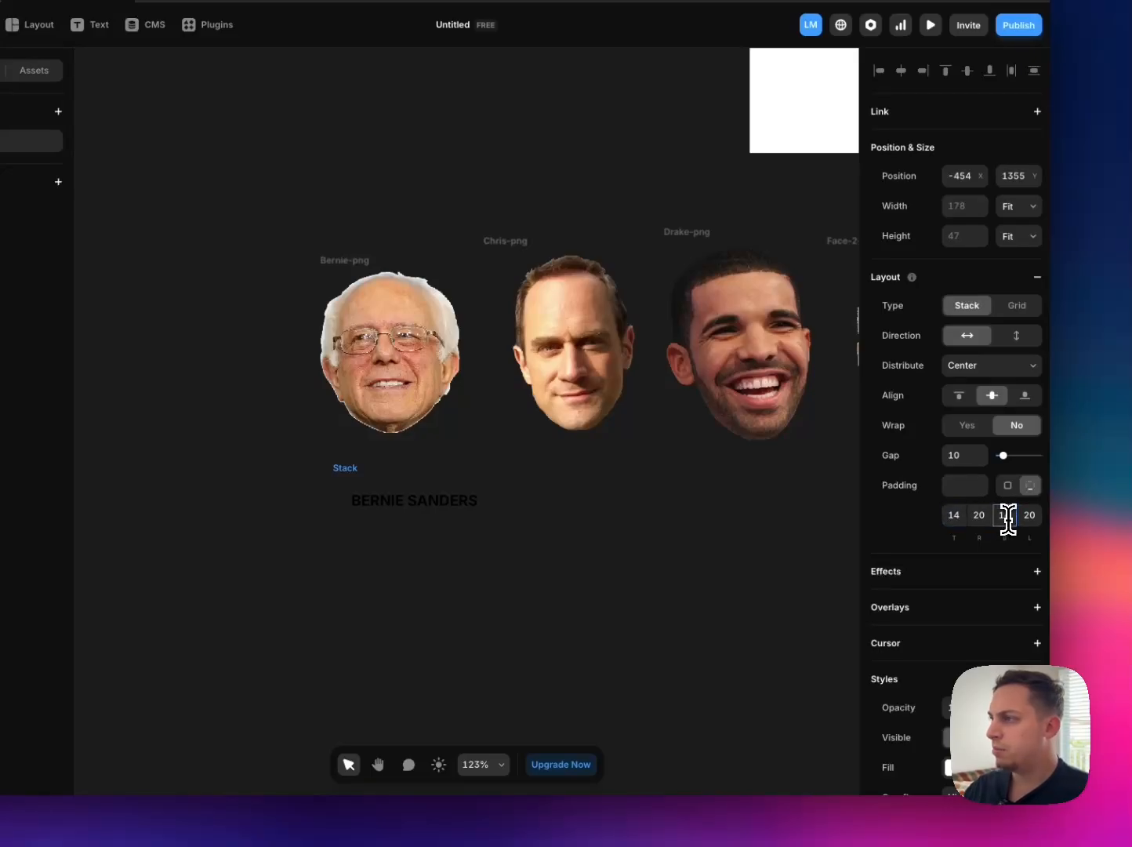
{"action": "left_click", "coordinate": [788, 553]}
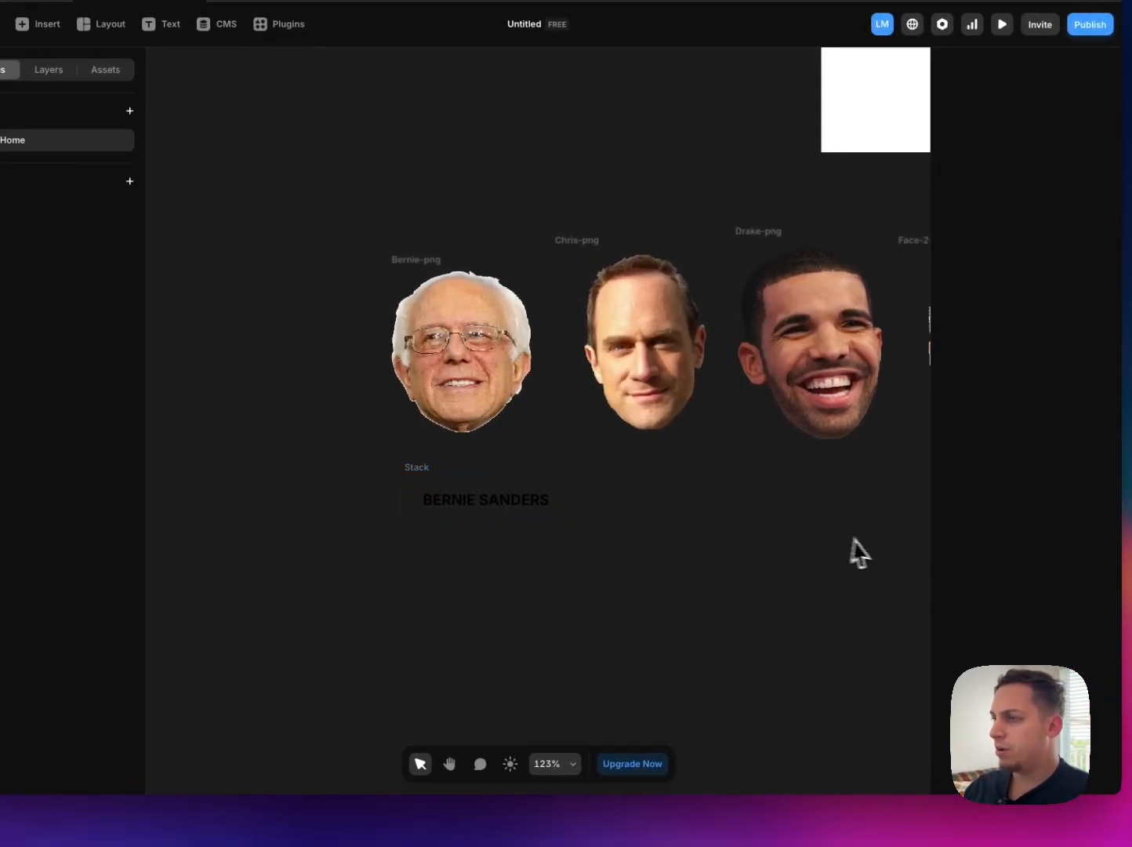
Step: Fill the name label stack with white (FFFFFF) and move it up close under the Bernie portrait
{"action": "left_click", "coordinate": [400, 469]}
{"action": "scroll", "coordinate": [991, 619], "scroll_direction": "down", "scroll_amount": 5}
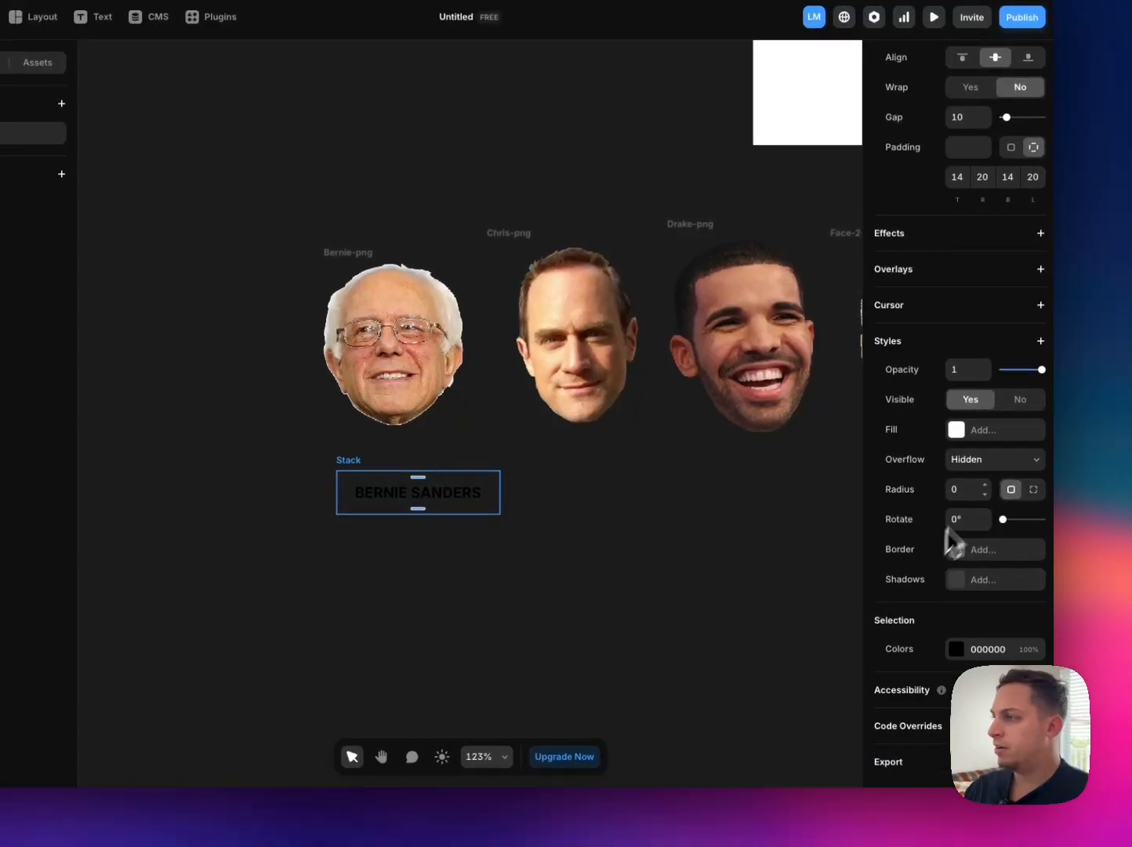
{"action": "left_click", "coordinate": [970, 445]}
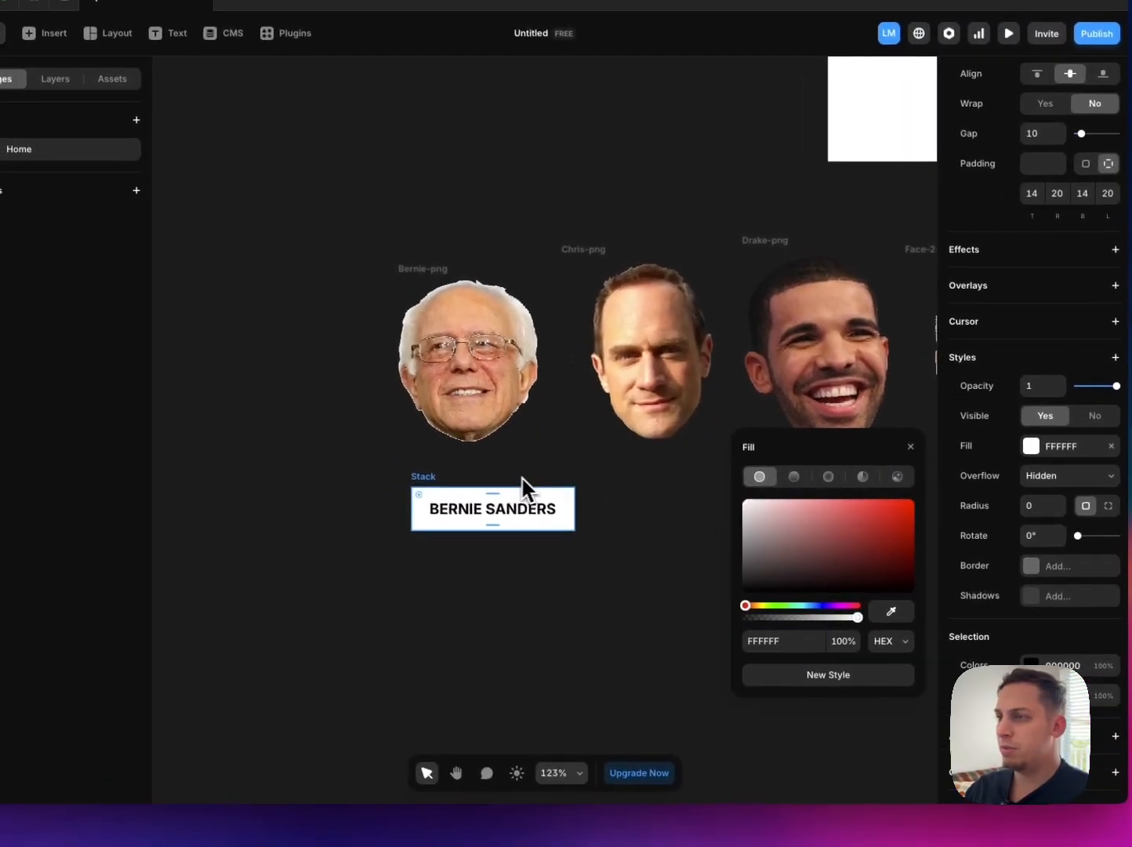
{"action": "left_click", "coordinate": [370, 462]}
{"action": "left_click_drag", "start_coordinate": [422, 480], "coordinate": [399, 455]}
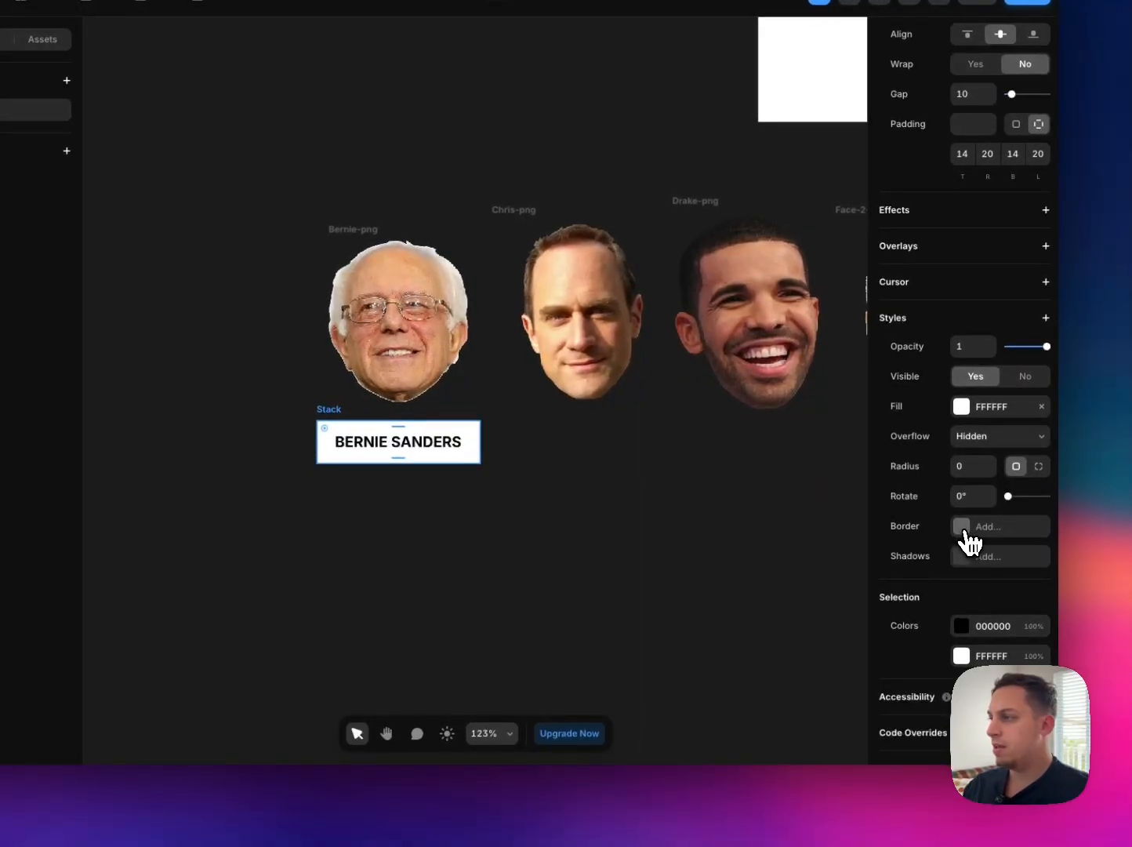
Step: Add a solid black (000000) border with a width of 4 to the name label
{"action": "left_click", "coordinate": [970, 527]}
{"action": "left_click", "coordinate": [770, 578]}
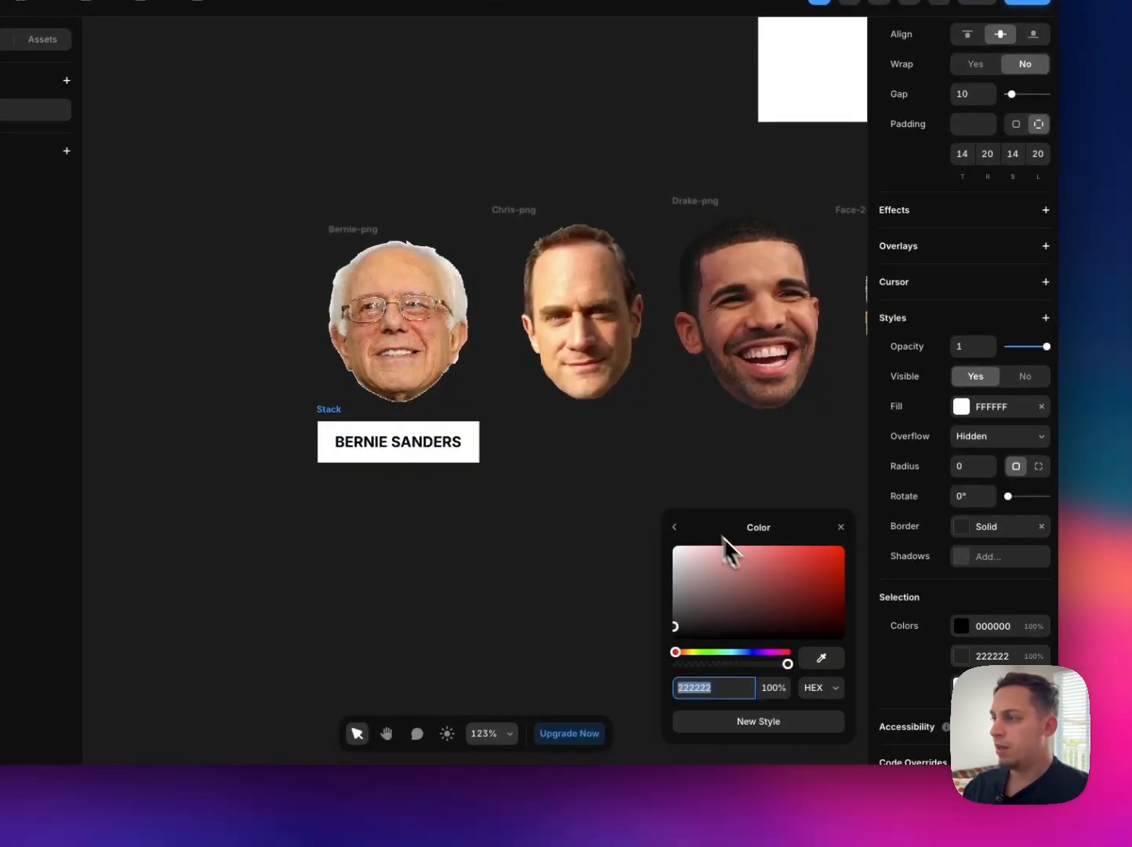
{"action": "left_click_drag", "start_coordinate": [725, 549], "coordinate": [596, 674]}
{"action": "left_click", "coordinate": [677, 530]}
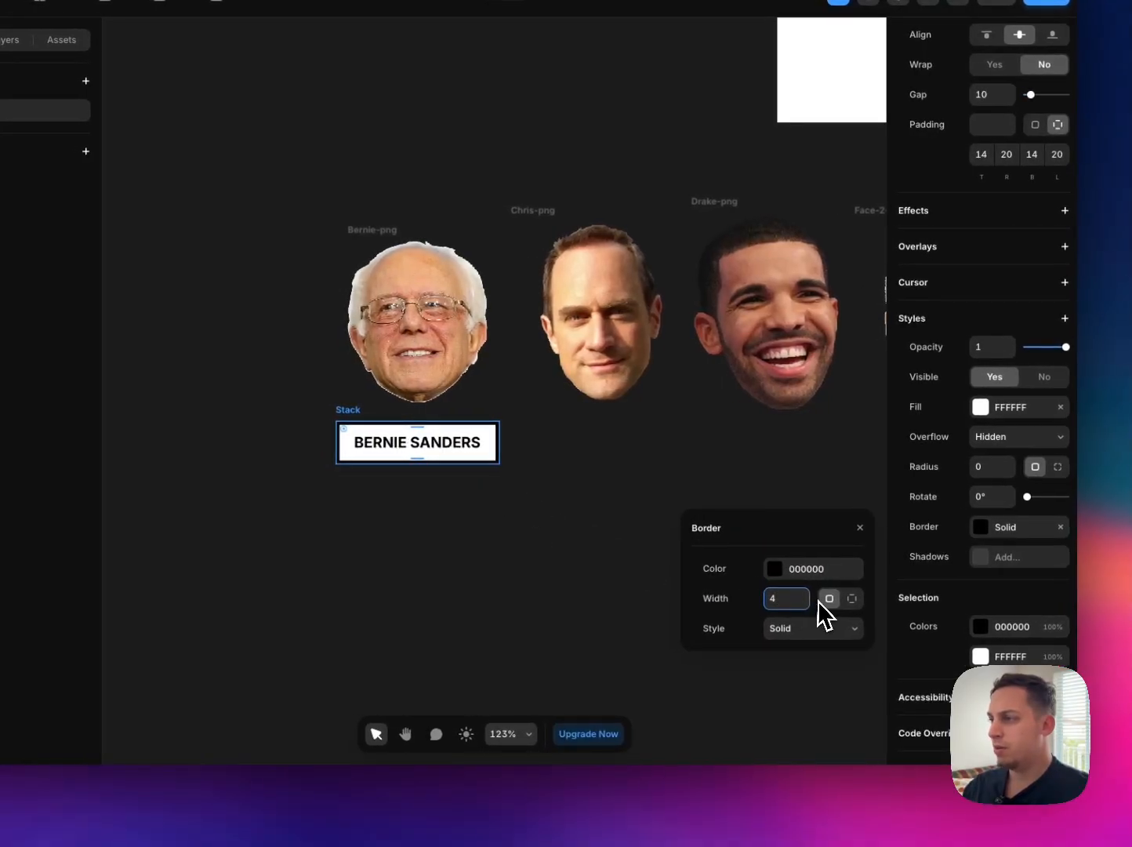
Step: Try the Dashed and Dotted border styles on the name label
{"action": "left_click", "coordinate": [820, 634]}
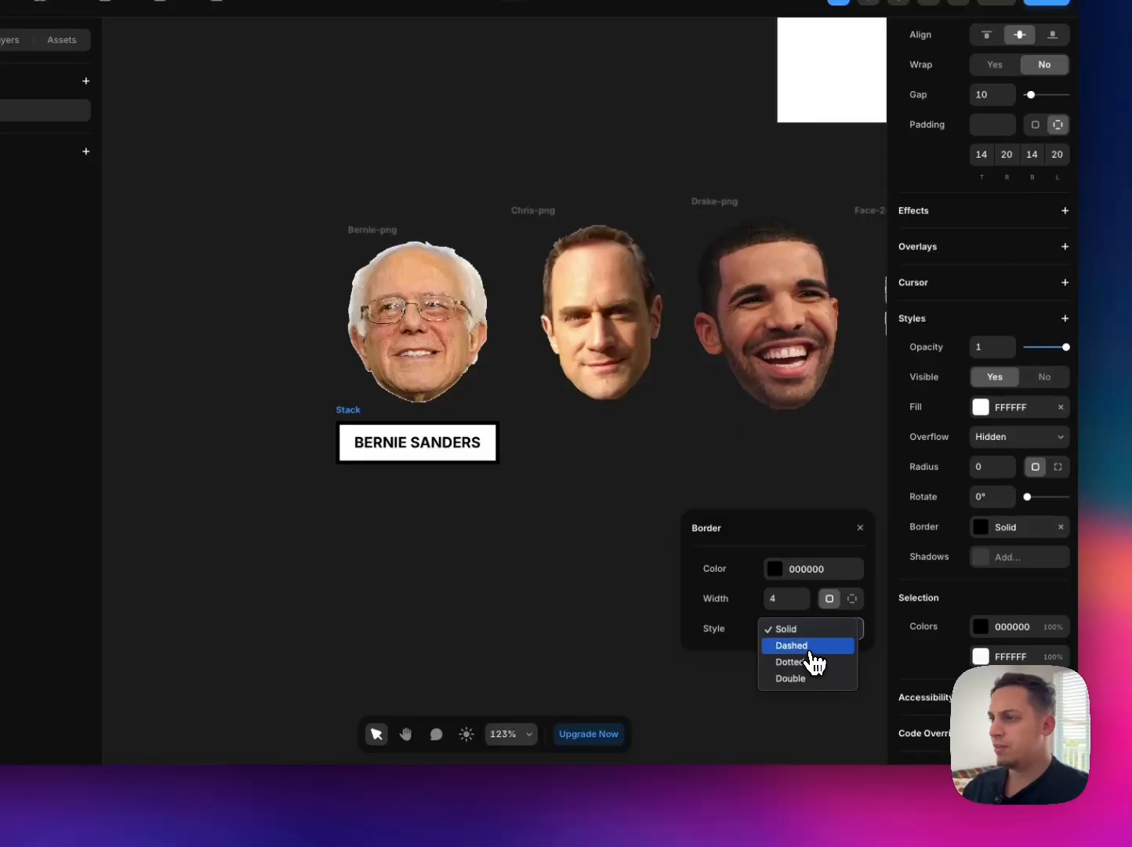
{"action": "left_click", "coordinate": [800, 645]}
{"action": "scroll", "coordinate": [479, 482], "scroll_direction": "left", "scroll_amount": 3}
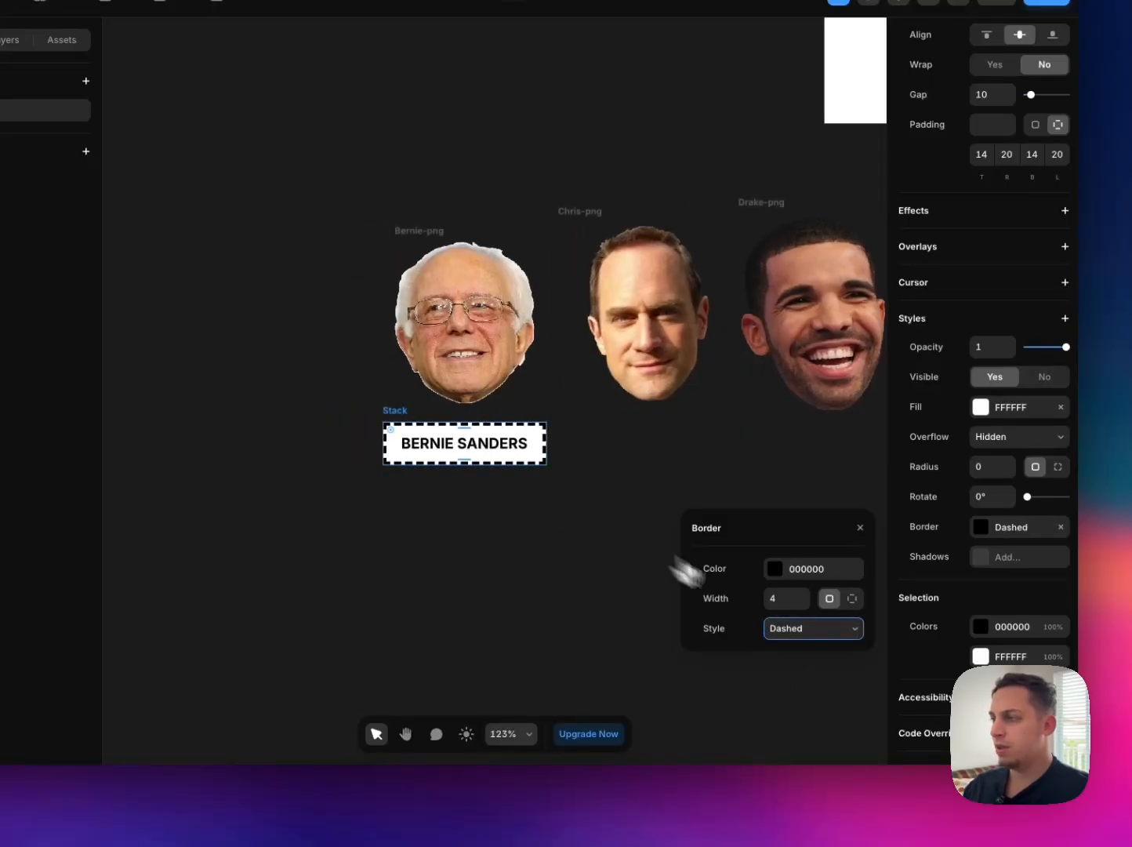
{"action": "left_click", "coordinate": [812, 628]}
{"action": "left_click", "coordinate": [806, 647]}
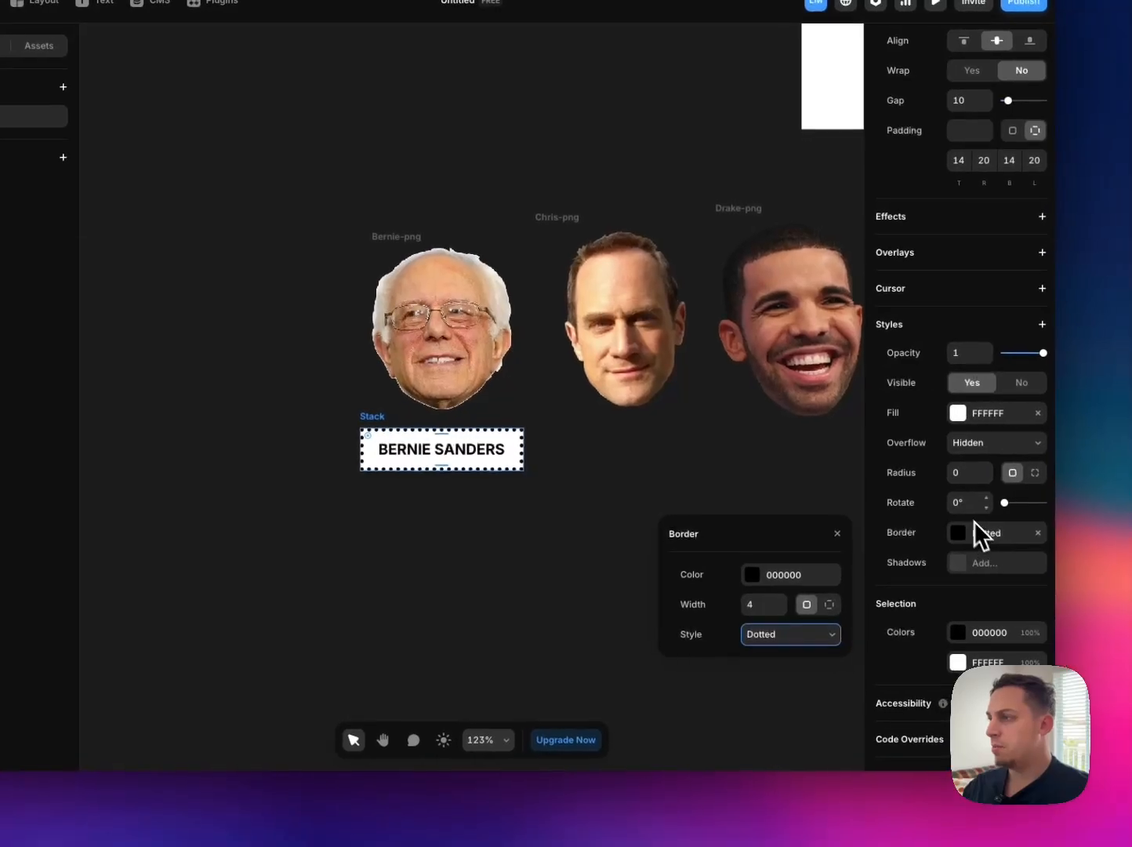
Step: Set the name label's corner radius to 1 and try a Double border with widths up to 9
{"action": "left_click", "coordinate": [958, 478]}
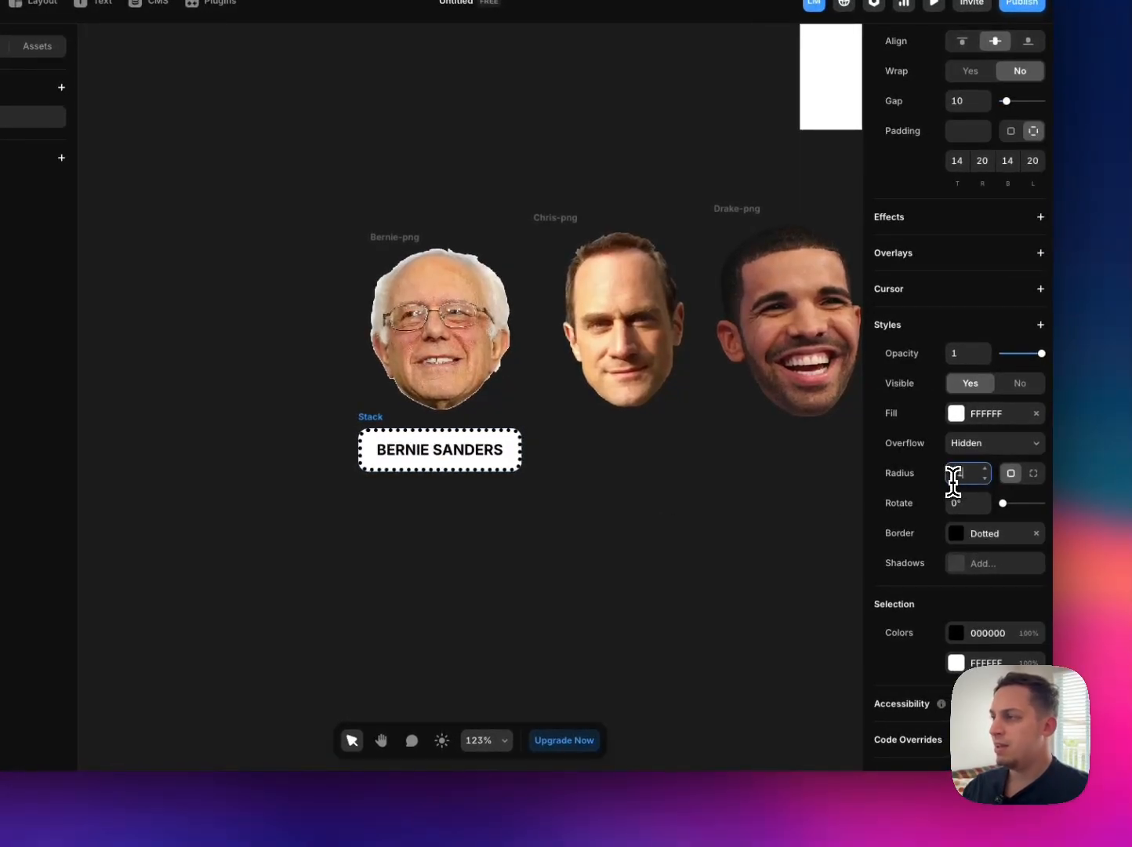
{"action": "left_click", "coordinate": [990, 534]}
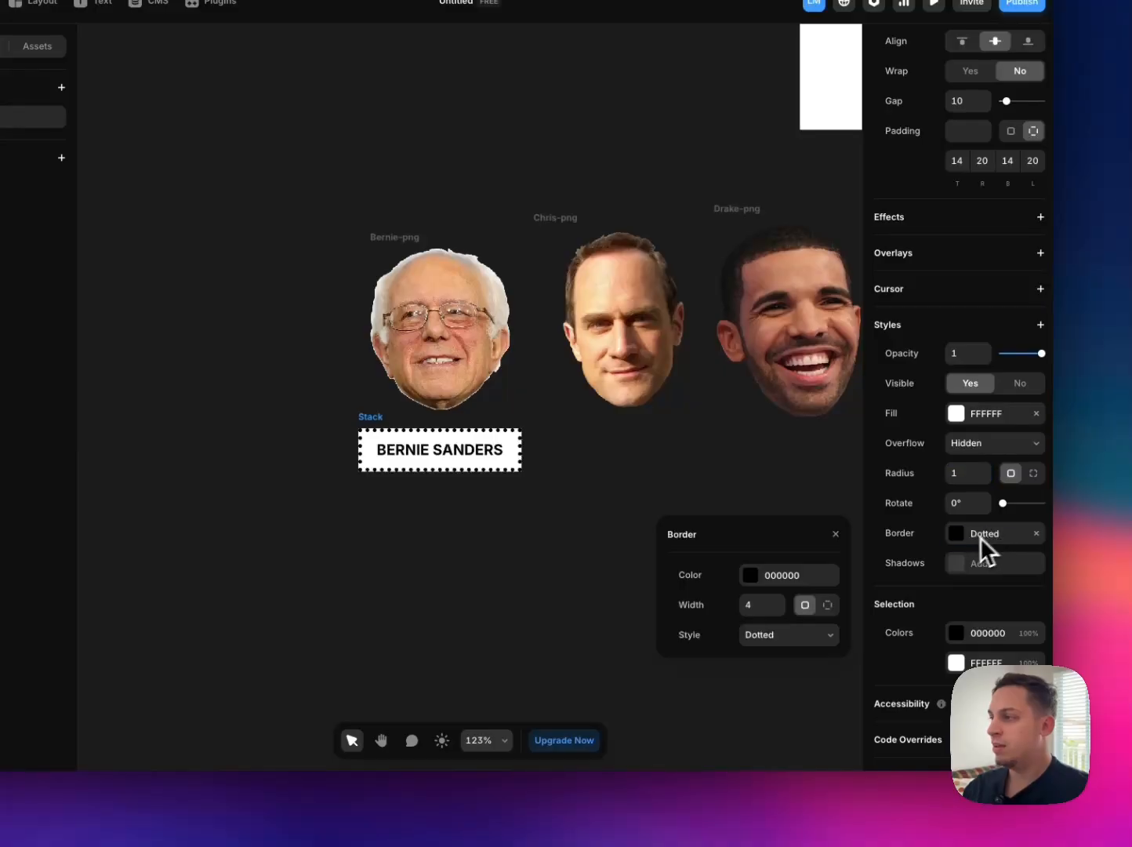
{"action": "left_click", "coordinate": [819, 634]}
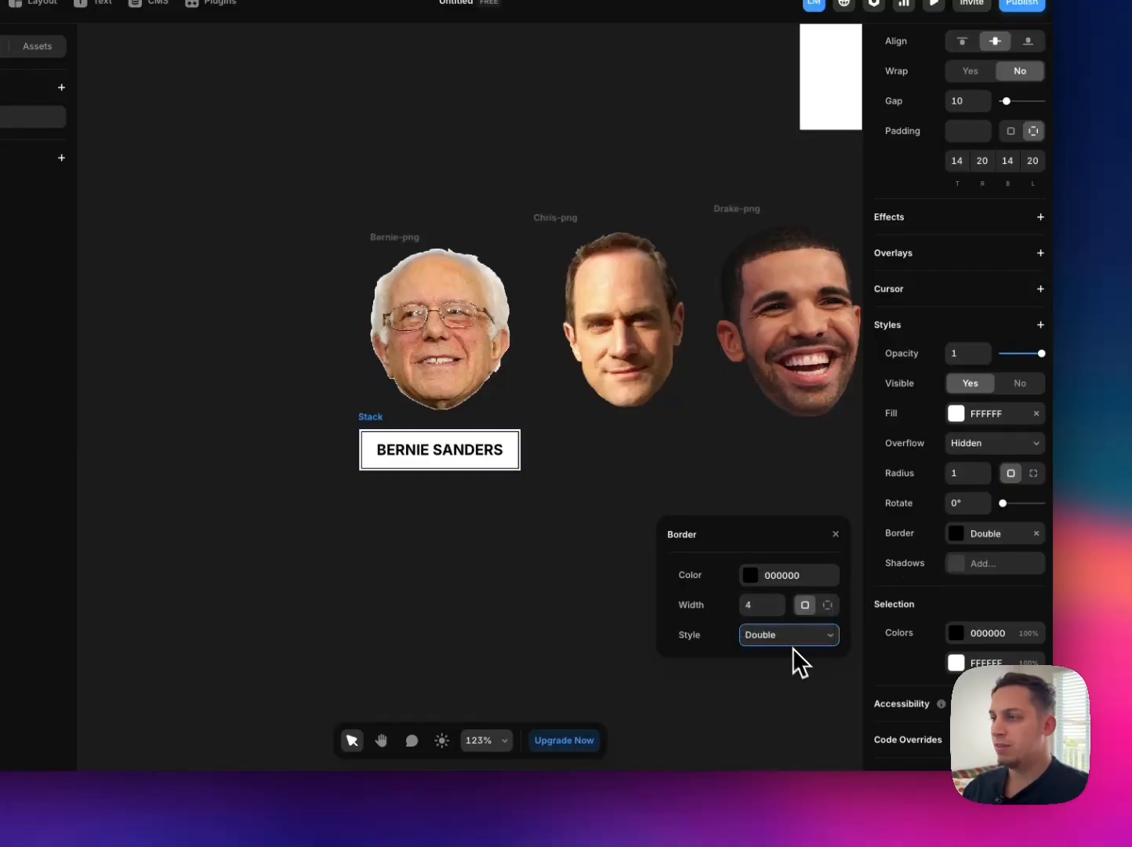
{"action": "left_click", "coordinate": [780, 600]}
{"action": "left_click", "coordinate": [780, 601]}
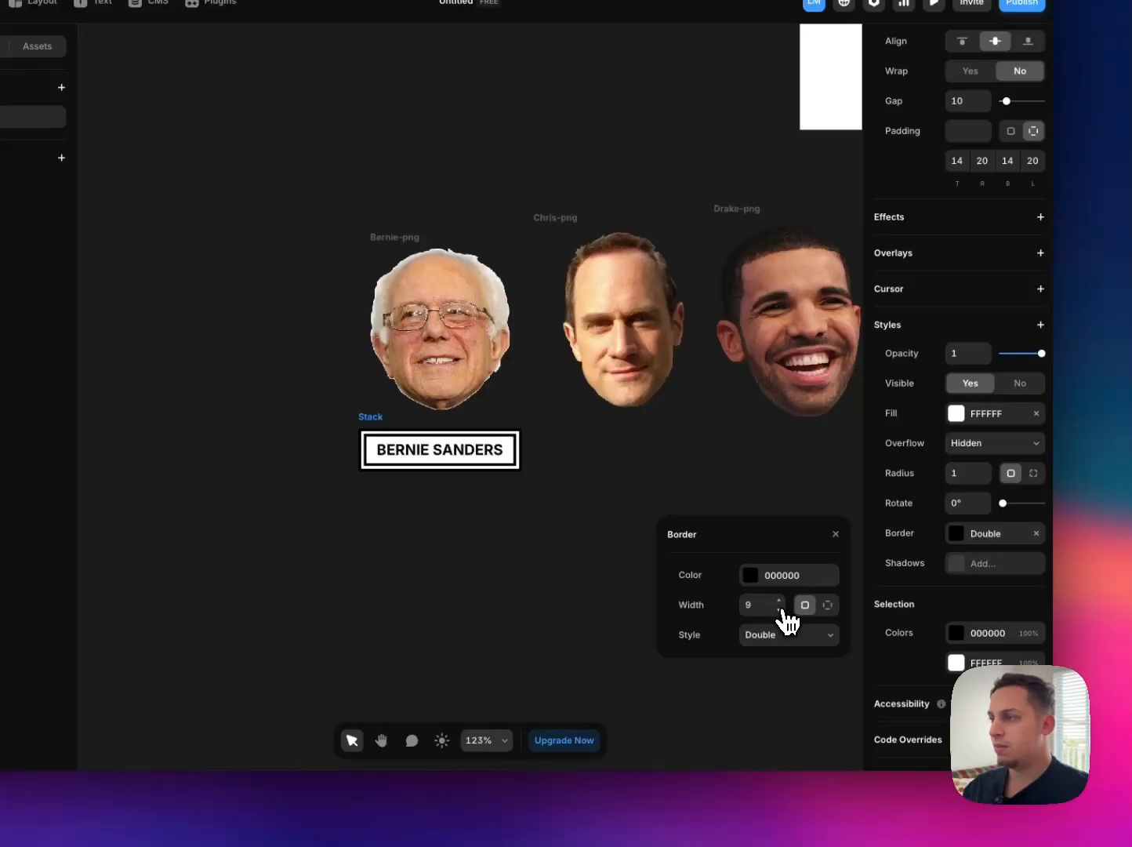
{"action": "left_click", "coordinate": [780, 609]}
{"action": "left_click", "coordinate": [781, 609]}
Step: Return the name label's border style to Solid and fine-tune the border width
{"action": "left_click", "coordinate": [786, 636]}
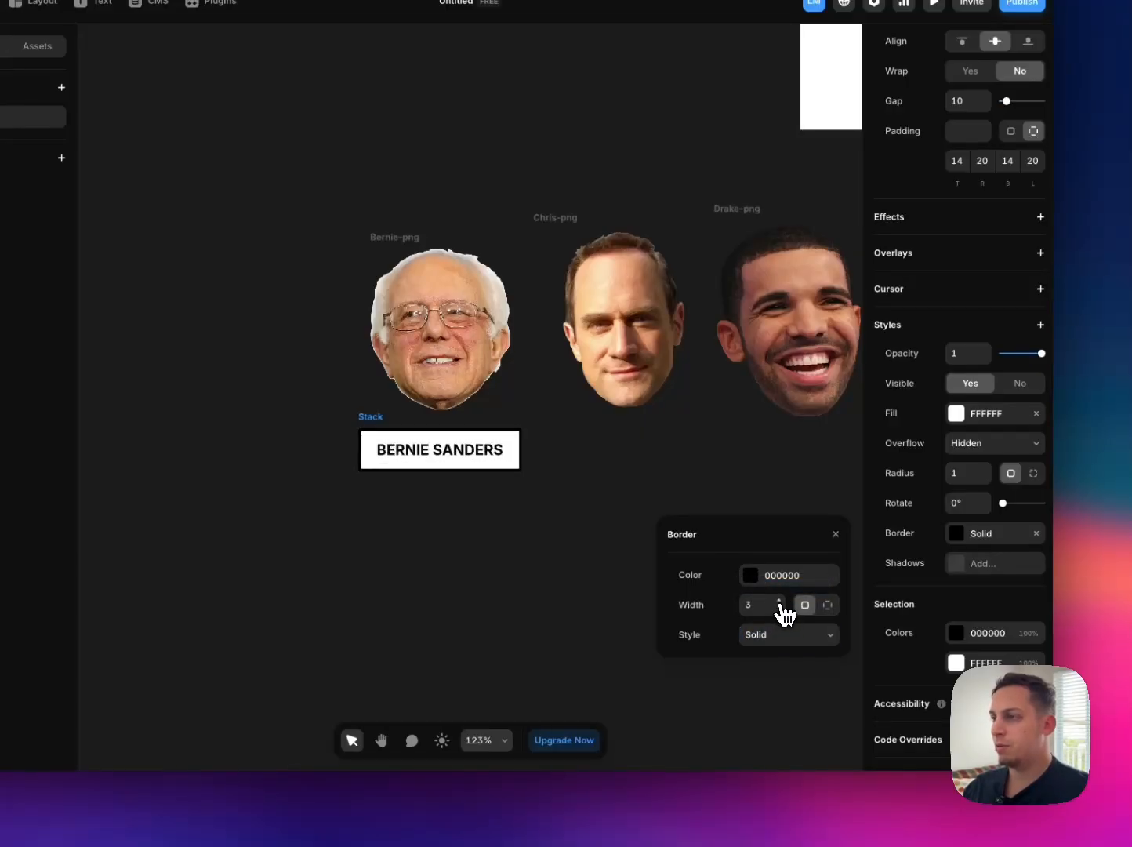
{"action": "left_click", "coordinate": [780, 602]}
{"action": "left_click", "coordinate": [387, 445]}
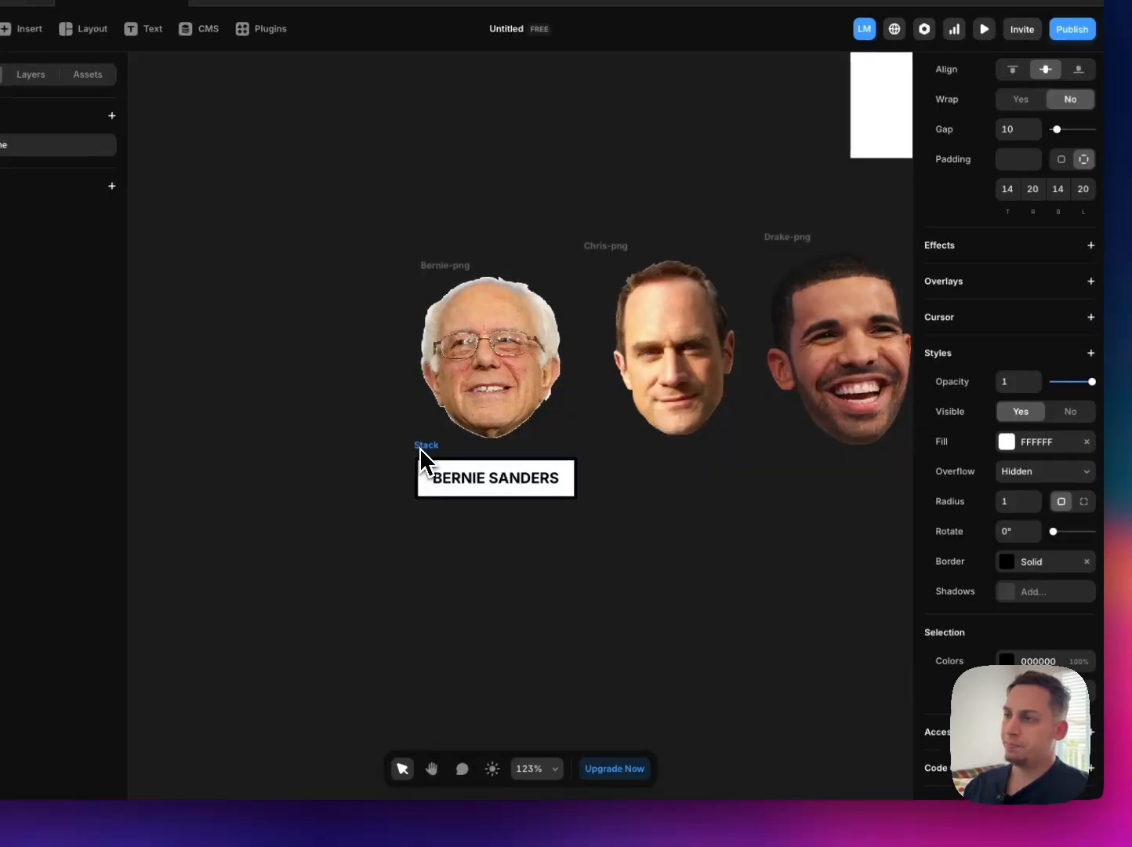
Step: Set the name label's corner radius to 4 and align its left edge with the Bernie portrait
{"action": "left_click_drag", "start_coordinate": [419, 447], "coordinate": [416, 445]}
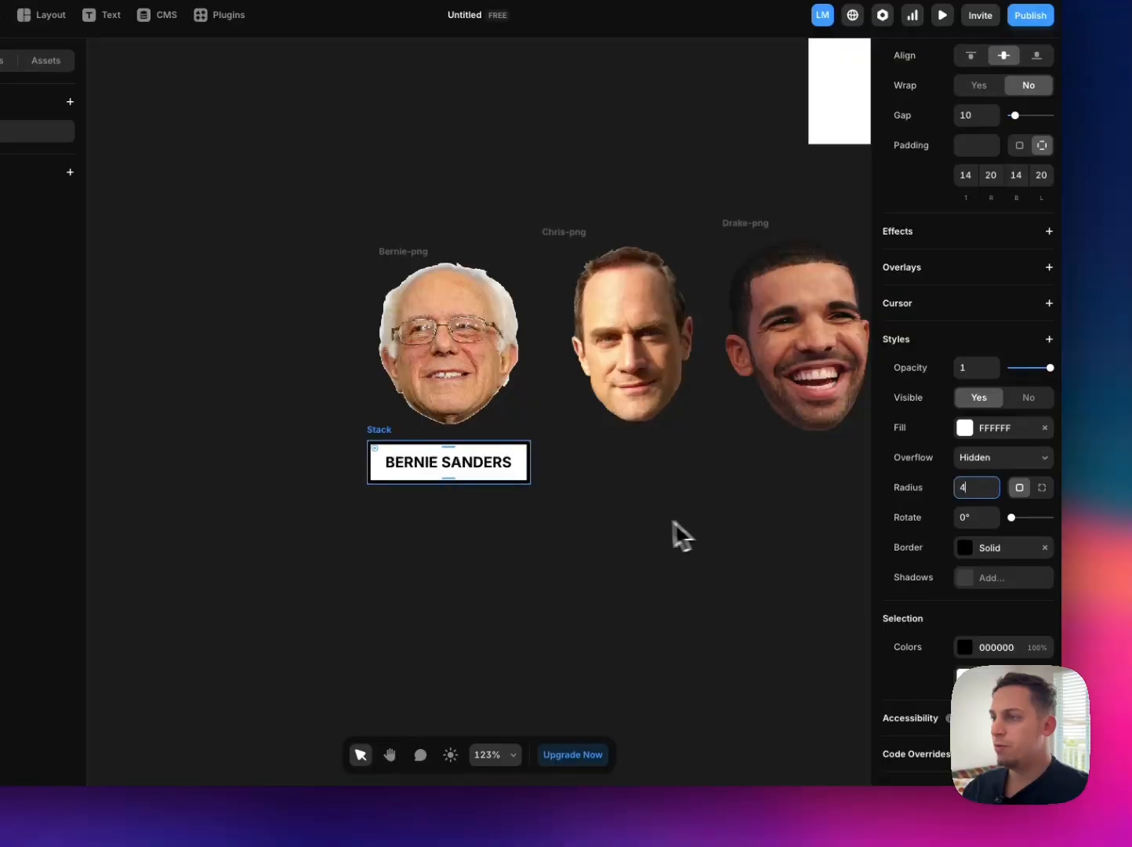
{"action": "left_click", "coordinate": [610, 521]}
{"action": "left_click_drag", "start_coordinate": [379, 441], "coordinate": [388, 448]}
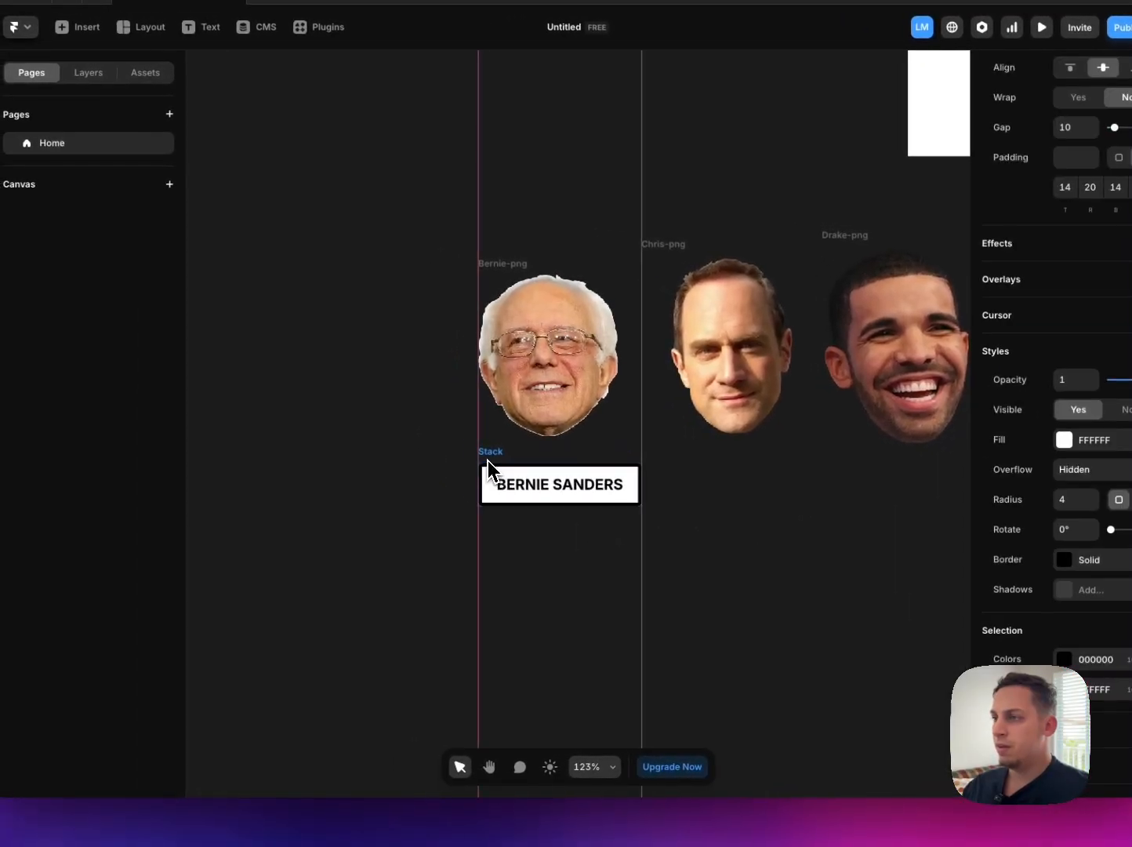
Step: Create a role label reading CHIEF EXECUTIVE OFFICER from a copy of the BERNIE SANDERS label, centred directly beneath it
{"action": "left_click_drag", "start_coordinate": [488, 461], "coordinate": [491, 515]}
{"action": "double_click", "coordinate": [517, 483]}
{"action": "left_click", "coordinate": [515, 451]}
{"action": "double_click", "coordinate": [527, 540]}
{"action": "double_click", "coordinate": [526, 541]}
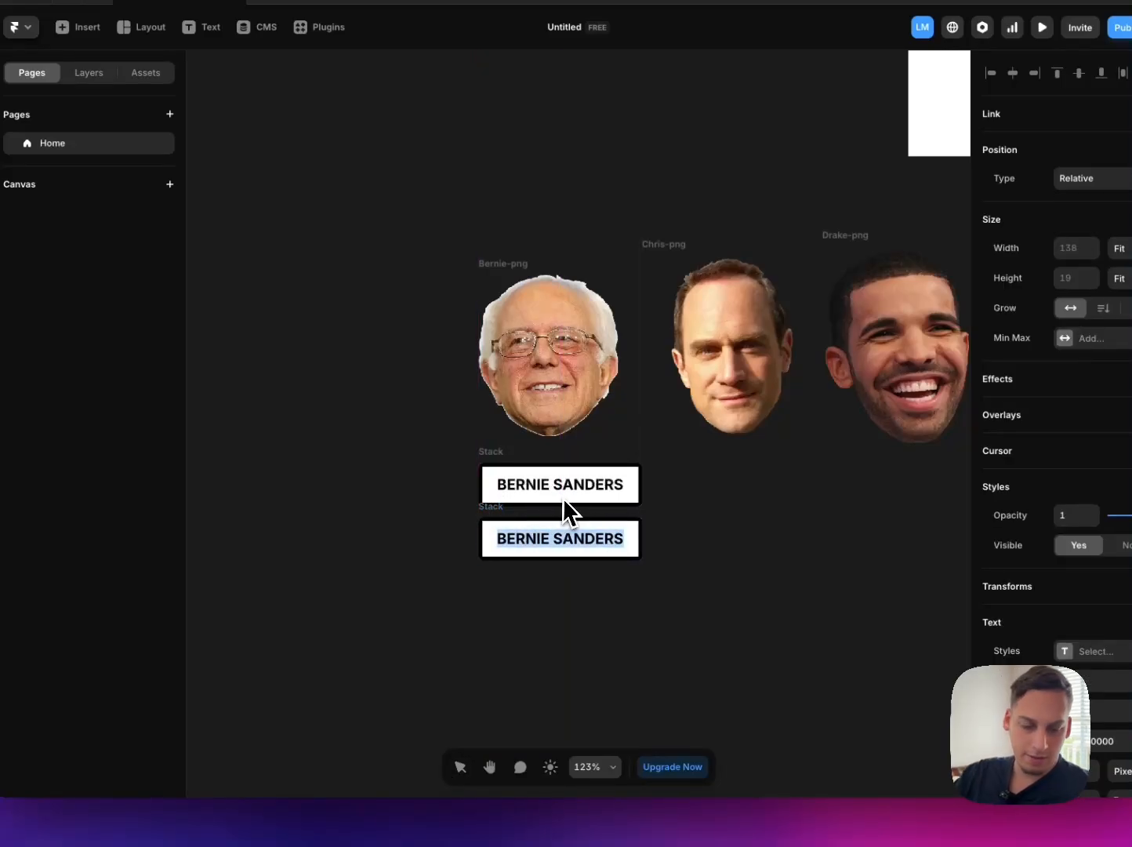
{"action": "type", "text": "CHIEF E"}
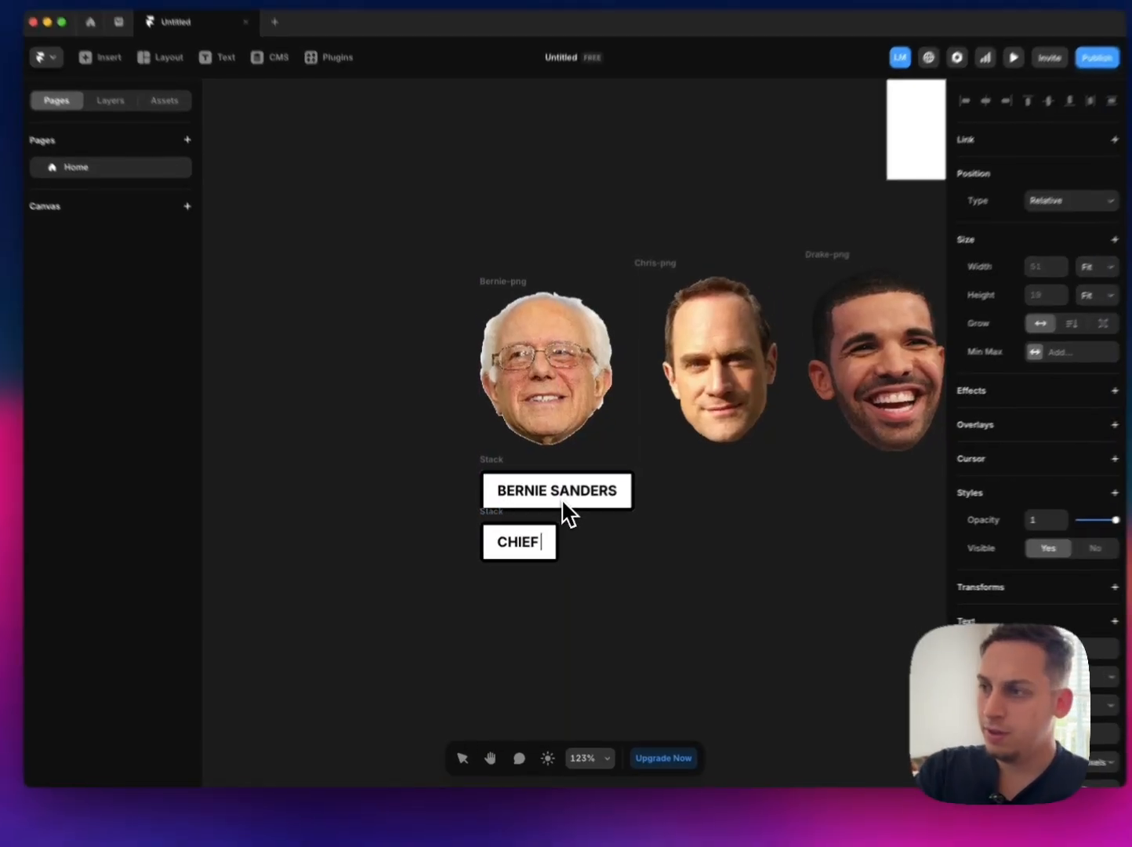
{"action": "type", "text": "XECUTI"}
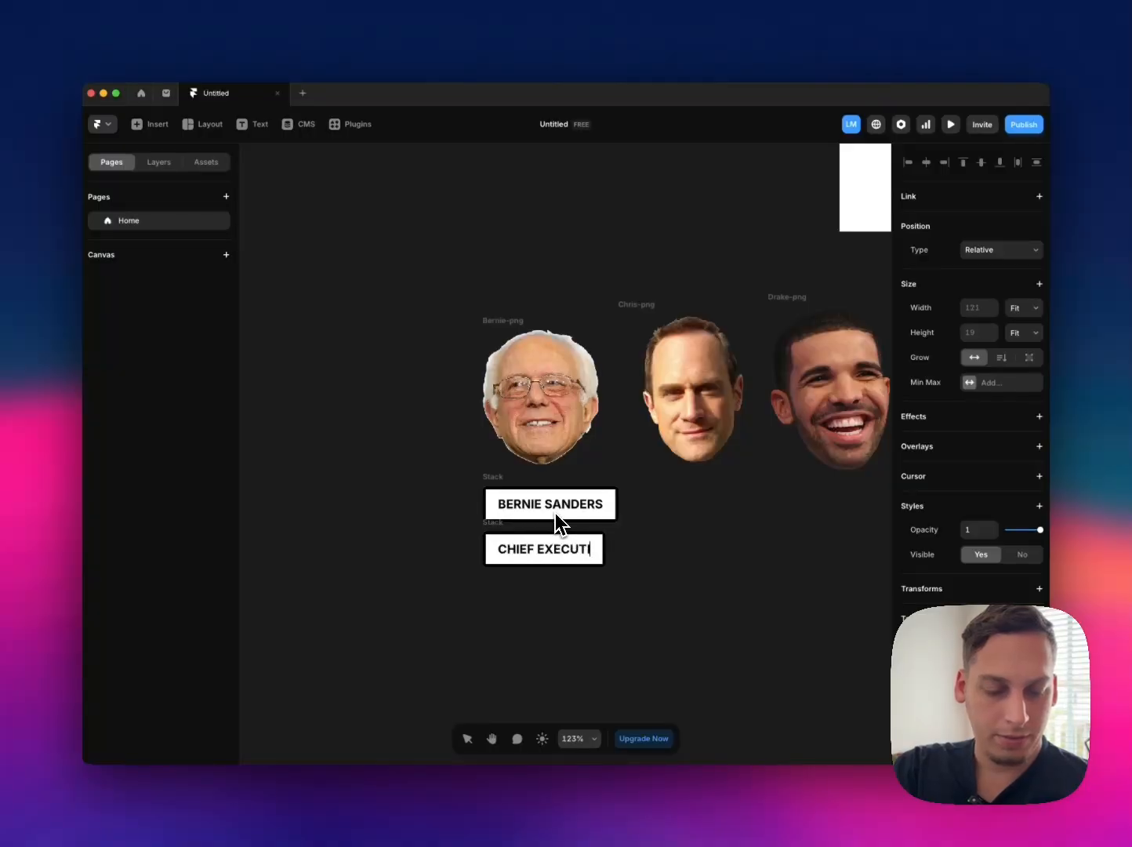
{"action": "type", "text": "VE OFFICER"}
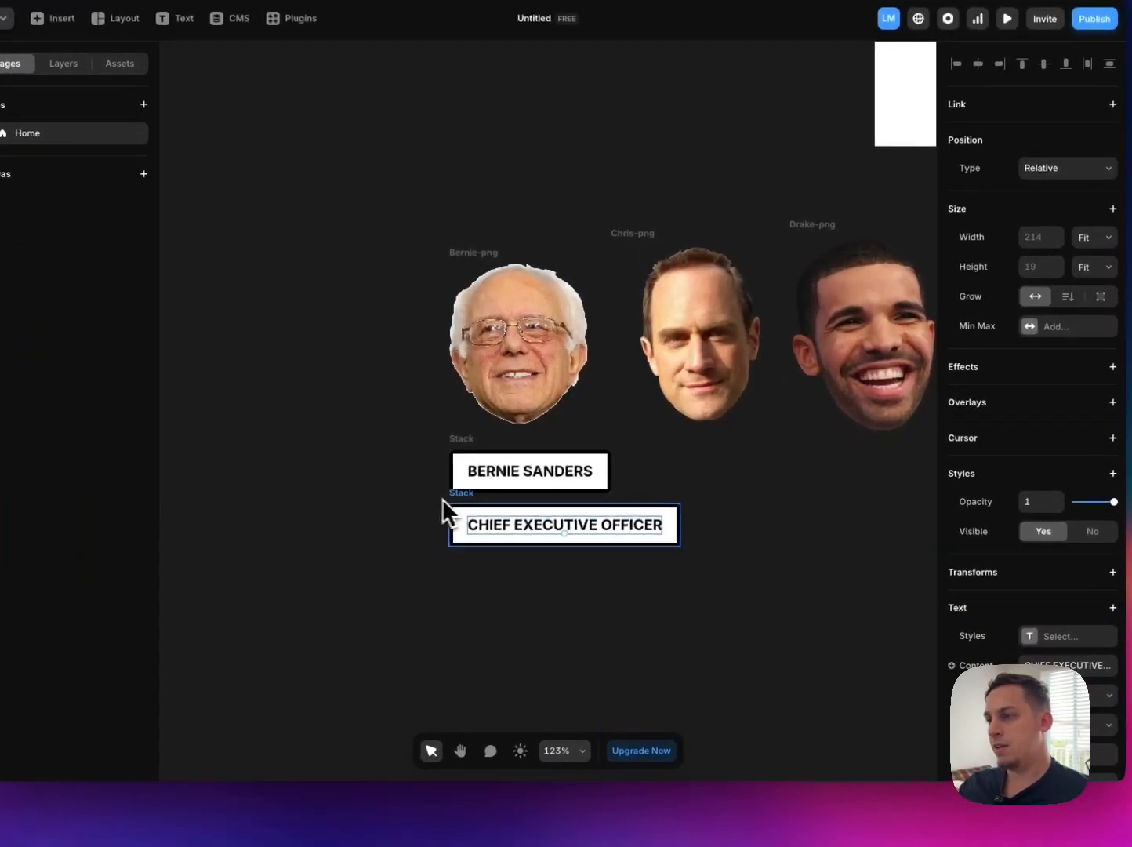
{"action": "left_click", "coordinate": [493, 526]}
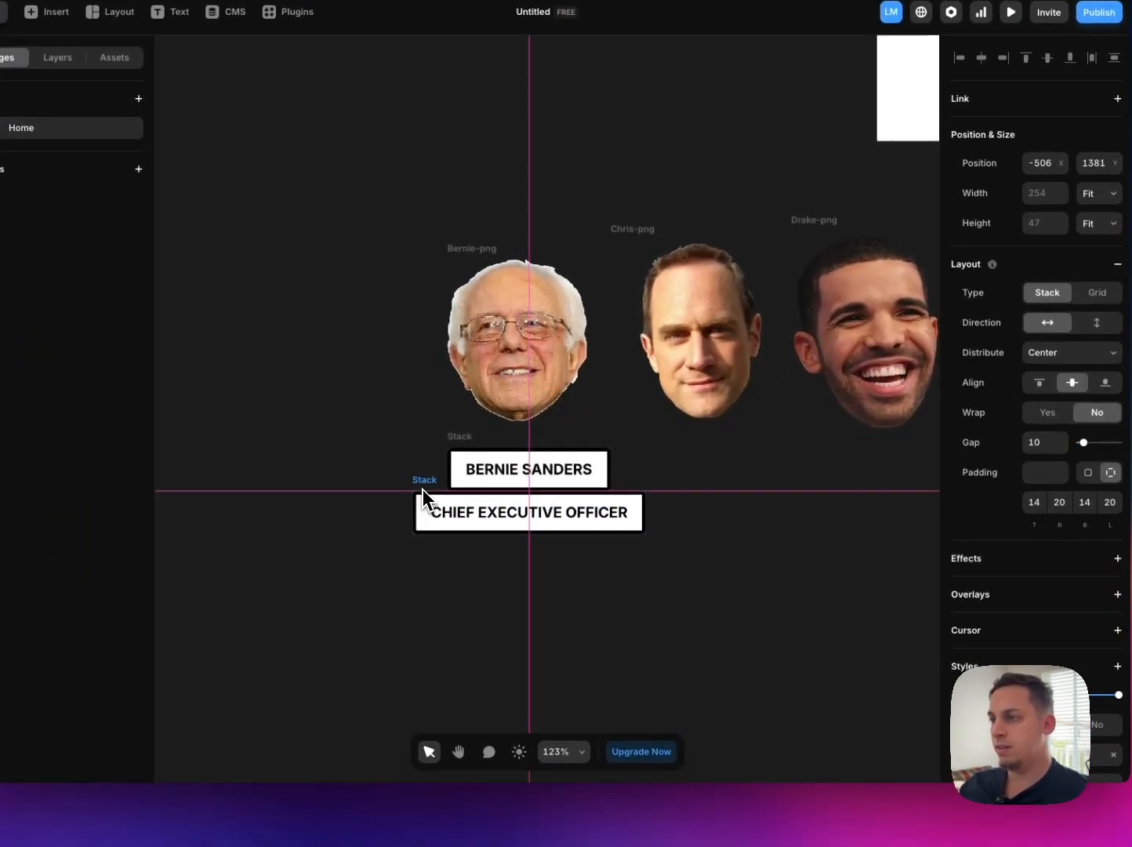
{"action": "left_click_drag", "start_coordinate": [423, 490], "coordinate": [423, 494]}
Step: Try larger font sizes on the name and role label texts together
{"action": "left_click", "coordinate": [520, 476]}
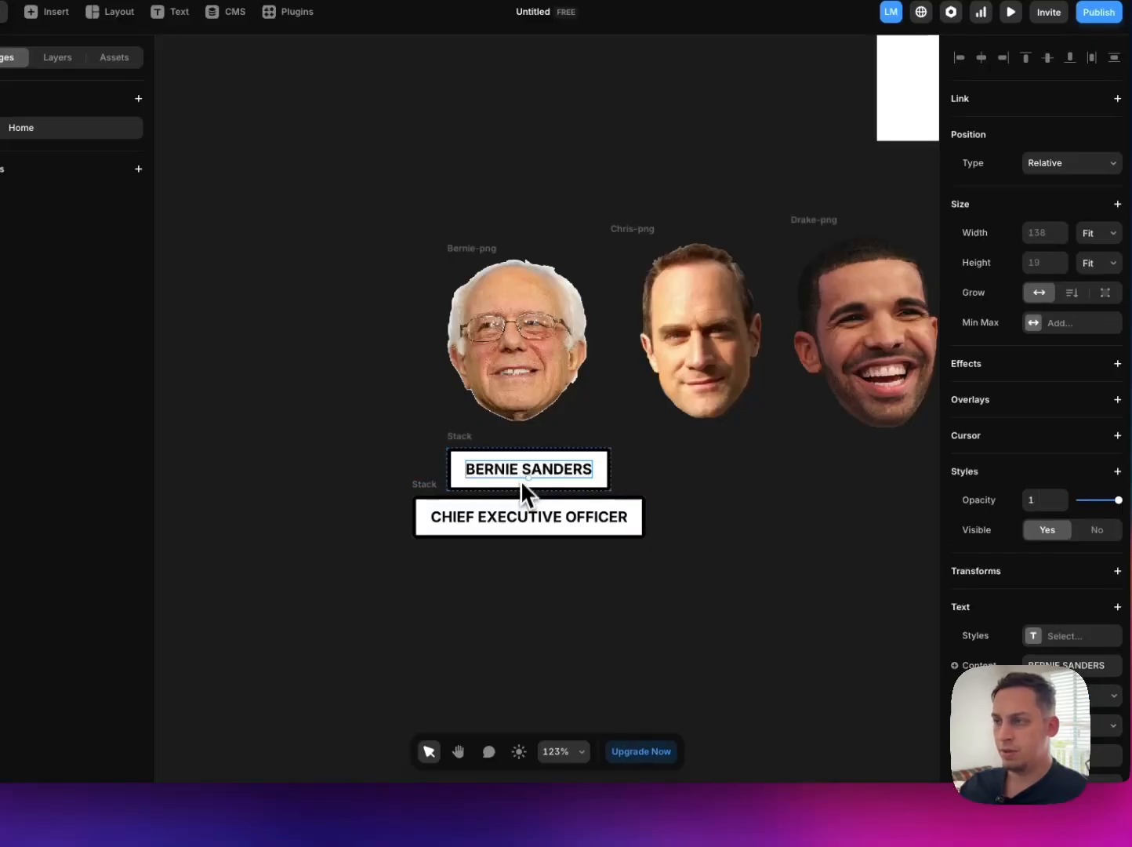
{"action": "left_click", "coordinate": [516, 527], "text": "shift"}
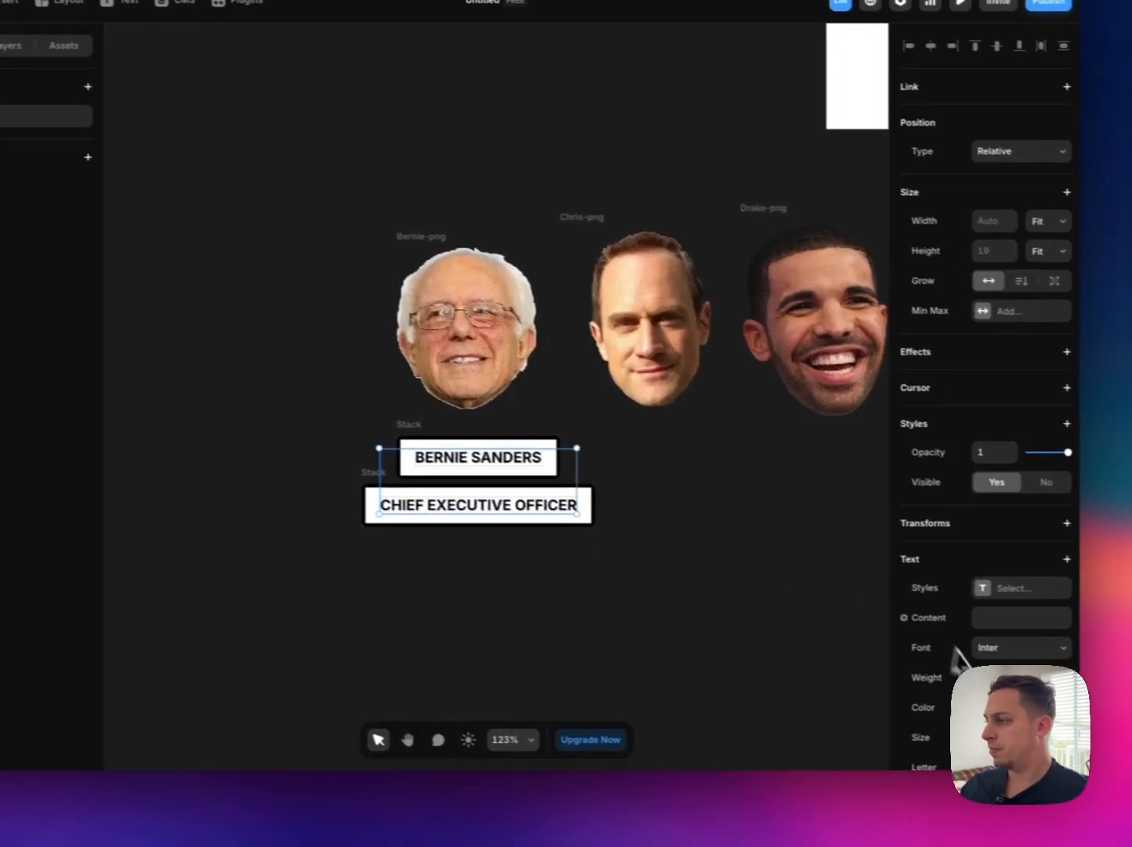
{"action": "key", "text": "Up"}
{"action": "key", "text": "Up"}
{"action": "key", "text": "Up"}
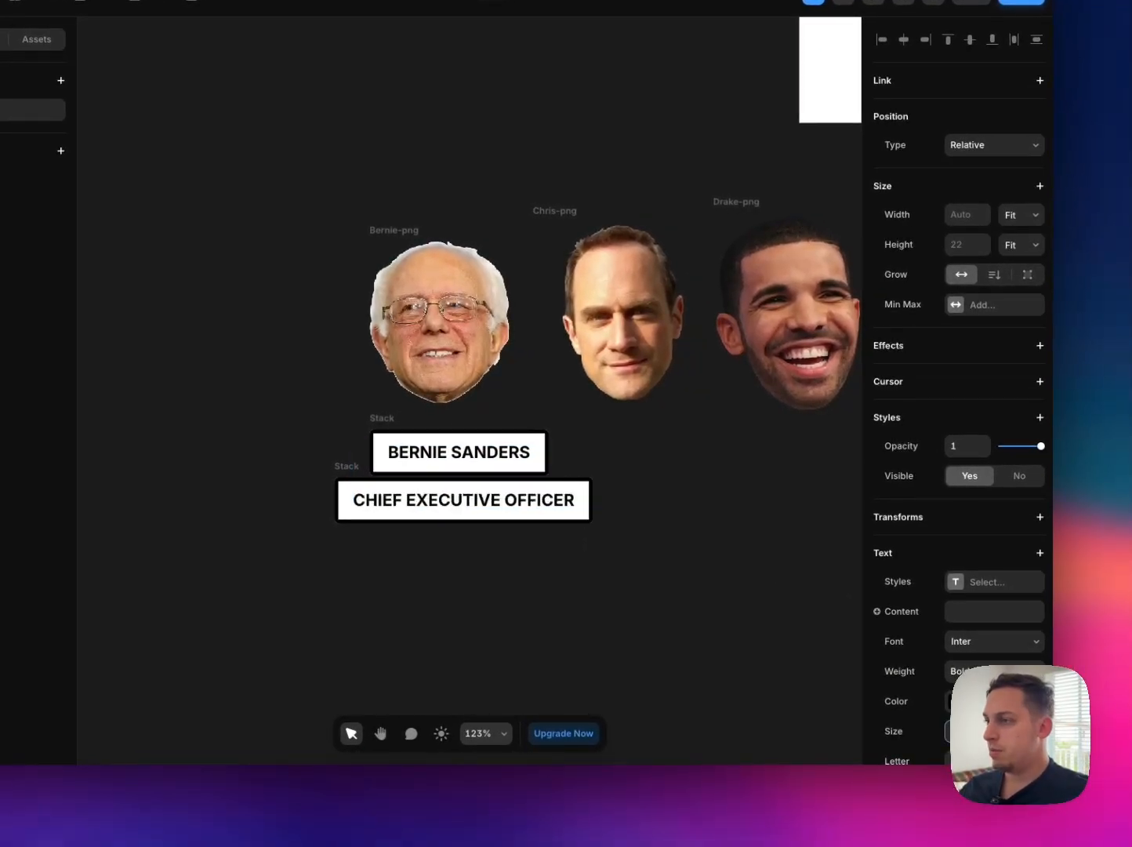
{"action": "key", "text": "Down"}
{"action": "key", "text": "Down"}
{"action": "key", "text": "Down"}
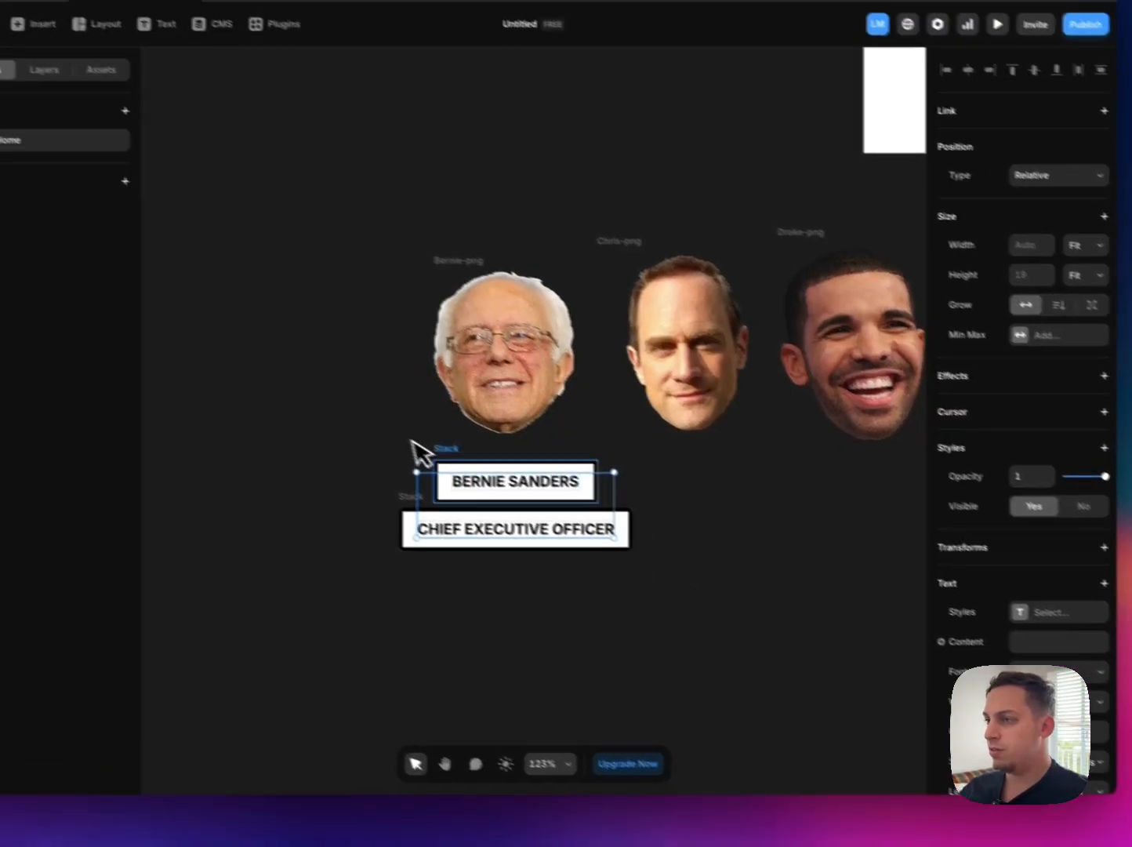
Step: Set the padding of both labels to 12 vertically and 16 horizontally
{"action": "left_click", "coordinate": [412, 492]}
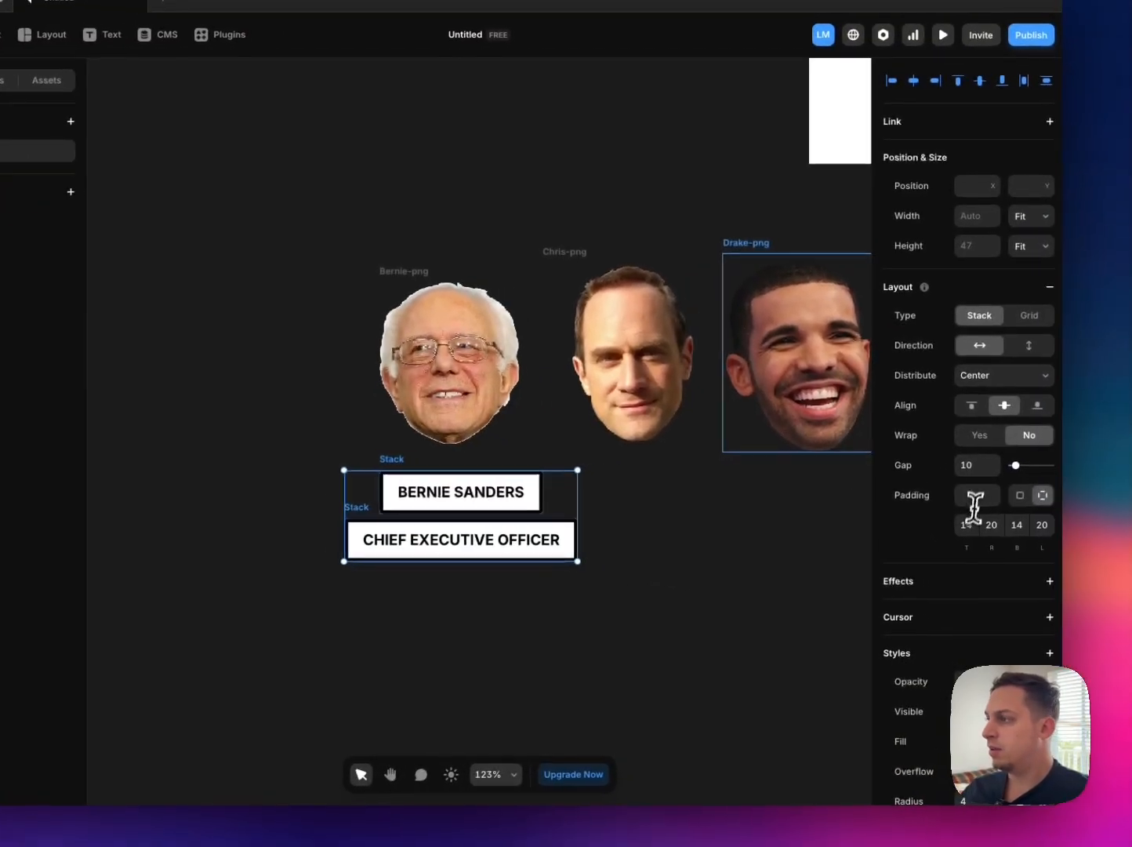
{"action": "left_click", "coordinate": [966, 523]}
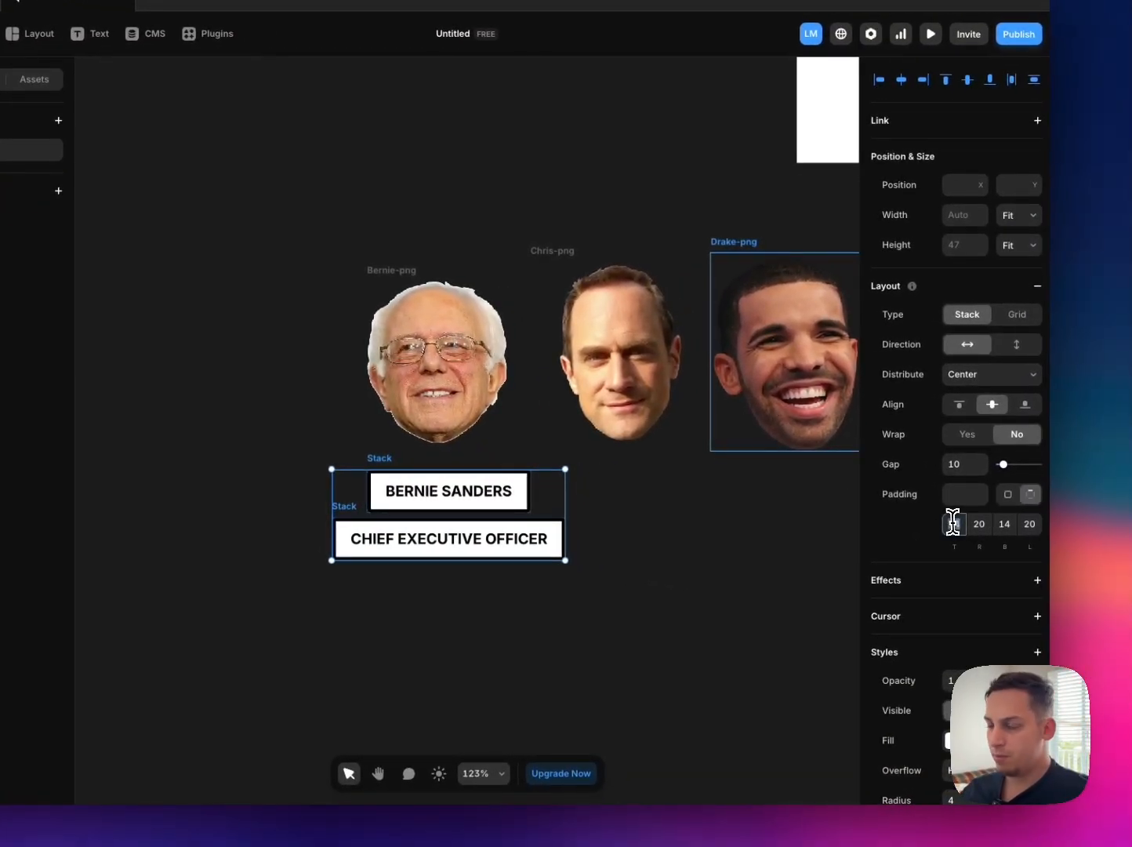
{"action": "key", "text": "Down"}
{"action": "key", "text": "Down"}
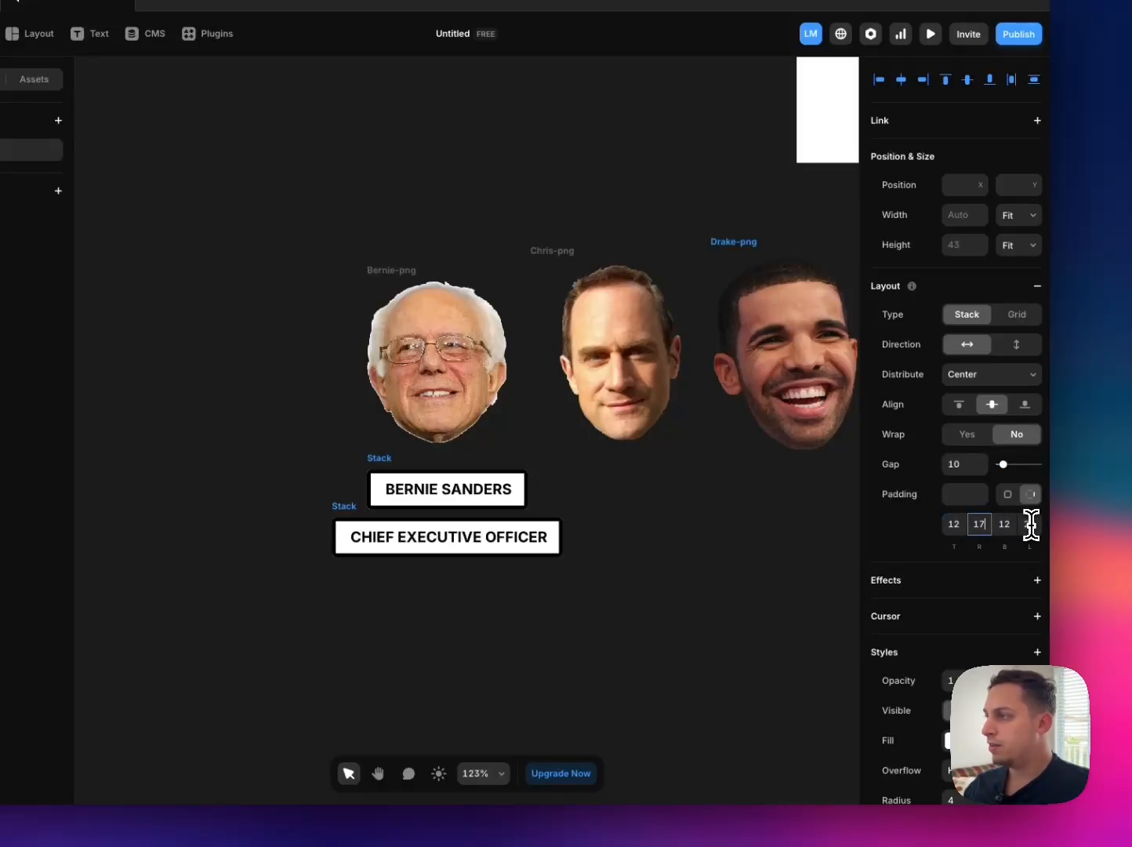
{"action": "type", "text": "16"}
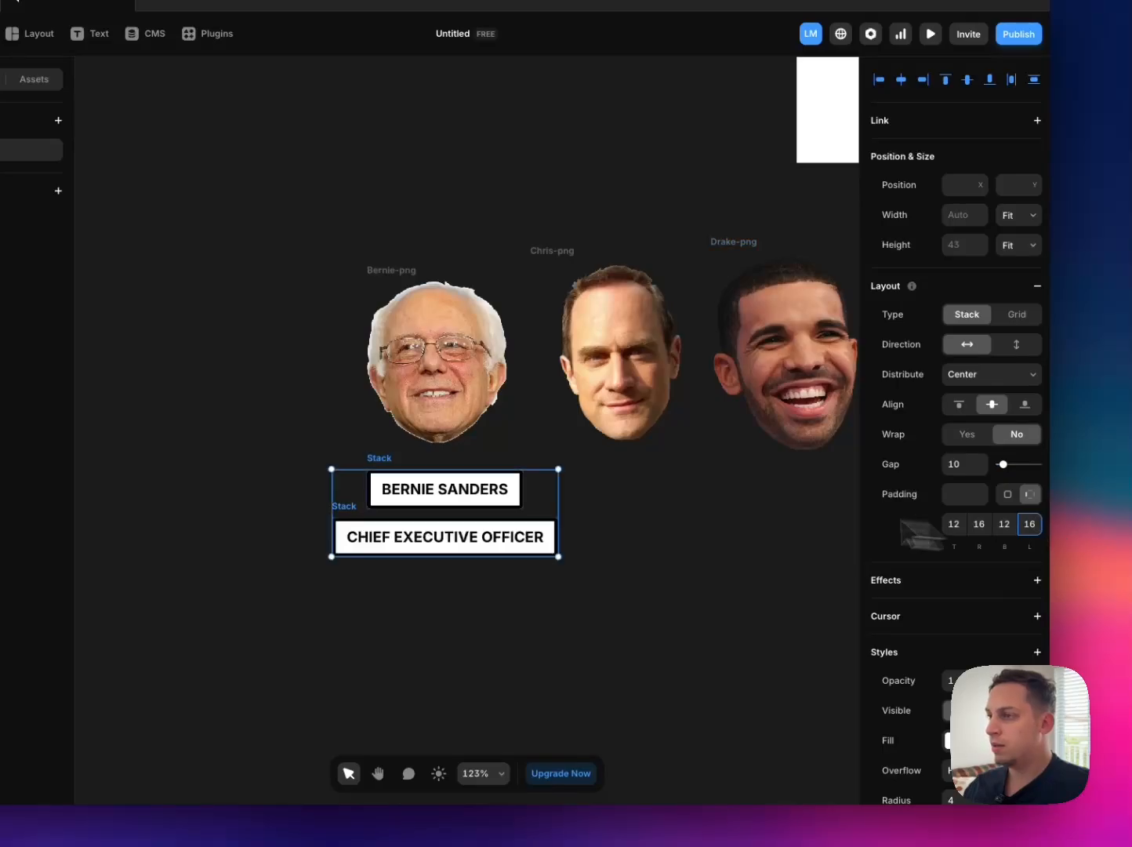
Step: Tilt the name label slightly counterclockwise and the role label slightly clockwise, moving them close together below the Bernie portrait
{"action": "left_click", "coordinate": [672, 520]}
{"action": "mouse_move", "coordinate": [449, 468]}
{"action": "left_mouse_down"}
{"action": "mouse_move", "coordinate": [393, 462]}
{"action": "mouse_move", "coordinate": [448, 464]}
{"action": "left_mouse_up"}
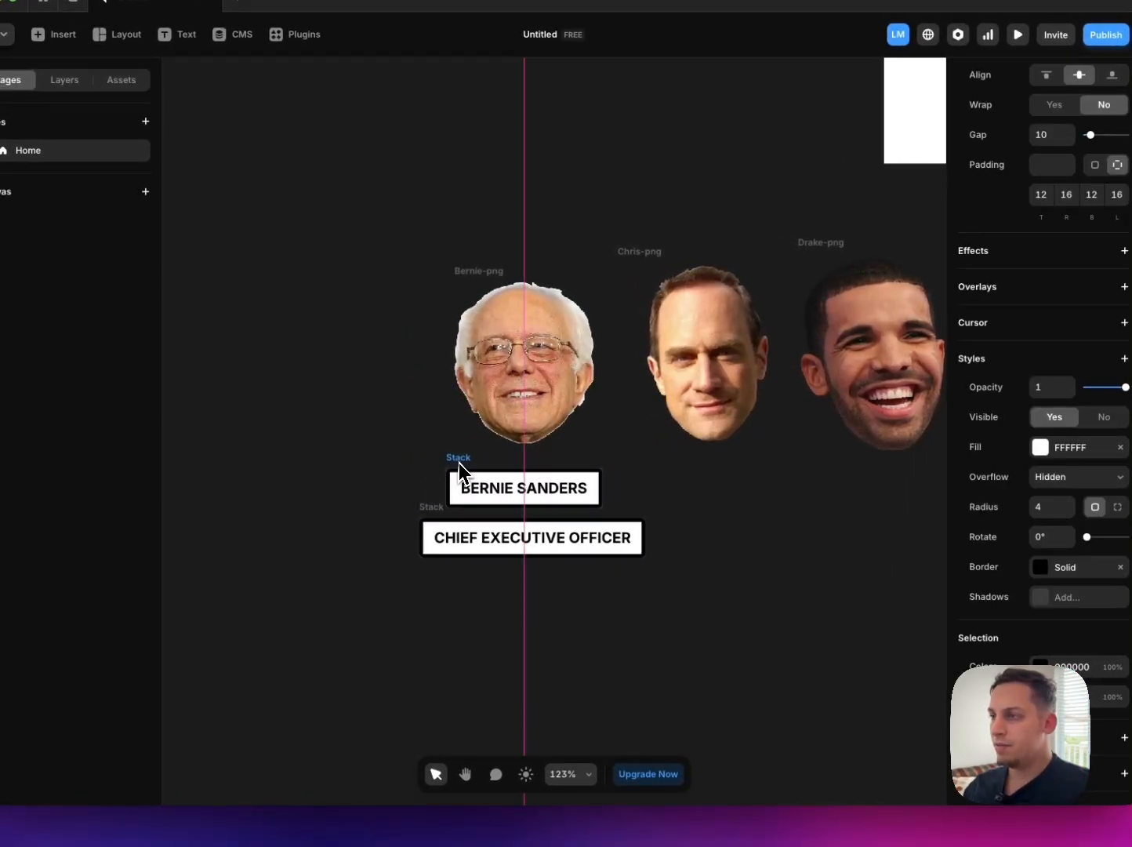
{"action": "left_click", "coordinate": [437, 506]}
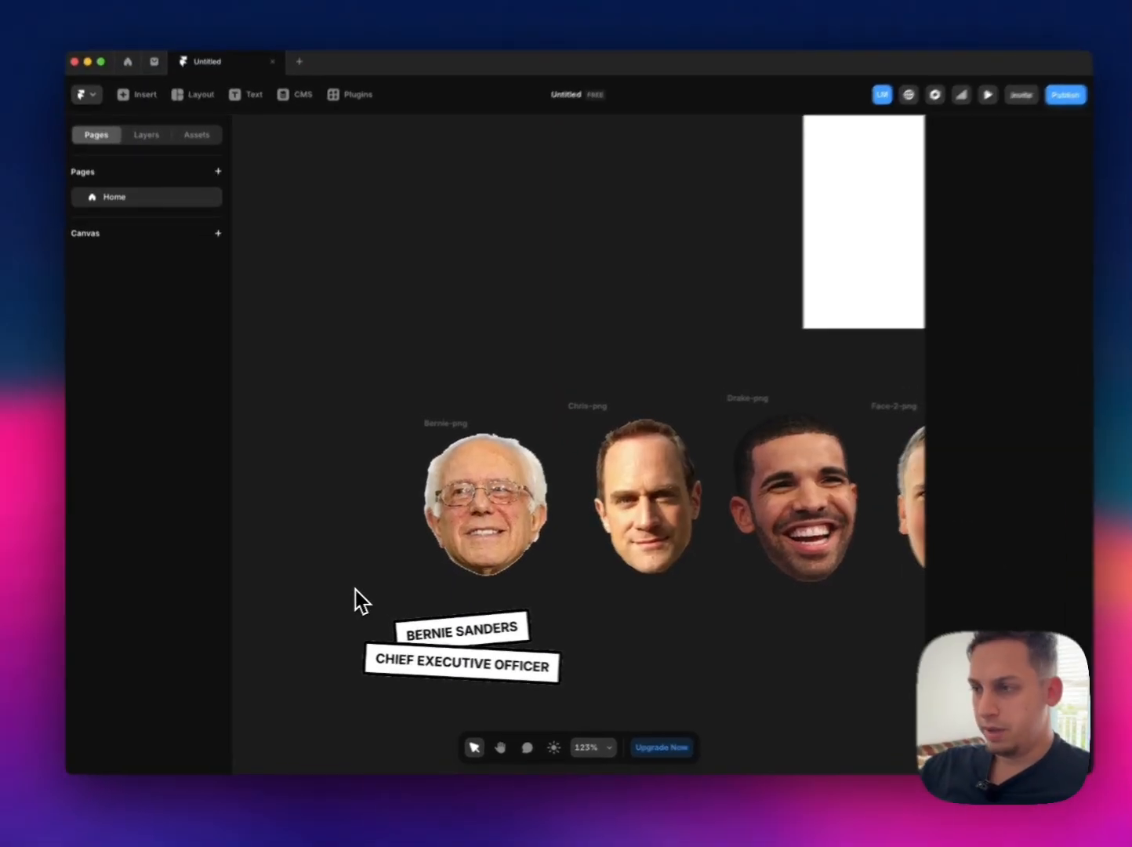
{"action": "left_click_drag", "start_coordinate": [299, 596], "coordinate": [557, 728]}
{"action": "left_click_drag", "start_coordinate": [539, 656], "coordinate": [537, 634]}
{"action": "left_click", "coordinate": [385, 577]}
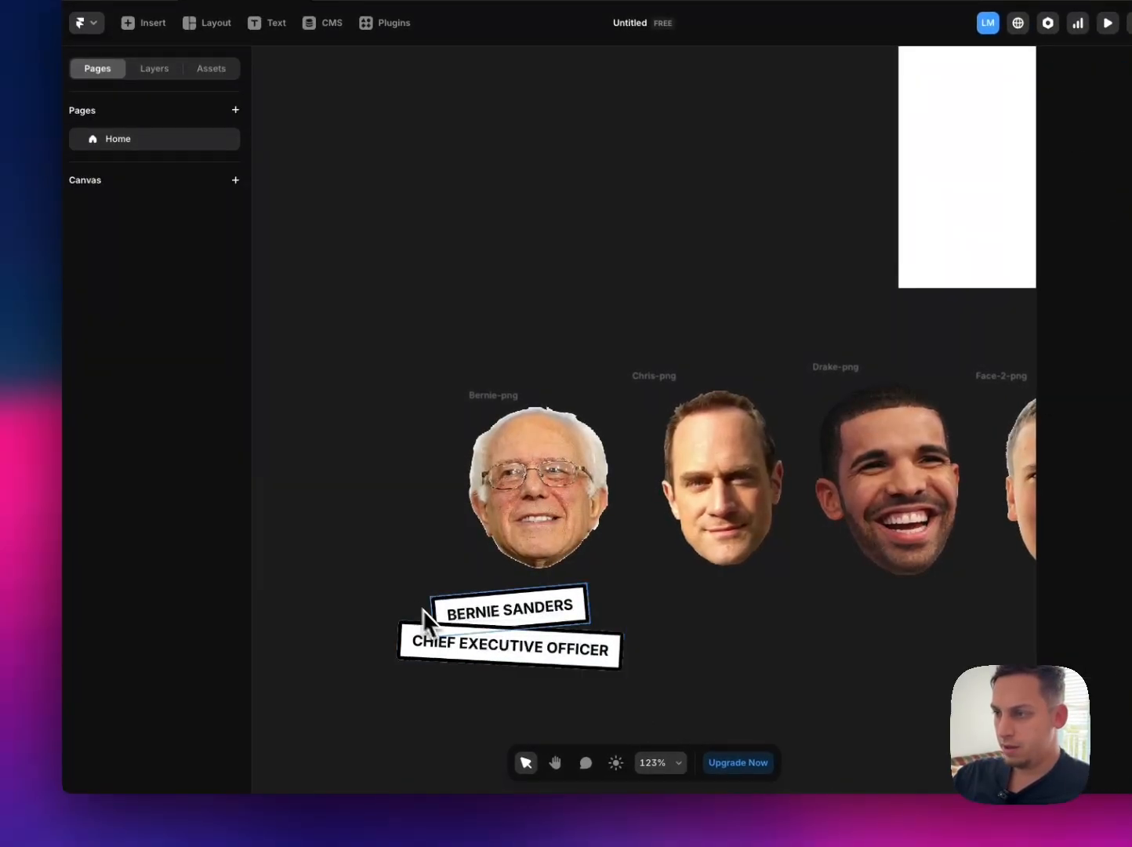
Step: Wrap the two tilted labels together in a new stack
{"action": "left_click", "coordinate": [437, 609]}
{"action": "left_click_drag", "start_coordinate": [433, 605], "coordinate": [636, 713]}
{"action": "left_click", "coordinate": [374, 599]}
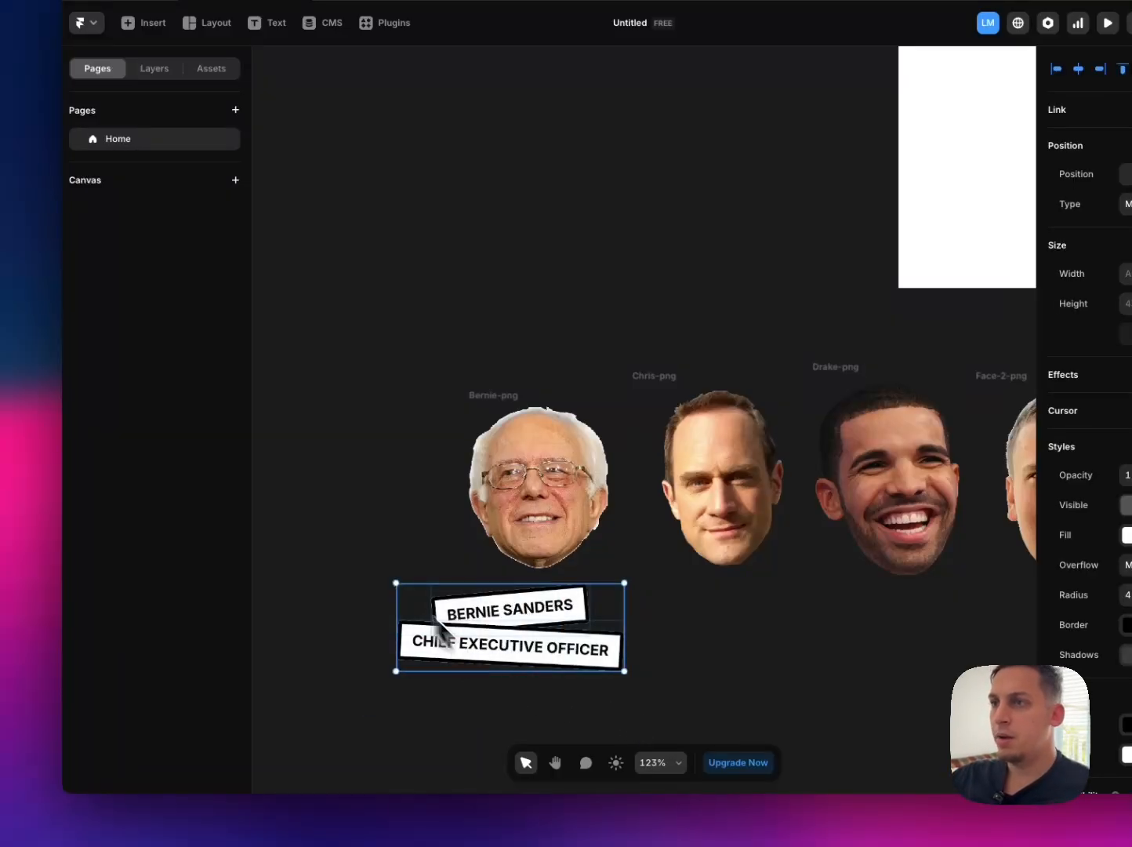
{"action": "left_click", "coordinate": [154, 68]}
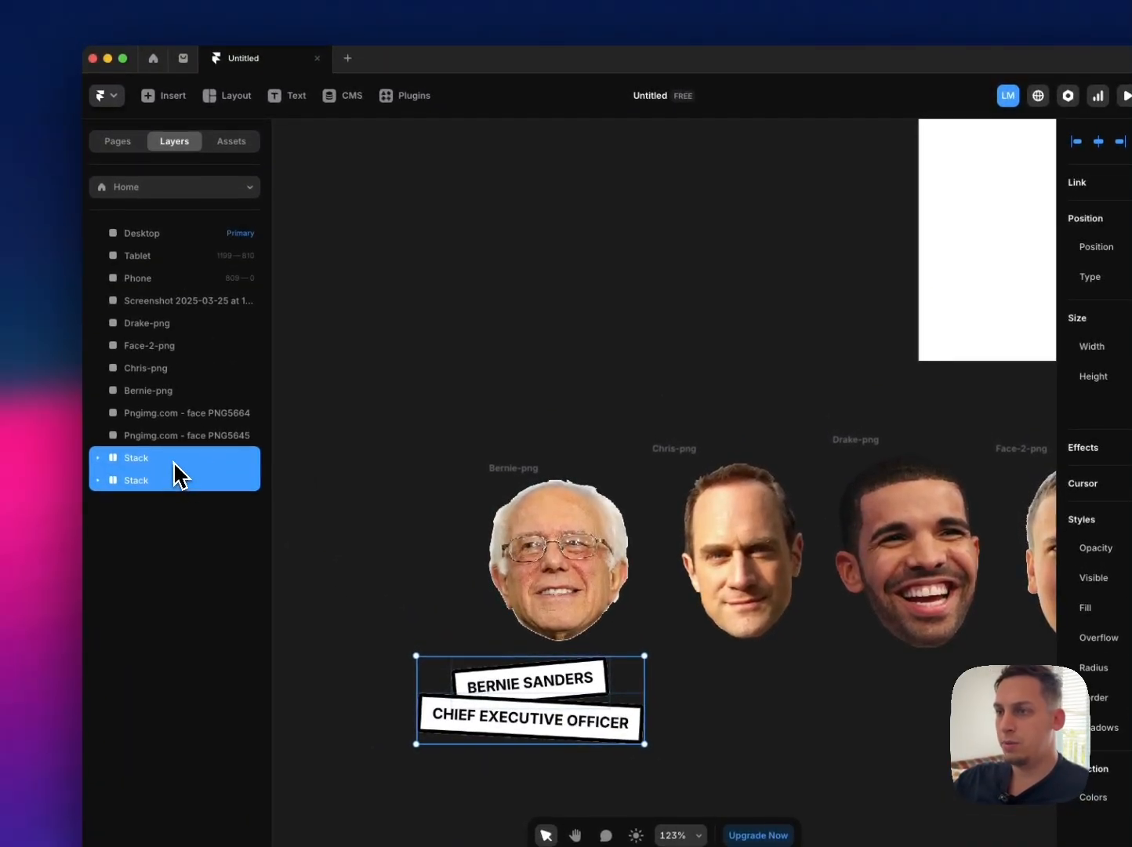
{"action": "right_click", "coordinate": [176, 468]}
{"action": "left_click", "coordinate": [269, 823]}
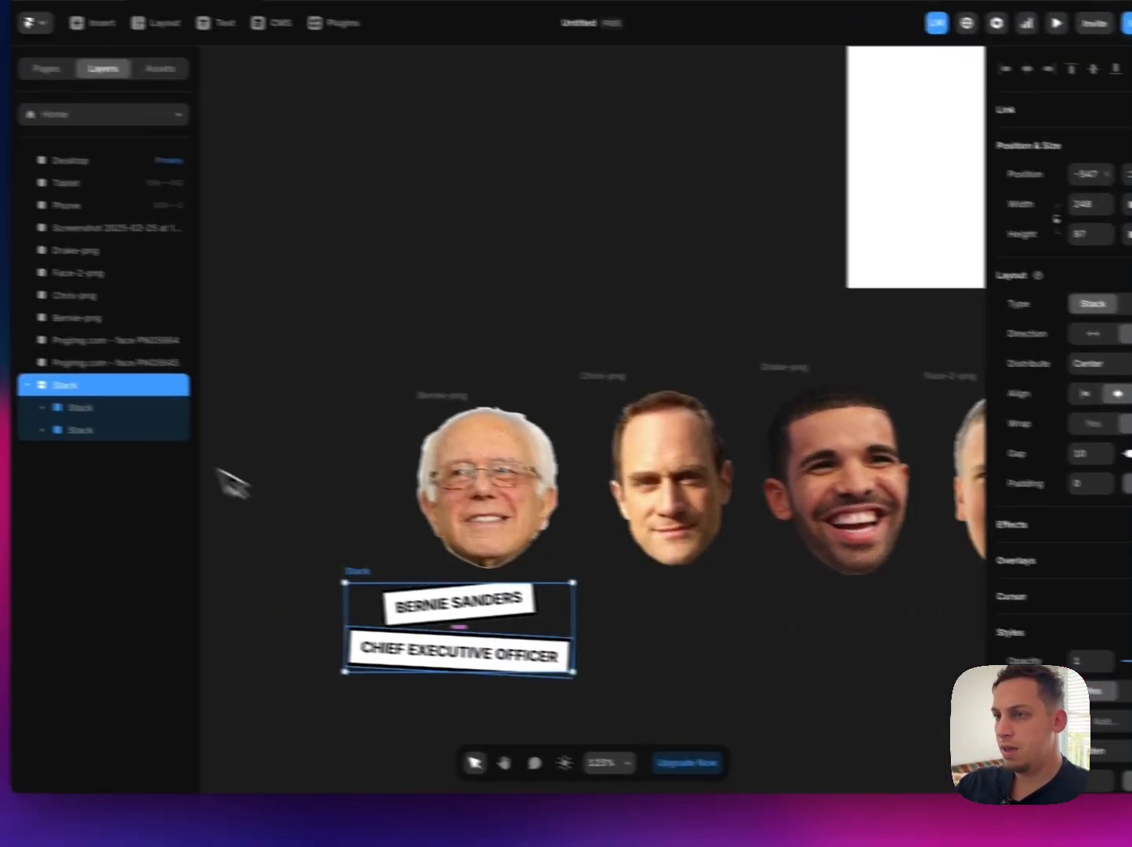
{"action": "left_click", "coordinate": [102, 410]}
{"action": "left_click", "coordinate": [103, 452], "text": "shift"}
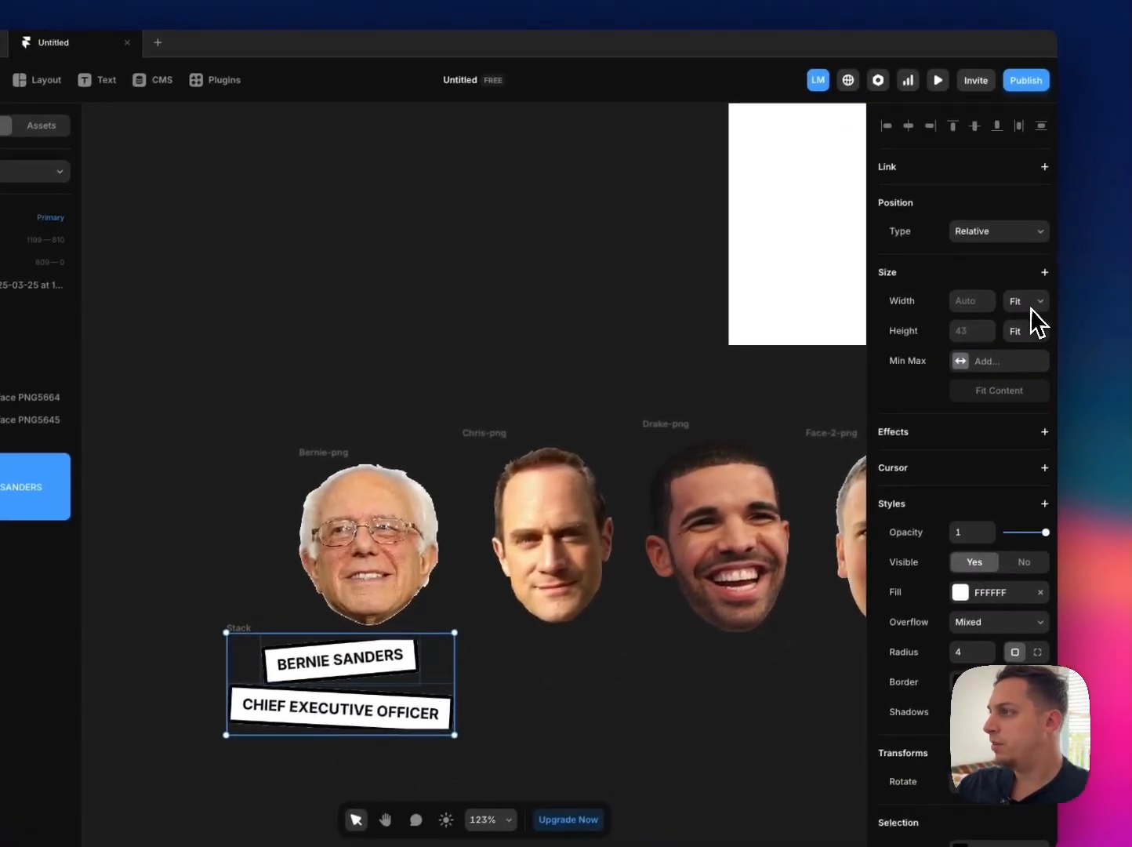
{"action": "left_click", "coordinate": [1009, 233]}
{"action": "left_click", "coordinate": [987, 218]}
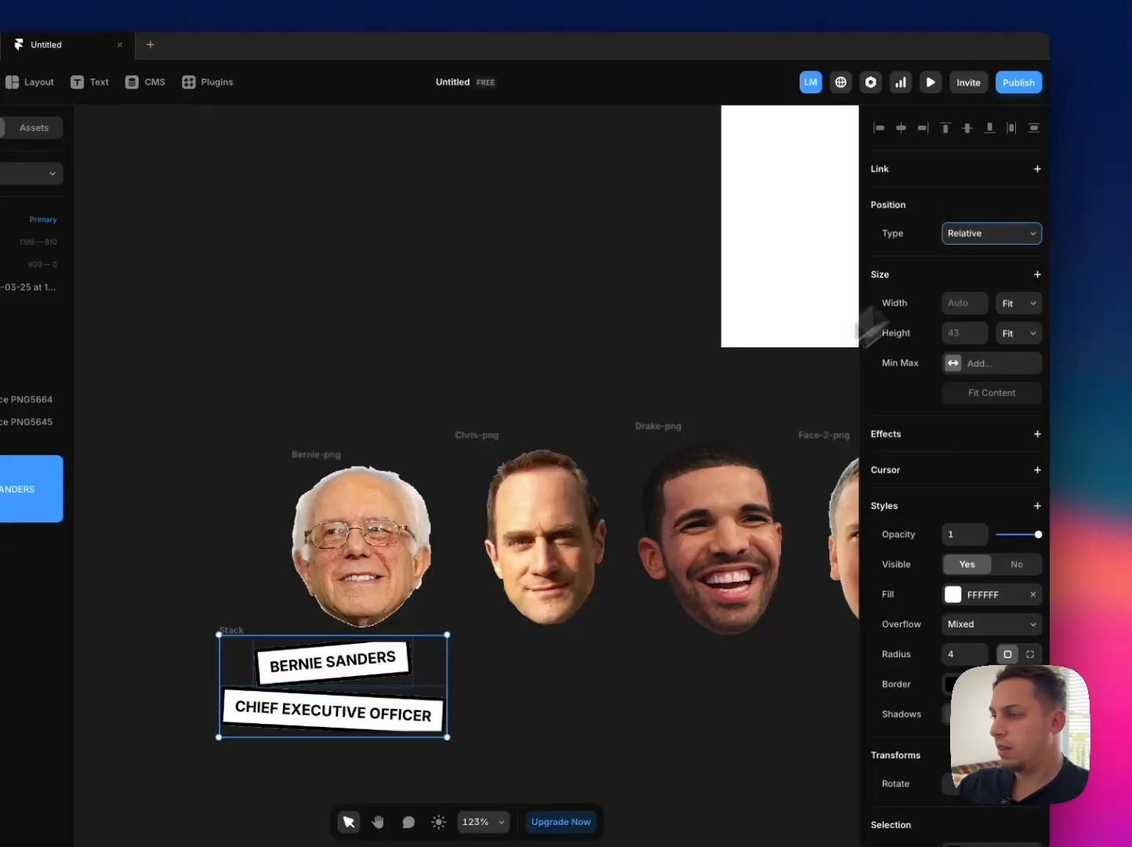
{"action": "left_click", "coordinate": [153, 588]}
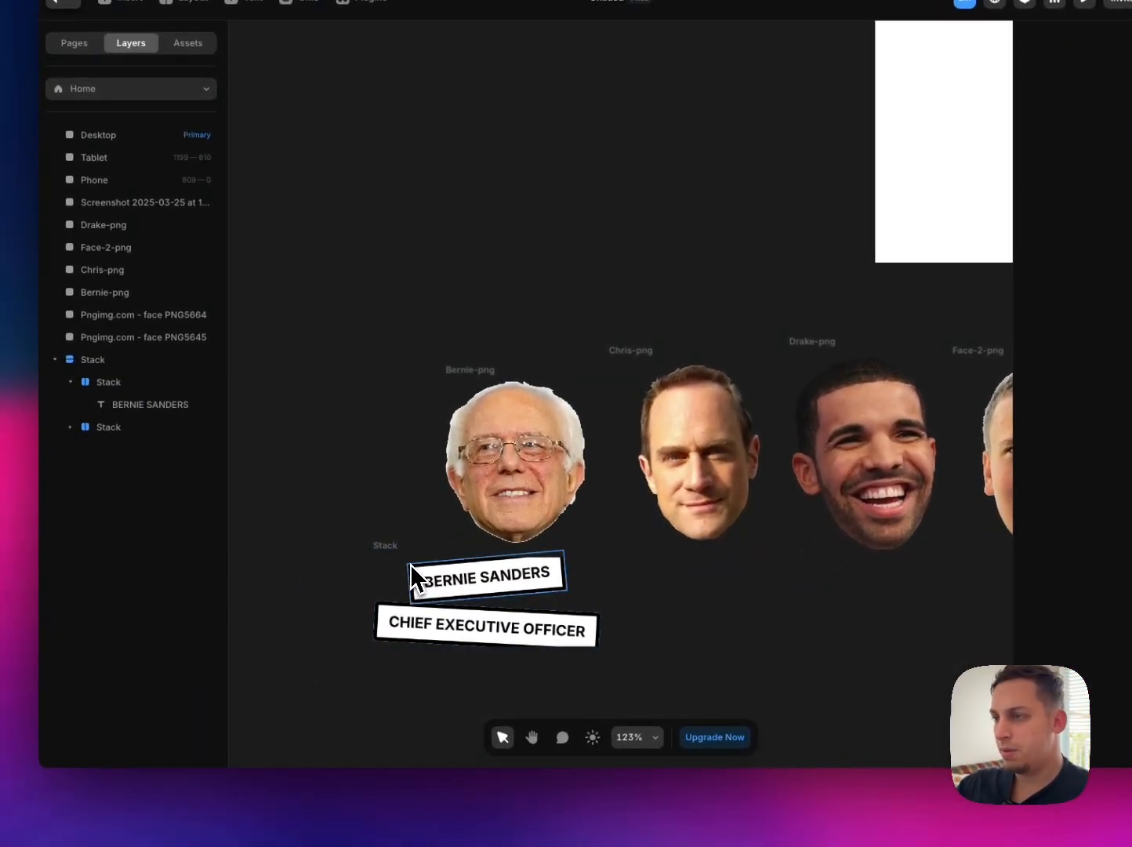
Step: Bring the name label closer to the role label and reduce the outer stack's height to about 93
{"action": "left_click", "coordinate": [412, 566]}
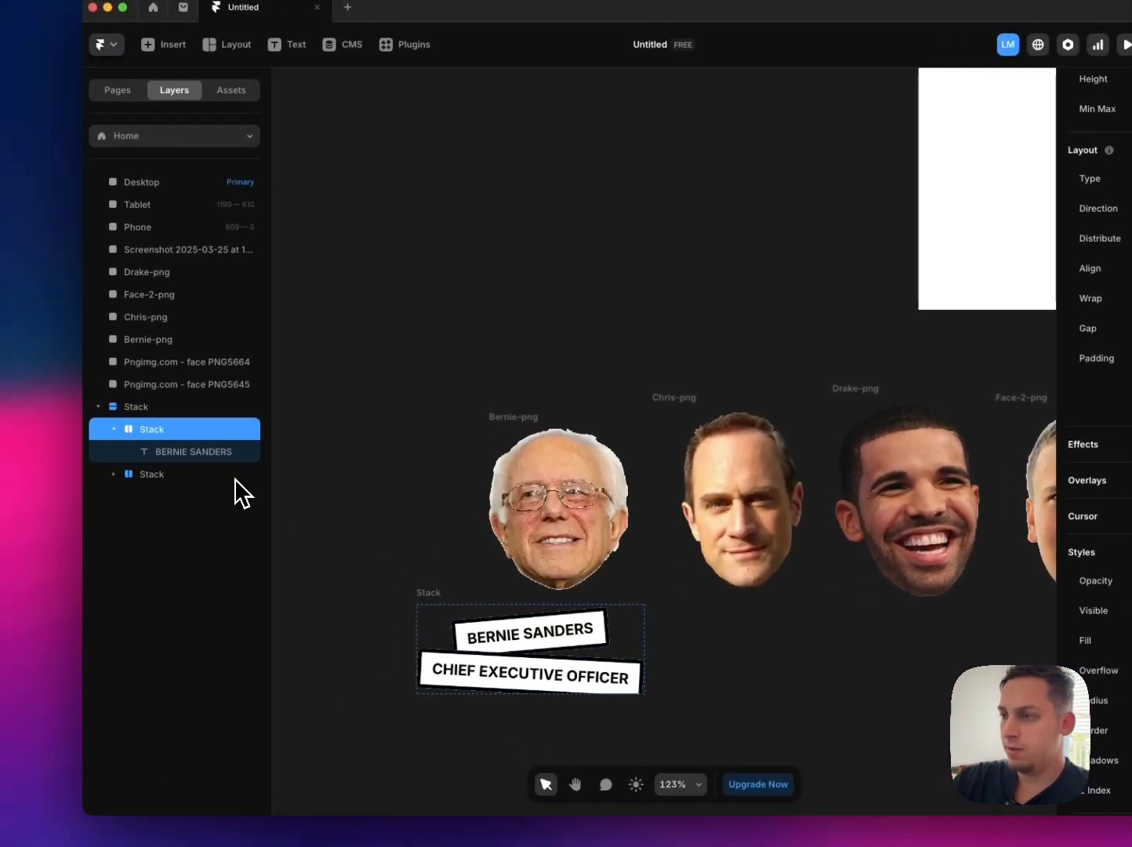
{"action": "left_click", "coordinate": [144, 408]}
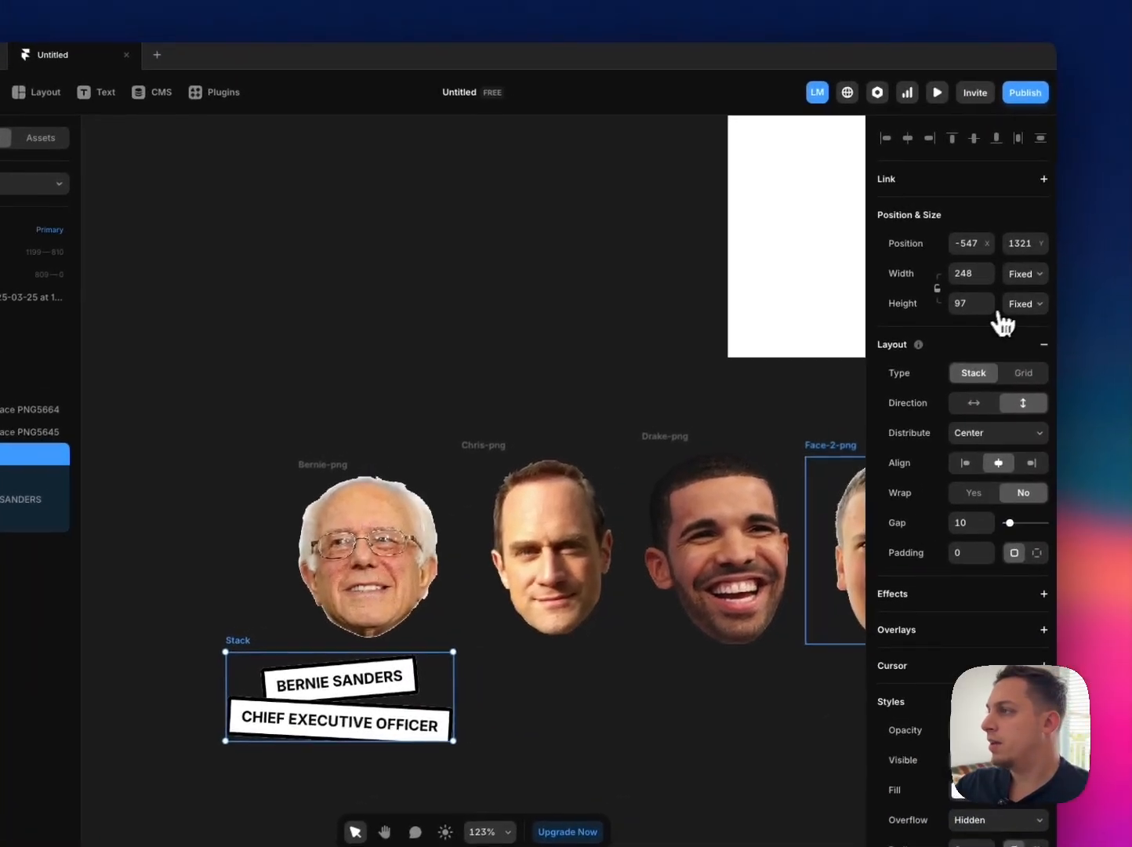
{"action": "left_click", "coordinate": [1015, 307]}
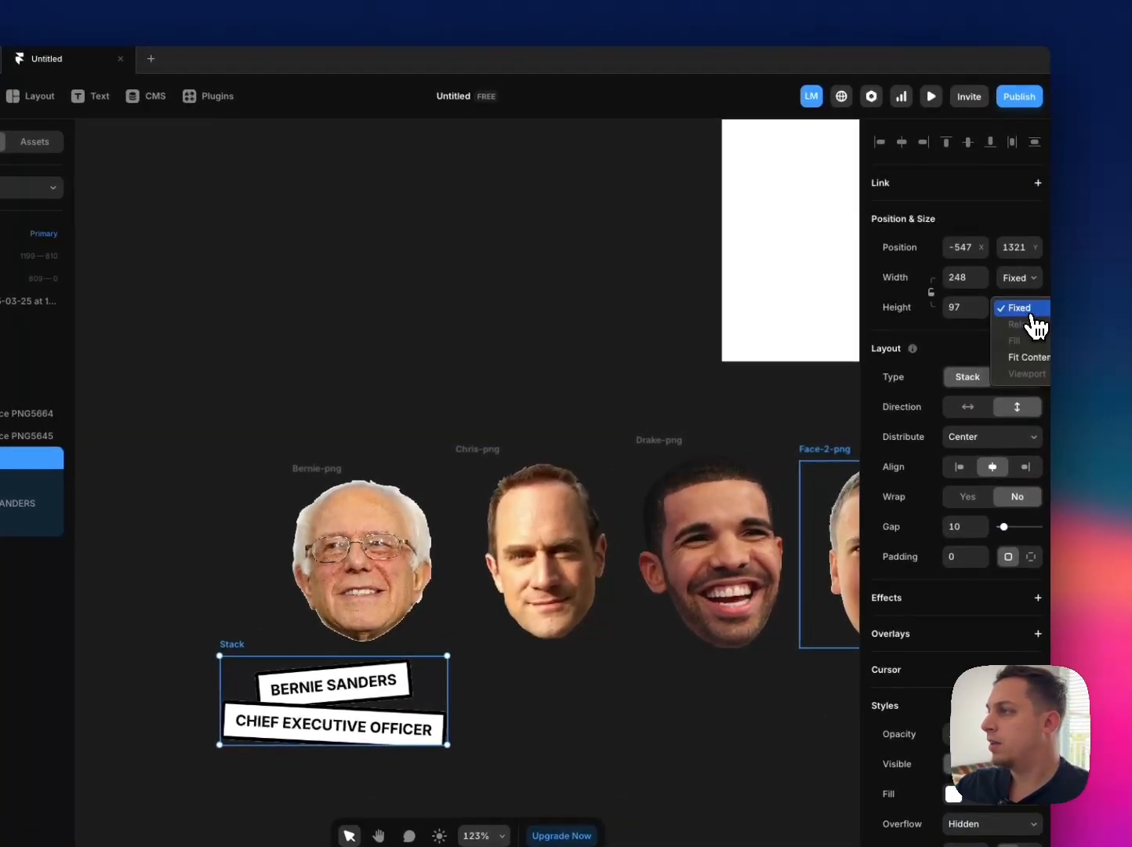
{"action": "left_click", "coordinate": [954, 317]}
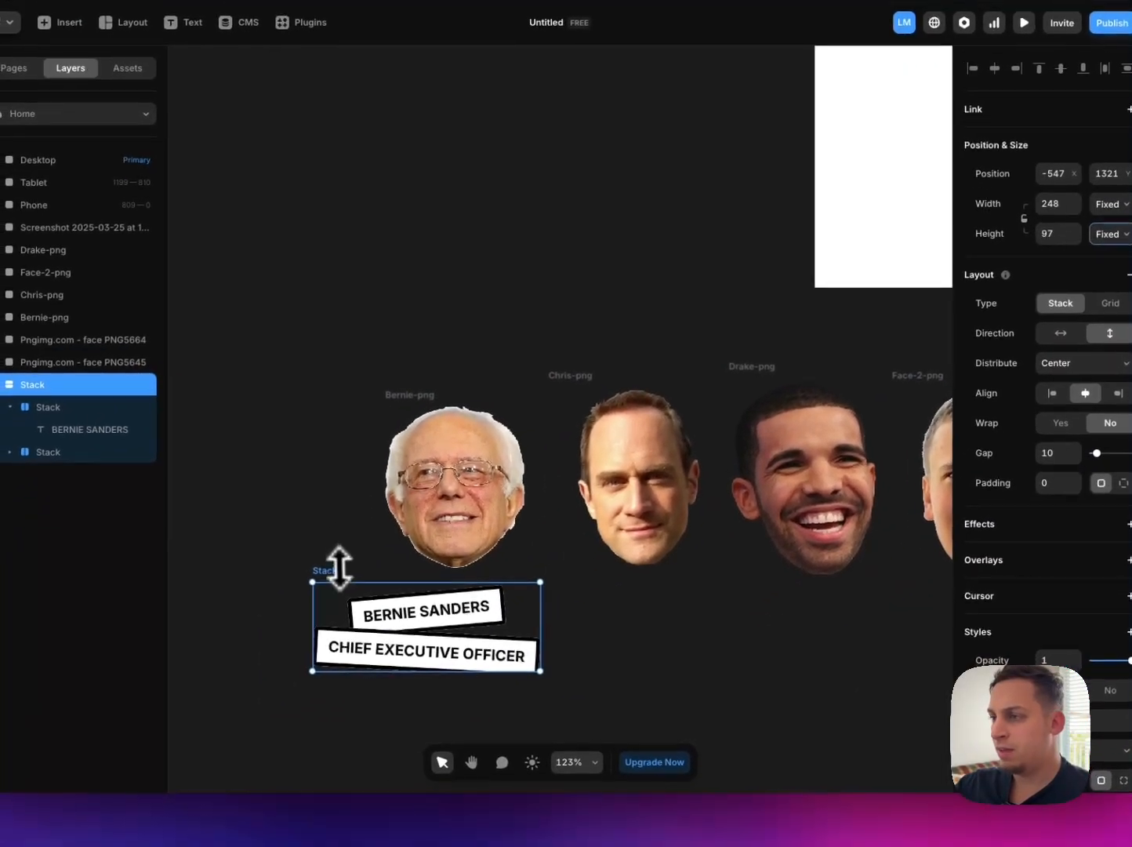
{"action": "left_click_drag", "start_coordinate": [251, 655], "coordinate": [252, 658]}
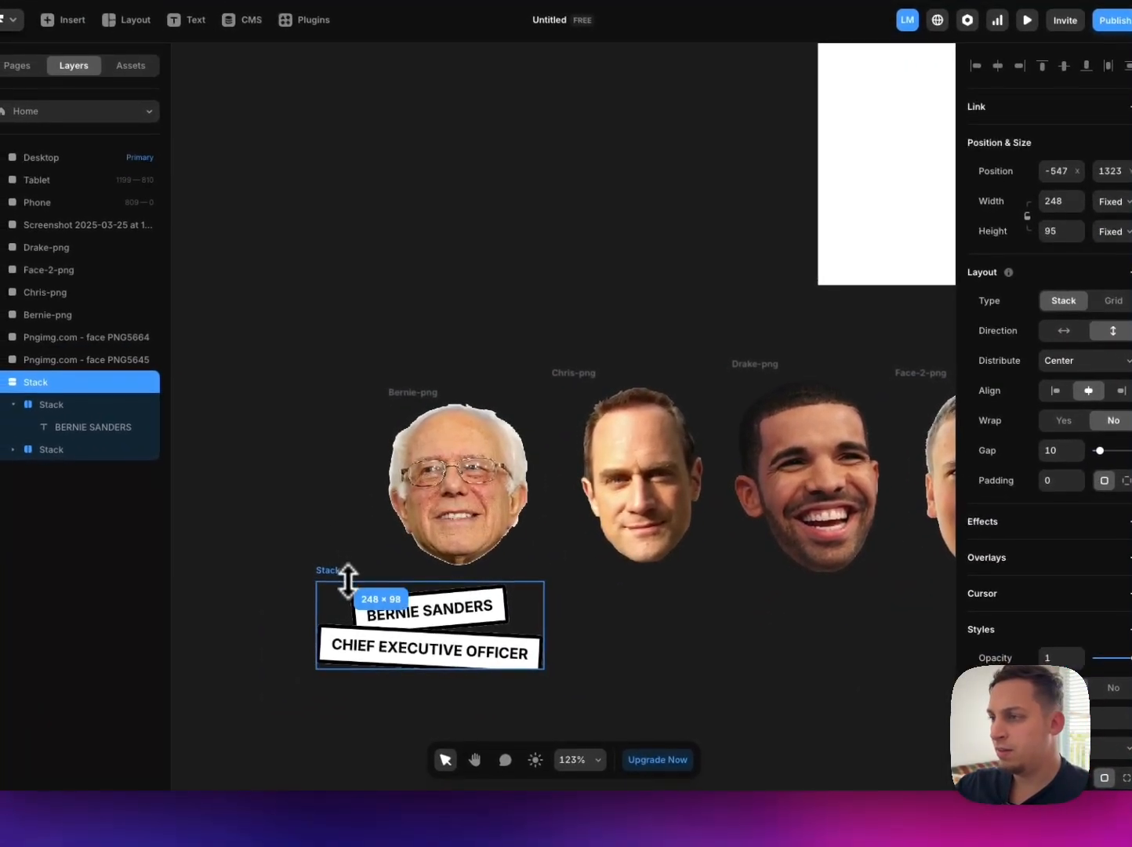
{"action": "left_click_drag", "start_coordinate": [348, 581], "coordinate": [349, 578]}
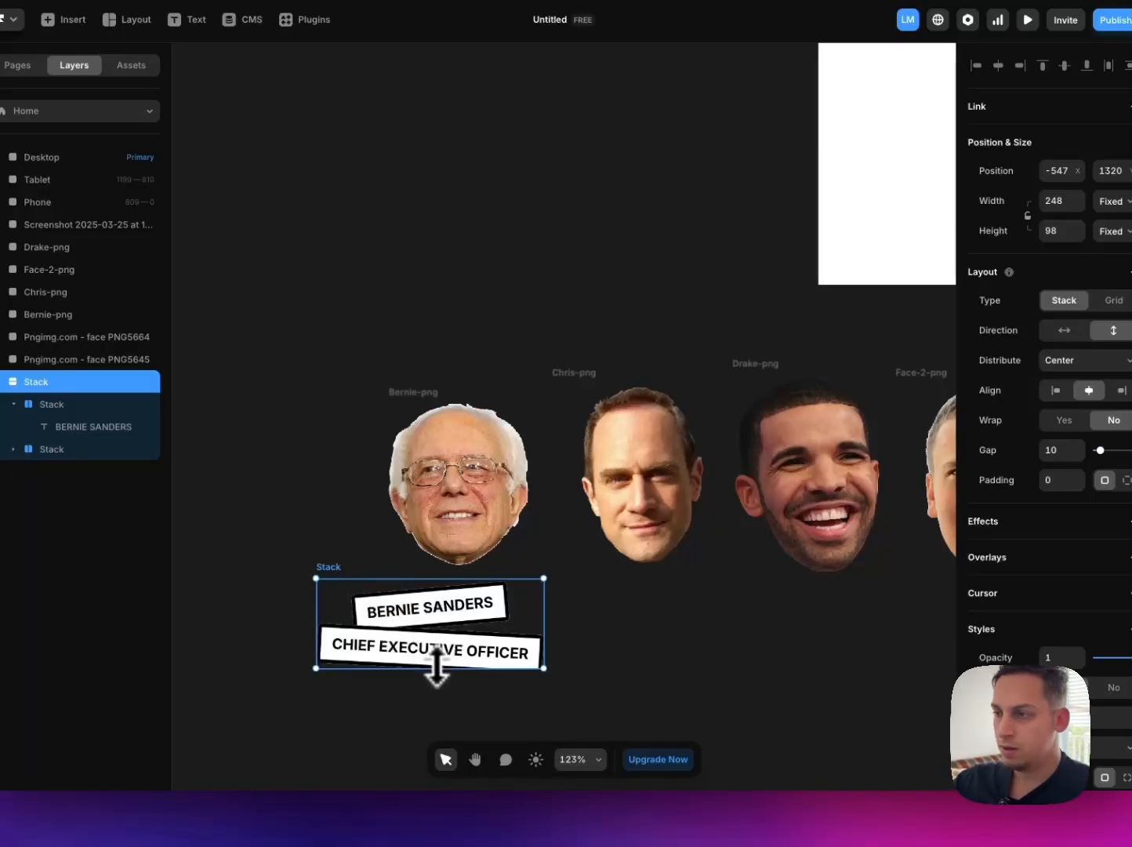
{"action": "left_click_drag", "start_coordinate": [436, 668], "coordinate": [432, 663]}
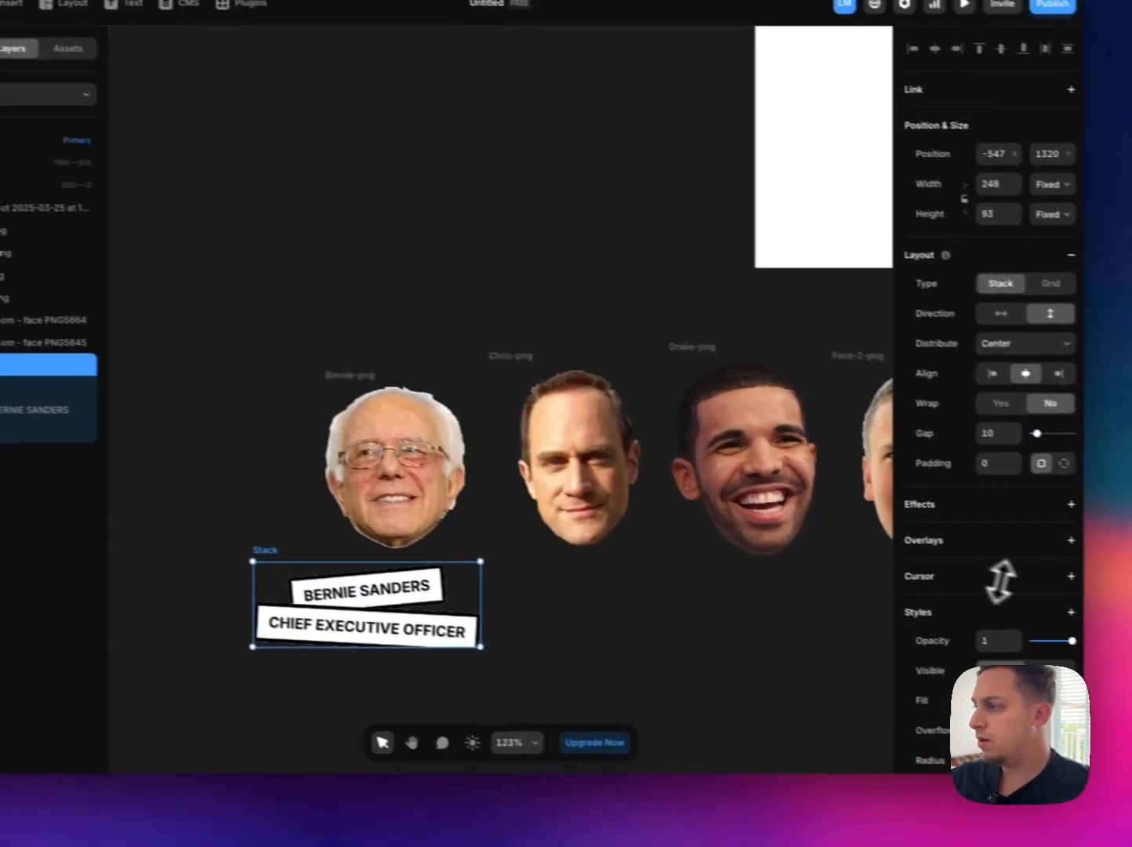
Step: Set the outer label stack's overflow to Visible
{"action": "scroll", "coordinate": [998, 579], "scroll_direction": "down", "scroll_amount": 3}
{"action": "left_click", "coordinate": [995, 521]}
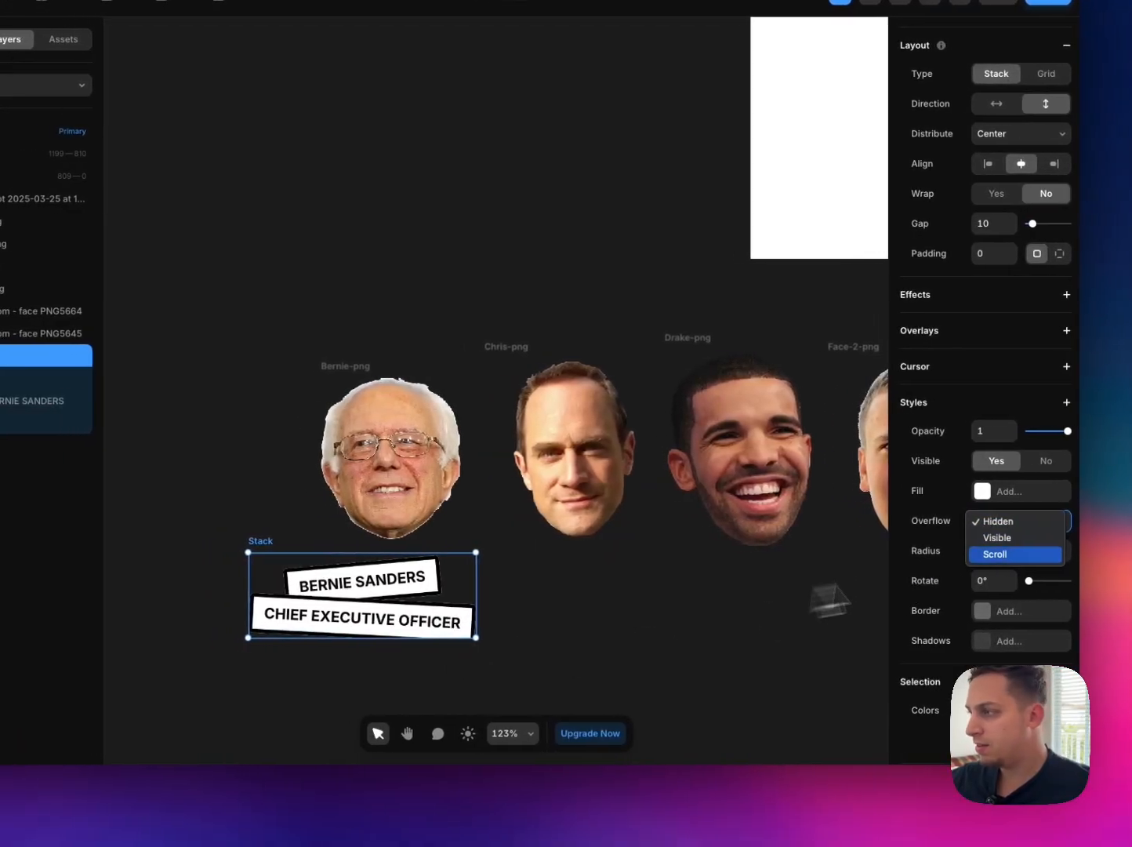
{"action": "left_click", "coordinate": [987, 541]}
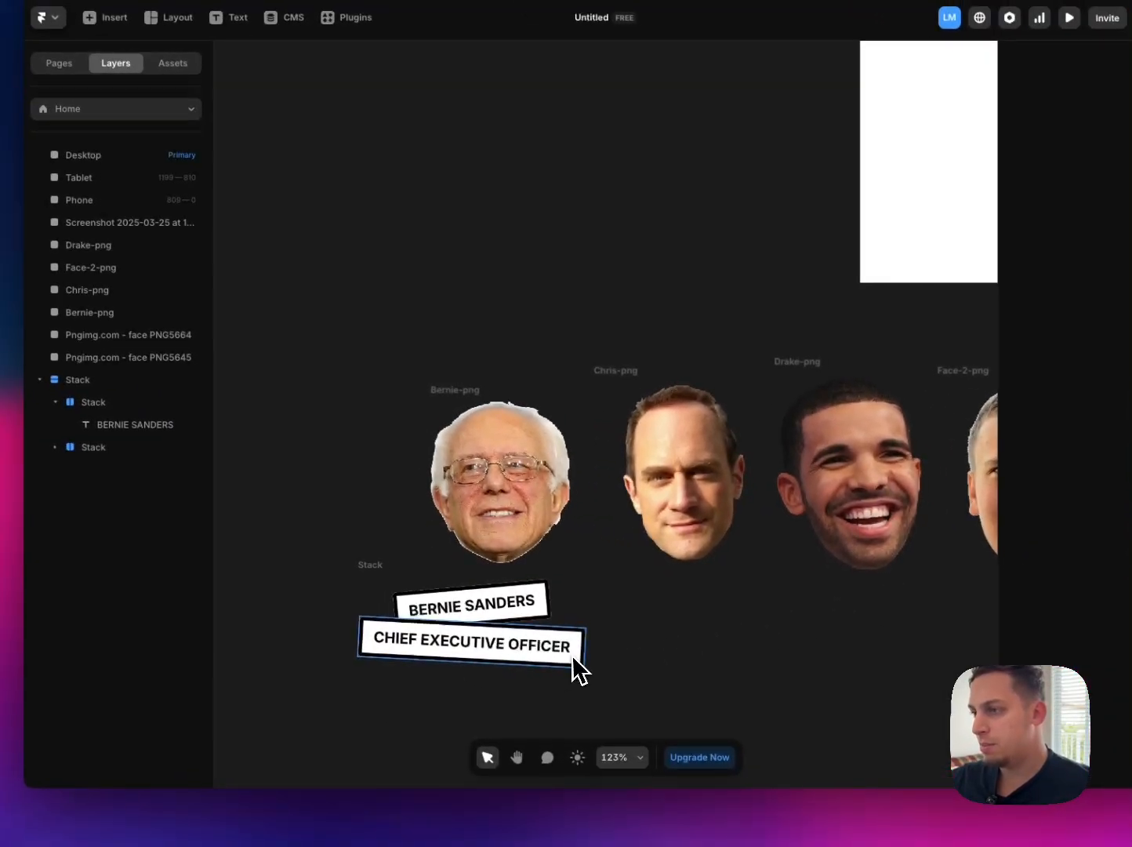
Step: Move the label stack so it is centred just below the Bernie portrait
{"action": "left_click", "coordinate": [366, 564]}
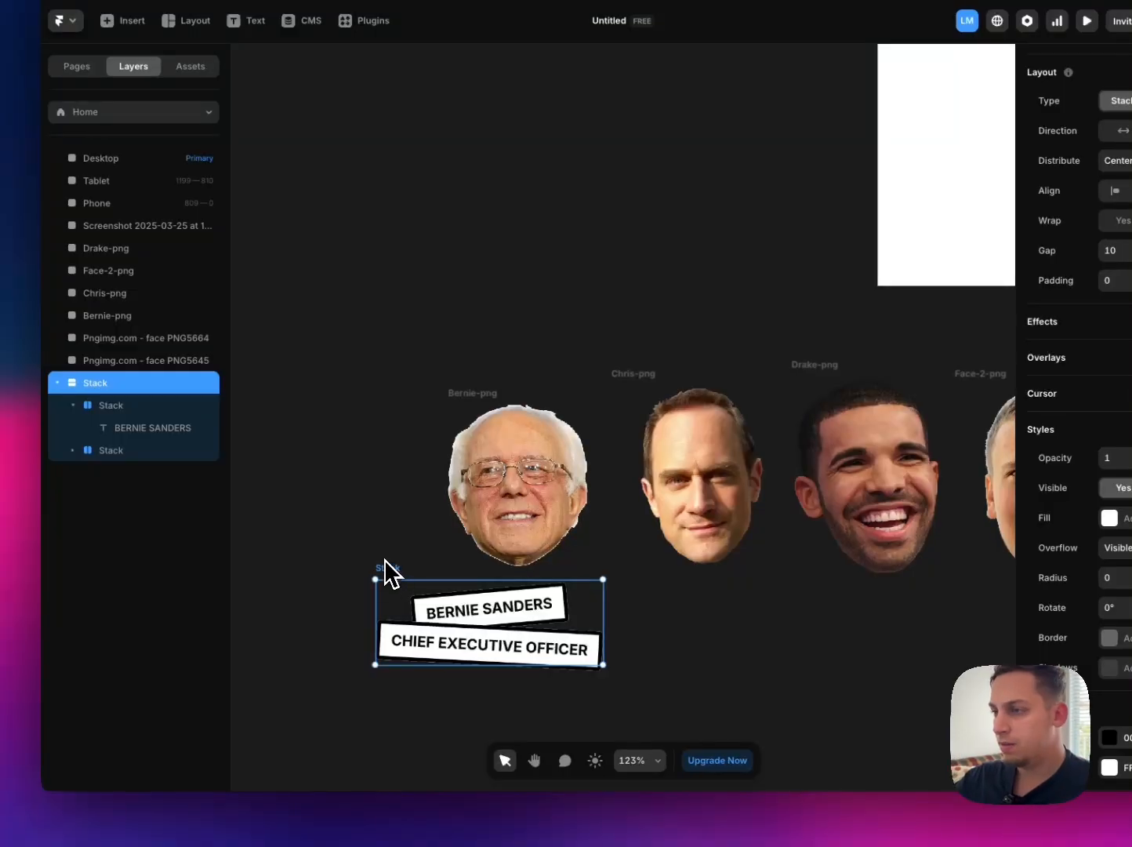
{"action": "left_click", "coordinate": [366, 552]}
{"action": "left_click_drag", "start_coordinate": [384, 569], "coordinate": [414, 577]}
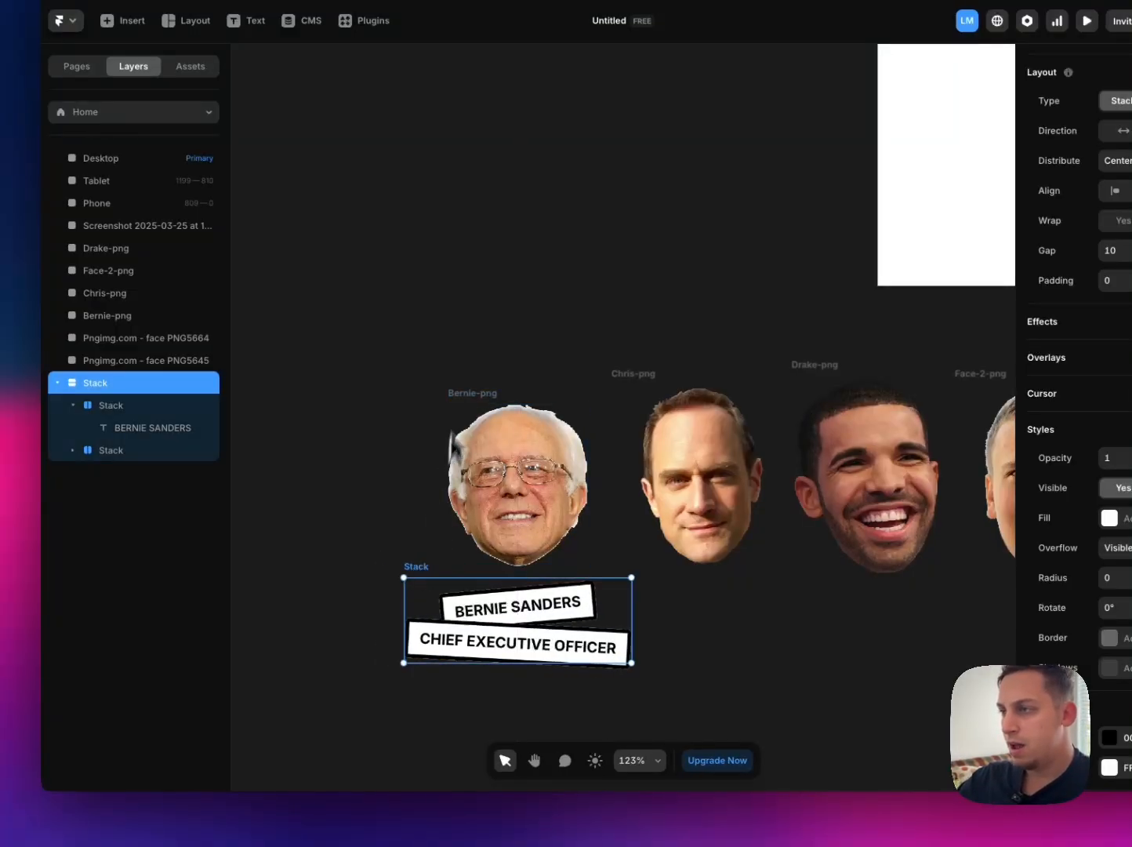
Step: Wrap the Bernie portrait and the label stack together in a new stack
{"action": "left_click", "coordinate": [462, 400]}
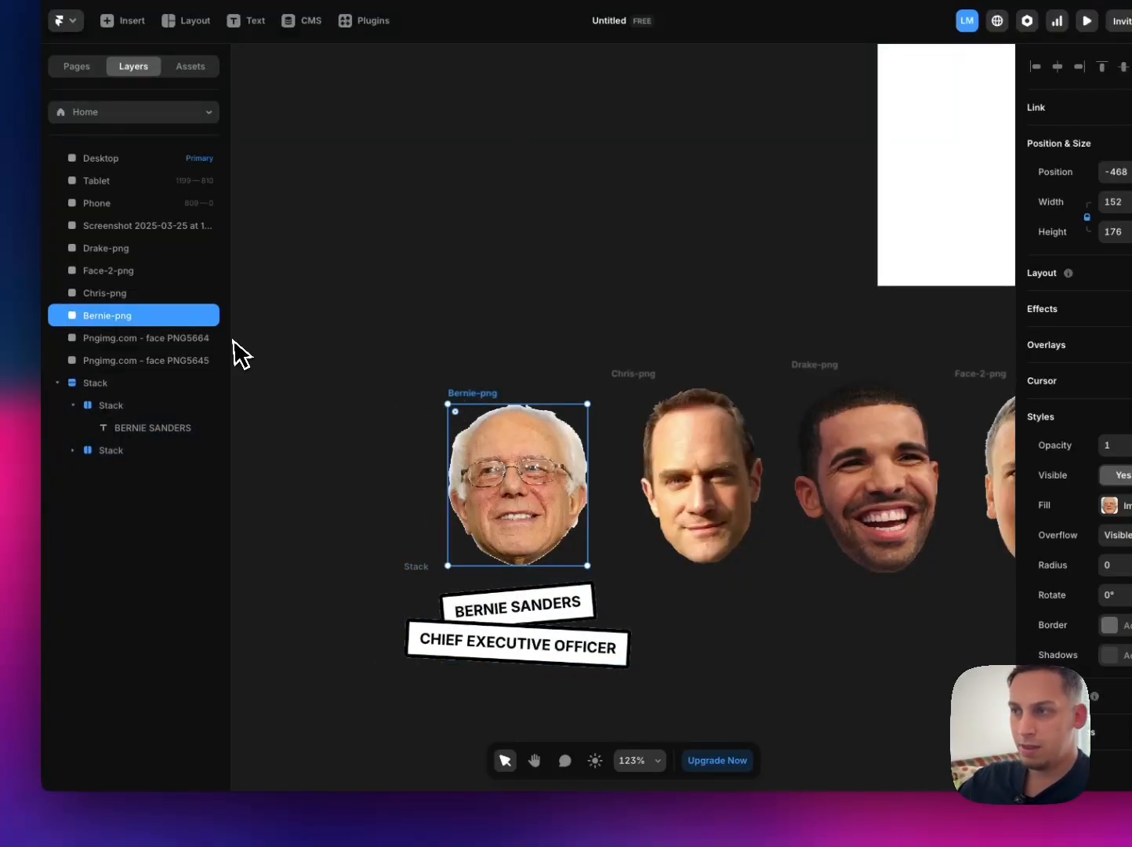
{"action": "left_click", "coordinate": [413, 572], "text": "shift"}
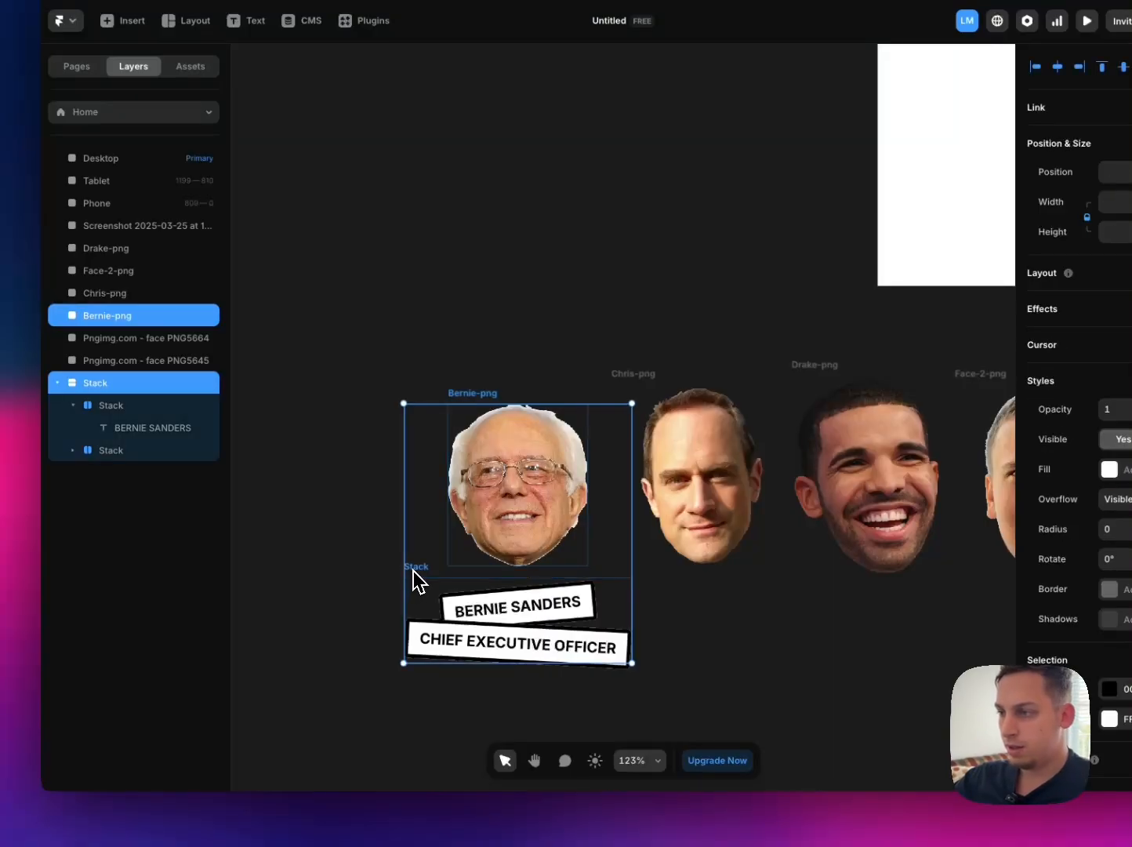
{"action": "right_click", "coordinate": [424, 584]}
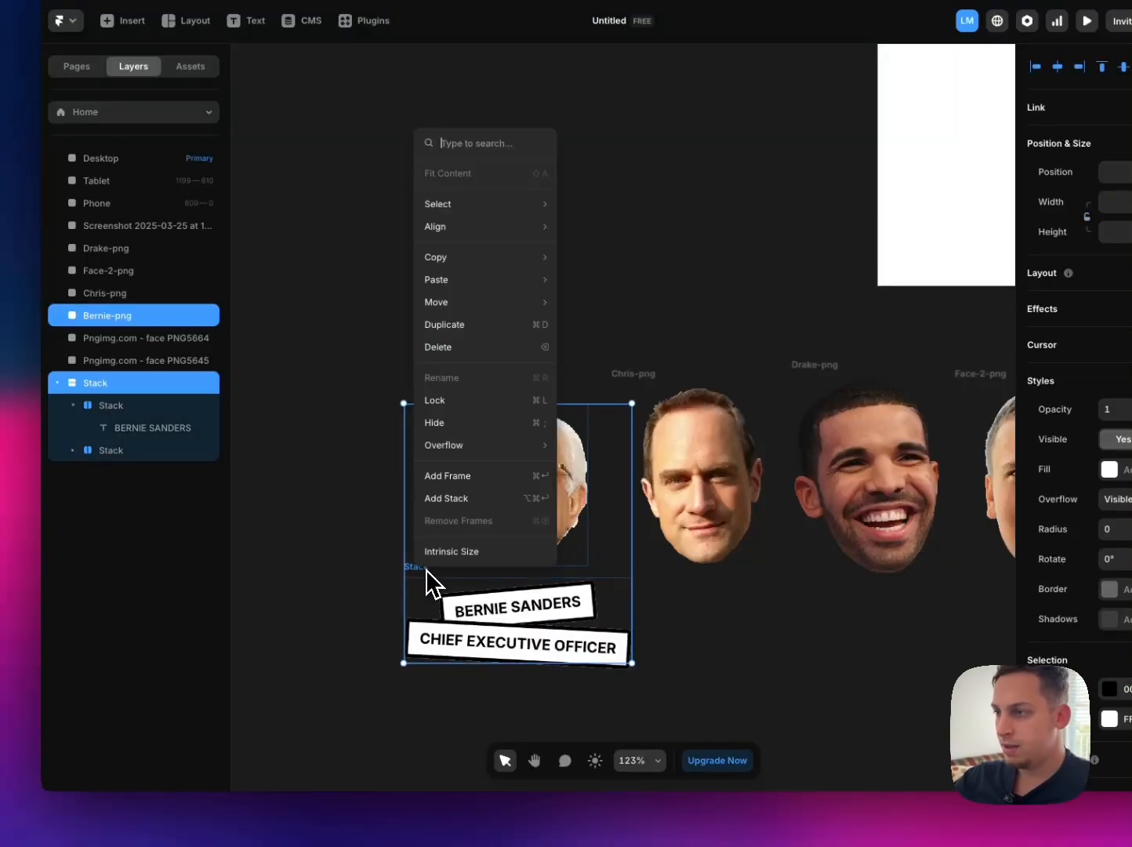
{"action": "left_click", "coordinate": [446, 499]}
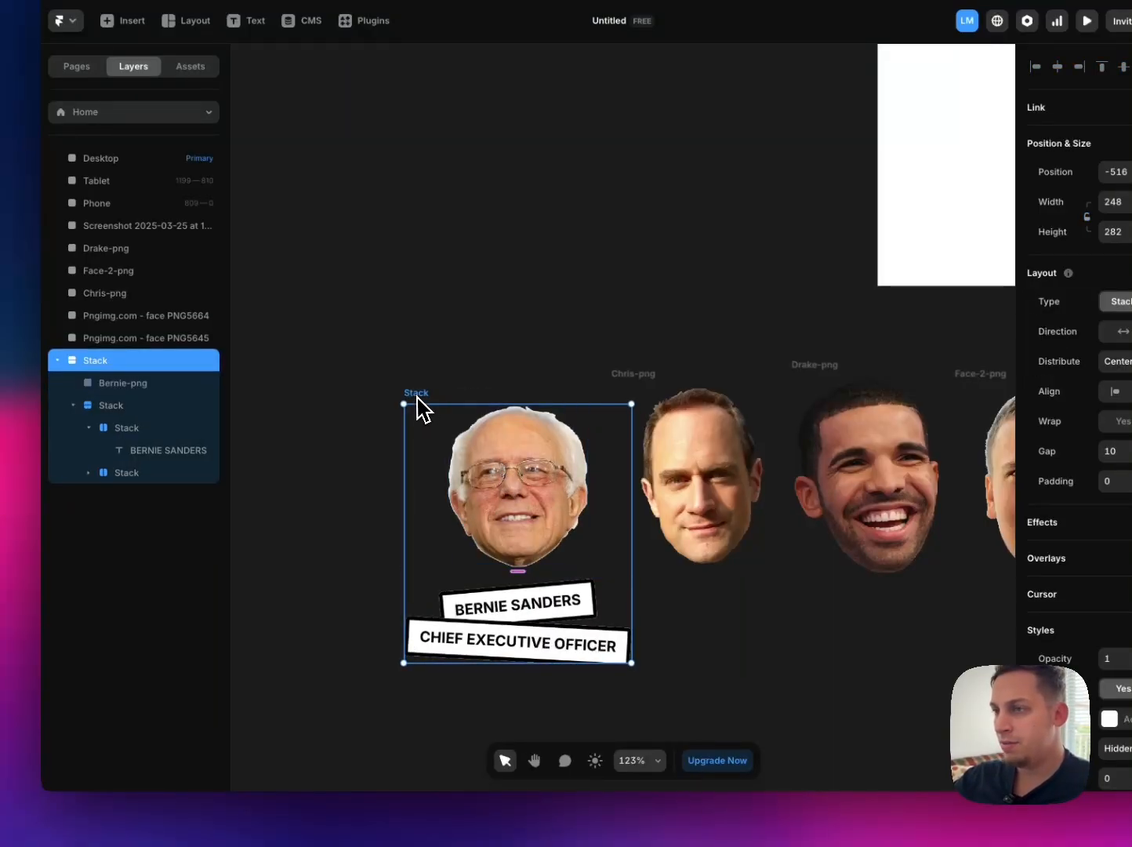
Step: Move the Bernie portrait and label stack further away from the Chris portrait
{"action": "left_click_drag", "start_coordinate": [419, 404], "coordinate": [366, 384]}
{"action": "left_click", "coordinate": [464, 486]}
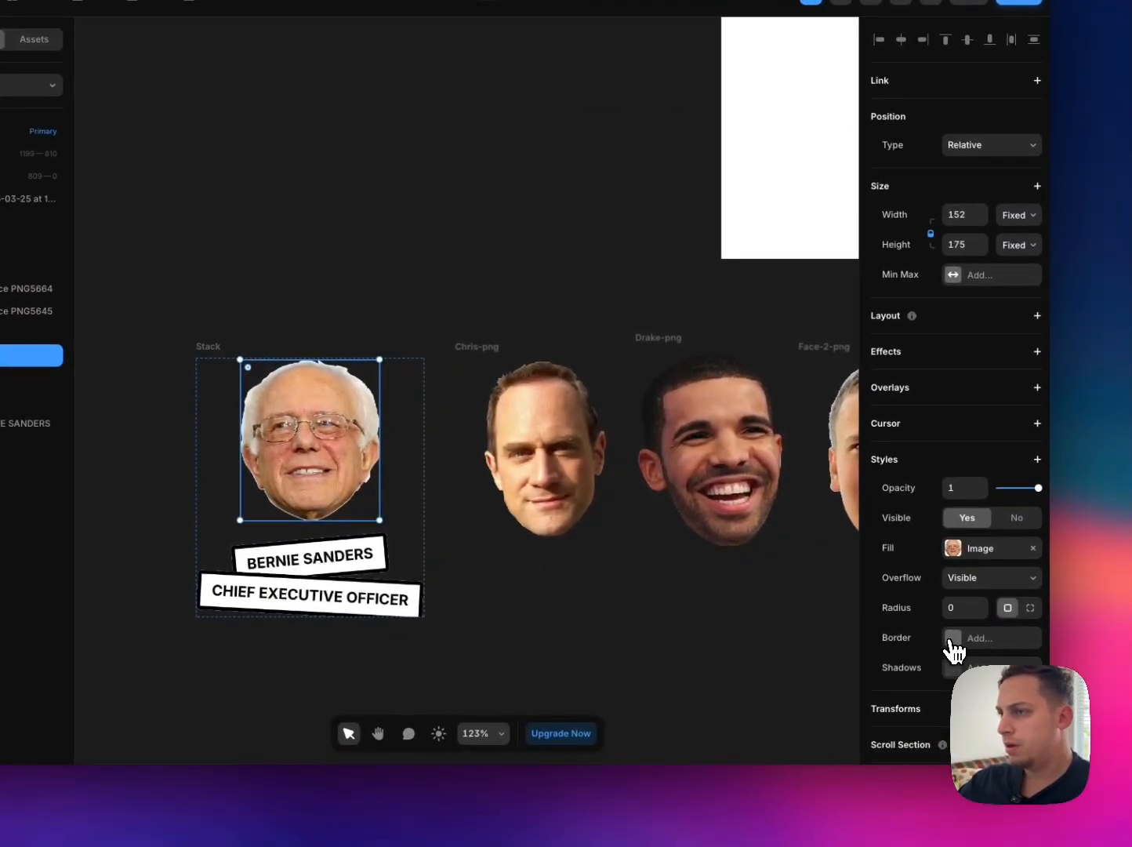
{"action": "left_click", "coordinate": [953, 638]}
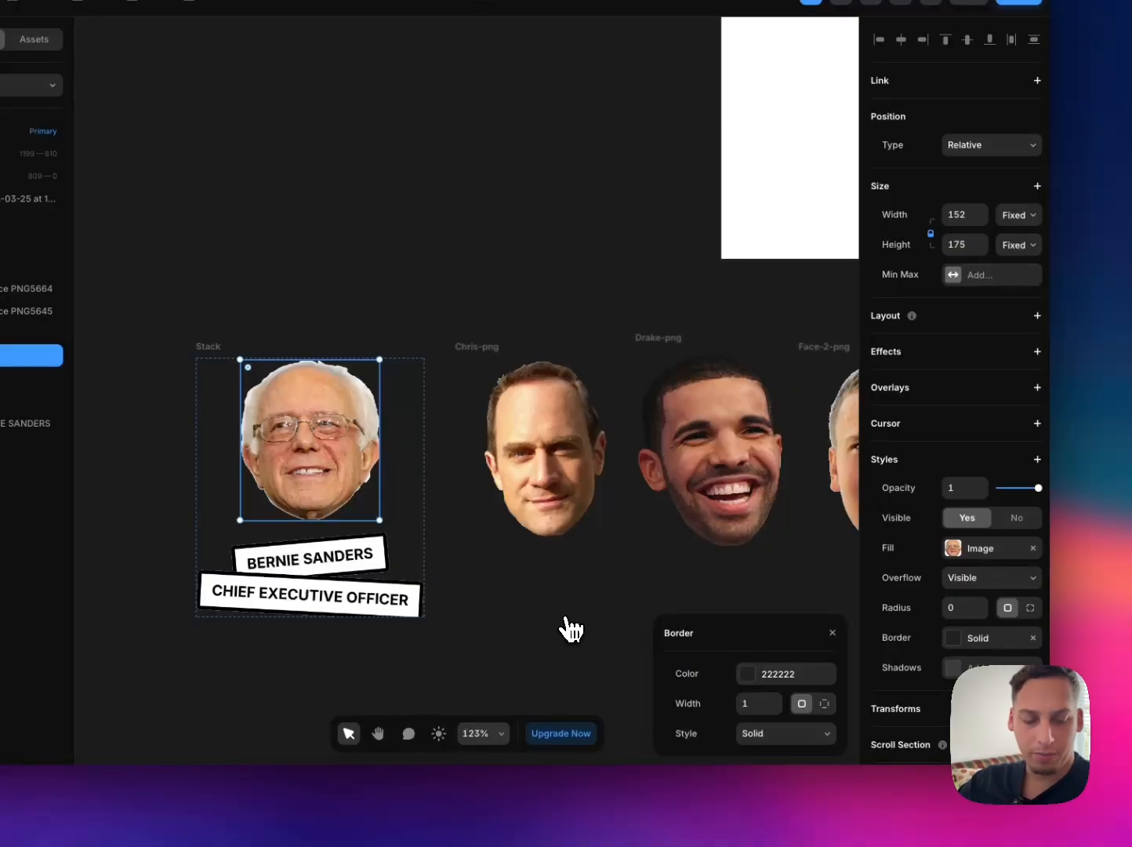
{"action": "key", "text": "super+z"}
{"action": "scroll", "coordinate": [486, 541], "scroll_direction": "down", "scroll_amount": 1}
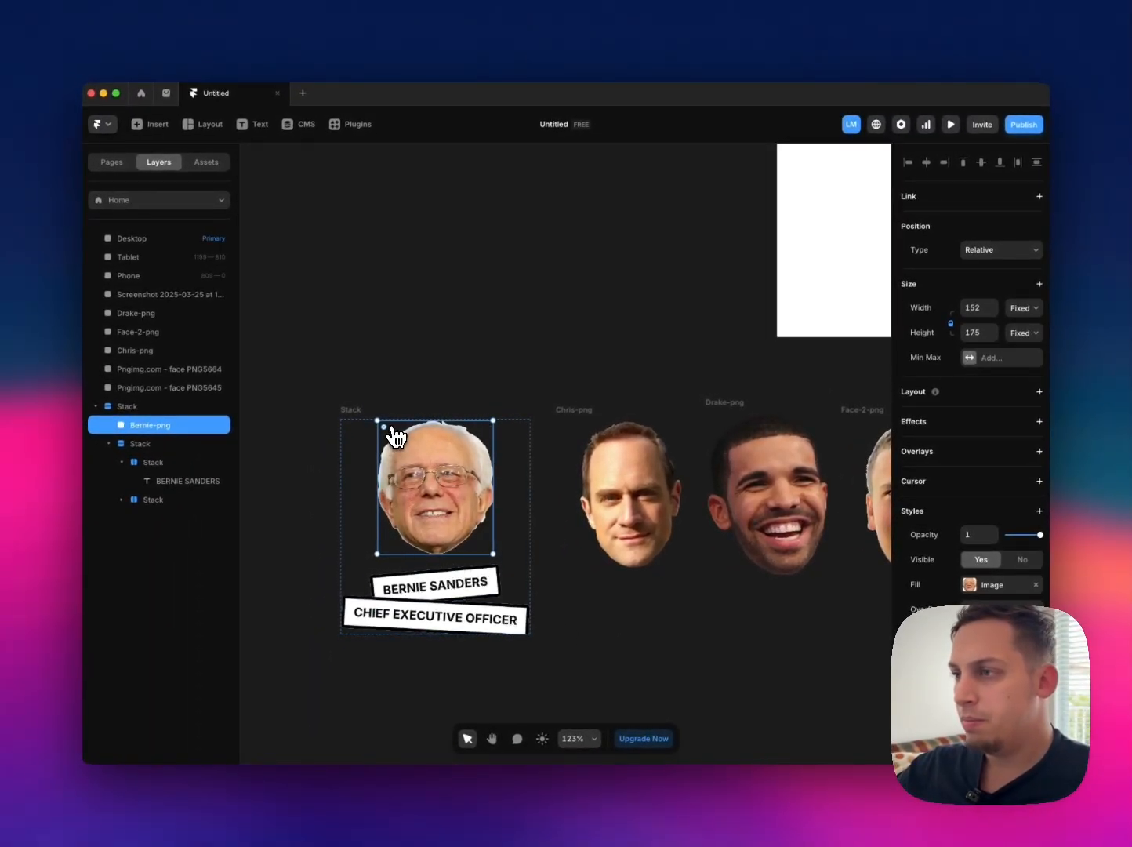
{"action": "left_click", "coordinate": [337, 466]}
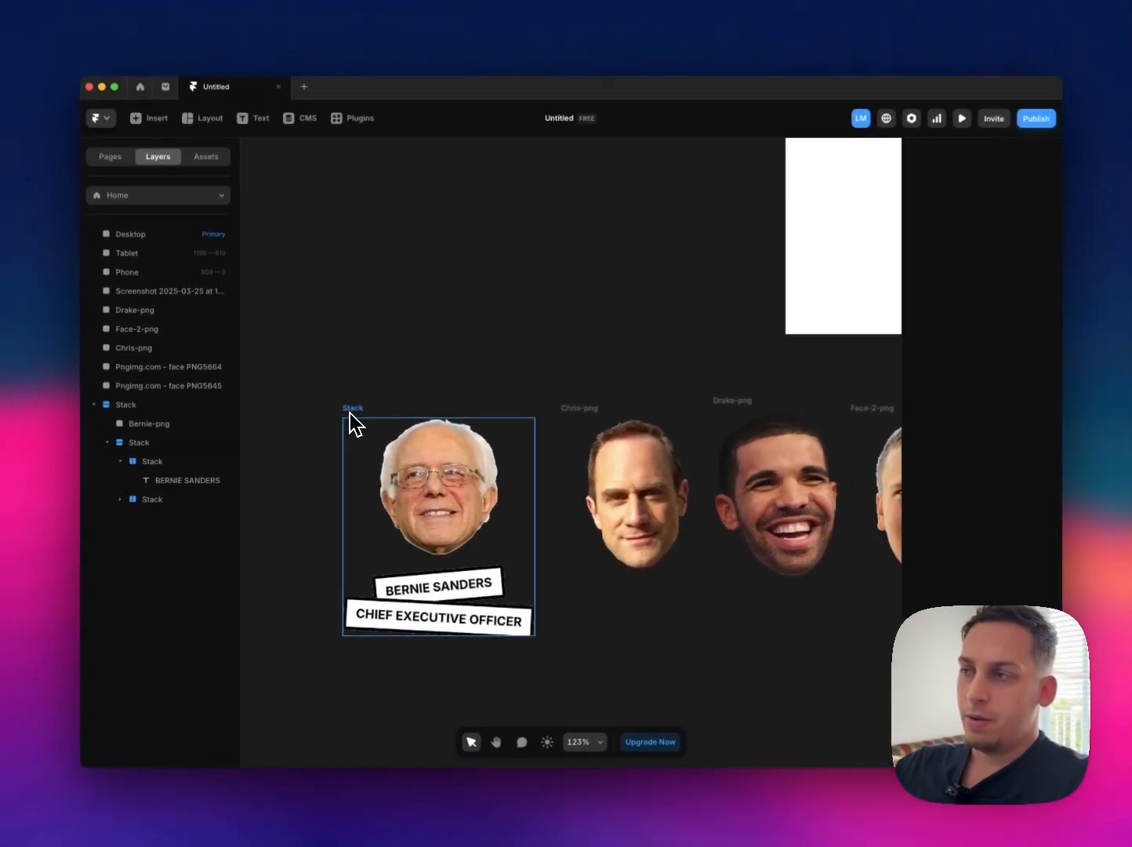
Step: Rename the outer stack that holds the Bernie portrait and labels as Card
{"action": "scroll", "coordinate": [375, 408], "scroll_direction": "right", "scroll_amount": 3}
{"action": "scroll", "coordinate": [396, 399], "scroll_direction": "left", "scroll_amount": 3}
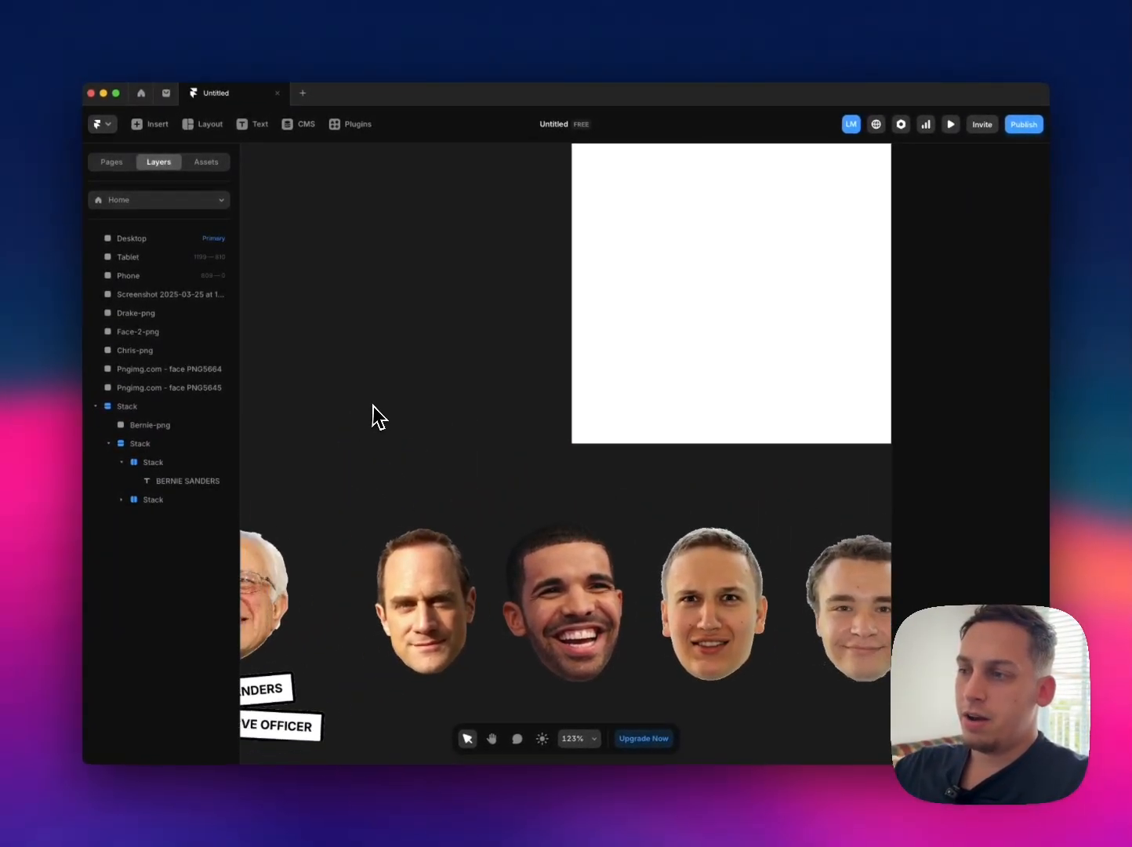
{"action": "scroll", "coordinate": [408, 395], "scroll_direction": "up", "scroll_amount": 9}
{"action": "scroll", "coordinate": [391, 408], "scroll_direction": "left", "scroll_amount": 3}
{"action": "scroll", "coordinate": [440, 406], "scroll_direction": "down", "scroll_amount": 9}
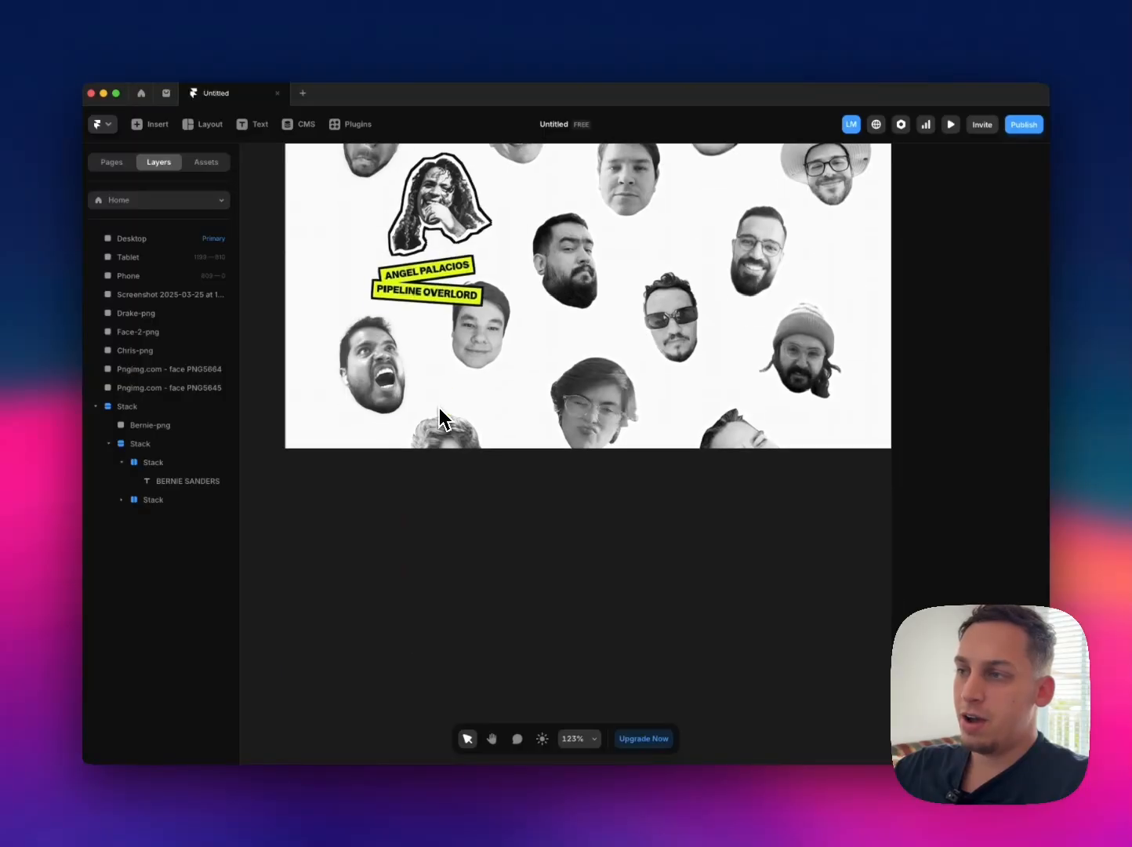
{"action": "scroll", "coordinate": [439, 406], "scroll_direction": "down", "scroll_amount": 3}
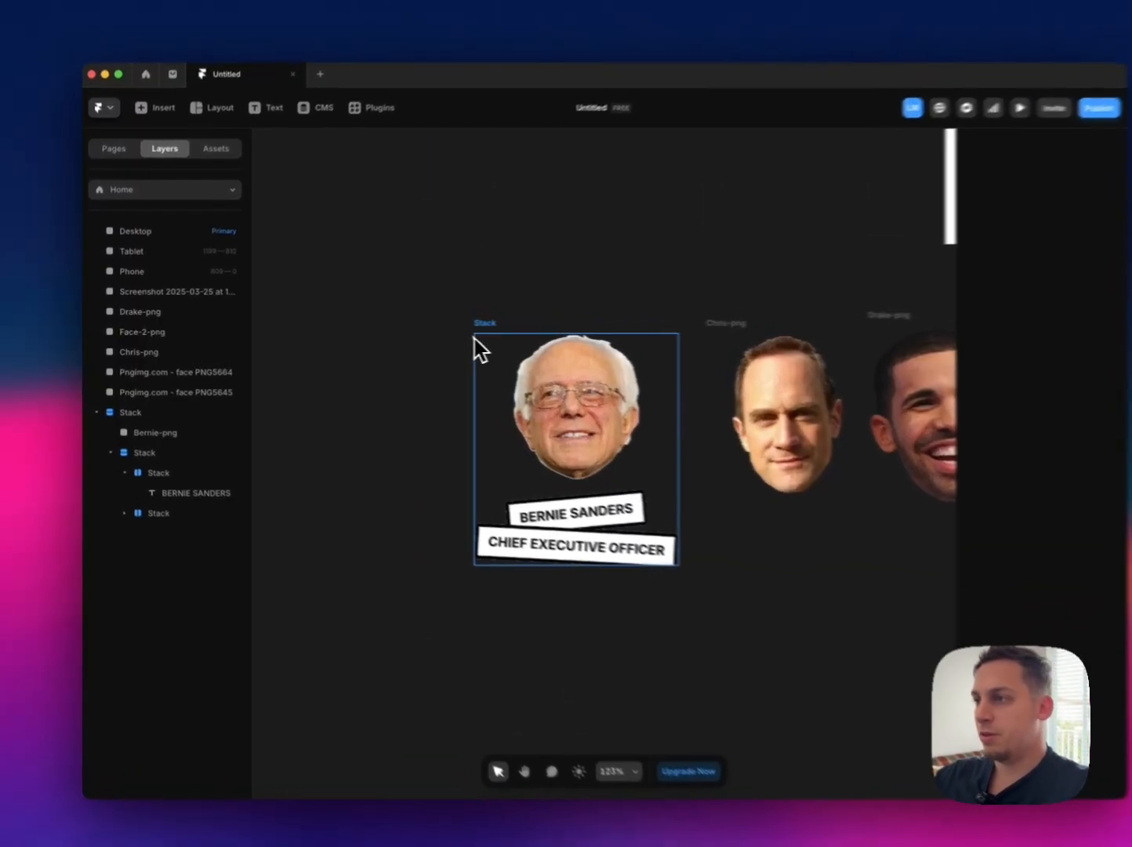
{"action": "left_click", "coordinate": [454, 325]}
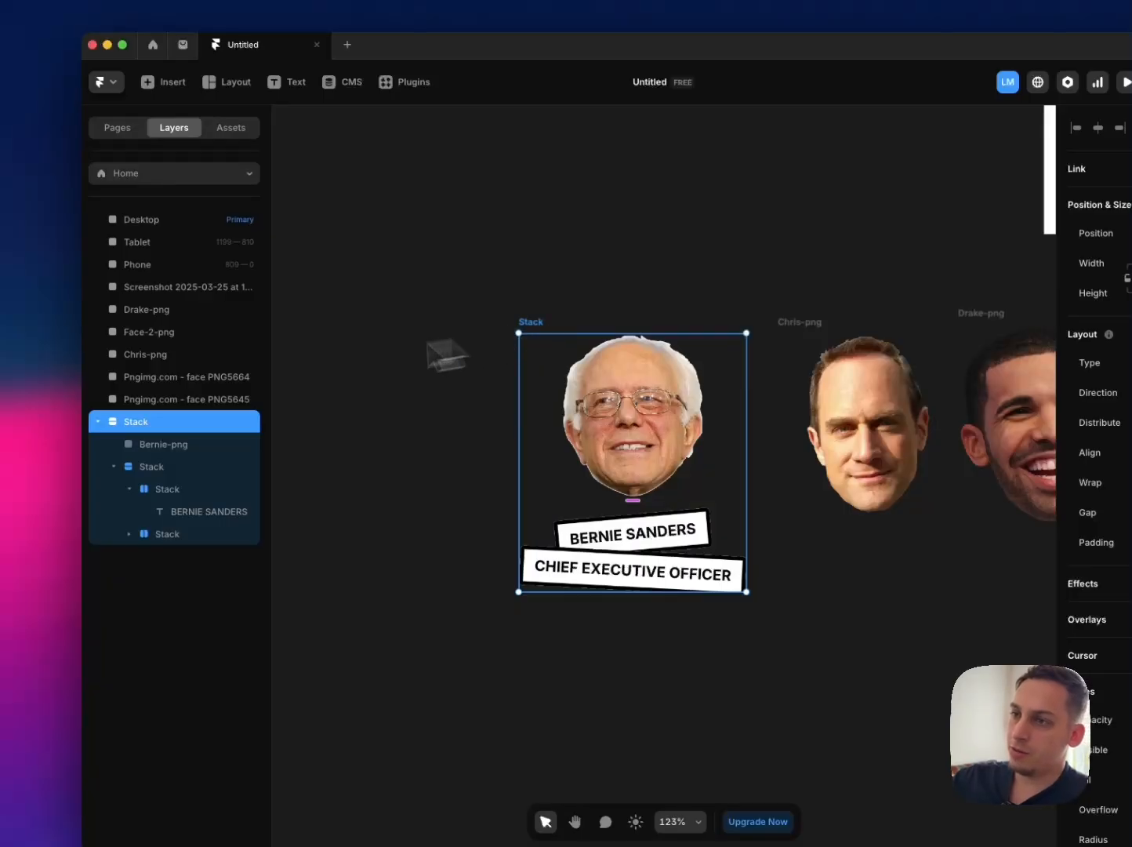
{"action": "left_click", "coordinate": [134, 421]}
{"action": "type", "text": "Ca"}
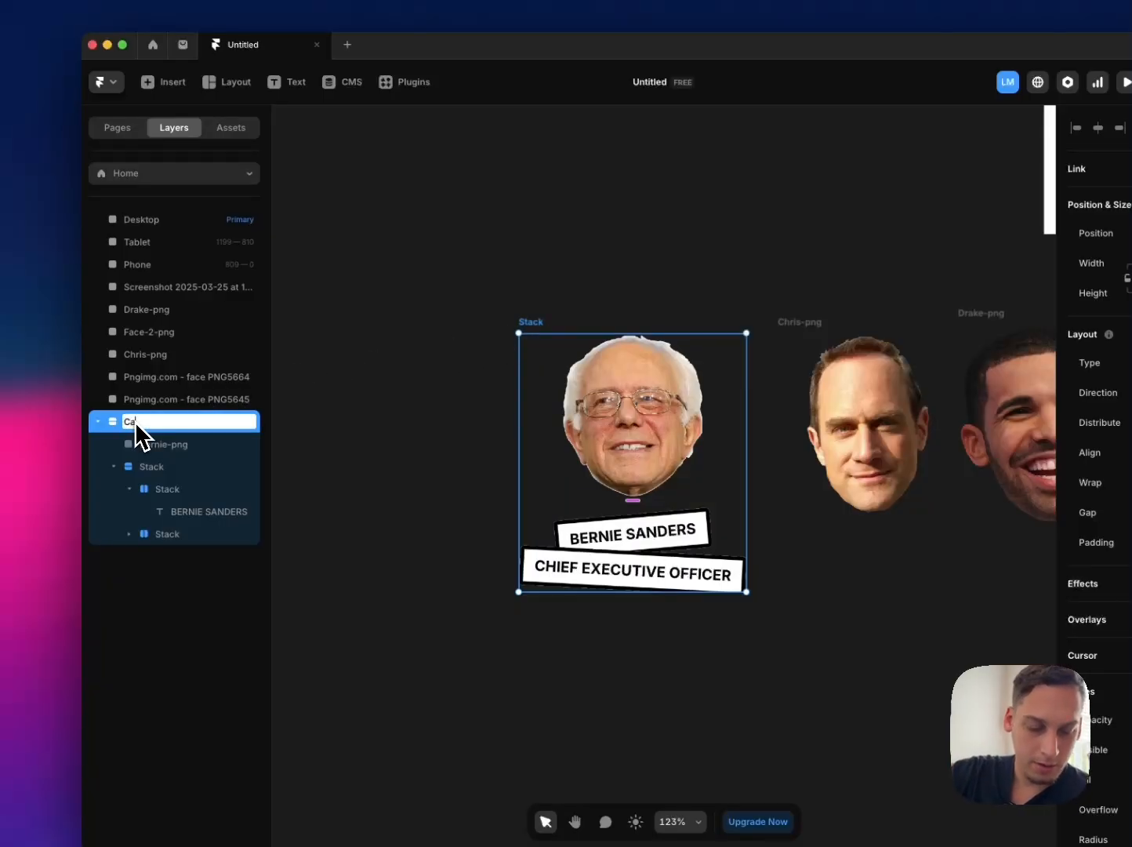
{"action": "type", "text": "rd"}
{"action": "key", "text": "Return"}
Step: Create a component named Bernie from the Card stack
{"action": "right_click", "coordinate": [156, 444]}
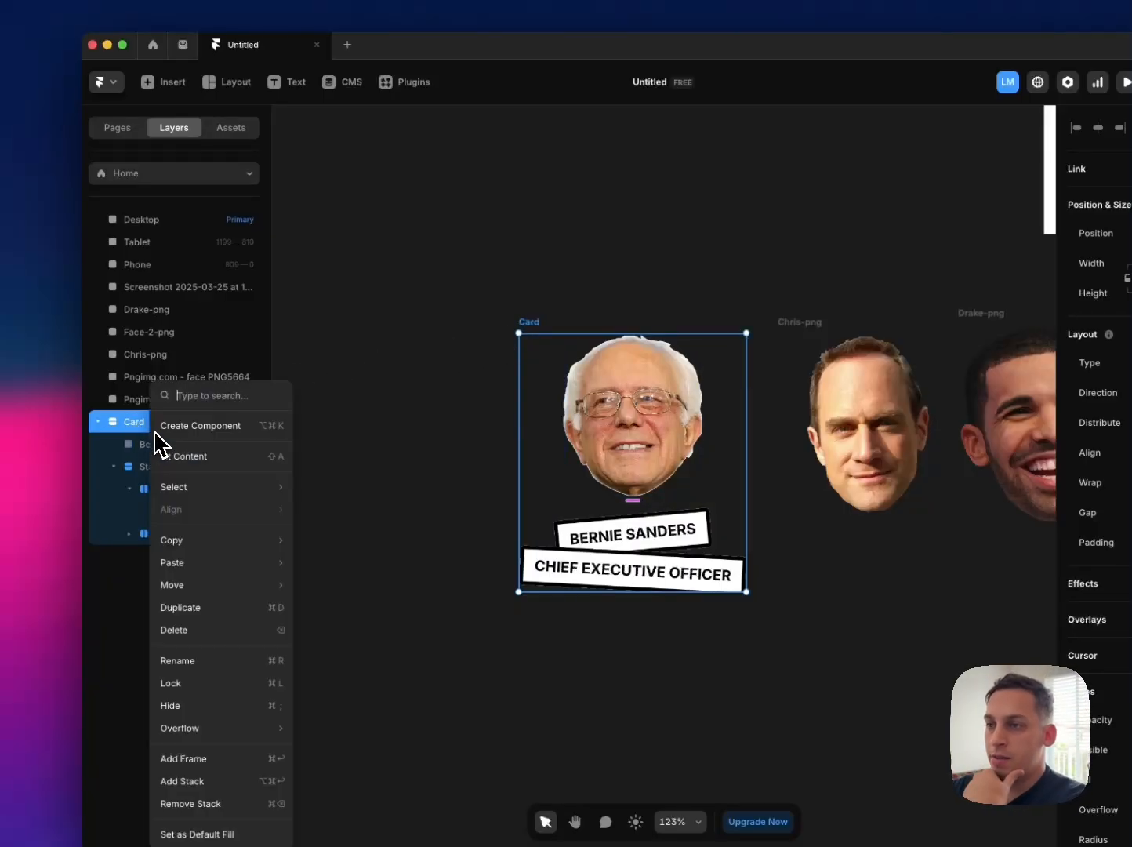
{"action": "left_click", "coordinate": [226, 427]}
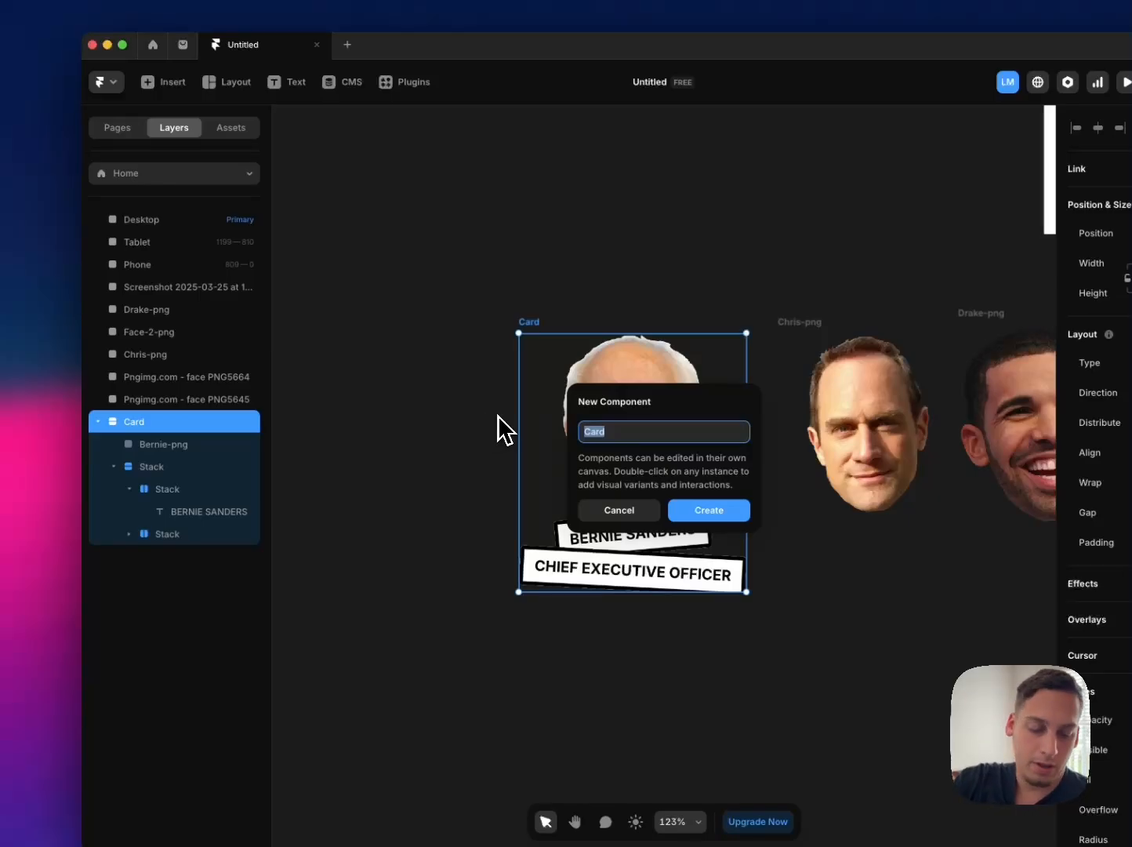
{"action": "type", "text": "Bernie"}
{"action": "key", "text": "Return"}
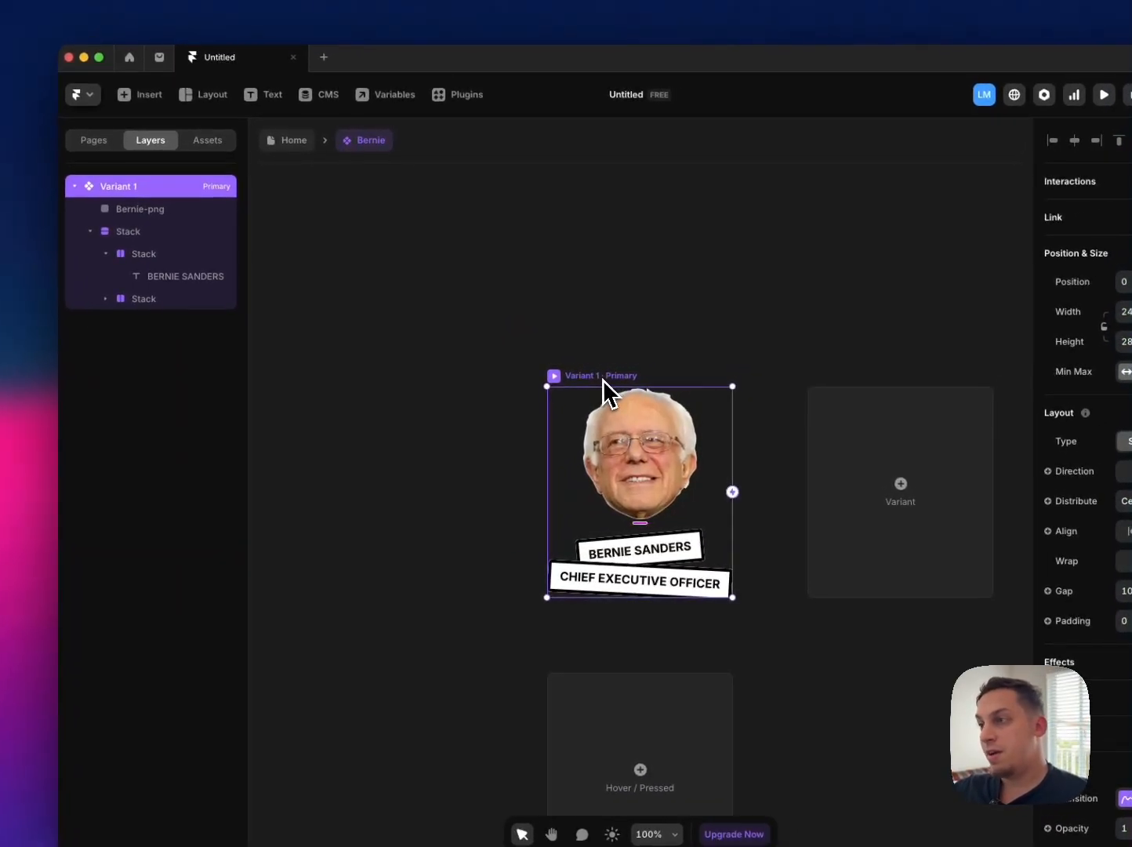
Step: Rename the component's Variant 1 as Neutral and add a hover variant to it
{"action": "double_click", "coordinate": [114, 188]}
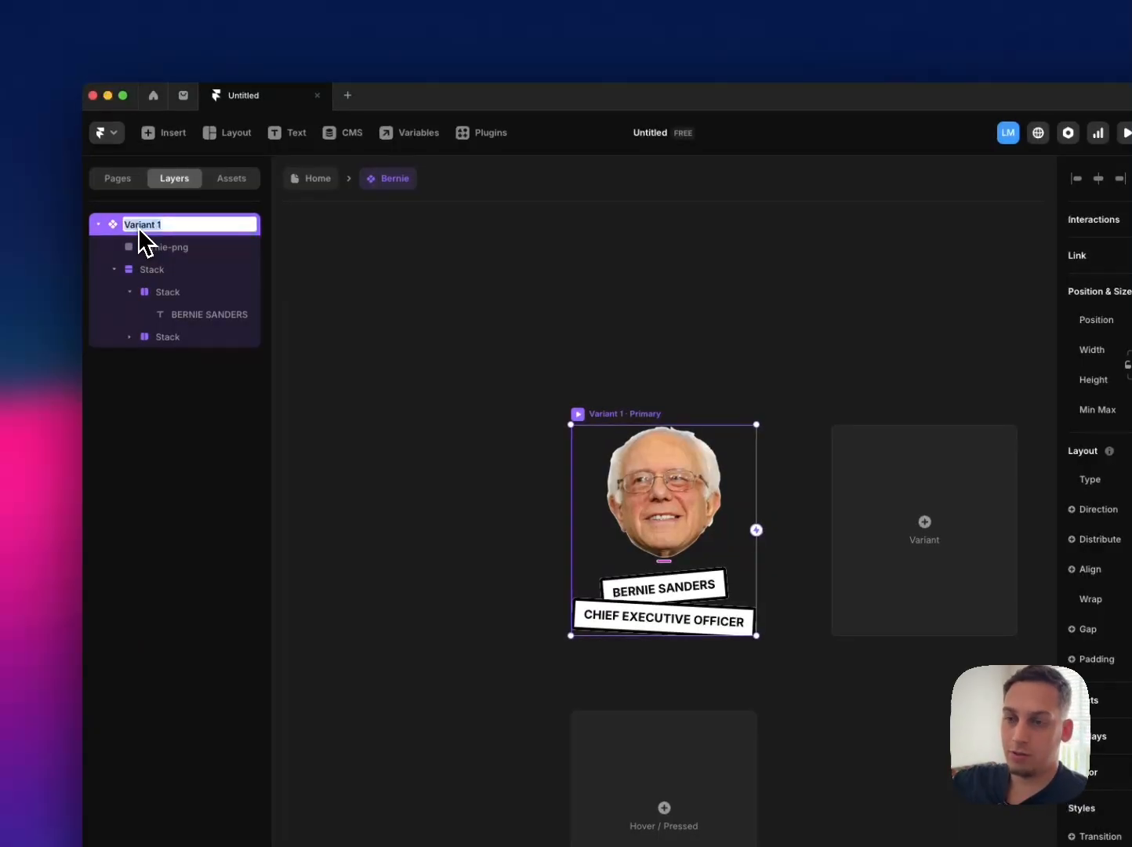
{"action": "type", "text": "Neutral"}
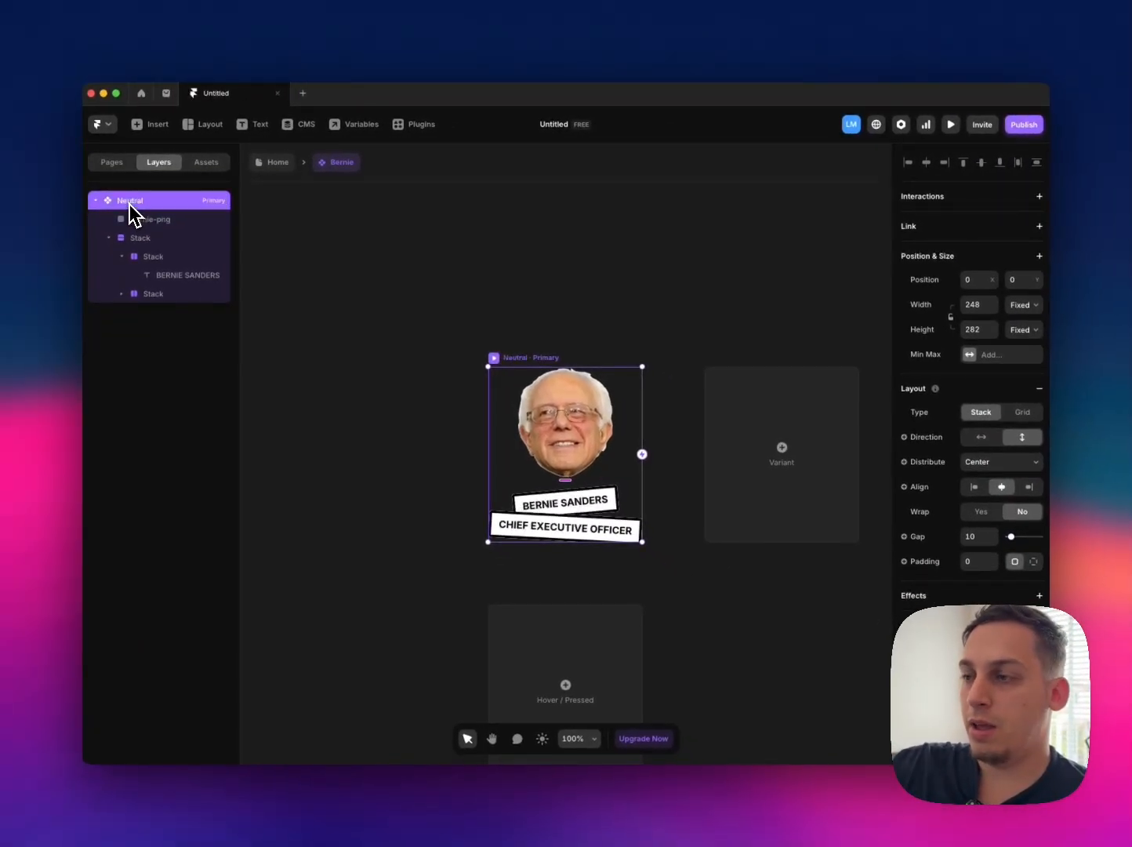
{"action": "left_click", "coordinate": [568, 651]}
{"action": "left_click", "coordinate": [577, 651]}
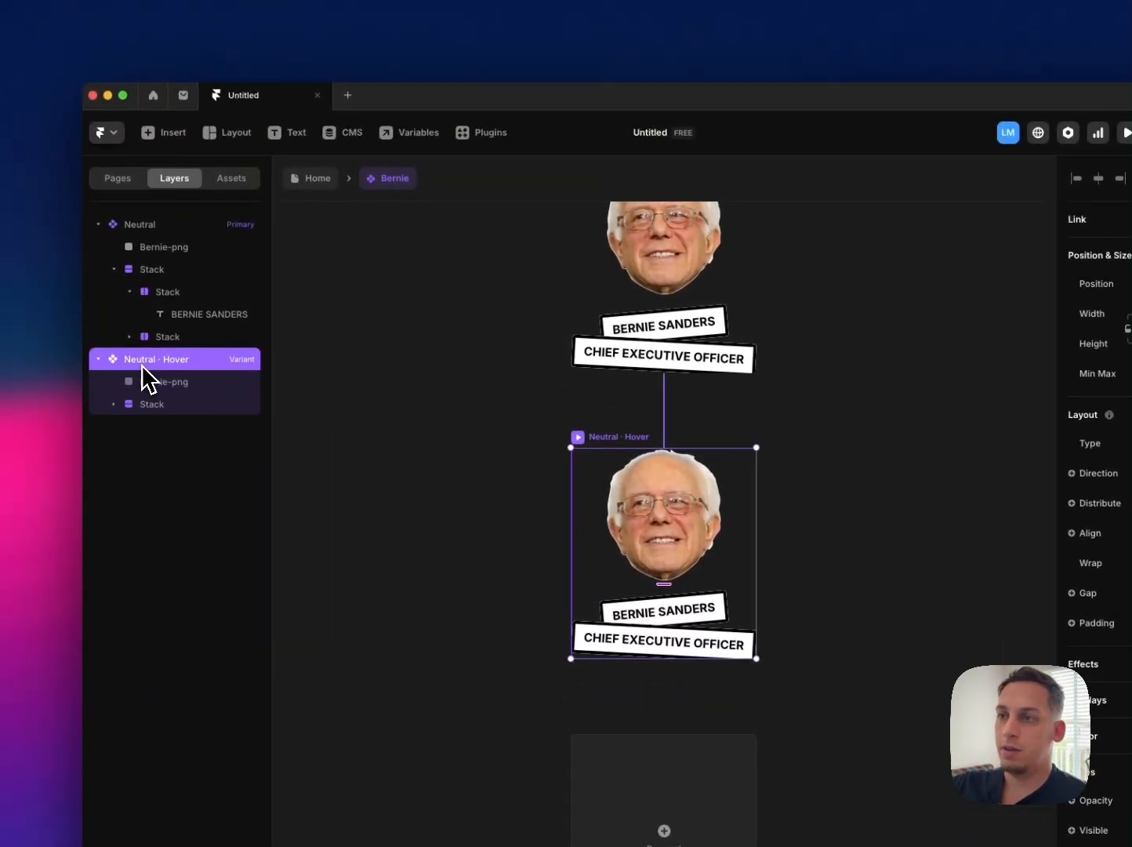
{"action": "left_click", "coordinate": [310, 407]}
{"action": "key", "text": "super+p"}
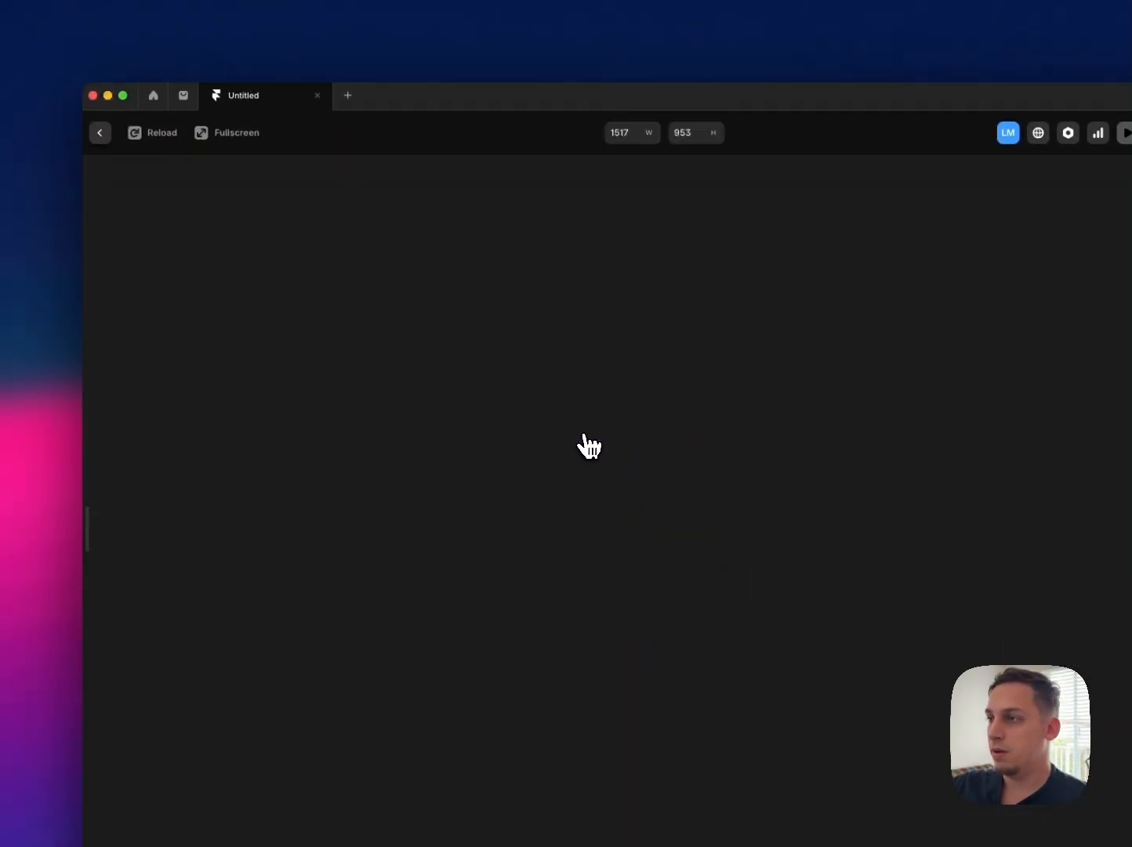
{"action": "key", "text": "Escape"}
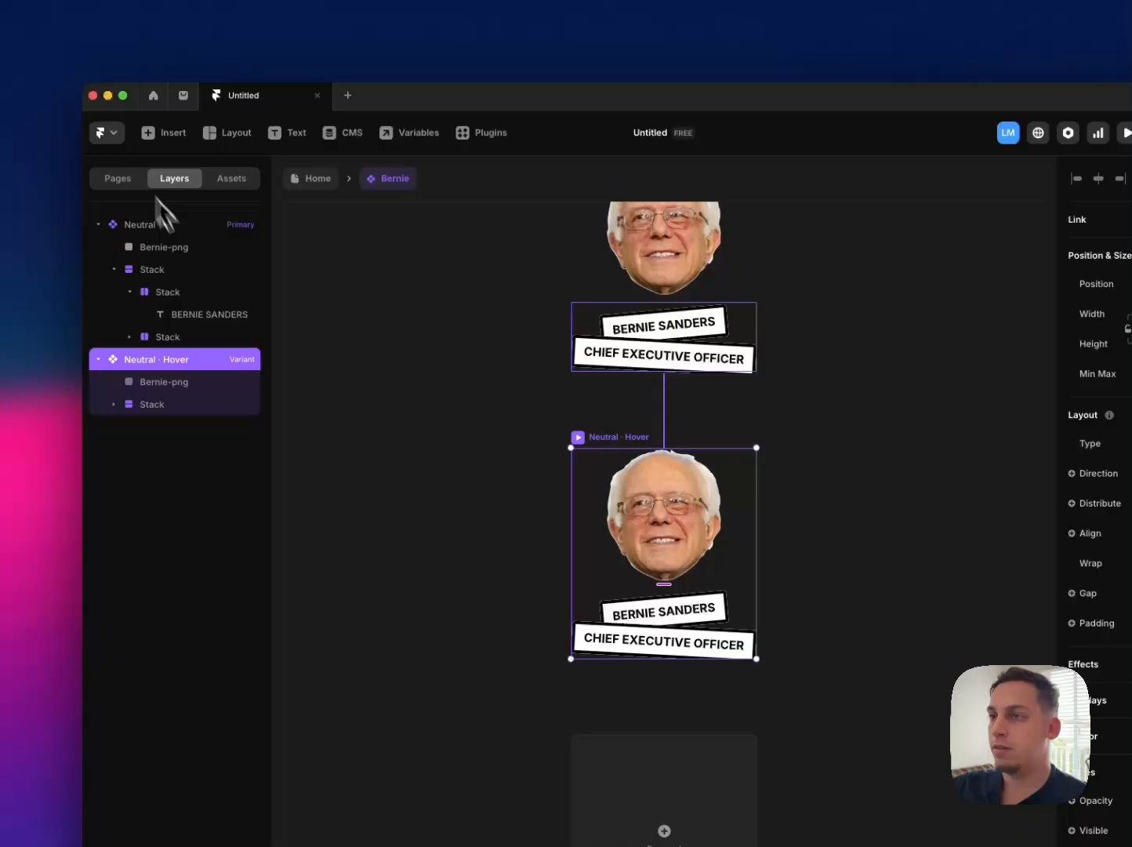
{"action": "right_click", "coordinate": [156, 361]}
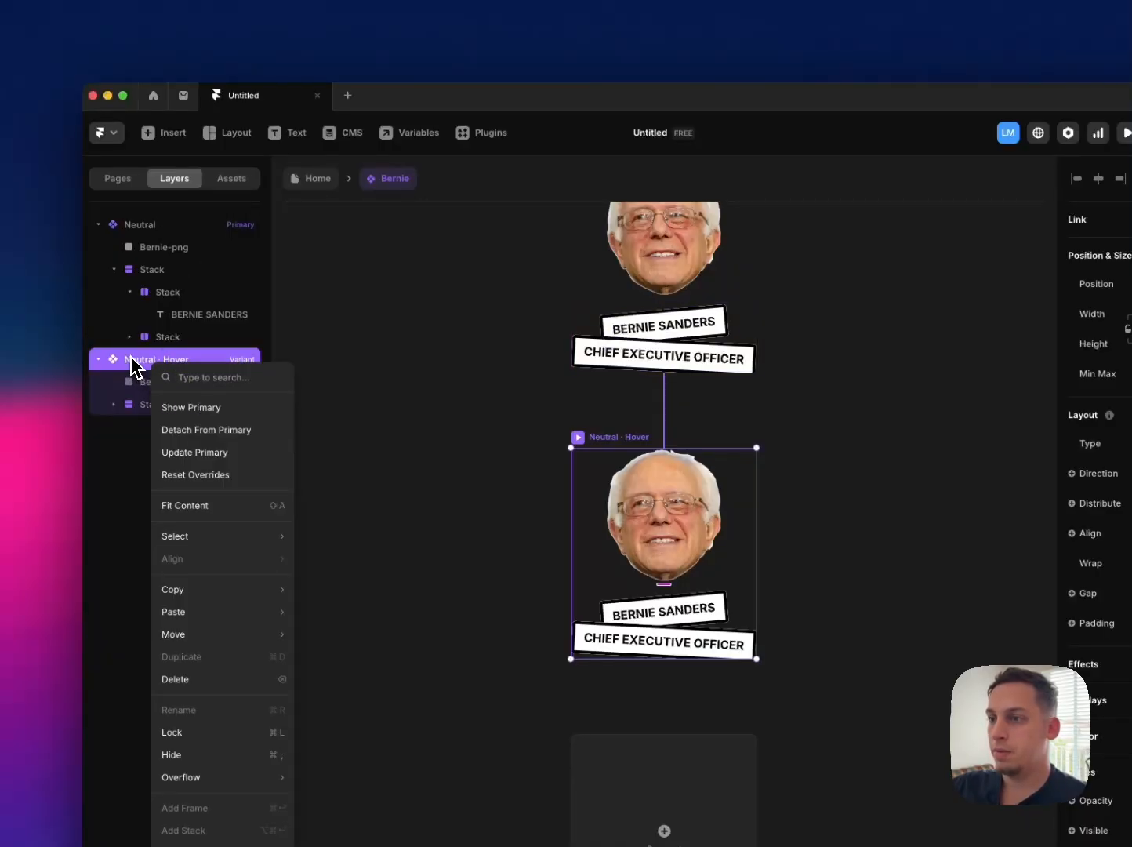
{"action": "left_click", "coordinate": [131, 358]}
{"action": "left_click", "coordinate": [442, 392]}
{"action": "scroll", "coordinate": [553, 410], "scroll_direction": "up", "scroll_amount": 2}
{"action": "double_click", "coordinate": [630, 610]}
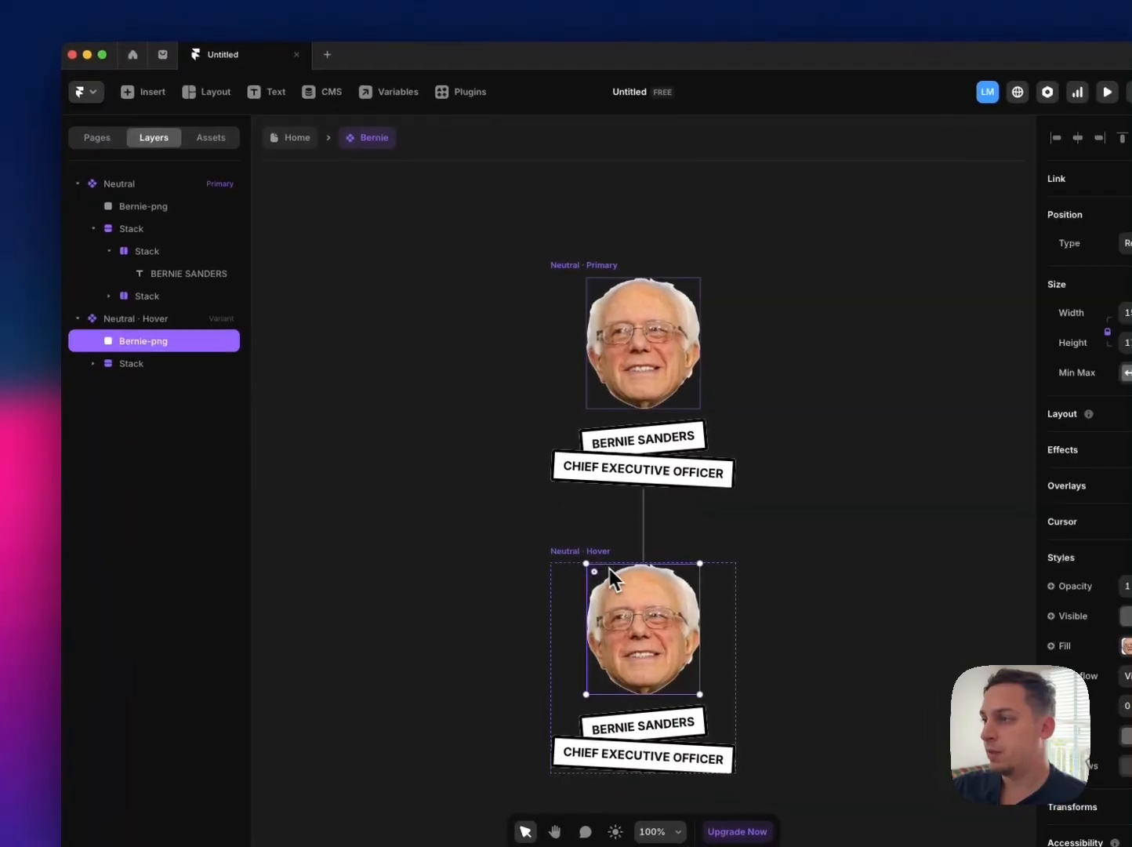
{"action": "left_click", "coordinate": [592, 553]}
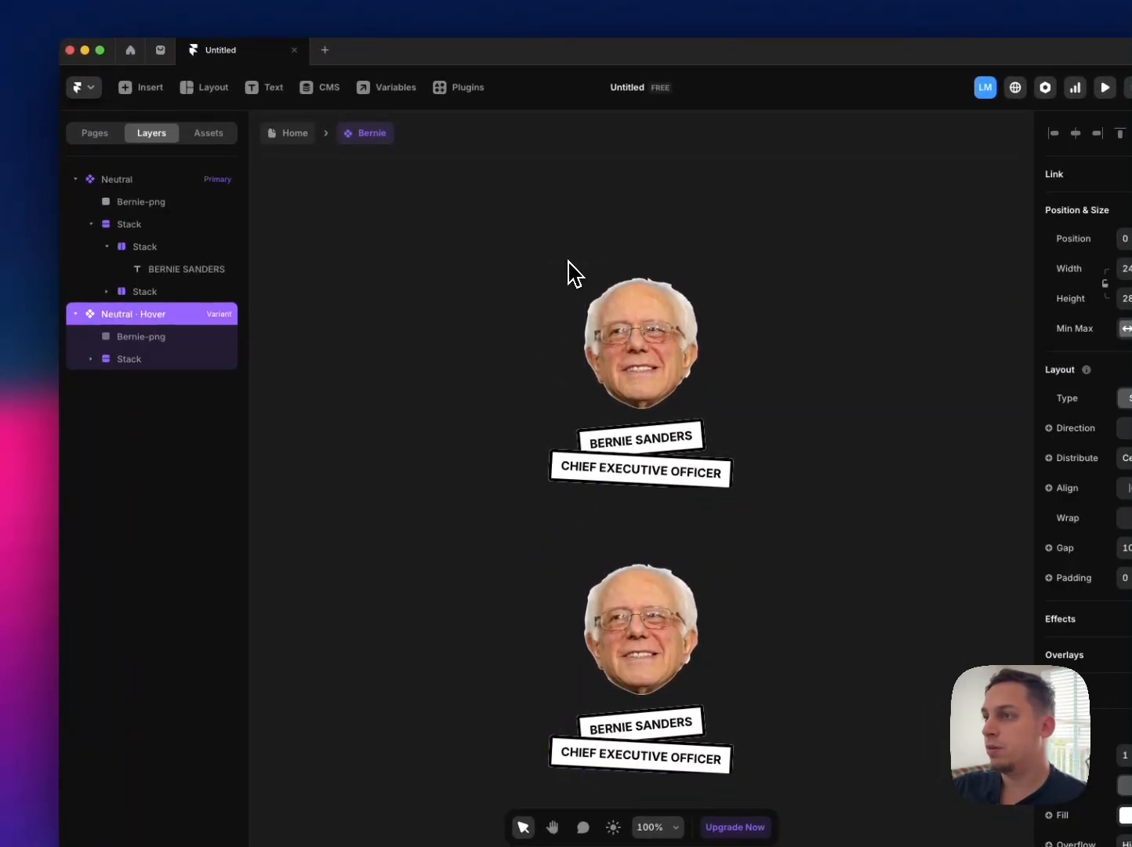
Step: Rename the Neutral variant as Primary
{"action": "left_click", "coordinate": [568, 271]}
{"action": "double_click", "coordinate": [118, 180]}
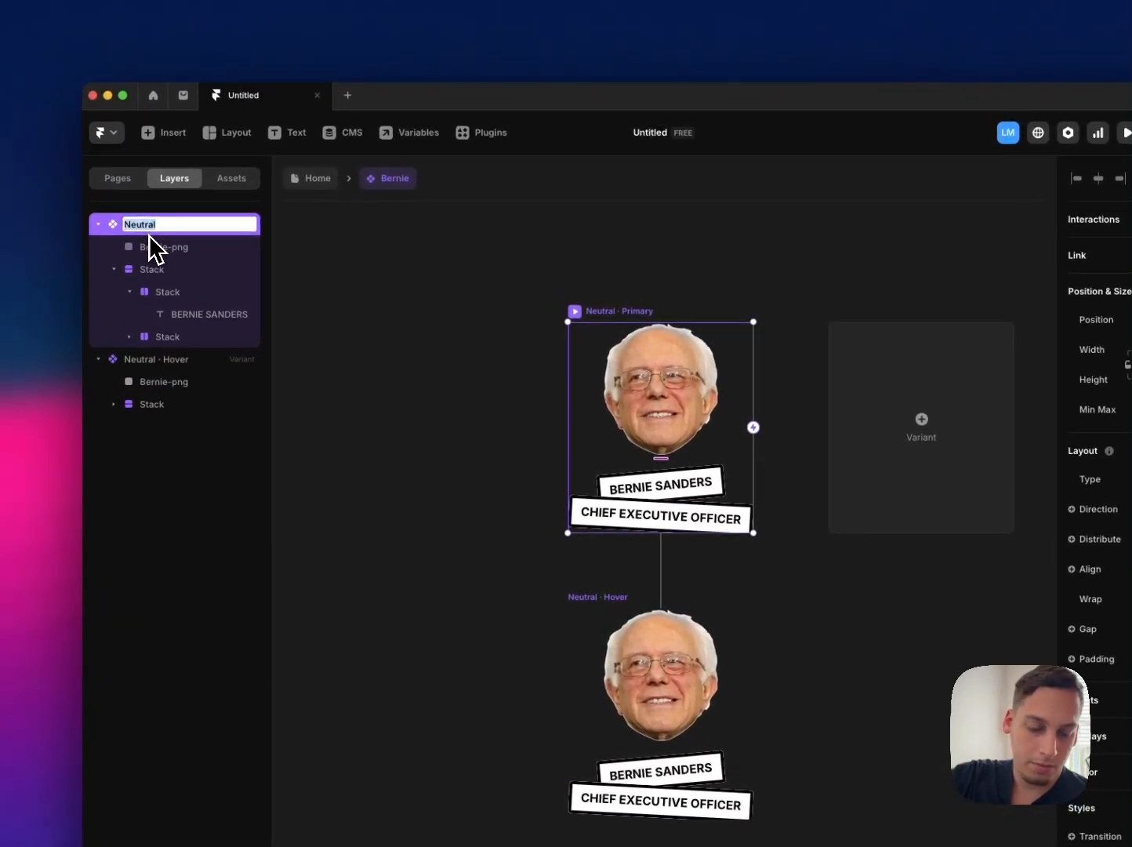
{"action": "key", "text": "Return"}
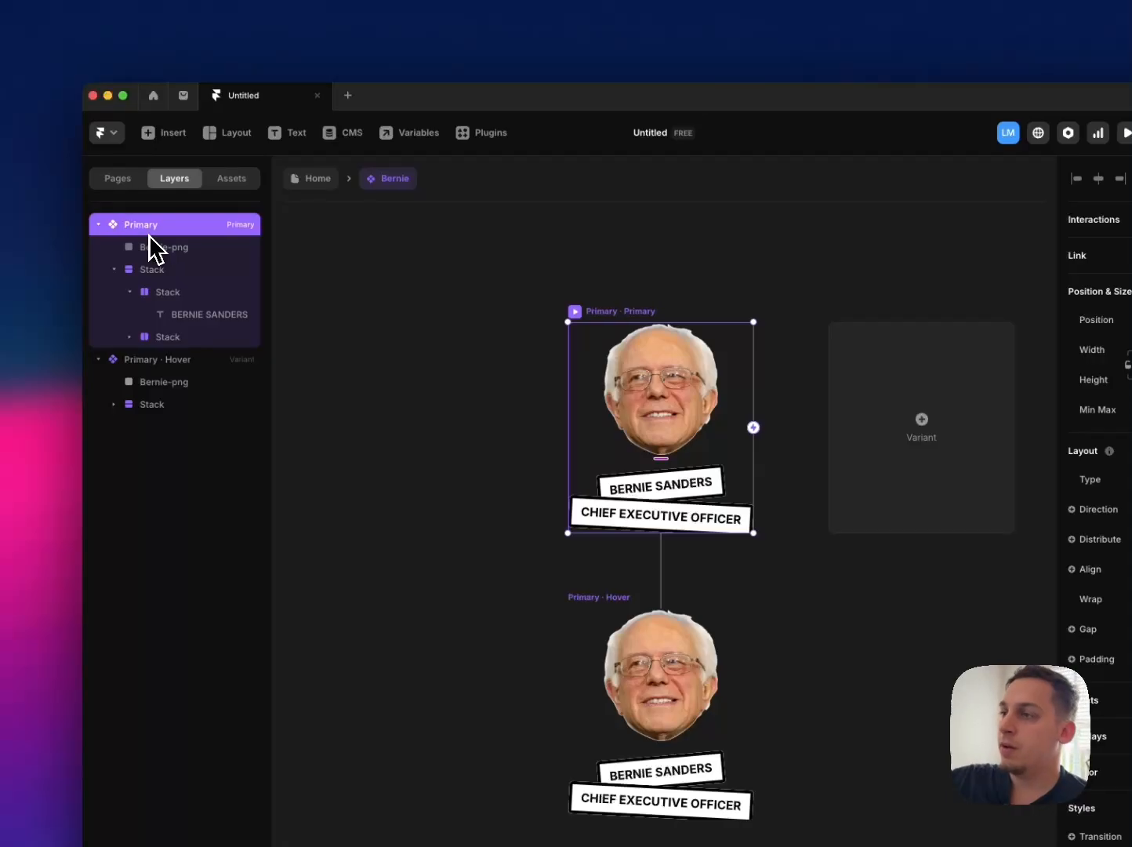
Step: Hide the name and role label stack in the primary variant by setting Visible to No
{"action": "left_click", "coordinate": [421, 315]}
{"action": "left_click", "coordinate": [604, 312]}
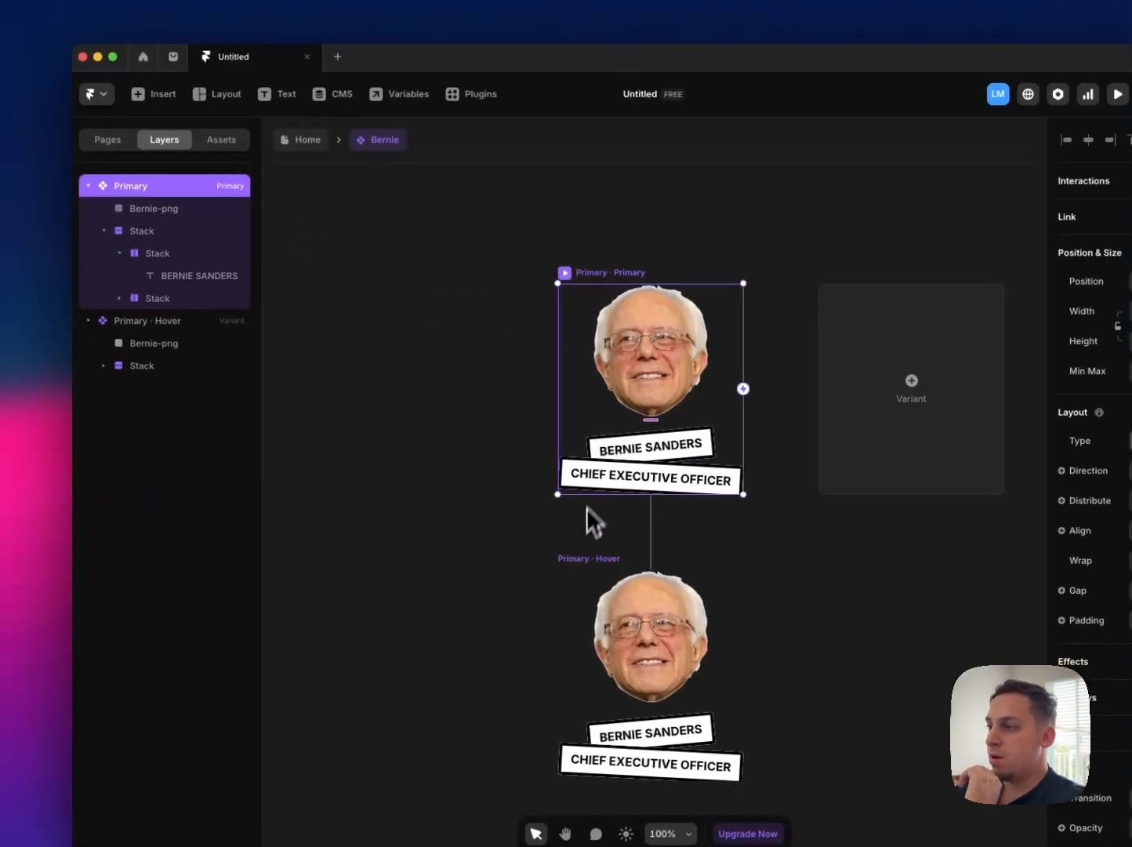
{"action": "left_click", "coordinate": [593, 596]}
{"action": "left_click", "coordinate": [584, 423]}
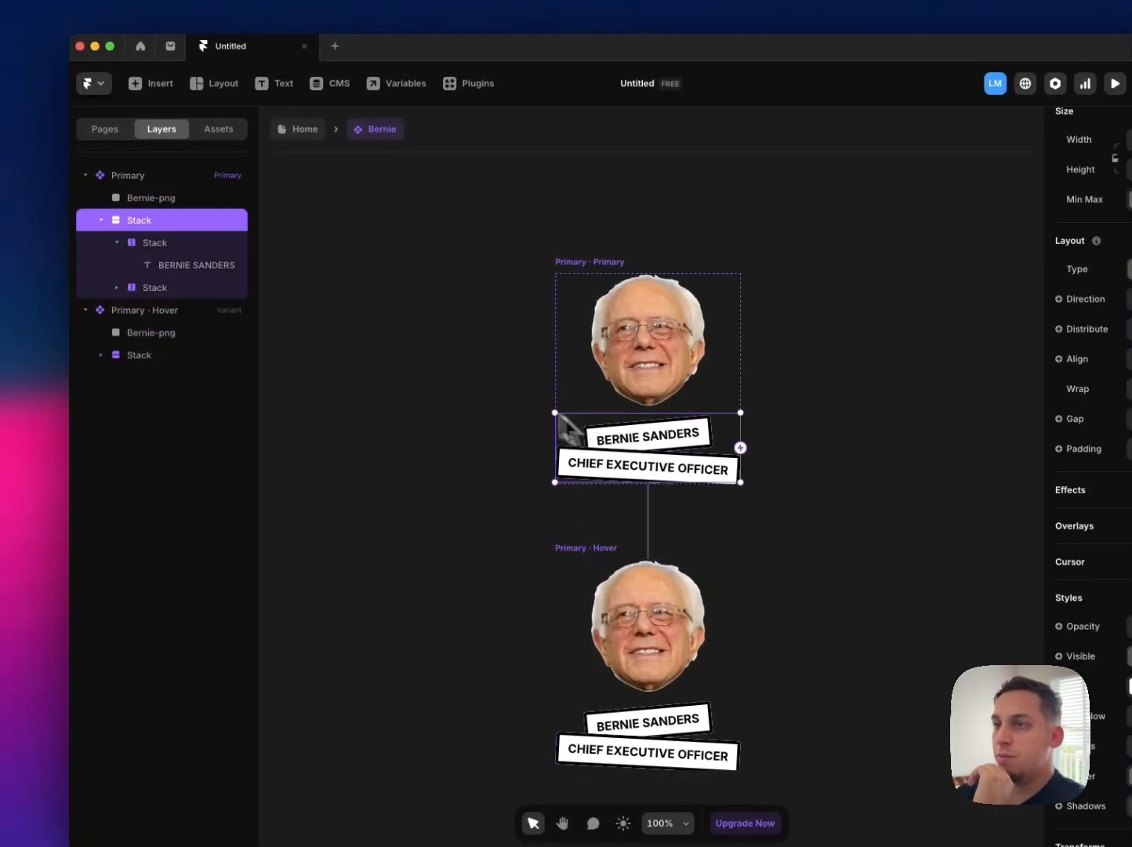
{"action": "left_click", "coordinate": [101, 220]}
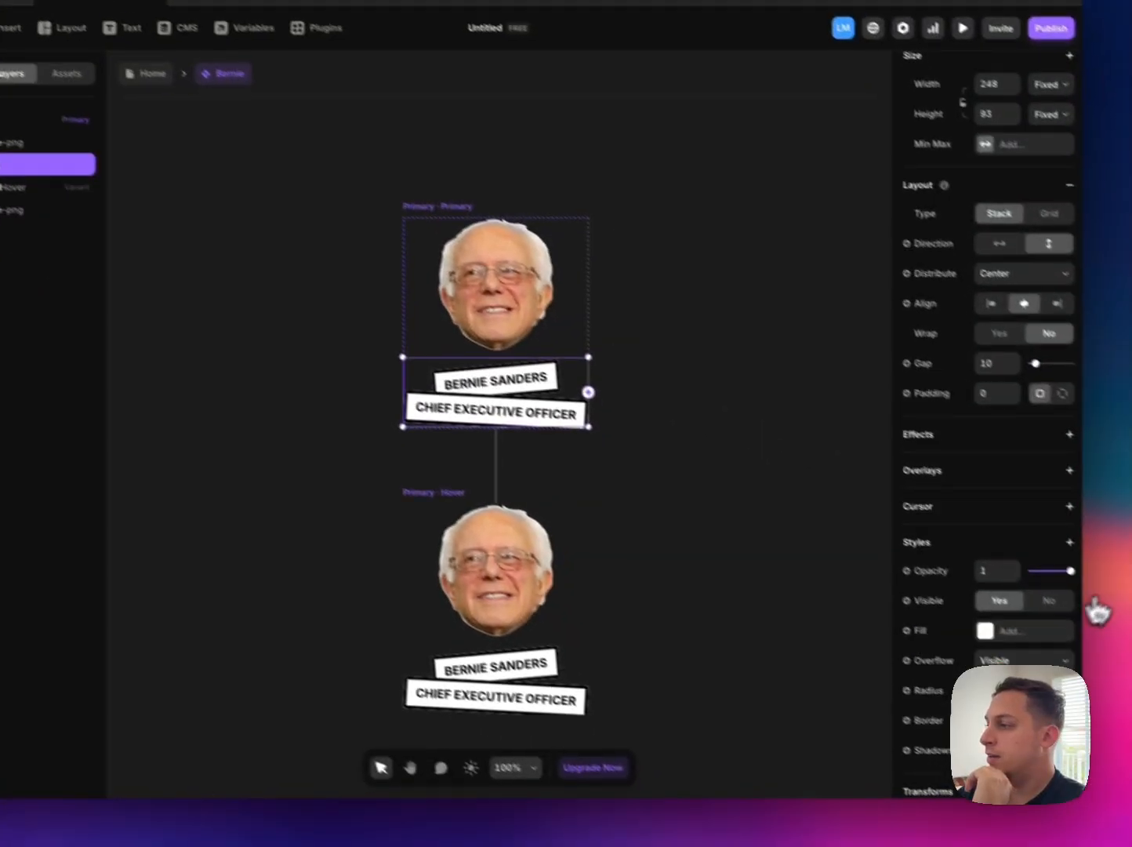
{"action": "left_click", "coordinate": [1022, 589]}
Step: Set the label stack's Visible option to Yes in the hover variant
{"action": "left_click", "coordinate": [392, 473]}
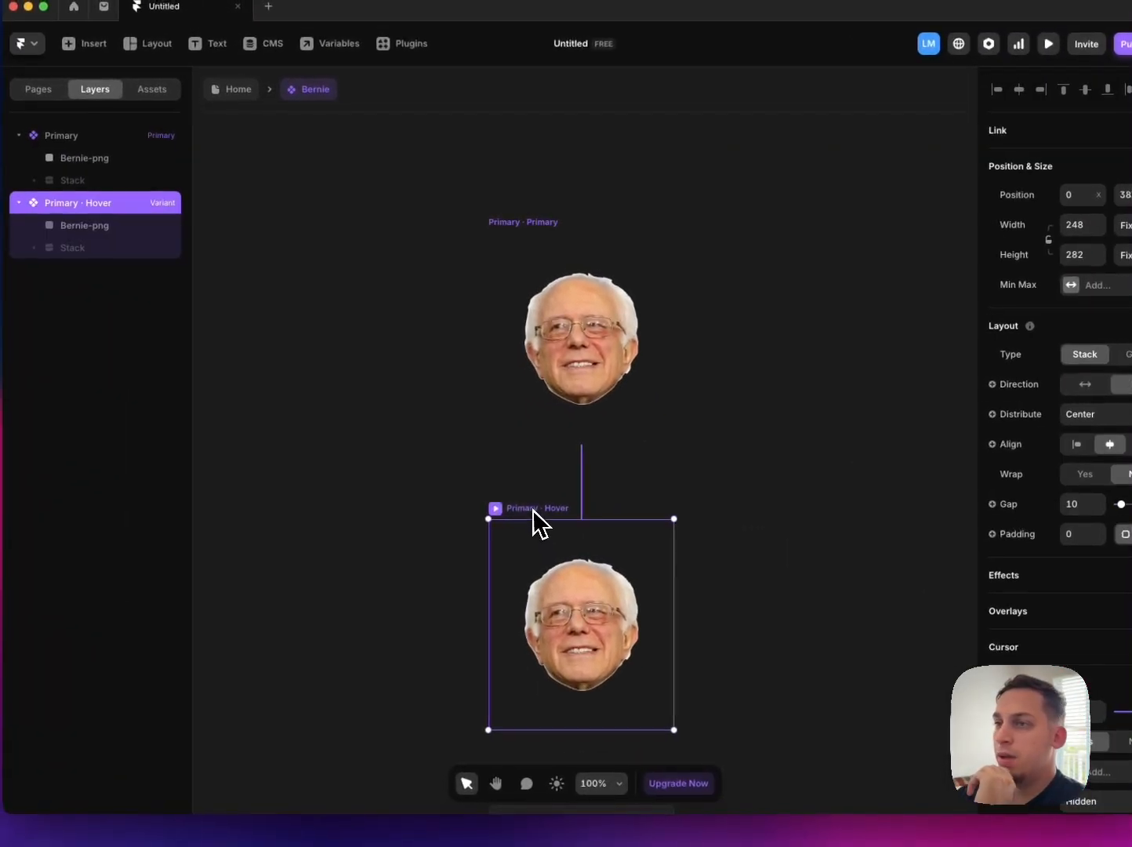
{"action": "left_click", "coordinate": [102, 268]}
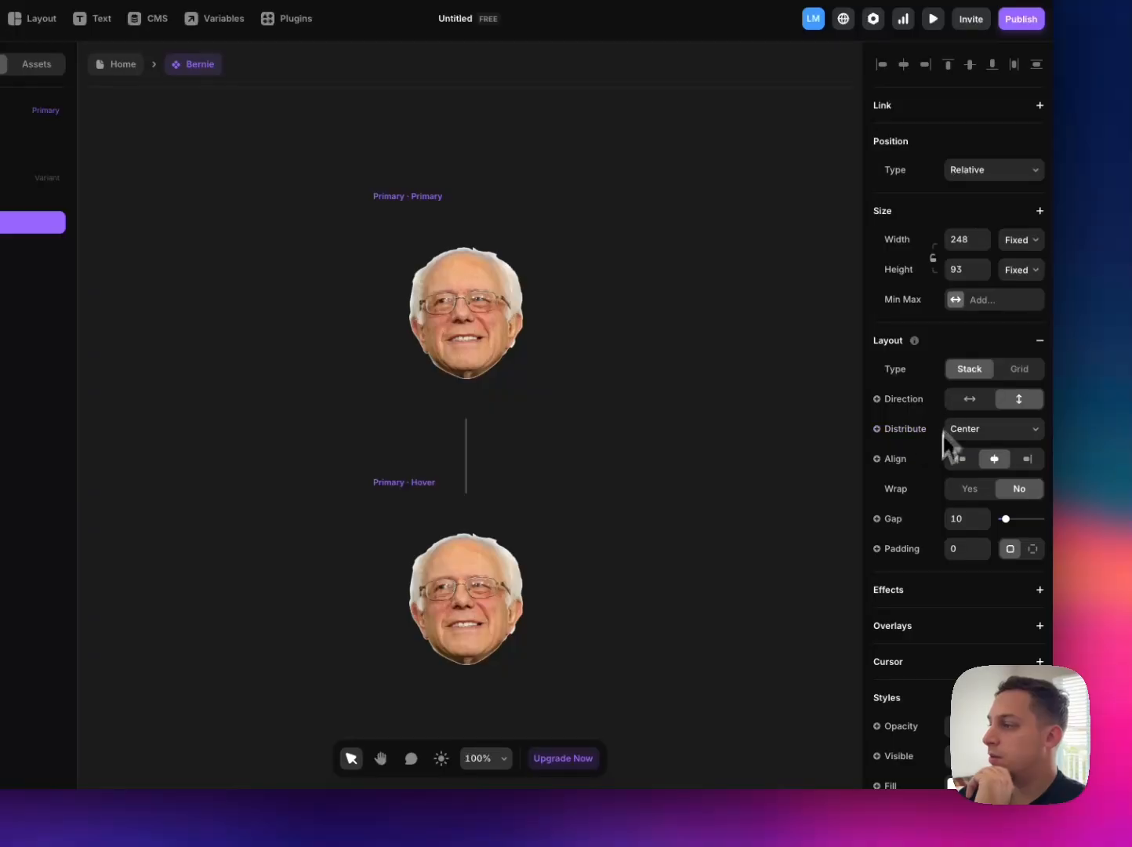
{"action": "scroll", "coordinate": [925, 535], "scroll_direction": "down", "scroll_amount": 3}
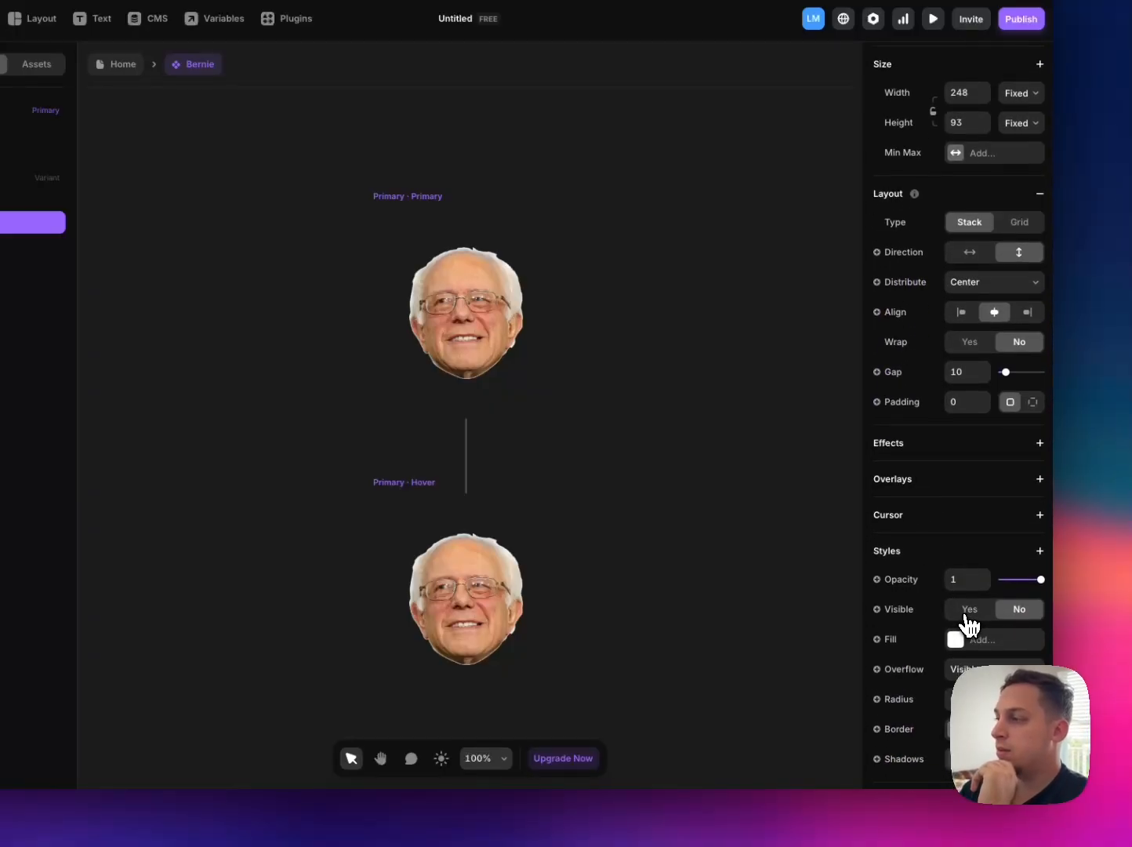
{"action": "left_click", "coordinate": [970, 609]}
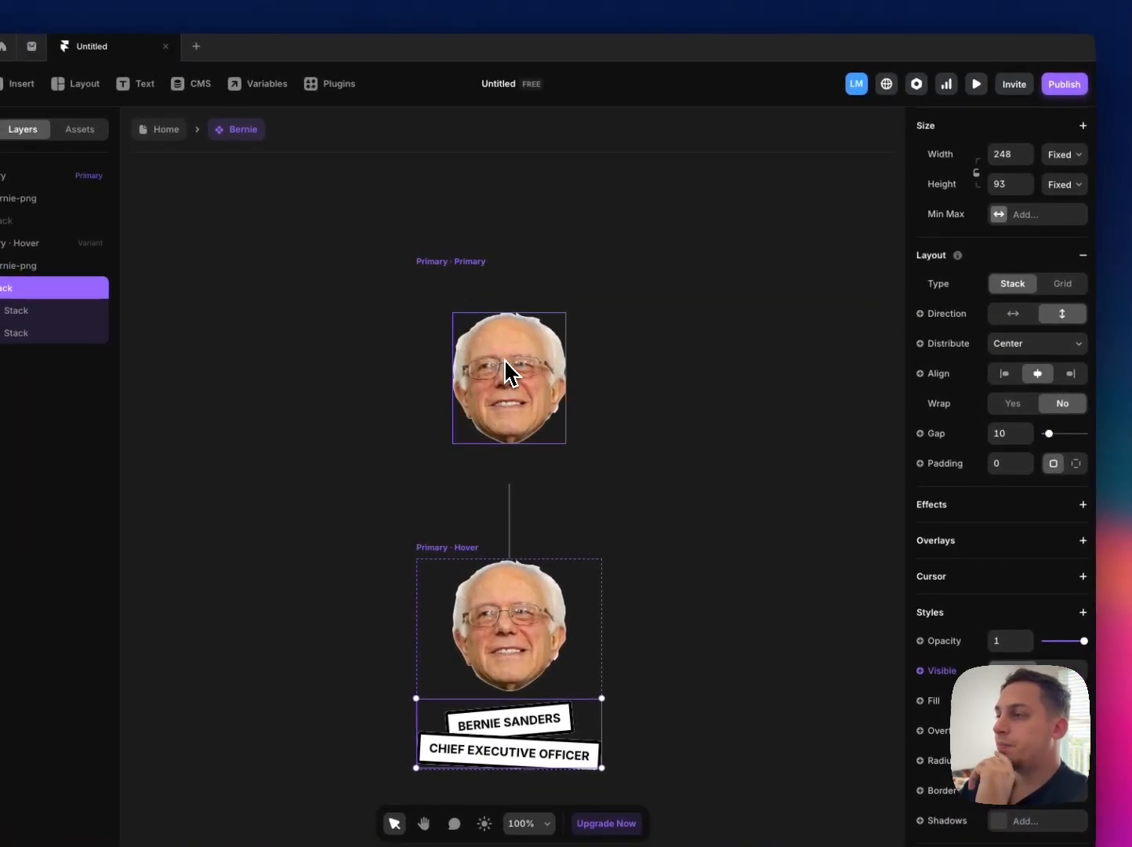
Step: Add a Saturate filter to the primary variant's portrait to make it black and white, and keep the hover variant's portrait in colour
{"action": "left_click", "coordinate": [505, 359]}
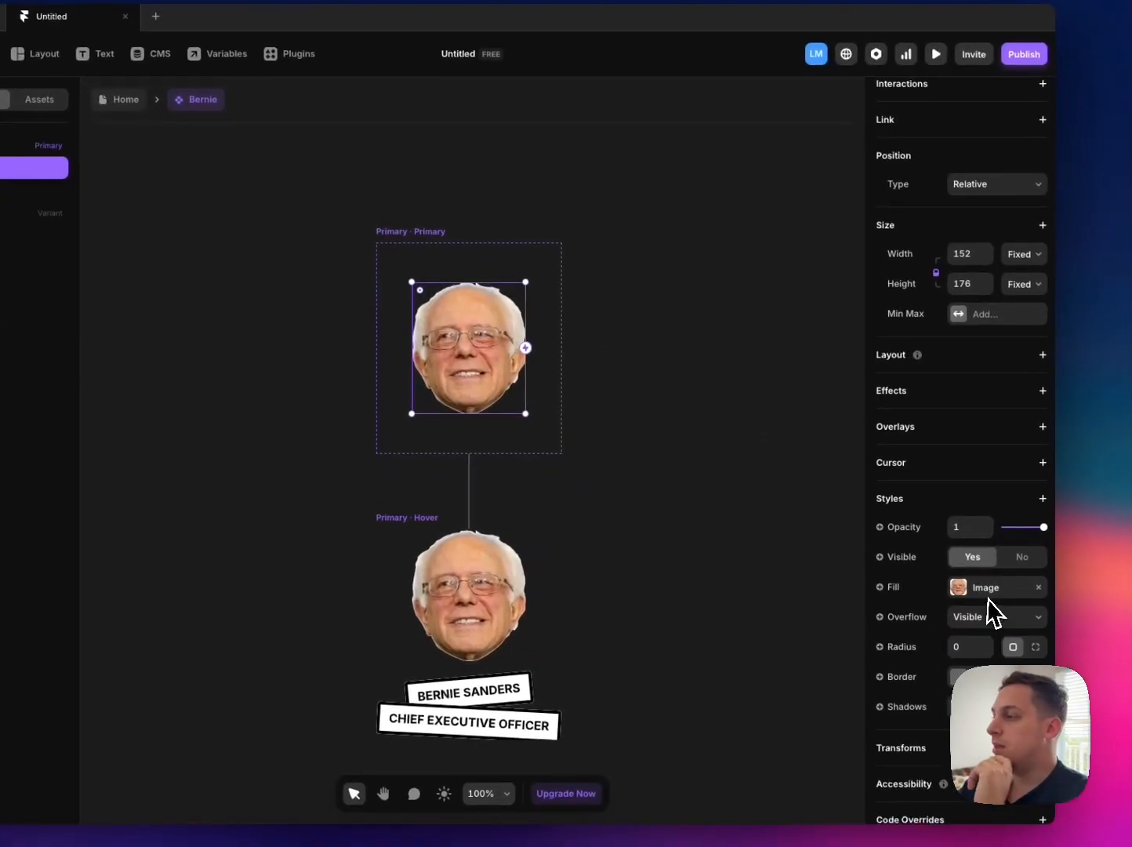
{"action": "left_click", "coordinate": [1042, 499]}
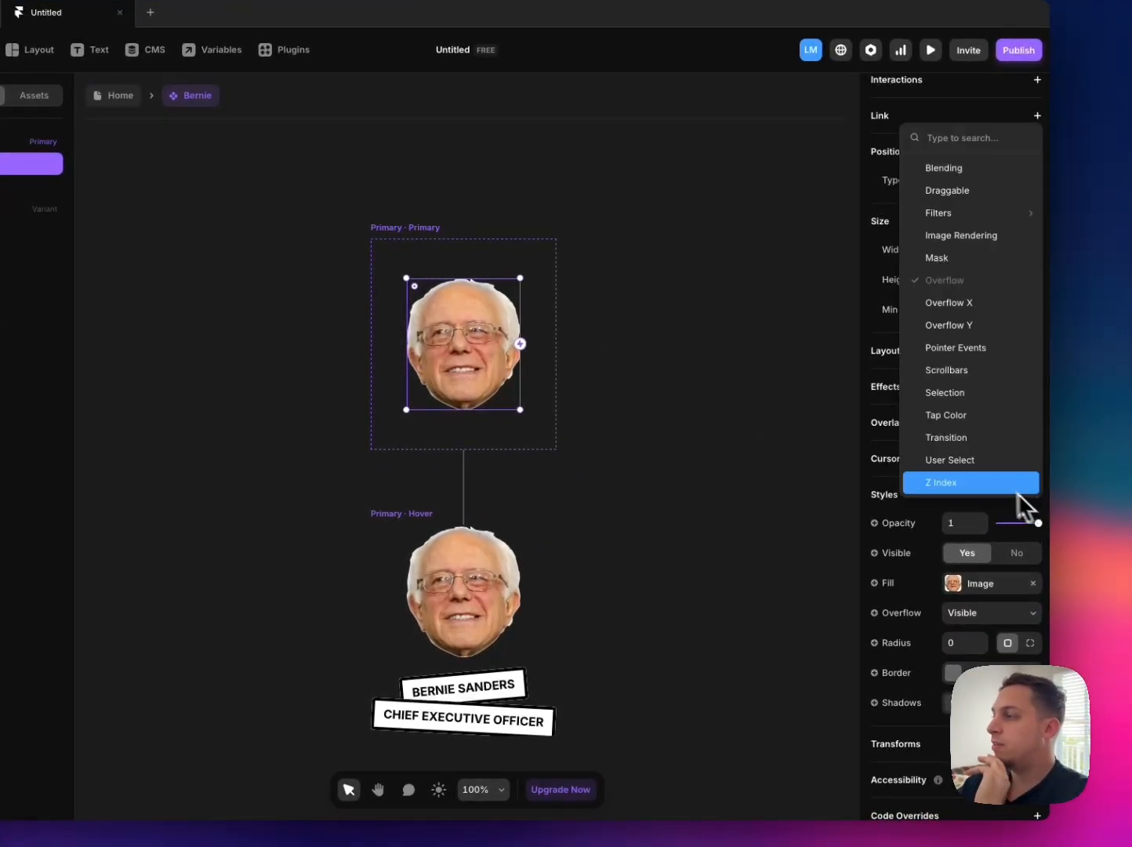
{"action": "mouse_move", "coordinate": [957, 217]}
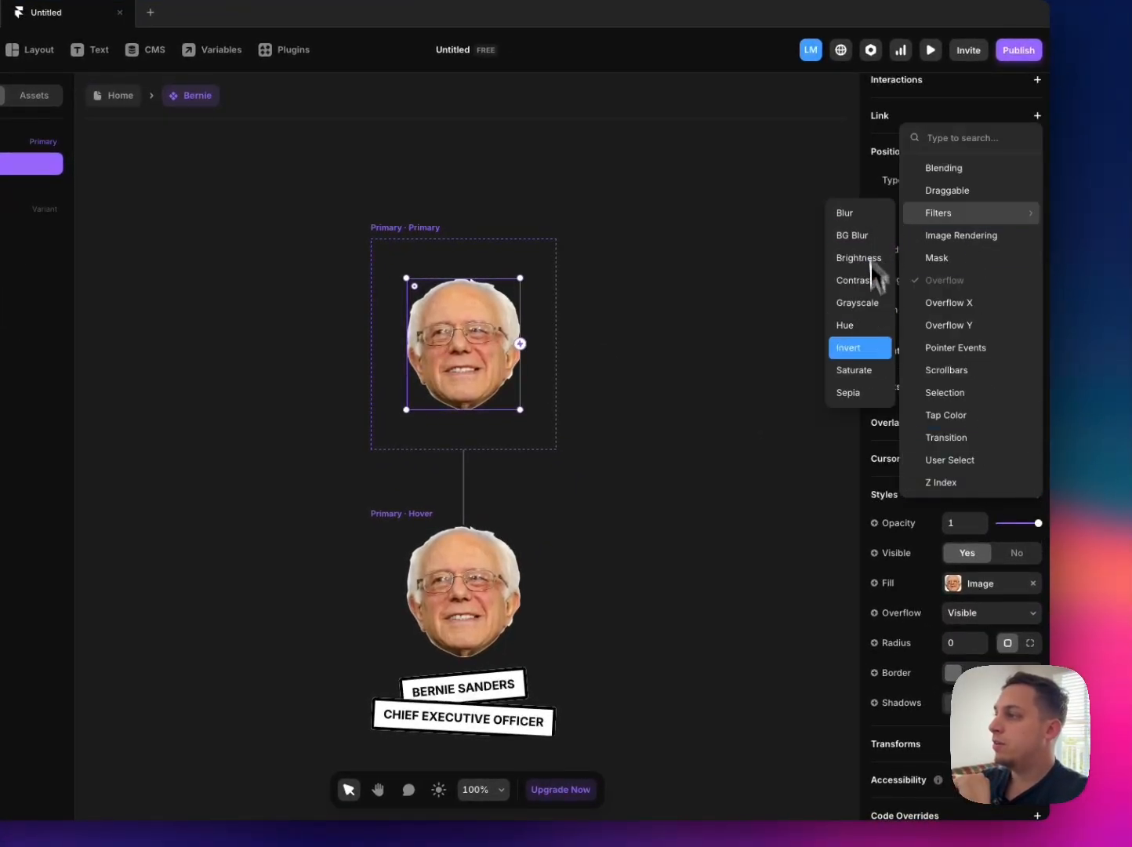
{"action": "left_click", "coordinate": [872, 375]}
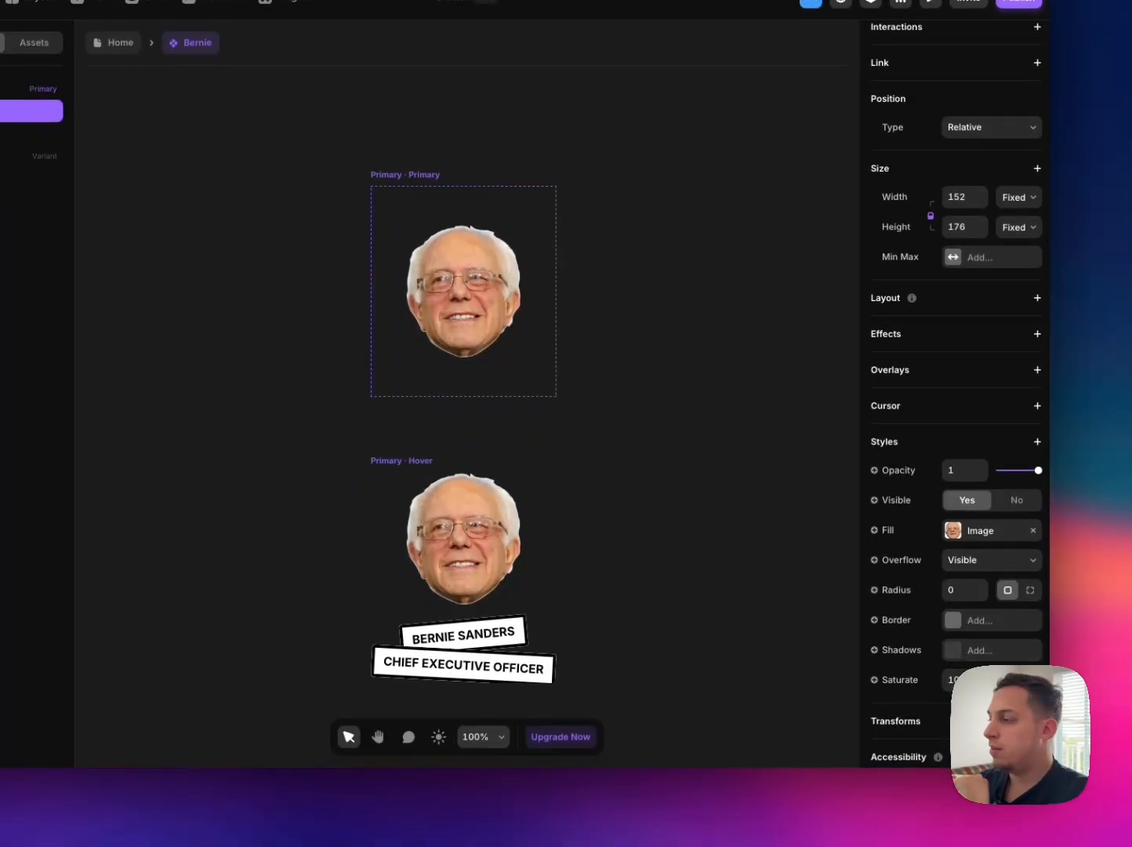
{"action": "left_click", "coordinate": [459, 540]}
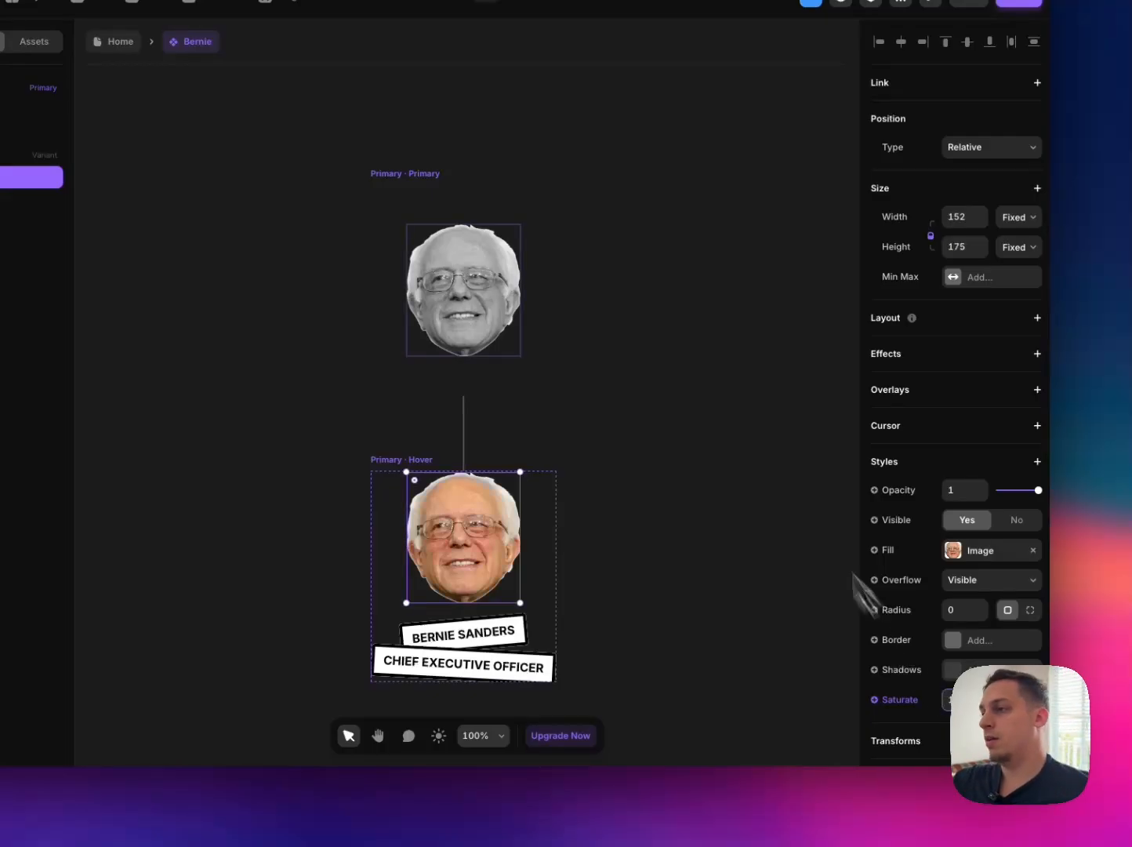
Step: Remove the gap between the portrait and the label stack in the primary variant
{"action": "left_click", "coordinate": [401, 461]}
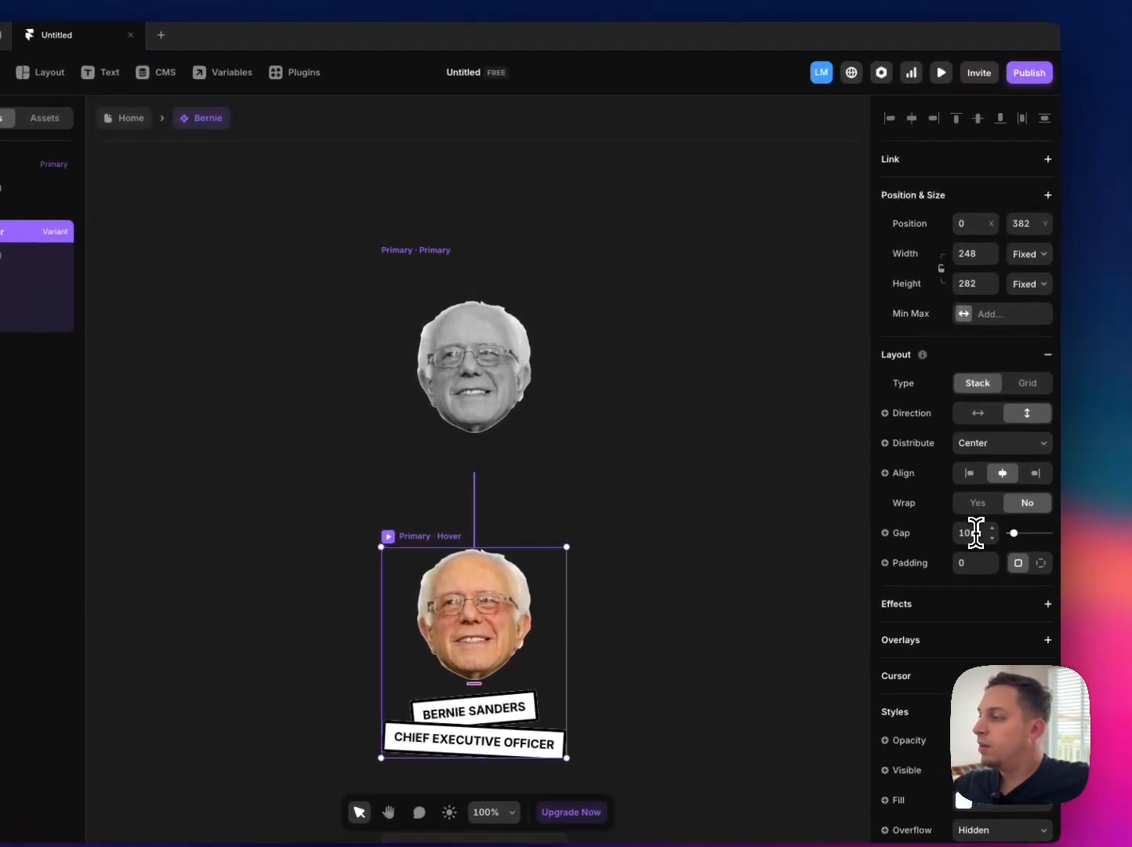
{"action": "left_click", "coordinate": [1003, 463]}
{"action": "left_click", "coordinate": [454, 263]}
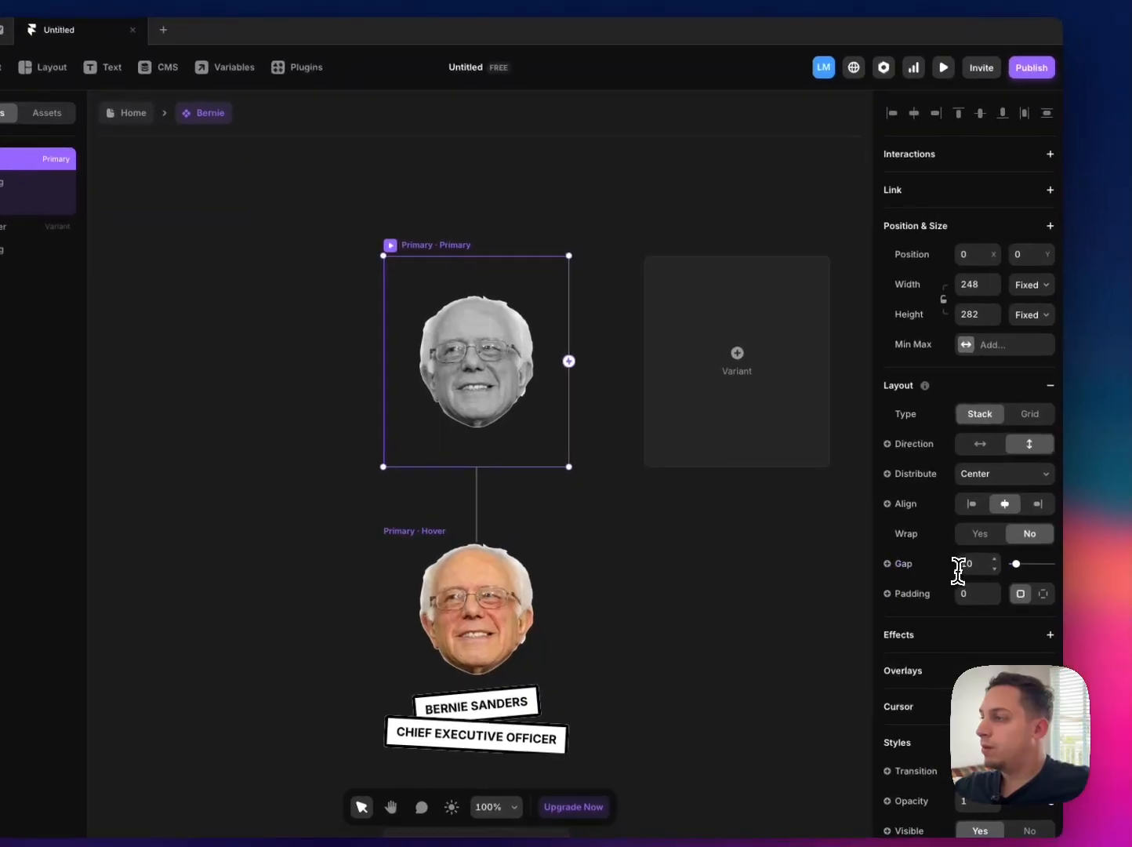
{"action": "key", "text": "BackSpace"}
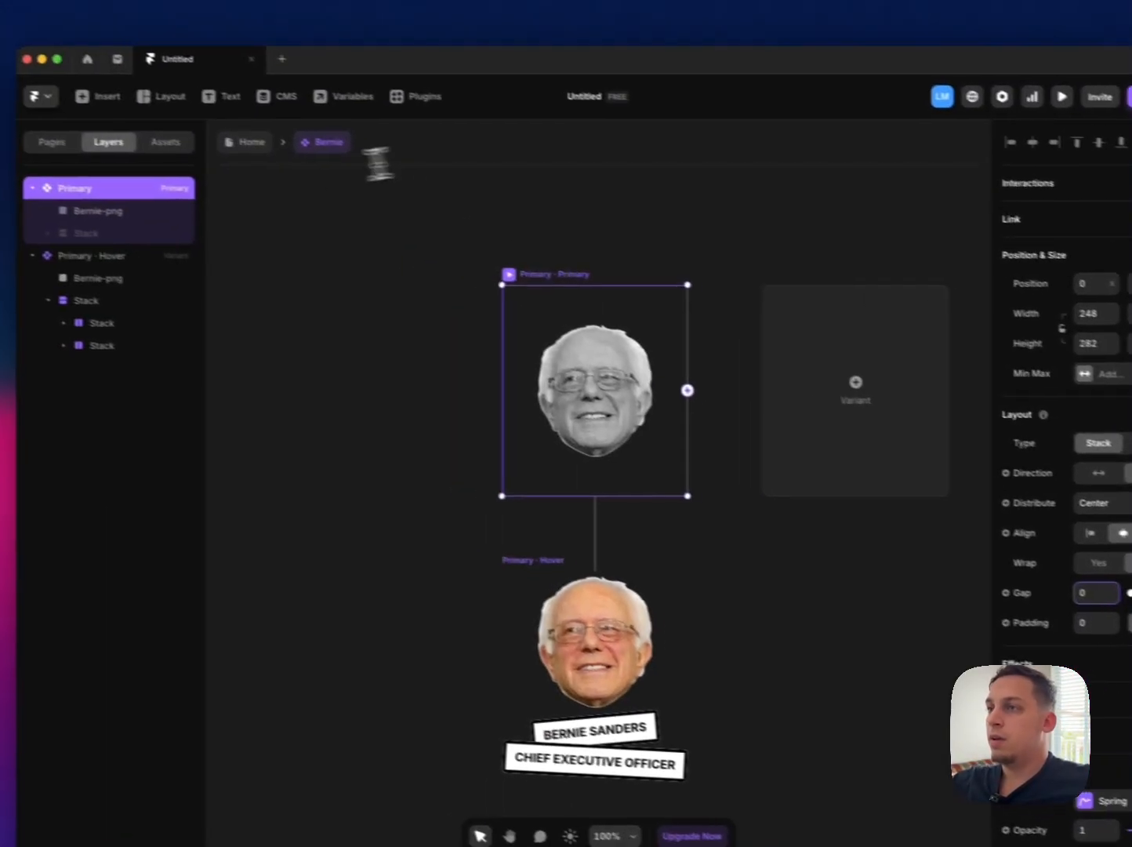
Step: Return to the Home page, place the Bernie component in the Desktop frame and wrap it in a stack
{"action": "left_click", "coordinate": [126, 112]}
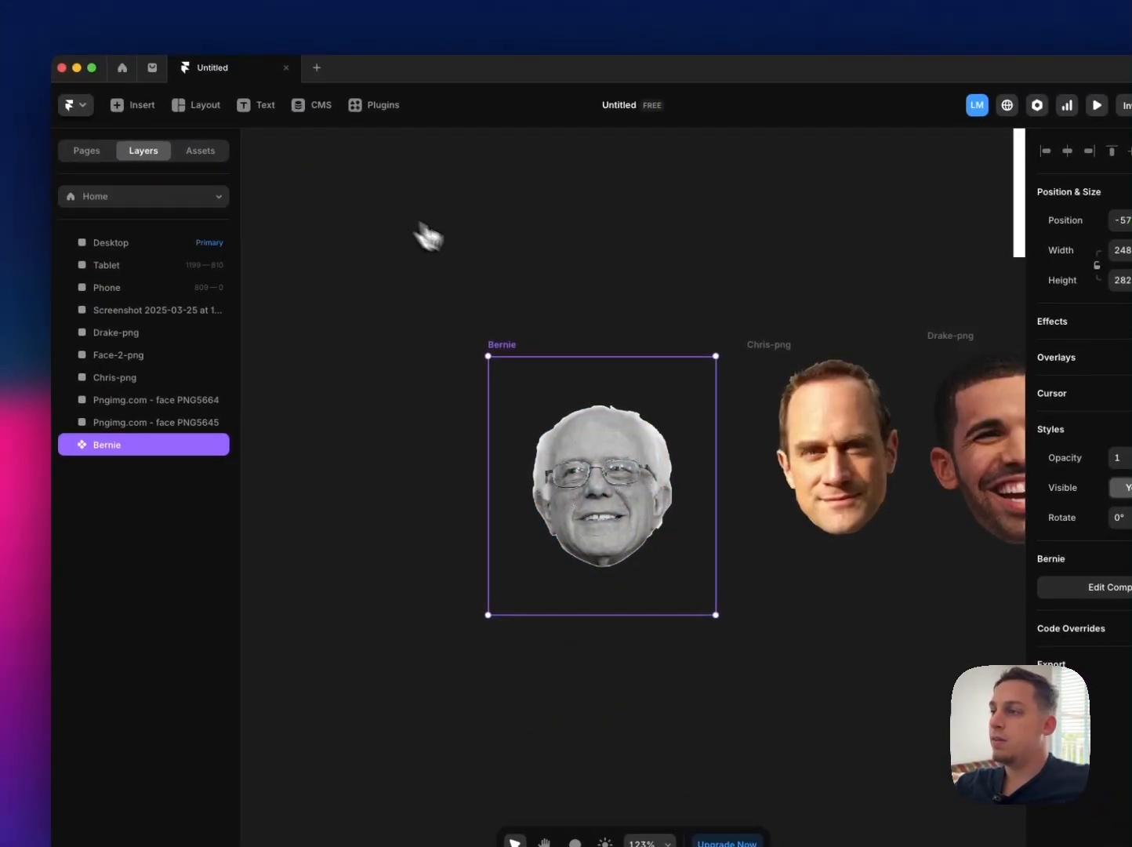
{"action": "scroll", "coordinate": [536, 321], "scroll_direction": "down", "scroll_amount": 10}
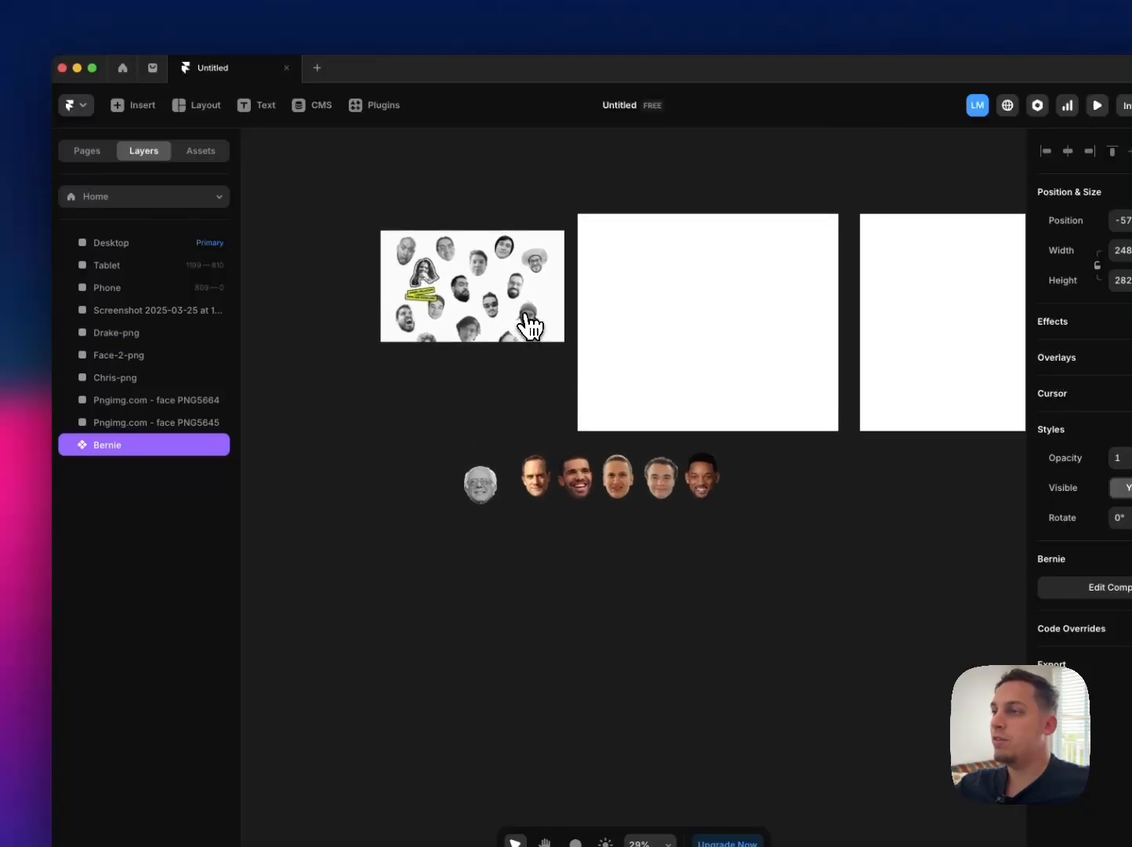
{"action": "left_click_drag", "start_coordinate": [516, 469], "coordinate": [667, 383]}
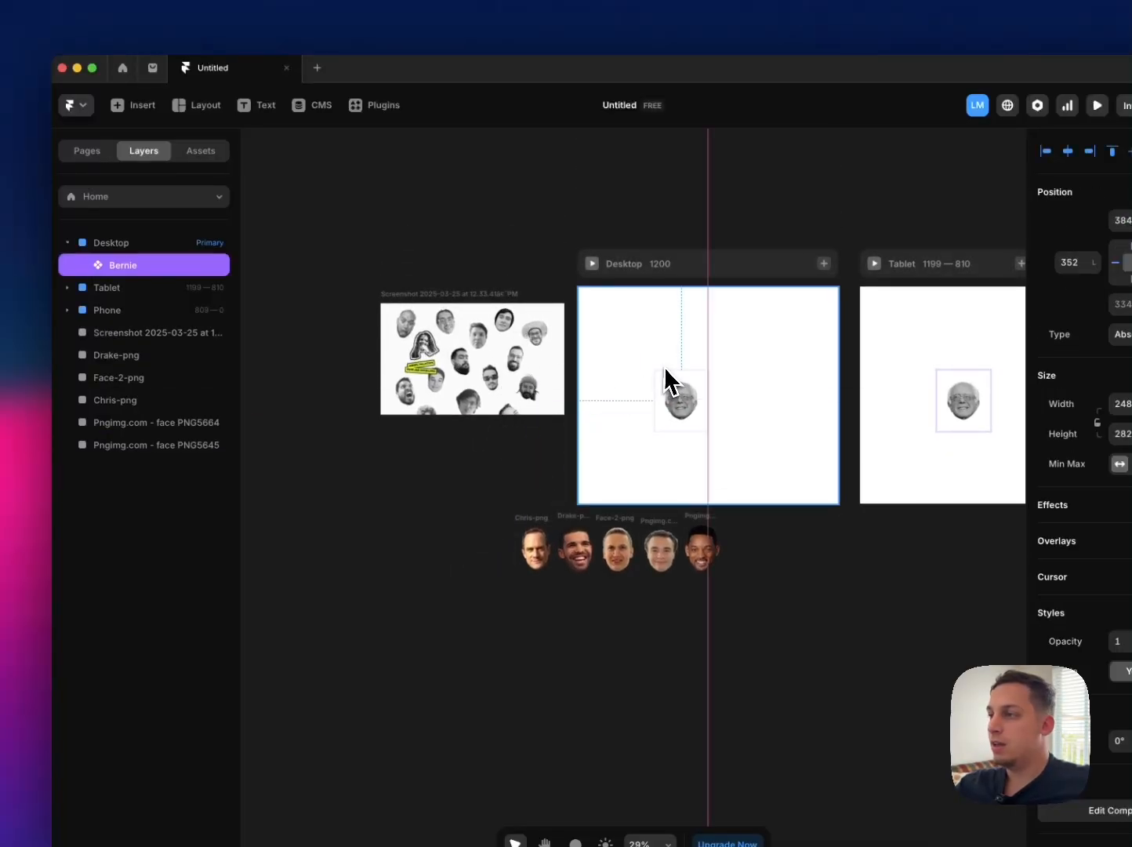
{"action": "right_click", "coordinate": [145, 271]}
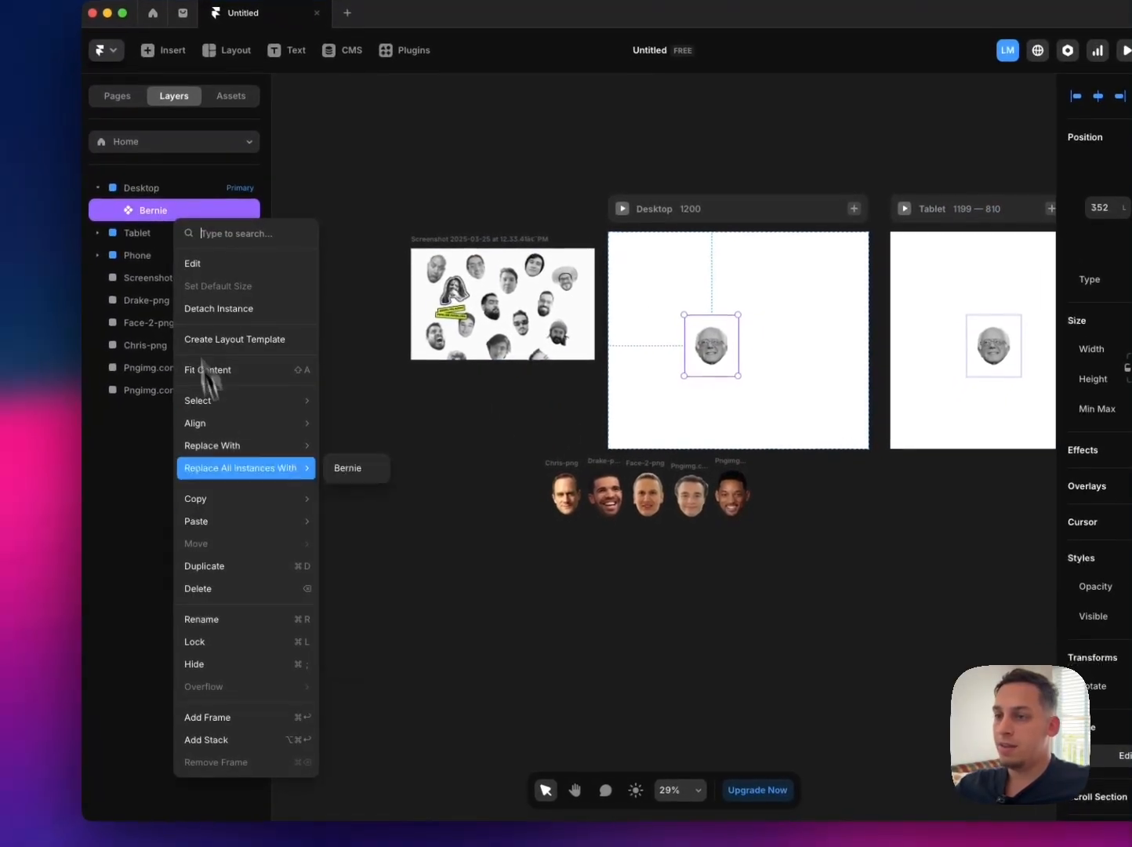
{"action": "left_click", "coordinate": [261, 732]}
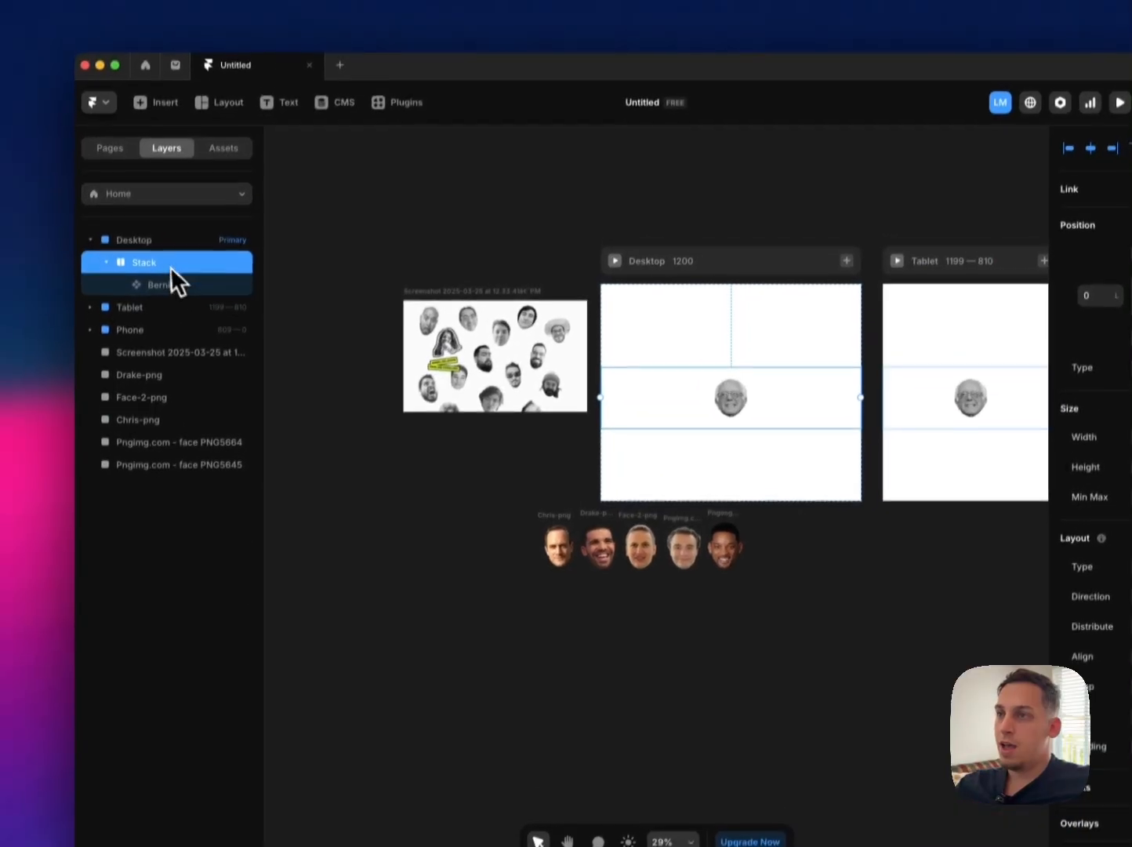
Step: Add a stack layout to the Desktop frame and give its inner stack a fixed height of 1000
{"action": "left_click", "coordinate": [166, 181]}
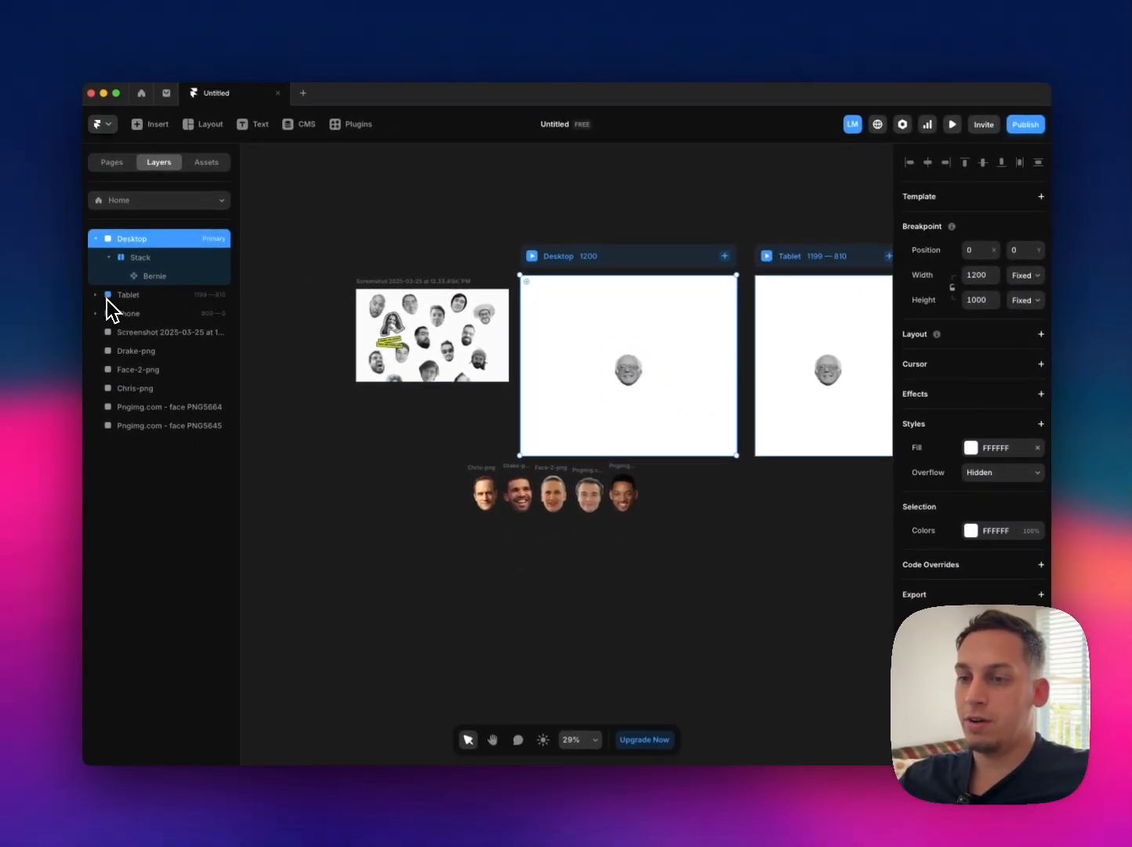
{"action": "left_click", "coordinate": [1039, 334]}
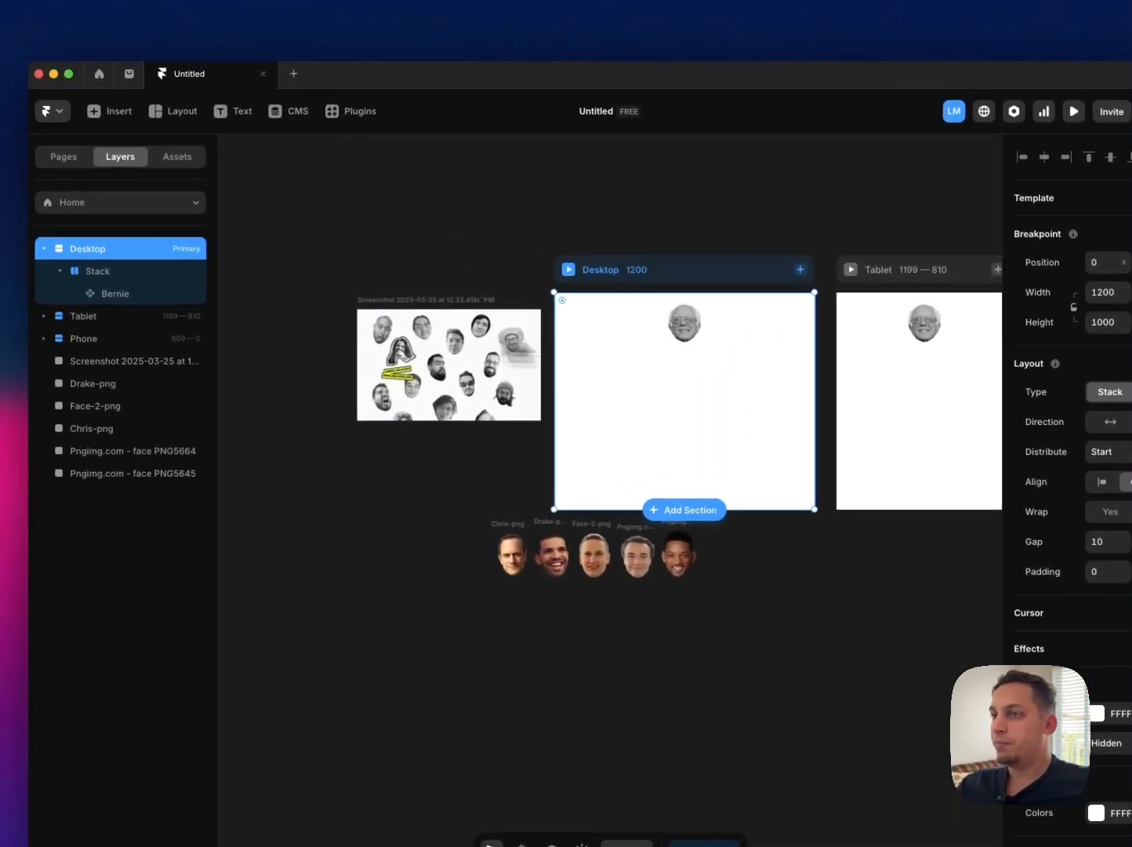
{"action": "left_click", "coordinate": [86, 267]}
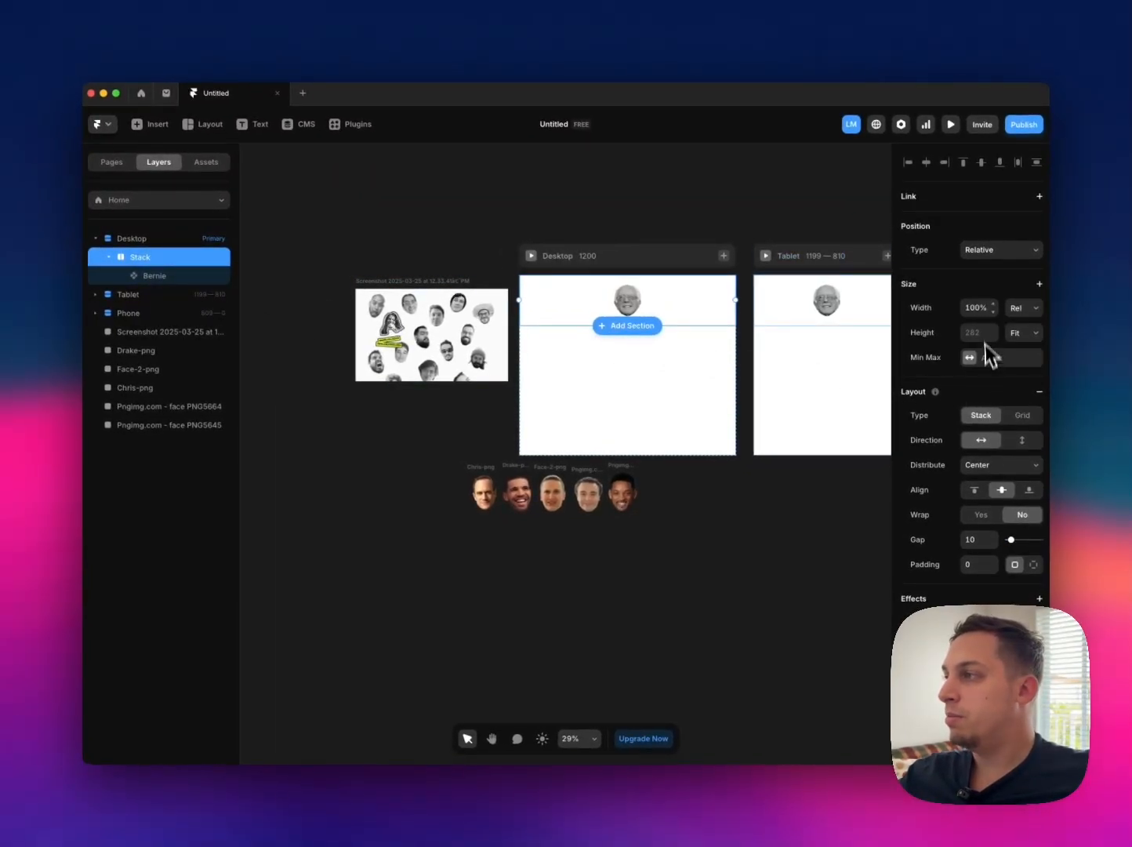
{"action": "left_click", "coordinate": [1022, 331]}
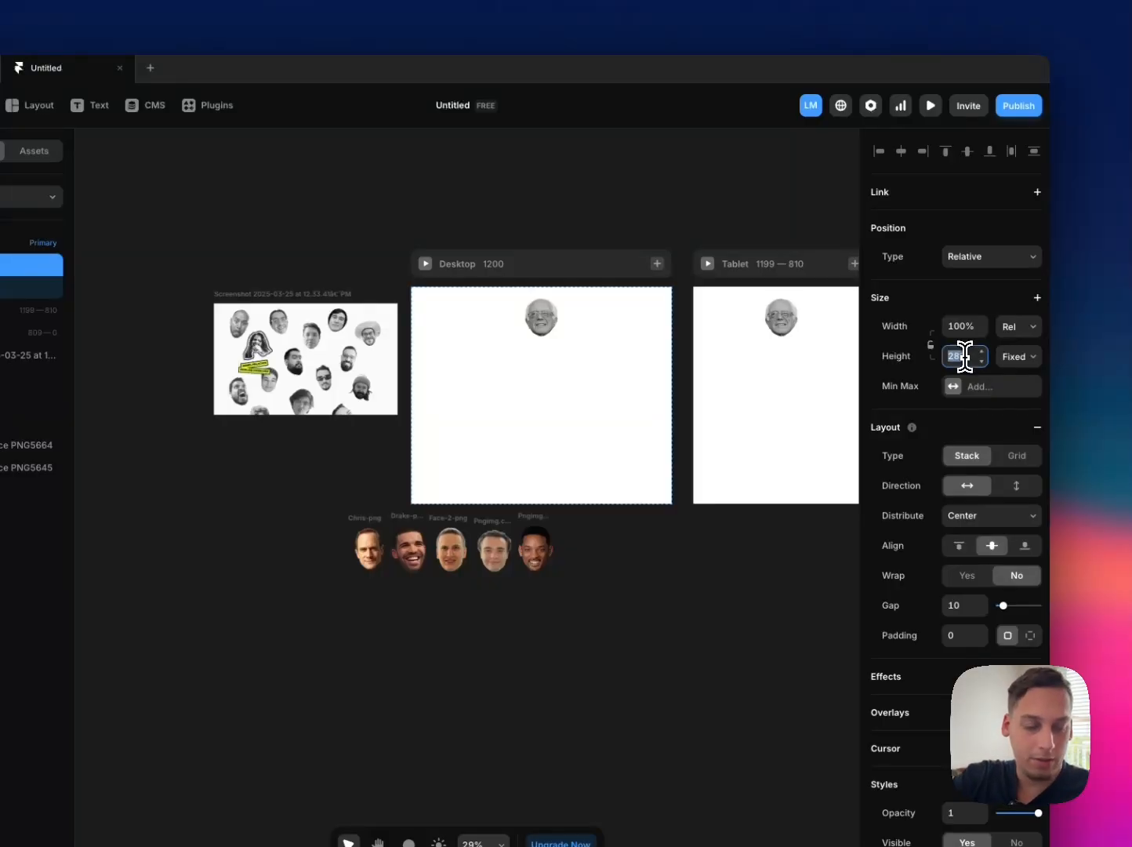
{"action": "key", "text": "Return"}
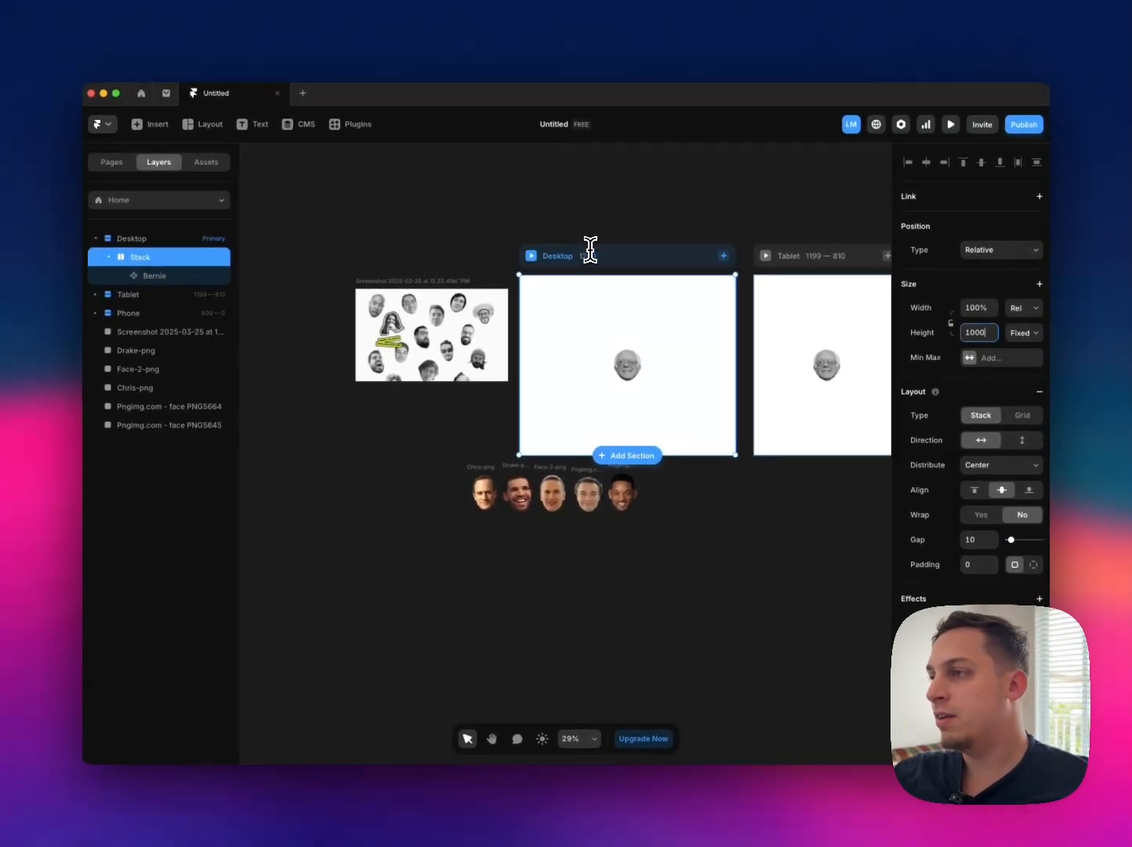
{"action": "scroll", "coordinate": [580, 251], "scroll_direction": "right", "scroll_amount": 3}
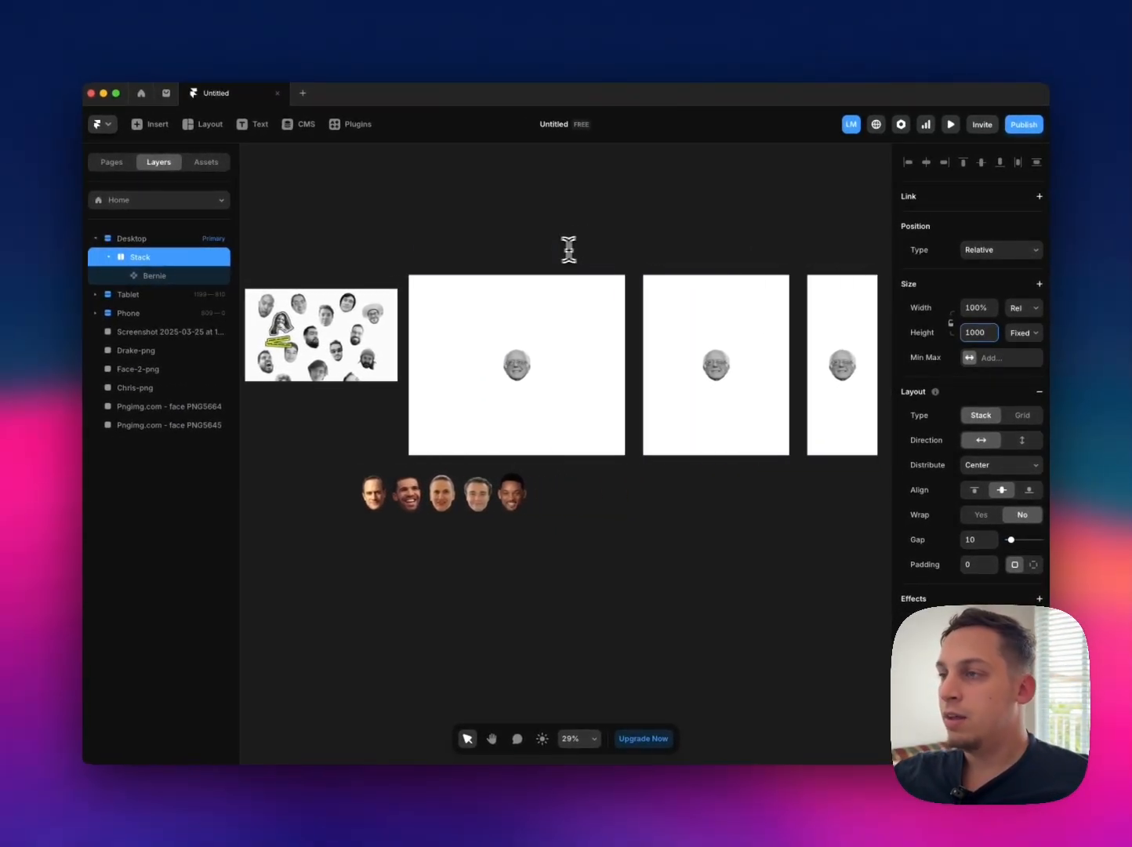
Step: Set the Desktop breakpoint's height to Fit
{"action": "left_click", "coordinate": [544, 264]}
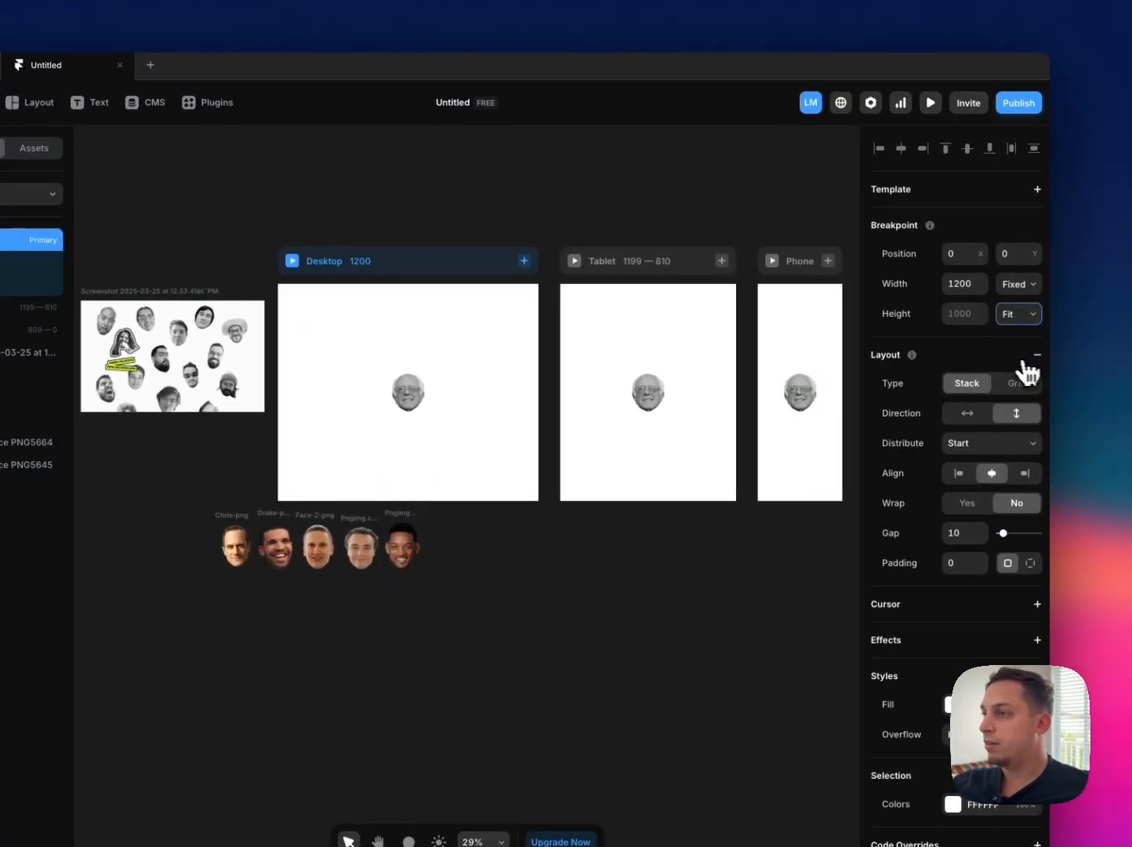
{"action": "scroll", "coordinate": [560, 323], "scroll_direction": "right", "scroll_amount": 2}
{"action": "scroll", "coordinate": [558, 321], "scroll_direction": "left", "scroll_amount": 1}
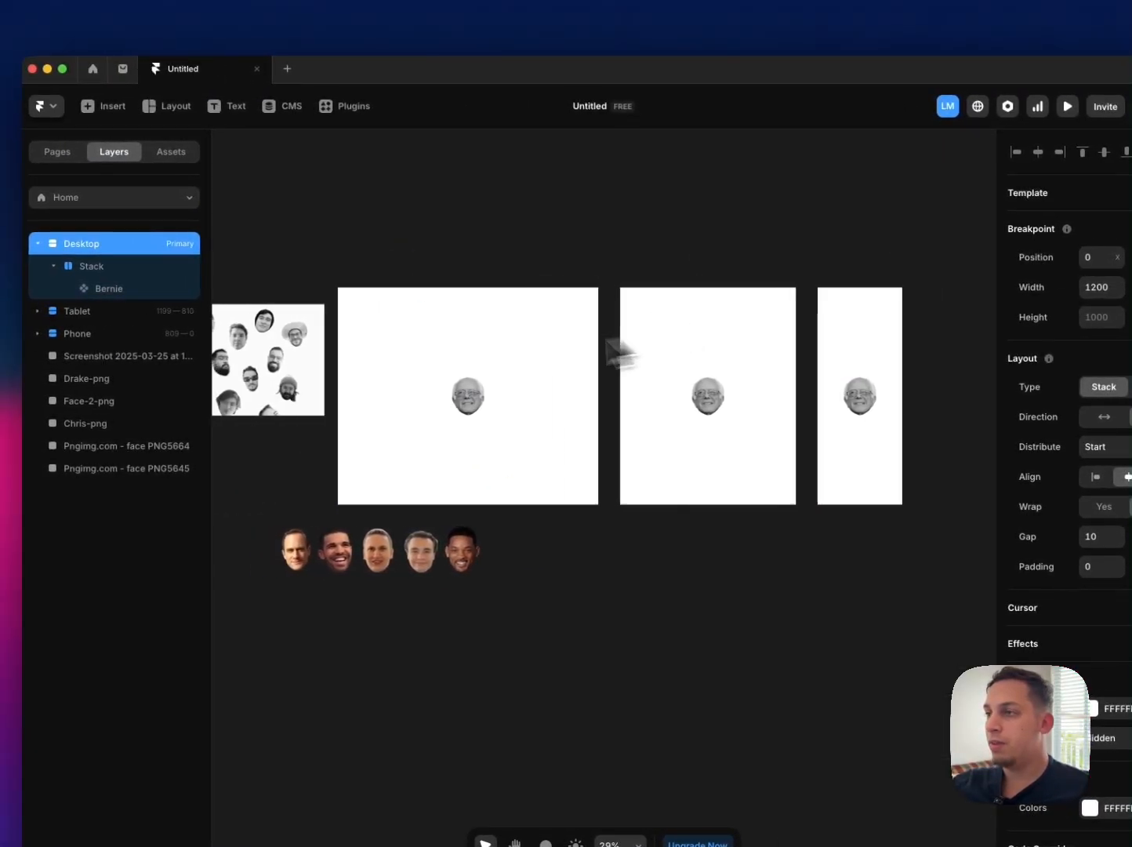
{"action": "left_click", "coordinate": [149, 266]}
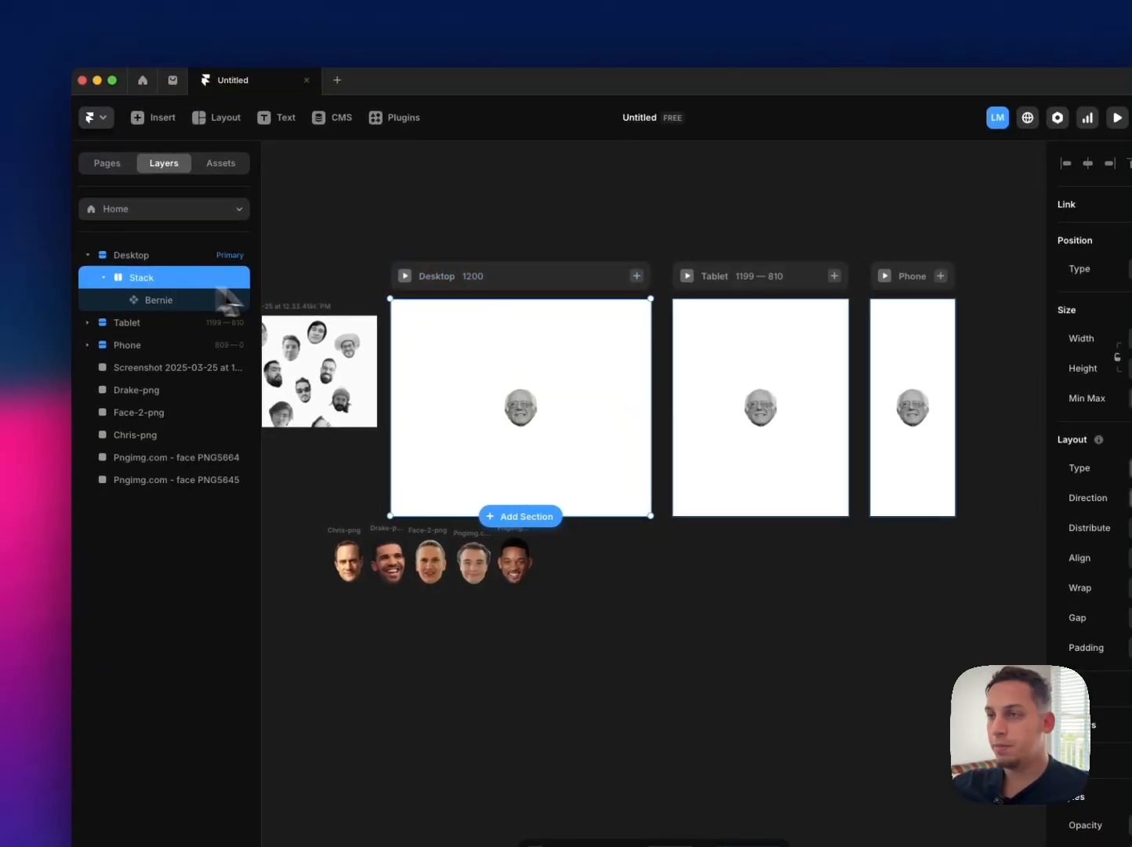
{"action": "scroll", "coordinate": [323, 297], "scroll_direction": "left", "scroll_amount": 2}
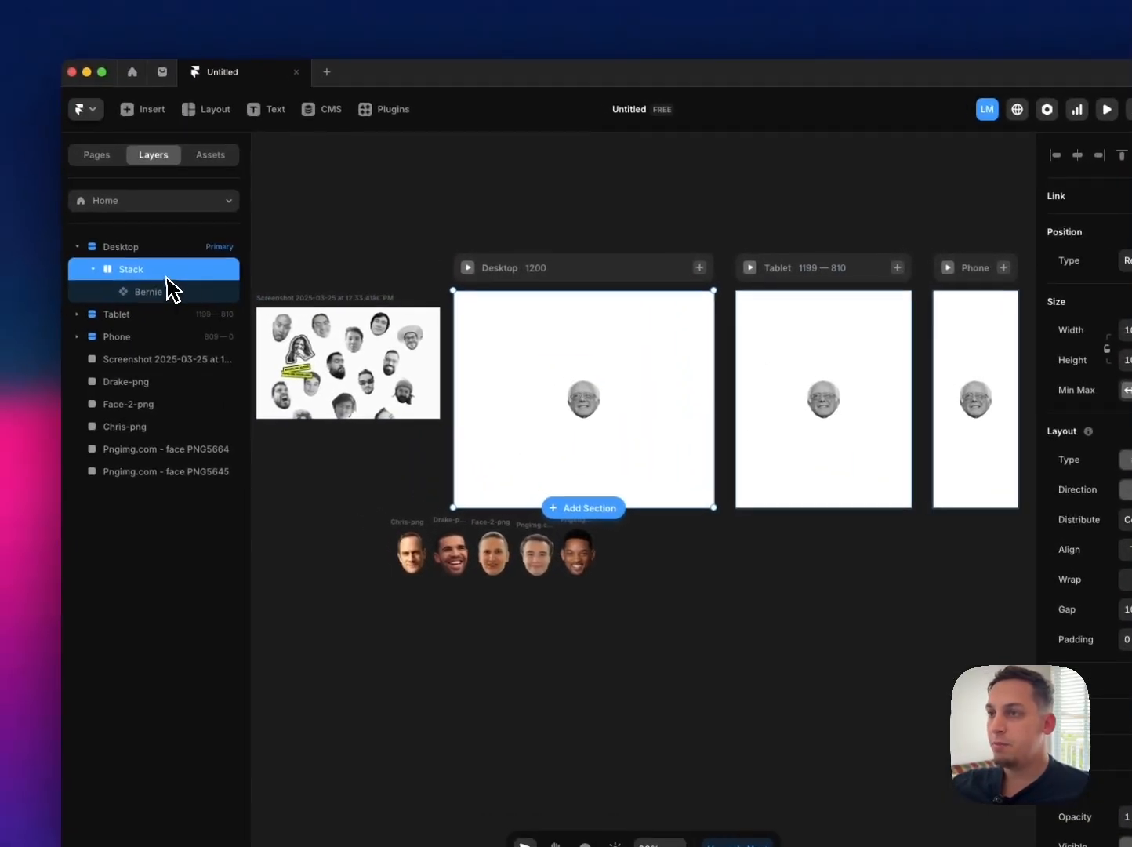
{"action": "left_click", "coordinate": [102, 267]}
{"action": "key", "text": "super+d"}
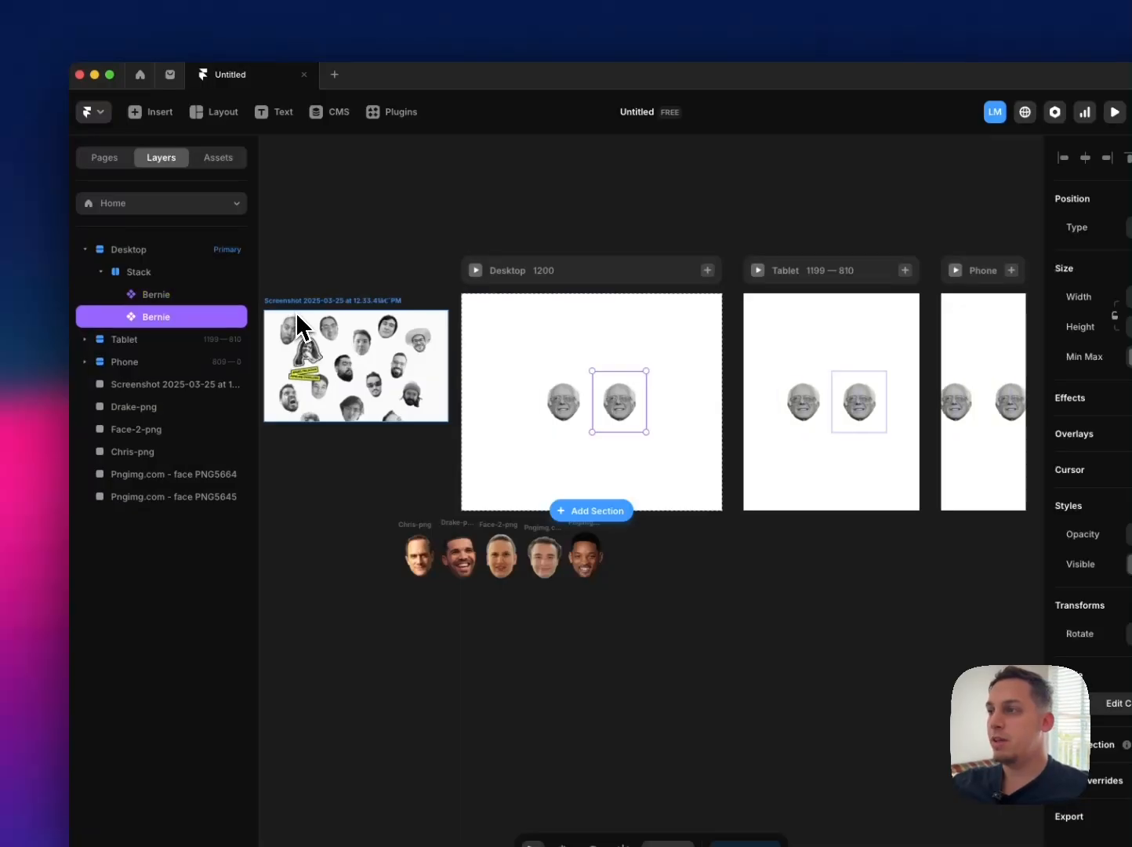
{"action": "key", "text": "super+d"}
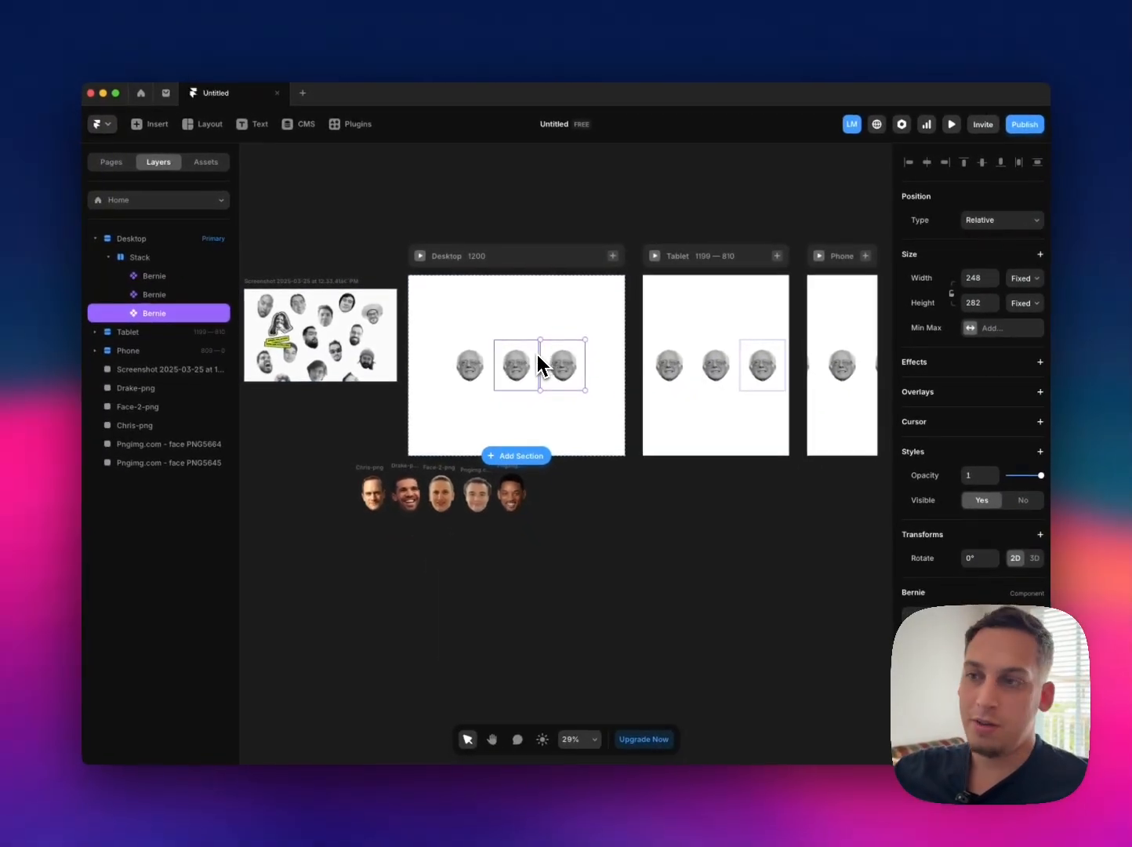
{"action": "scroll", "coordinate": [323, 417], "scroll_direction": "up", "scroll_amount": 5}
{"action": "scroll", "coordinate": [382, 318], "scroll_direction": "right", "scroll_amount": 5}
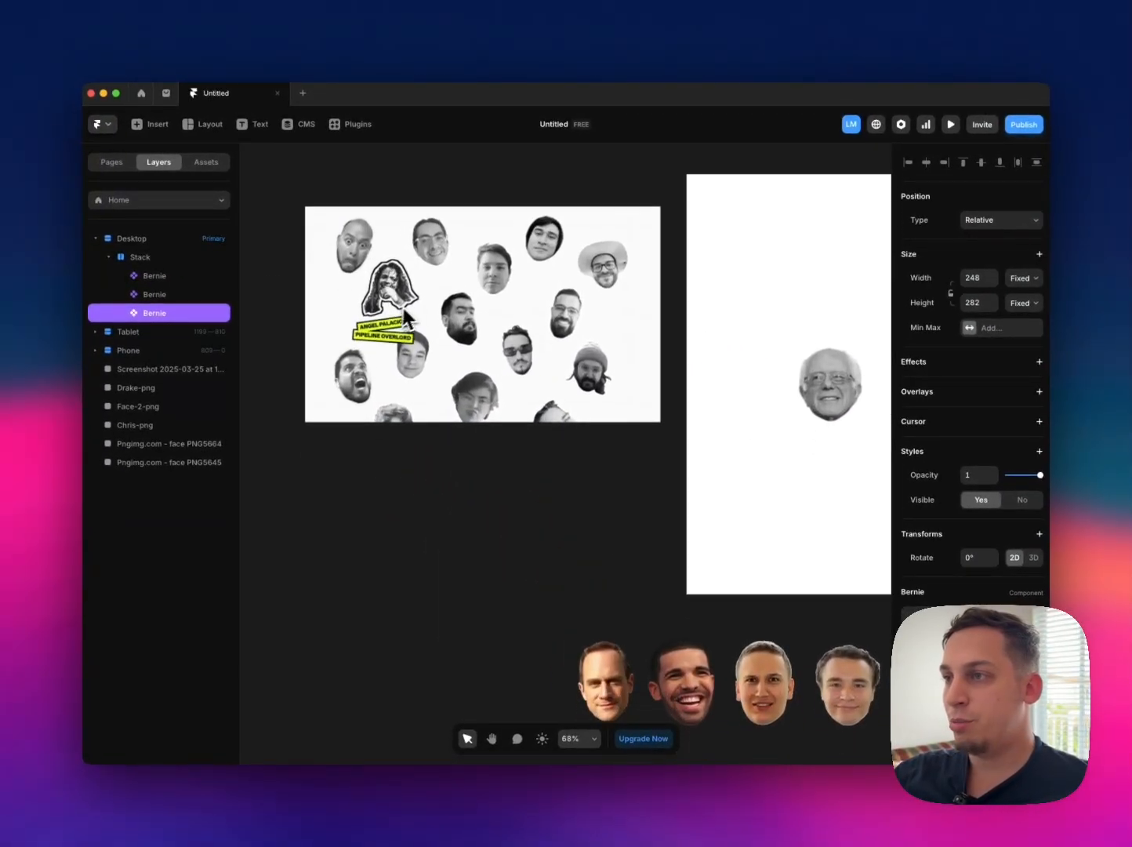
{"action": "key", "text": "BackSpace"}
{"action": "key", "text": "BackSpace"}
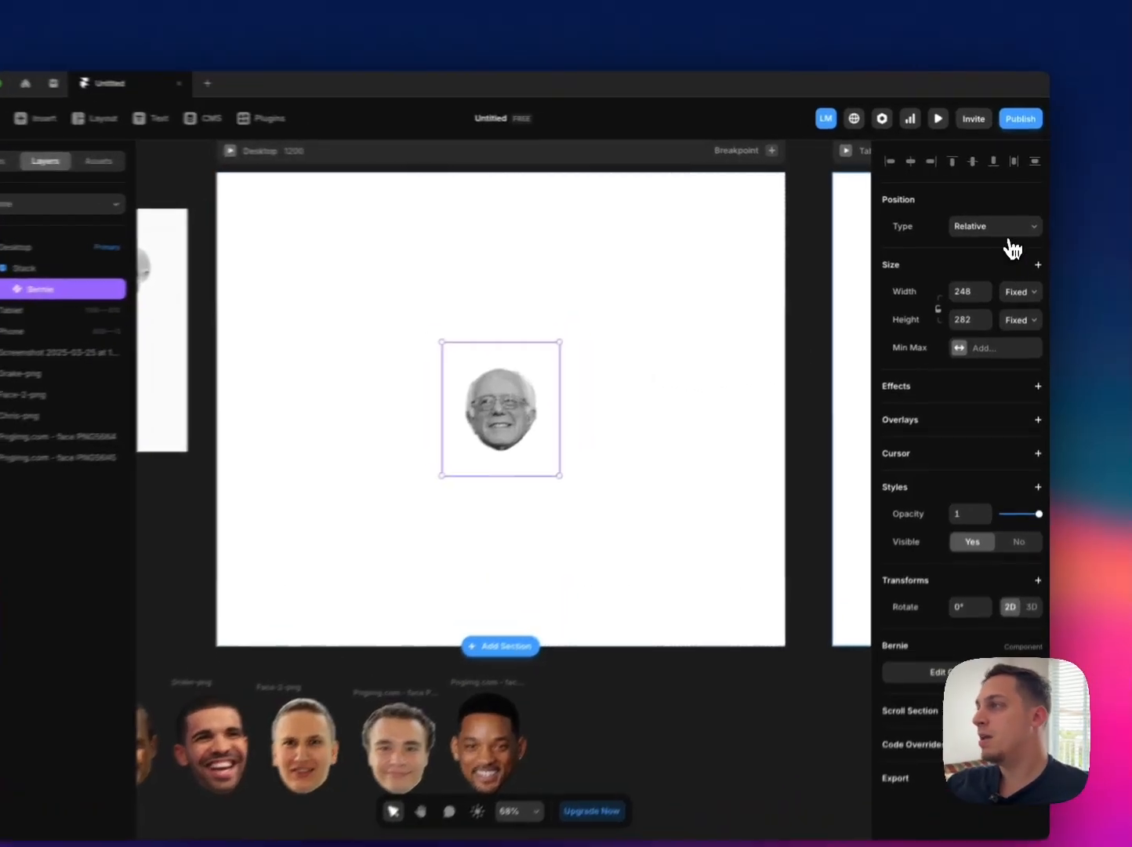
Step: Set the Bernie instance's position type to Absolute
{"action": "left_click", "coordinate": [1012, 221]}
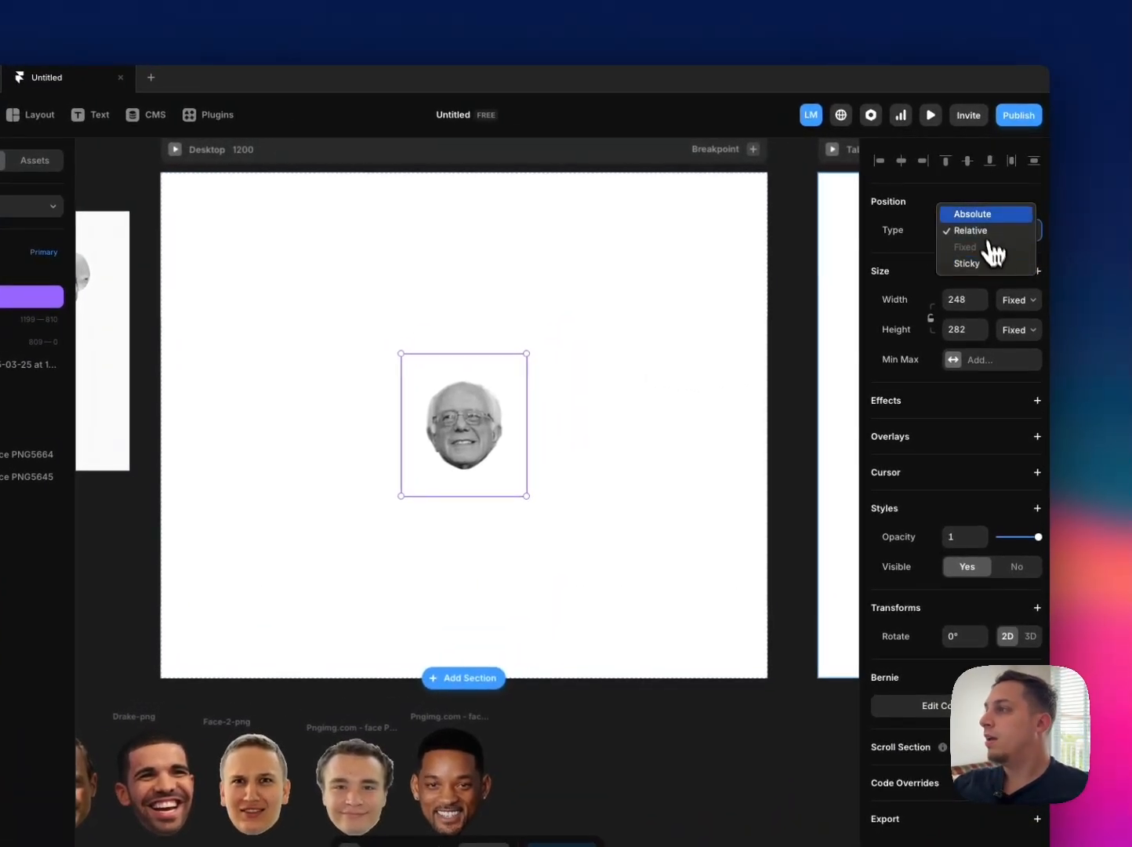
{"action": "left_click", "coordinate": [982, 220]}
{"action": "scroll", "coordinate": [547, 387], "scroll_direction": "down", "scroll_amount": 5}
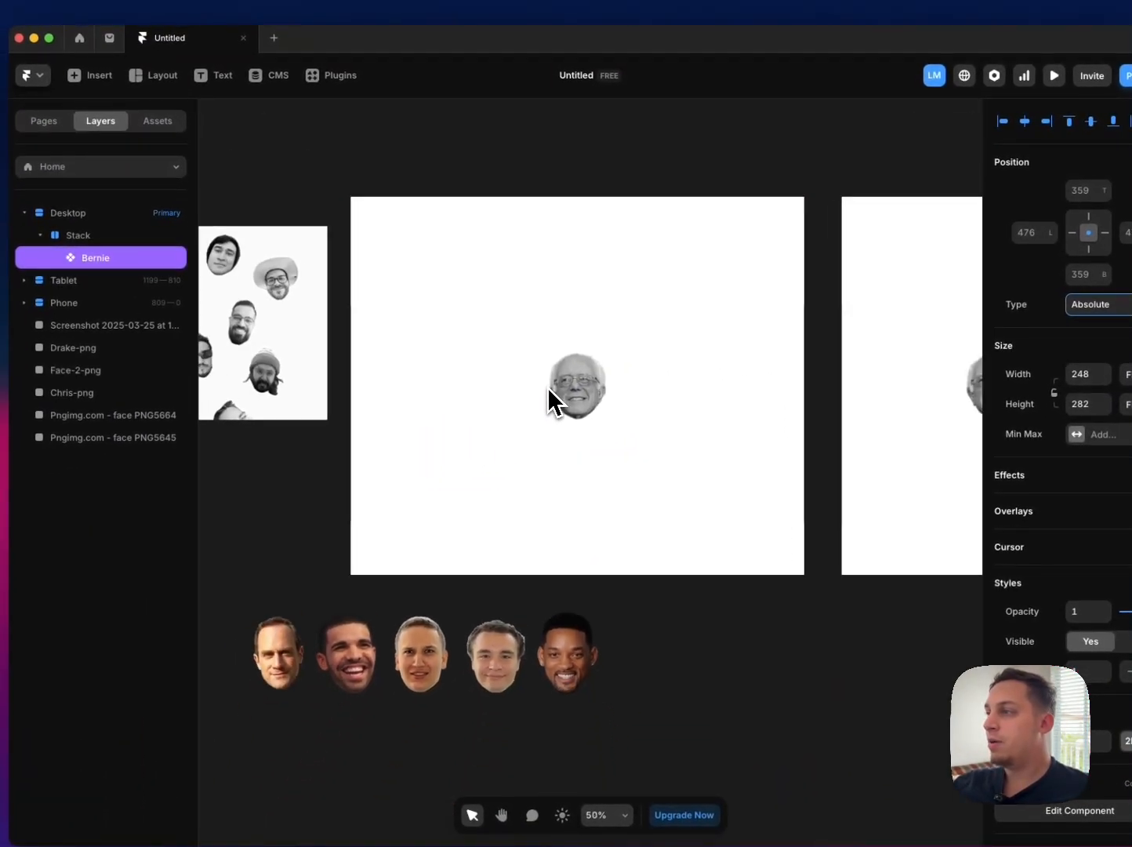
Step: Duplicate the Bernie portrait twice, scatter the three portraits across the Desktop frame, and rotate the lower-left one about 15°
{"action": "left_click_drag", "start_coordinate": [572, 391], "coordinate": [463, 456]}
{"action": "key", "text": "super+d"}
{"action": "key", "text": "super+d"}
{"action": "left_click_drag", "start_coordinate": [510, 380], "coordinate": [518, 389]}
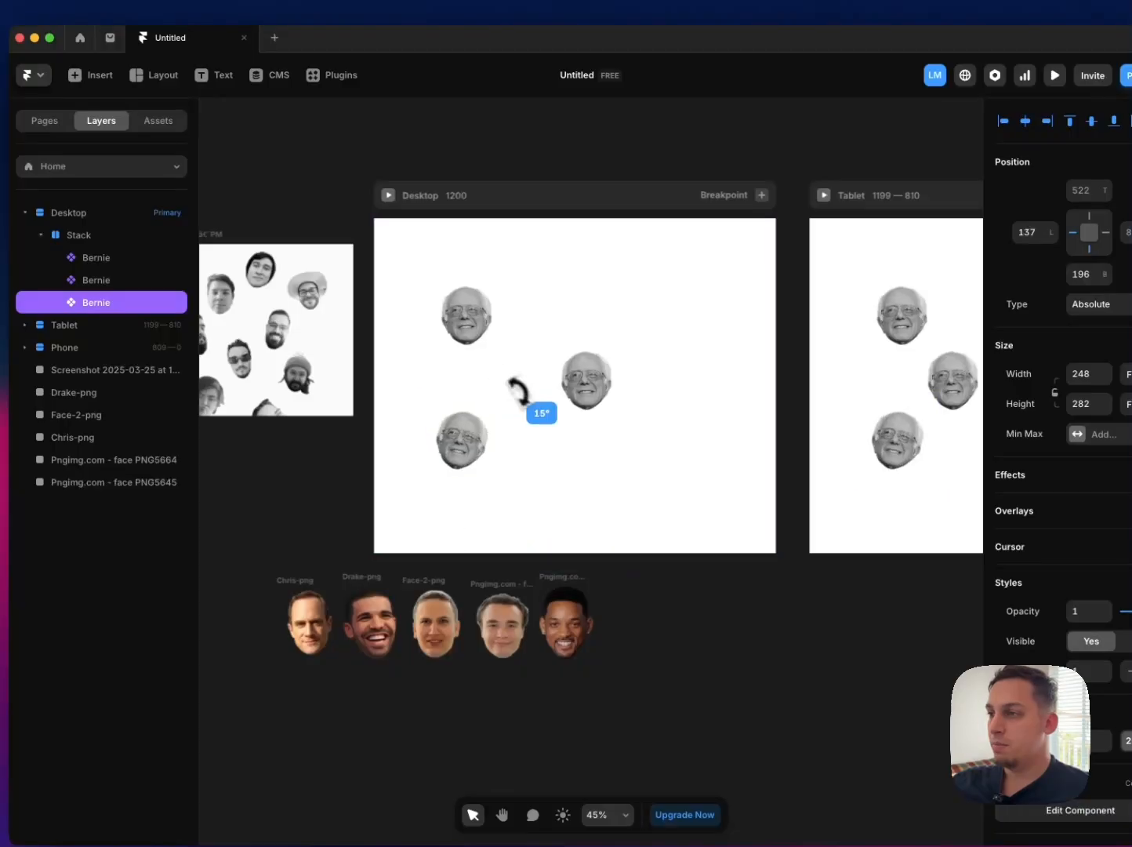
Step: Tilt the middle portrait counter-clockwise, duplicate it and place the copy in the upper-right area of the Desktop frame
{"action": "left_click", "coordinate": [590, 396]}
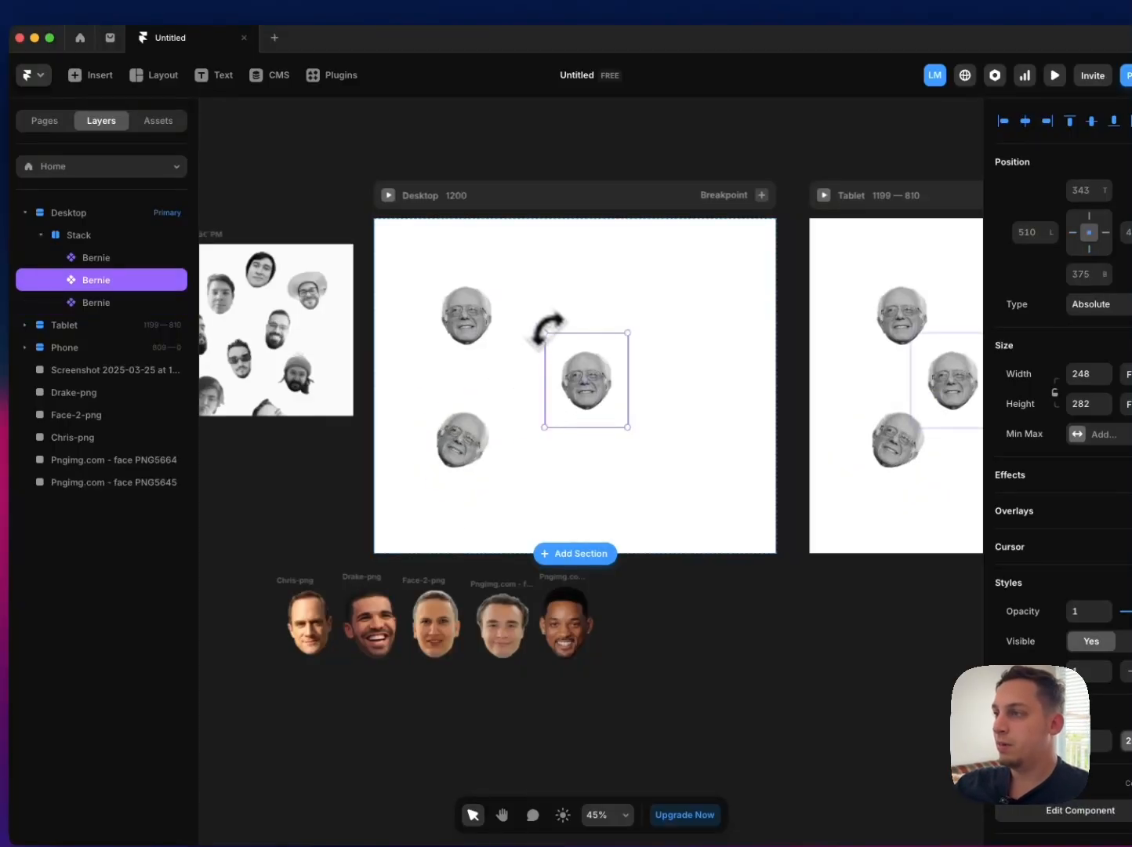
{"action": "key", "text": "super+d"}
{"action": "left_click_drag", "start_coordinate": [596, 403], "coordinate": [703, 314]}
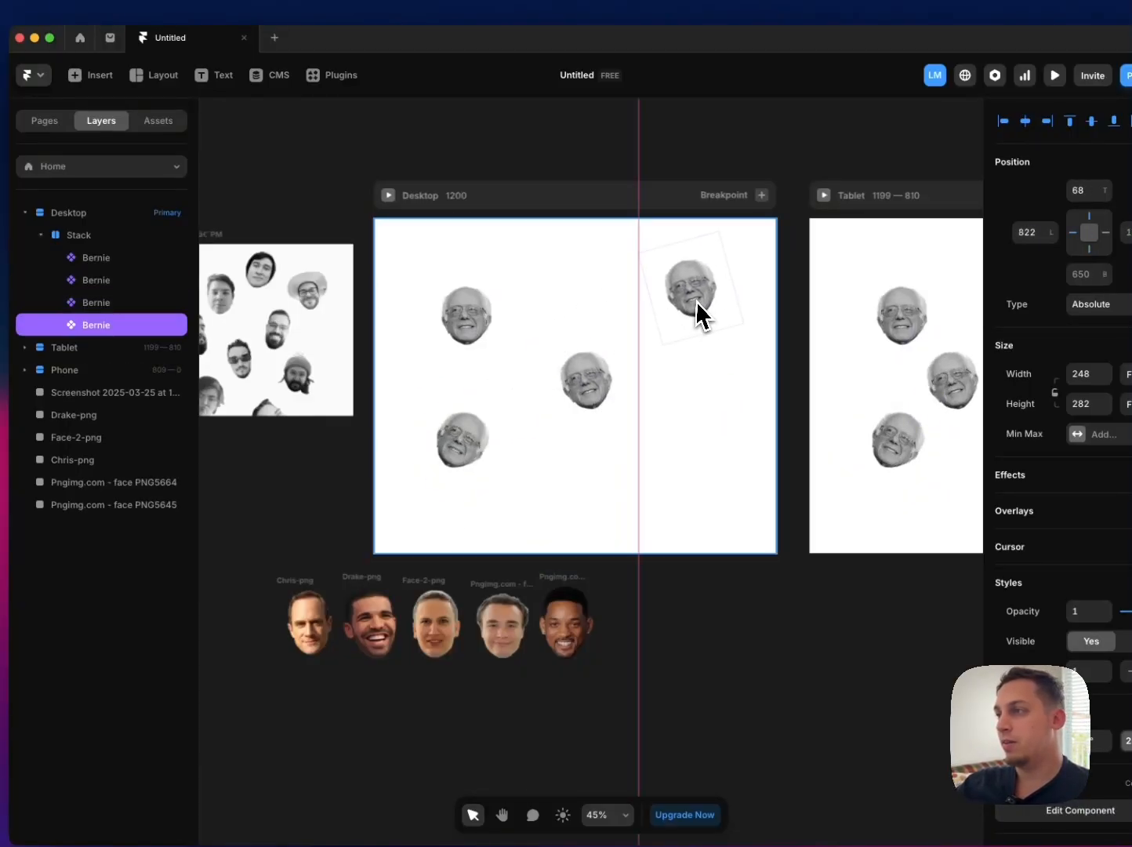
Step: Preview the Desktop page to check the portraits' hover effect, and return to the canvas
{"action": "left_click", "coordinate": [392, 200]}
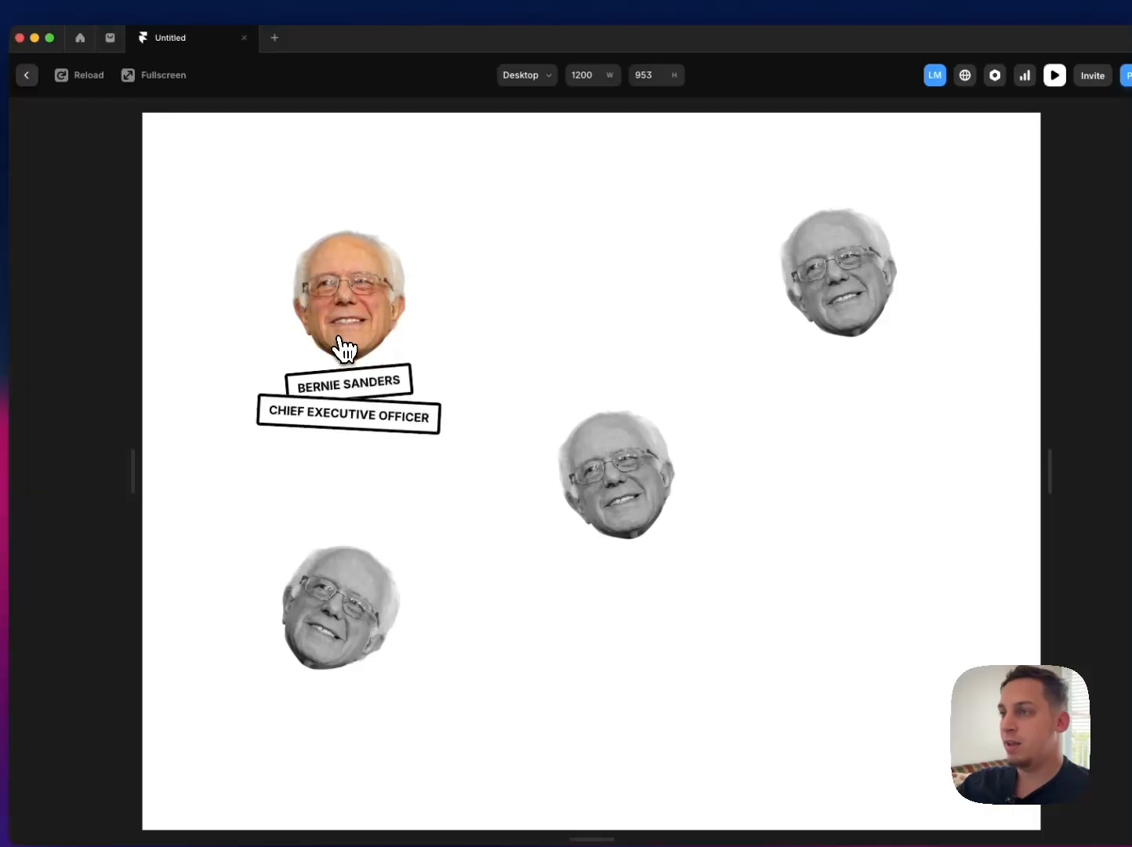
{"action": "mouse_move", "coordinate": [380, 608]}
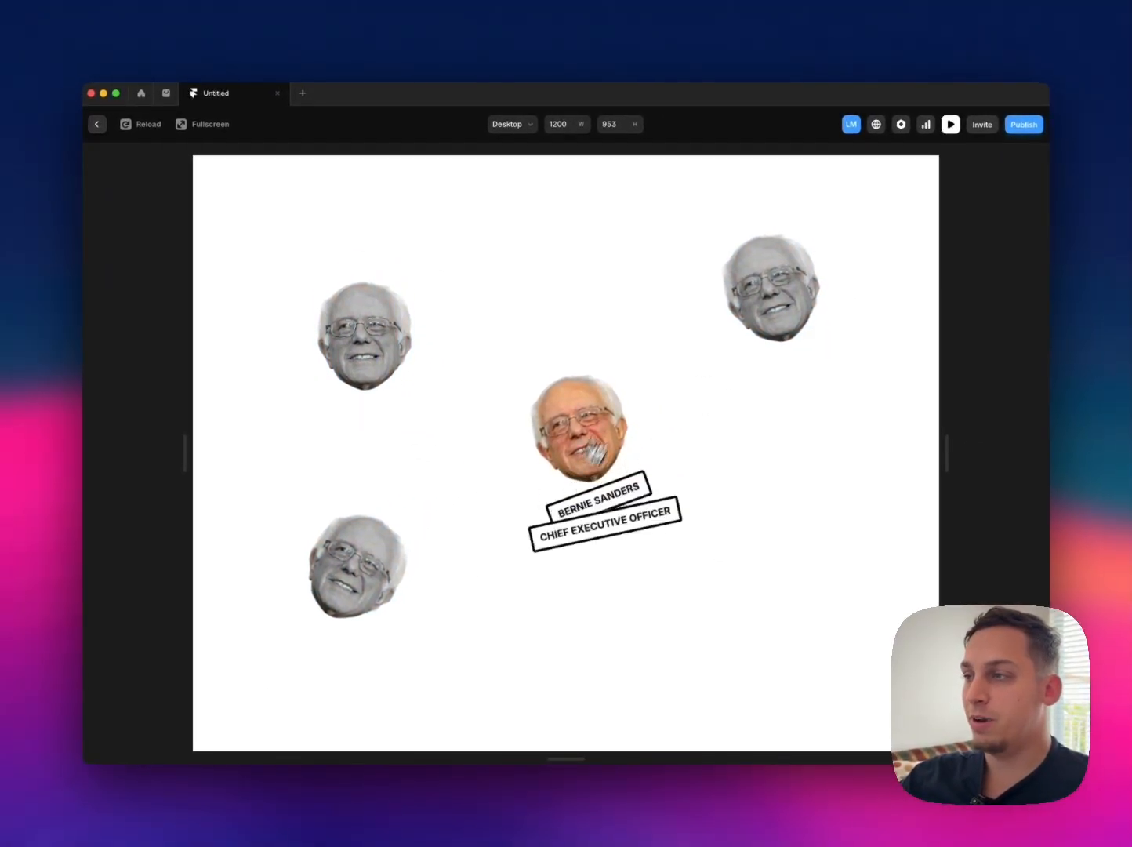
{"action": "key", "text": "Escape"}
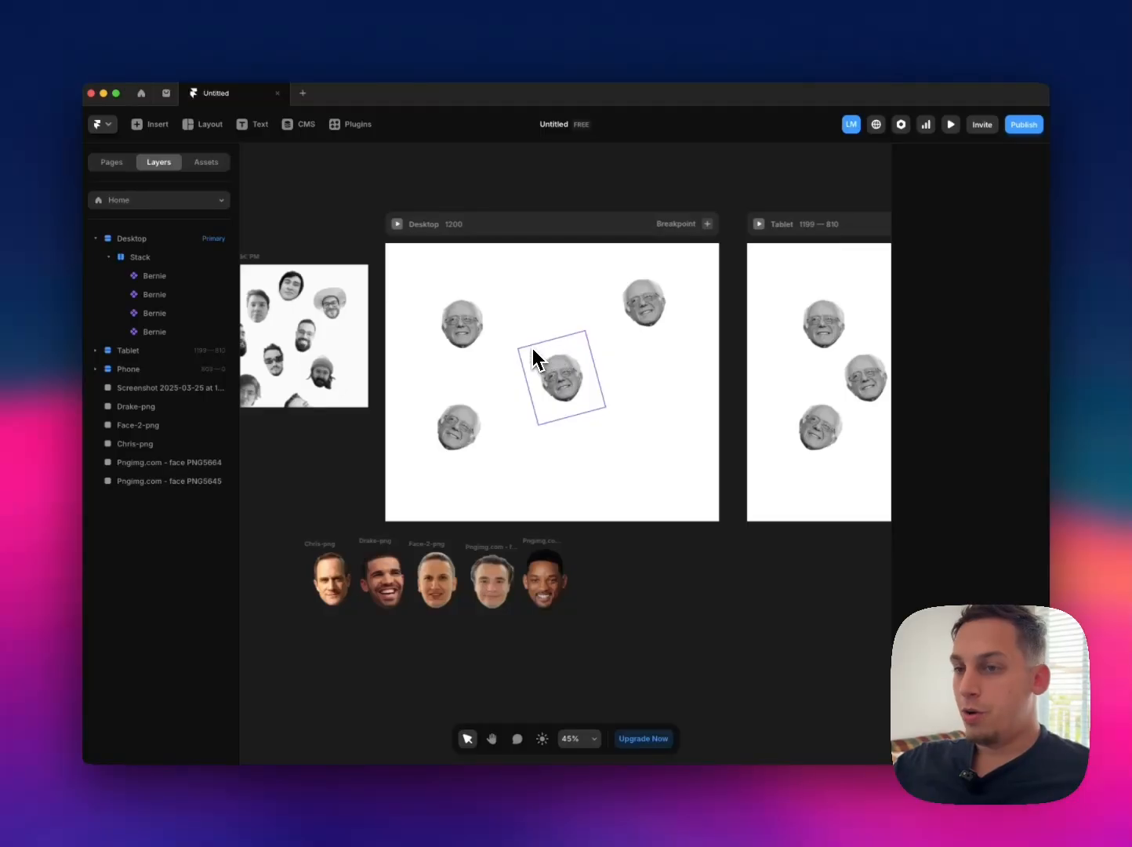
{"action": "left_click", "coordinate": [329, 551]}
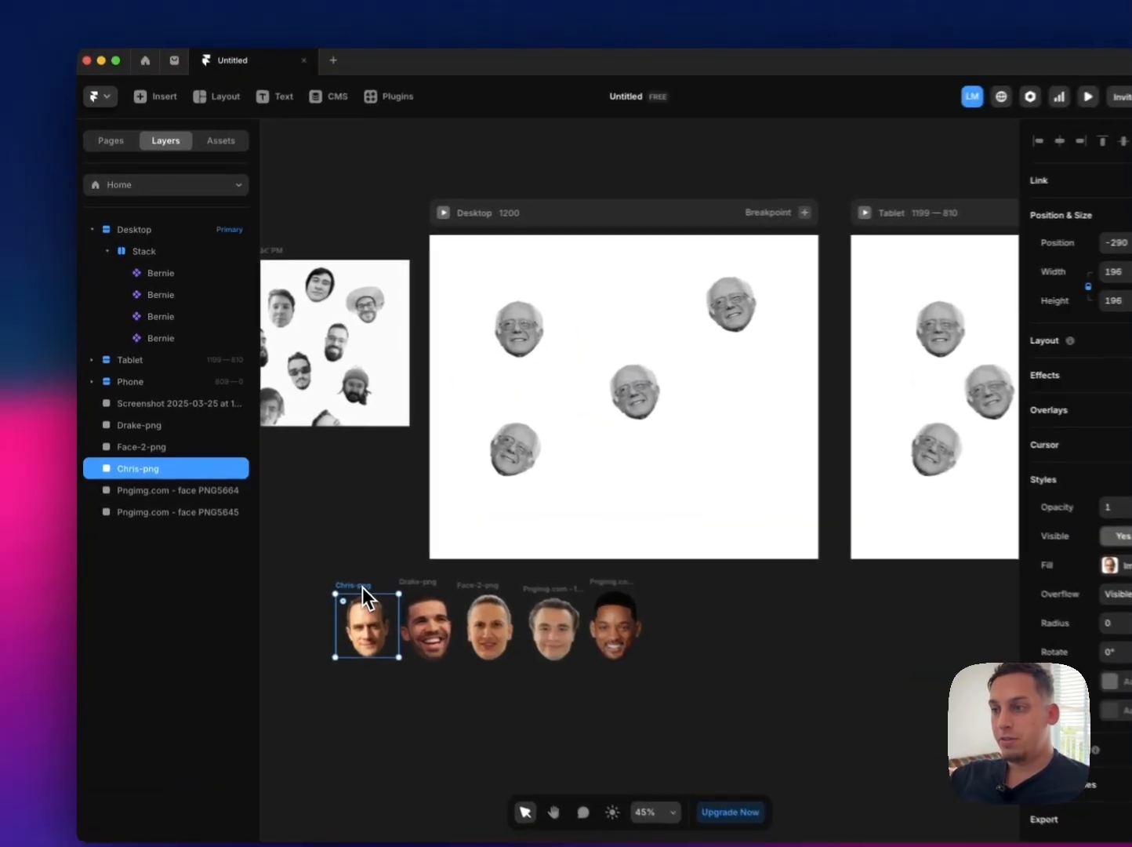
{"action": "left_click", "coordinate": [420, 604]}
{"action": "left_click", "coordinate": [486, 605]}
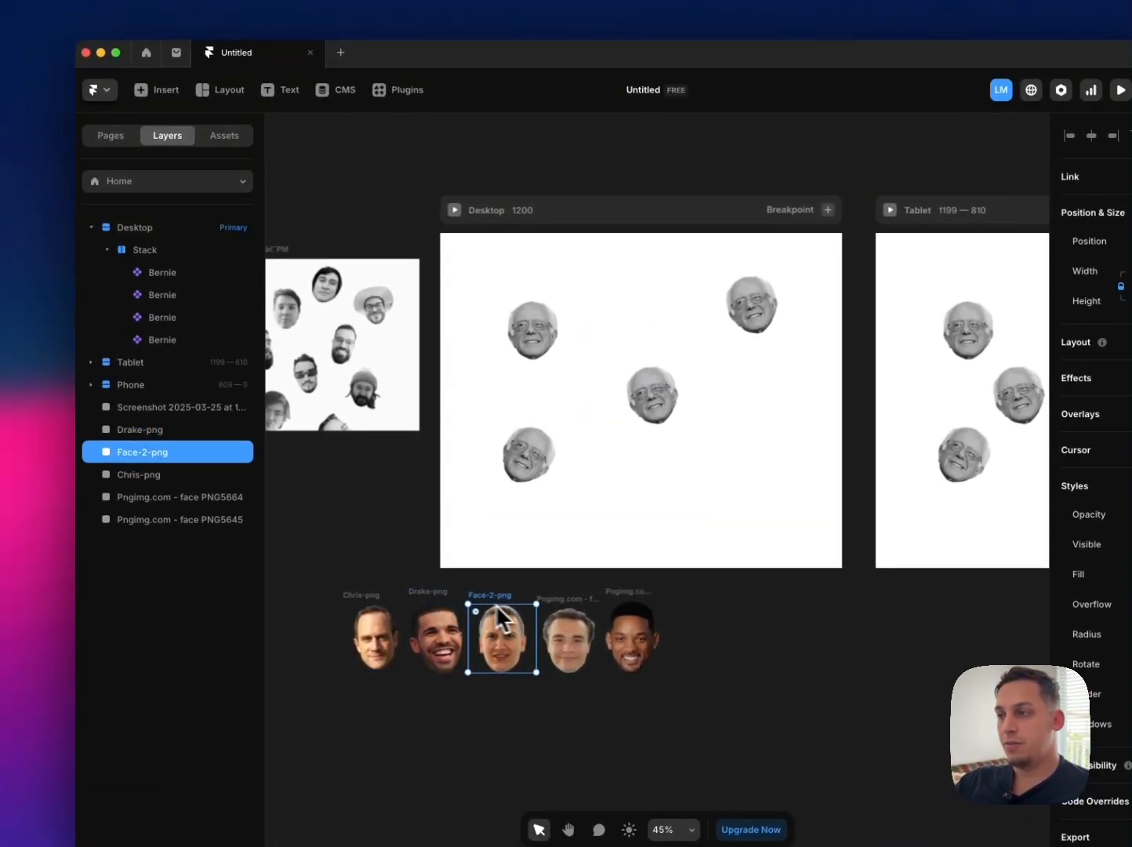
{"action": "left_click", "coordinate": [619, 610]}
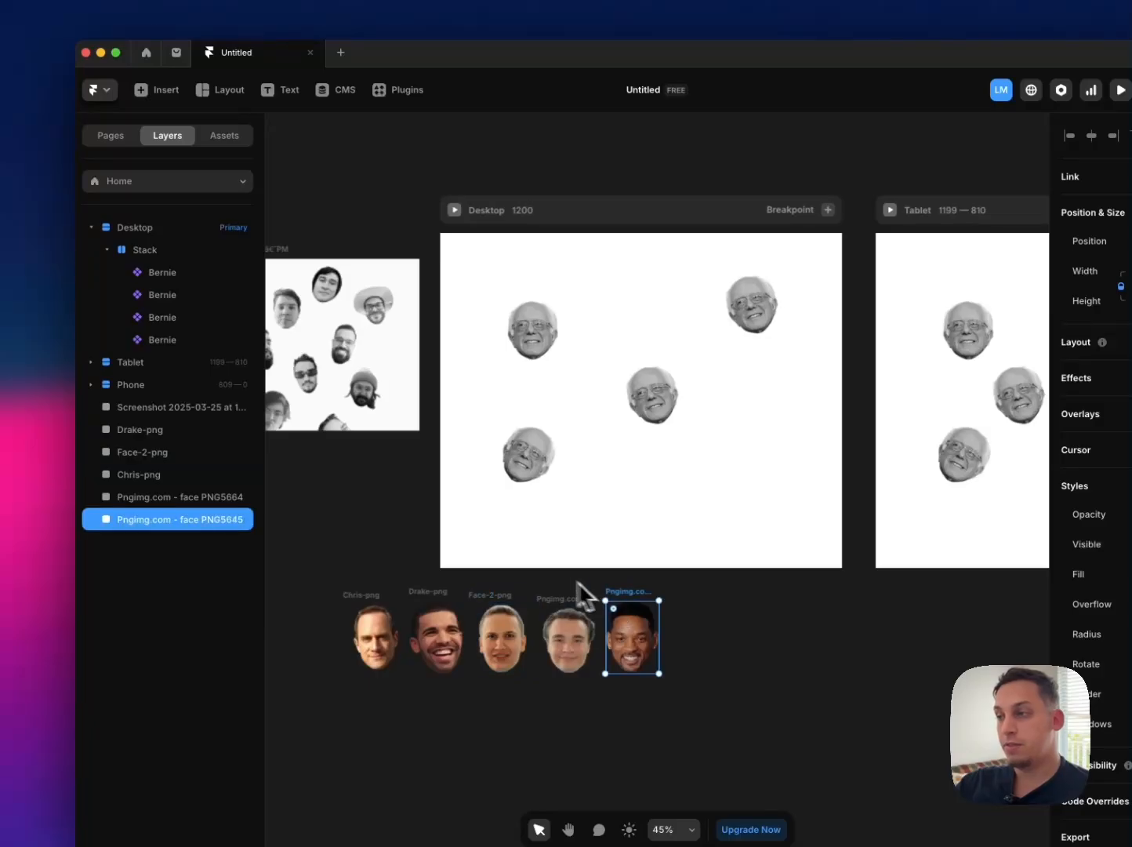
Step: Open the Bernie portrait component for editing and rename the component as Team
{"action": "left_click", "coordinate": [524, 348]}
{"action": "double_click", "coordinate": [523, 347]}
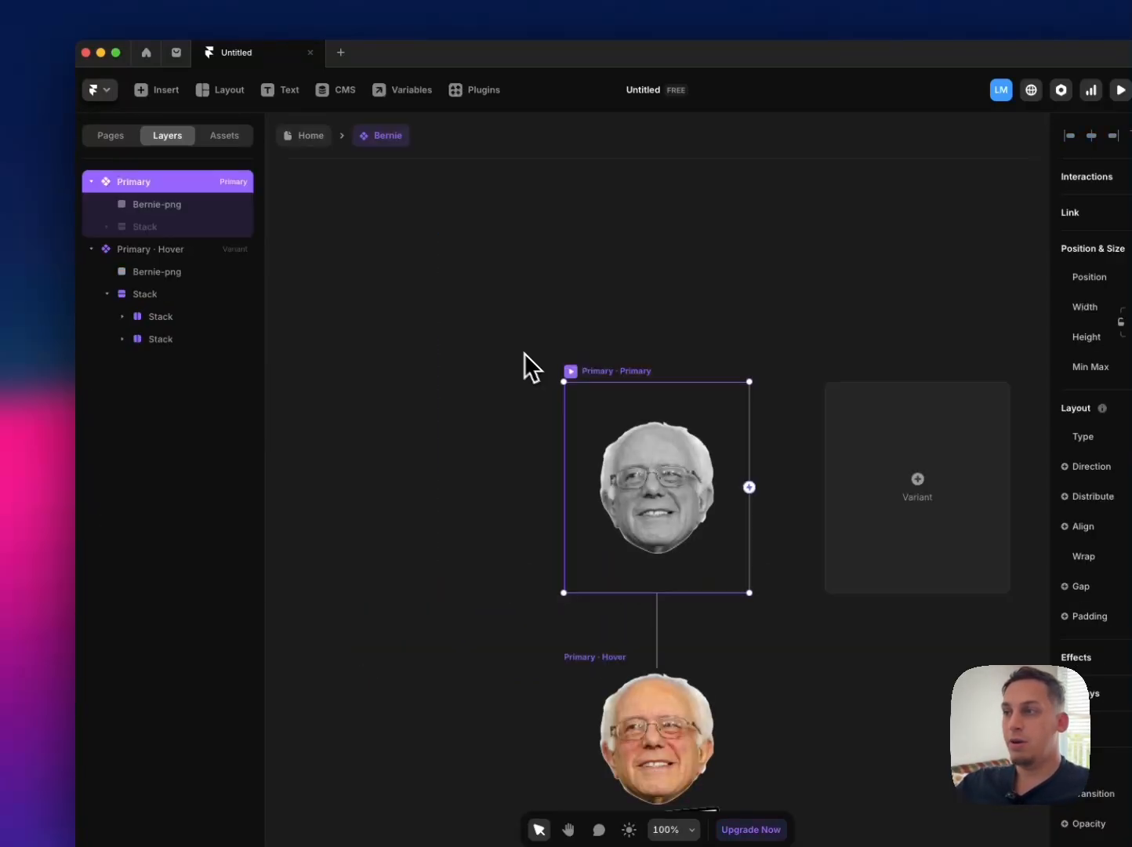
{"action": "left_click", "coordinate": [223, 138]}
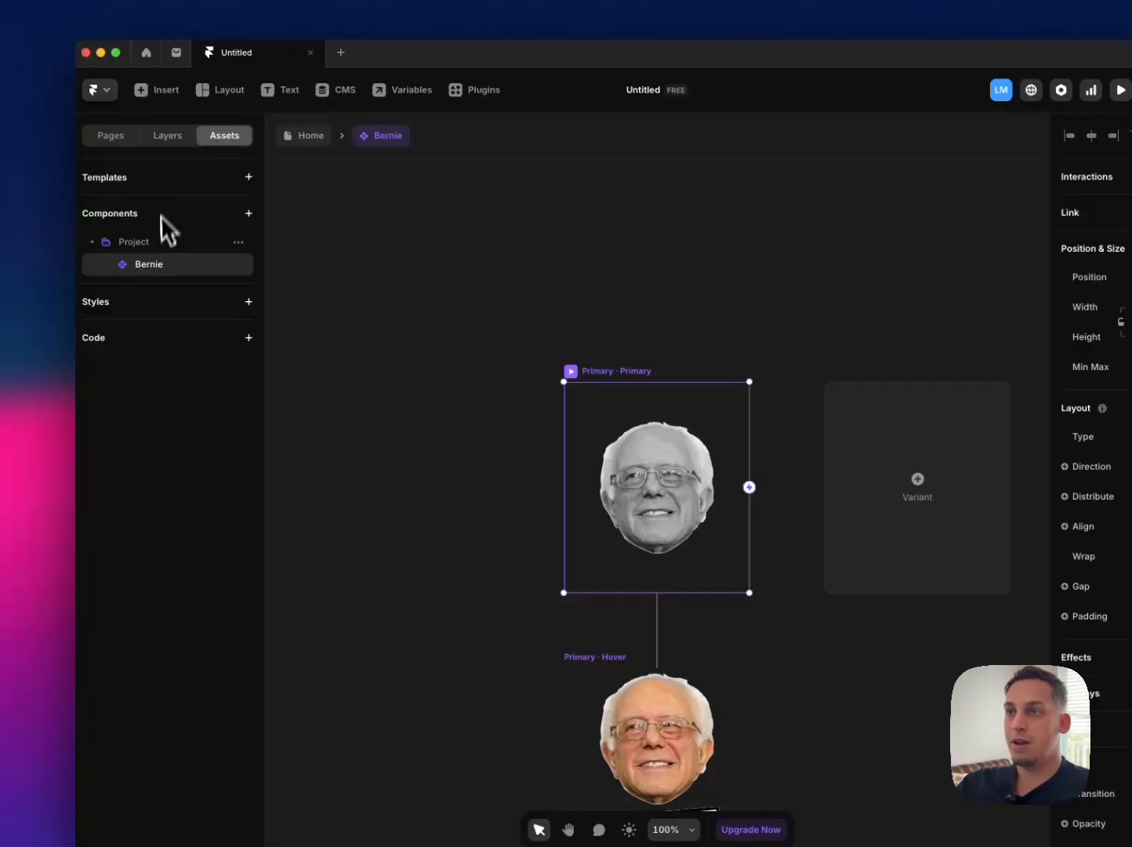
{"action": "left_click", "coordinate": [239, 266]}
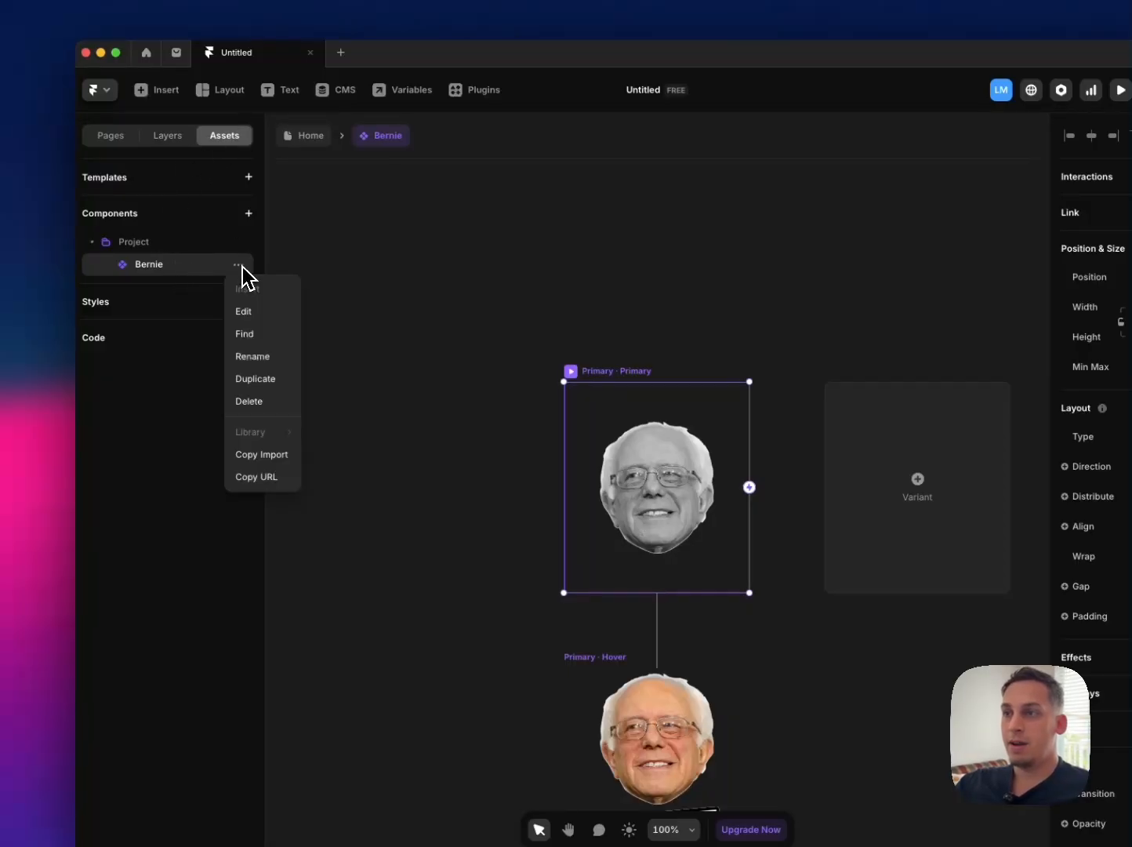
{"action": "left_click", "coordinate": [263, 358]}
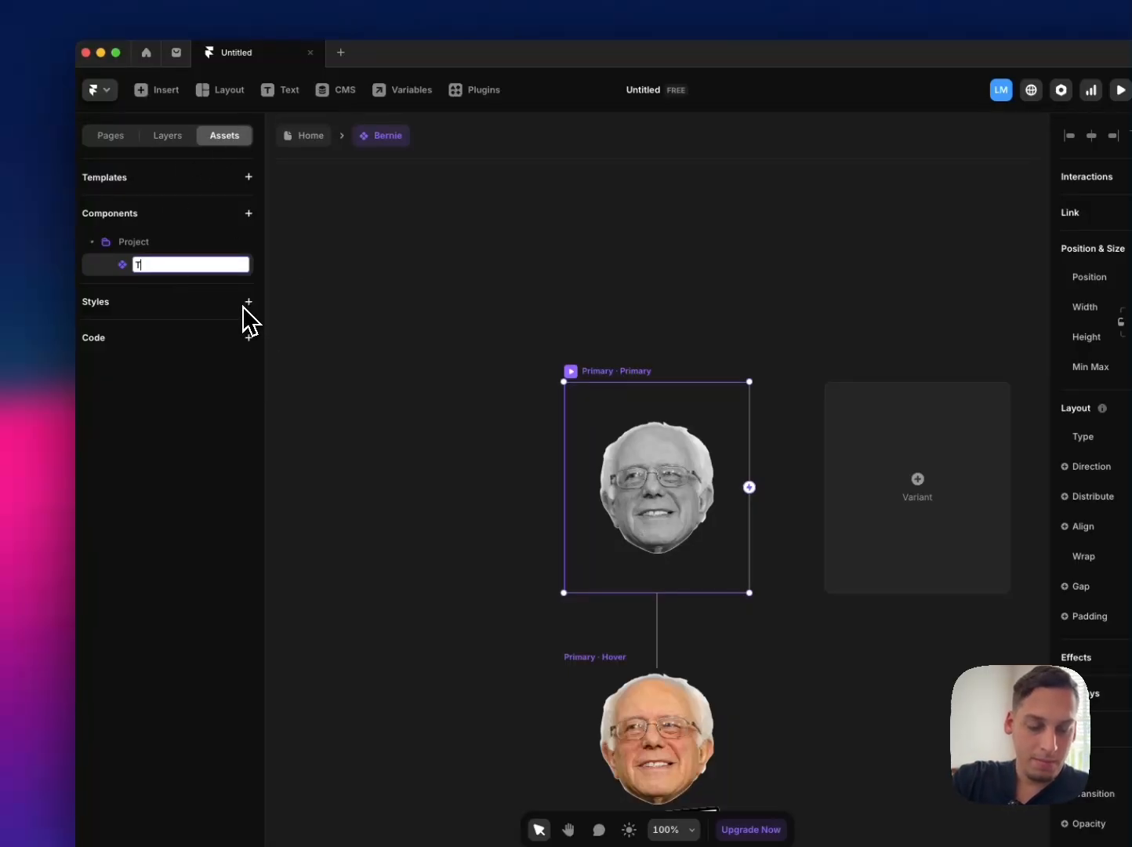
{"action": "type", "text": "Teammemb"}
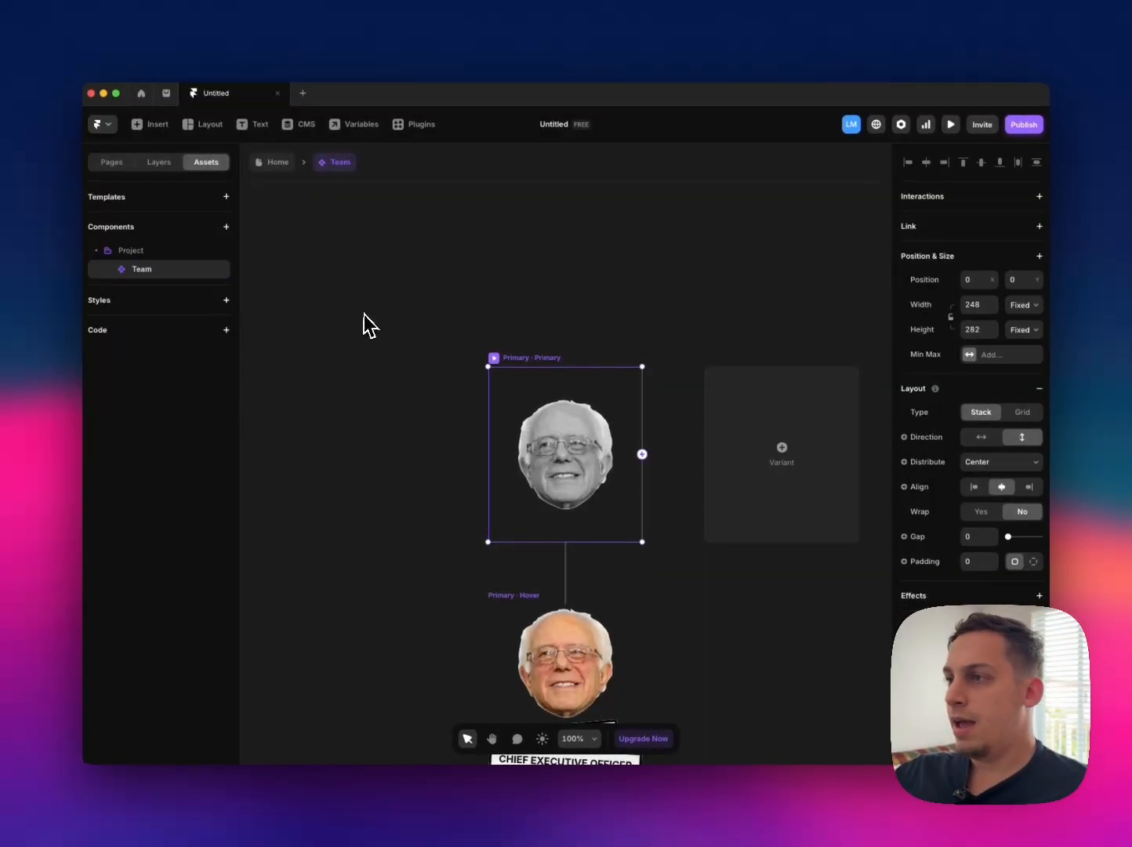
Step: Create an image variable named Image from the fill of the primary variant's portrait
{"action": "left_click", "coordinate": [534, 461]}
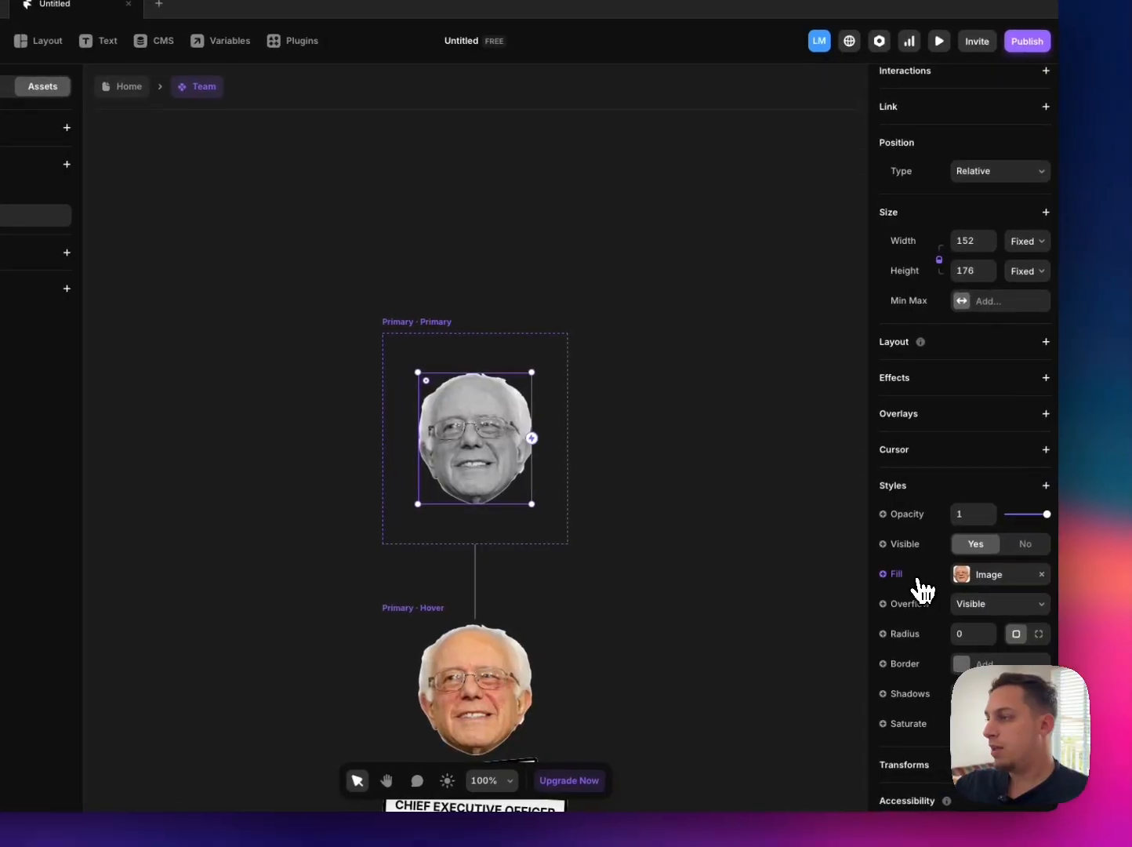
{"action": "left_click", "coordinate": [908, 581]}
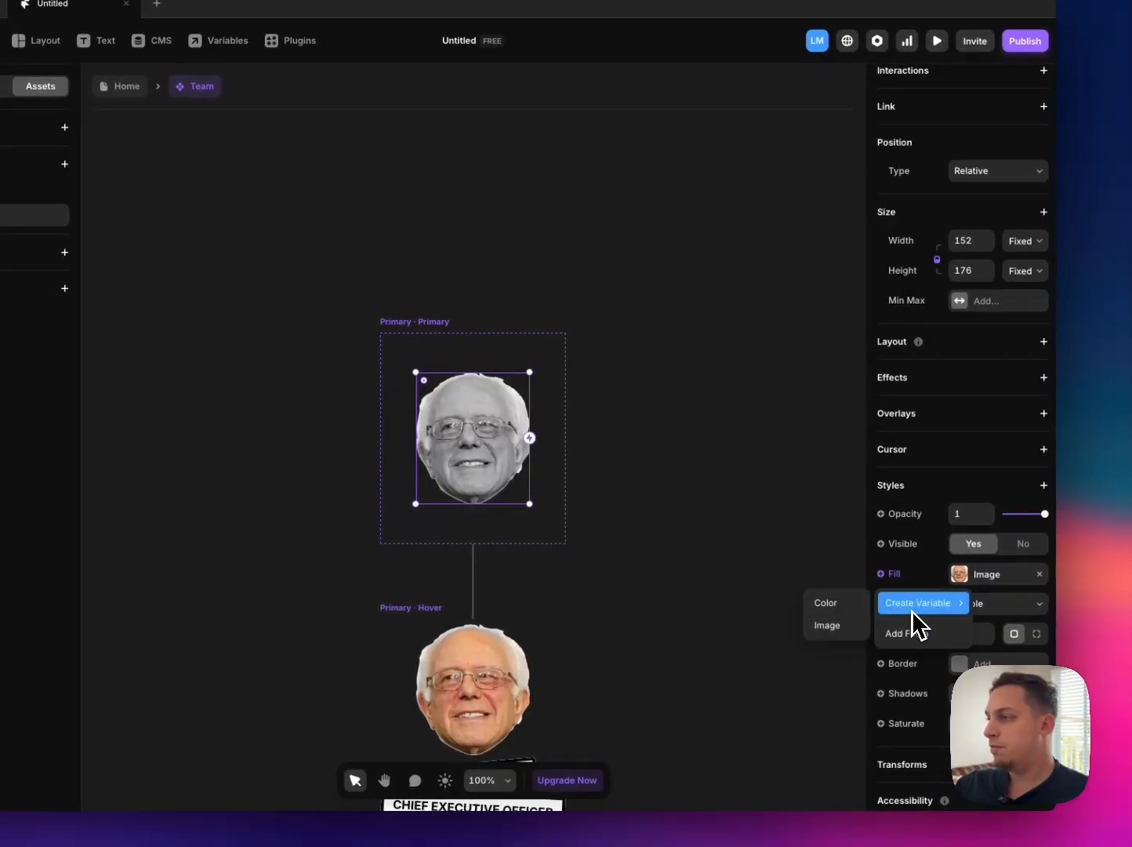
{"action": "left_click", "coordinate": [839, 627]}
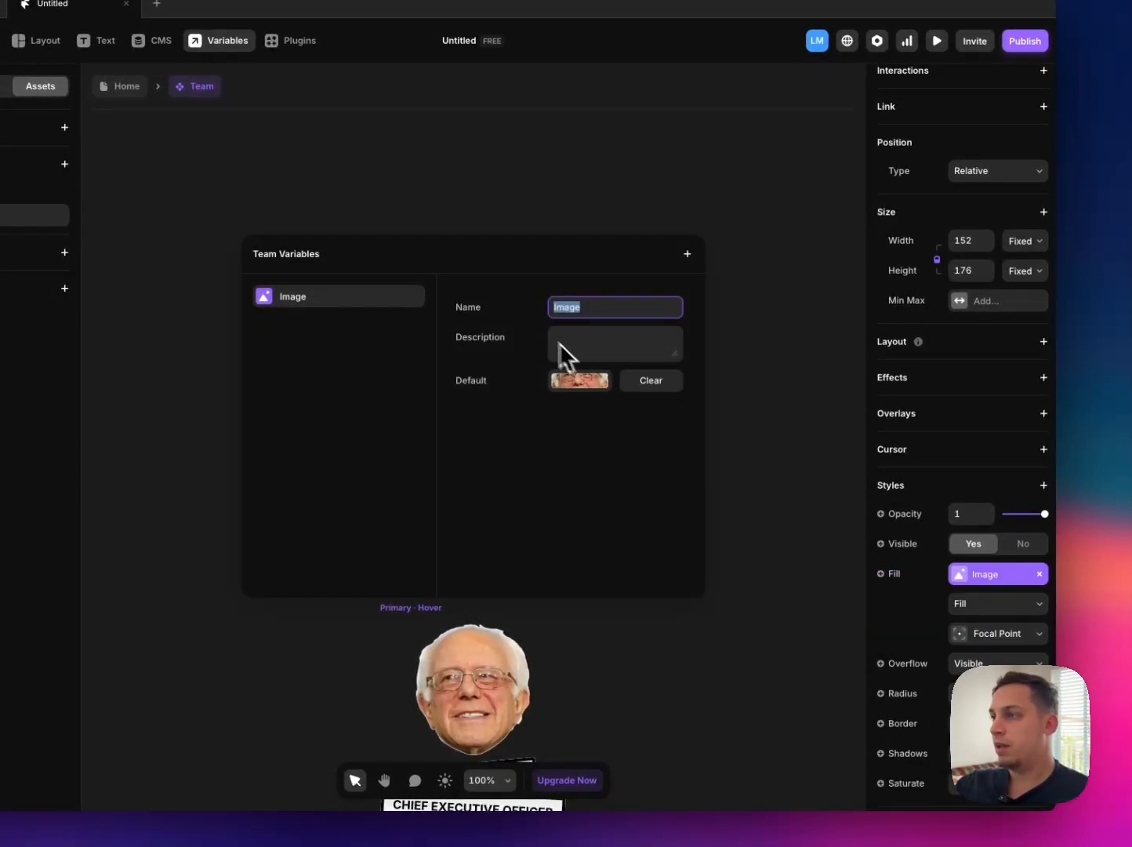
{"action": "left_click", "coordinate": [734, 330]}
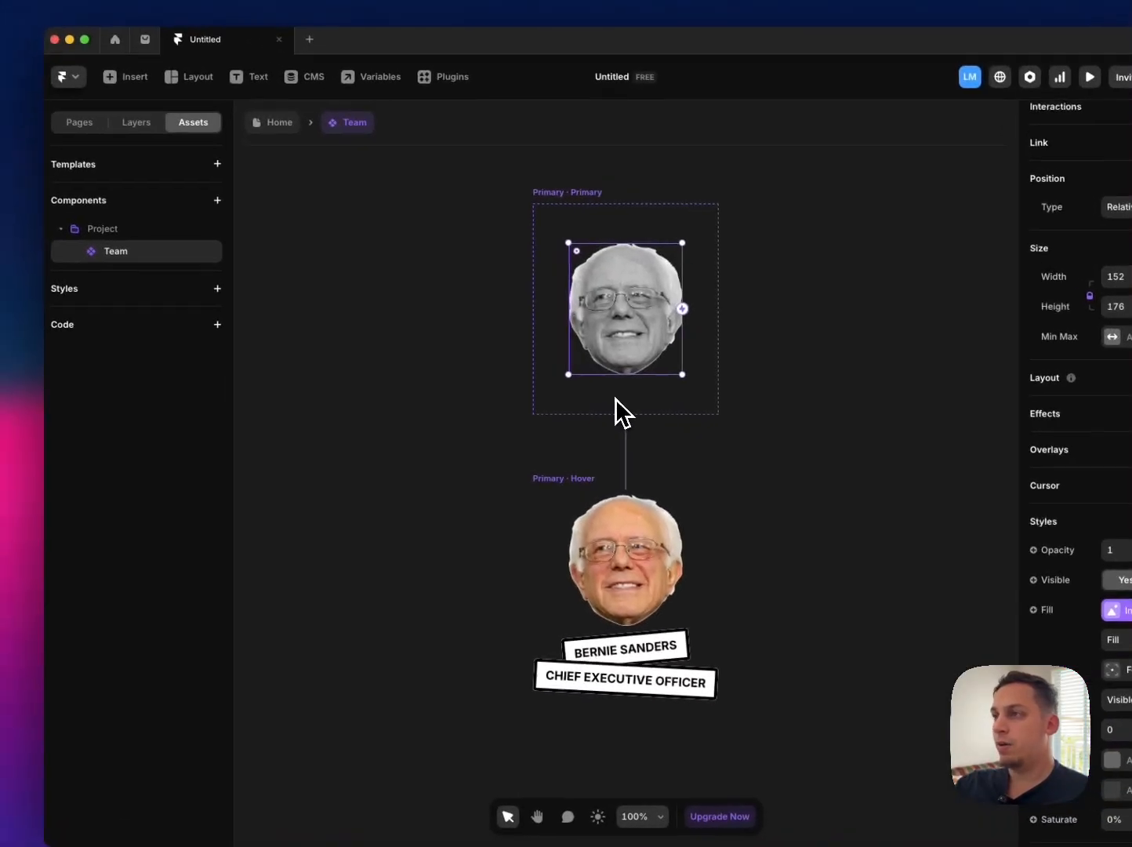
Step: Create a plain text variable called Name from the content of the primary variant's name label
{"action": "left_click", "coordinate": [561, 218]}
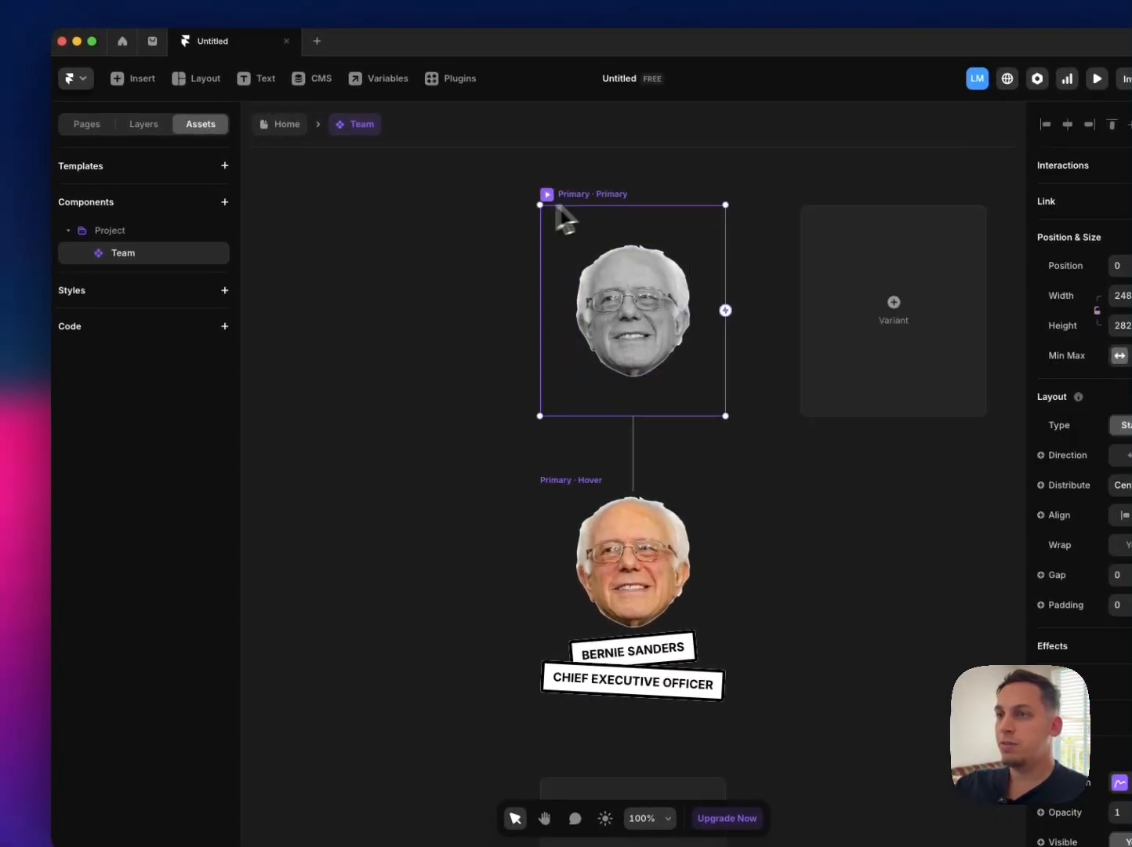
{"action": "left_click", "coordinate": [181, 178]}
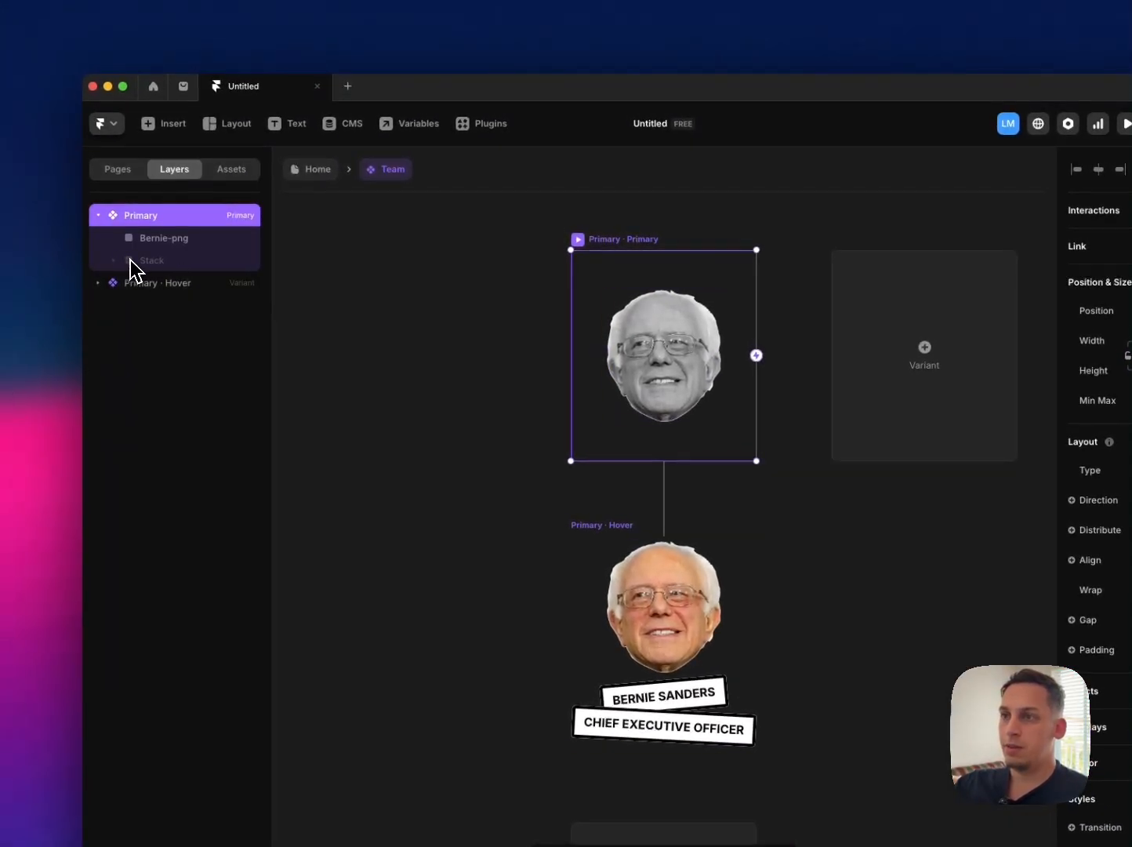
{"action": "left_click", "coordinate": [130, 260]}
{"action": "left_click", "coordinate": [150, 287]}
{"action": "left_click", "coordinate": [202, 307]}
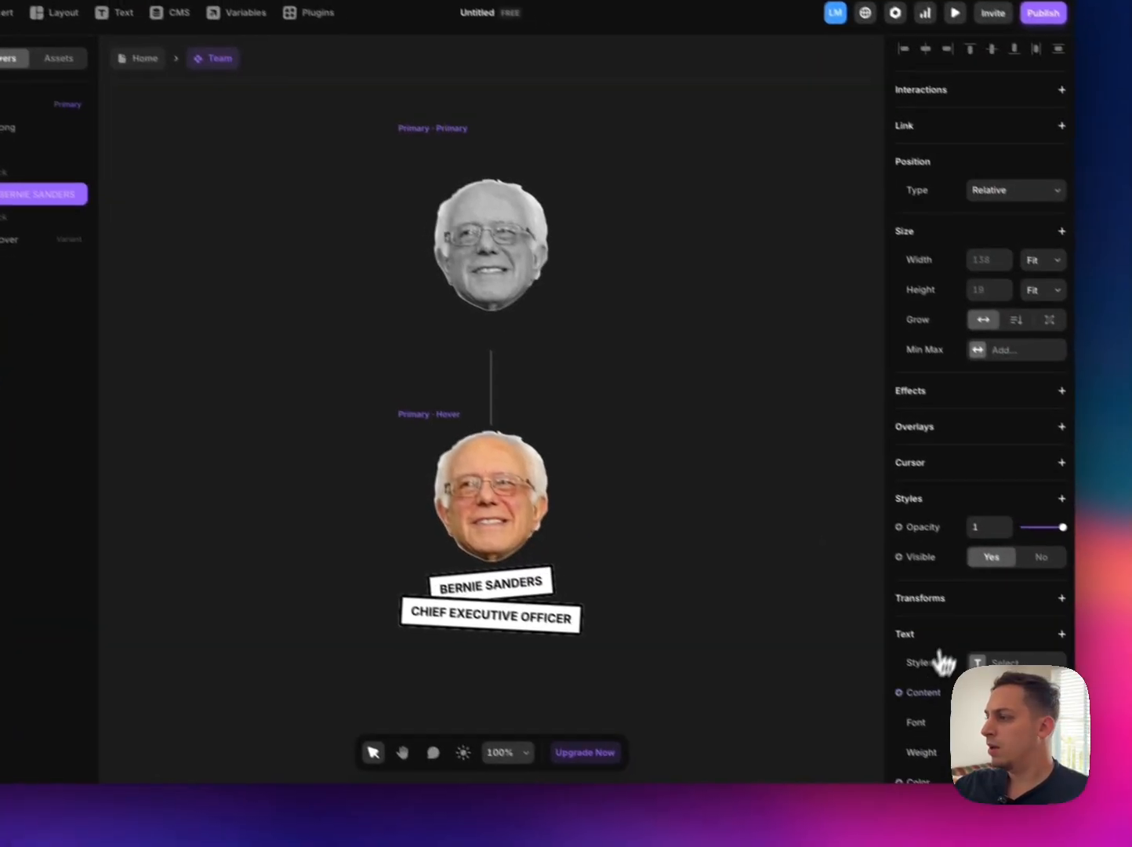
{"action": "left_click", "coordinate": [918, 693]}
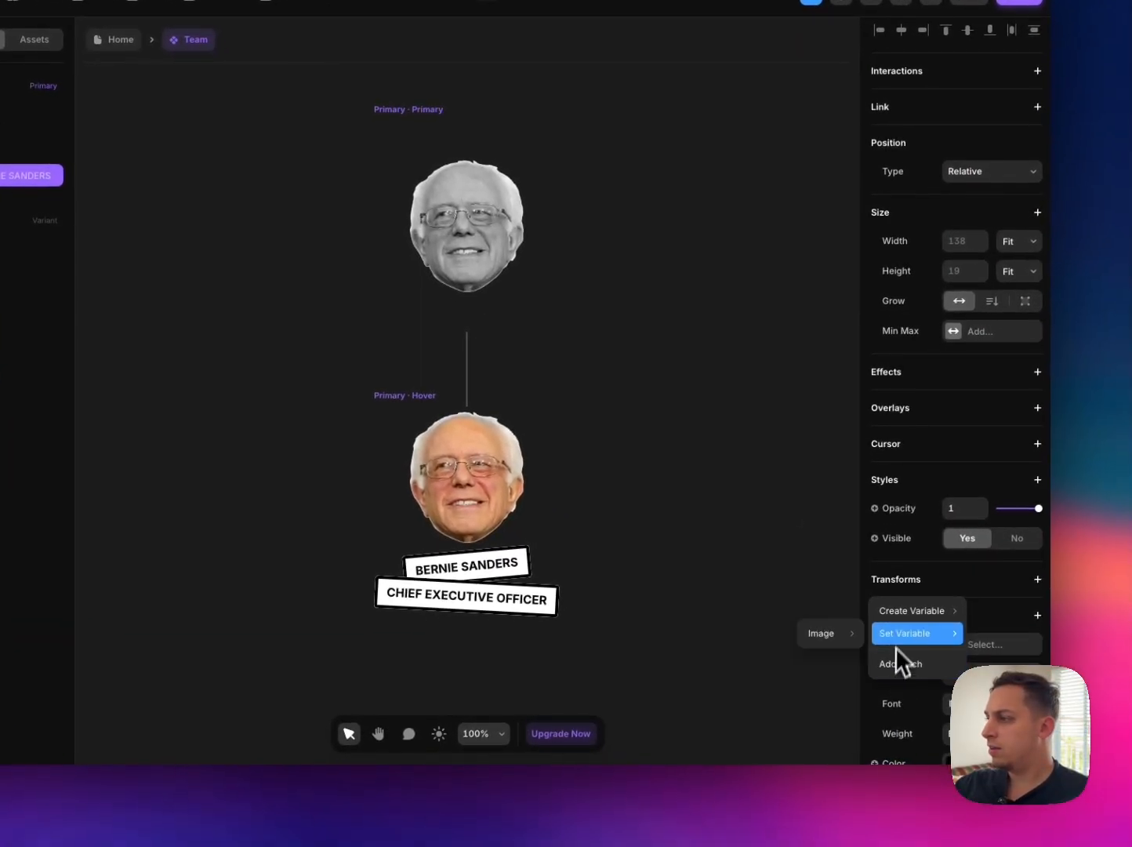
{"action": "mouse_move", "coordinate": [921, 636]}
{"action": "left_click", "coordinate": [824, 612]}
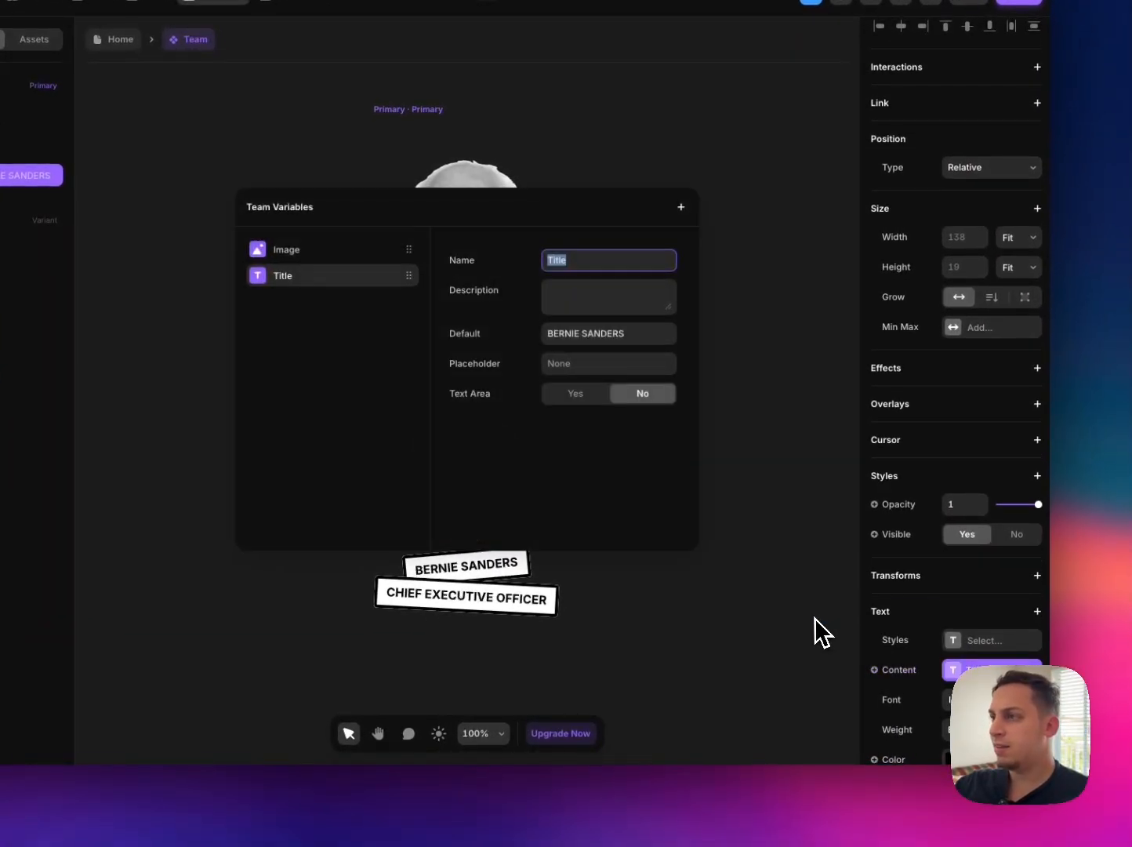
{"action": "type", "text": "Name"}
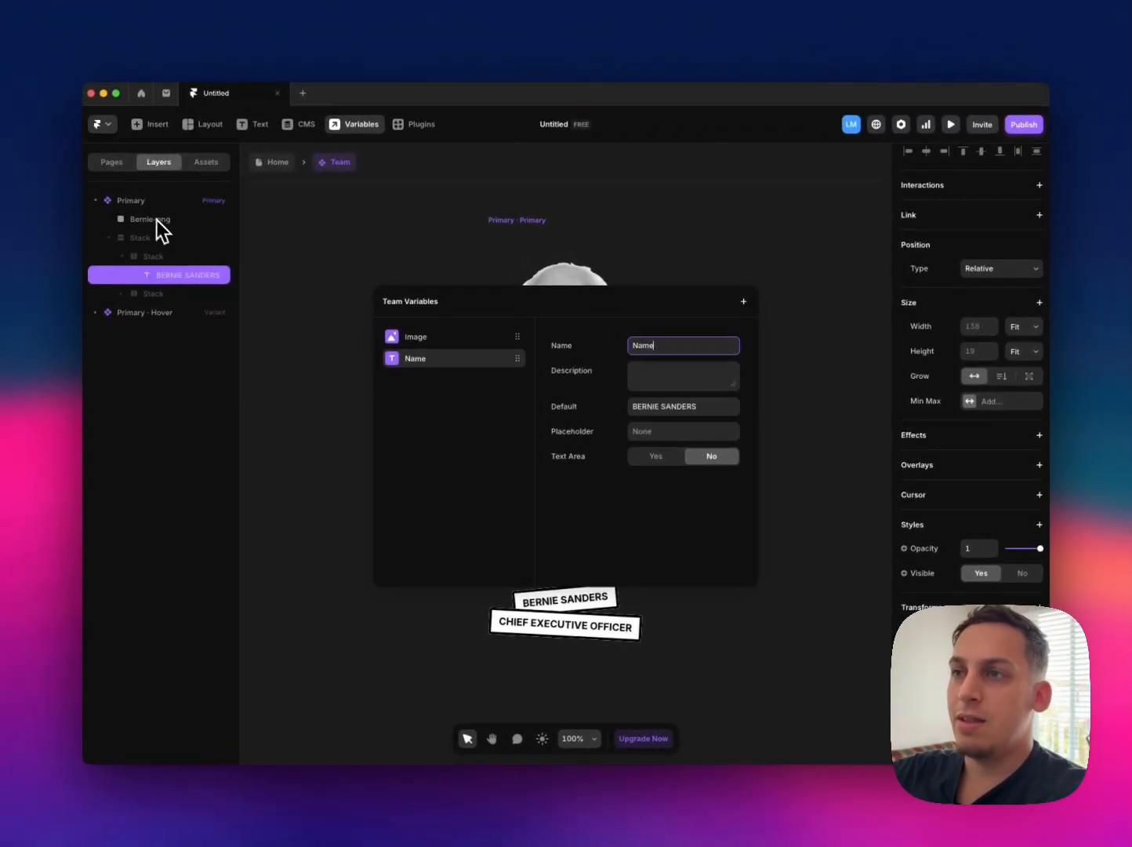
{"action": "key", "text": "Escape"}
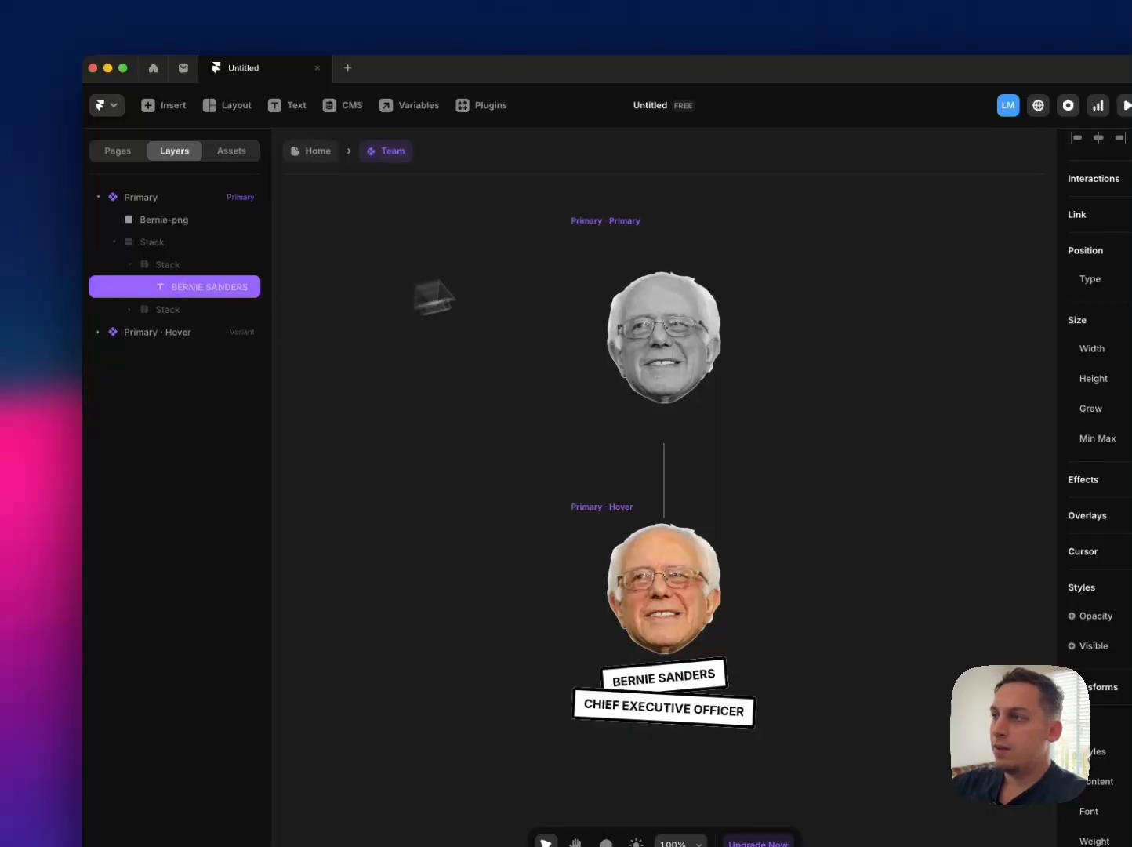
Step: Create a plain text variable called Position from the content of the primary variant's CHIEF EXECUTIVE OFFICER label
{"action": "left_click", "coordinate": [586, 220]}
{"action": "left_click", "coordinate": [189, 290]}
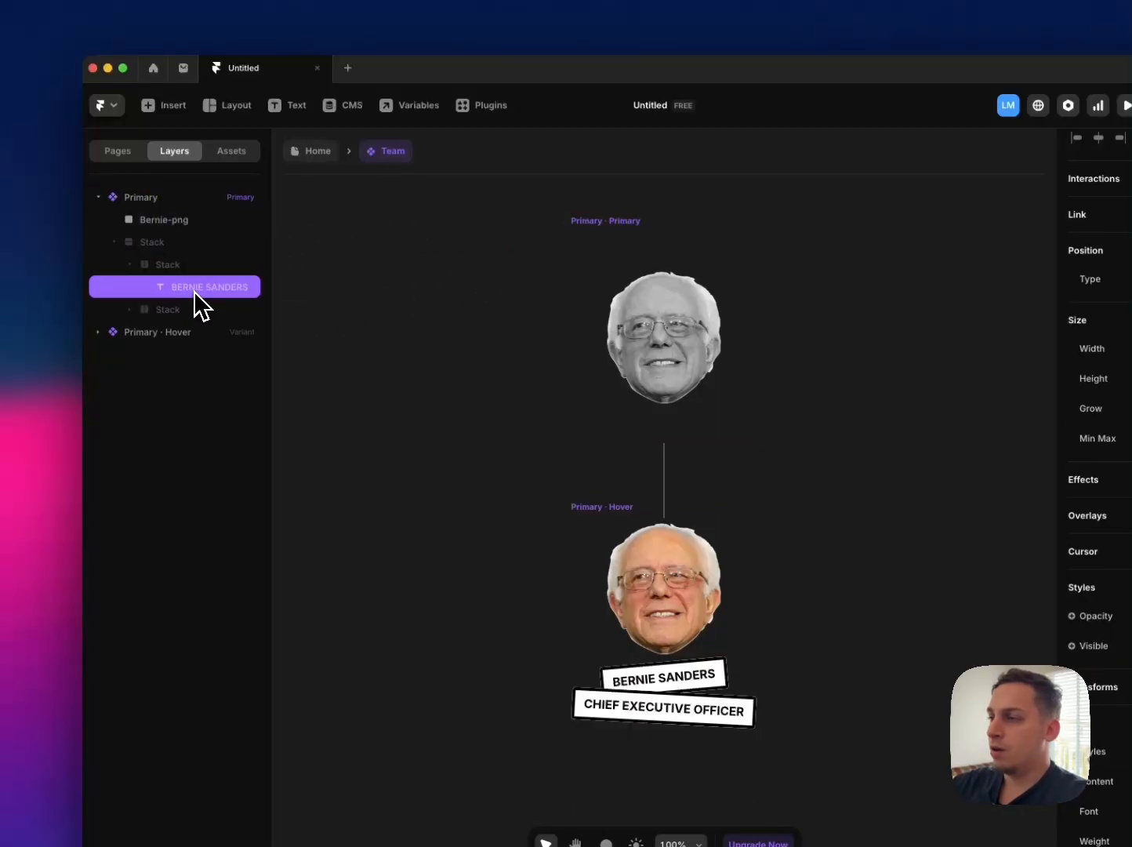
{"action": "left_click", "coordinate": [131, 309]}
{"action": "left_click", "coordinate": [201, 333]}
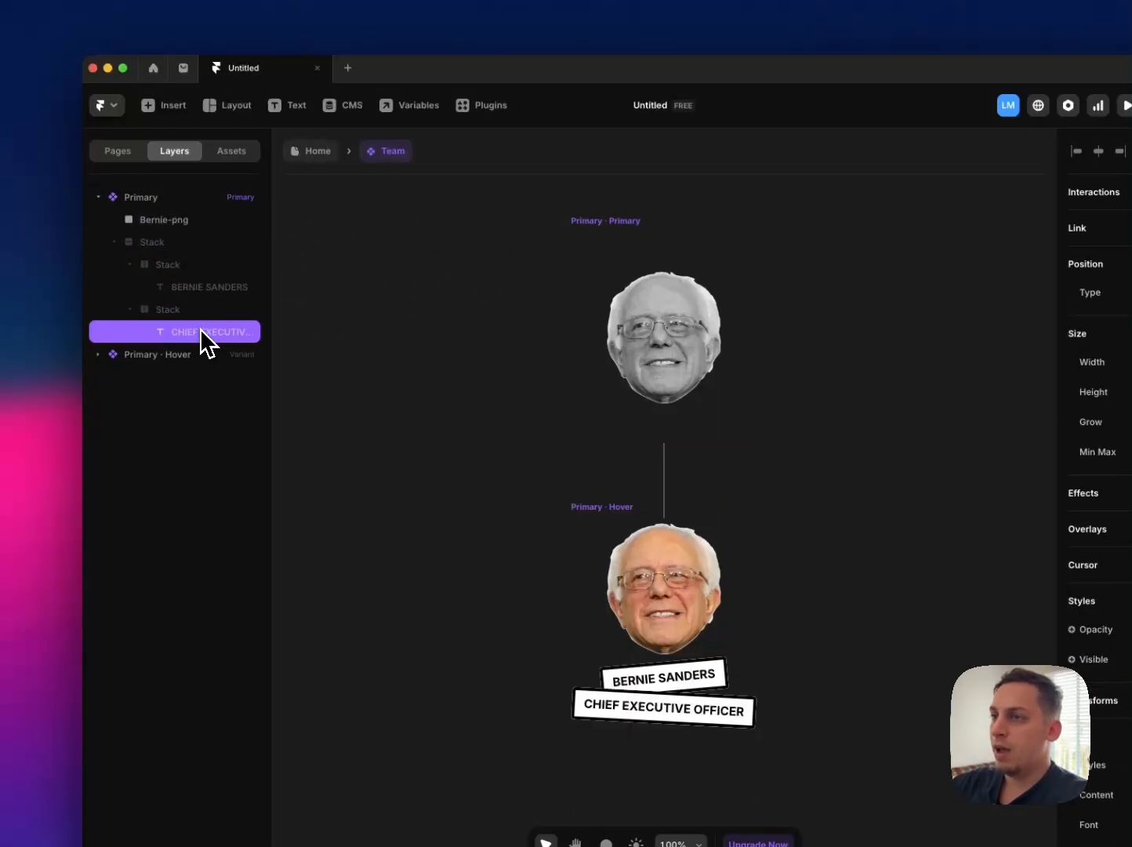
{"action": "left_click", "coordinate": [1090, 799]}
{"action": "mouse_move", "coordinate": [1097, 736]}
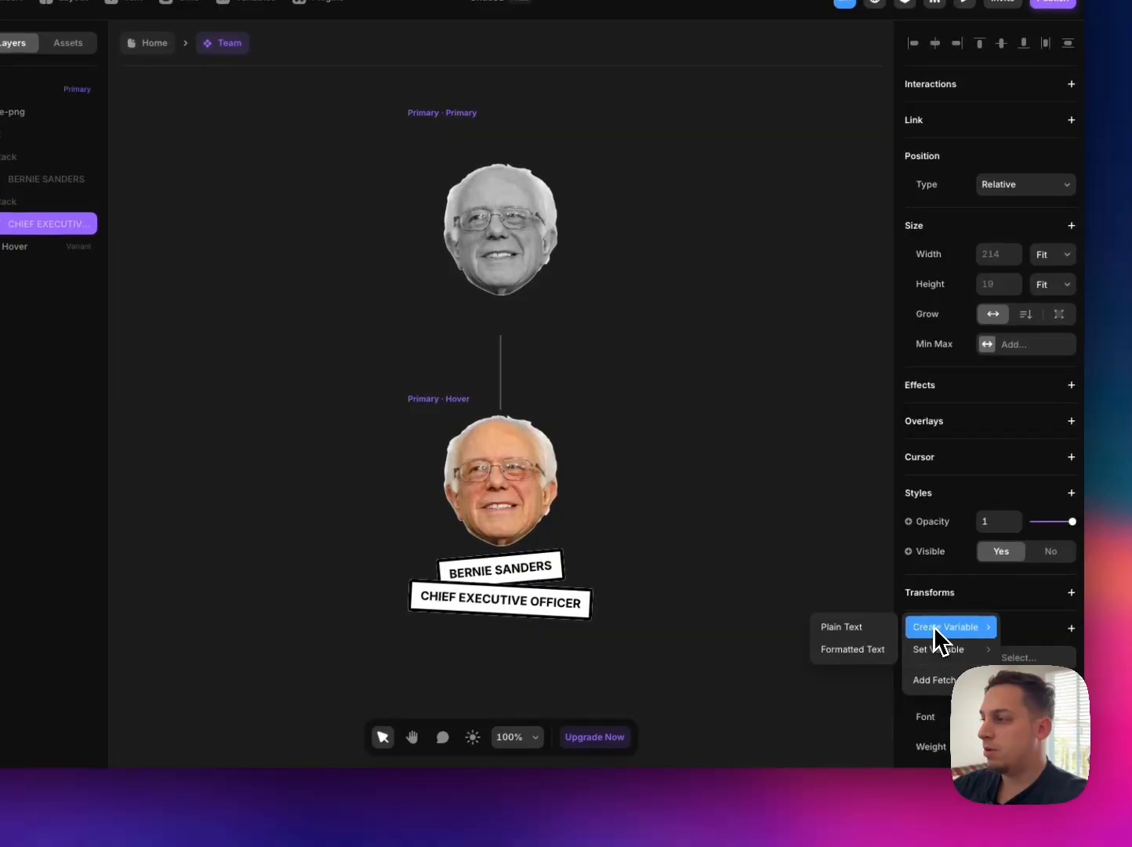
{"action": "left_click", "coordinate": [885, 626]}
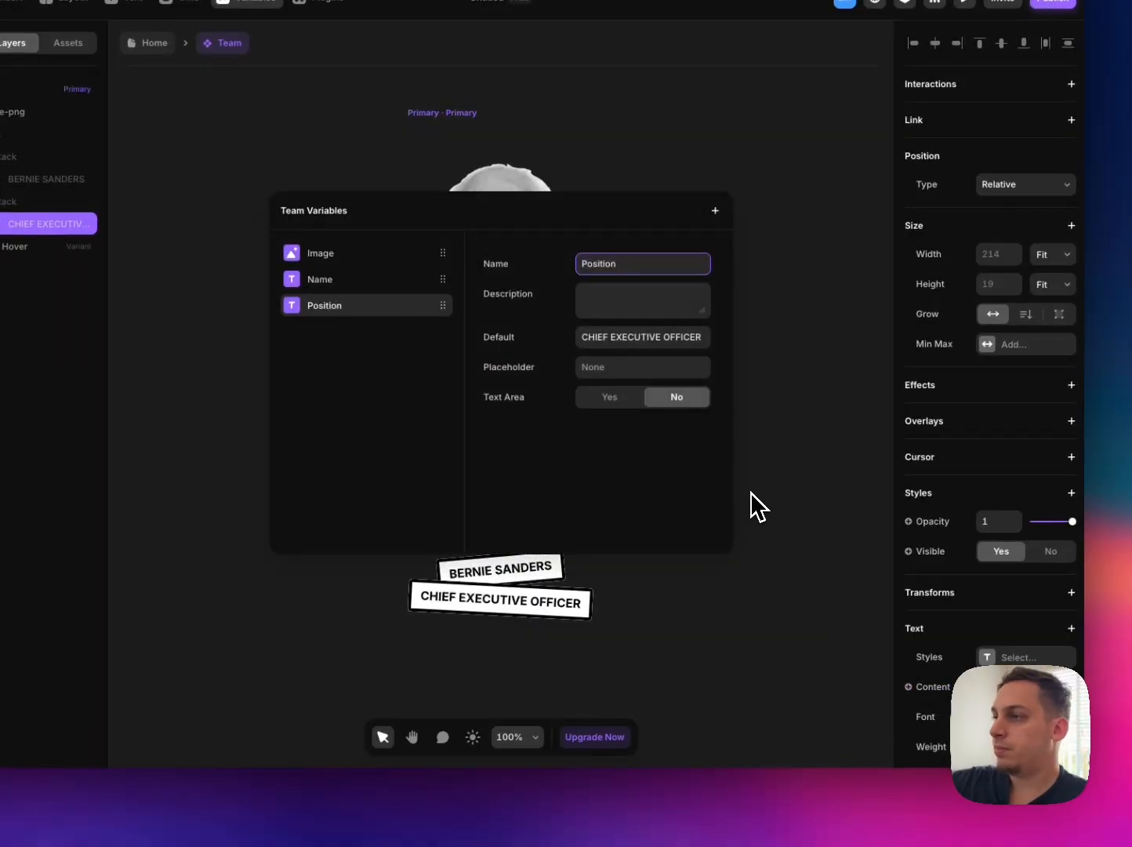
{"action": "left_click", "coordinate": [760, 396]}
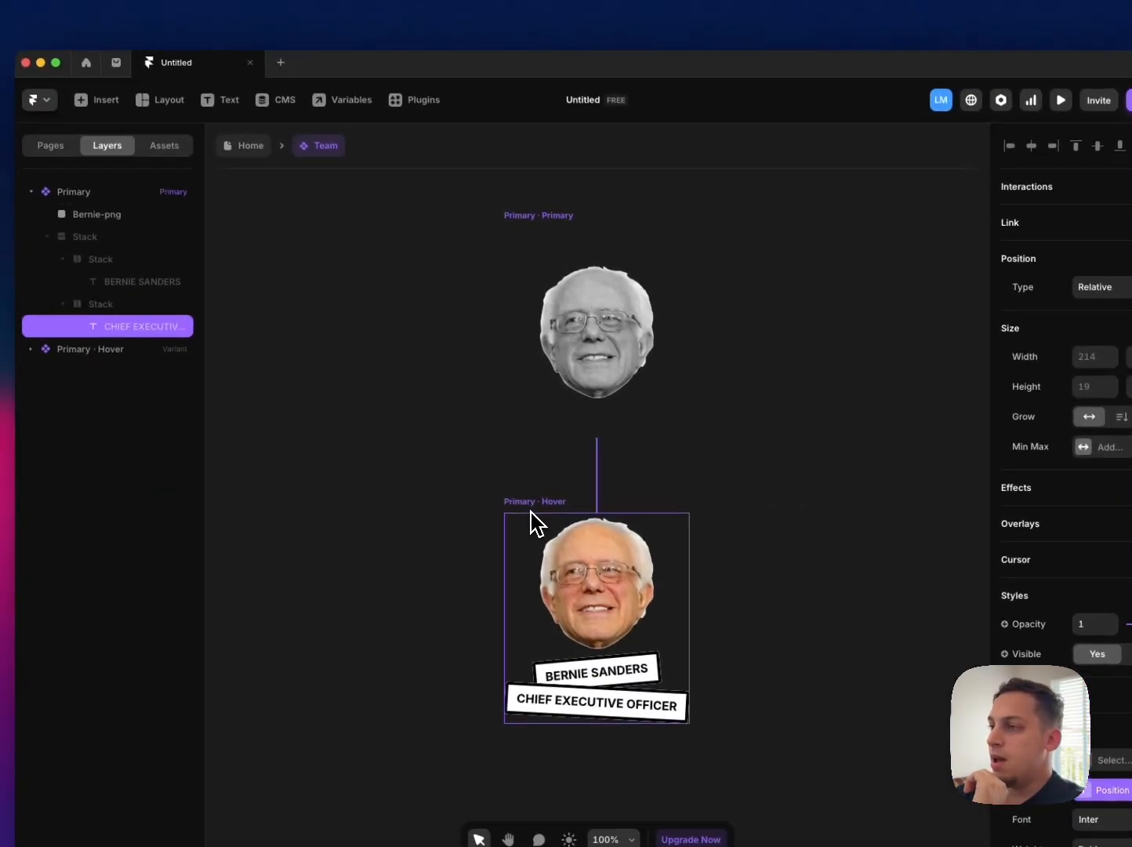
Step: Return to the Home page and replace the middle portrait's image with pngimg.com - face_PNG5645.png from Downloads
{"action": "left_click", "coordinate": [436, 405]}
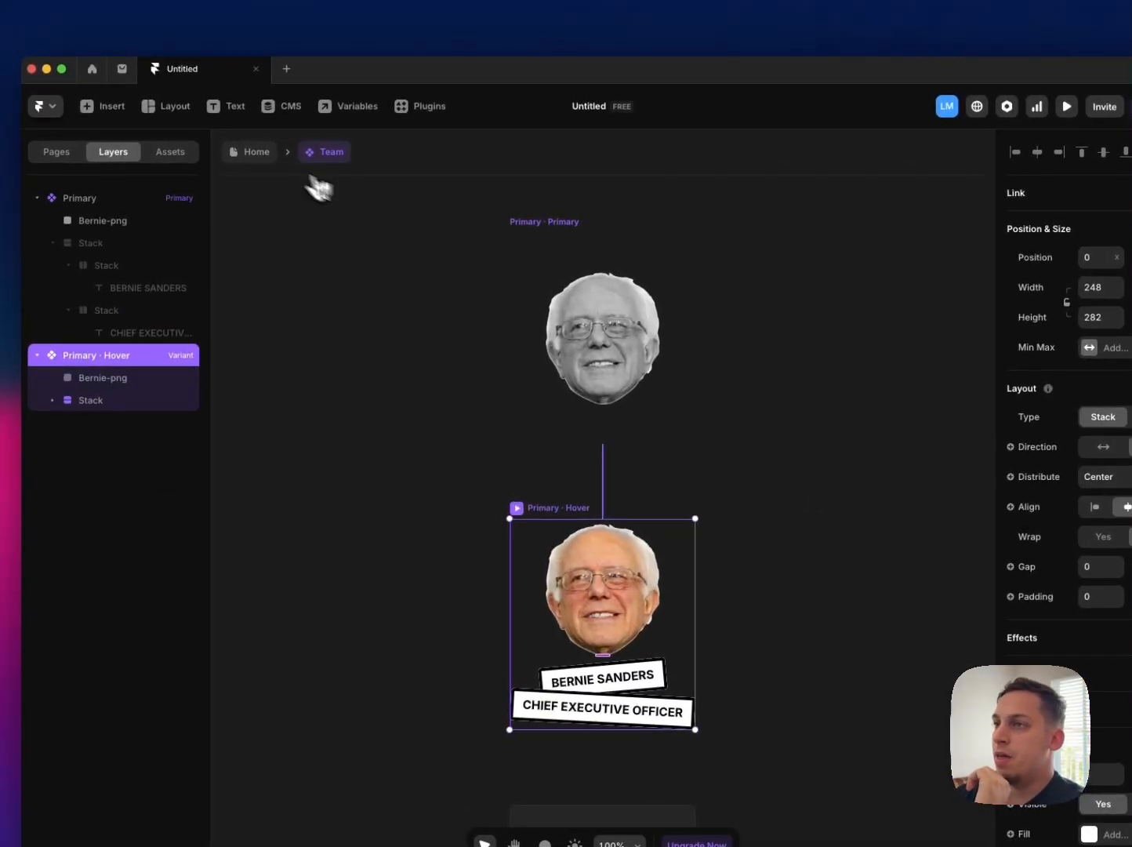
{"action": "left_click", "coordinate": [257, 153]}
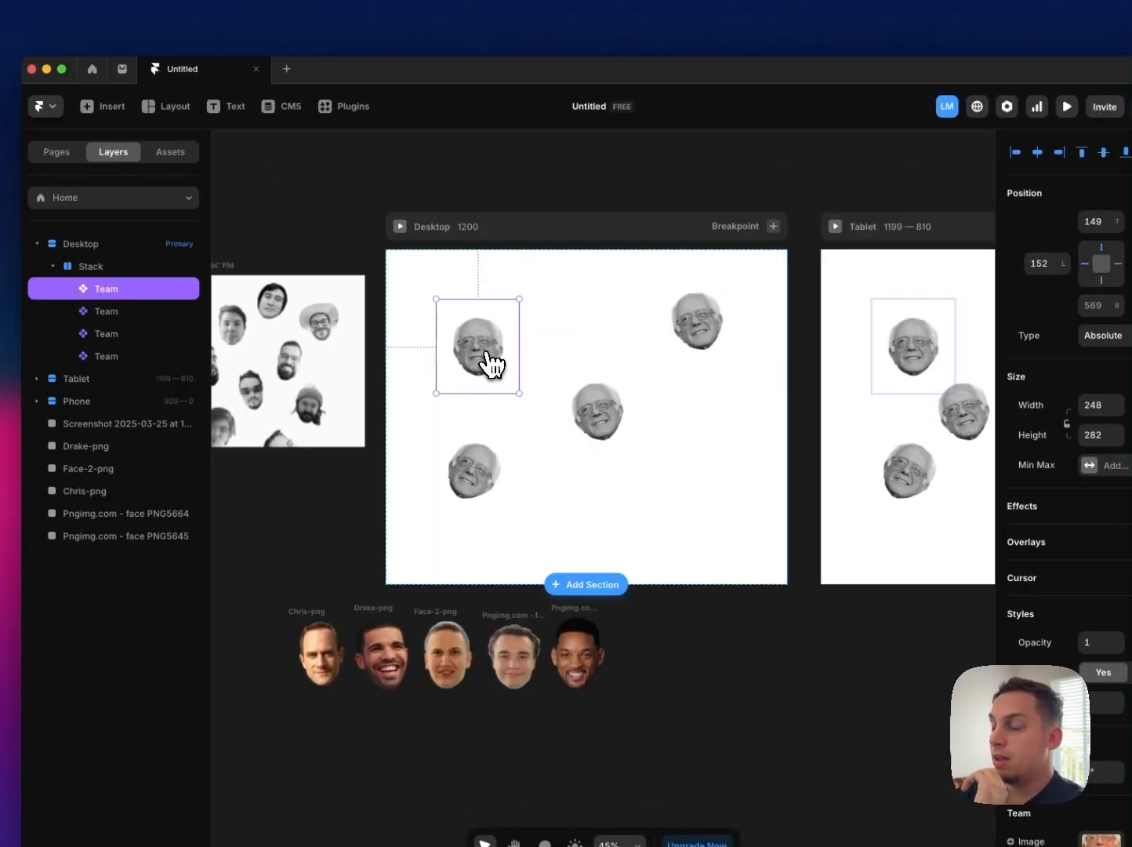
{"action": "scroll", "coordinate": [569, 387], "scroll_direction": "left", "scroll_amount": 1}
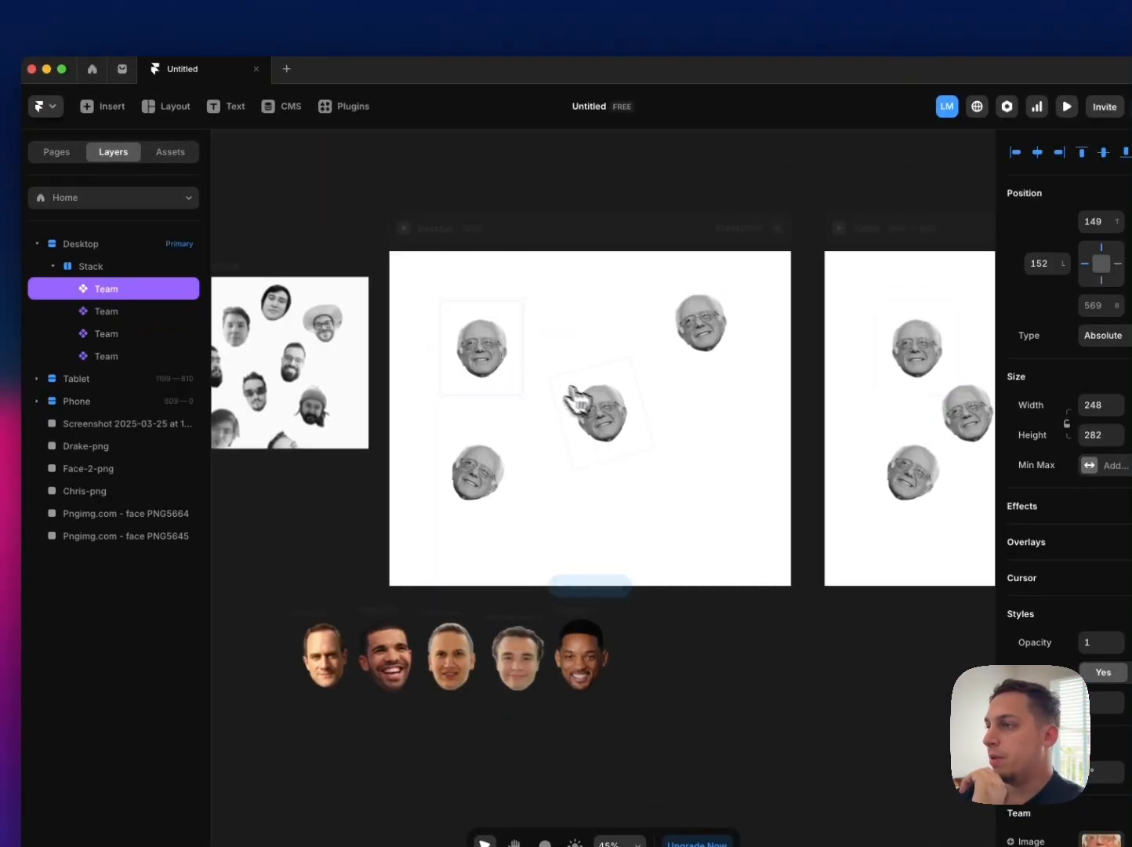
{"action": "left_click", "coordinate": [592, 424]}
{"action": "left_click", "coordinate": [1095, 669]}
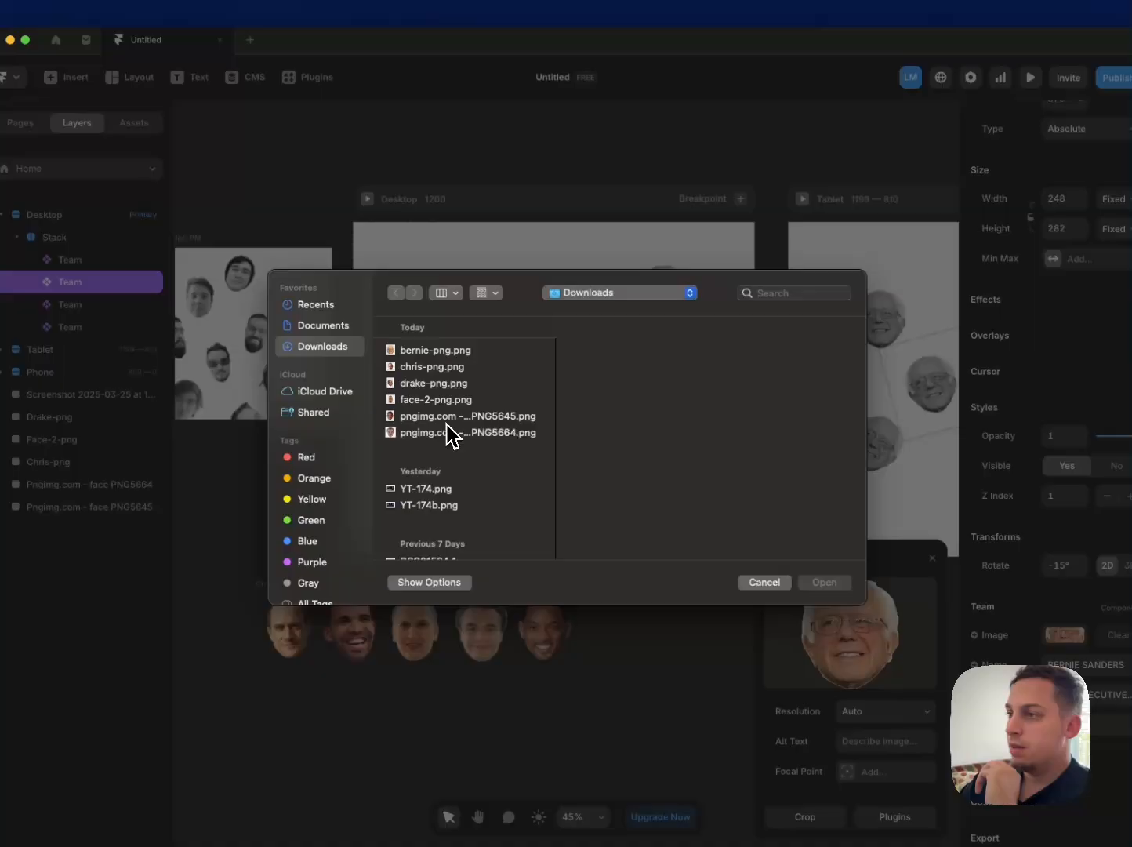
{"action": "left_click", "coordinate": [363, 355]}
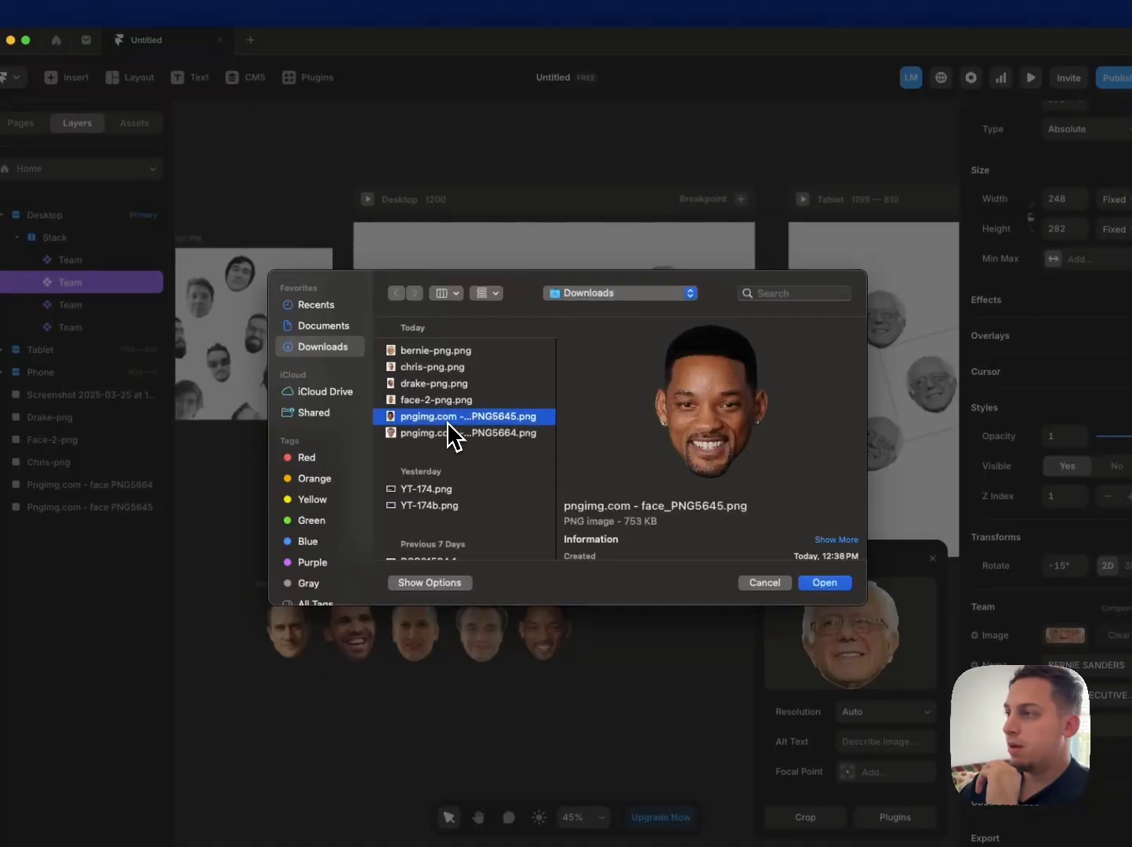
{"action": "left_click", "coordinate": [806, 582]}
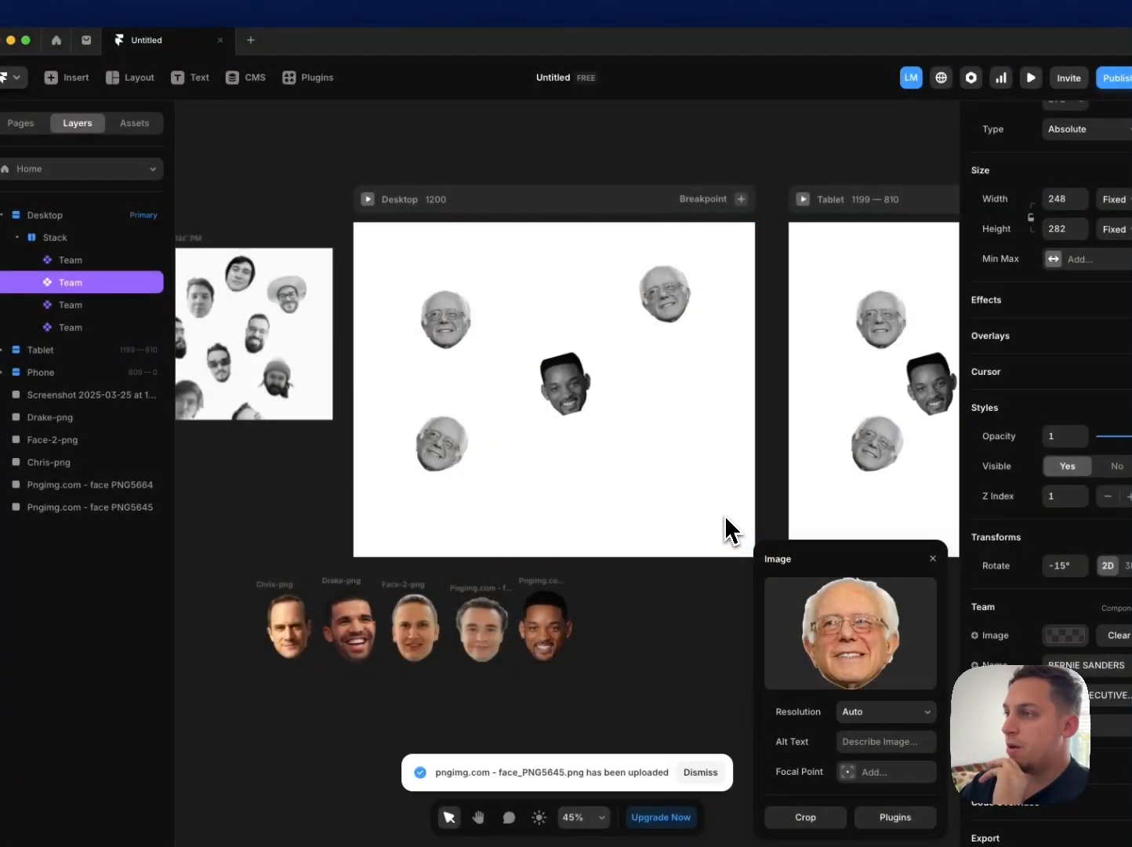
Step: Preview the Desktop page to check the middle portrait's hover state, and return to the canvas
{"action": "double_click", "coordinate": [566, 382]}
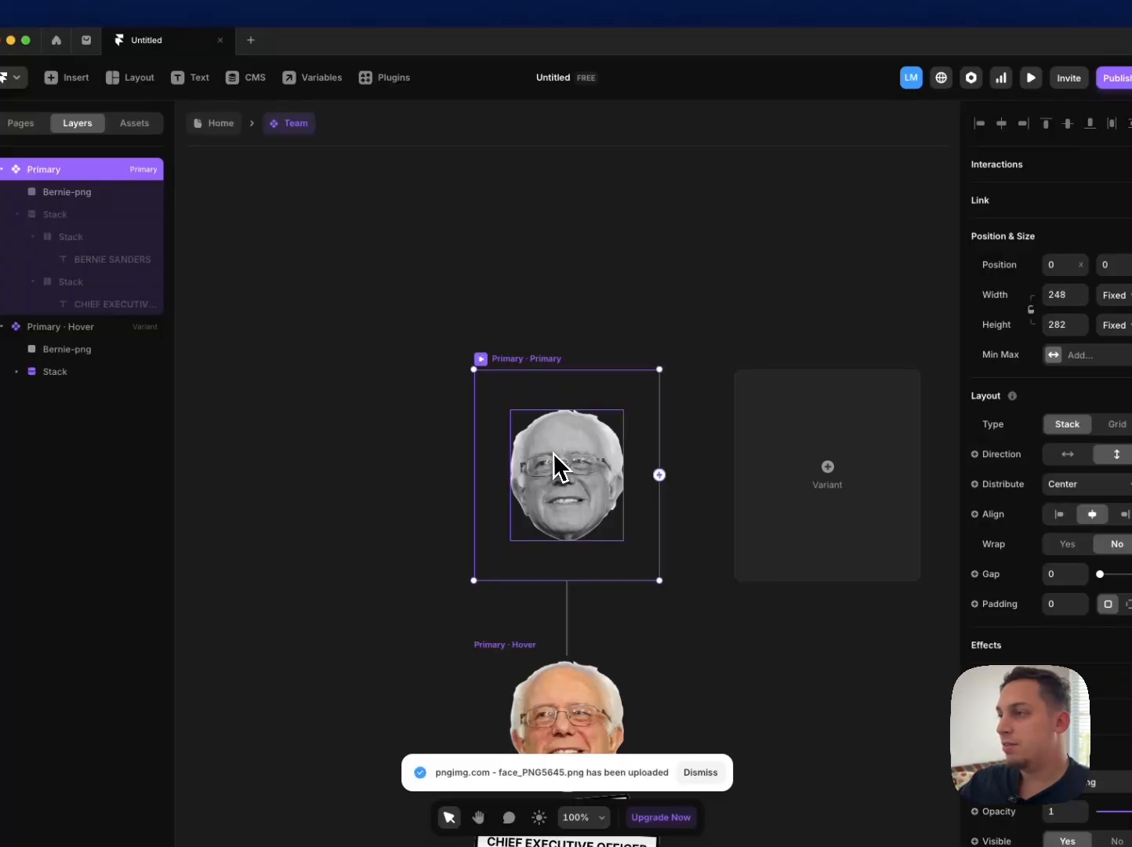
{"action": "left_click", "coordinate": [221, 123]}
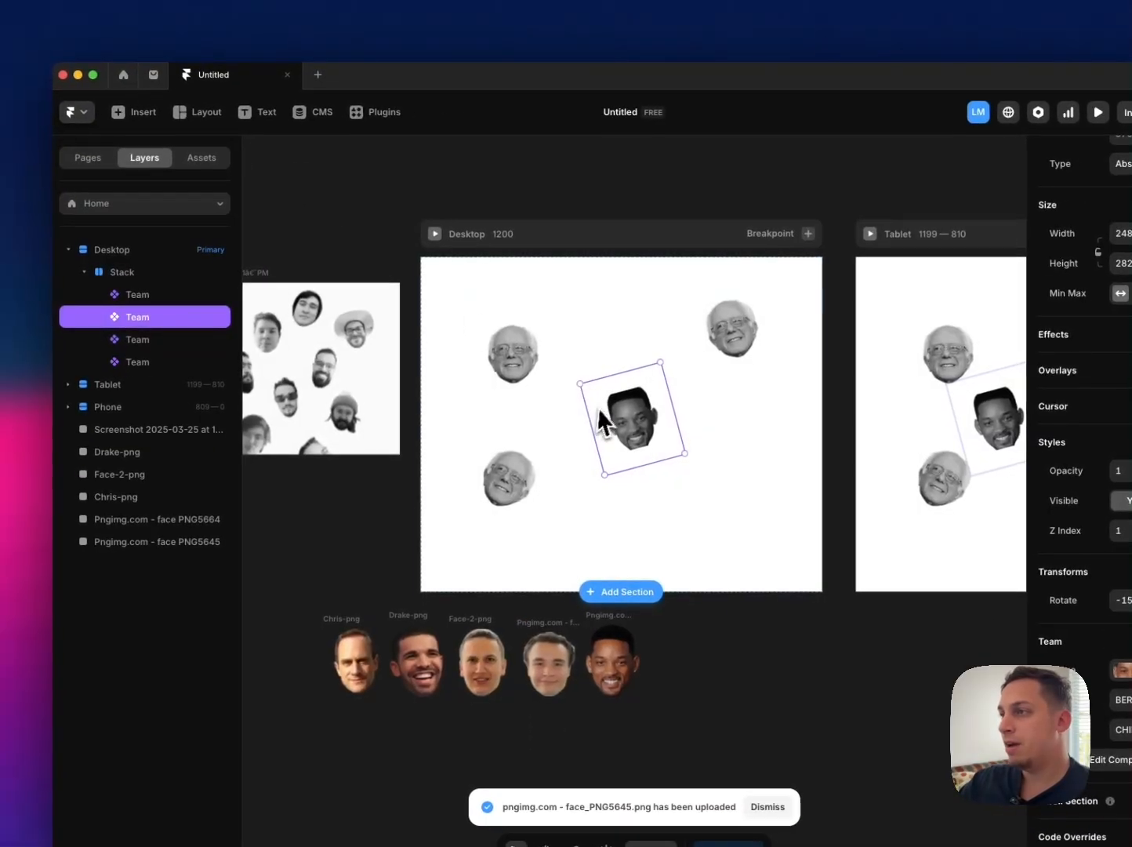
{"action": "left_click", "coordinate": [436, 234]}
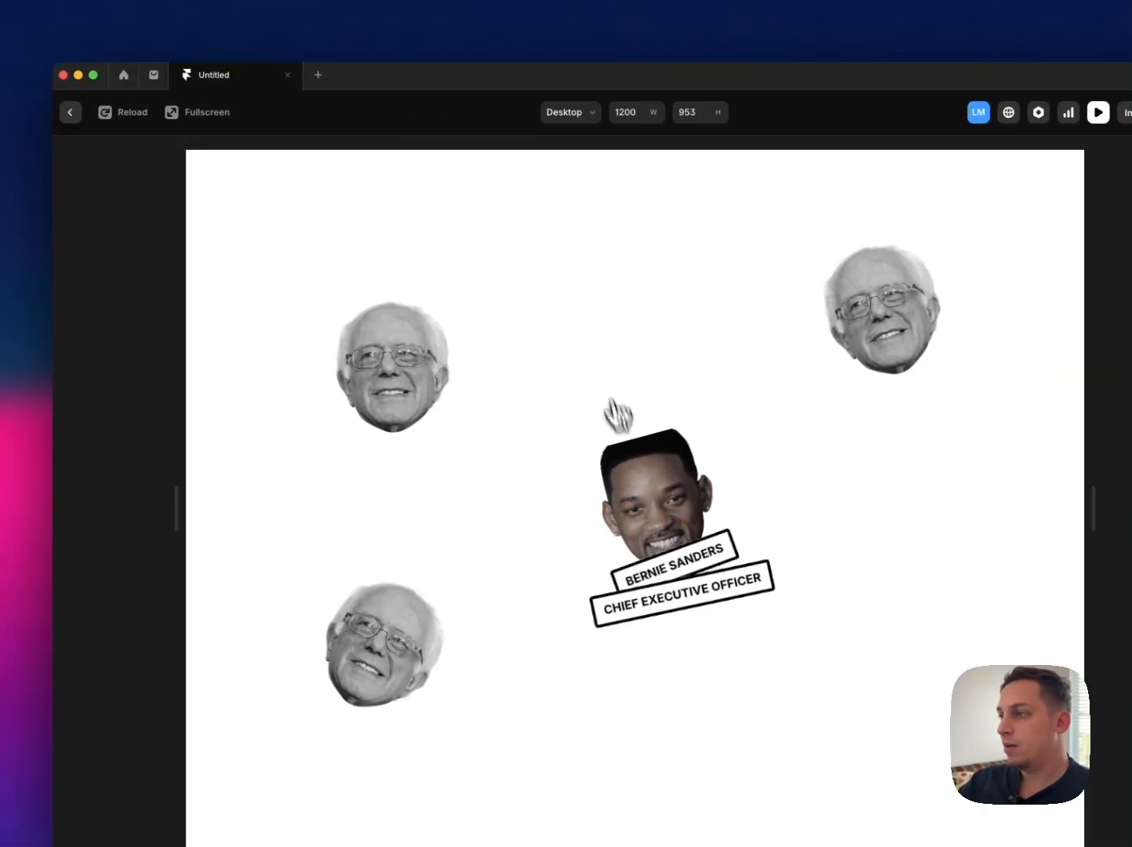
{"action": "left_click", "coordinate": [70, 112]}
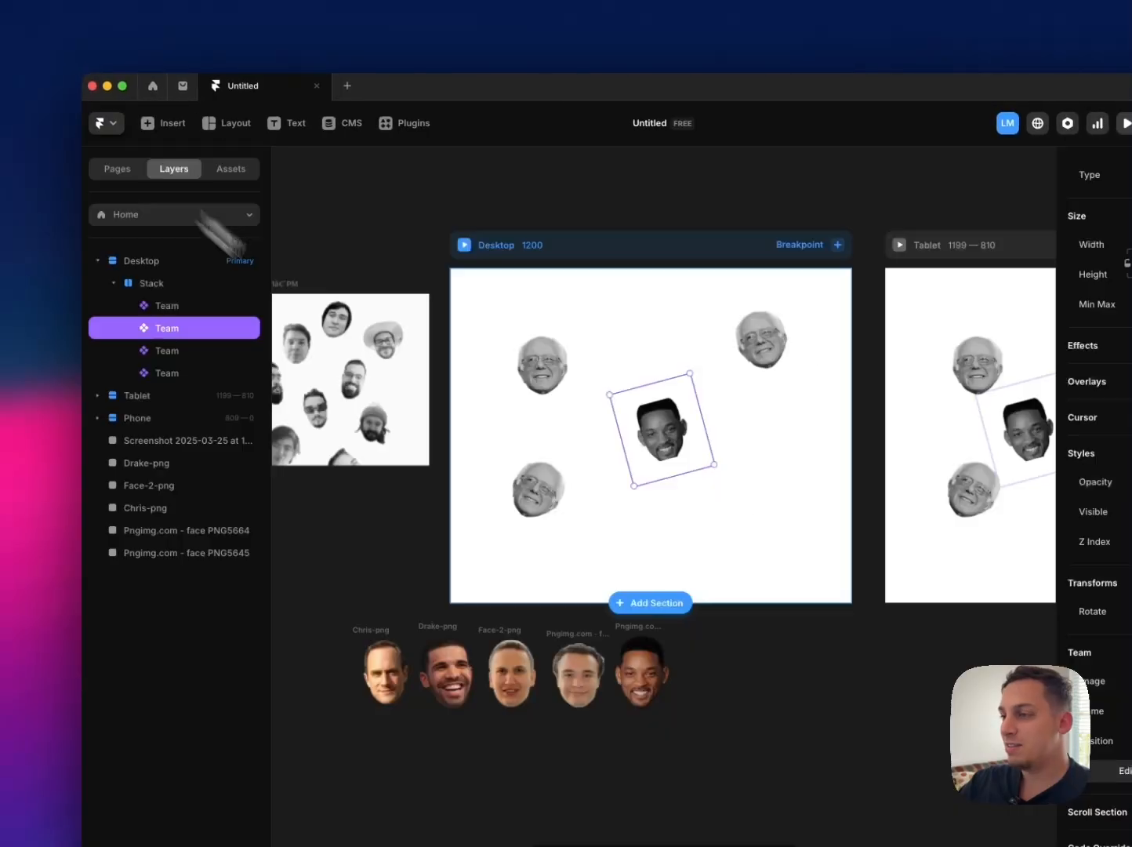
Step: In the Team component, set the primary variant portrait's image fill sizing to Fit
{"action": "left_click", "coordinate": [551, 502]}
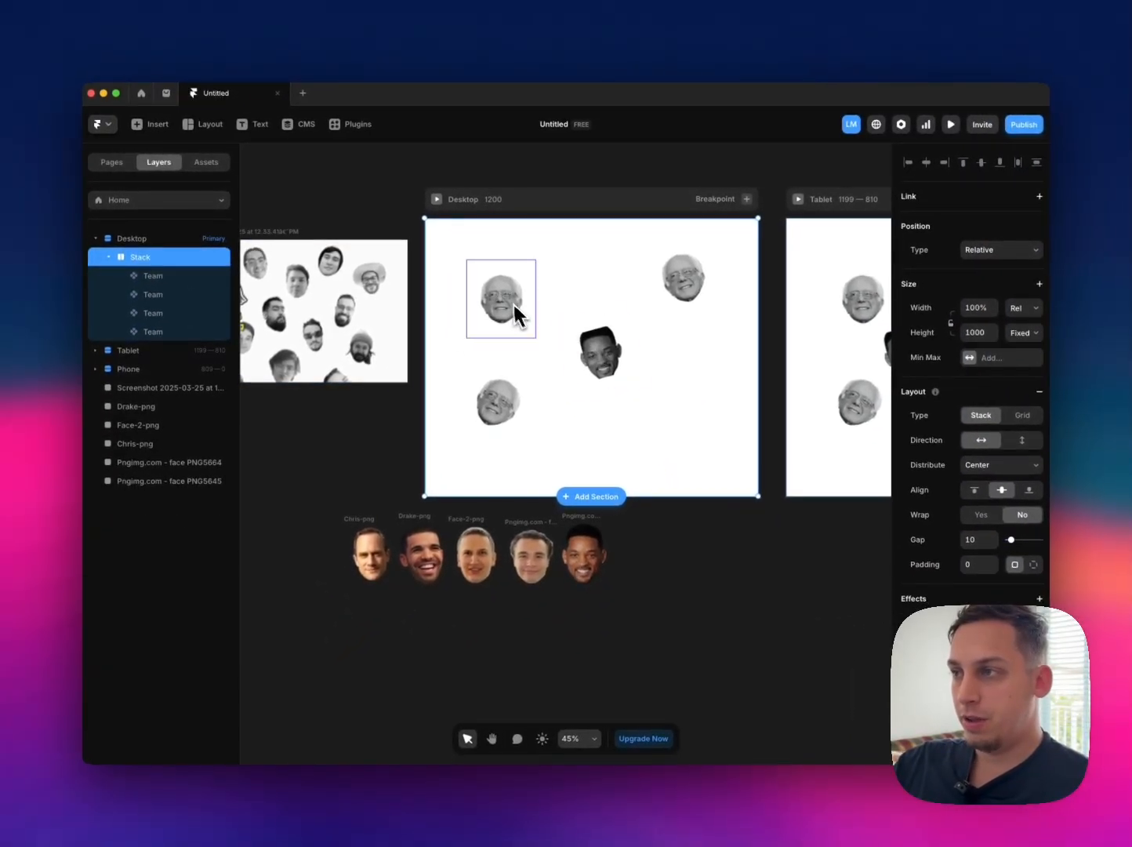
{"action": "left_click", "coordinate": [595, 353]}
{"action": "double_click", "coordinate": [597, 354]}
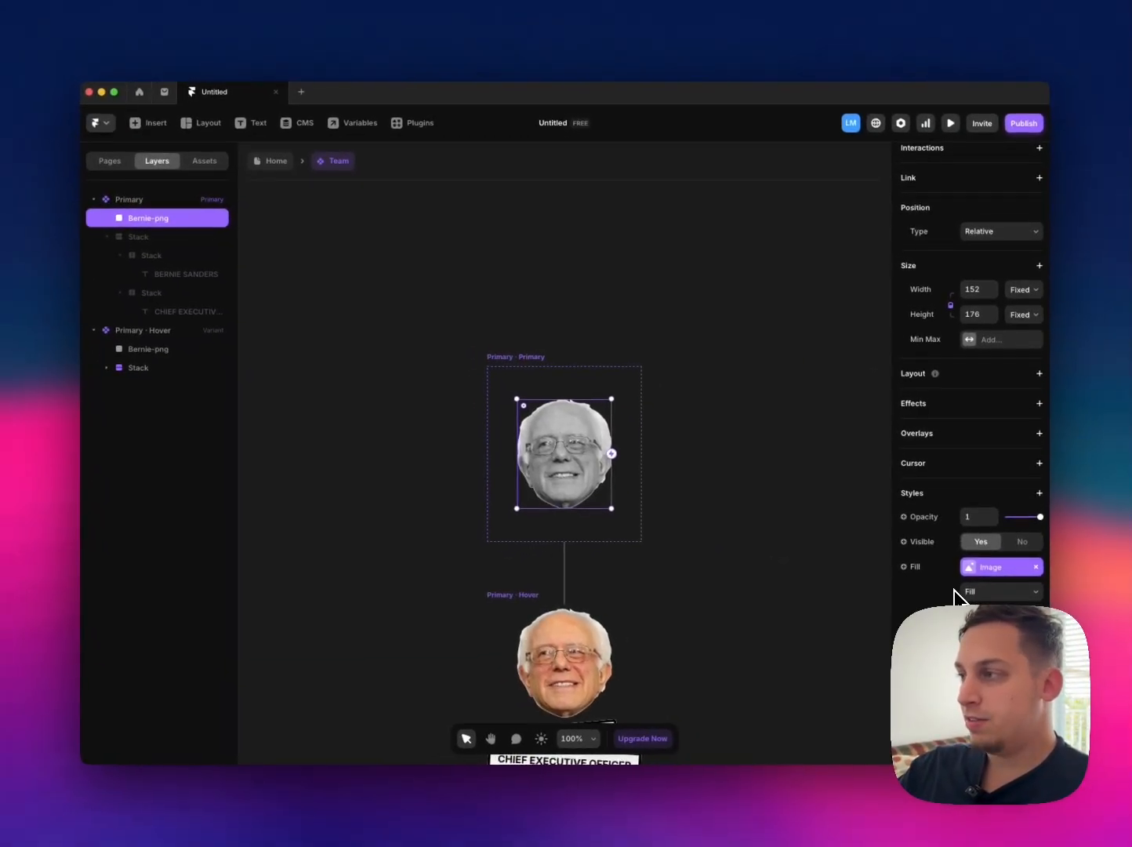
{"action": "scroll", "coordinate": [965, 573], "scroll_direction": "down", "scroll_amount": 2}
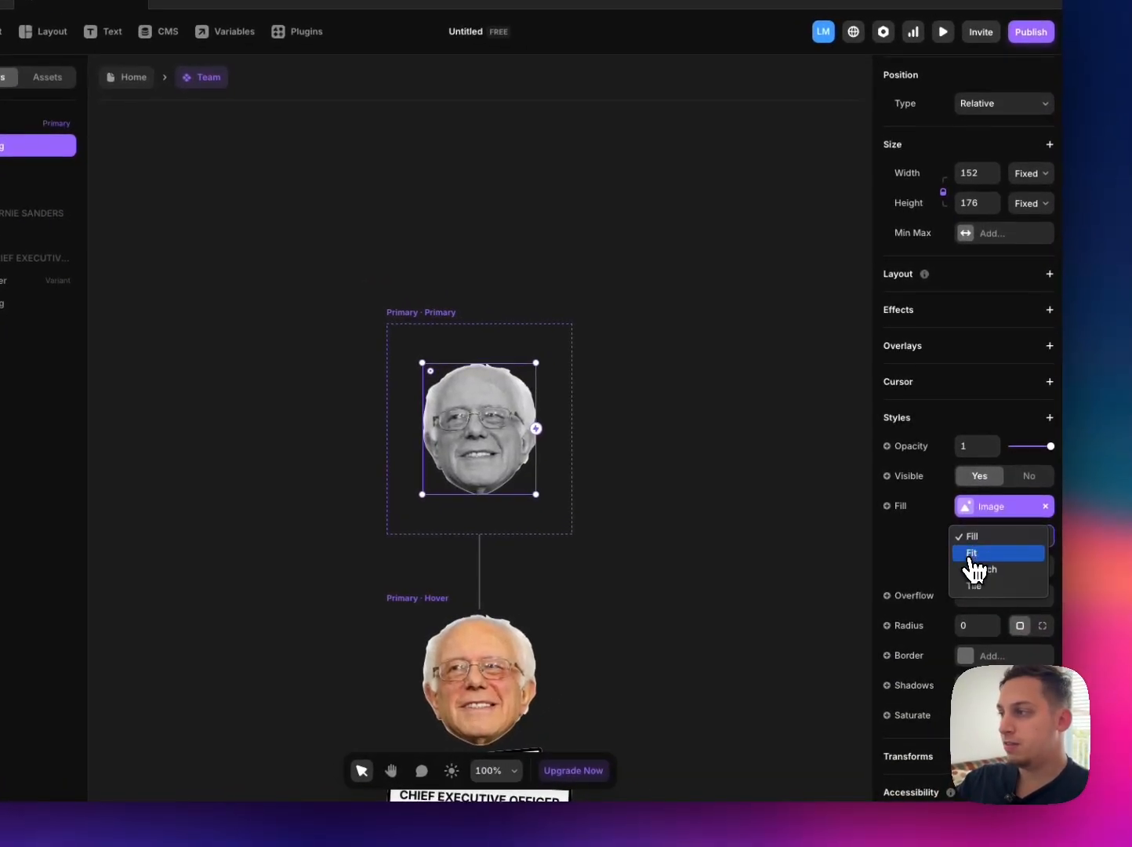
{"action": "left_click", "coordinate": [971, 555]}
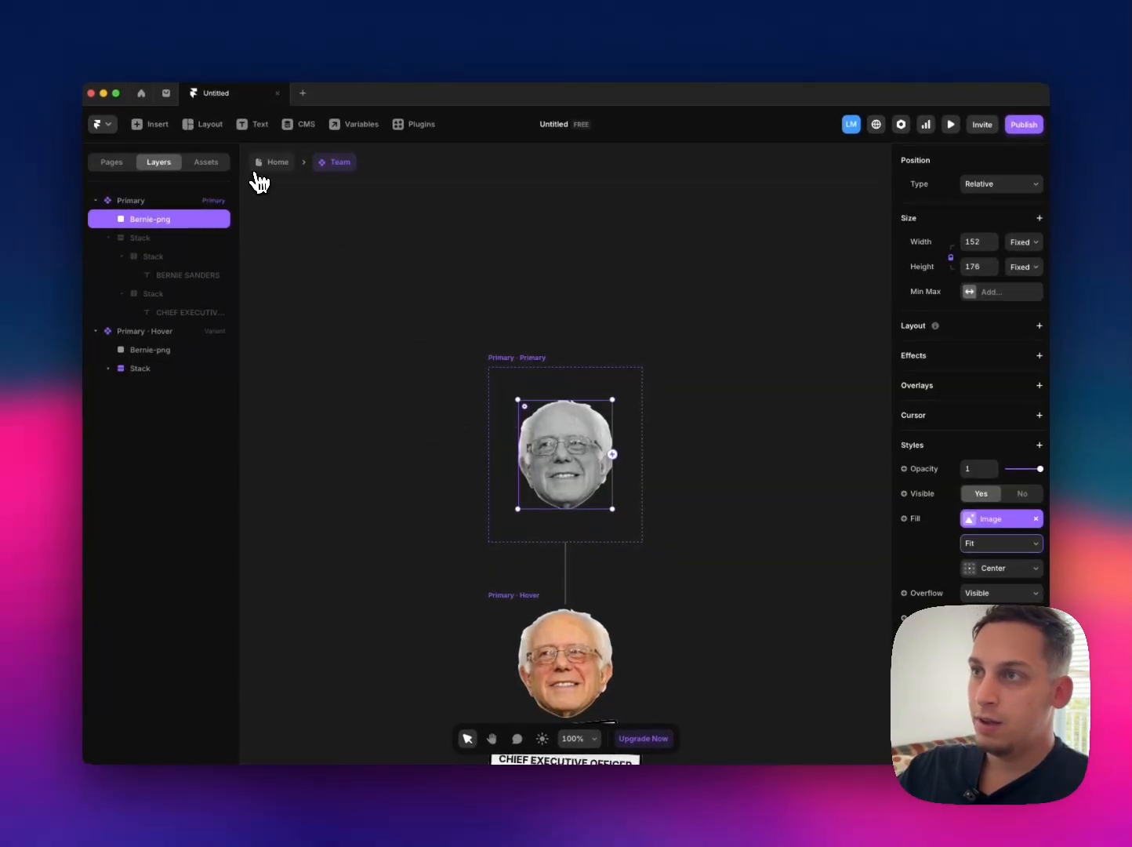
Step: Return to the Home page, preview the Desktop breakpoint to check the middle portrait's hover state, and go back to the canvas
{"action": "left_click", "coordinate": [259, 165]}
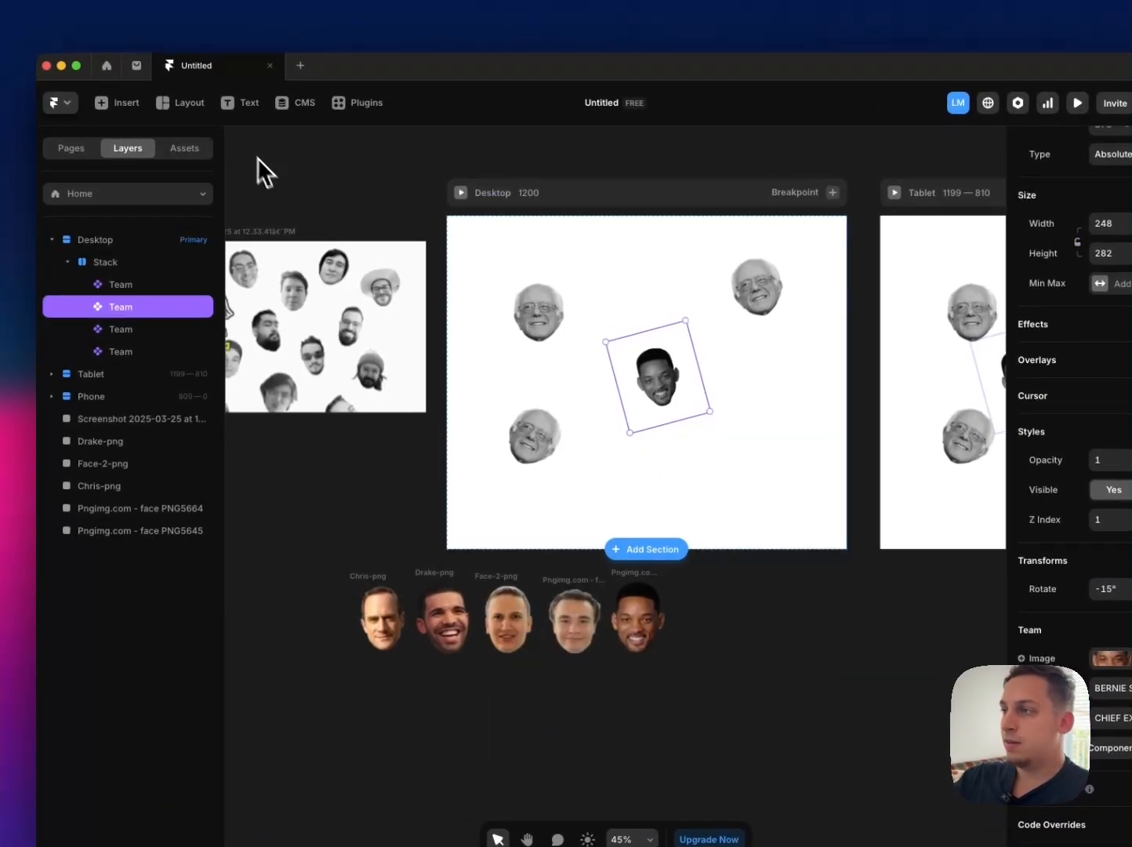
{"action": "left_click", "coordinate": [638, 394]}
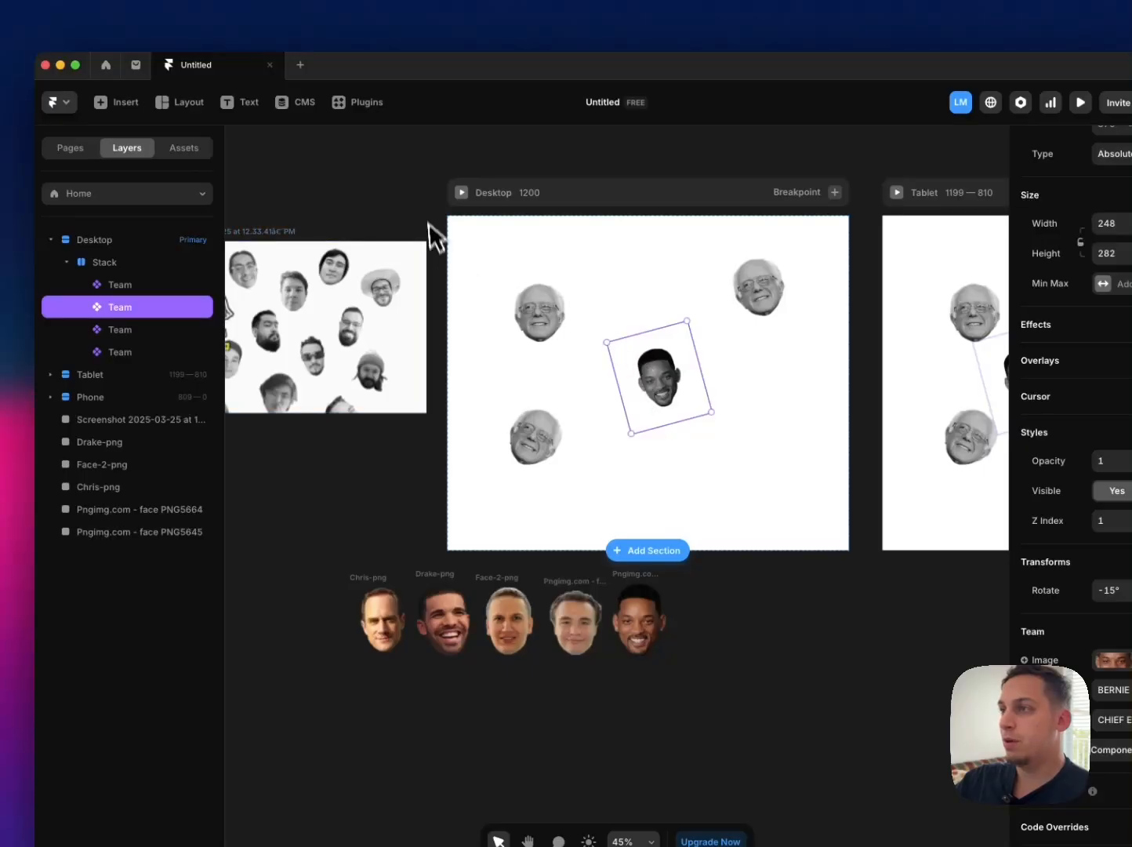
{"action": "left_click", "coordinate": [468, 199]}
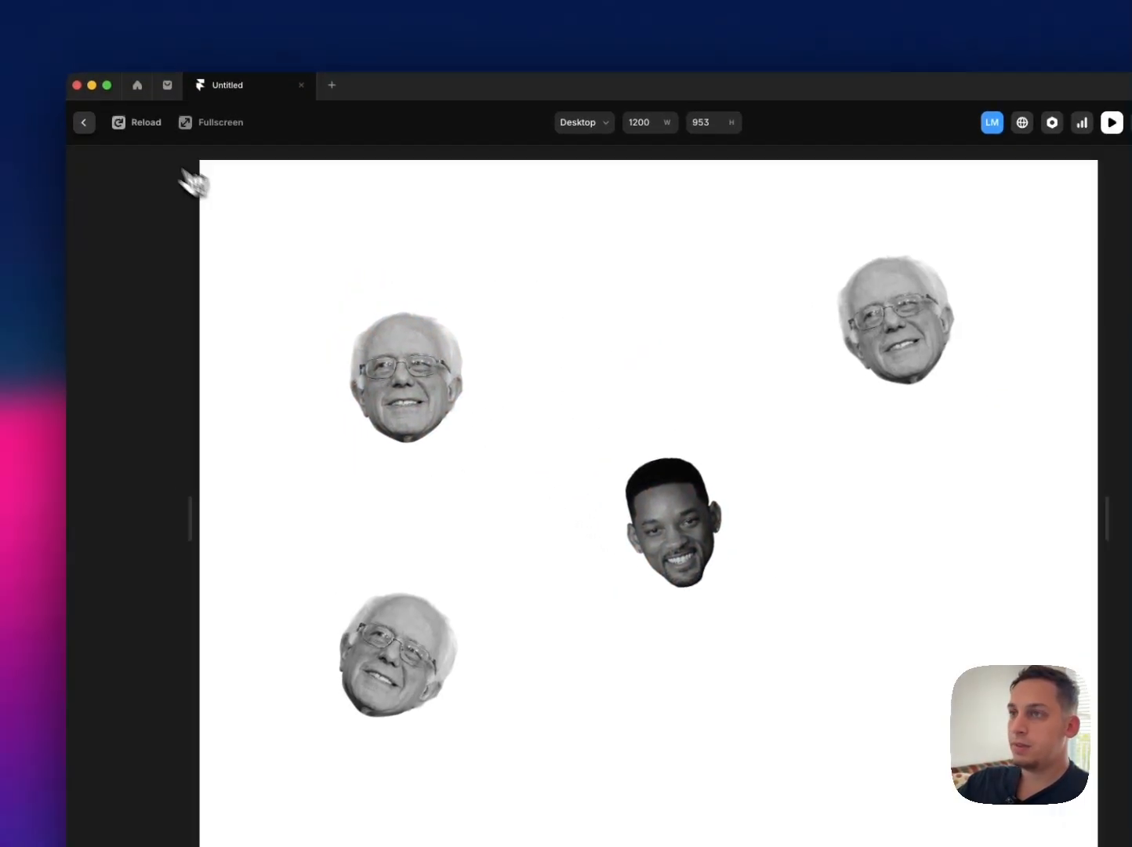
{"action": "left_click", "coordinate": [84, 122]}
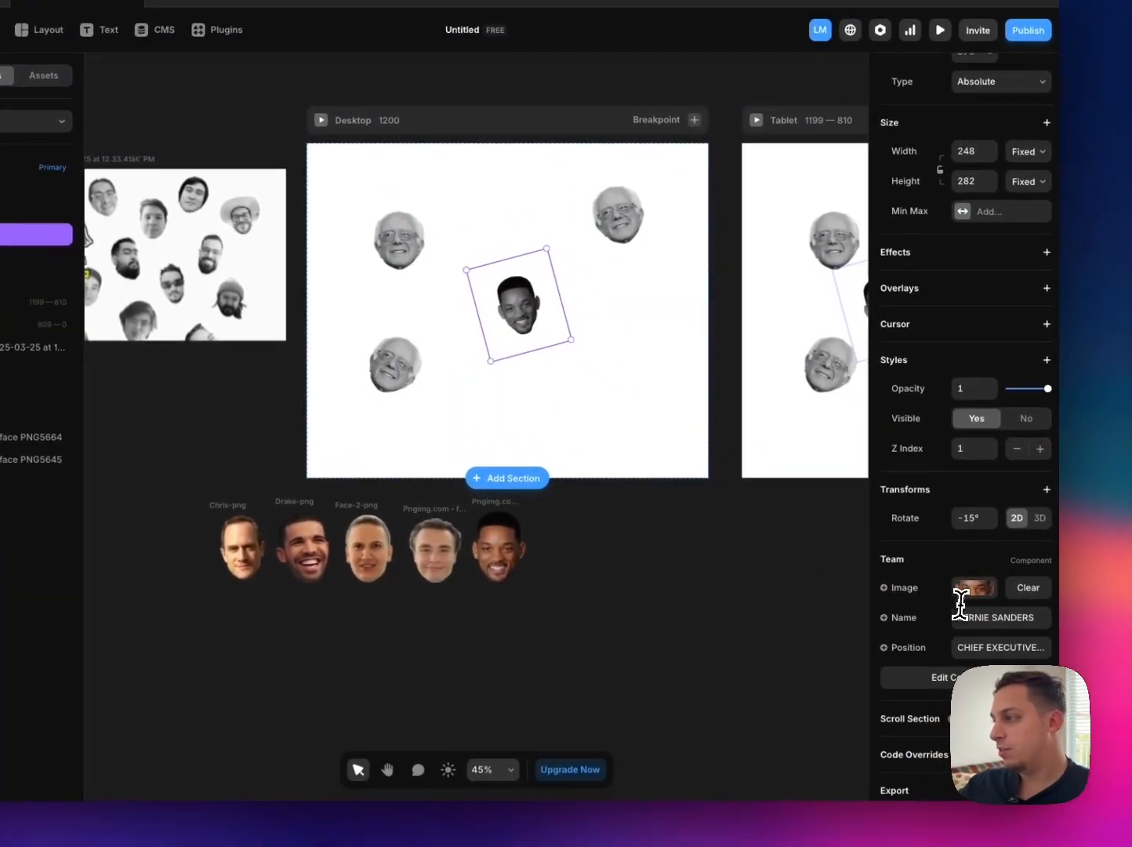
Step: Set the middle portrait's name to WILL SMITH and position to CHIEF MARKETING OFFICER, and check its hover labels in the Desktop preview
{"action": "left_click", "coordinate": [1009, 648]}
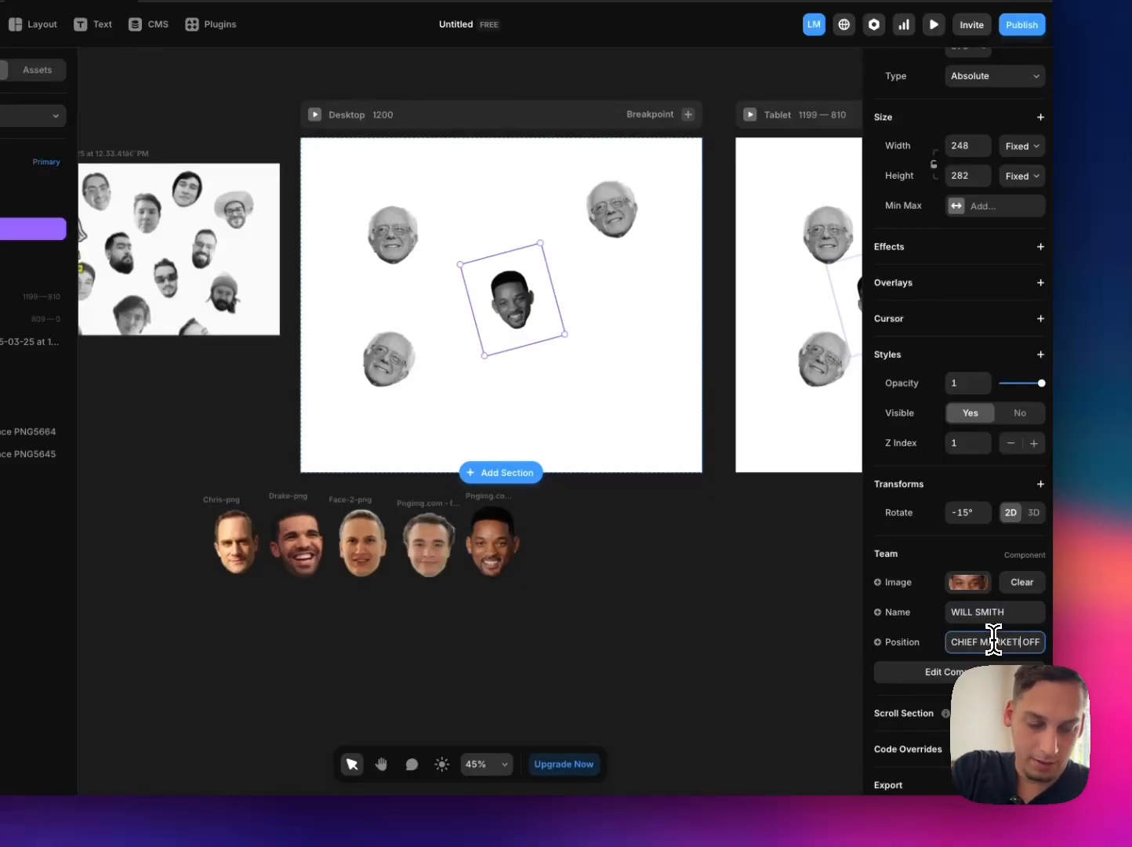
{"action": "left_click", "coordinate": [792, 639]}
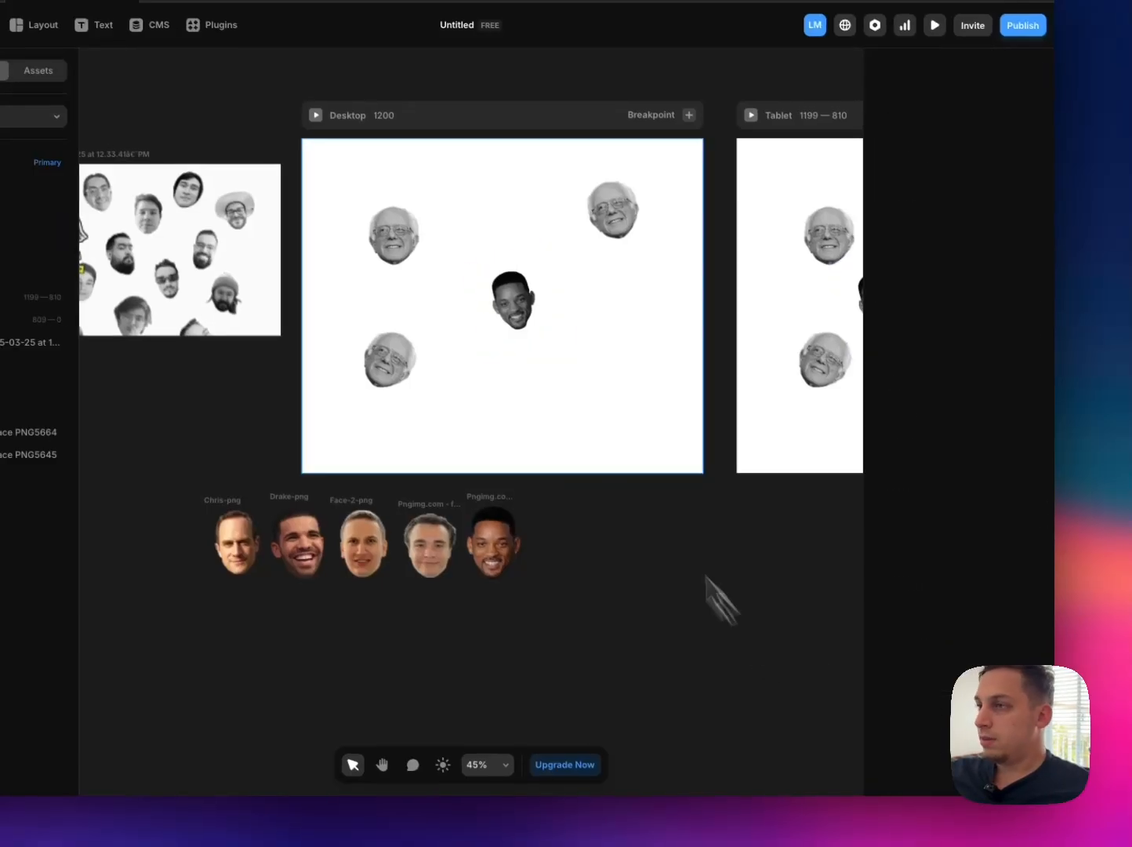
{"action": "left_click", "coordinate": [314, 115]}
{"action": "mouse_move", "coordinate": [563, 450]}
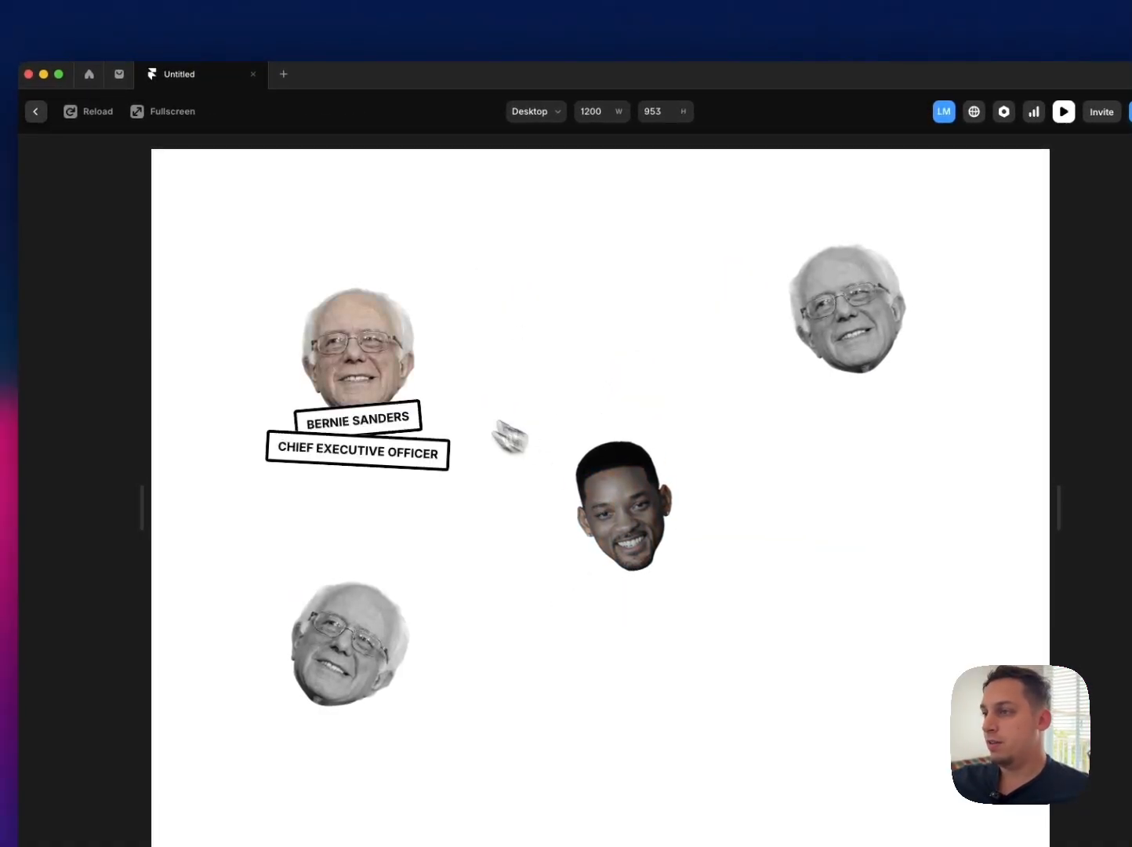
{"action": "mouse_move", "coordinate": [401, 396]}
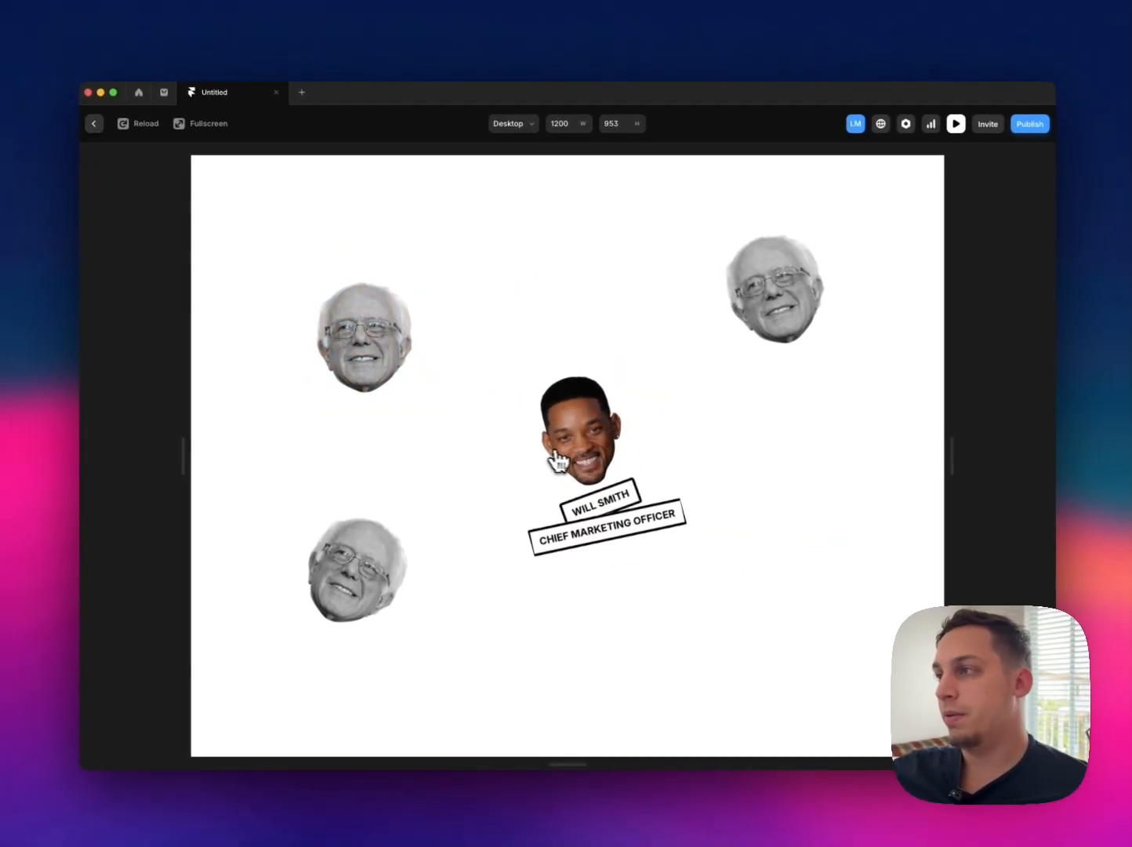
{"action": "key", "text": "Escape"}
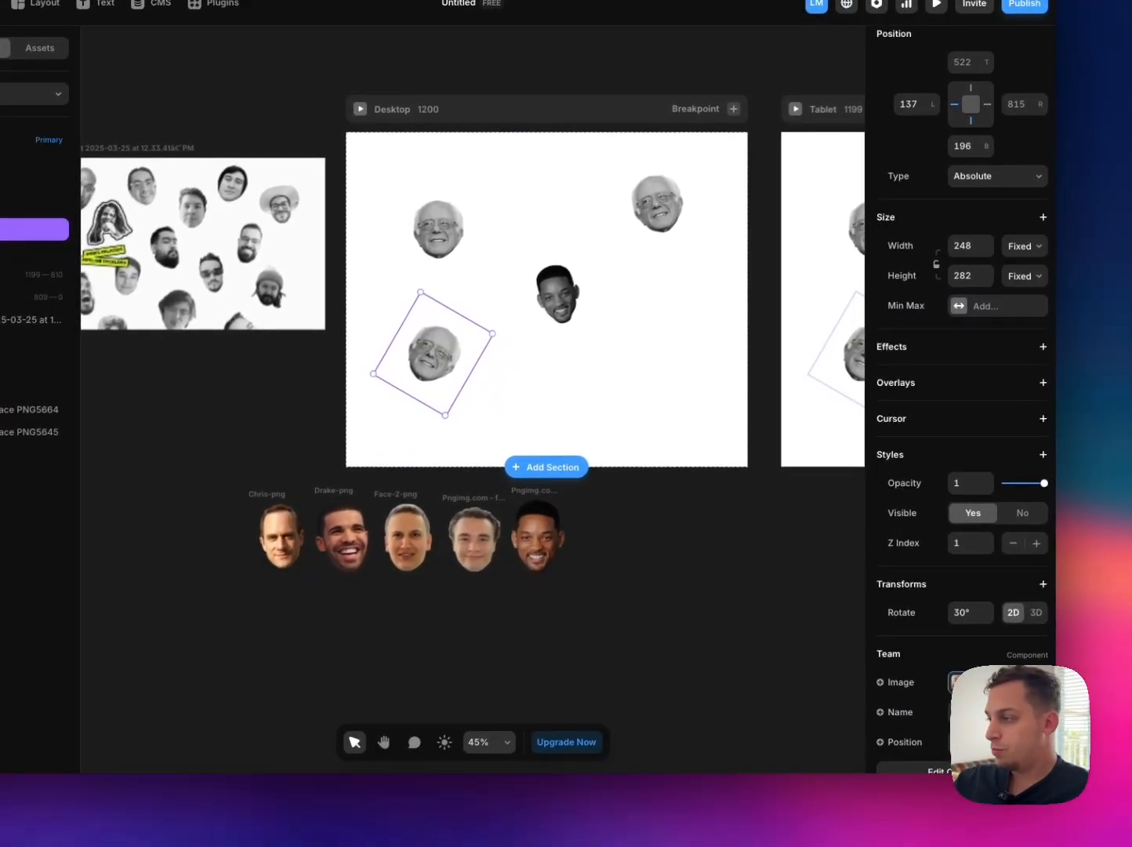
Step: Replace the image of the lower-left Desktop portrait with pngimg.com - face_PNG5664.png from Downloads
{"action": "left_click", "coordinate": [955, 682]}
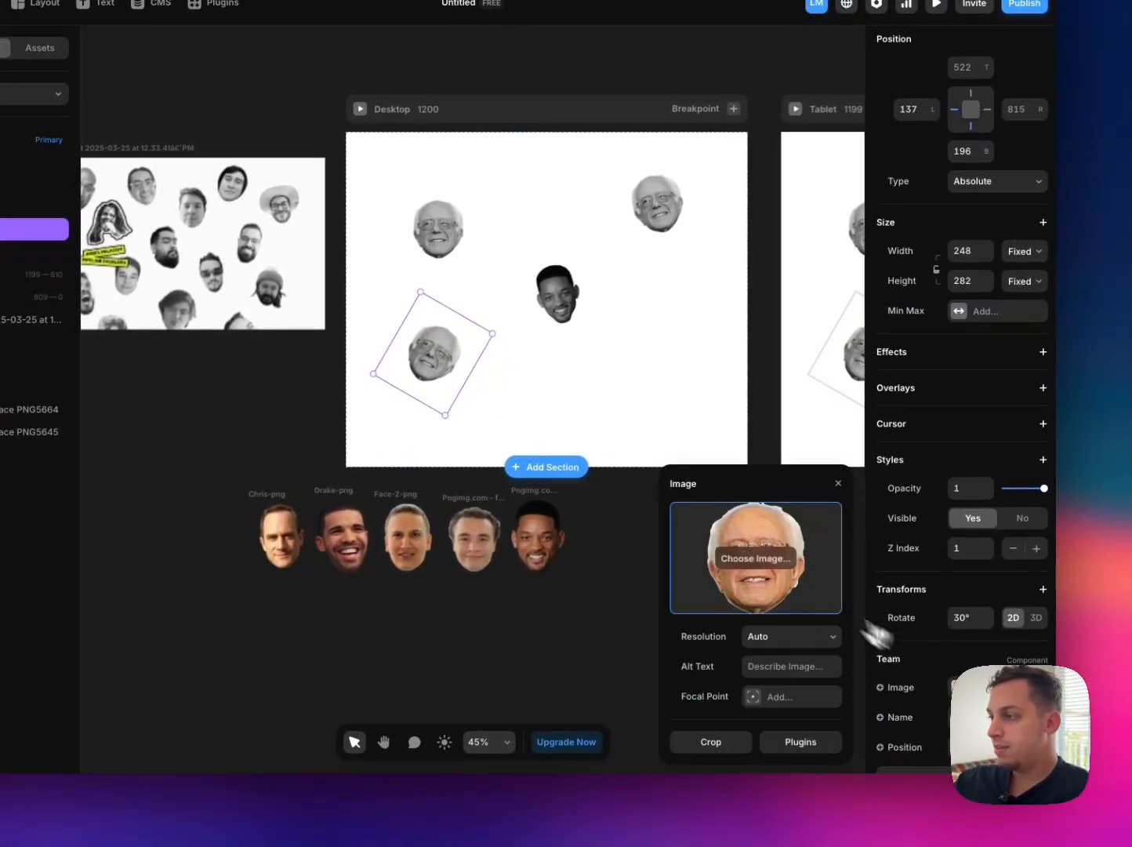
{"action": "left_click", "coordinate": [743, 571]}
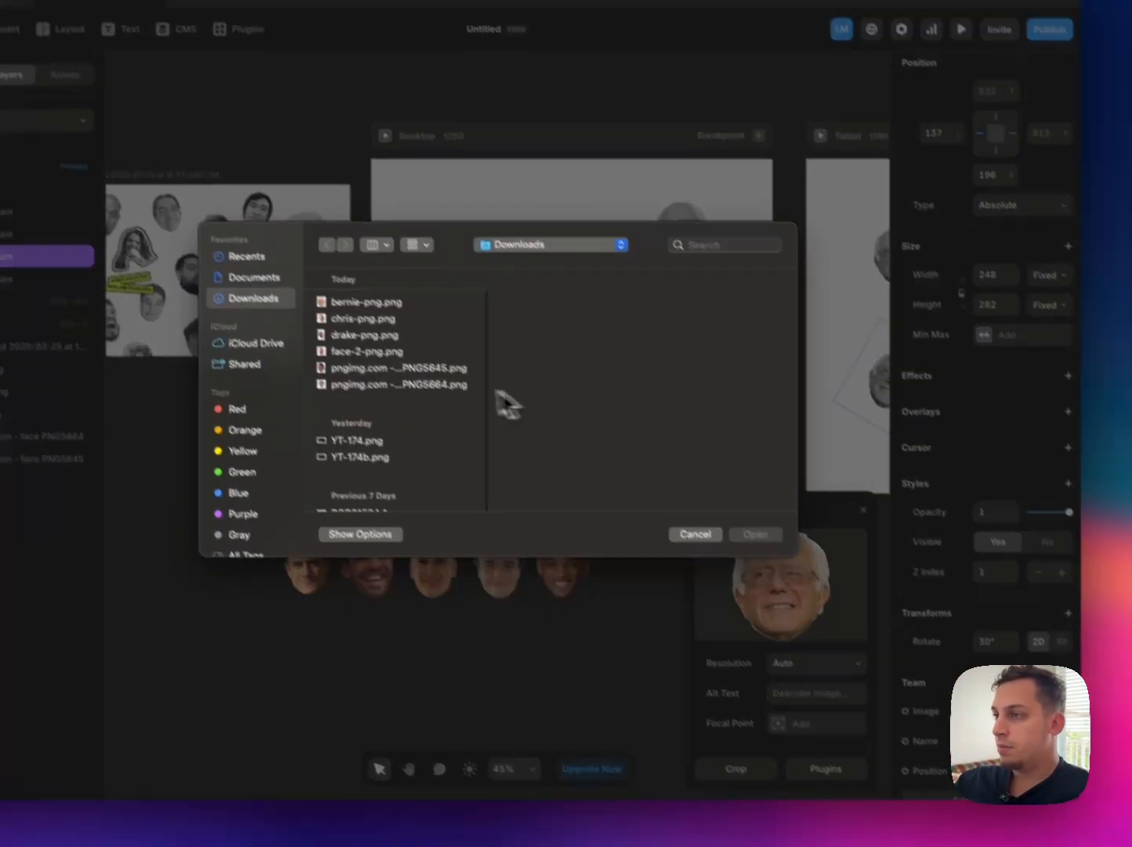
{"action": "left_click", "coordinate": [392, 384]}
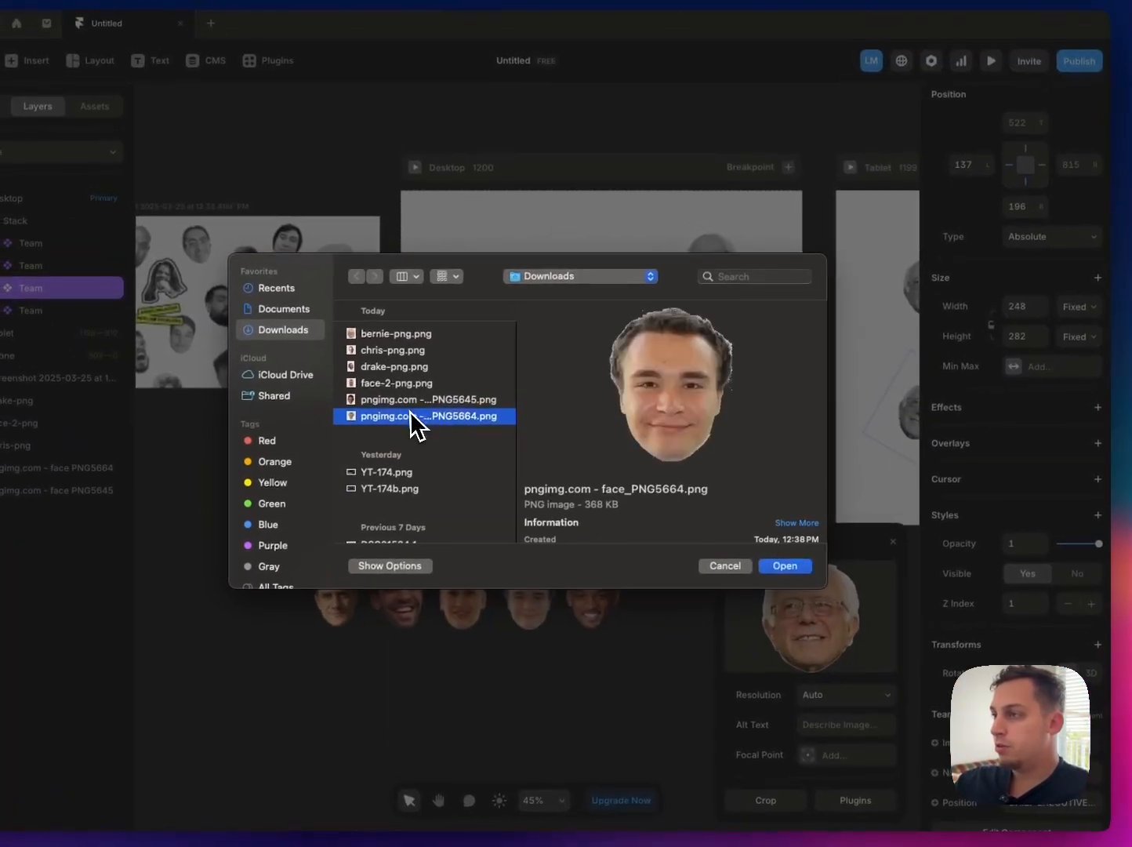
{"action": "left_click", "coordinate": [751, 535]}
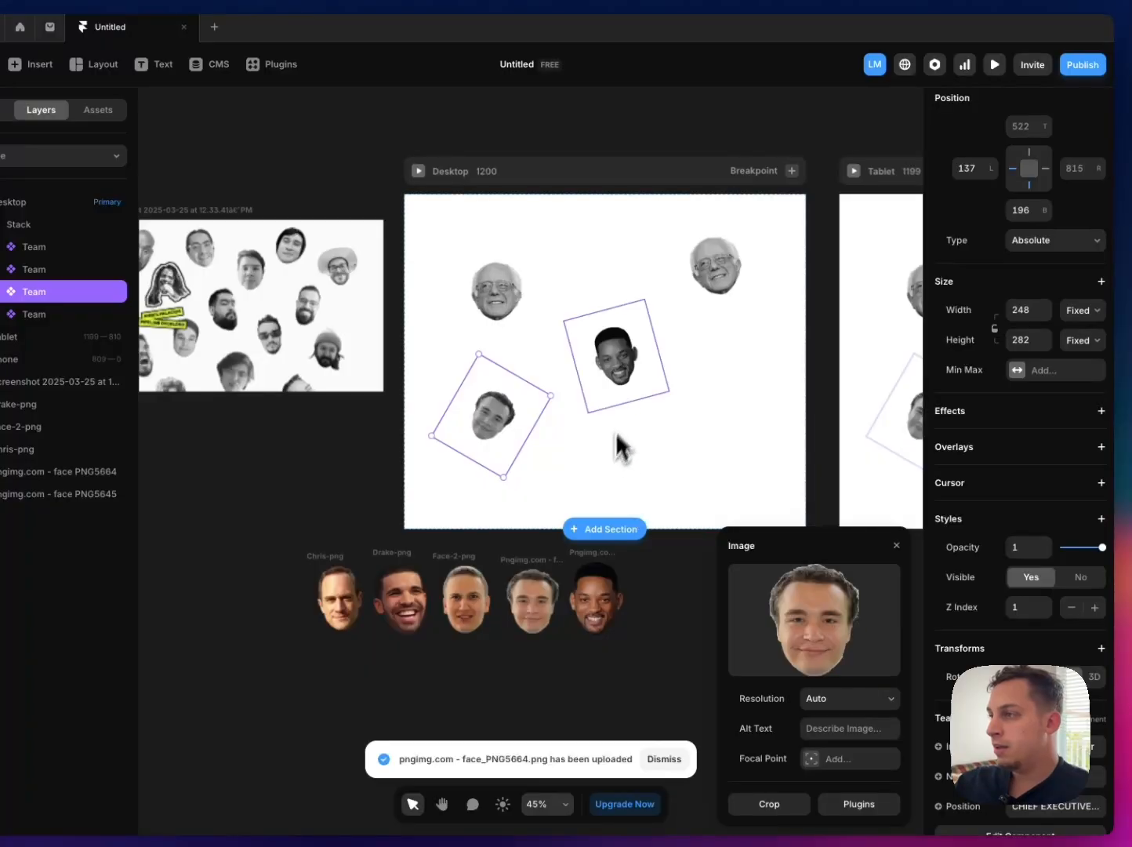
Step: Replace the image of the upper-right Desktop portrait with face-2-png.png from Downloads
{"action": "left_click", "coordinate": [694, 277]}
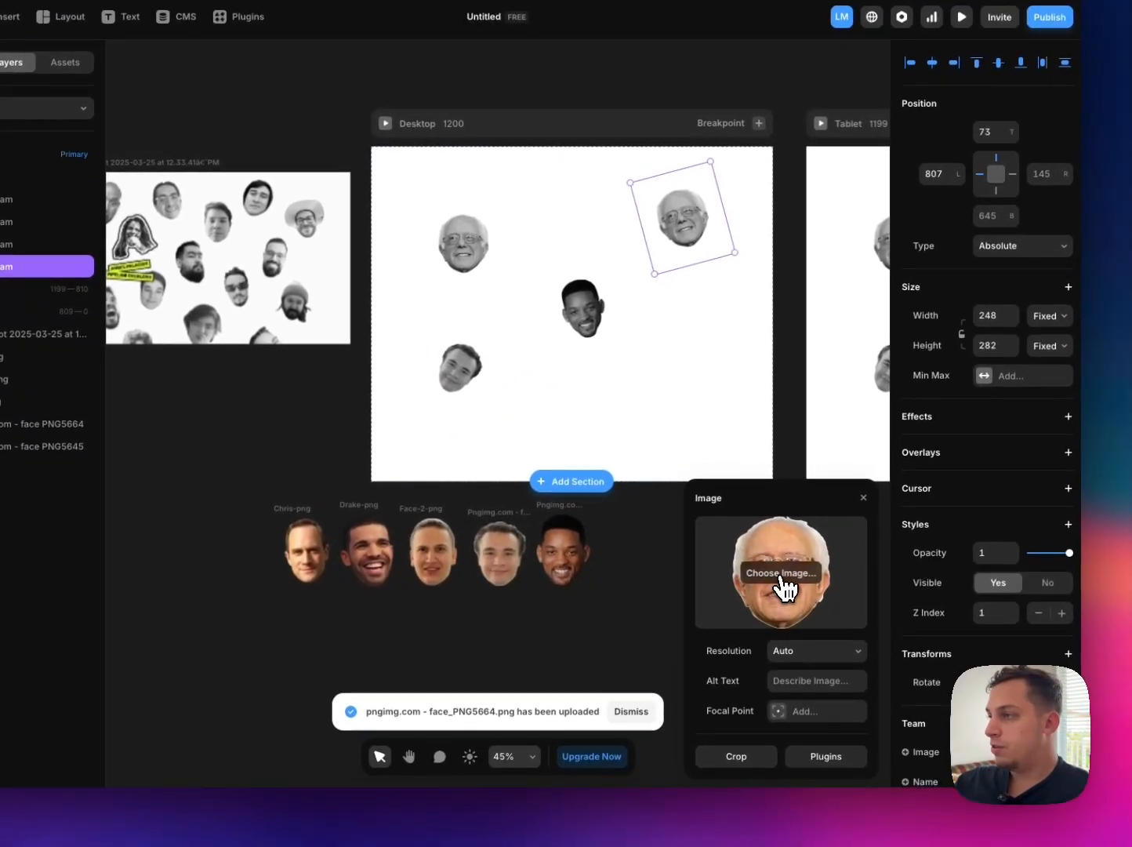
{"action": "left_click", "coordinate": [816, 627]}
{"action": "left_click", "coordinate": [408, 355]}
{"action": "left_click", "coordinate": [405, 339]}
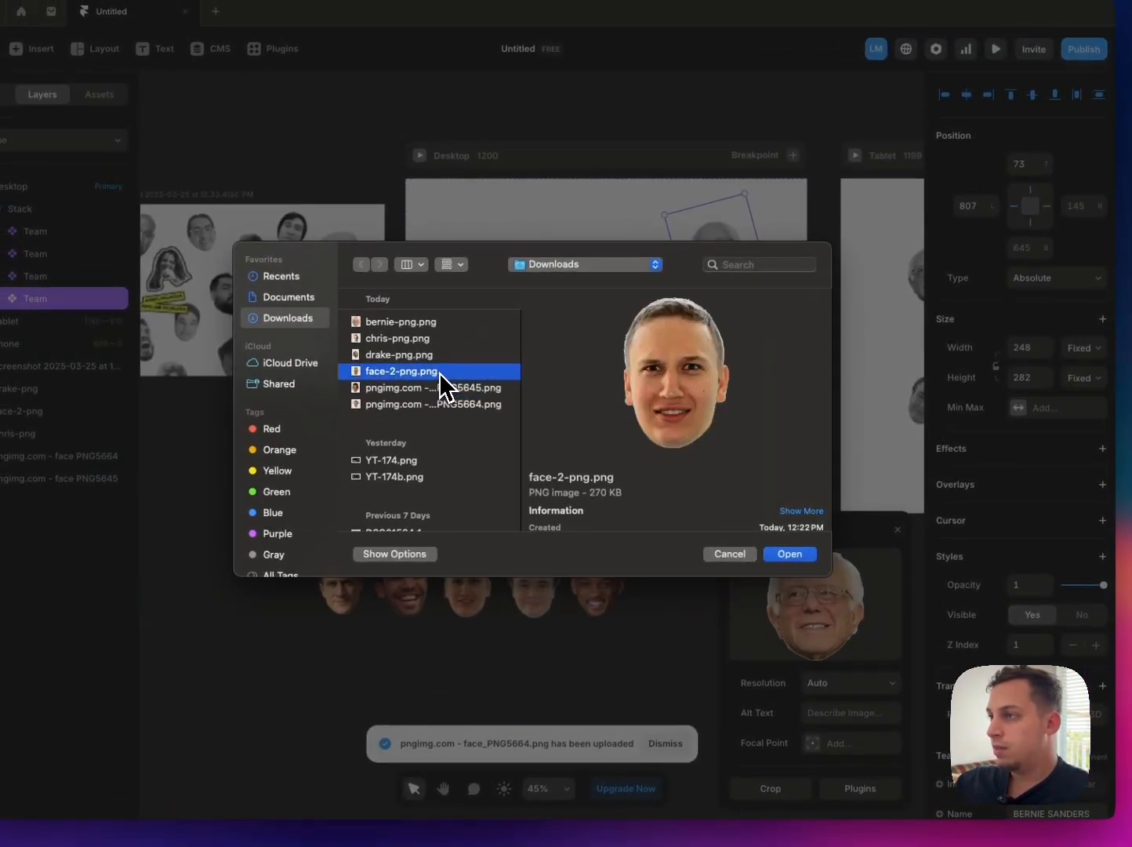
{"action": "left_click", "coordinate": [778, 555]}
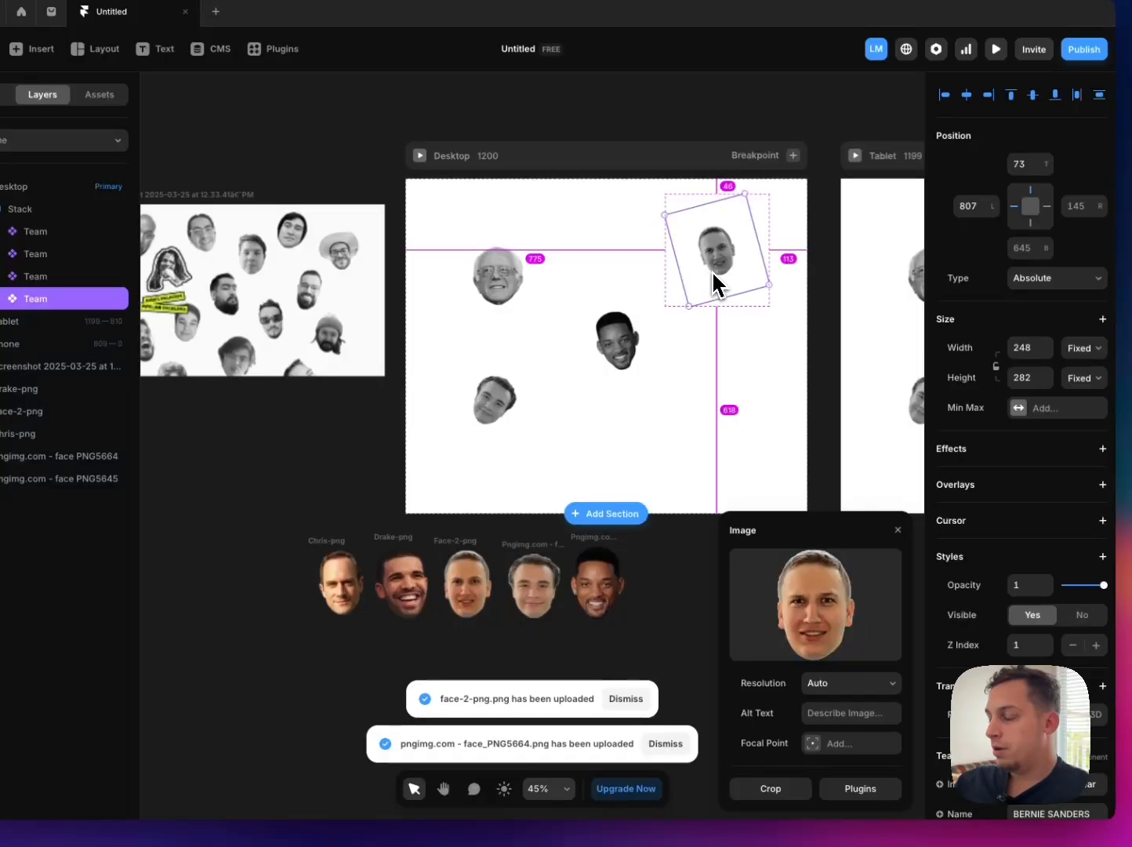
Step: Duplicate the upper-right portrait straight down to about 155 from the bottom and set the copy's image to drake-png.png
{"action": "left_click_drag", "start_coordinate": [714, 283], "coordinate": [718, 423]}
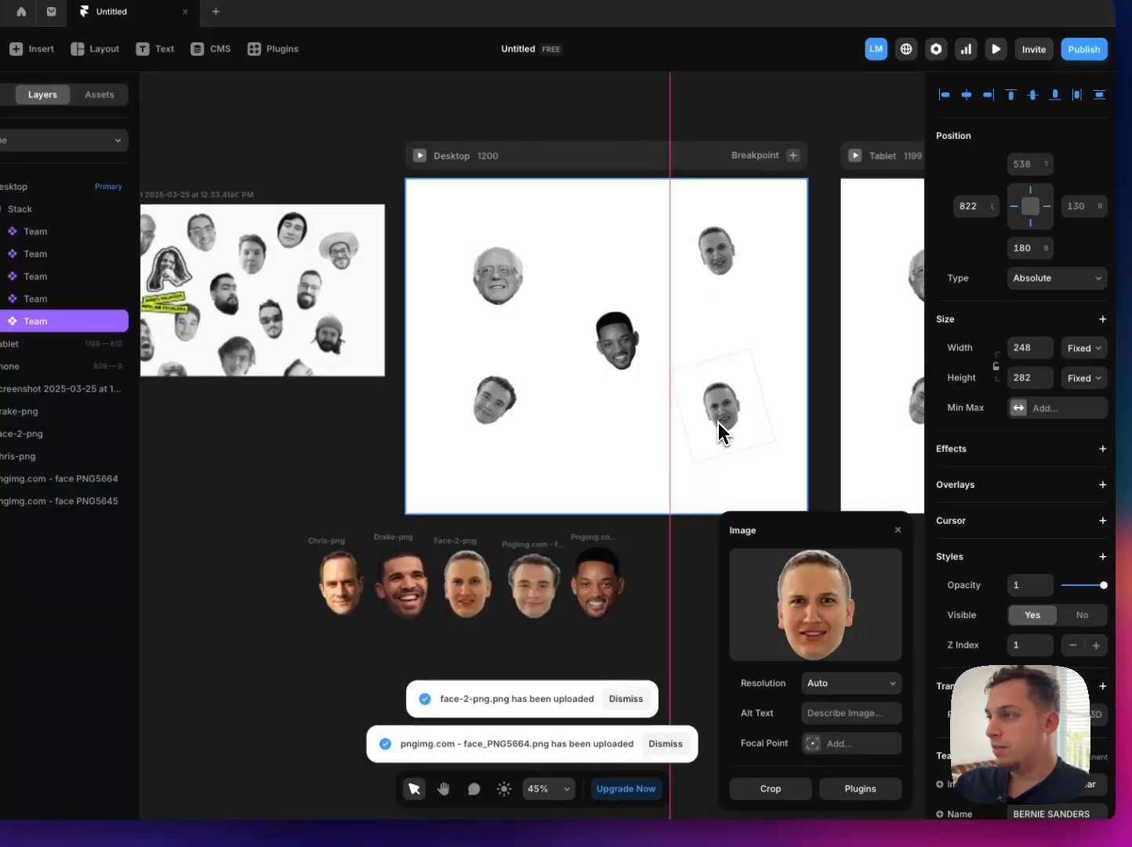
{"action": "left_click", "coordinate": [811, 615]}
{"action": "left_click", "coordinate": [429, 356]}
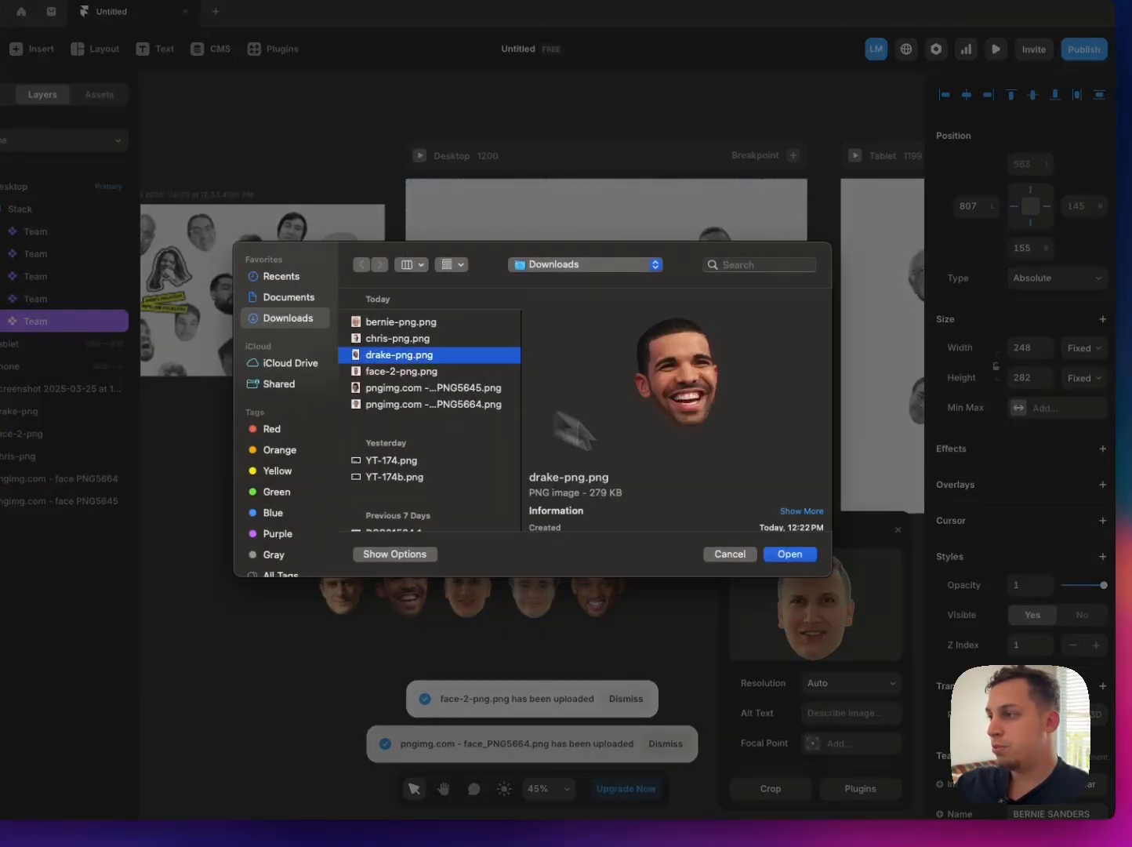
{"action": "left_click", "coordinate": [800, 557]}
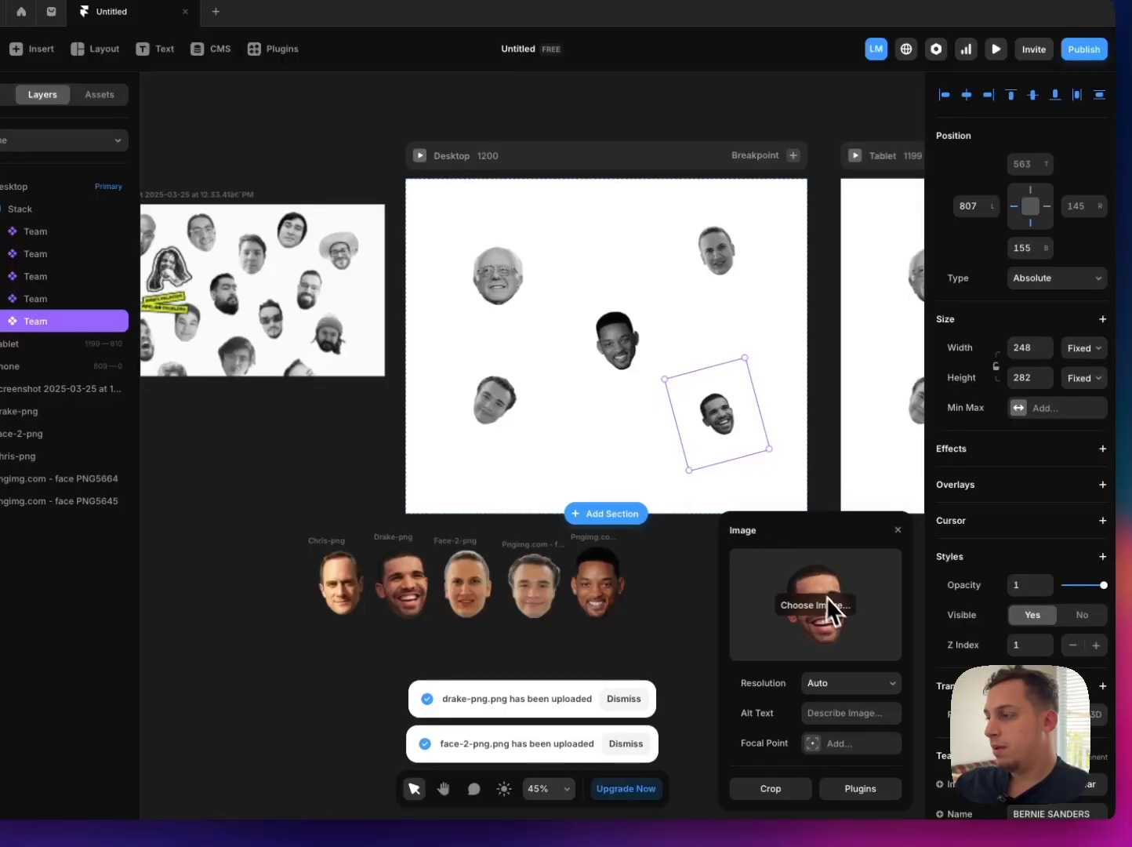
Step: Duplicate the Drake portrait to the lower middle of the Desktop page and set the copy's image to chris-png.png
{"action": "left_click_drag", "start_coordinate": [707, 432], "coordinate": [692, 435]}
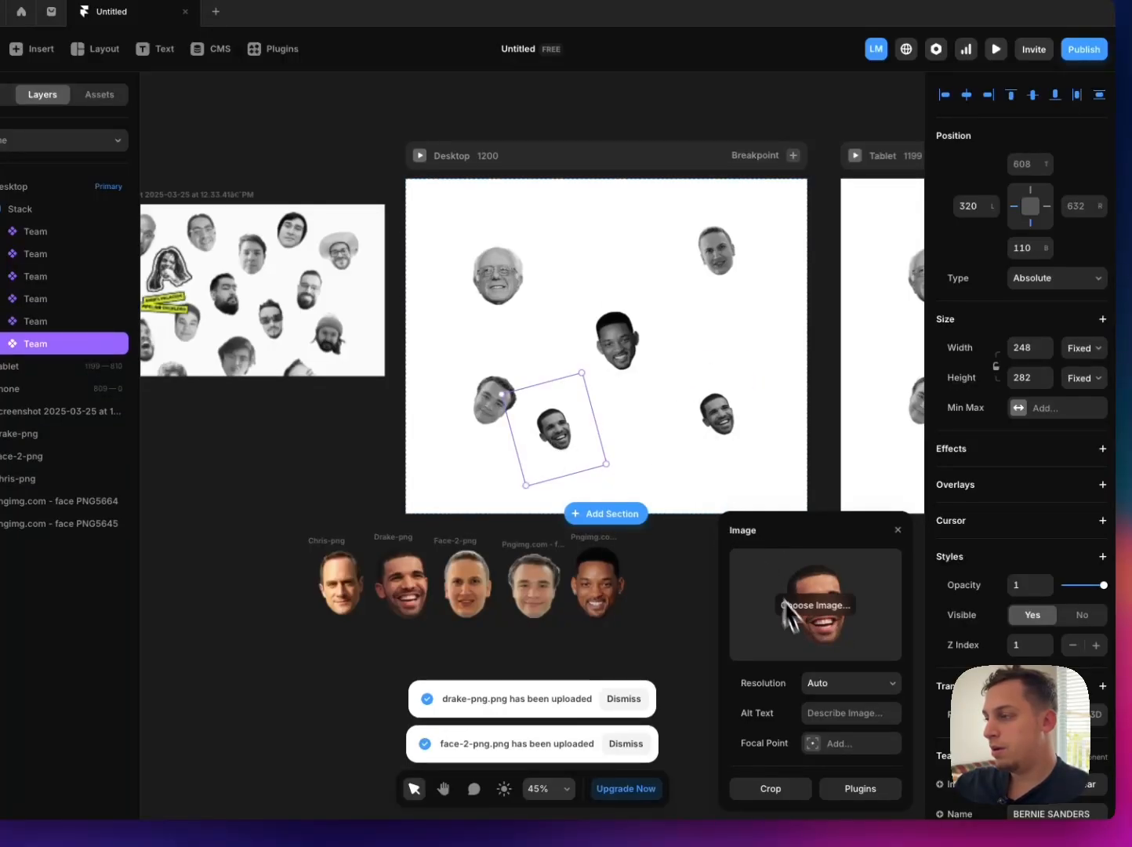
{"action": "left_click", "coordinate": [813, 616]}
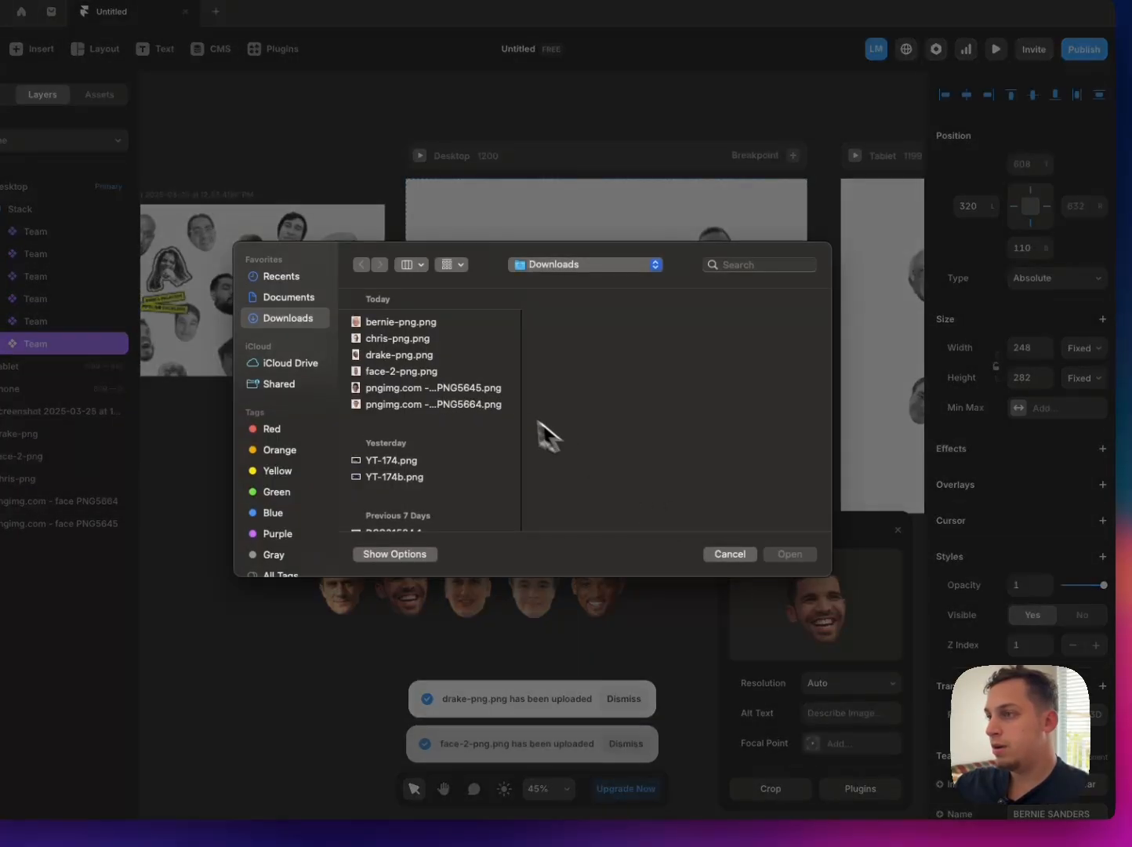
{"action": "left_click", "coordinate": [422, 339]}
{"action": "left_click_drag", "start_coordinate": [423, 339], "coordinate": [549, 411]}
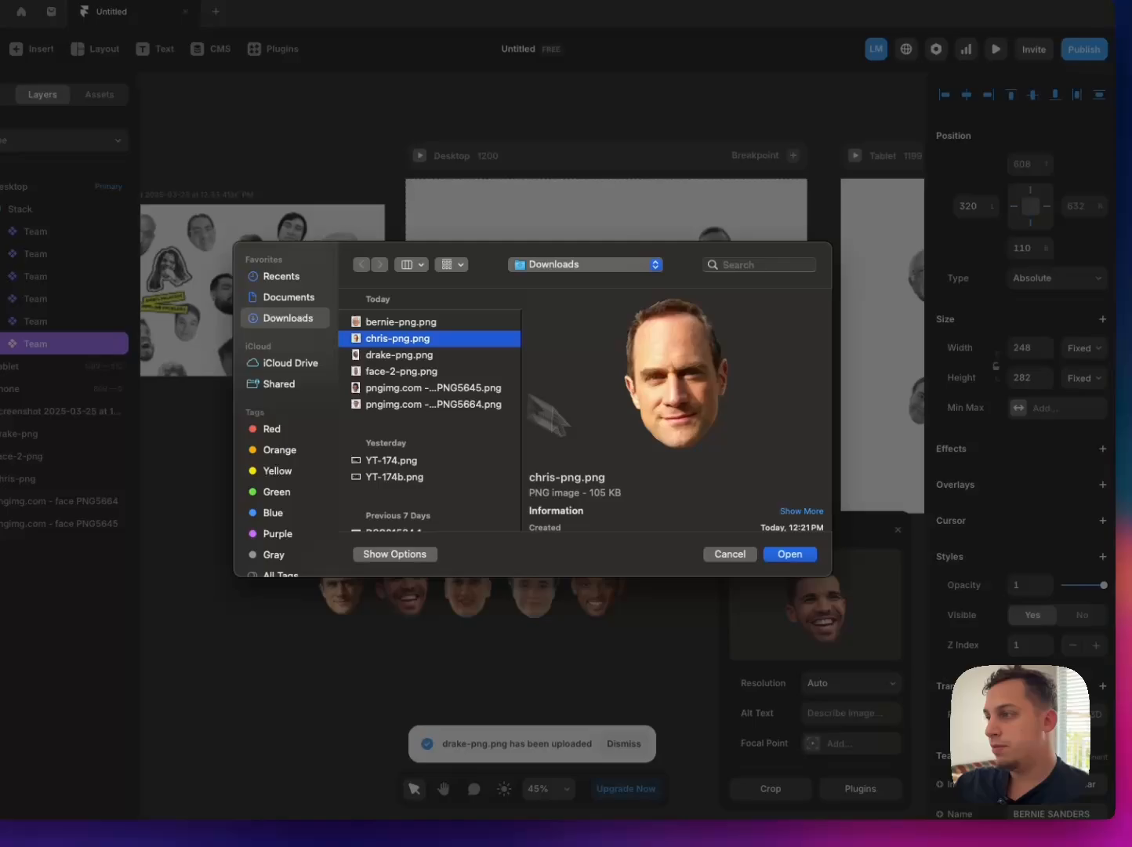
{"action": "left_click", "coordinate": [793, 557]}
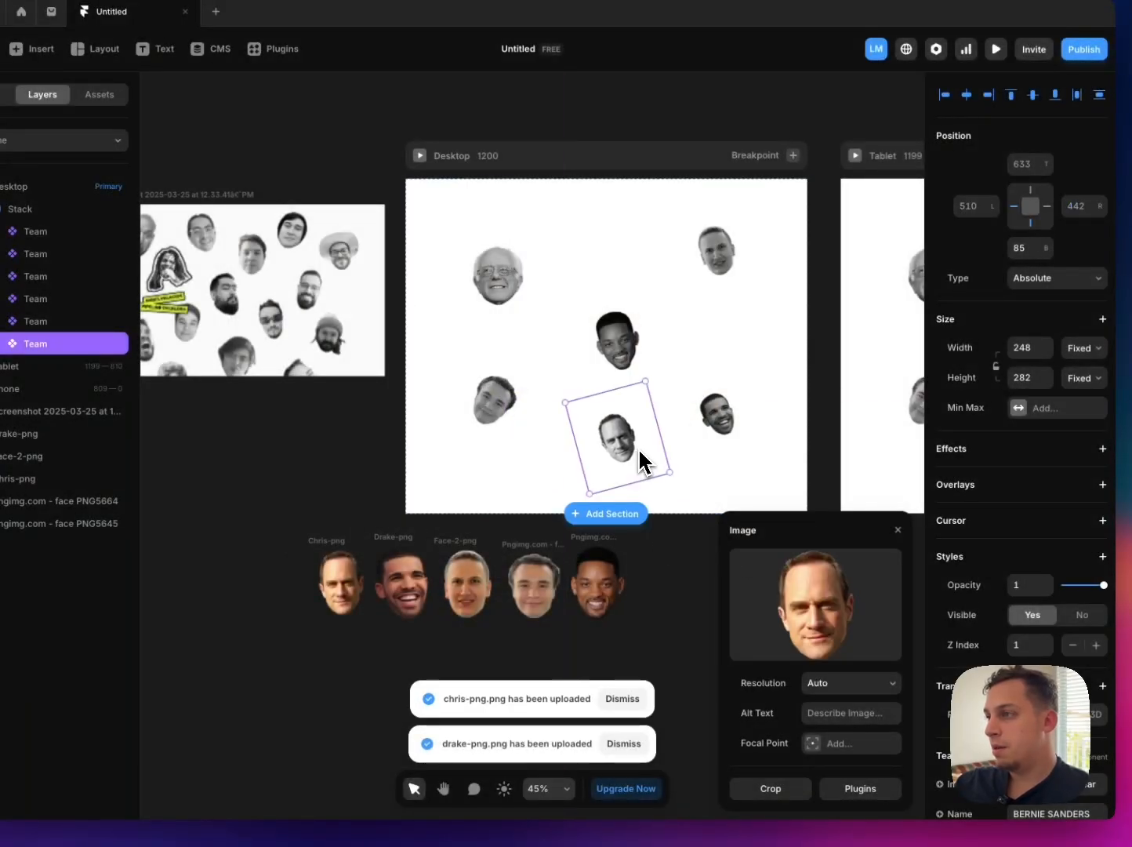
Step: Shift the Will Smith portrait slightly left and tilt the Bernie Sanders portrait clockwise on the Desktop page
{"action": "scroll", "coordinate": [587, 324], "scroll_direction": "right", "scroll_amount": 2}
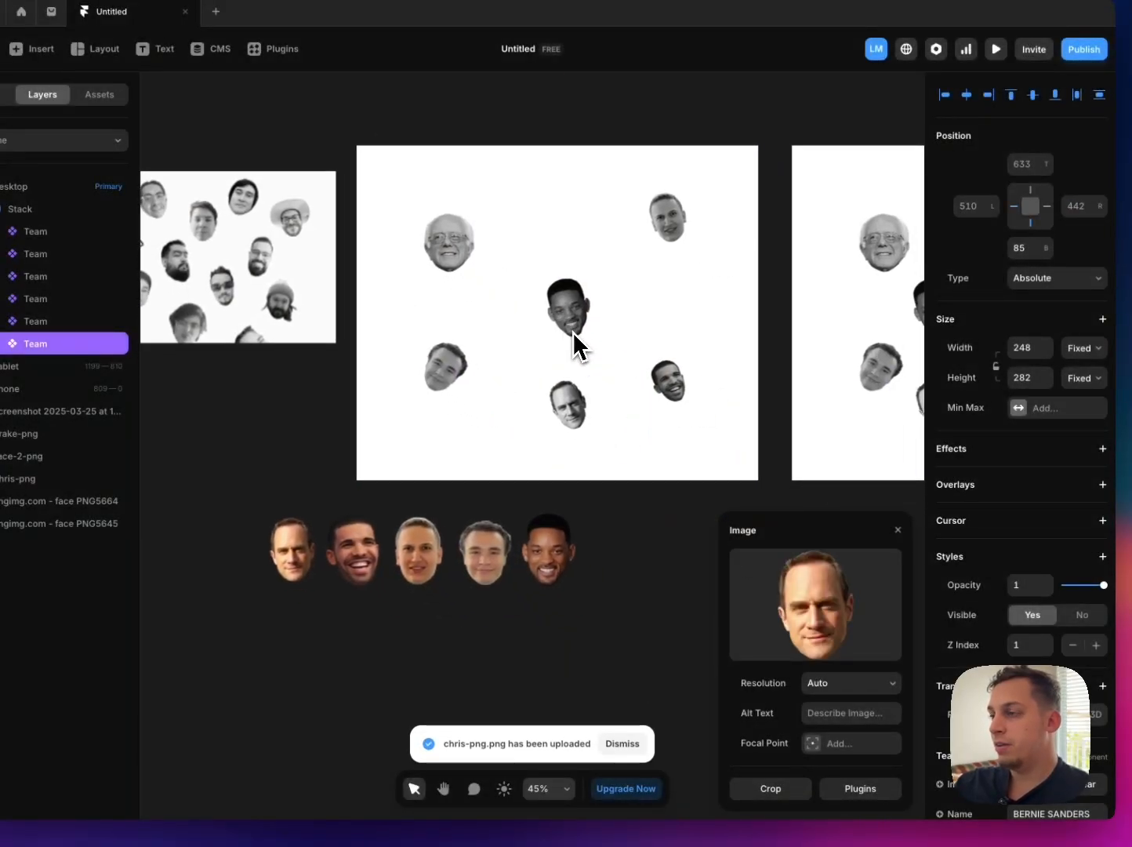
{"action": "left_click", "coordinate": [560, 316]}
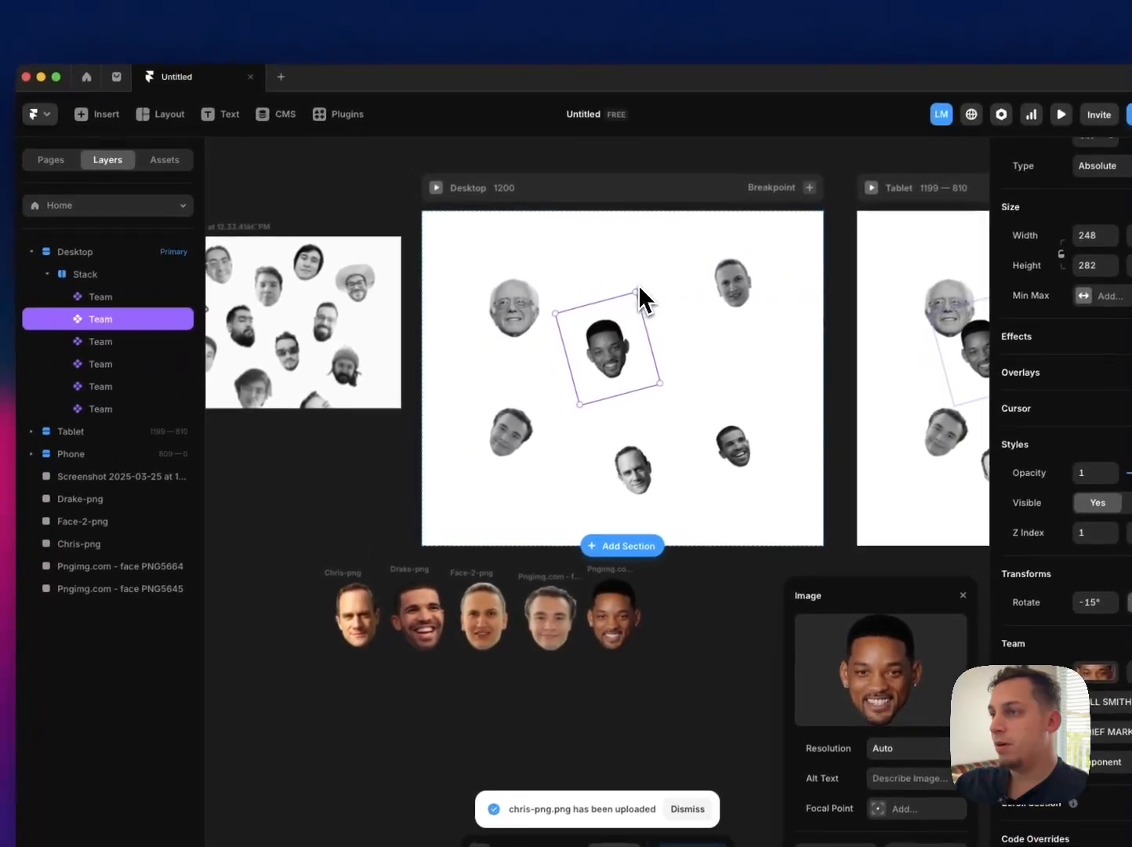
{"action": "scroll", "coordinate": [475, 320], "scroll_direction": "left", "scroll_amount": 3}
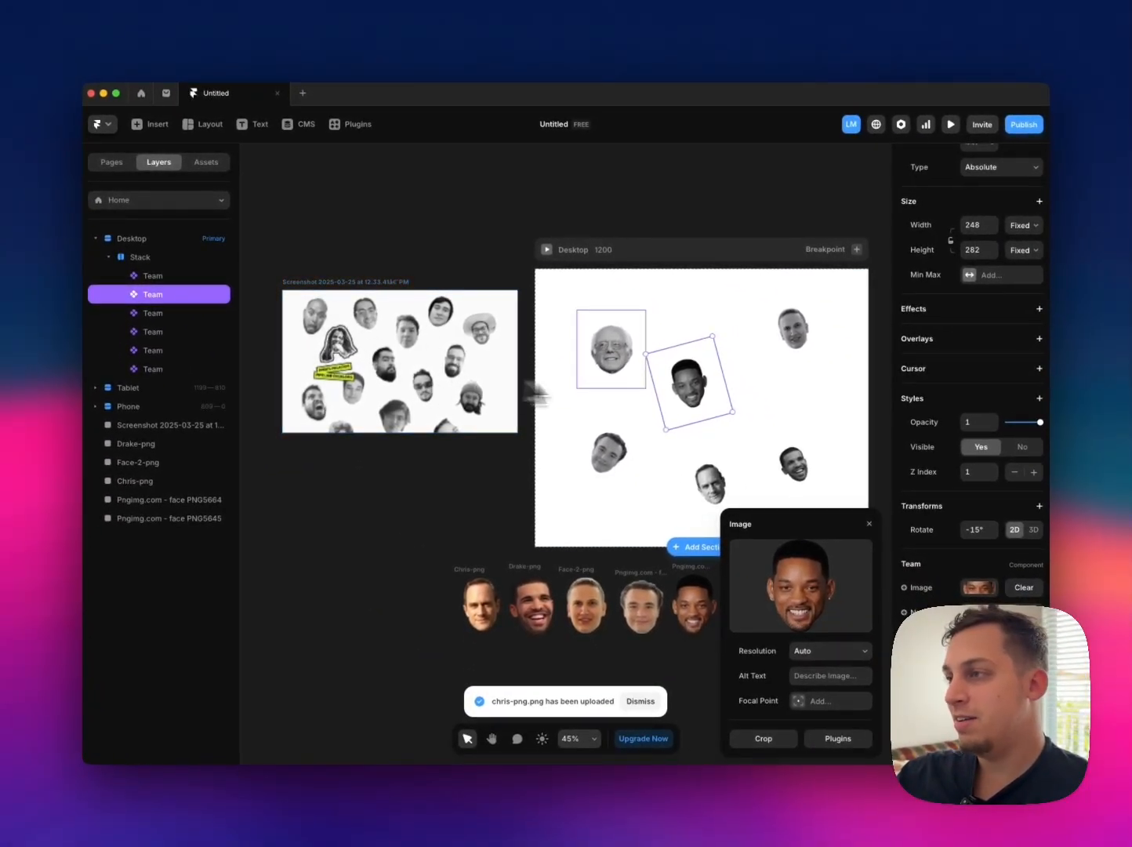
{"action": "scroll", "coordinate": [538, 395], "scroll_direction": "right", "scroll_amount": 3}
{"action": "scroll", "coordinate": [553, 359], "scroll_direction": "right", "scroll_amount": 2}
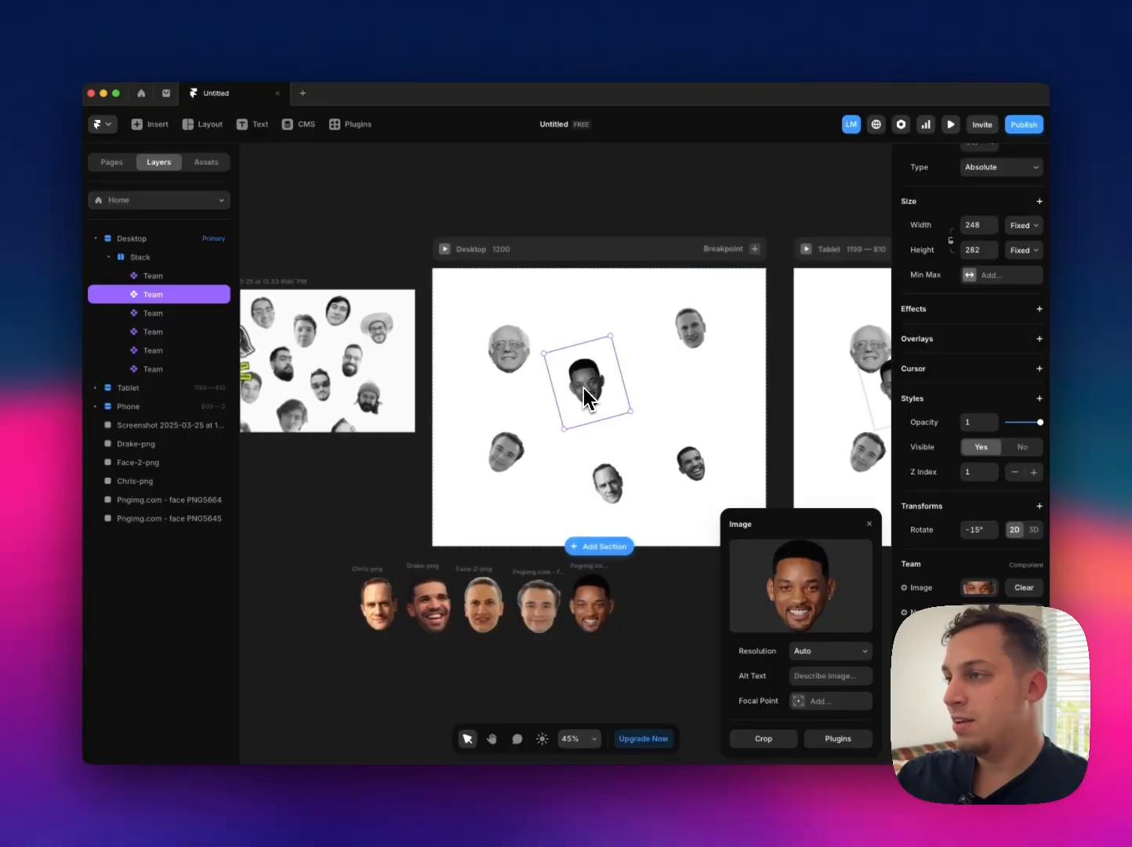
{"action": "scroll", "coordinate": [580, 390], "scroll_direction": "right", "scroll_amount": 1}
{"action": "left_click", "coordinate": [472, 349]}
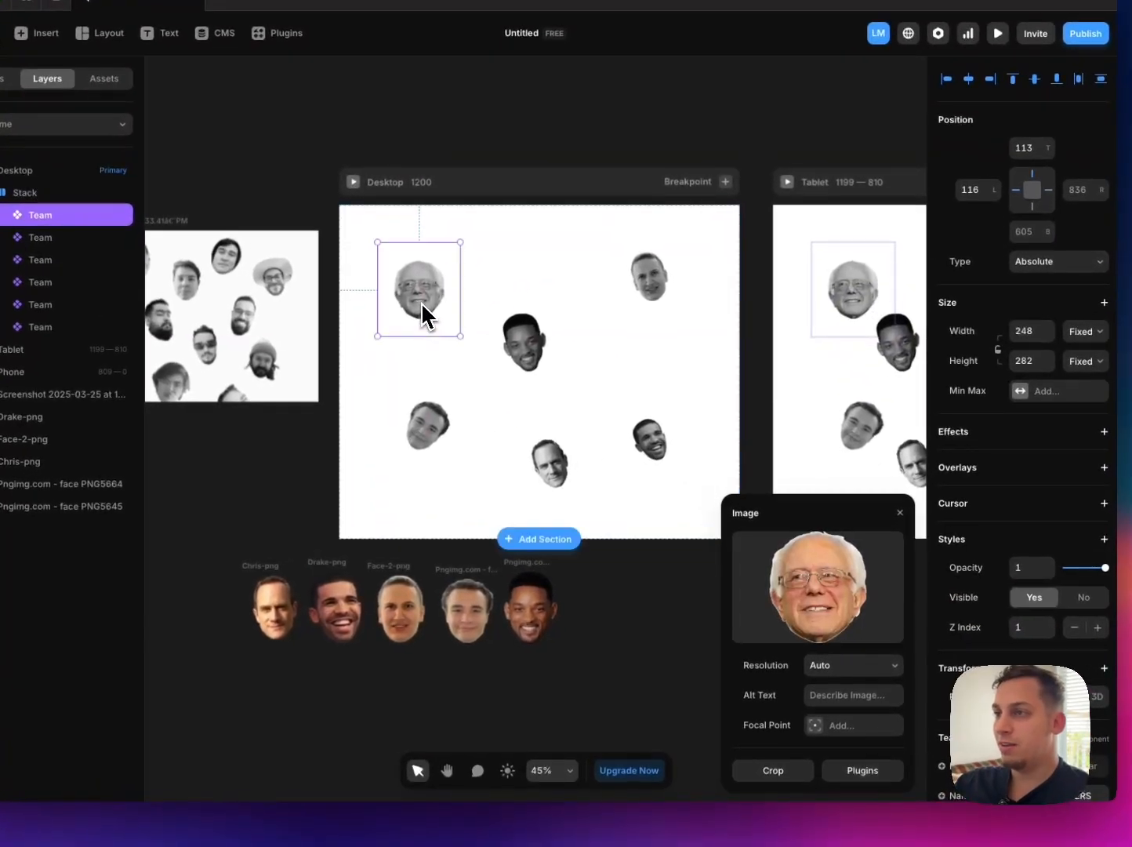
{"action": "scroll", "coordinate": [428, 306], "scroll_direction": "left", "scroll_amount": 4}
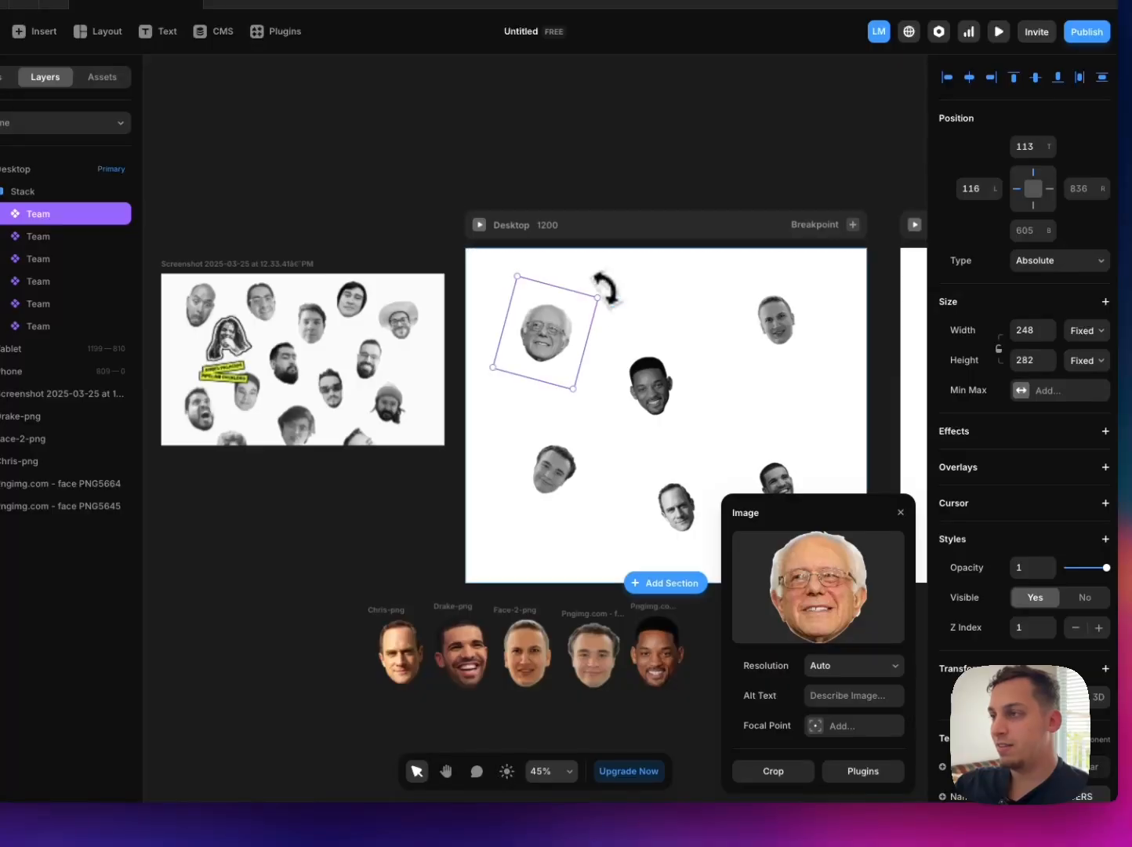
Step: Arrange the Will Smith, face-2 and Drake portraits in a staggered row beside the Bernie Sanders portrait, straightening the face-2 and Drake ones
{"action": "left_click", "coordinate": [645, 372]}
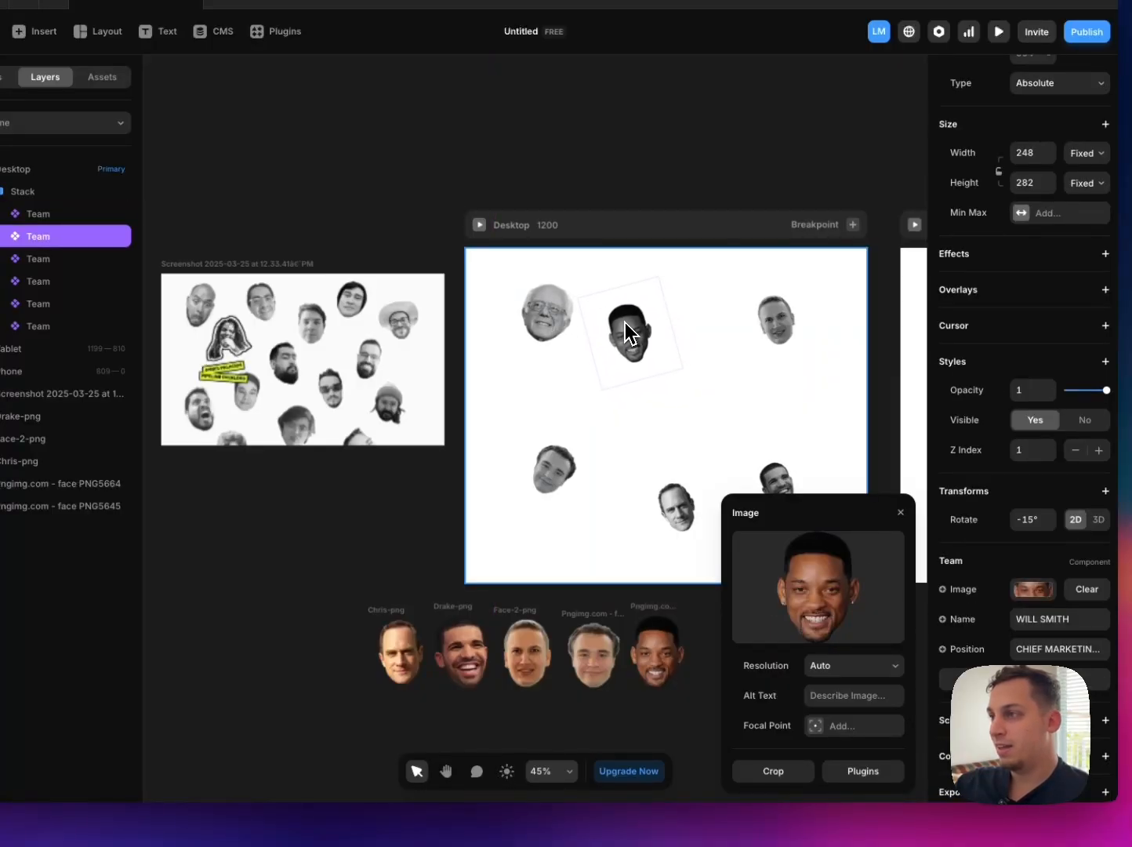
{"action": "left_click_drag", "start_coordinate": [757, 333], "coordinate": [666, 325]}
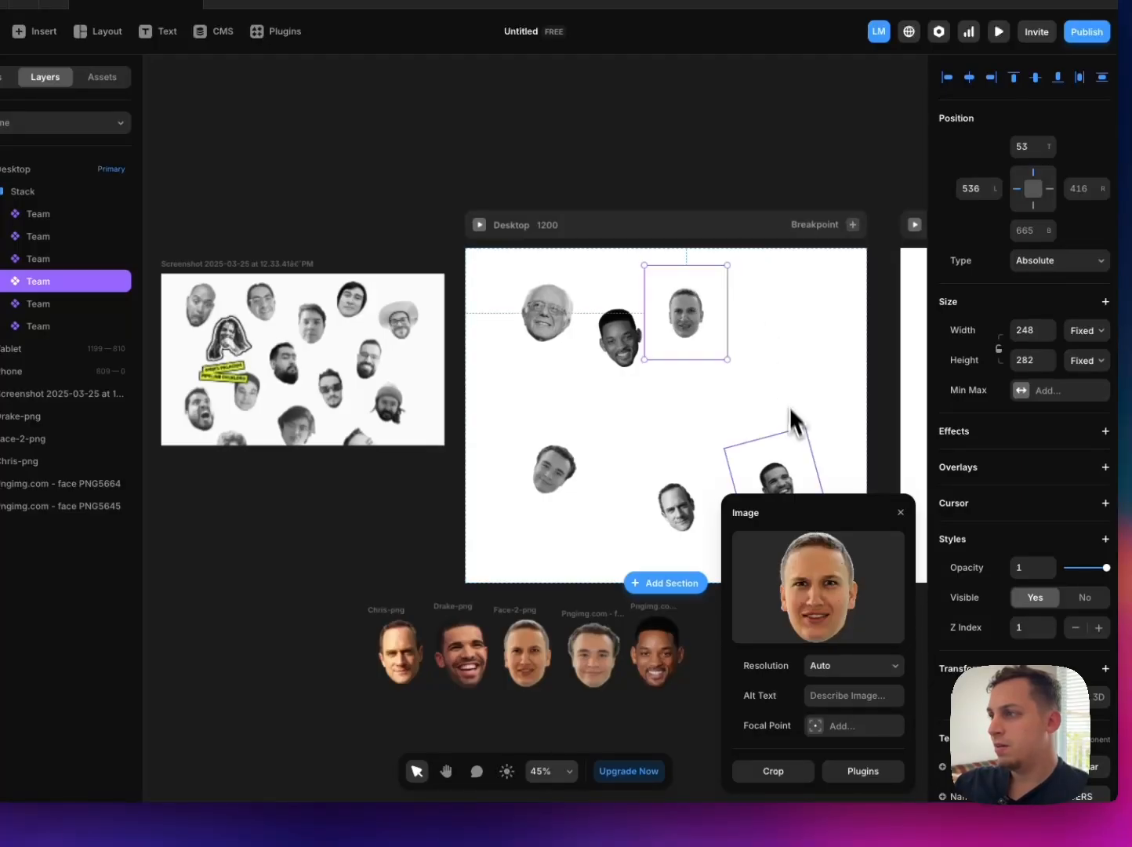
{"action": "left_click", "coordinate": [775, 475]}
{"action": "left_click_drag", "start_coordinate": [765, 329], "coordinate": [761, 329]}
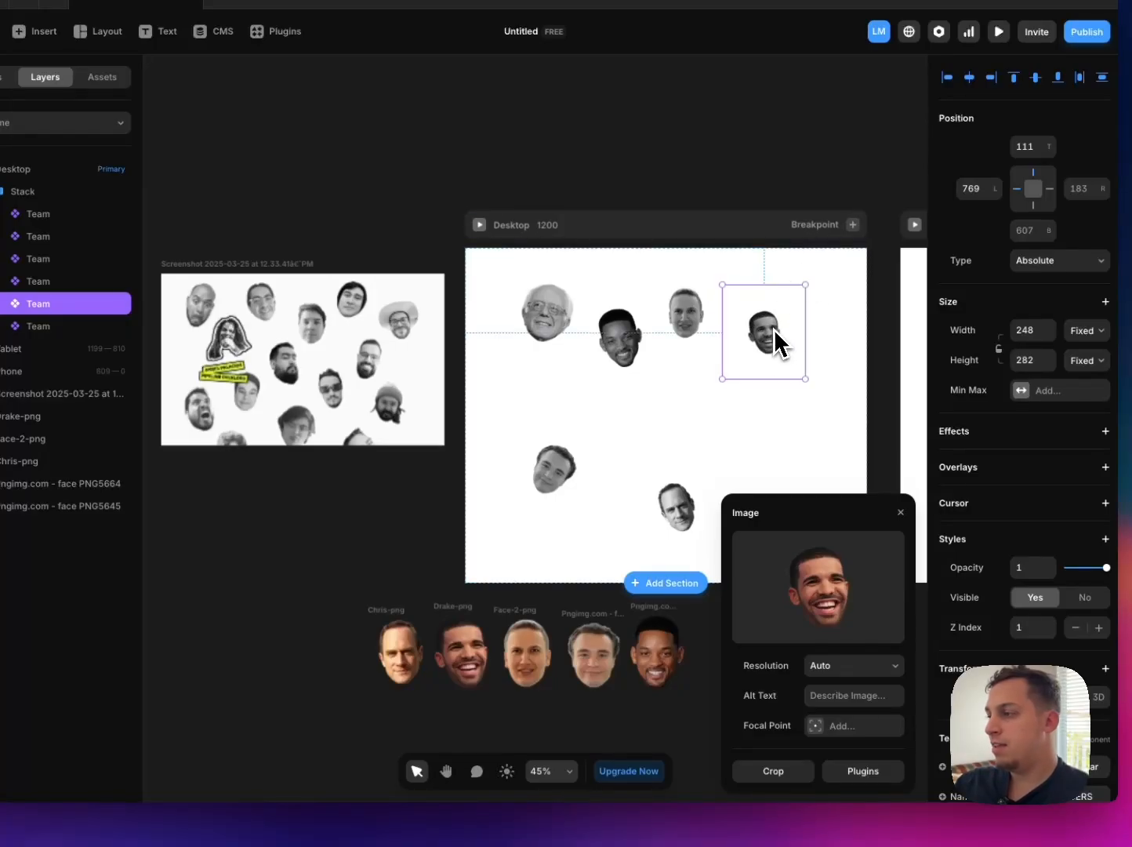
Step: Crop the Drake portrait's image to 423 by 567, trimming the empty space above and below the head
{"action": "scroll", "coordinate": [765, 341], "scroll_direction": "up", "scroll_amount": 5}
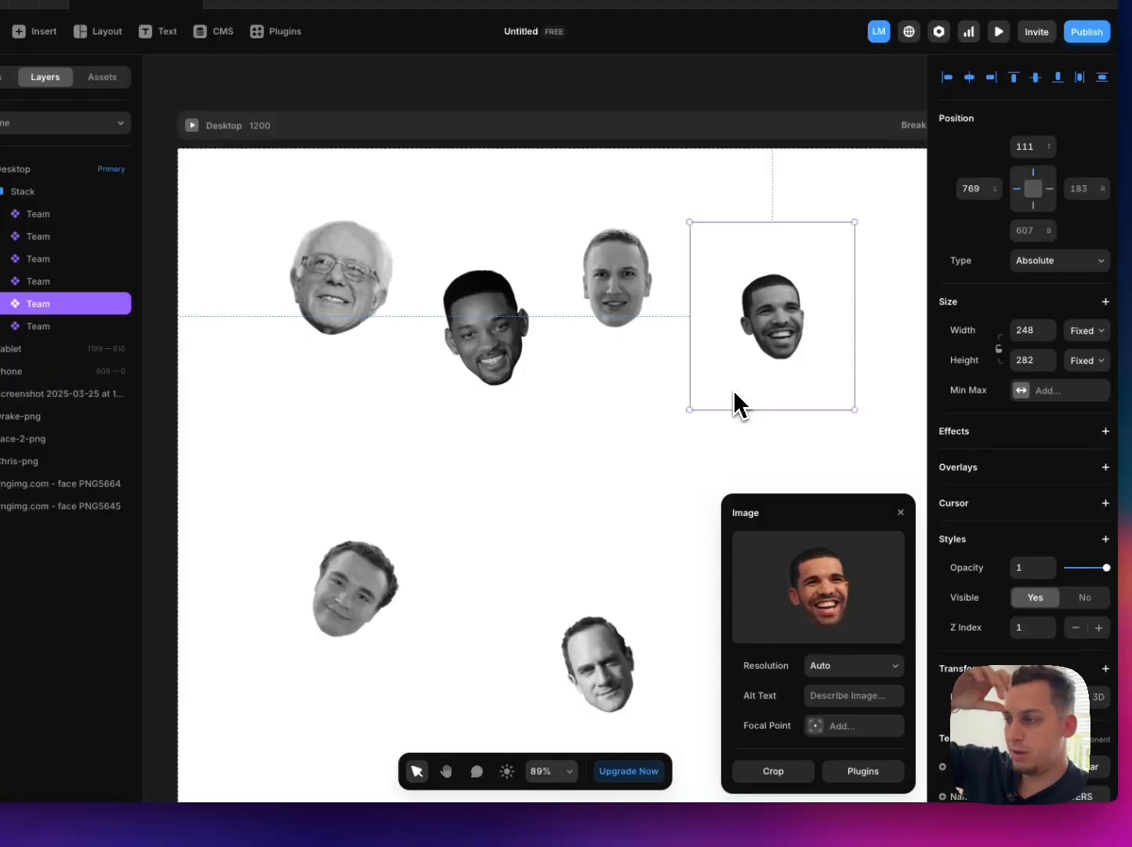
{"action": "mouse_move", "coordinate": [818, 612]}
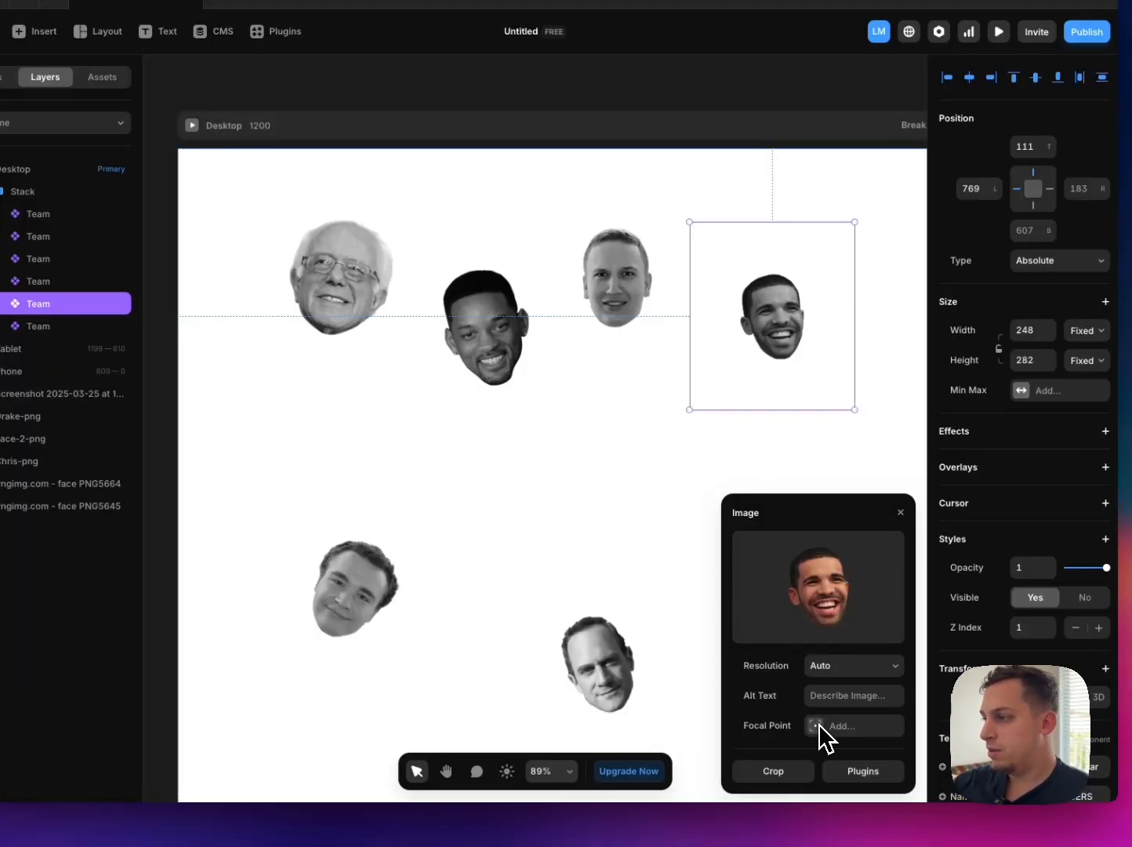
{"action": "left_click", "coordinate": [773, 770]}
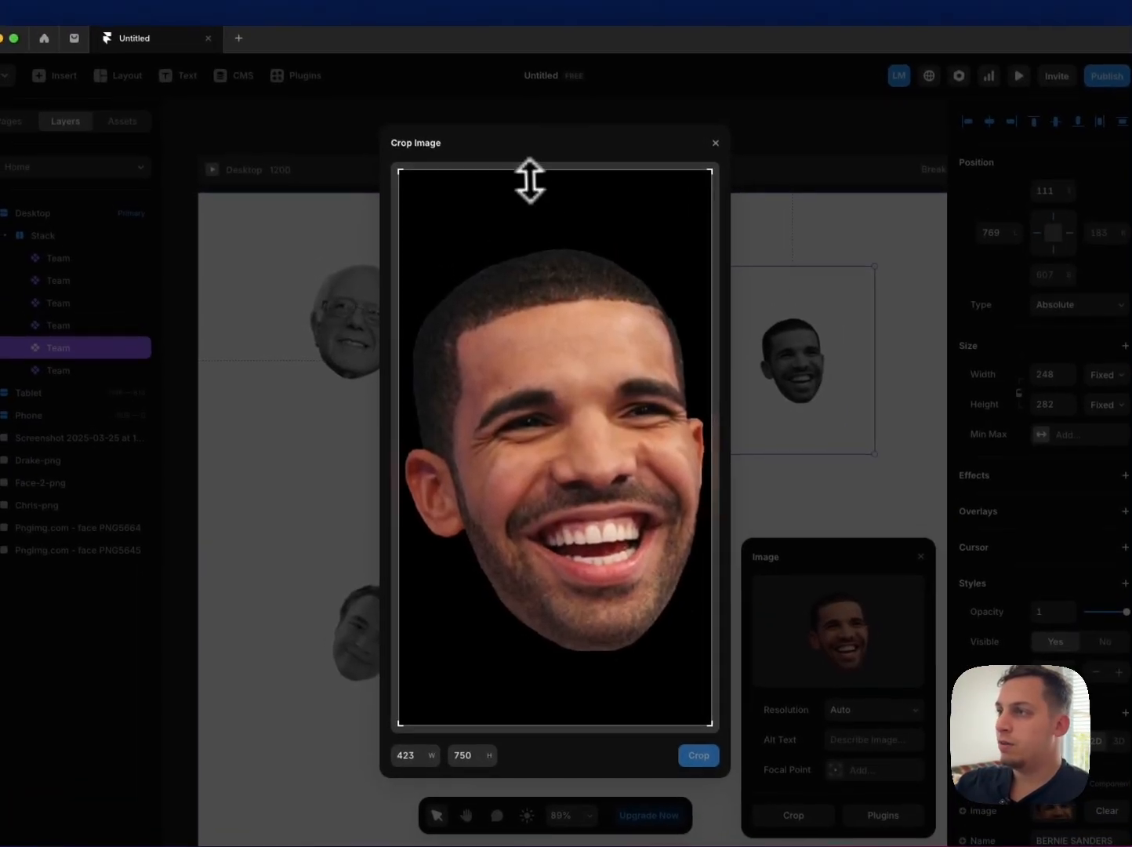
{"action": "left_click_drag", "start_coordinate": [530, 181], "coordinate": [527, 180]}
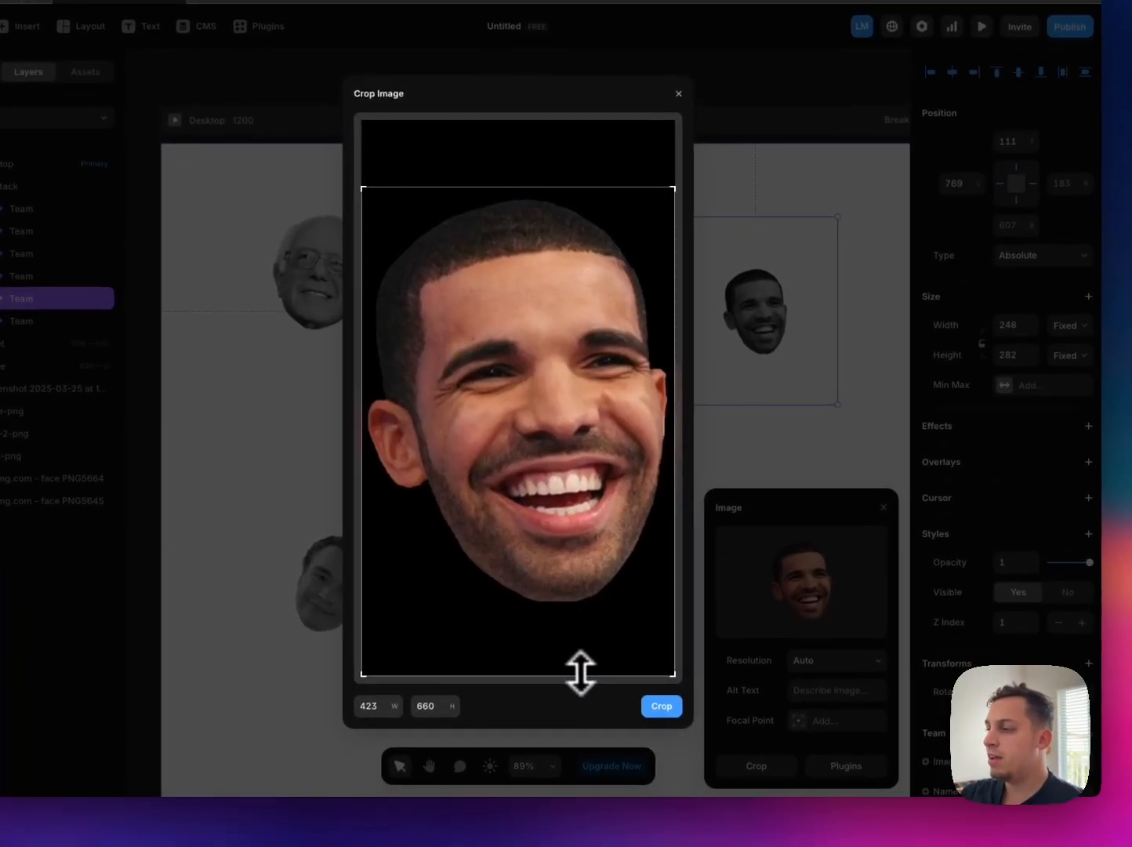
{"action": "left_click_drag", "start_coordinate": [619, 727], "coordinate": [621, 702]}
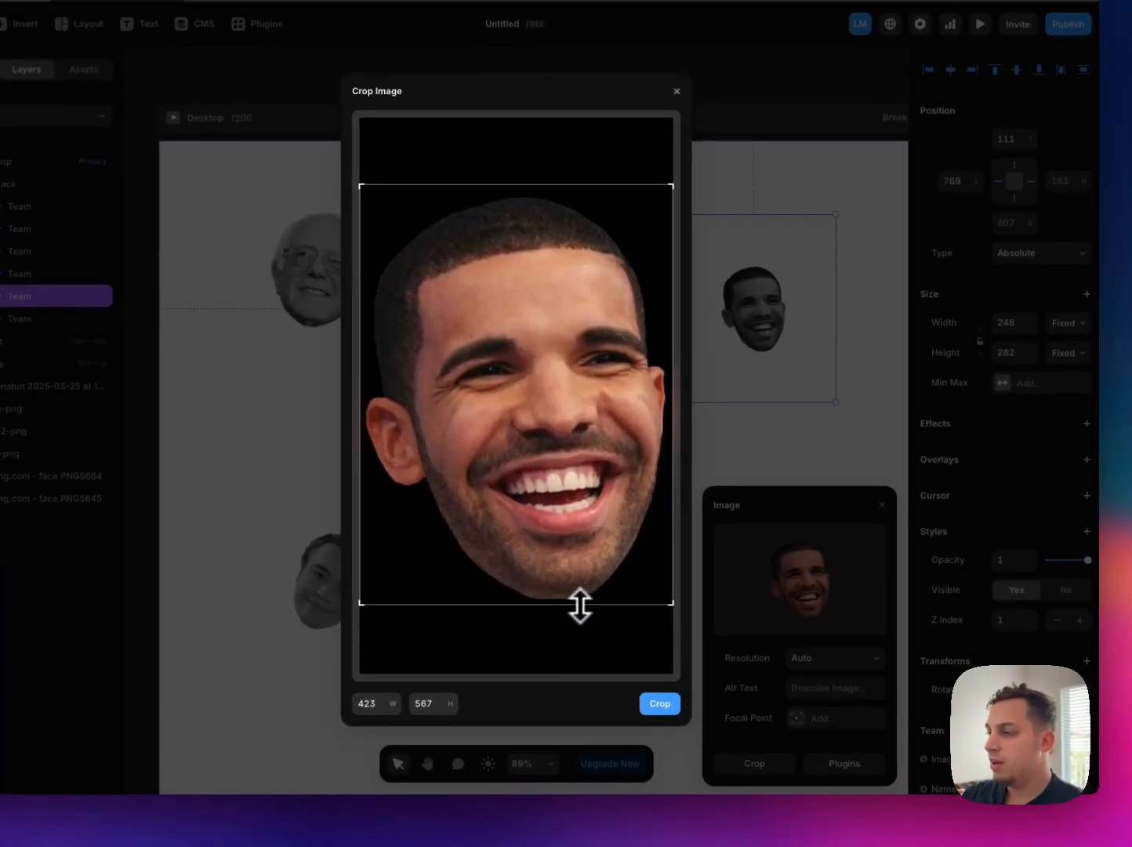
{"action": "left_click", "coordinate": [660, 705]}
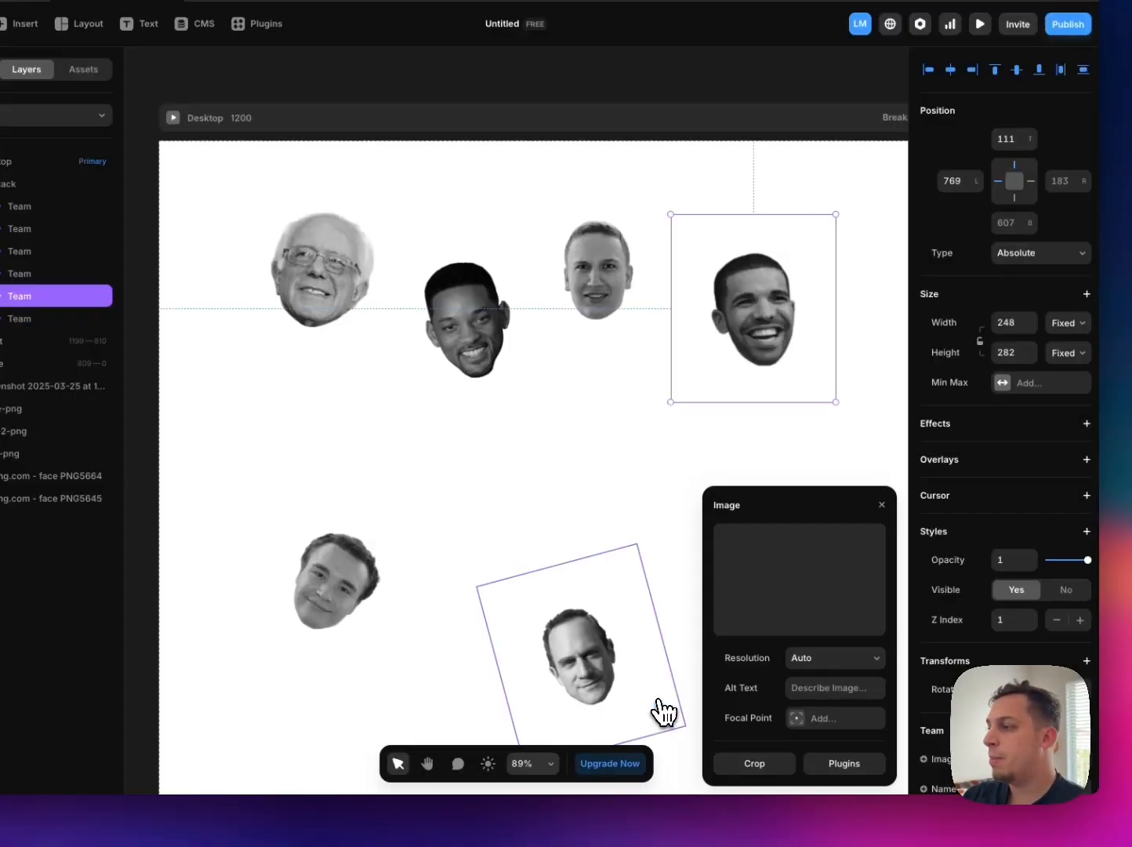
{"action": "left_click", "coordinate": [598, 265]}
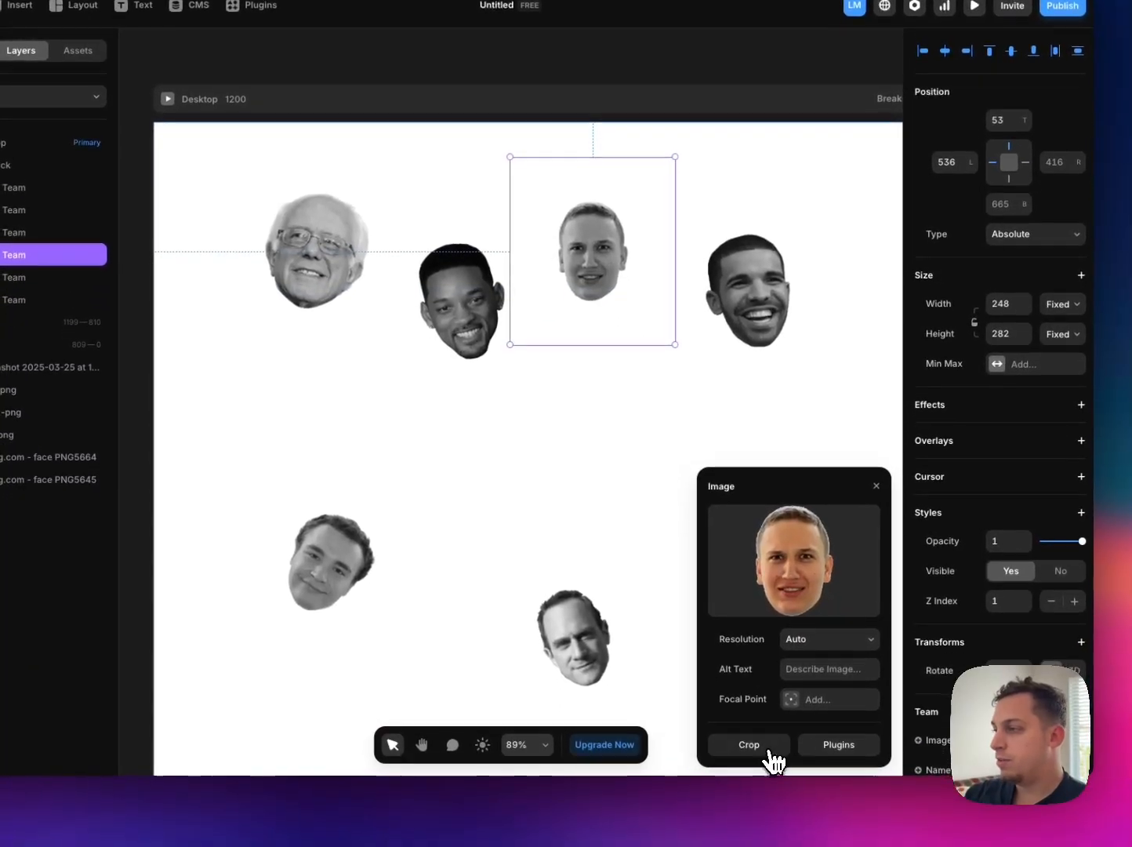
{"action": "left_click", "coordinate": [770, 750]}
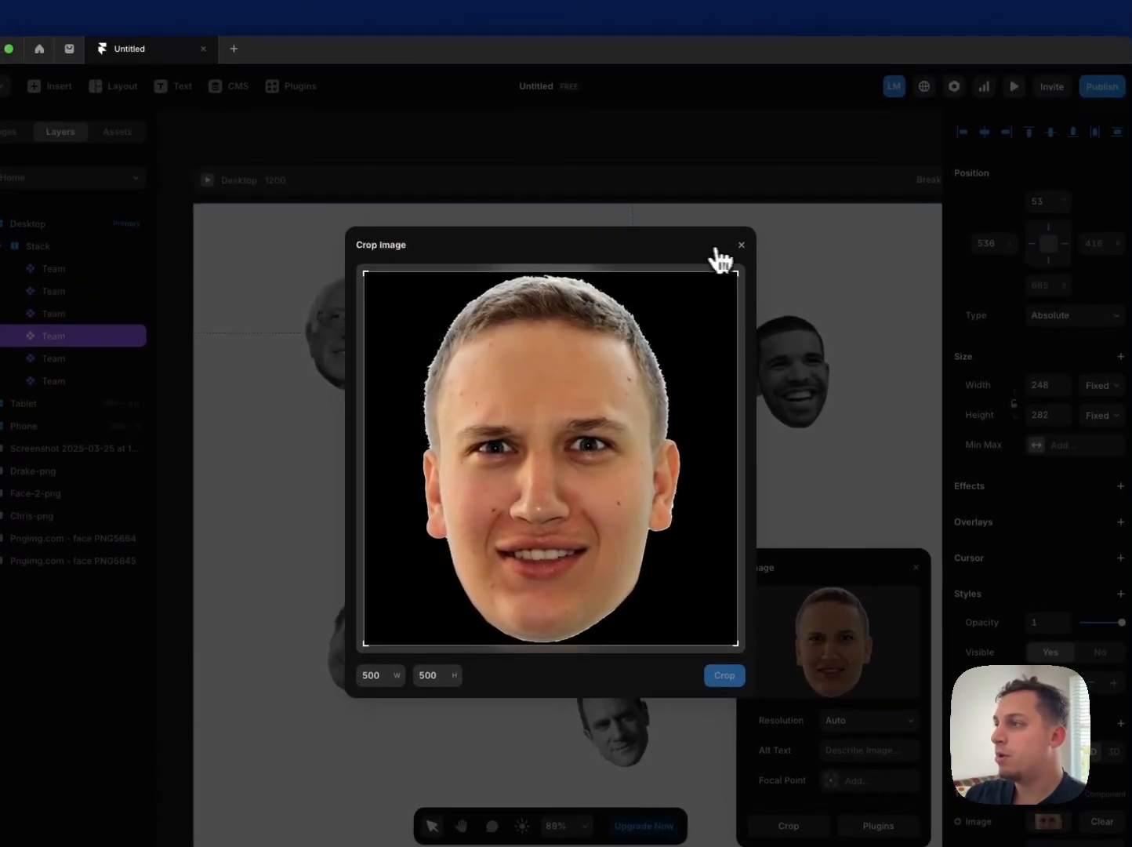
{"action": "left_click", "coordinate": [702, 163]}
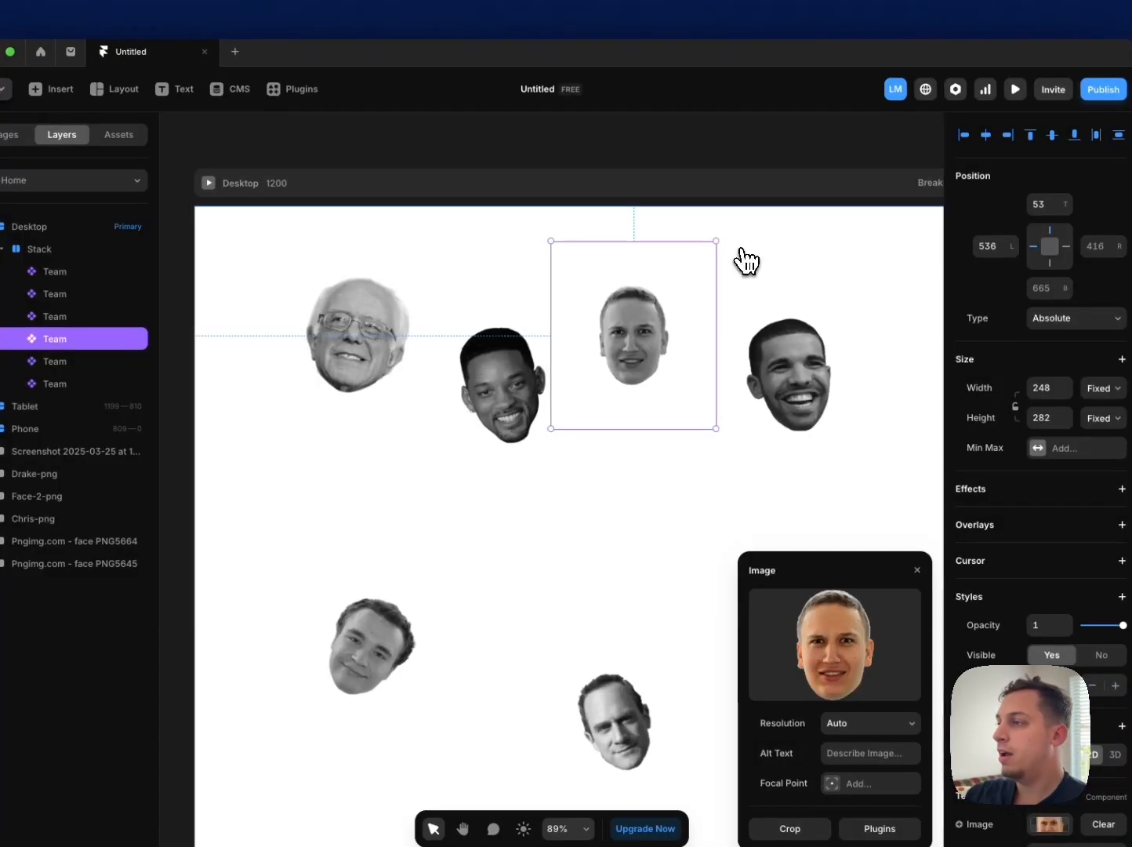
Step: Move the face-2 portrait to about 548 left, 44 top with about 7° rotation, and the Drake portrait to about 798 left, 80 top
{"action": "left_click_drag", "start_coordinate": [649, 331], "coordinate": [656, 327]}
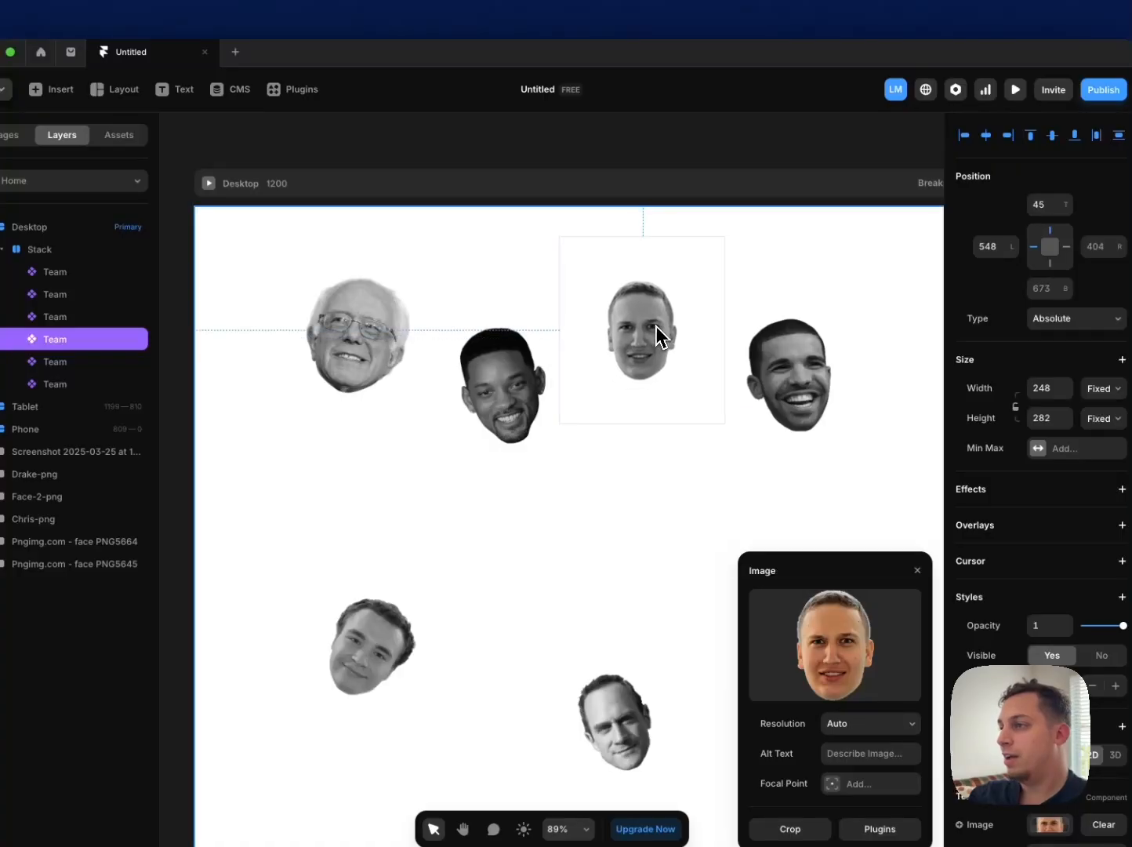
{"action": "left_click_drag", "start_coordinate": [715, 245], "coordinate": [731, 230]}
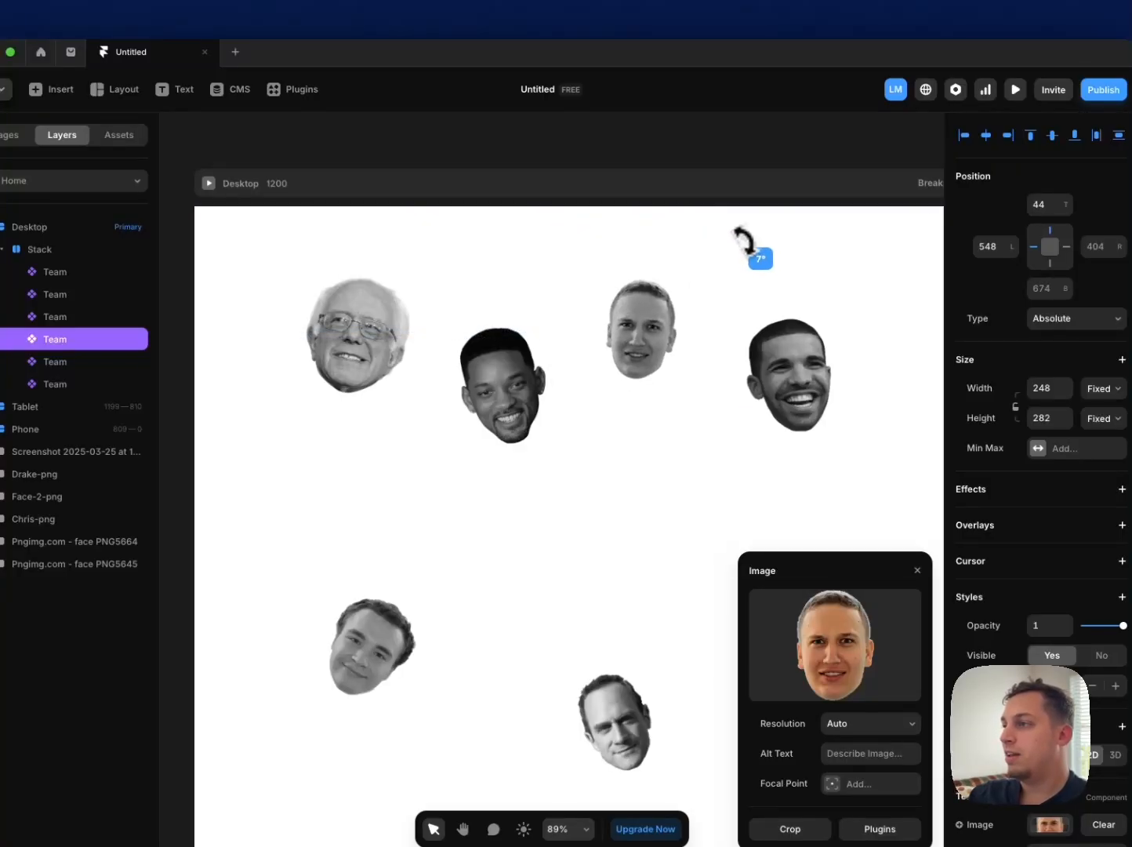
{"action": "left_click_drag", "start_coordinate": [785, 367], "coordinate": [791, 361]}
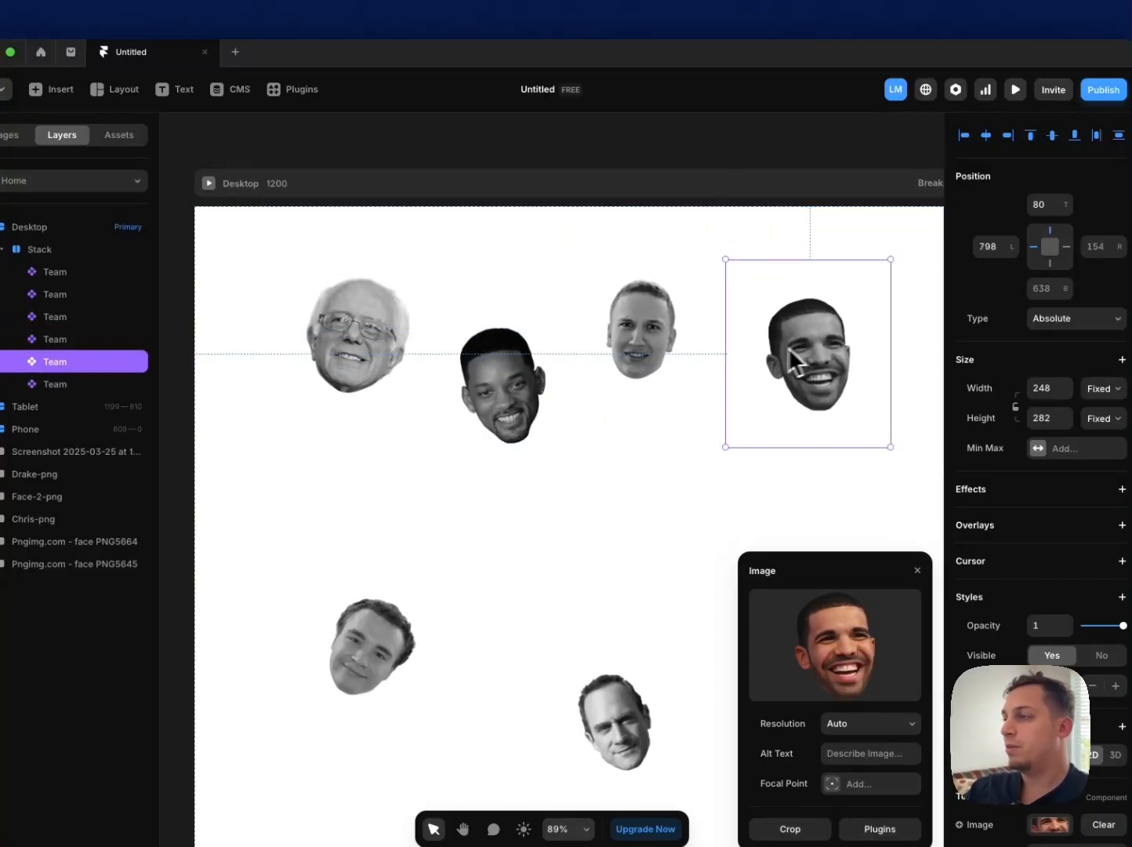
Step: Move the lower-left curly-haired portrait up to about 132 left, 312 top, and the Chris portrait beside it at about 386 left, 359 top
{"action": "scroll", "coordinate": [750, 350], "scroll_direction": "down", "scroll_amount": 3}
{"action": "scroll", "coordinate": [745, 329], "scroll_direction": "down", "scroll_amount": 2}
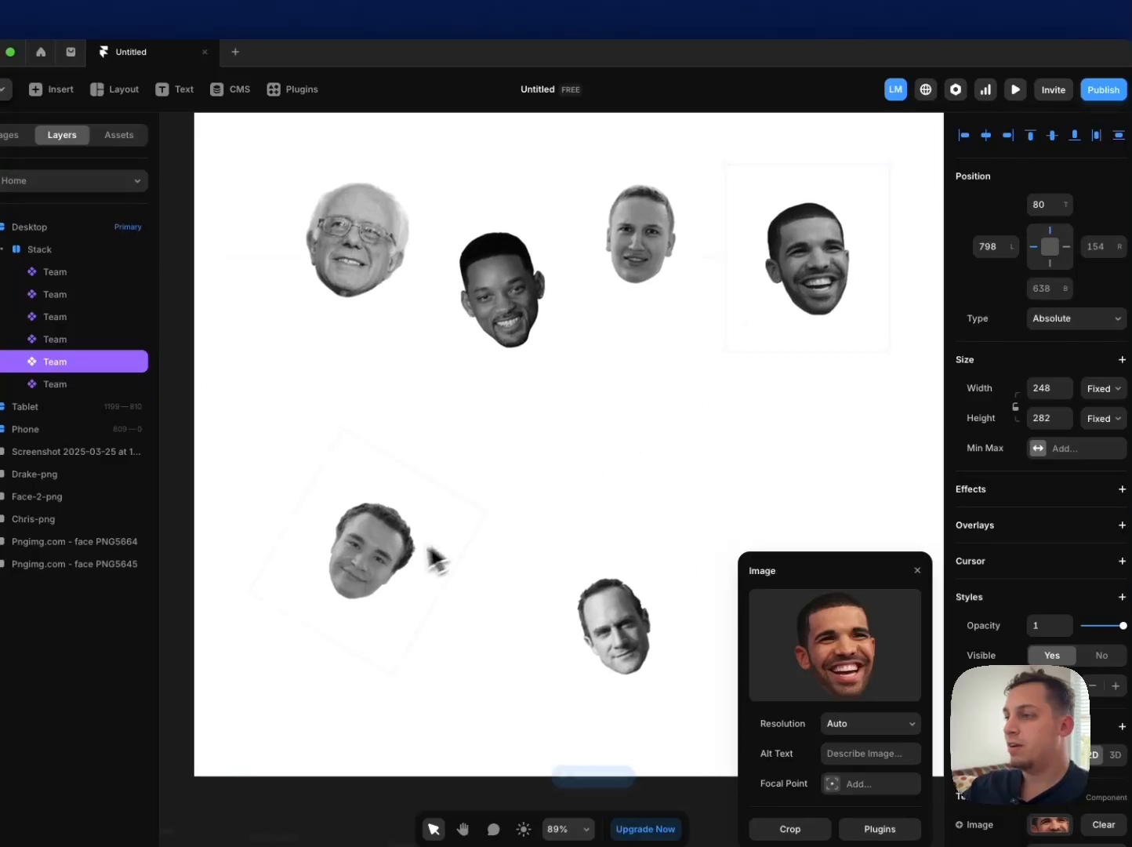
{"action": "left_click_drag", "start_coordinate": [379, 558], "coordinate": [385, 496]}
{"action": "left_click_drag", "start_coordinate": [385, 435], "coordinate": [383, 416]}
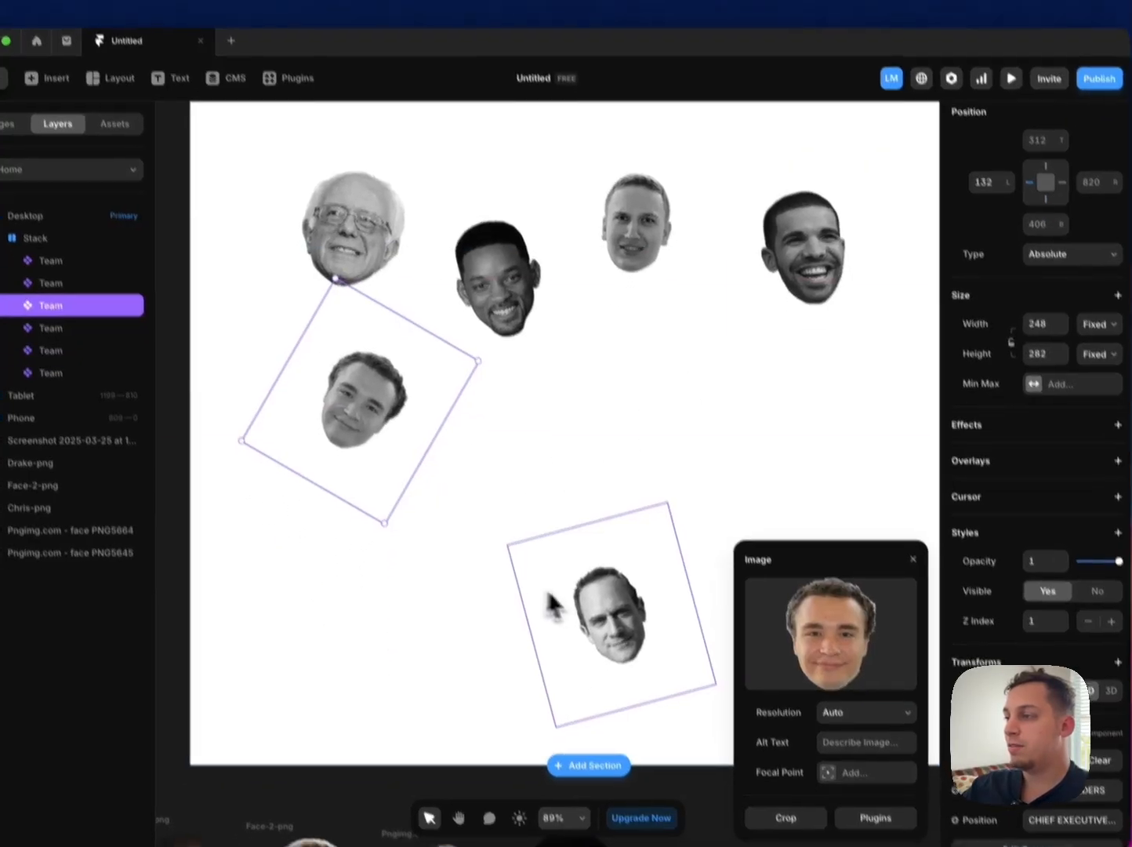
{"action": "left_click_drag", "start_coordinate": [614, 630], "coordinate": [528, 459]}
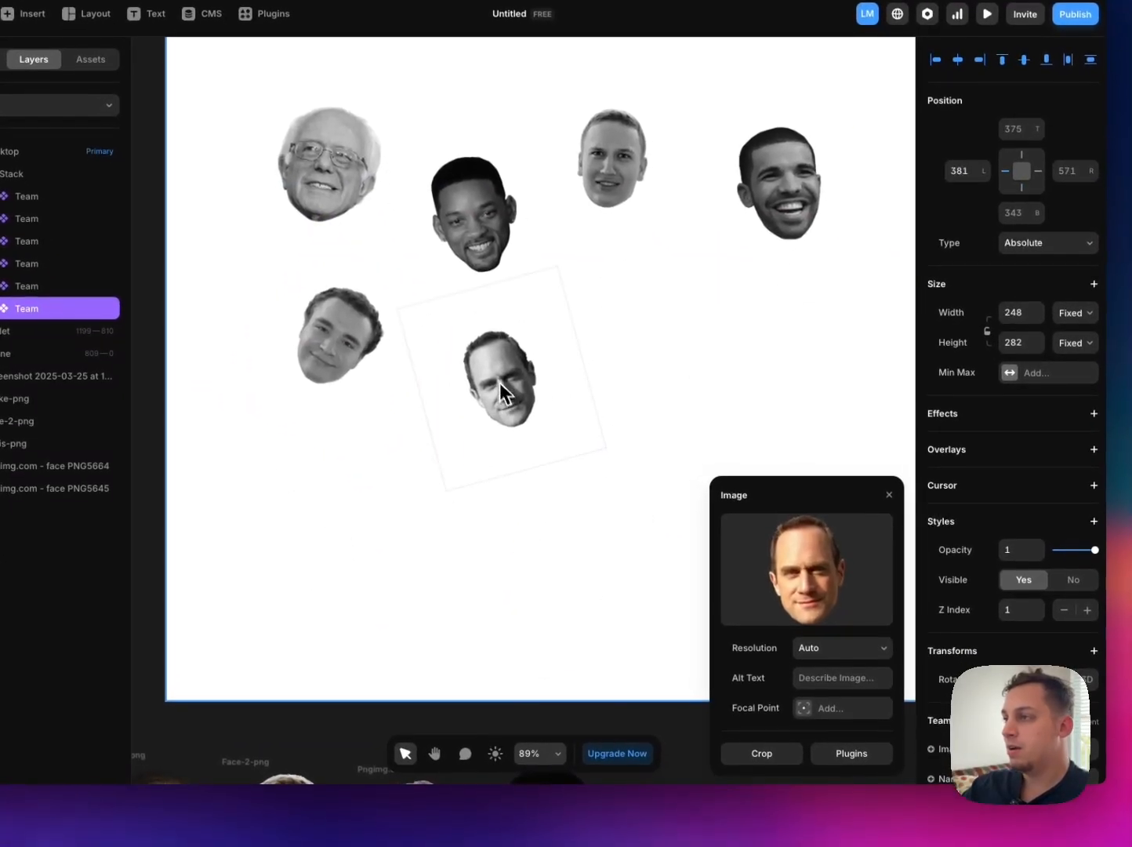
{"action": "left_click_drag", "start_coordinate": [500, 383], "coordinate": [504, 378]}
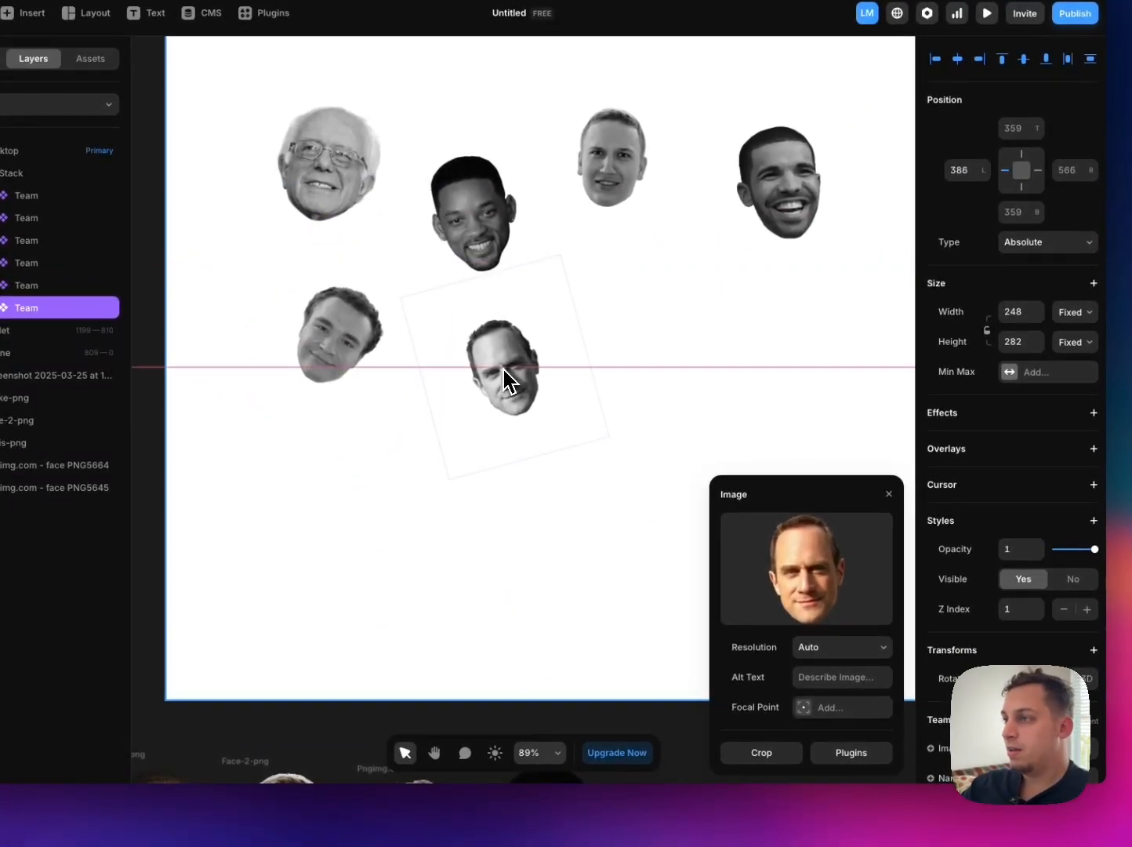
{"action": "scroll", "coordinate": [581, 428], "scroll_direction": "up", "scroll_amount": 4}
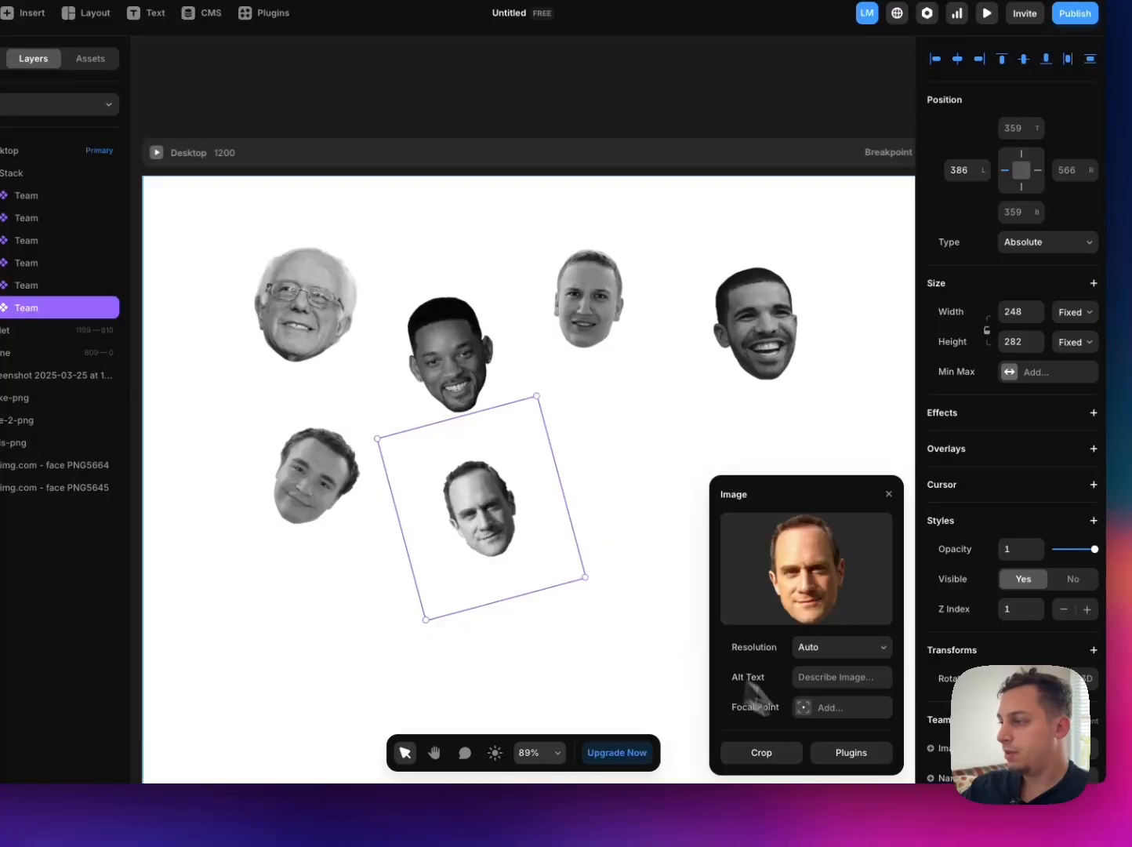
{"action": "left_click", "coordinate": [794, 756]}
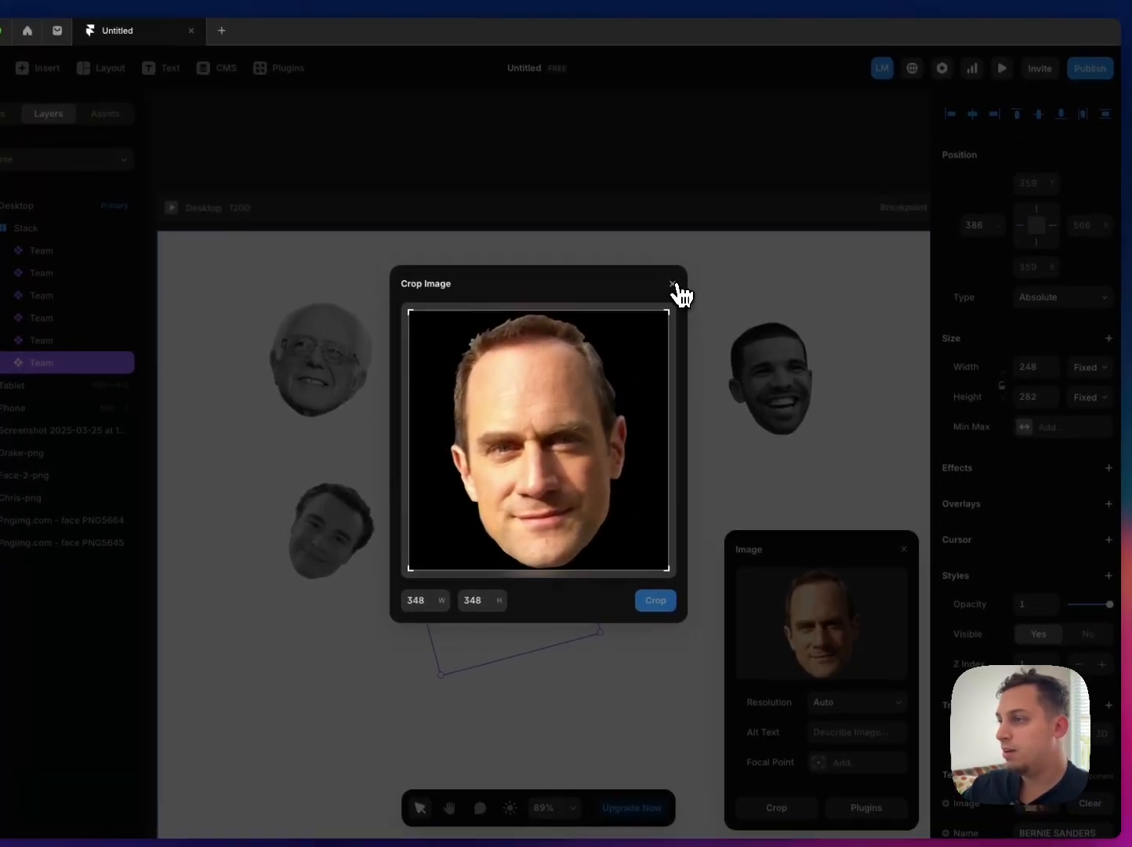
{"action": "left_click", "coordinate": [657, 228]}
Step: Preview the Desktop page and check the hover effect on the Bernie Sanders portrait
{"action": "scroll", "coordinate": [533, 538], "scroll_direction": "right", "scroll_amount": 4}
{"action": "scroll", "coordinate": [533, 538], "scroll_direction": "down", "scroll_amount": 3}
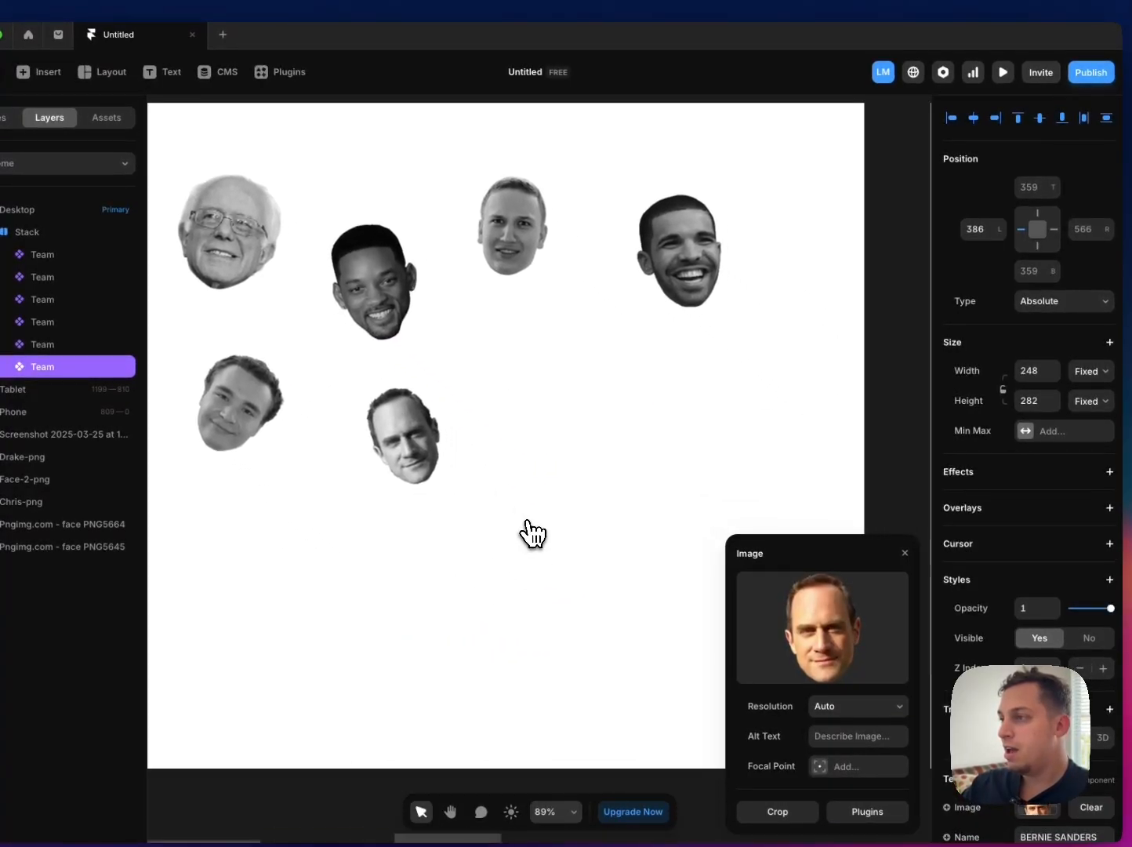
{"action": "scroll", "coordinate": [532, 534], "scroll_direction": "down", "scroll_amount": 6}
{"action": "scroll", "coordinate": [556, 500], "scroll_direction": "down", "scroll_amount": 1}
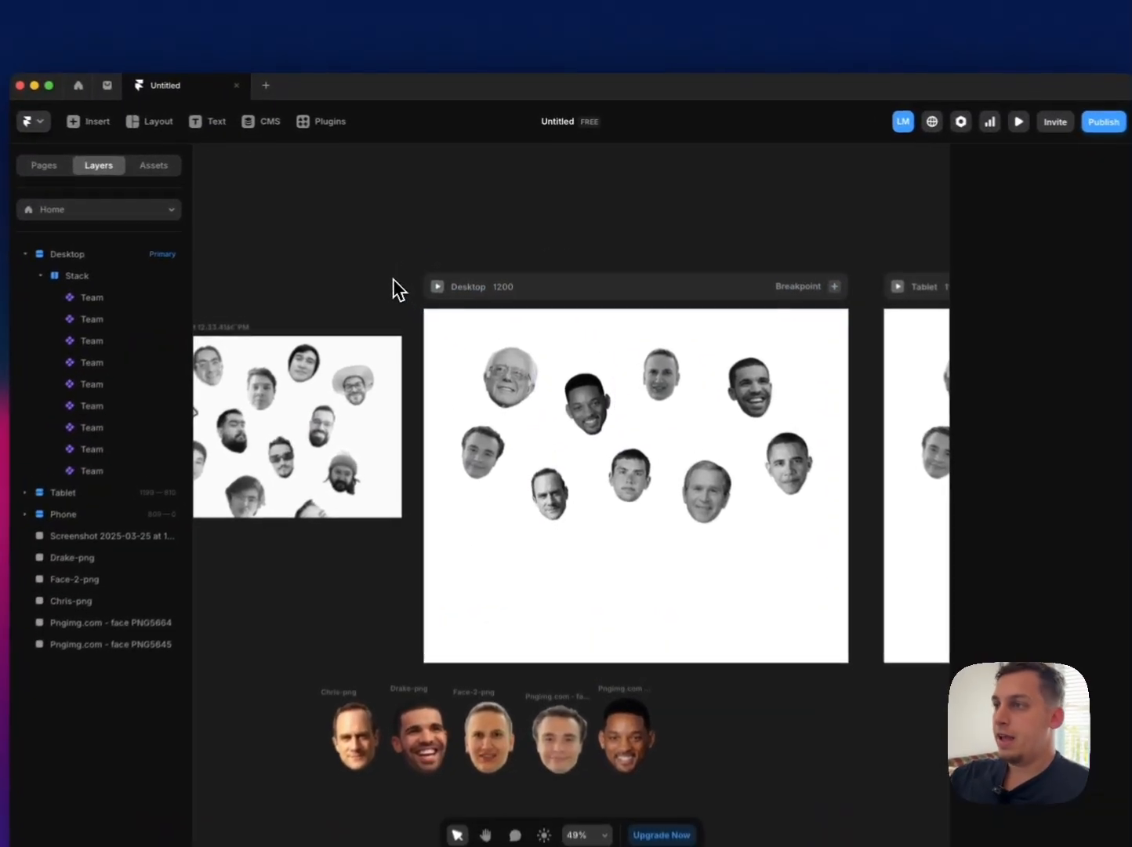
{"action": "left_click", "coordinate": [451, 266]}
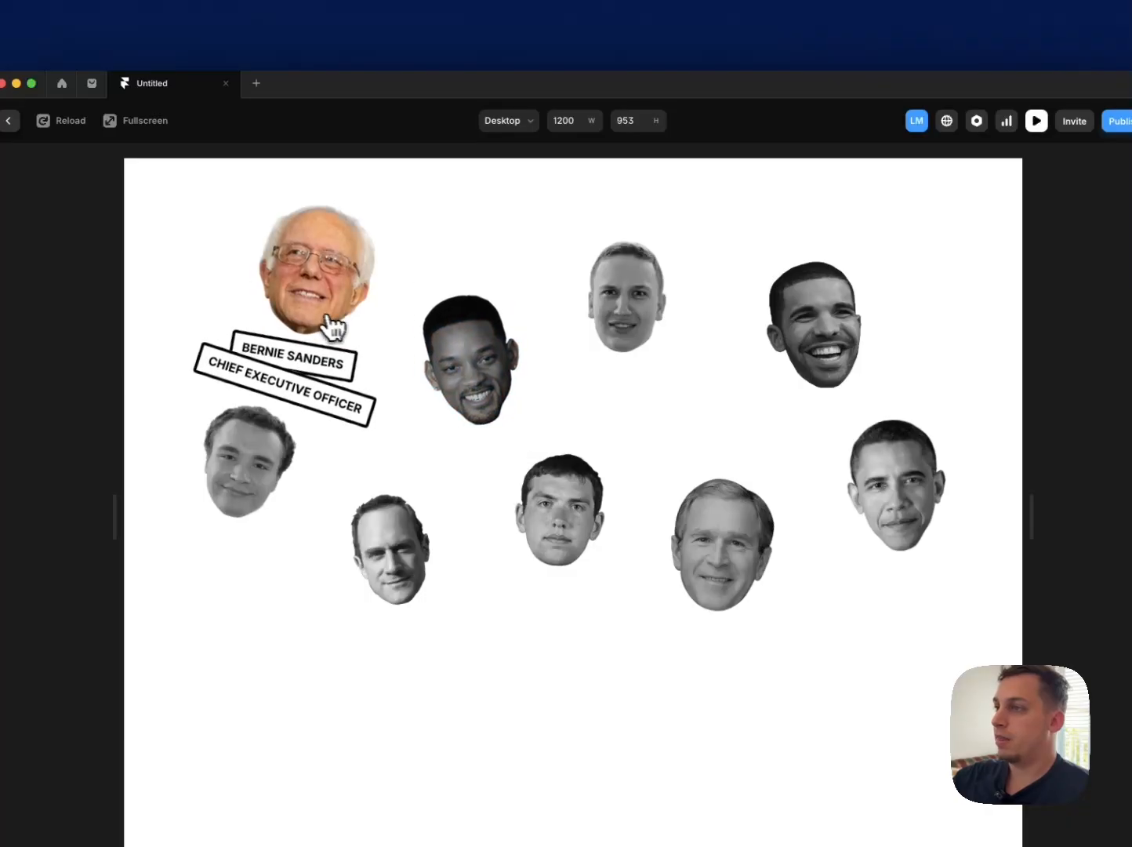
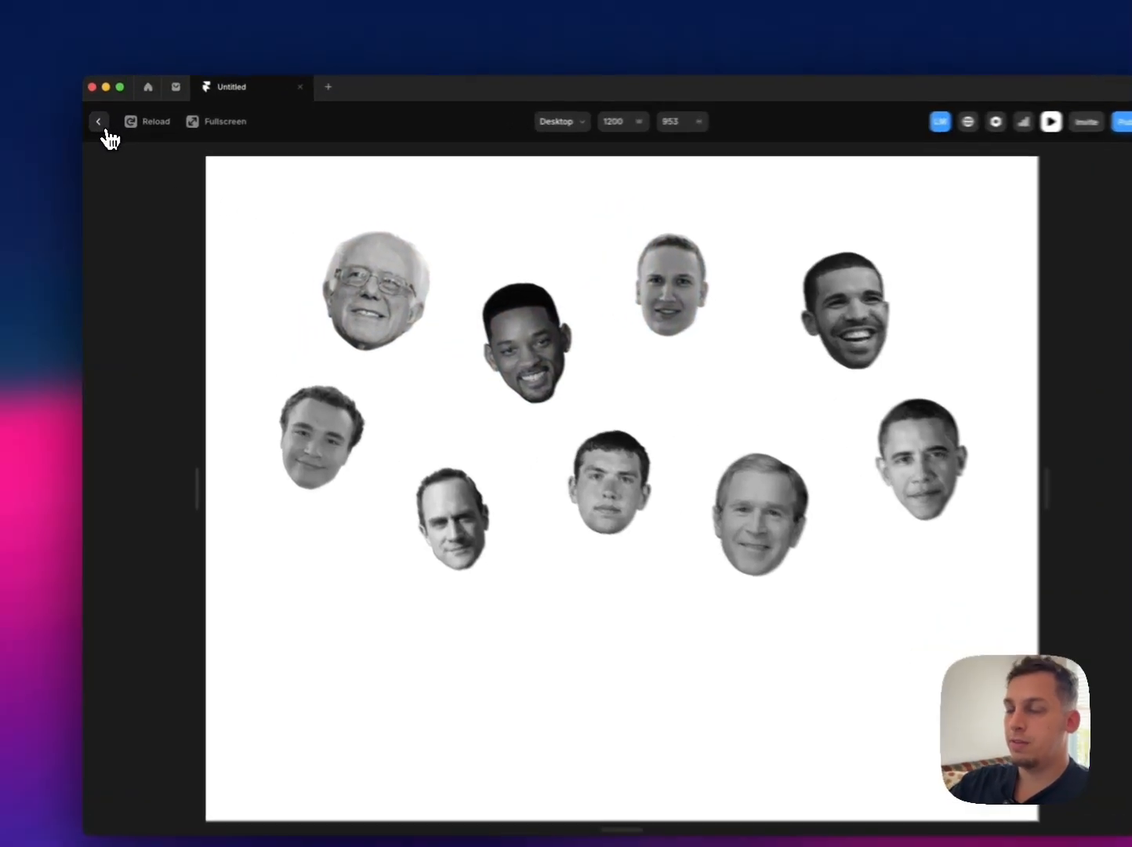
Step: Preview the Desktop page and widen the preview frame to check how the portraits reposition
{"action": "left_click", "coordinate": [101, 127]}
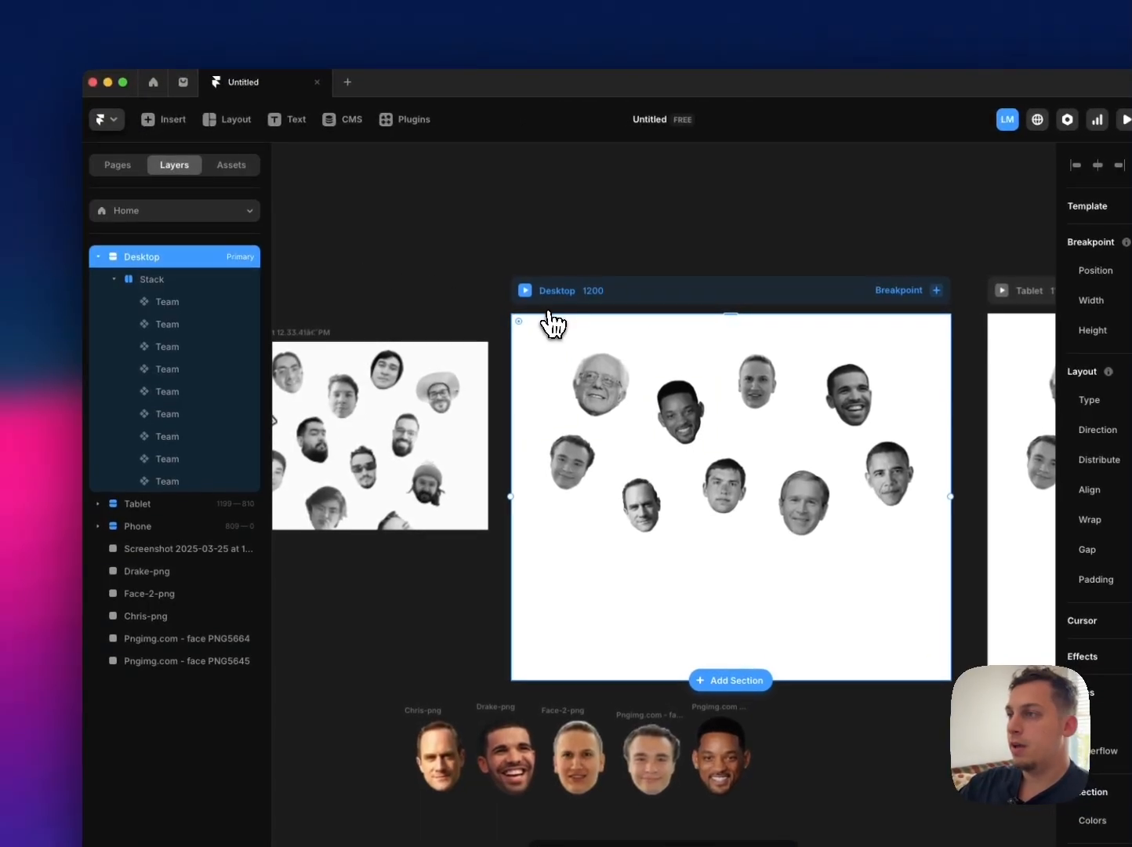
{"action": "left_click", "coordinate": [527, 293]}
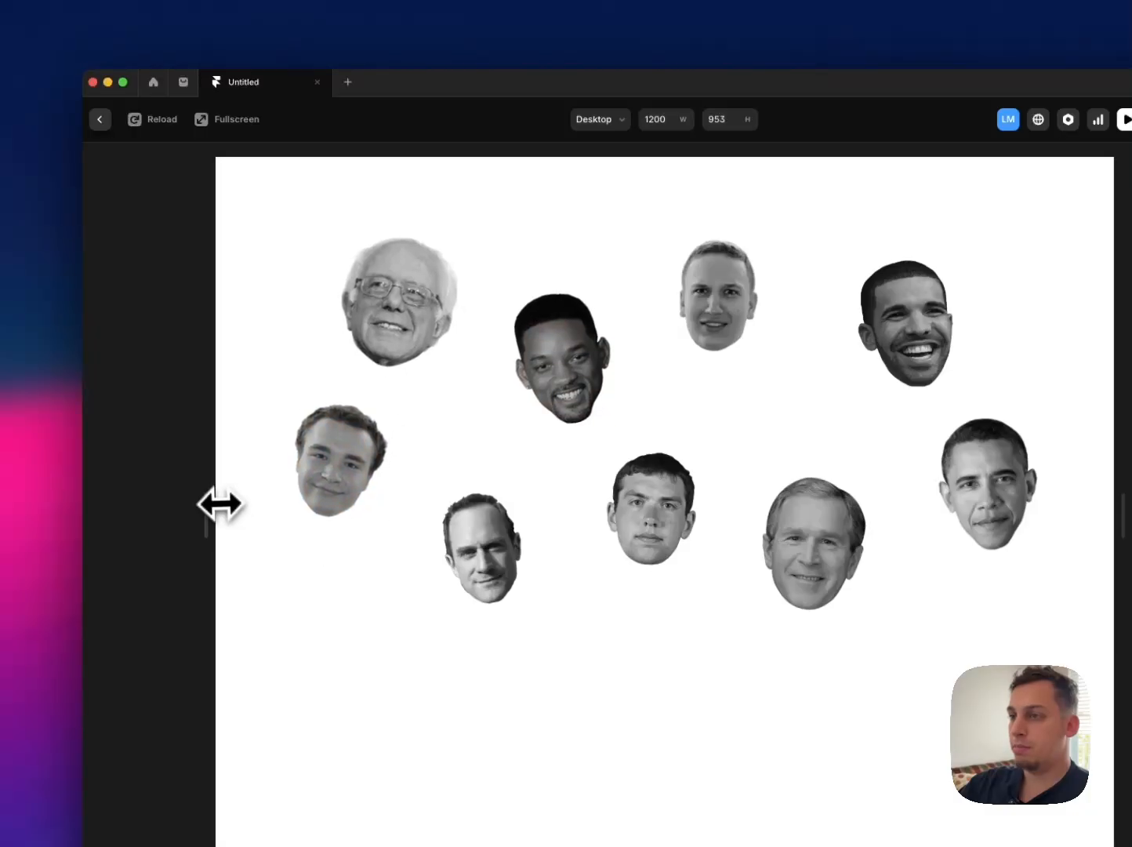
{"action": "left_click_drag", "start_coordinate": [220, 503], "coordinate": [139, 485]}
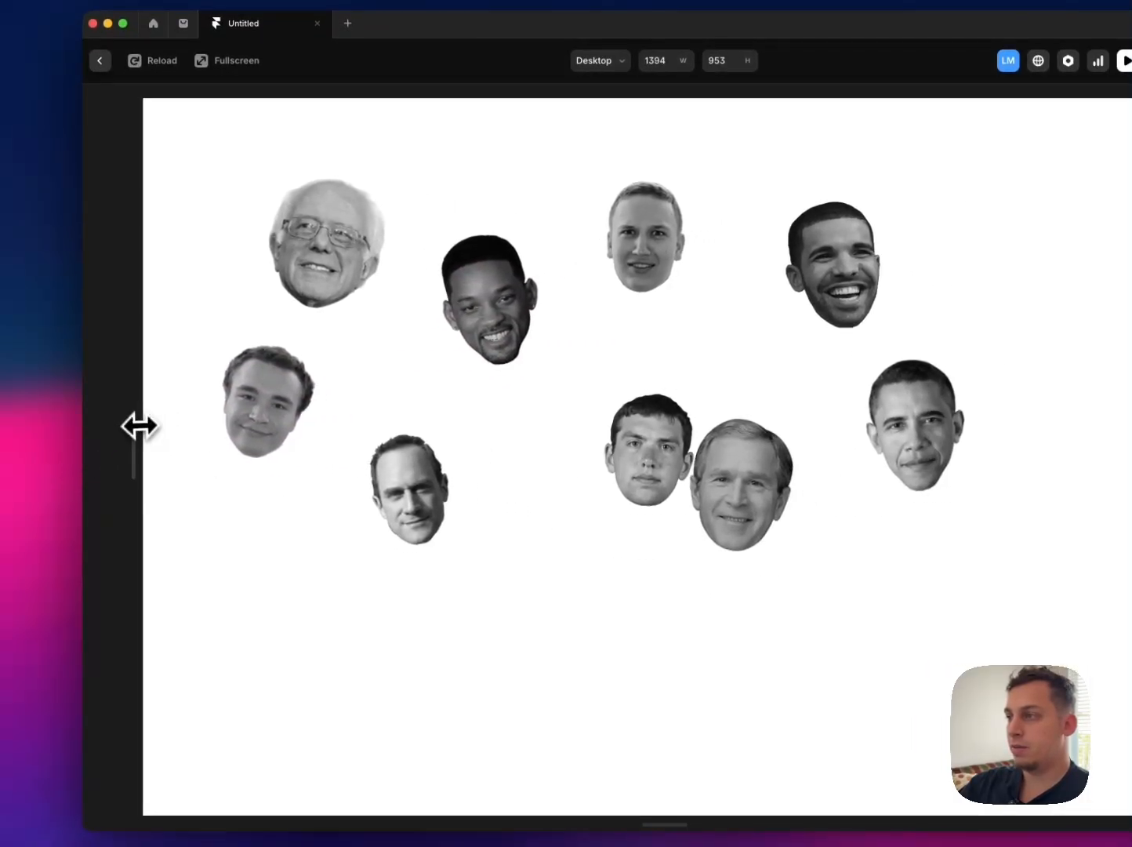
{"action": "left_click_drag", "start_coordinate": [140, 426], "coordinate": [50, 427]}
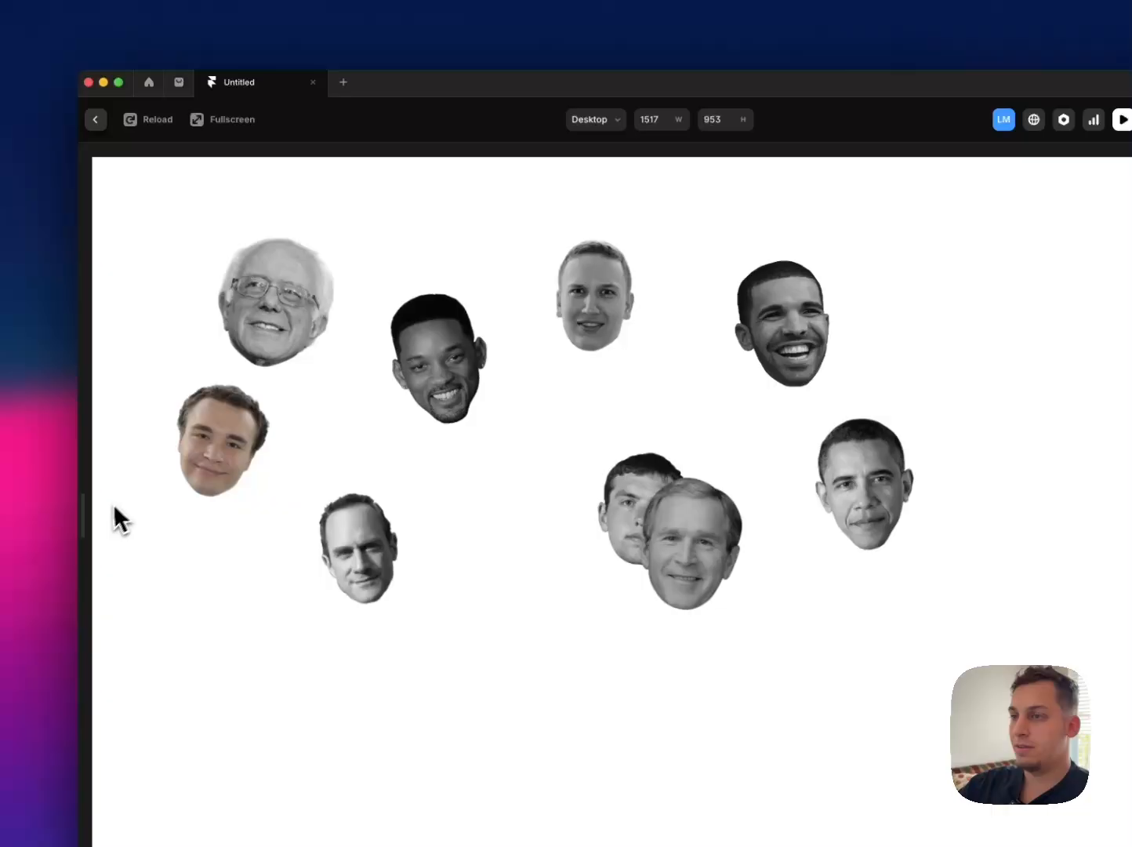
{"action": "left_click_drag", "start_coordinate": [90, 513], "coordinate": [149, 509]}
{"action": "left_click", "coordinate": [104, 121]}
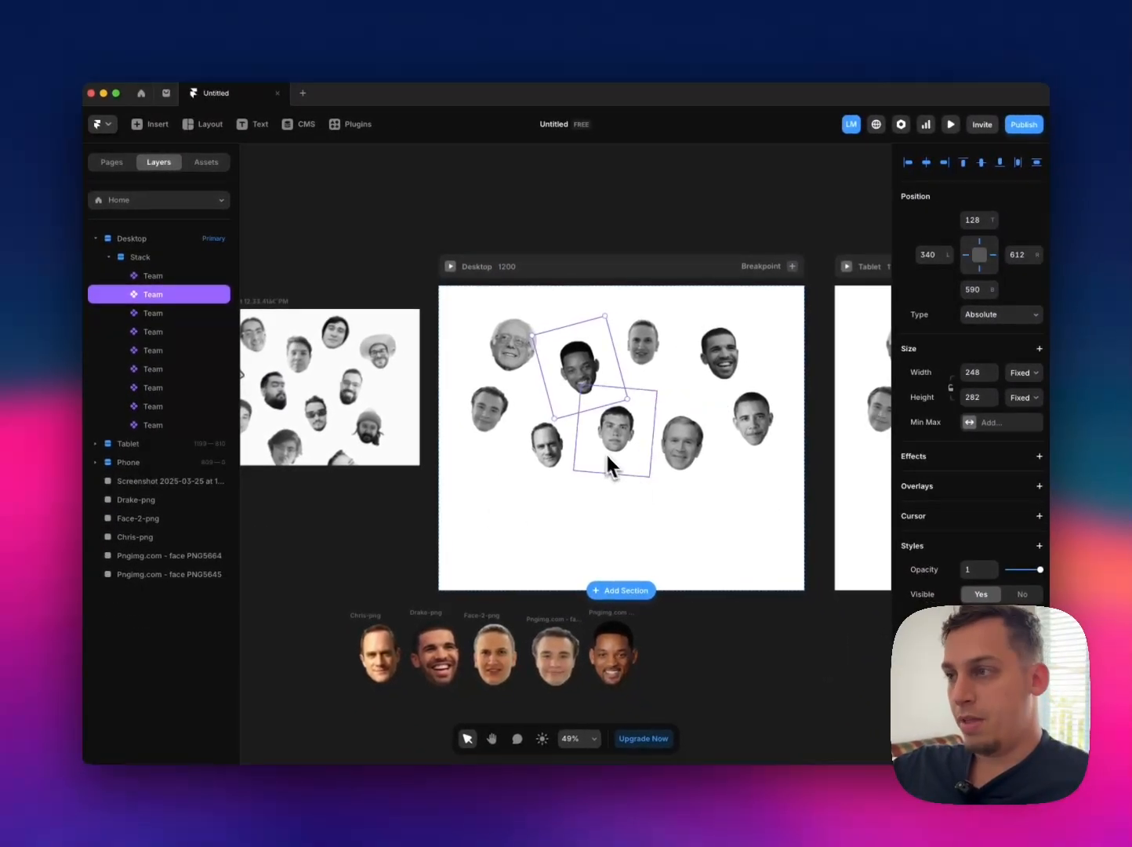
Step: Examine the position settings of the Chris and Bernie Sanders portraits and the layout settings of the Stack and Desktop frame
{"action": "left_click", "coordinate": [609, 463]}
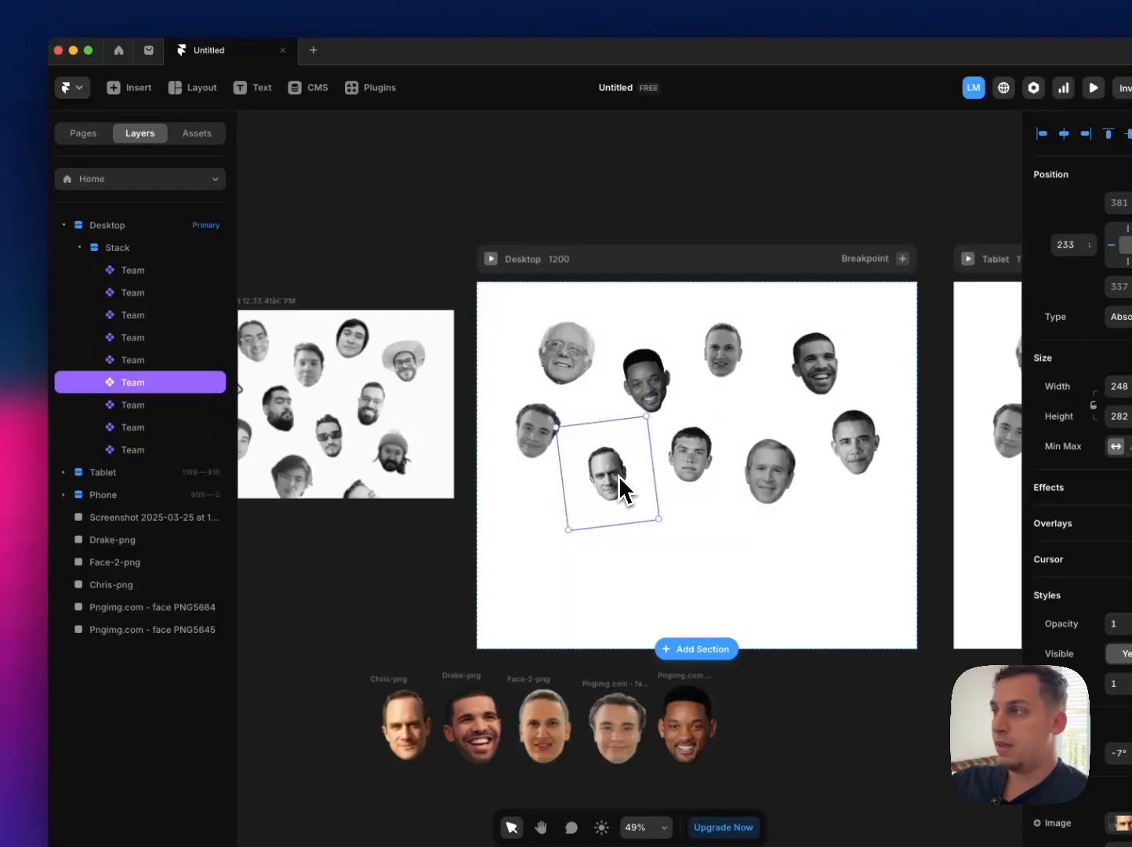
{"action": "left_click", "coordinate": [566, 328]}
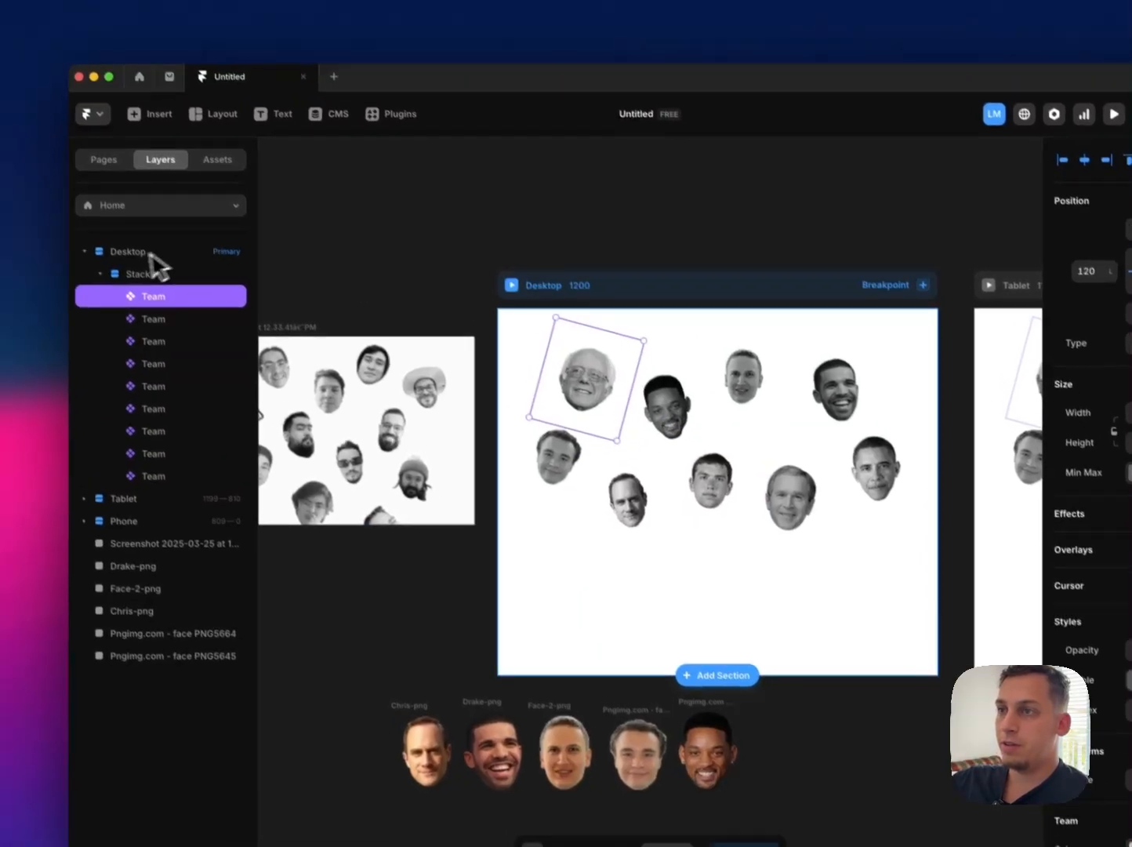
{"action": "left_click", "coordinate": [122, 248]}
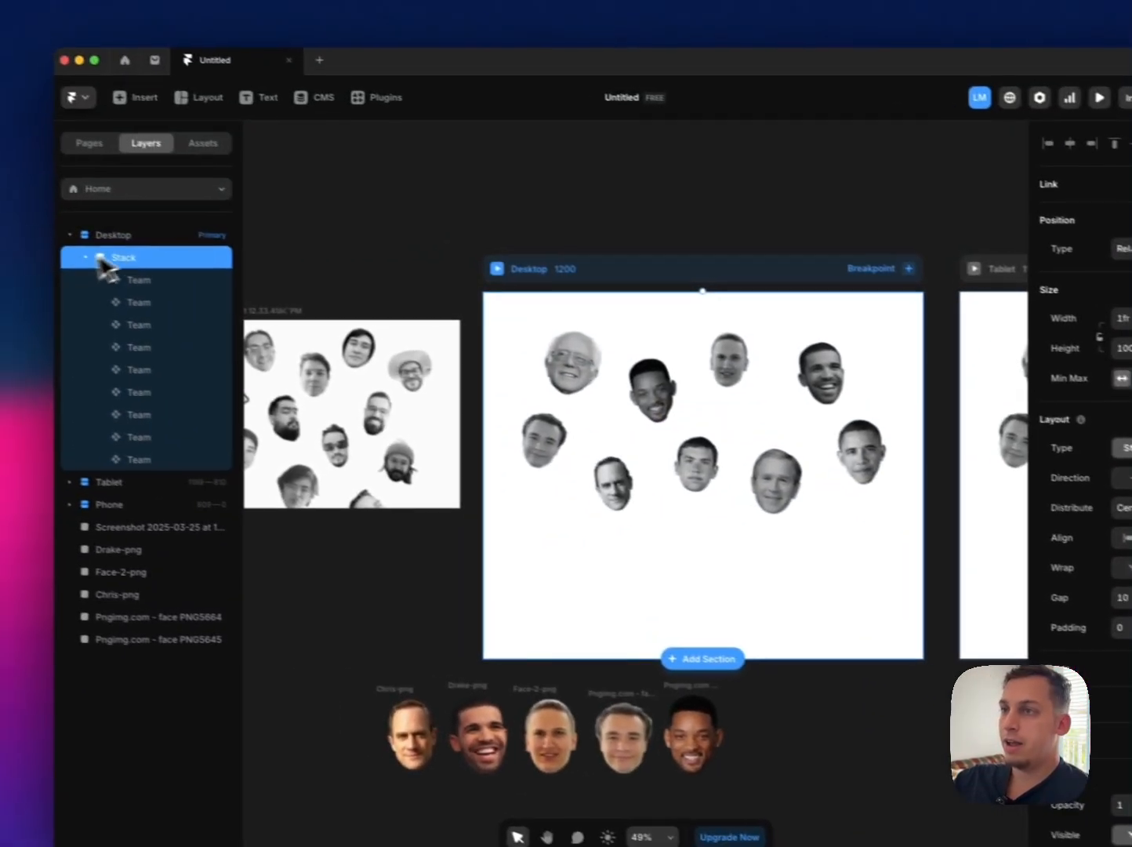
{"action": "left_click", "coordinate": [129, 237]}
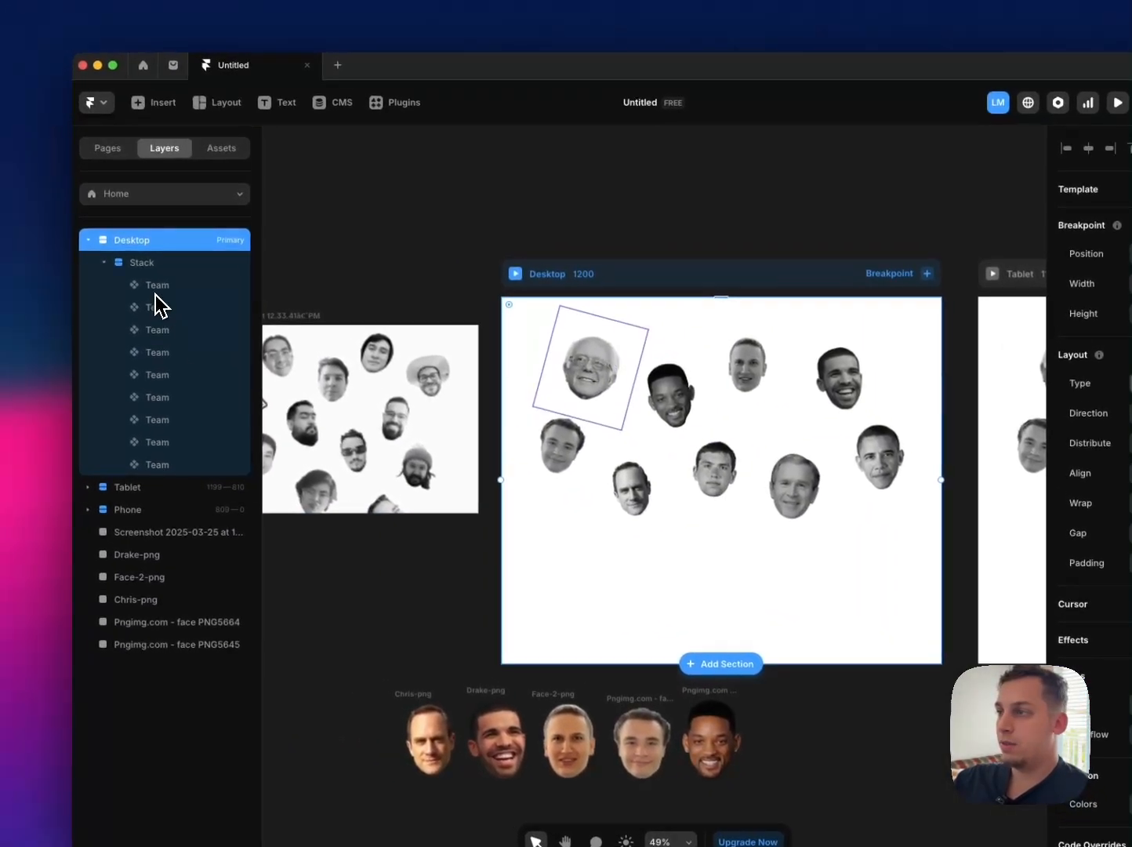
Step: Pin the Team portraits on the Desktop page to all four sides of the stack, keeping their current positions
{"action": "left_click", "coordinate": [98, 276]}
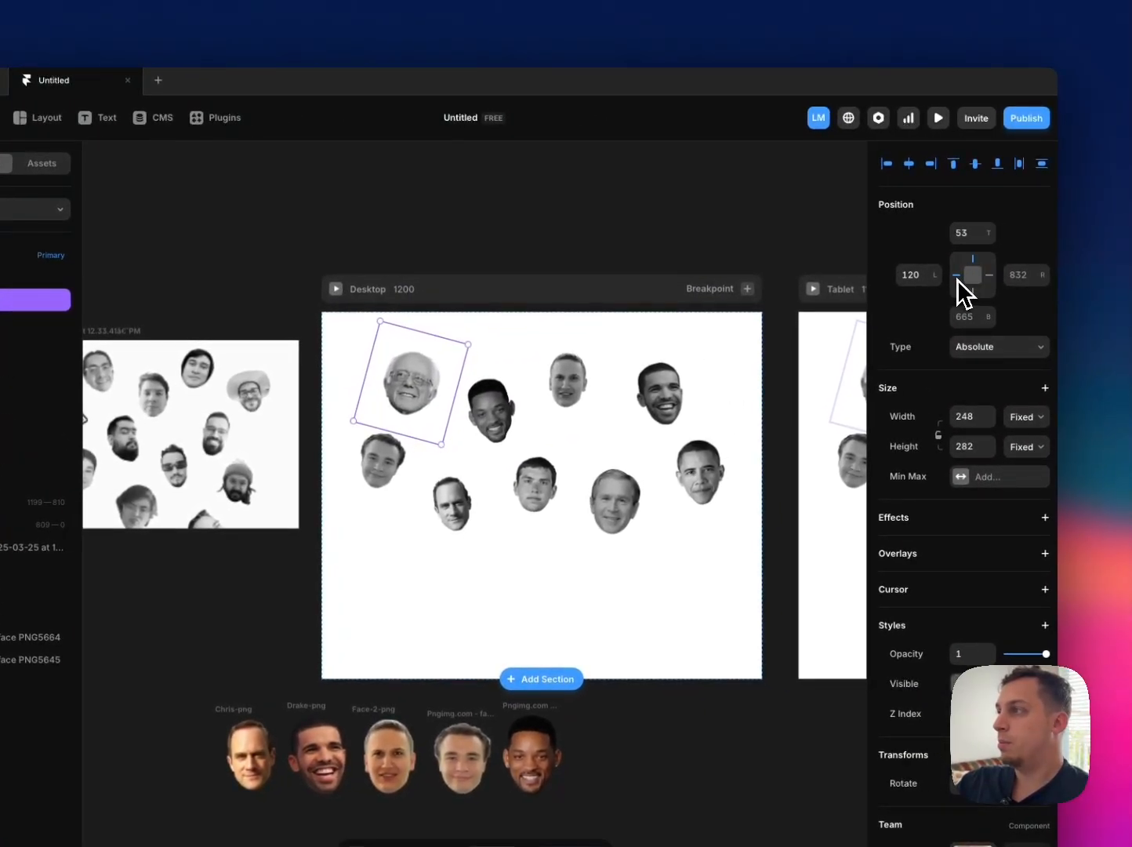
{"action": "left_click_drag", "start_coordinate": [560, 405], "coordinate": [531, 512]}
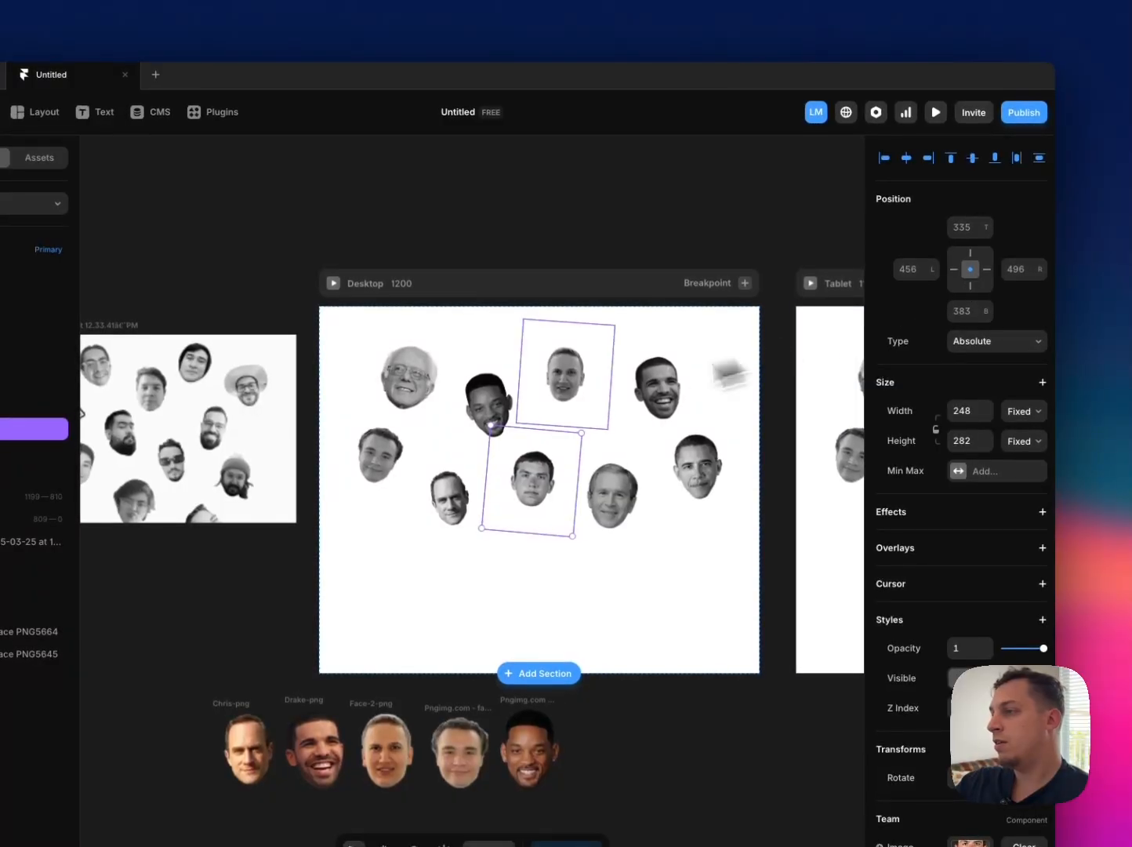
{"action": "left_click", "coordinate": [499, 398]}
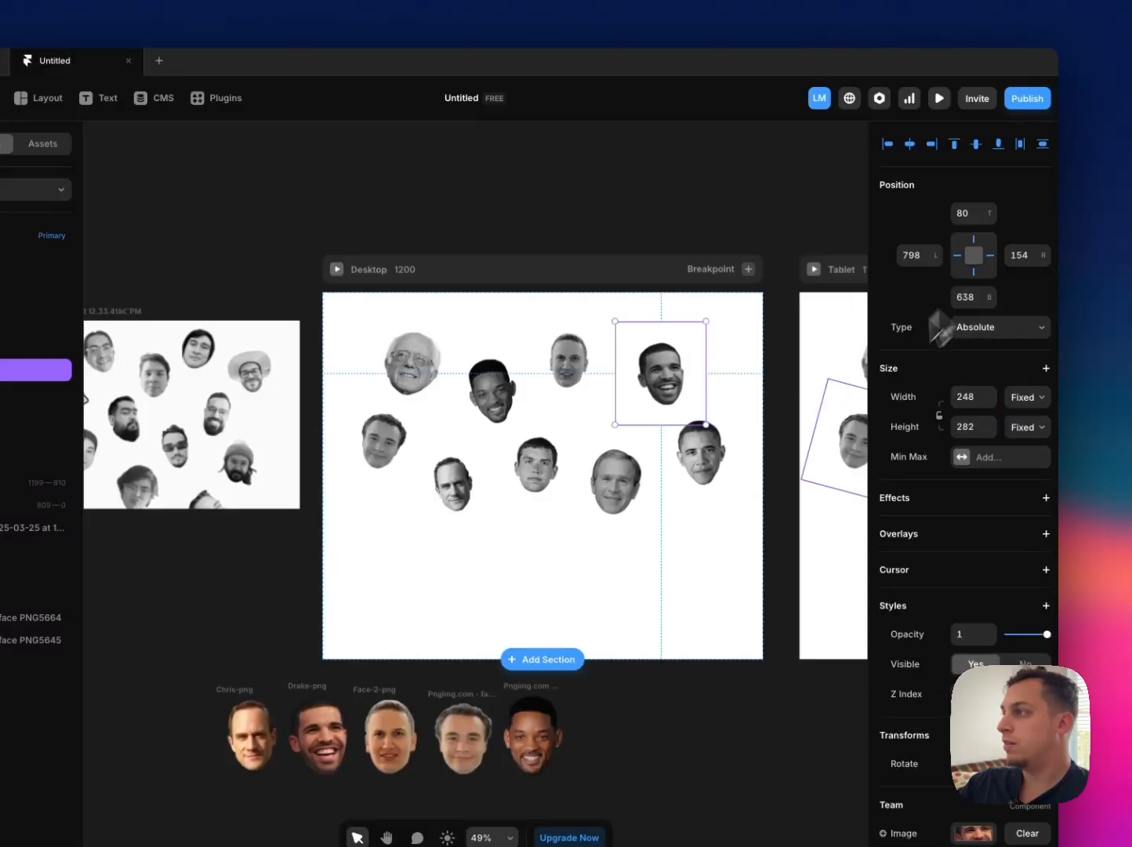
{"action": "left_click", "coordinate": [974, 256]}
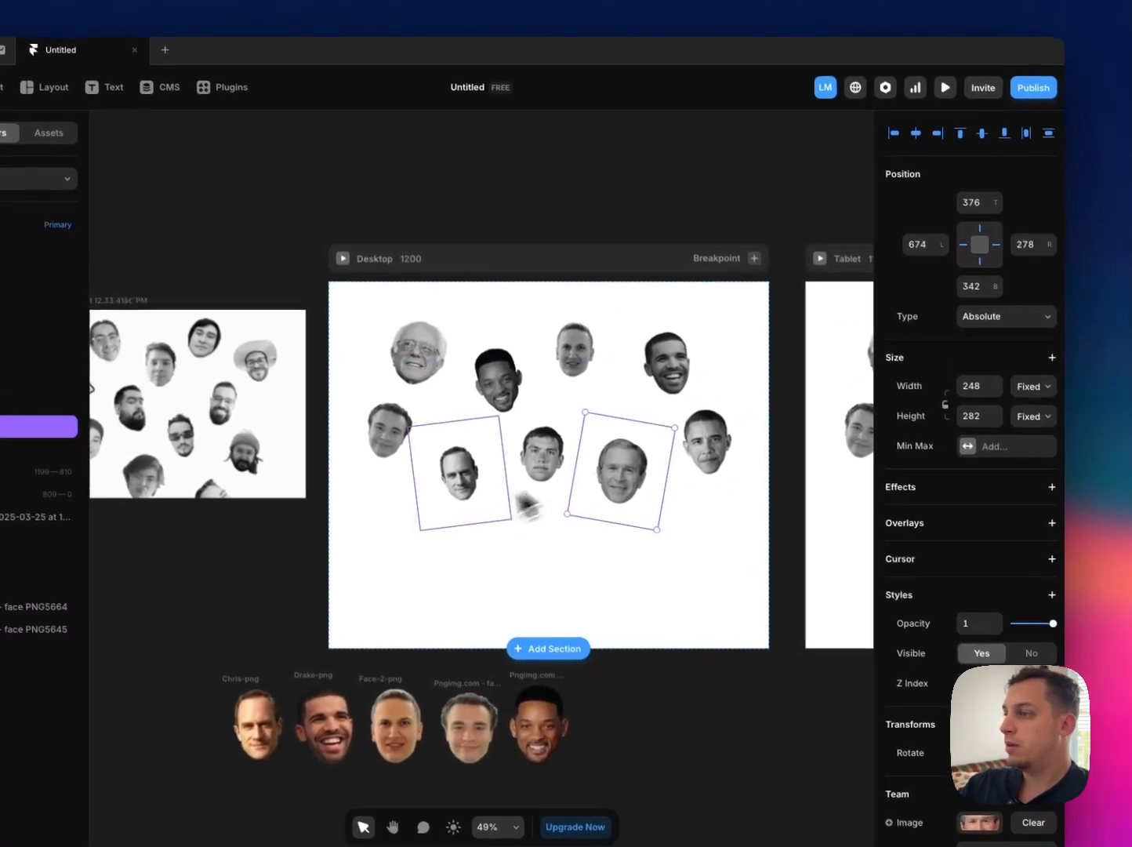
{"action": "left_click", "coordinate": [479, 483]}
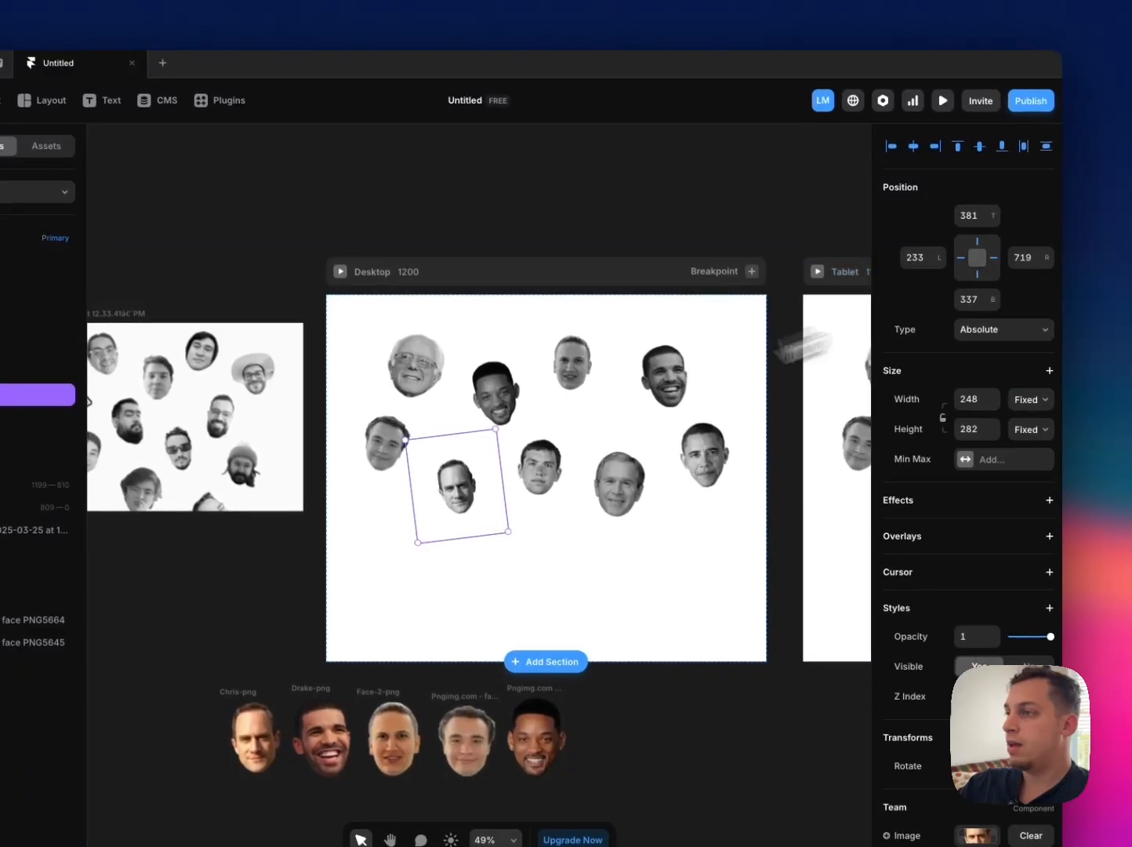
{"action": "left_click", "coordinate": [396, 455]}
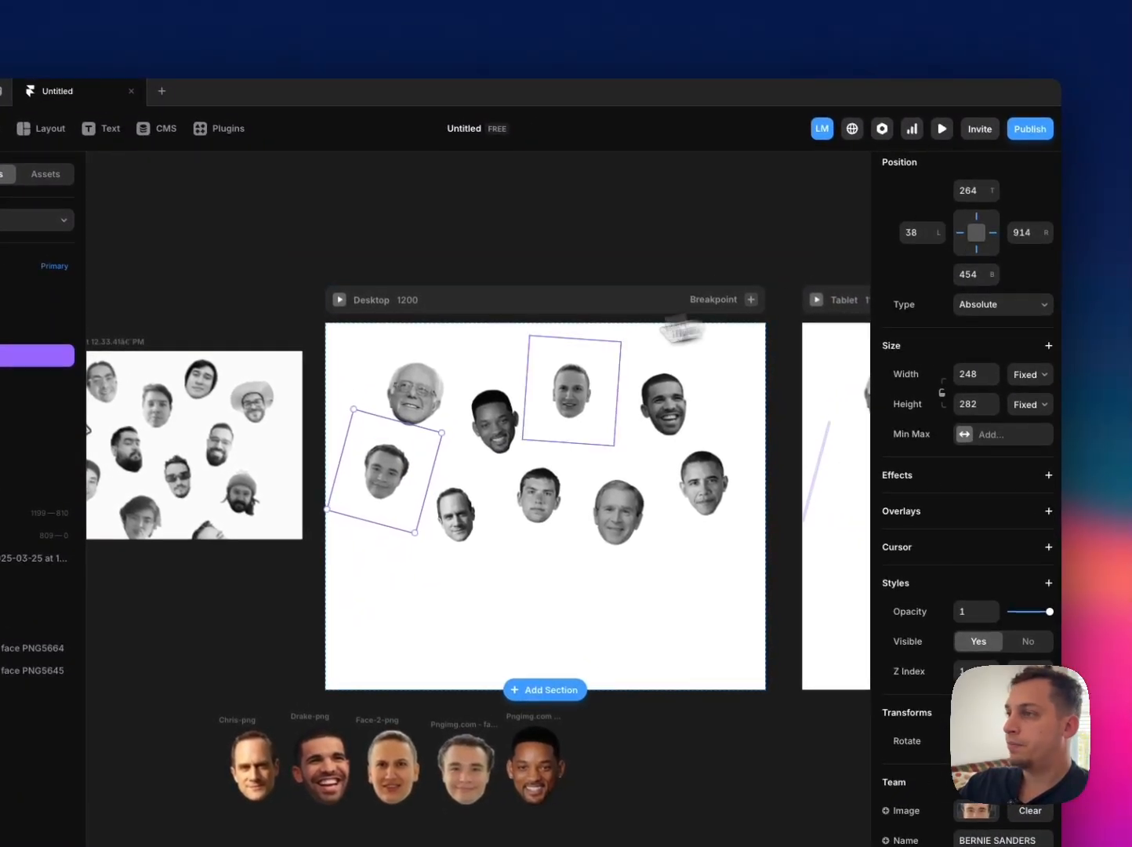
{"action": "left_click", "coordinate": [418, 394]}
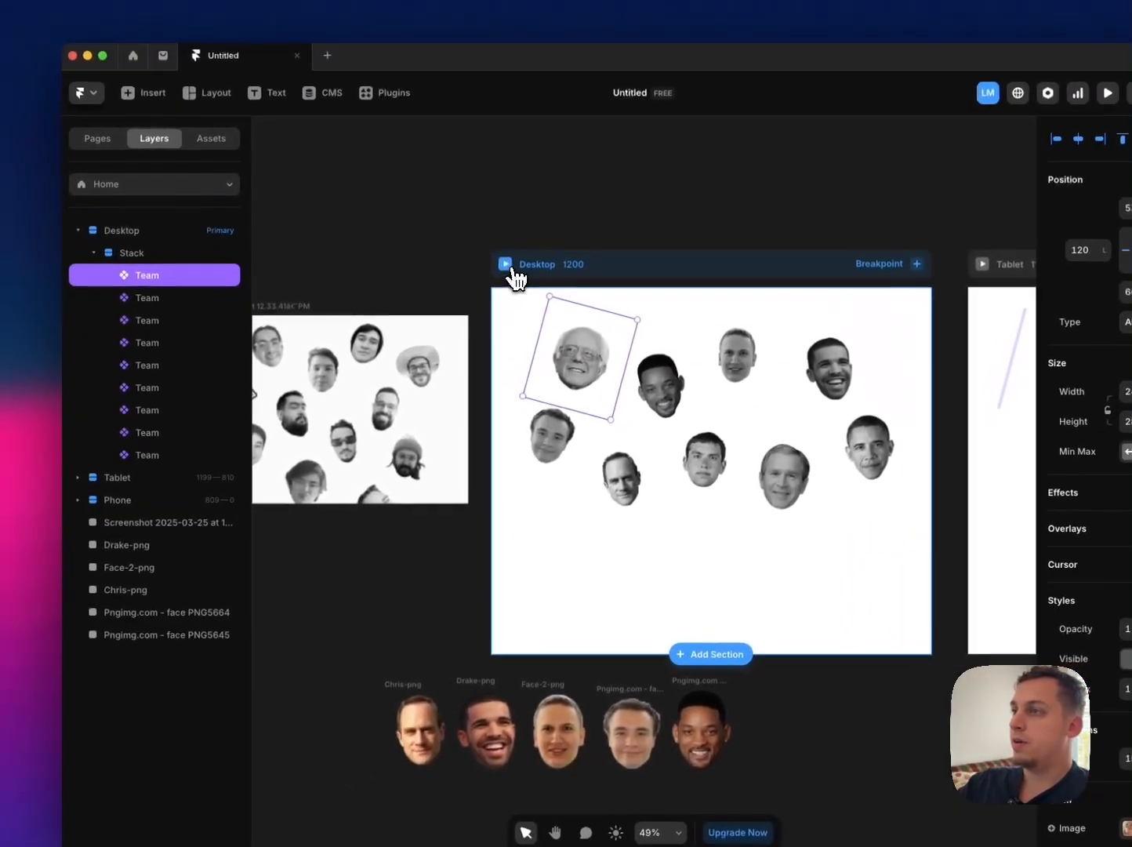
Step: Preview the Desktop page at about 1380 px wide and check the Will Smith portrait's hover labels
{"action": "left_click", "coordinate": [345, 292]}
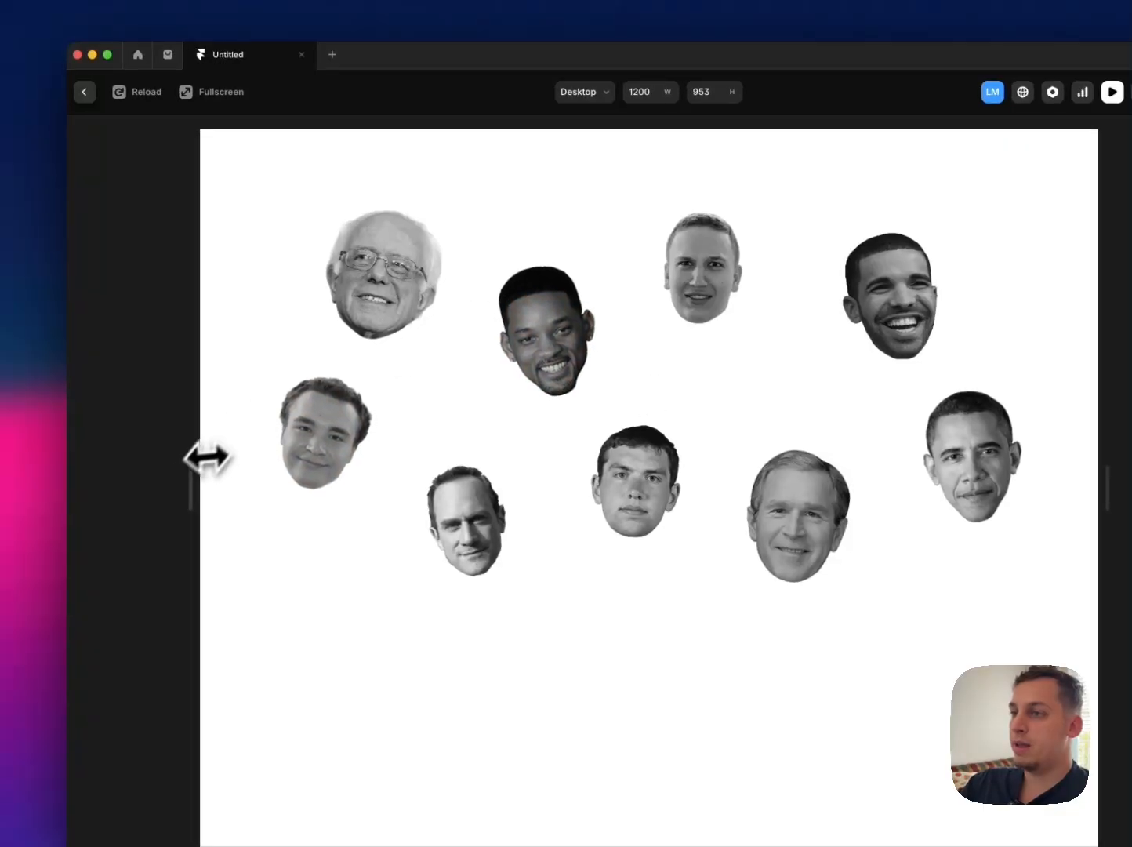
{"action": "left_click_drag", "start_coordinate": [206, 457], "coordinate": [140, 438]}
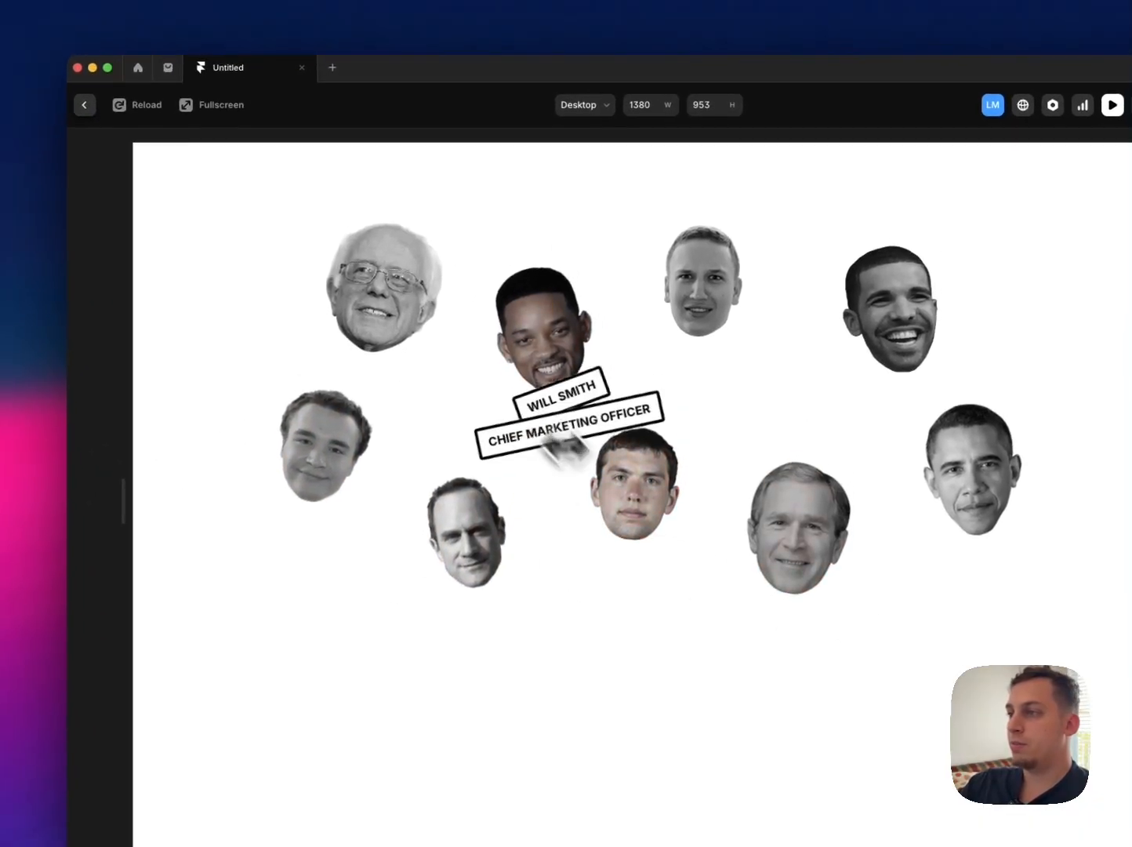
{"action": "left_click", "coordinate": [100, 120]}
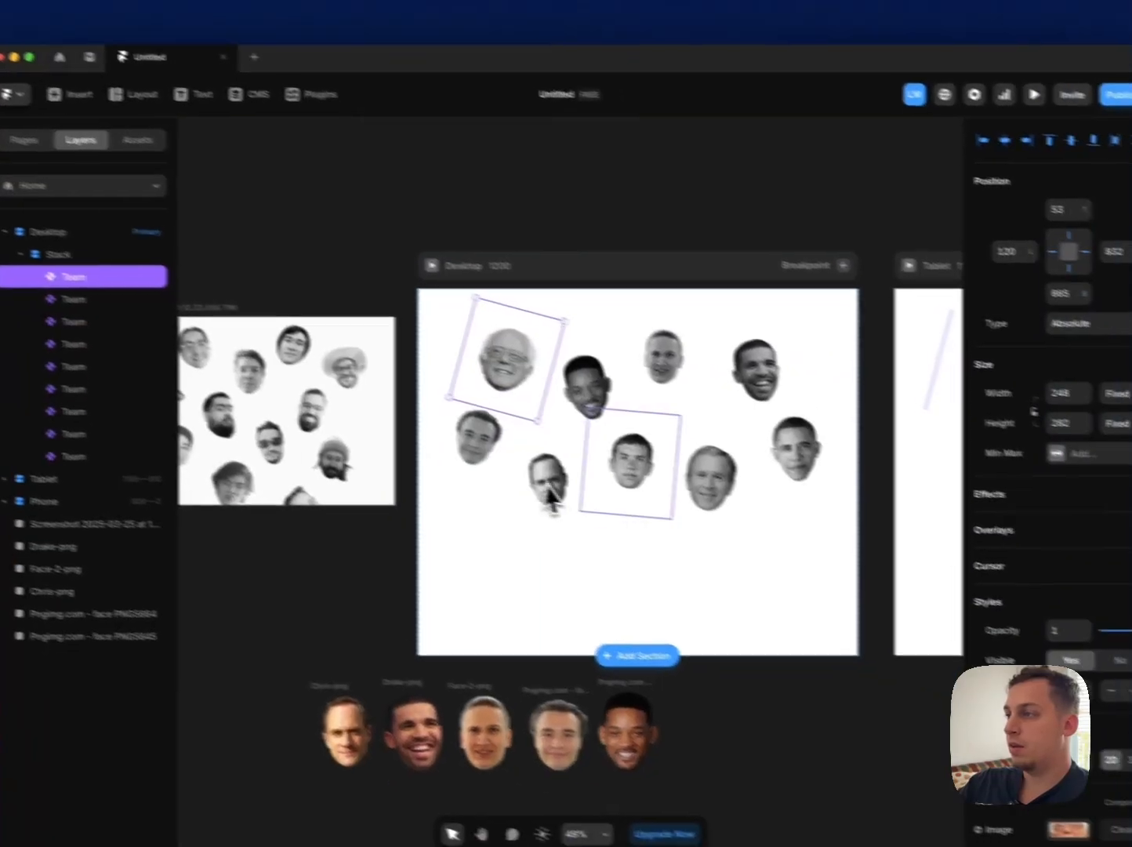
Step: Check the middle lower portrait's pins, and preview the page at about 1498 px wide to test the layout and hover effects
{"action": "left_click", "coordinate": [562, 458]}
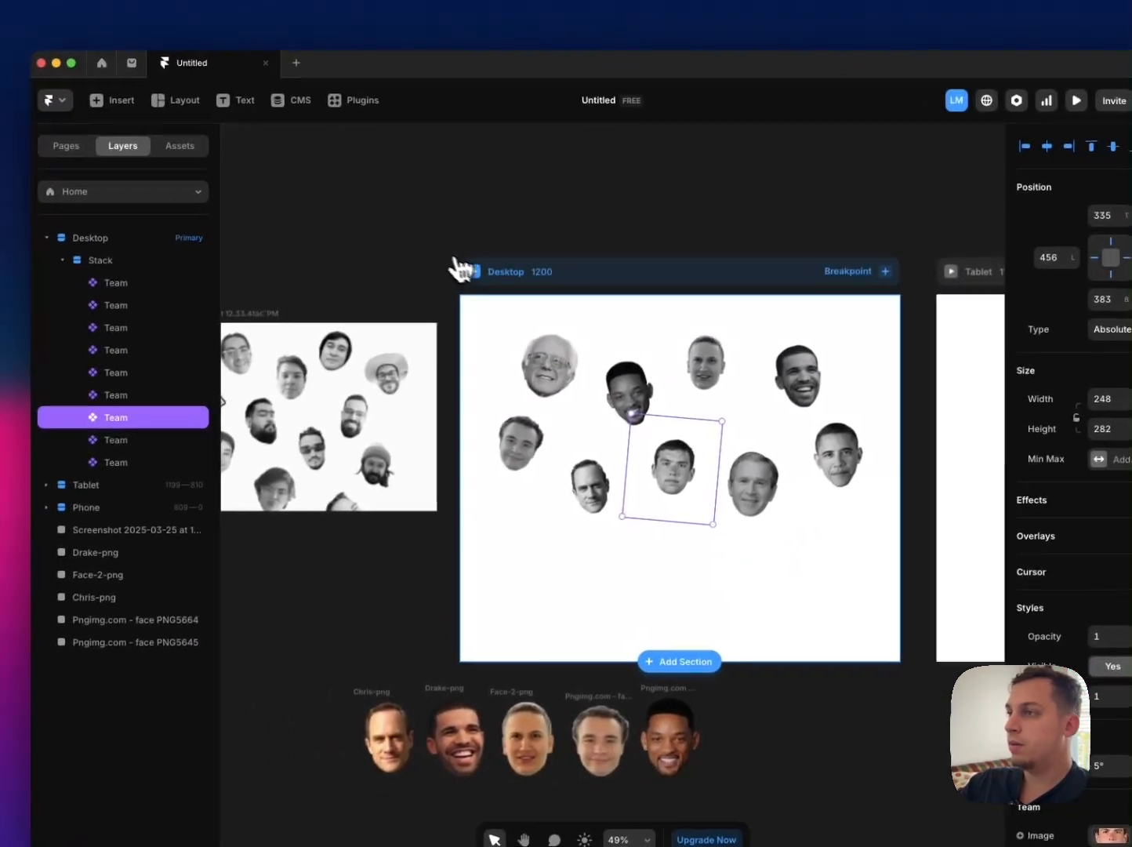
{"action": "left_click", "coordinate": [337, 282]}
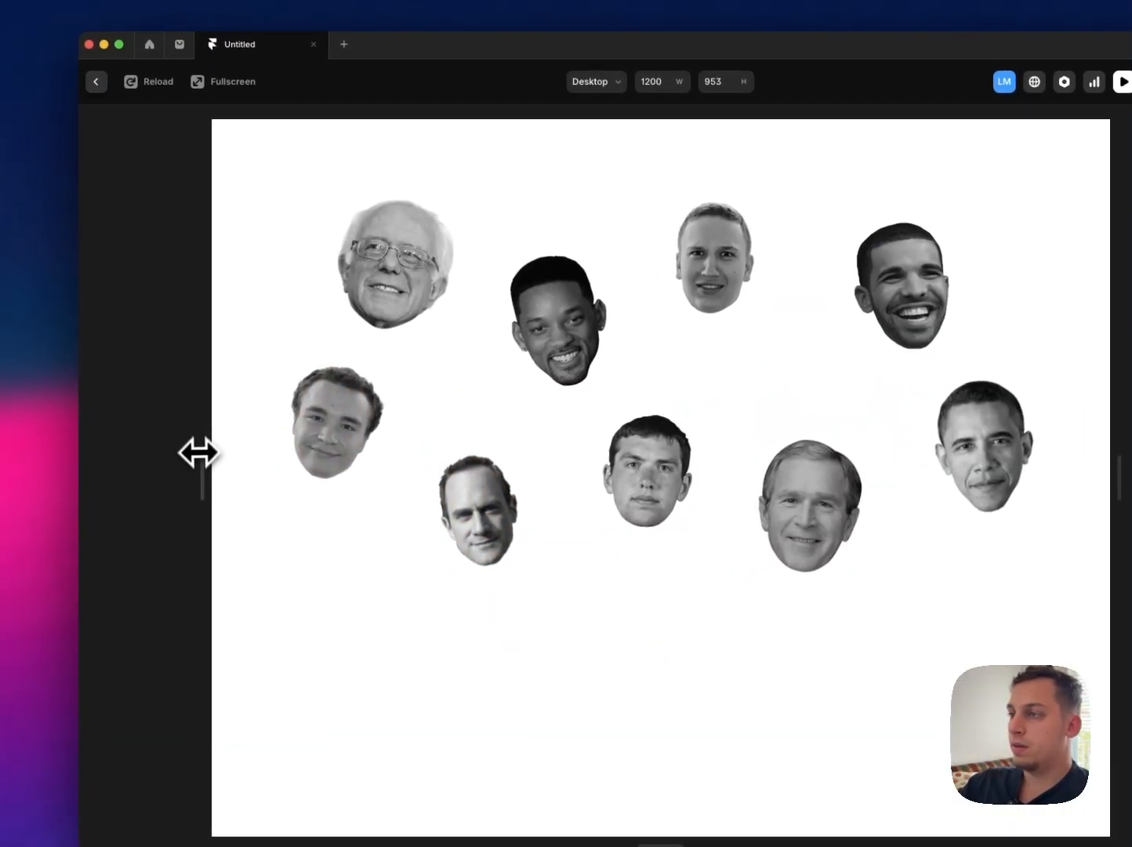
{"action": "left_click_drag", "start_coordinate": [166, 469], "coordinate": [88, 451]}
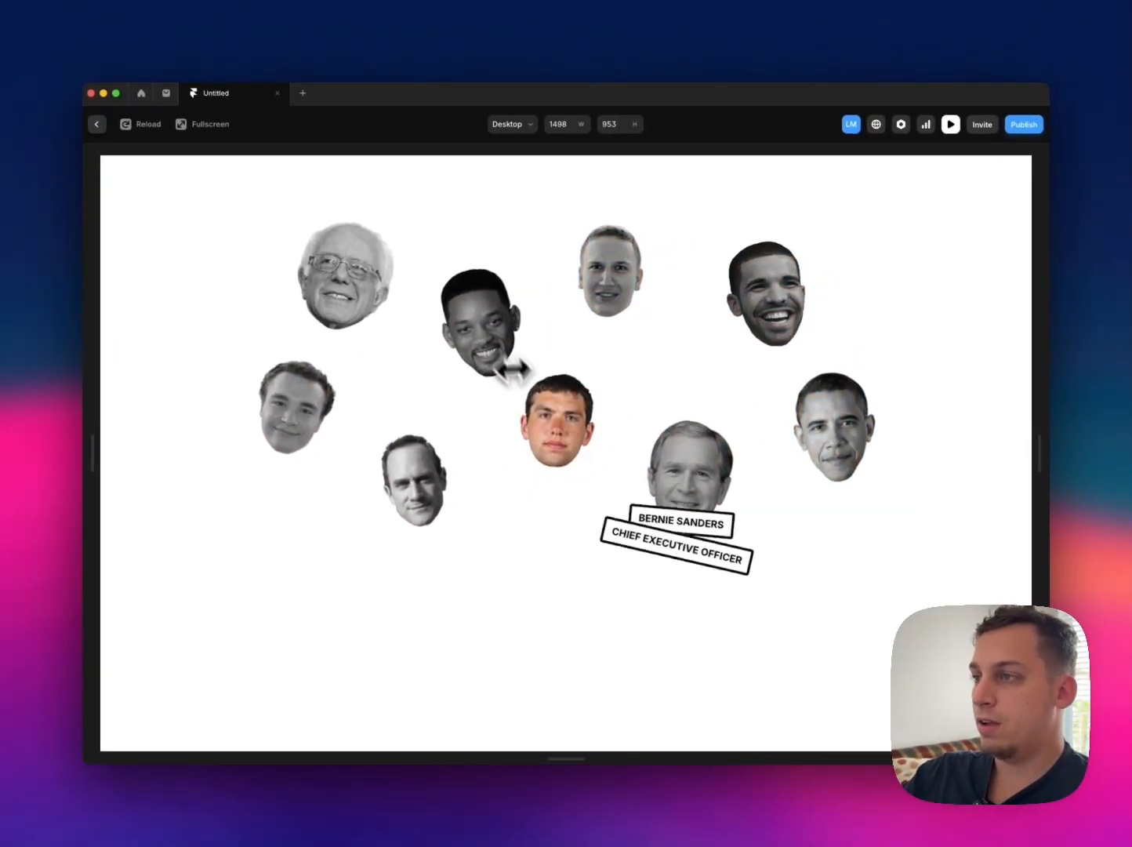
{"action": "key", "text": "Escape"}
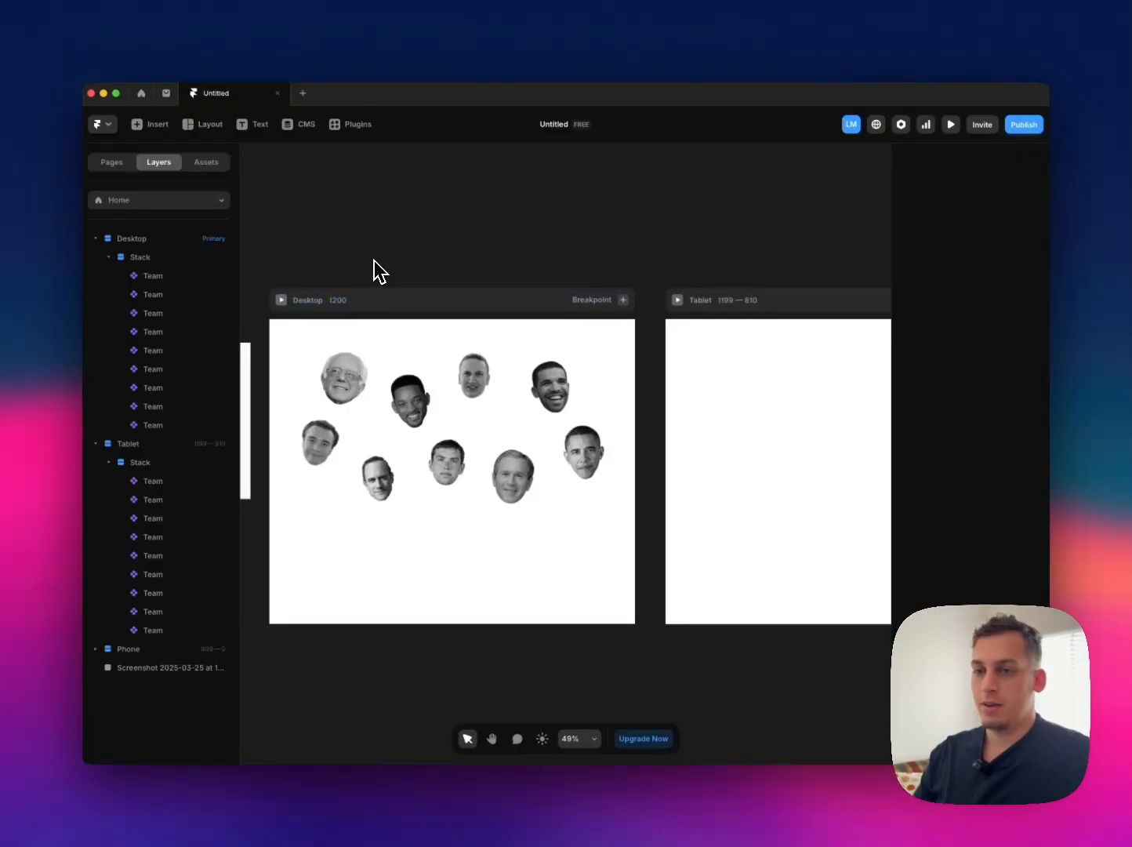
Step: Preview the Desktop page at about 1502 px wide, checking how the Bernie Sanders labels sit against the portrait below
{"action": "left_click", "coordinate": [282, 299]}
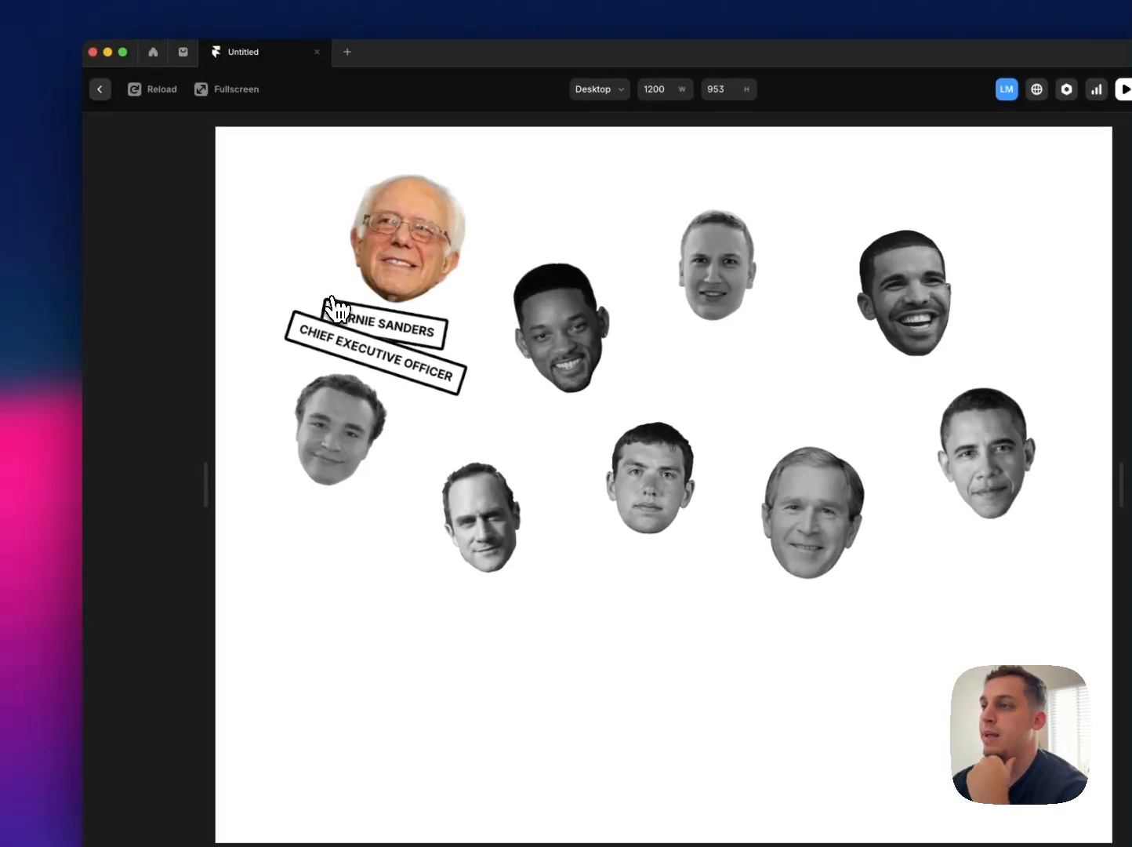
{"action": "left_click_drag", "start_coordinate": [213, 478], "coordinate": [98, 480]}
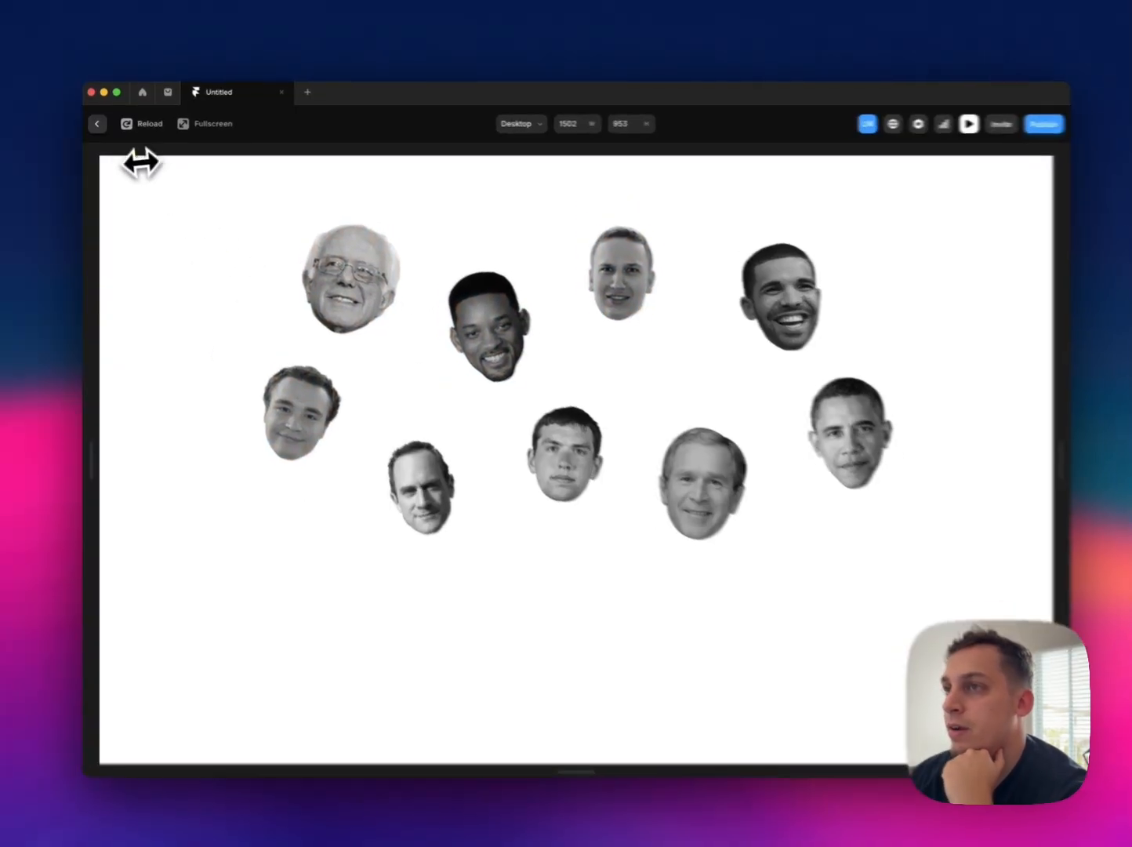
{"action": "left_click", "coordinate": [97, 124]}
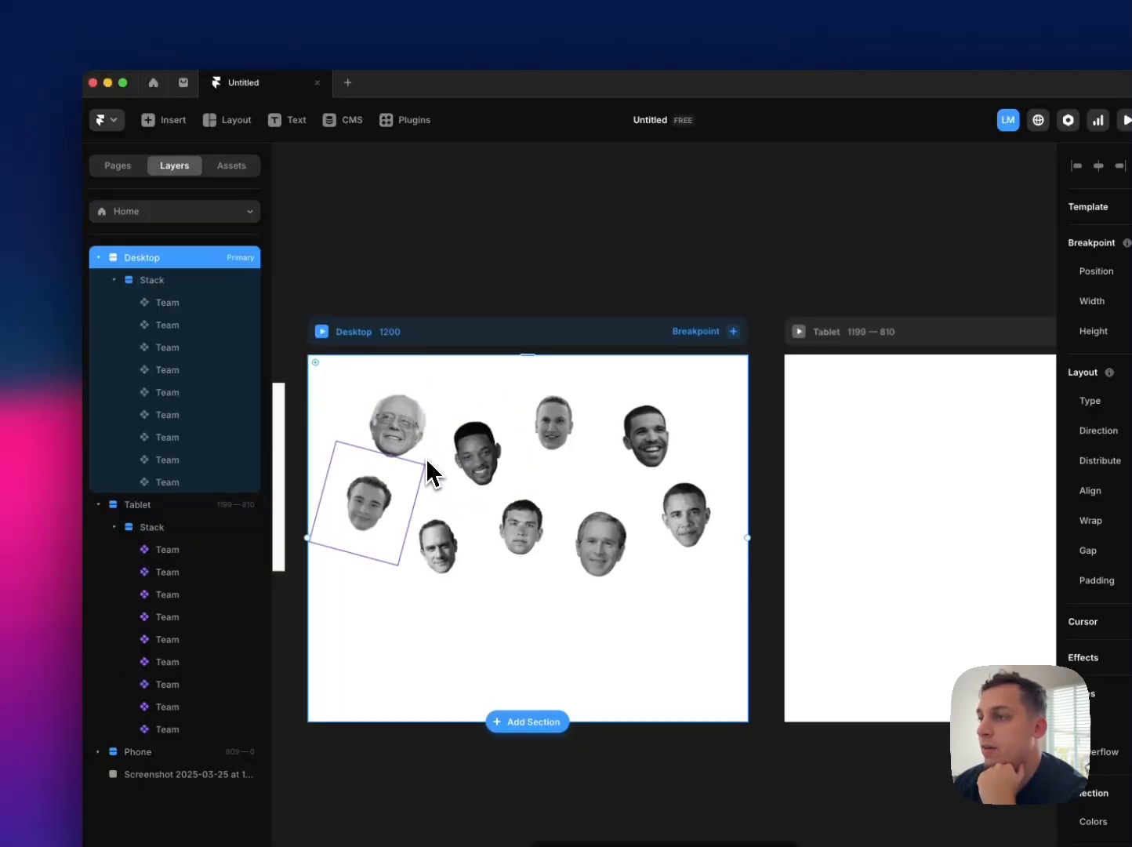
Step: Reduce the lower-left curly-haired portrait's height to 164, try a narrower width, and check its hover labels in the preview
{"action": "left_click", "coordinate": [402, 467]}
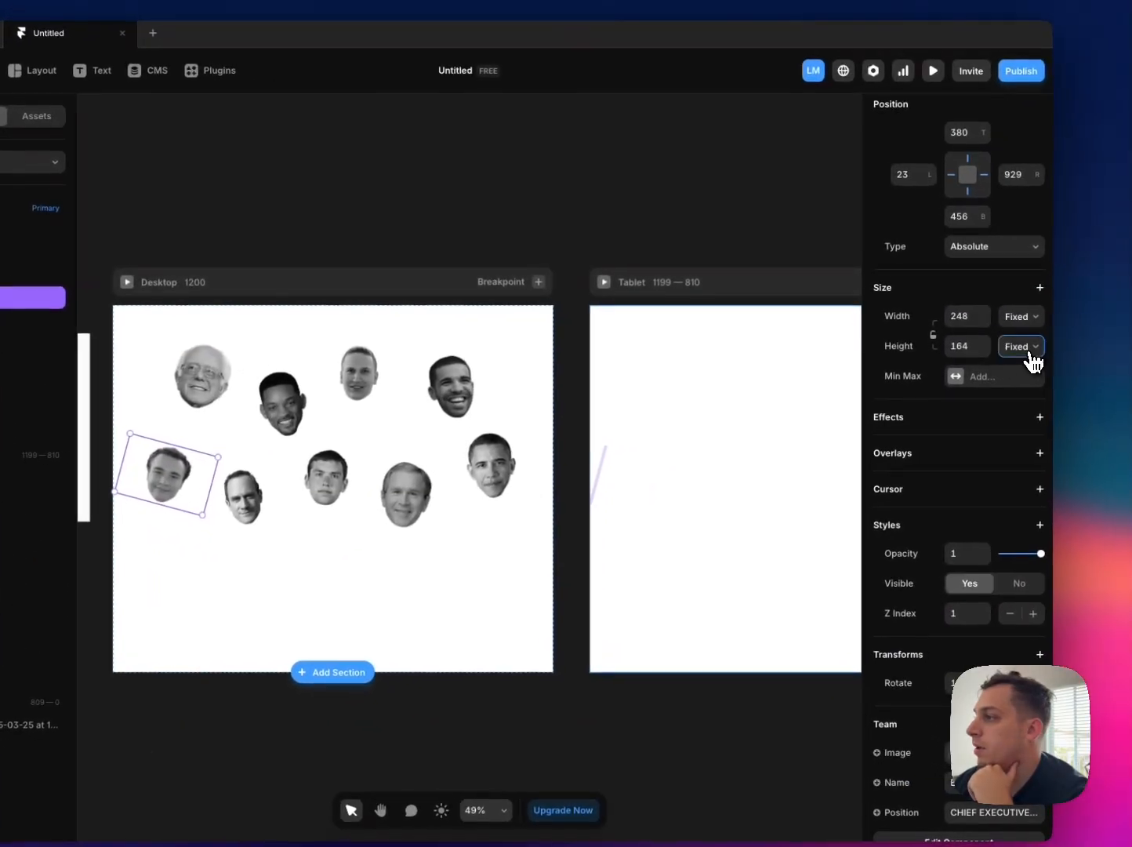
{"action": "left_click", "coordinate": [1020, 345]}
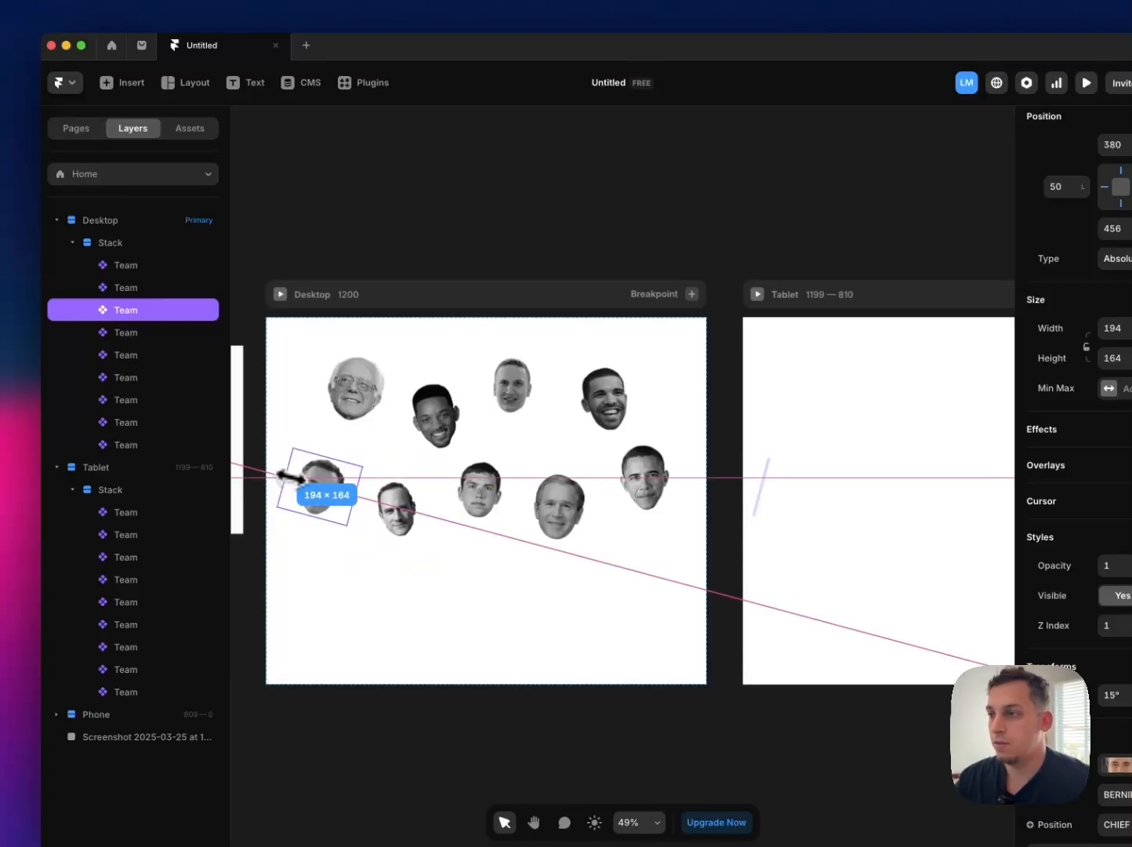
{"action": "key", "text": "super+p"}
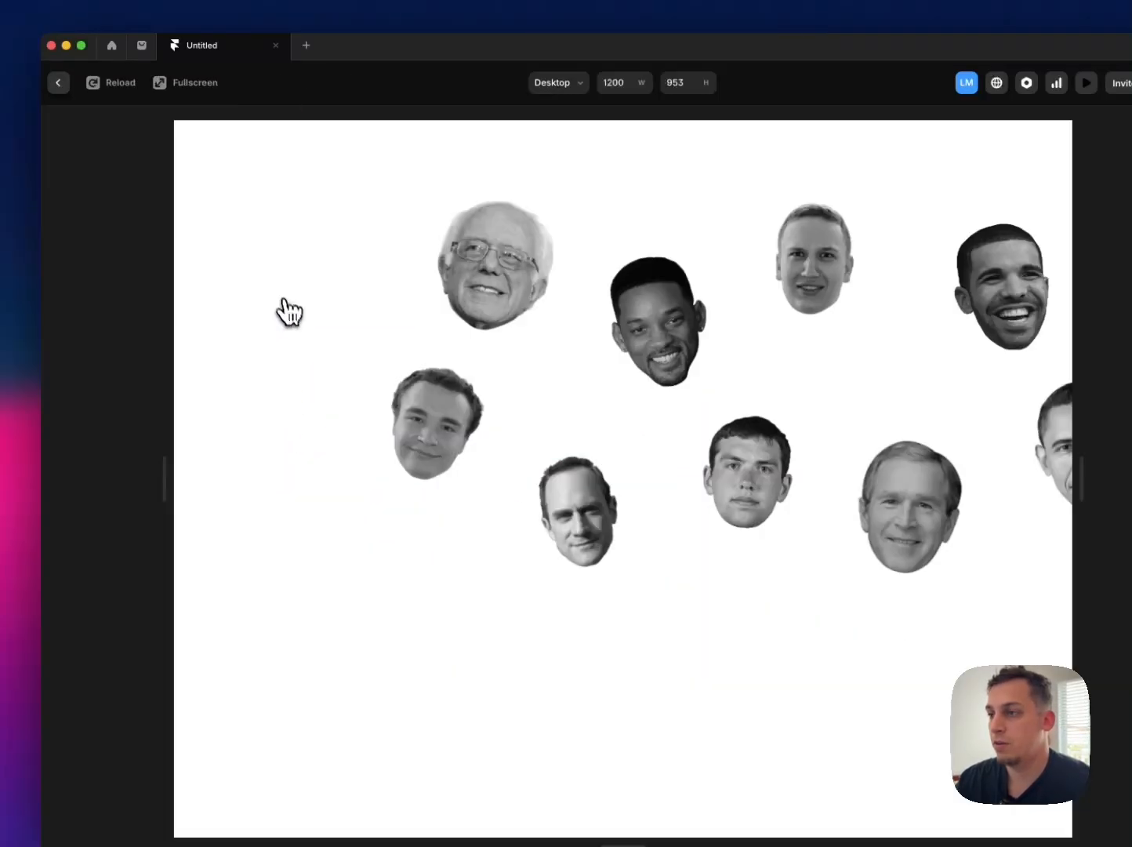
{"action": "mouse_move", "coordinate": [308, 469]}
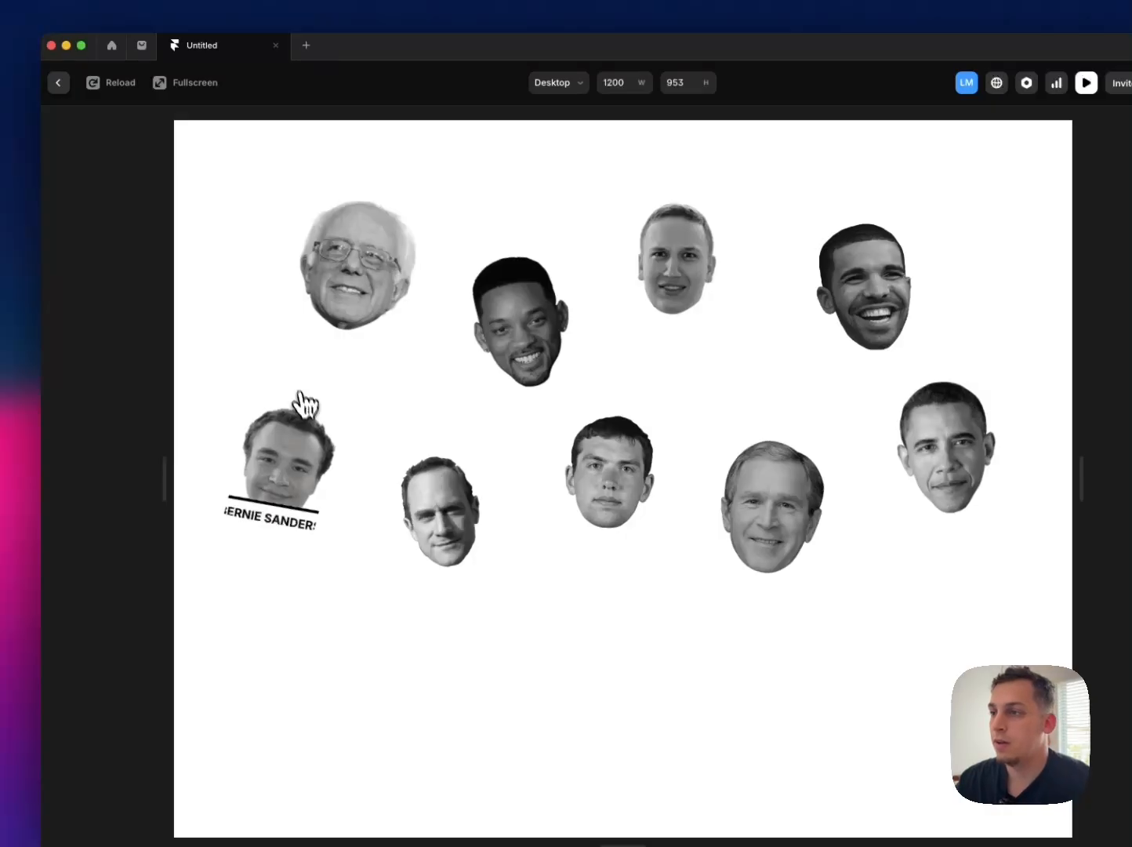
{"action": "left_click", "coordinate": [58, 83]}
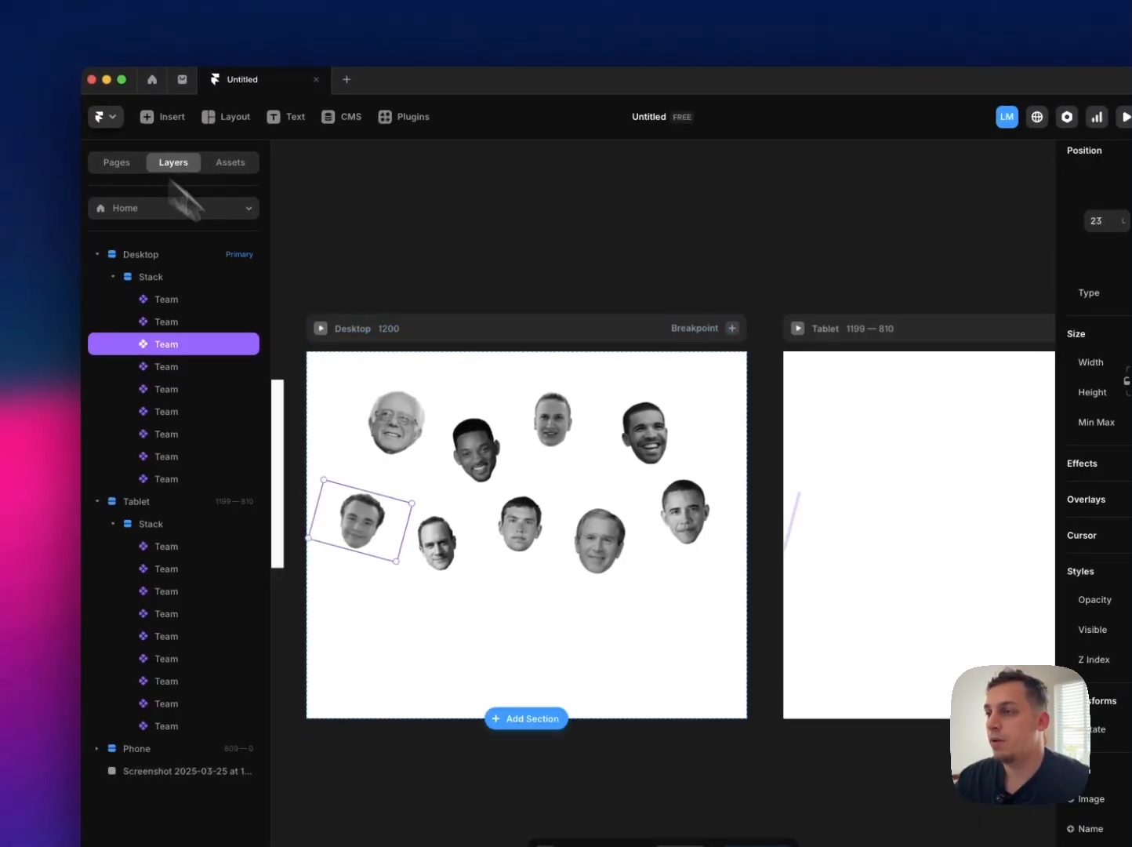
Step: Set the Team component's primary variant overflow to Visible and return to the Home page
{"action": "double_click", "coordinate": [365, 518]}
{"action": "scroll", "coordinate": [1113, 586], "scroll_direction": "down", "scroll_amount": 5}
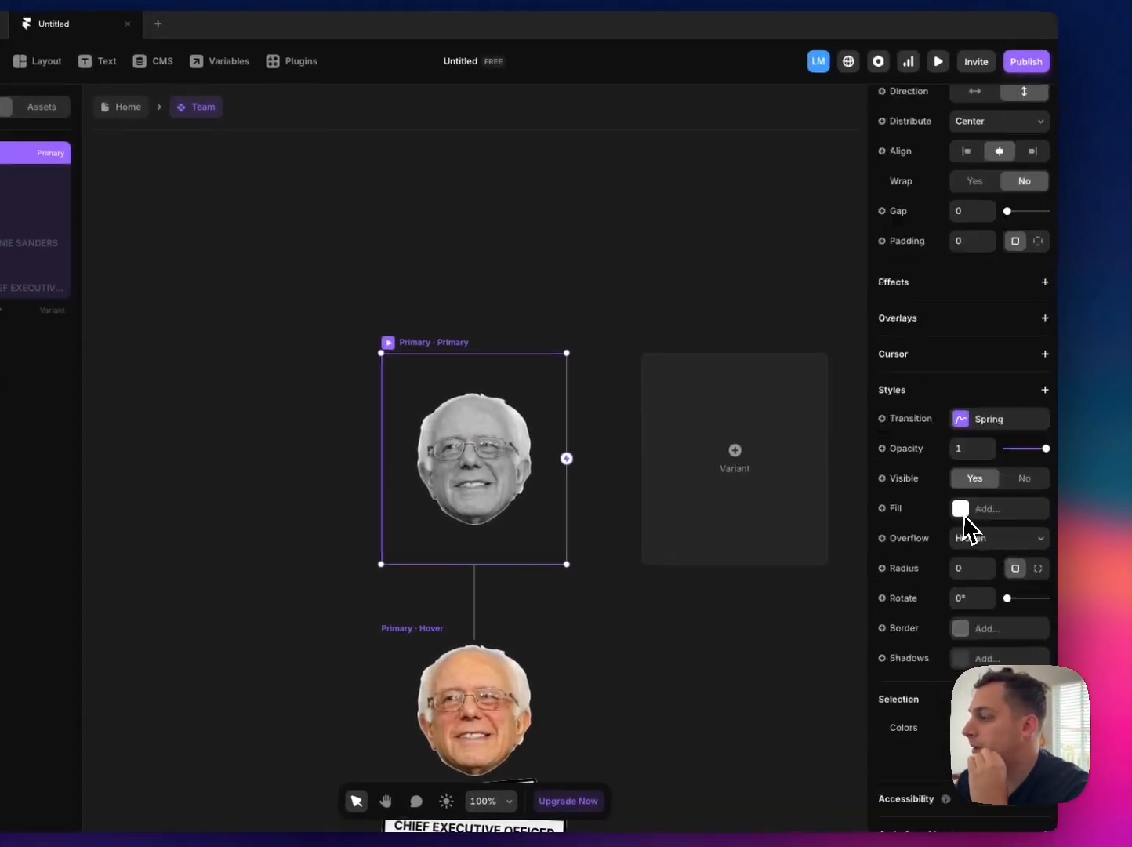
{"action": "scroll", "coordinate": [965, 521], "scroll_direction": "down", "scroll_amount": 2}
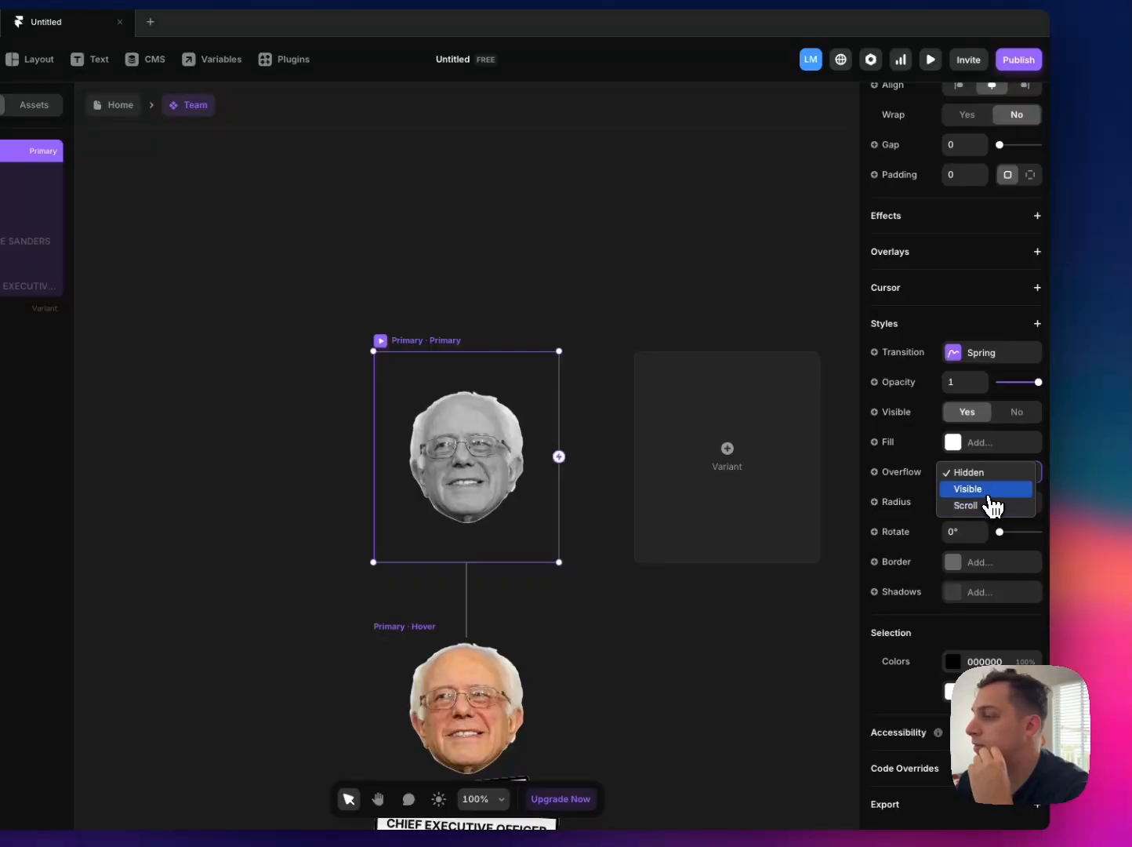
{"action": "left_click", "coordinate": [988, 492]}
{"action": "left_click", "coordinate": [118, 104]}
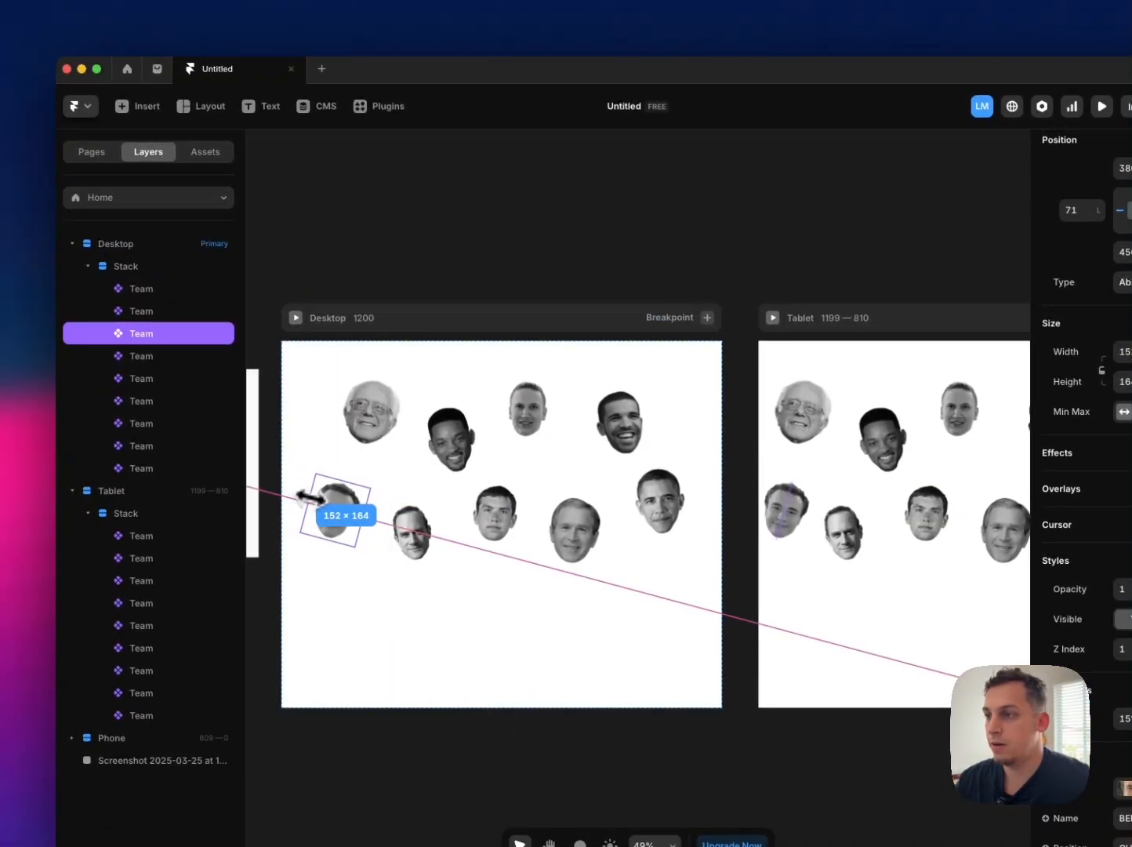
Step: Preview the Desktop page and check that the narrowed curly-haired portrait's hover labels display in full
{"action": "left_click", "coordinate": [298, 319]}
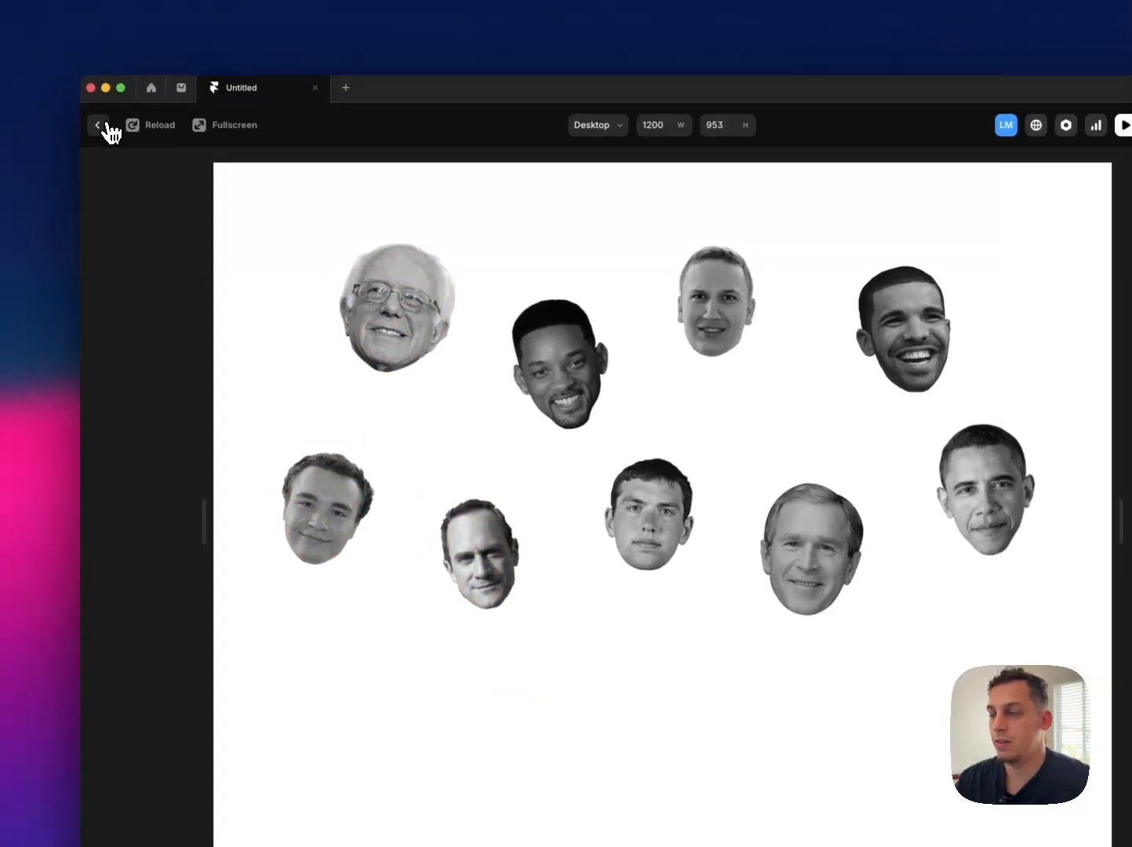
{"action": "left_click", "coordinate": [107, 126]}
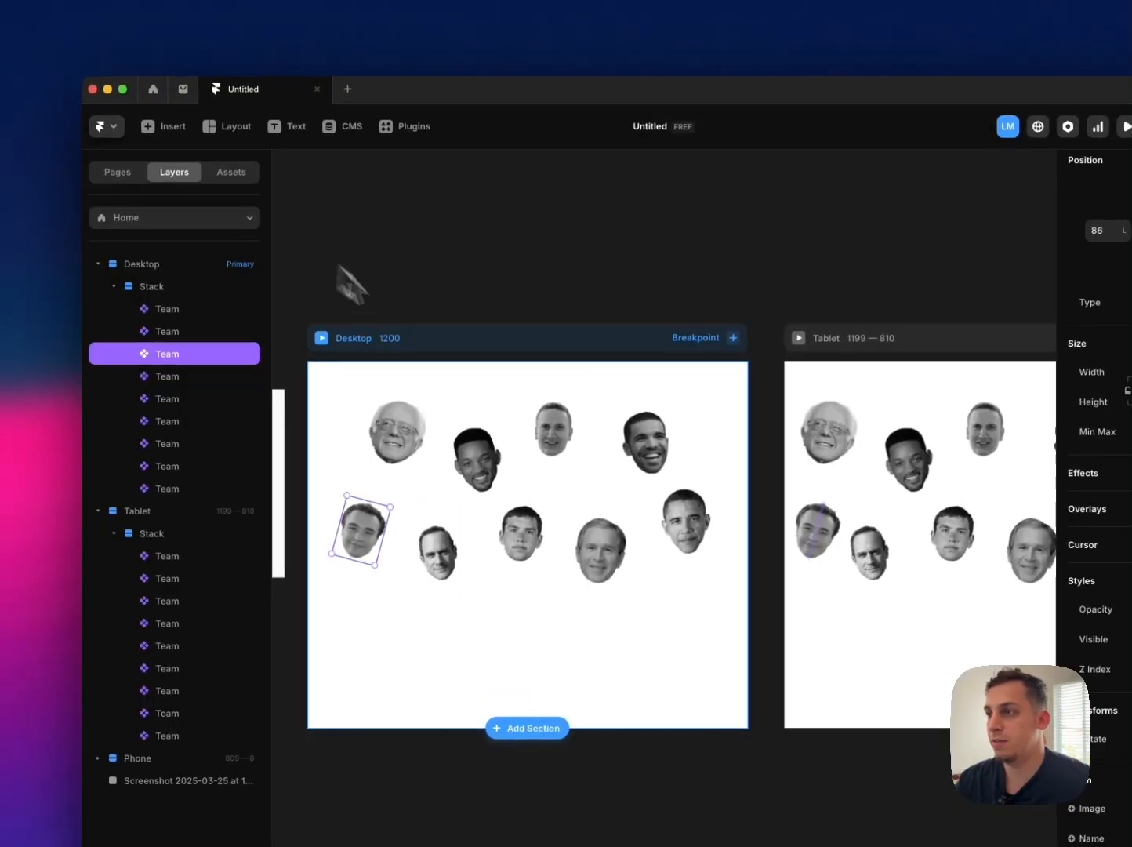
Step: Resize the Desktop Team portrait frames so that each one fits closely around its face
{"action": "left_click", "coordinate": [470, 456]}
{"action": "left_click_drag", "start_coordinate": [431, 468], "coordinate": [439, 466]}
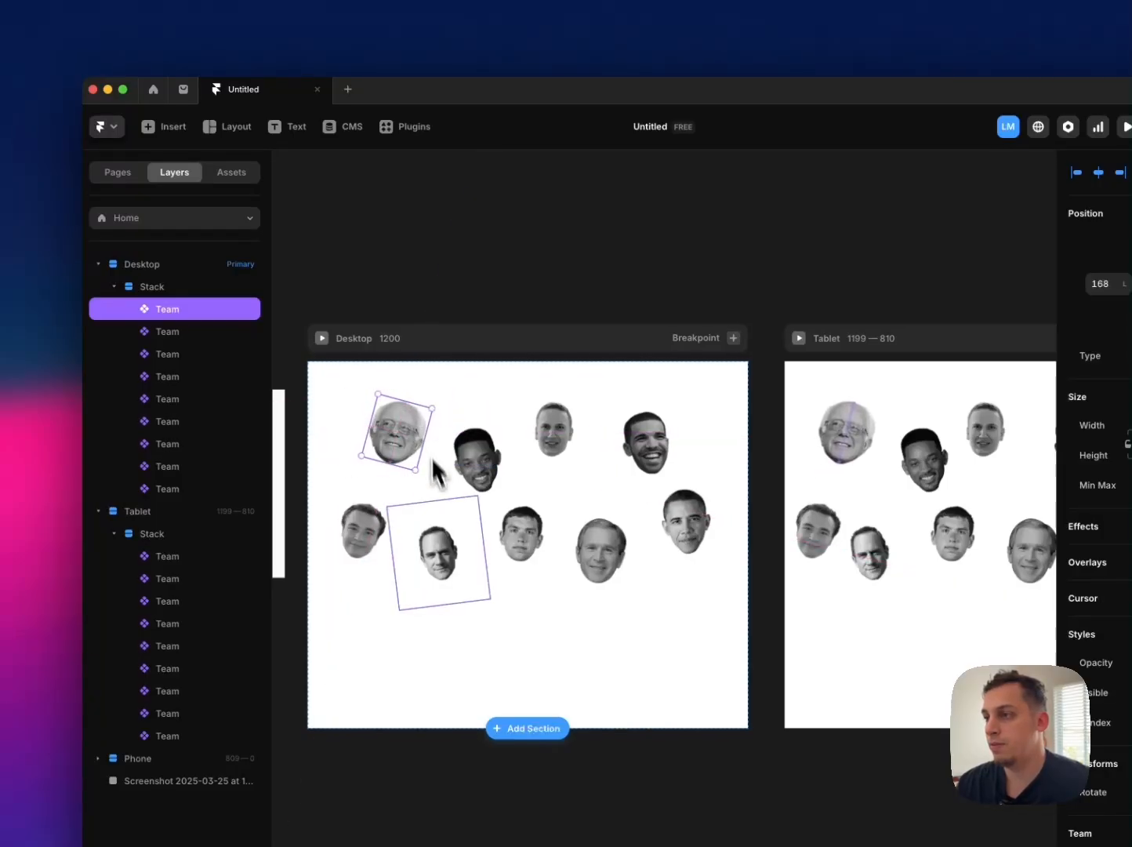
{"action": "left_click", "coordinate": [446, 549]}
{"action": "left_click_drag", "start_coordinate": [437, 499], "coordinate": [439, 512]}
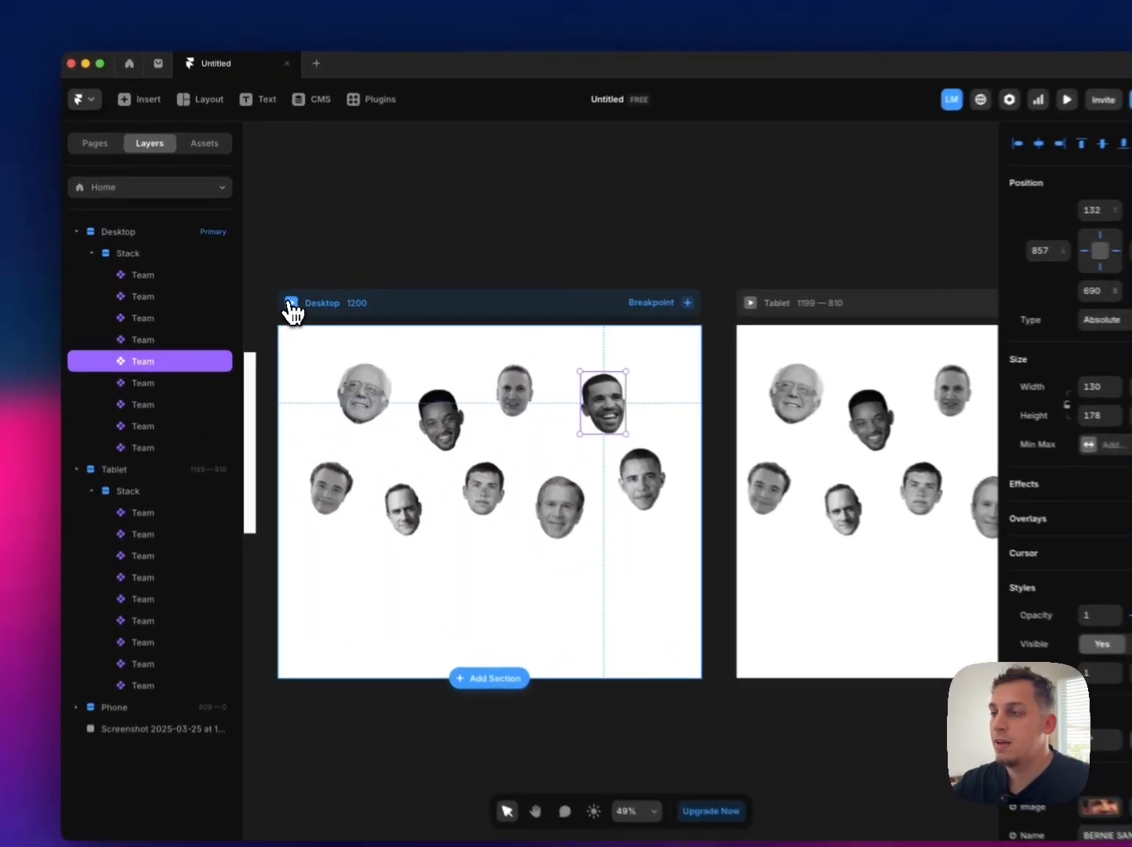
Step: Preview the Desktop page and the Phone page, checking how the portraits are arranged and cropped on each
{"action": "left_click", "coordinate": [281, 299]}
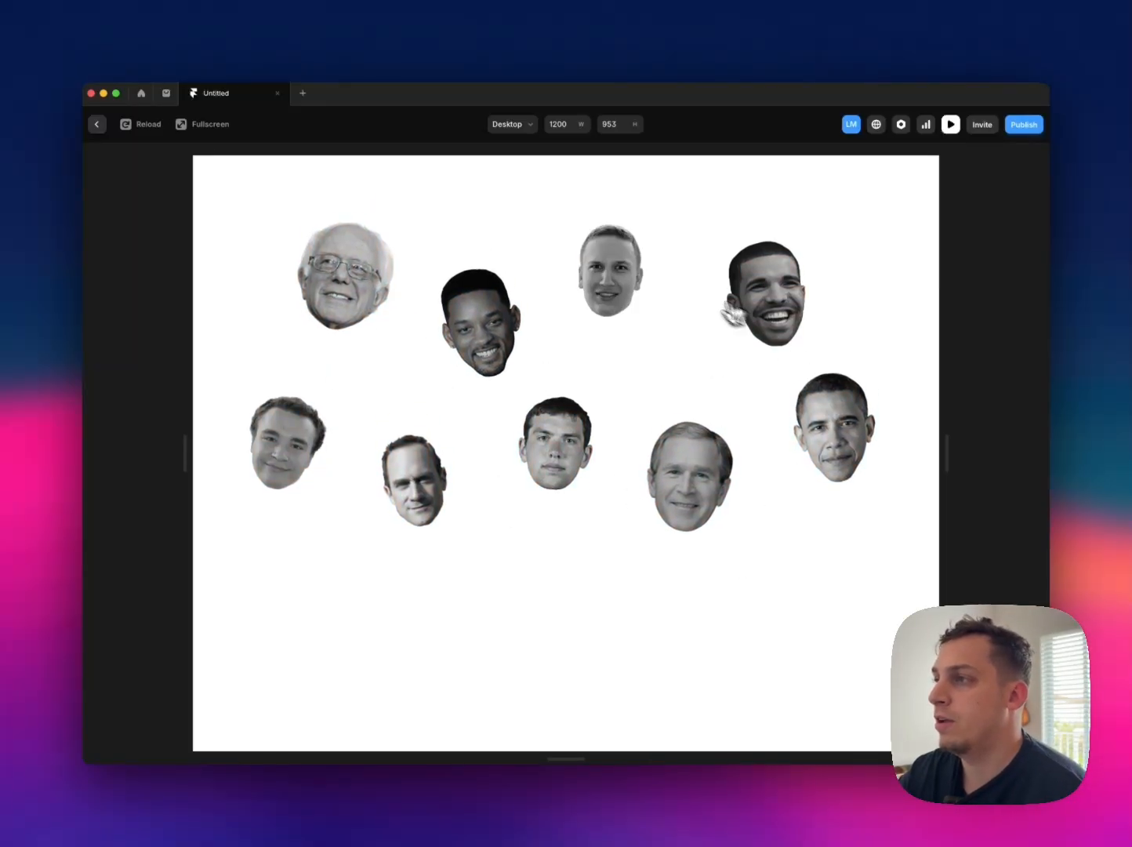
{"action": "left_click", "coordinate": [96, 124]}
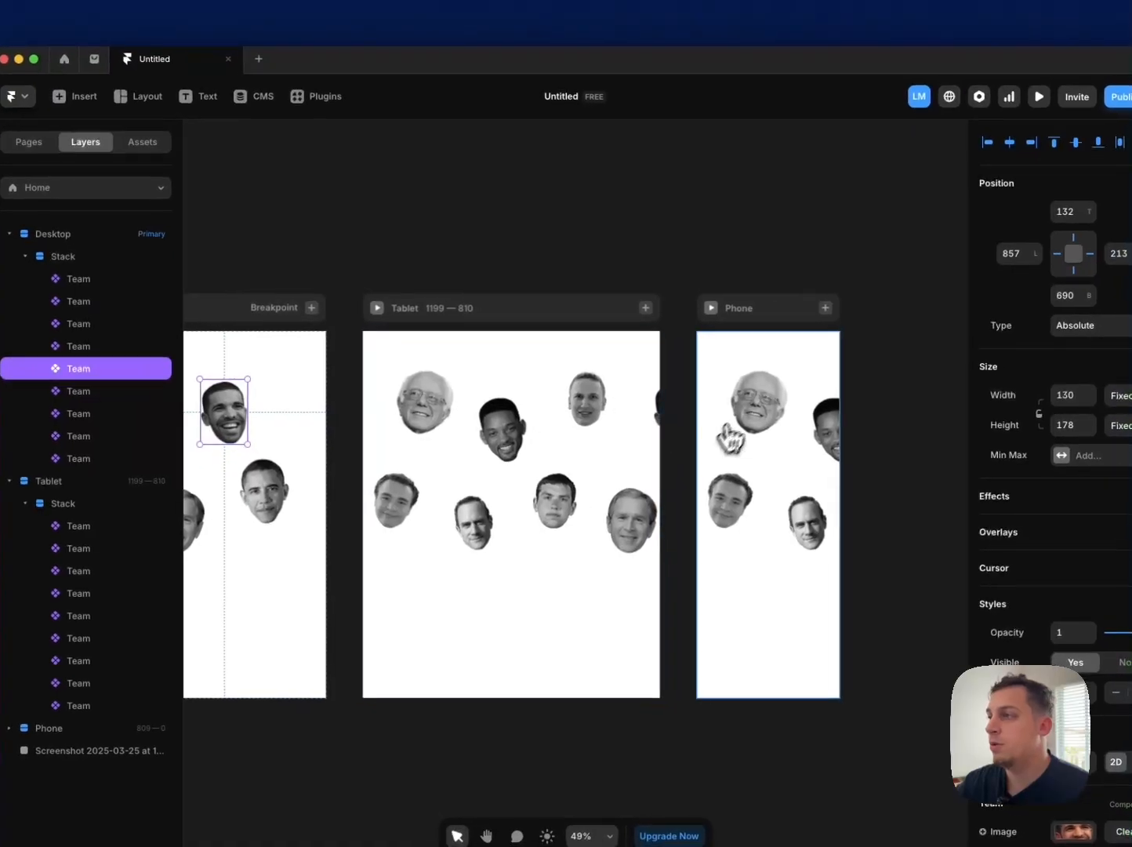
{"action": "left_click", "coordinate": [721, 311]}
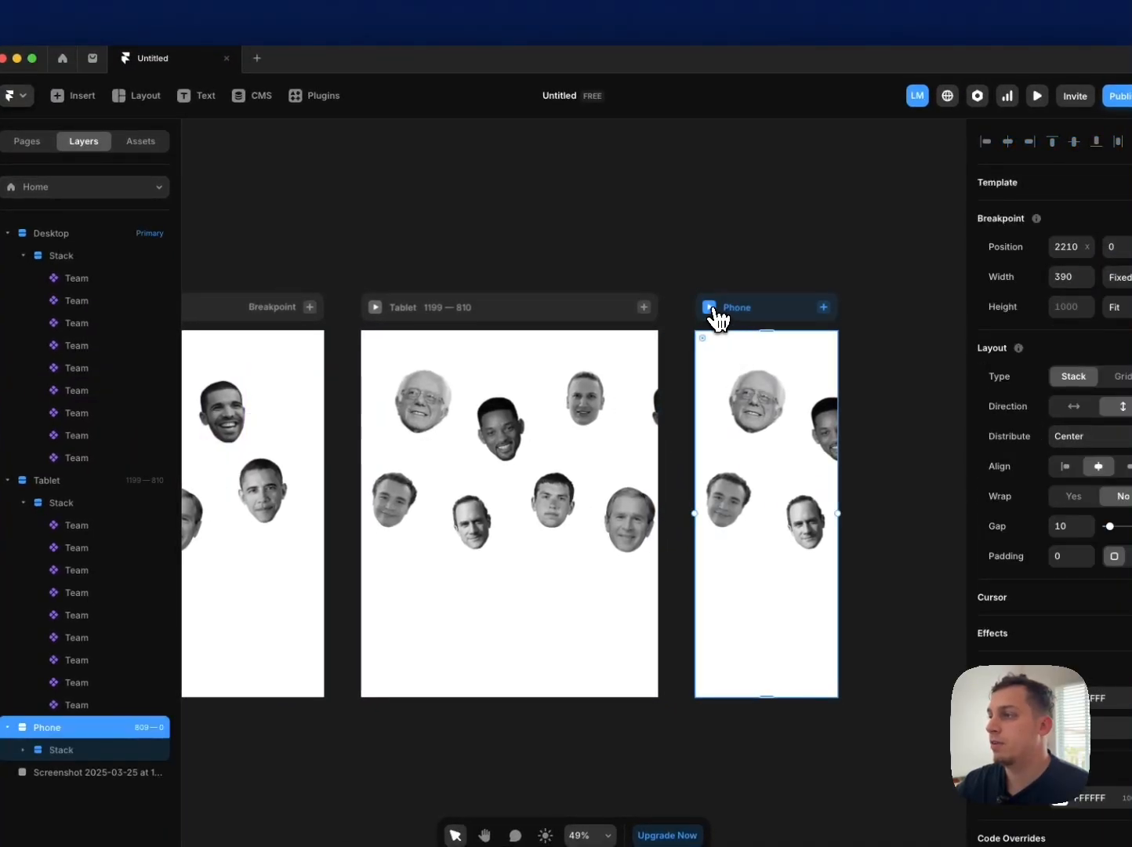
{"action": "left_click", "coordinate": [710, 307]}
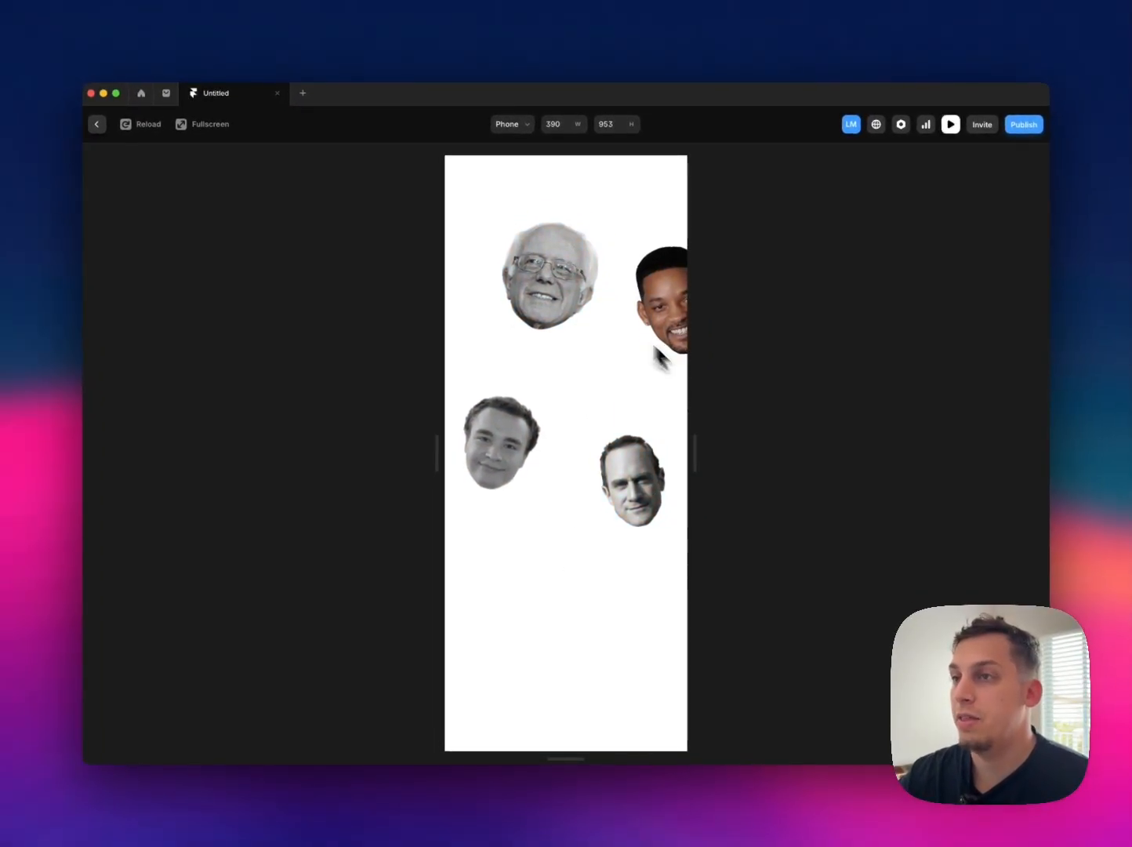
{"action": "left_click", "coordinate": [96, 124]}
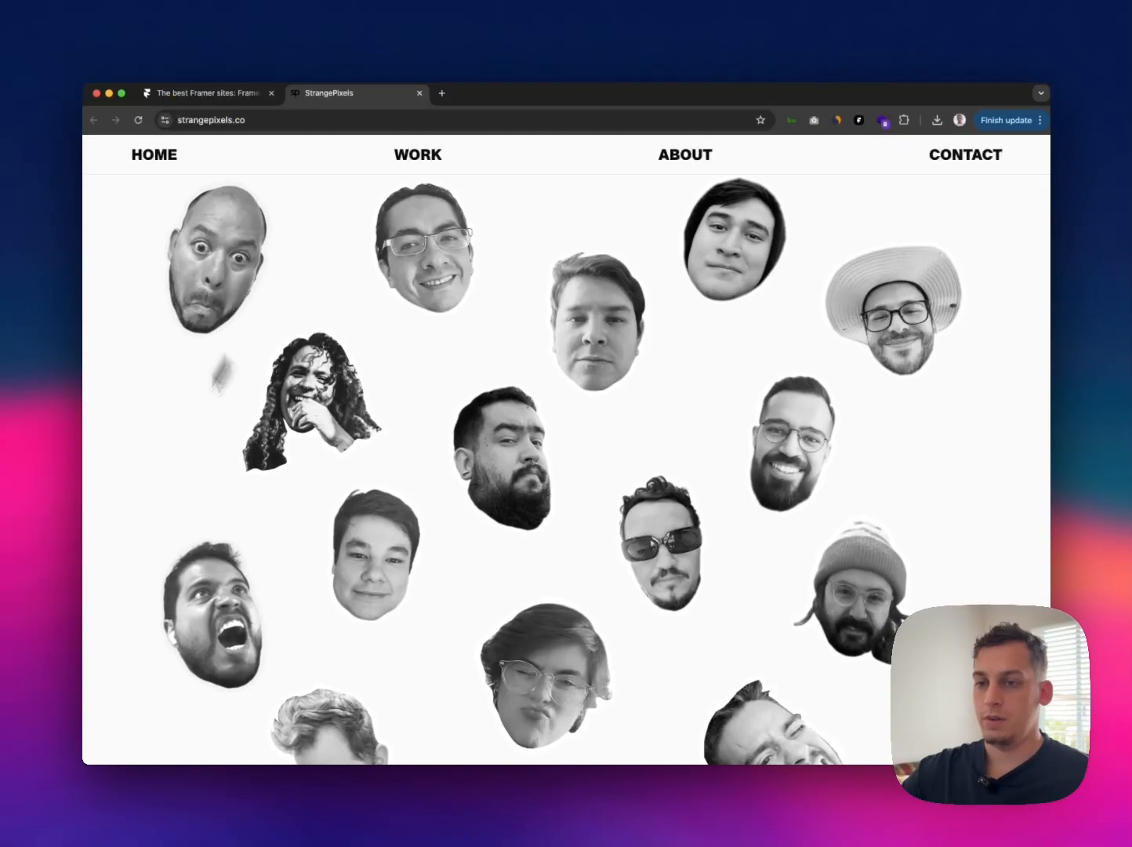
Step: Switch to the StrangePixels site in Chrome, emulate an iPhone 14 Pro Max, and pan across the team portrait canvas
{"action": "right_click", "coordinate": [153, 453]}
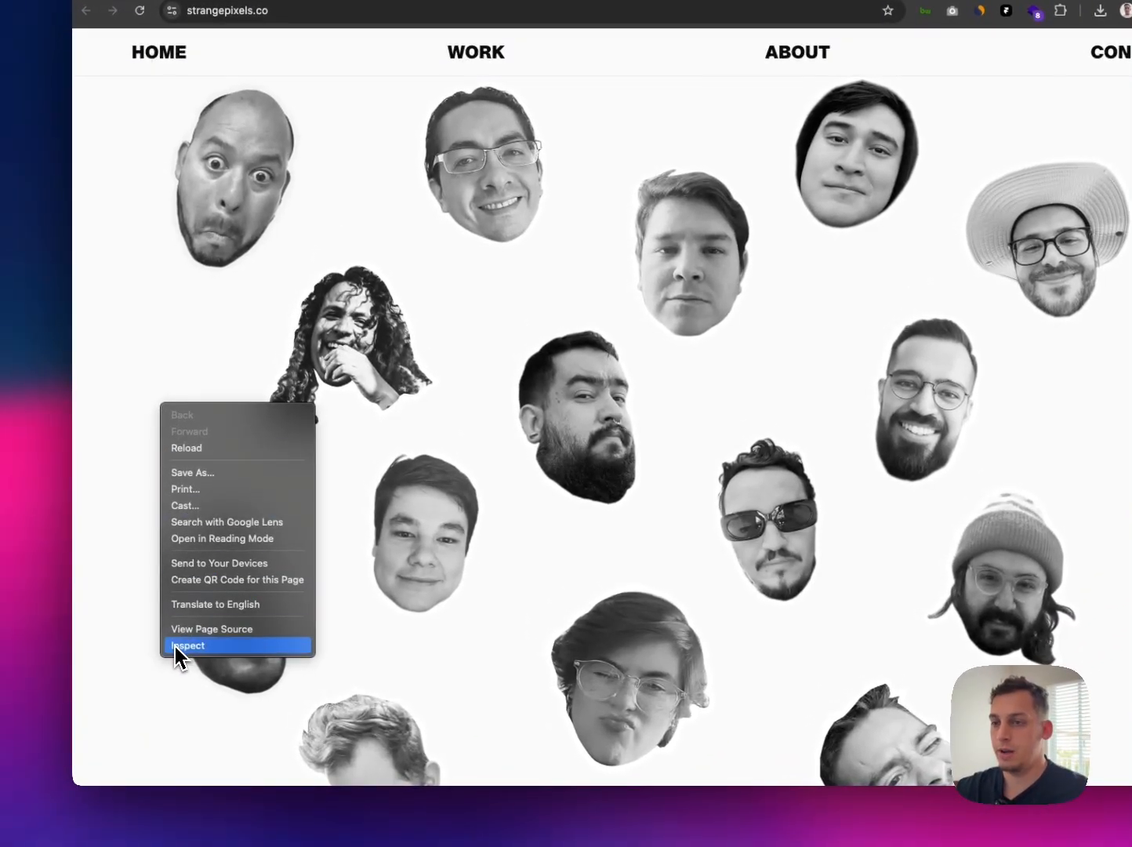
{"action": "left_click", "coordinate": [175, 646]}
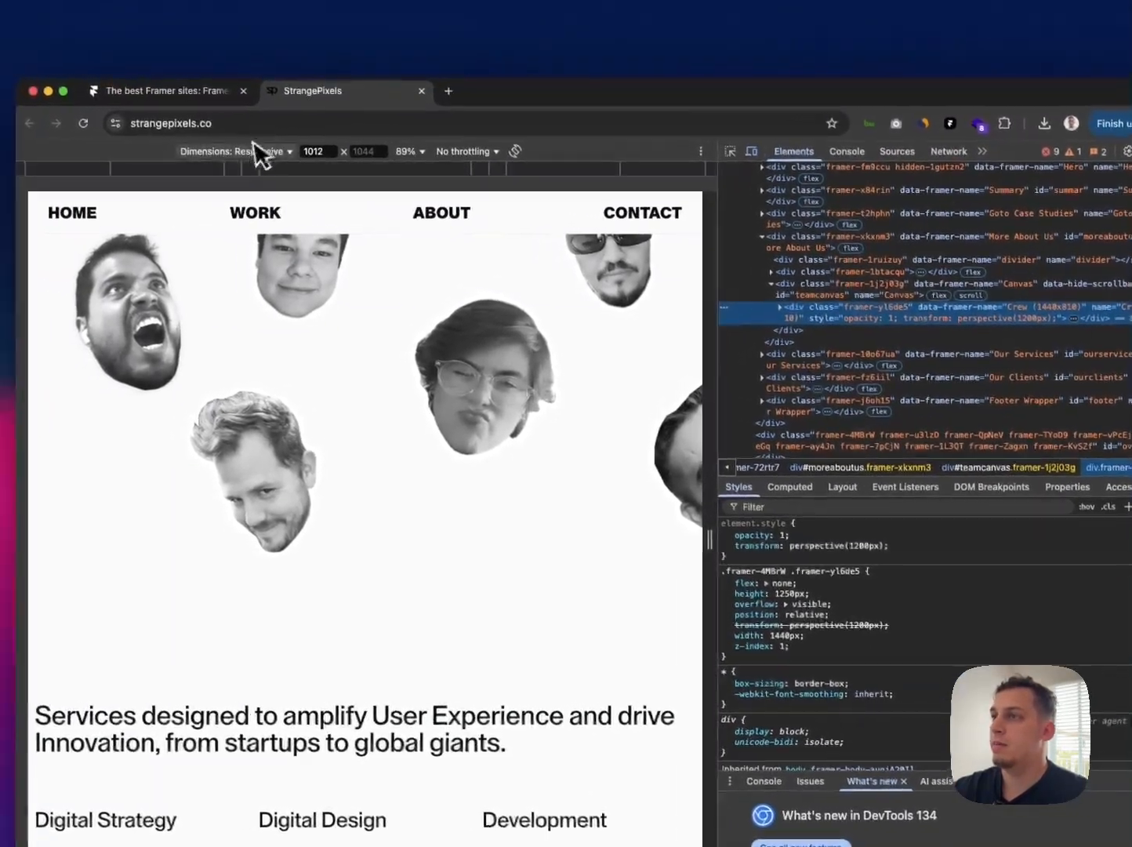
{"action": "left_click", "coordinate": [225, 143]}
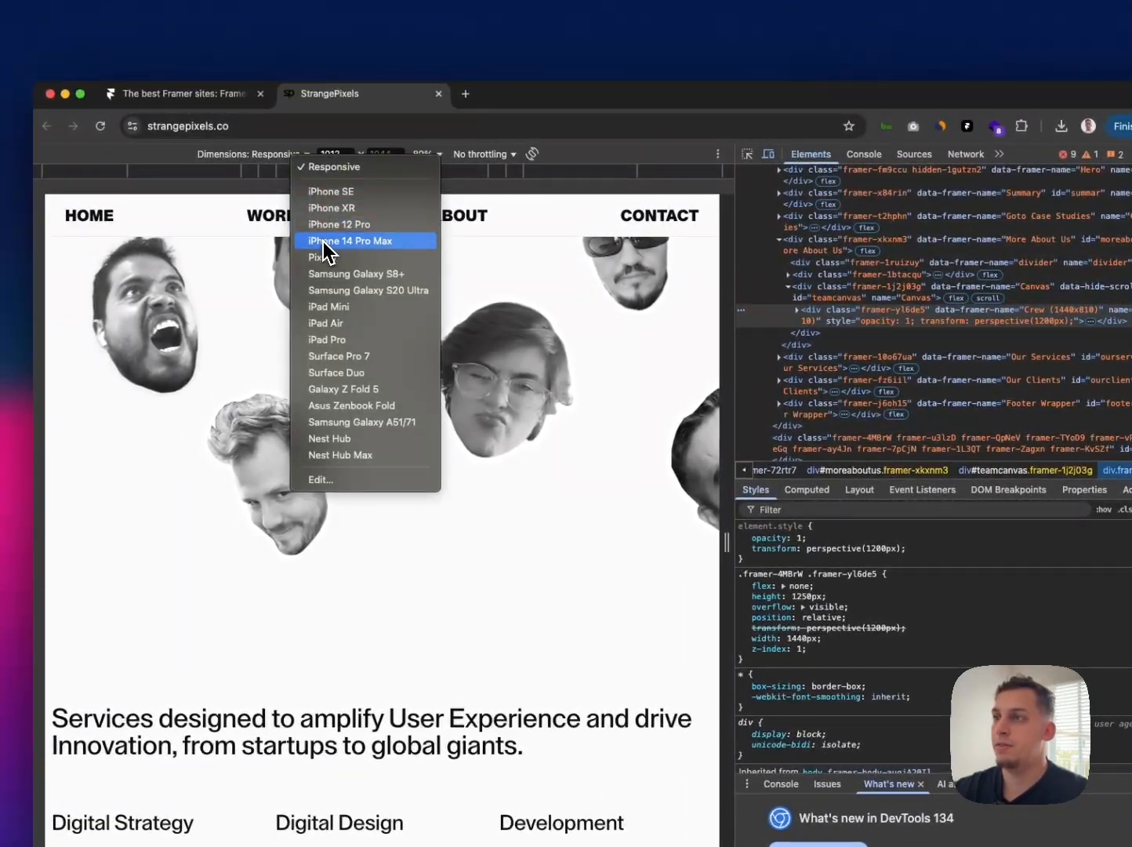
{"action": "left_click", "coordinate": [350, 240]}
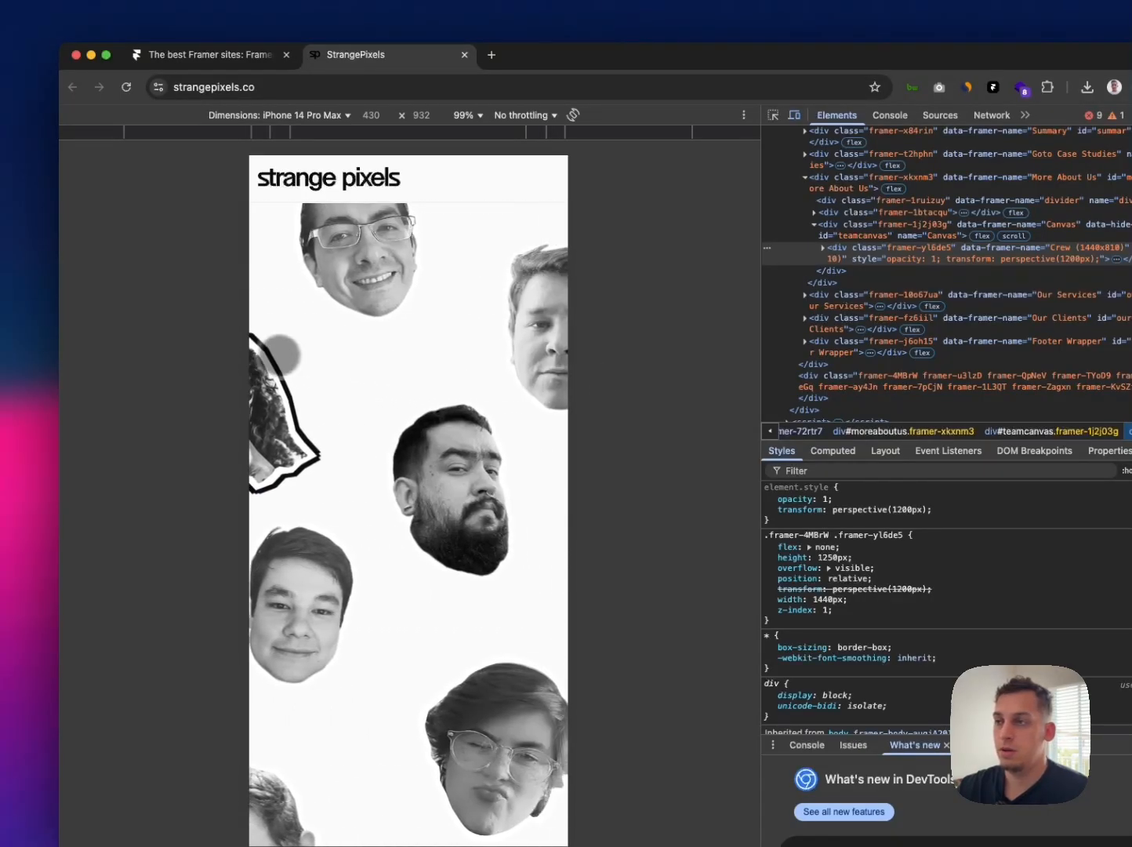
{"action": "left_click_drag", "start_coordinate": [492, 390], "coordinate": [333, 362]}
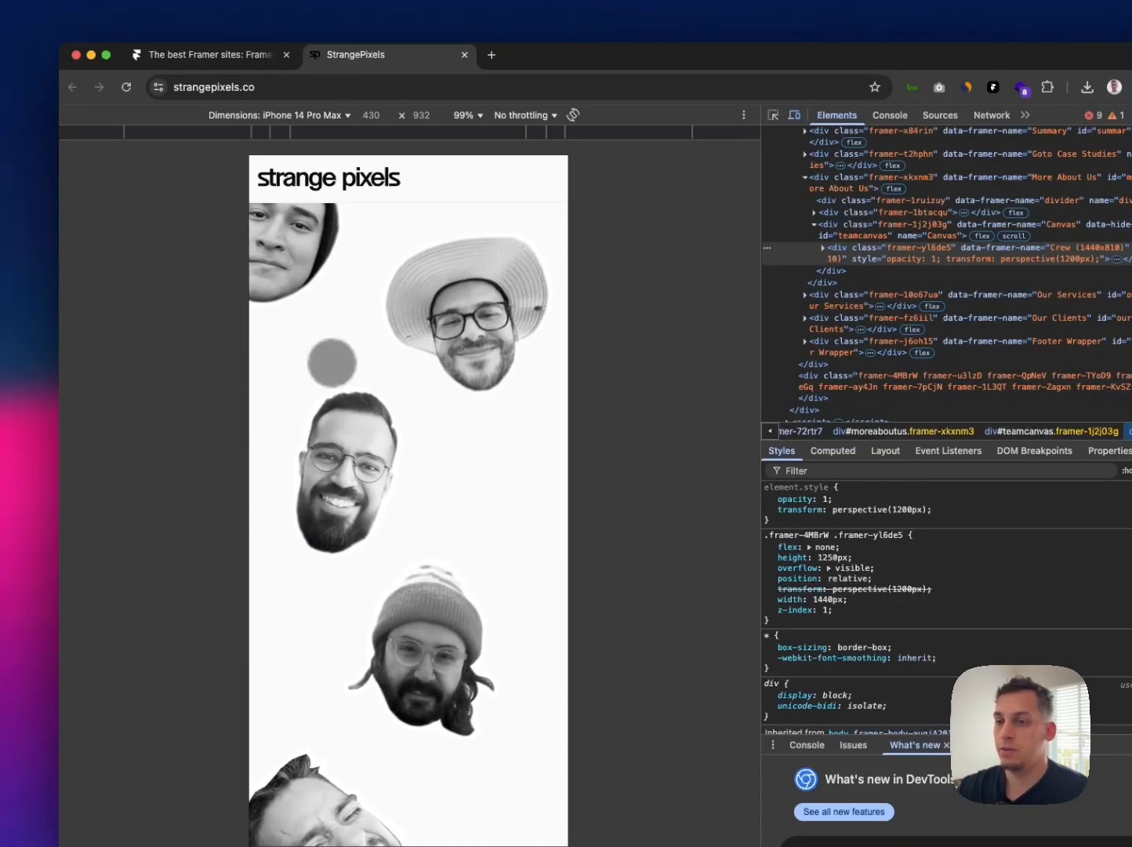
{"action": "left_click_drag", "start_coordinate": [476, 419], "coordinate": [292, 403]}
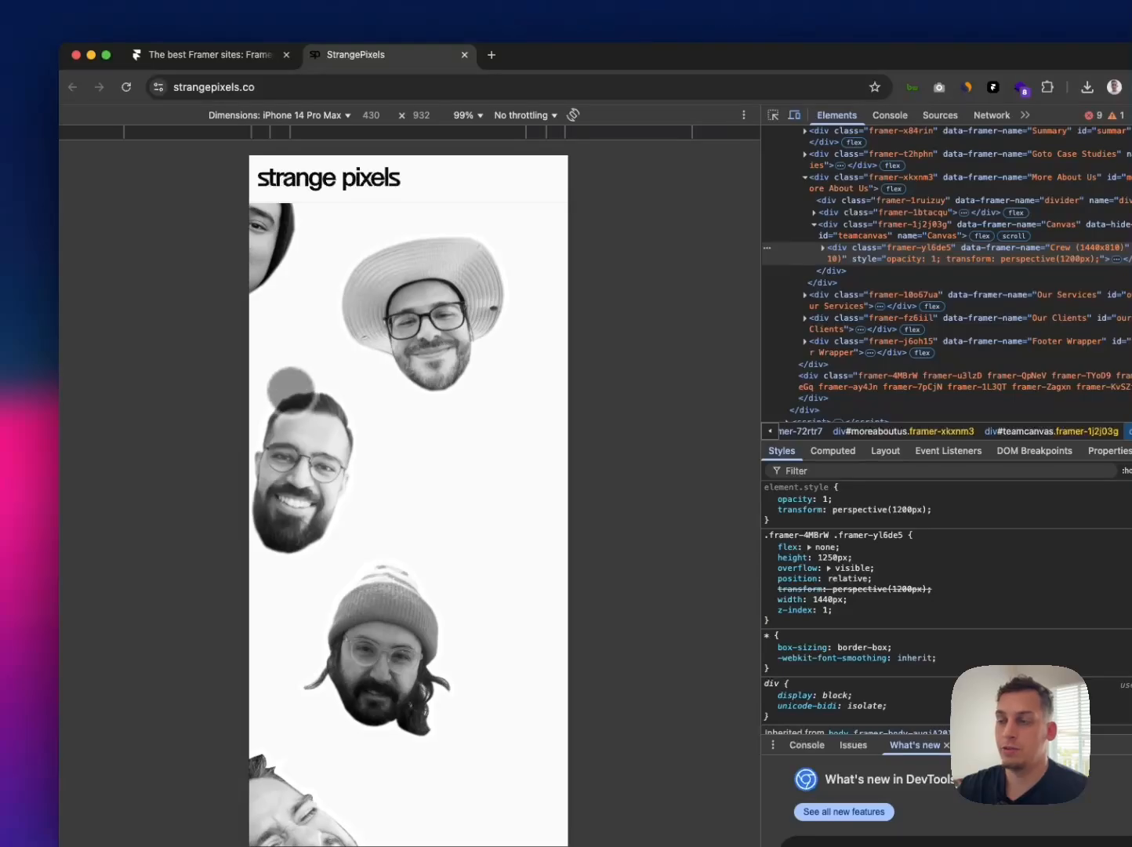
{"action": "left_click_drag", "start_coordinate": [556, 384], "coordinate": [468, 372]}
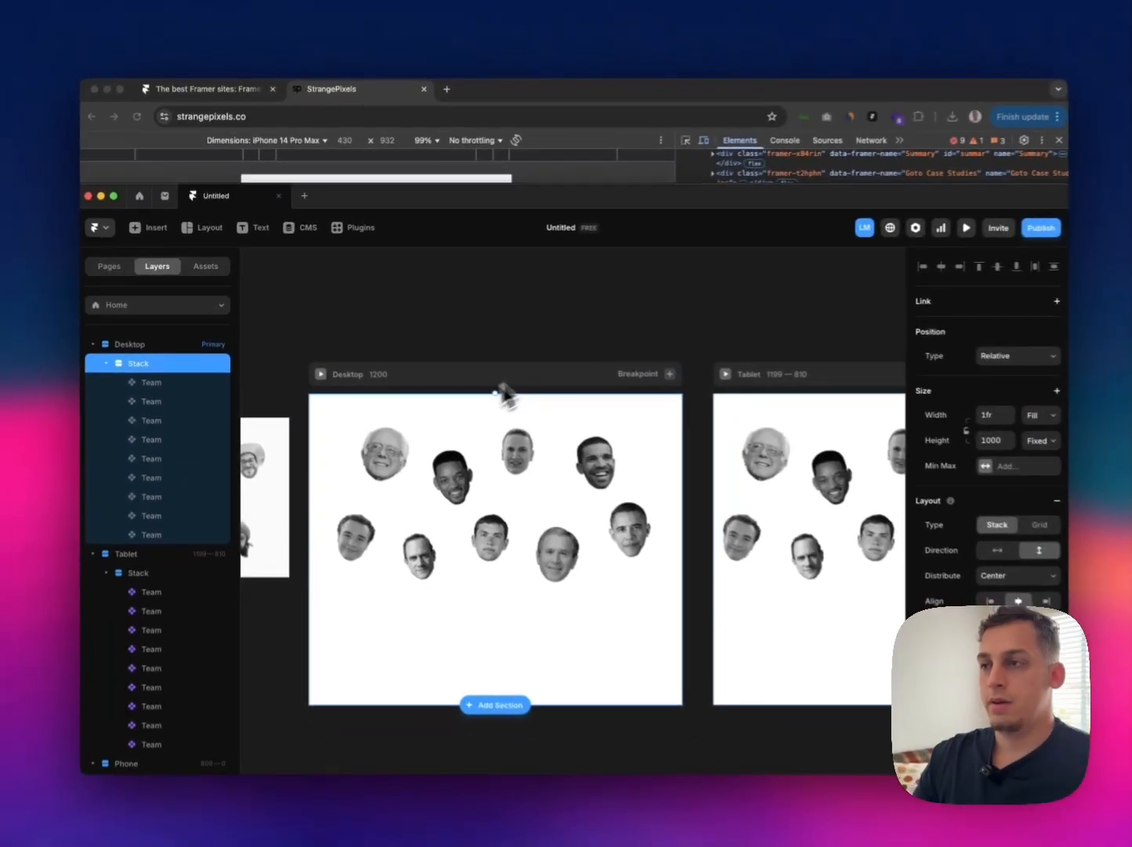
Step: Switch back to Framer and preview the Desktop page at a wider width to check the portraits' layout
{"action": "left_click", "coordinate": [392, 340]}
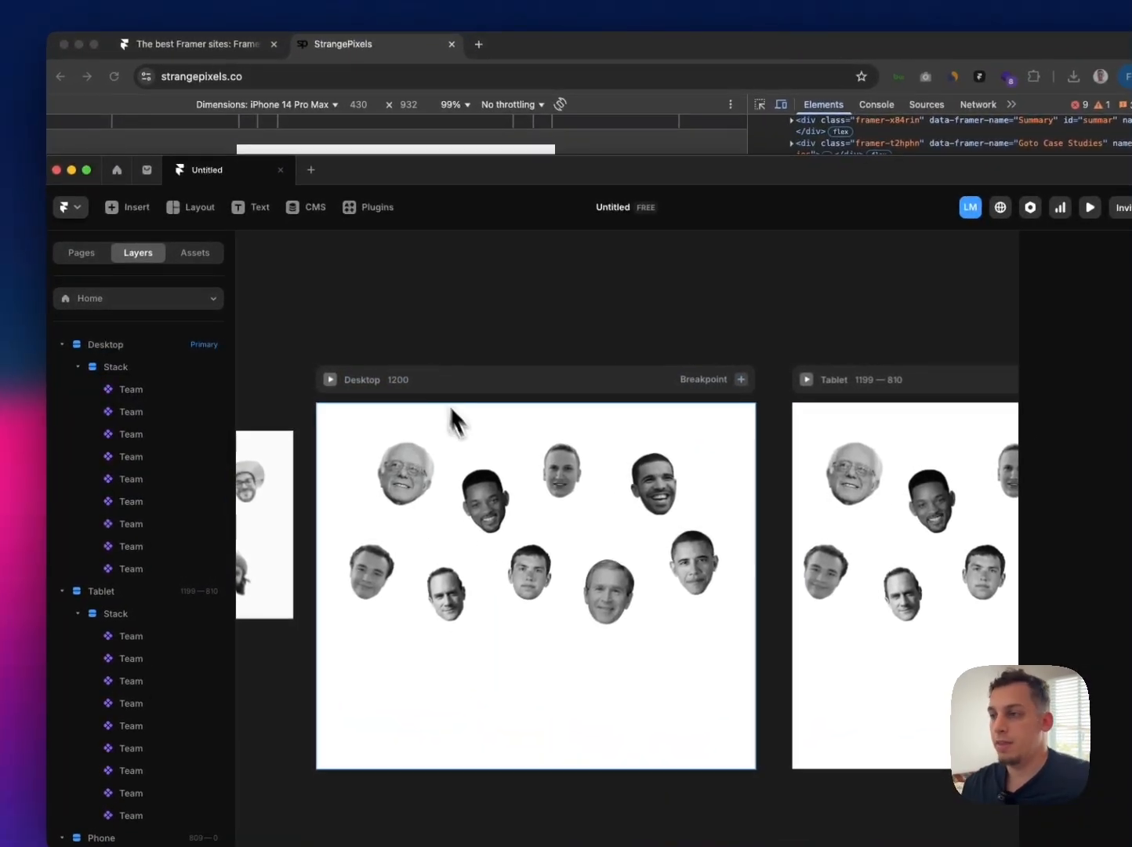
{"action": "left_click", "coordinate": [453, 410]}
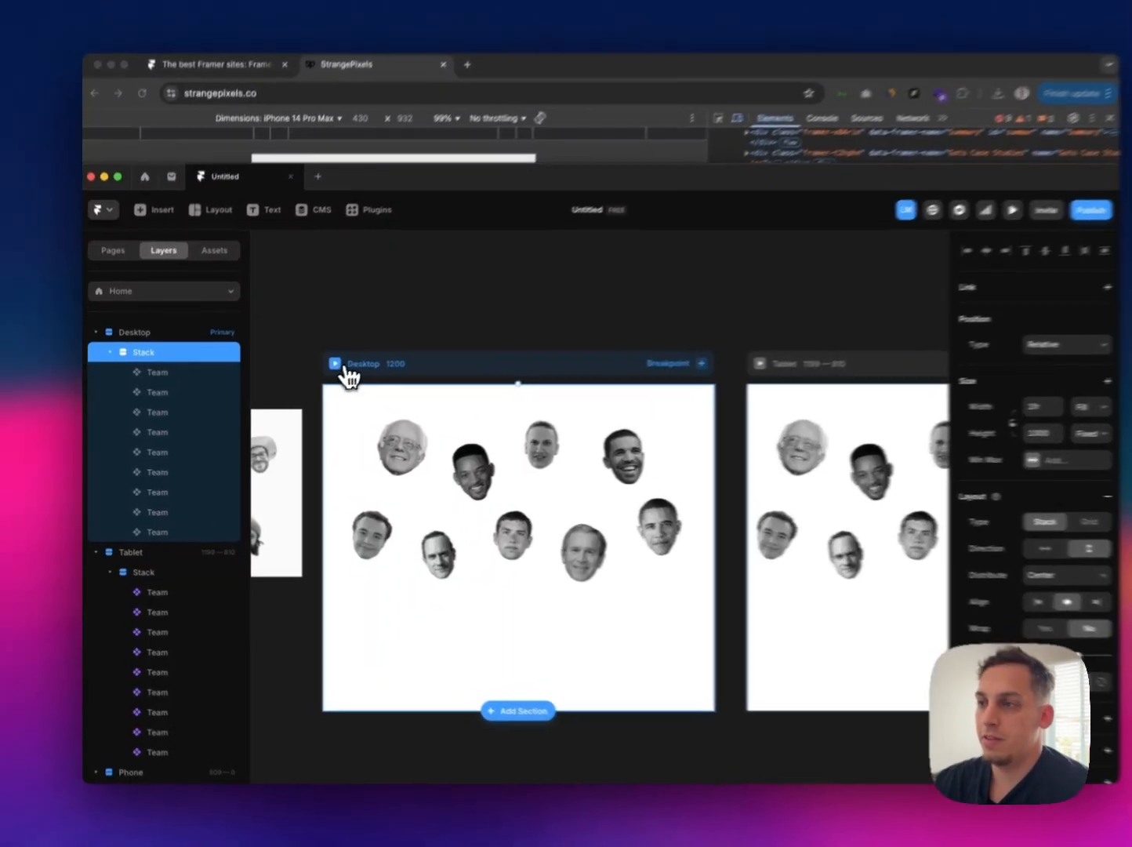
{"action": "left_click", "coordinate": [318, 372]}
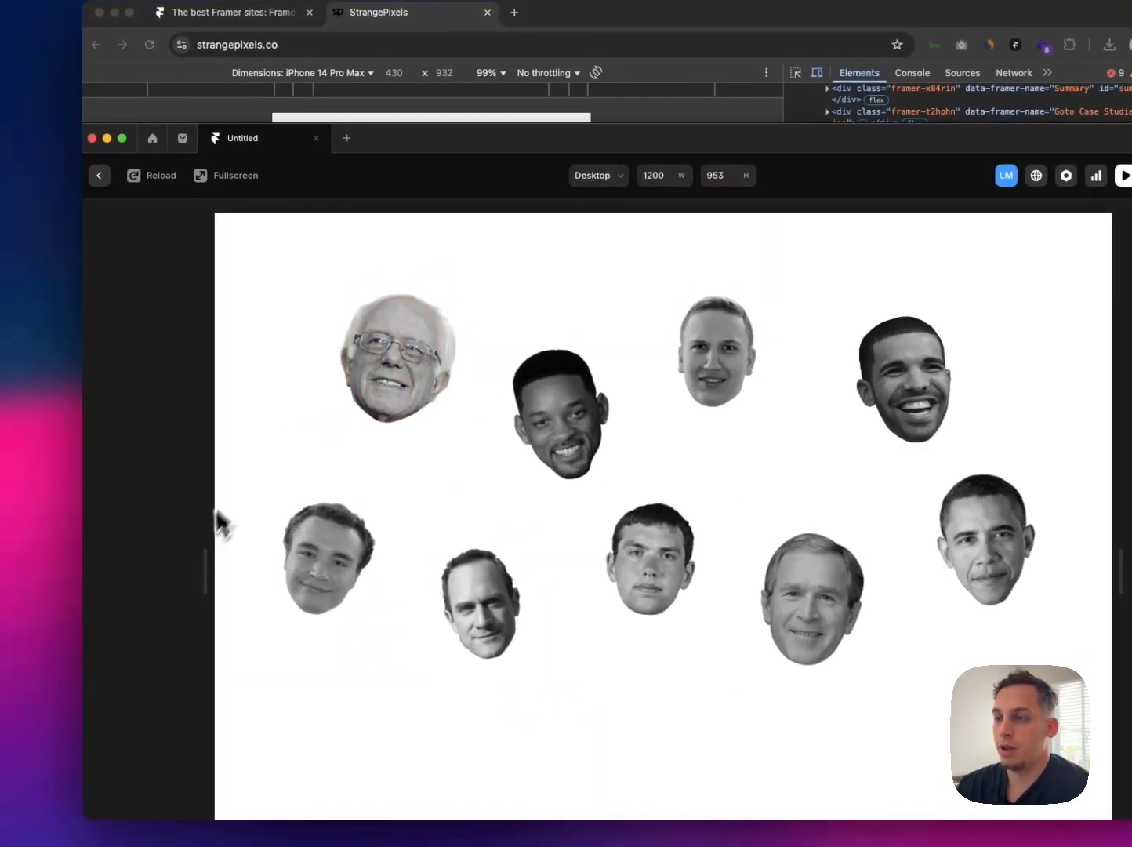
{"action": "left_click_drag", "start_coordinate": [202, 556], "coordinate": [139, 506]}
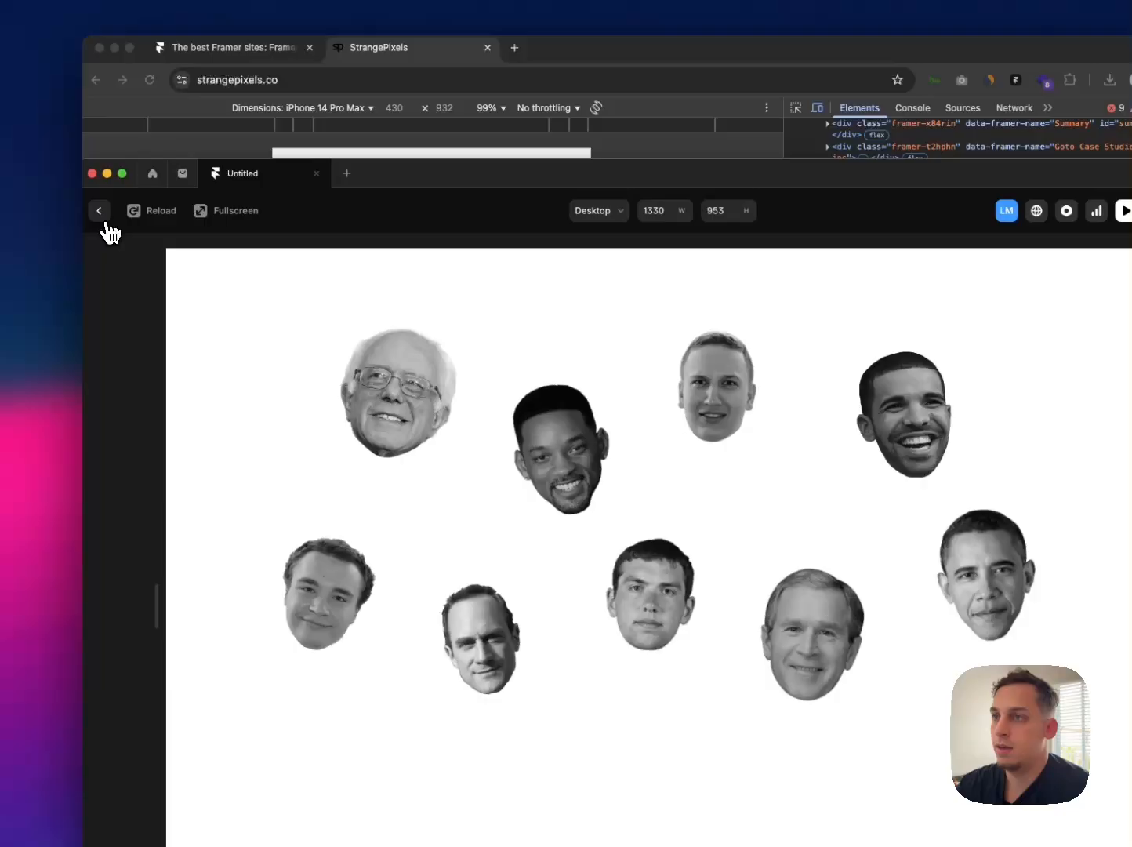
{"action": "left_click", "coordinate": [101, 212]}
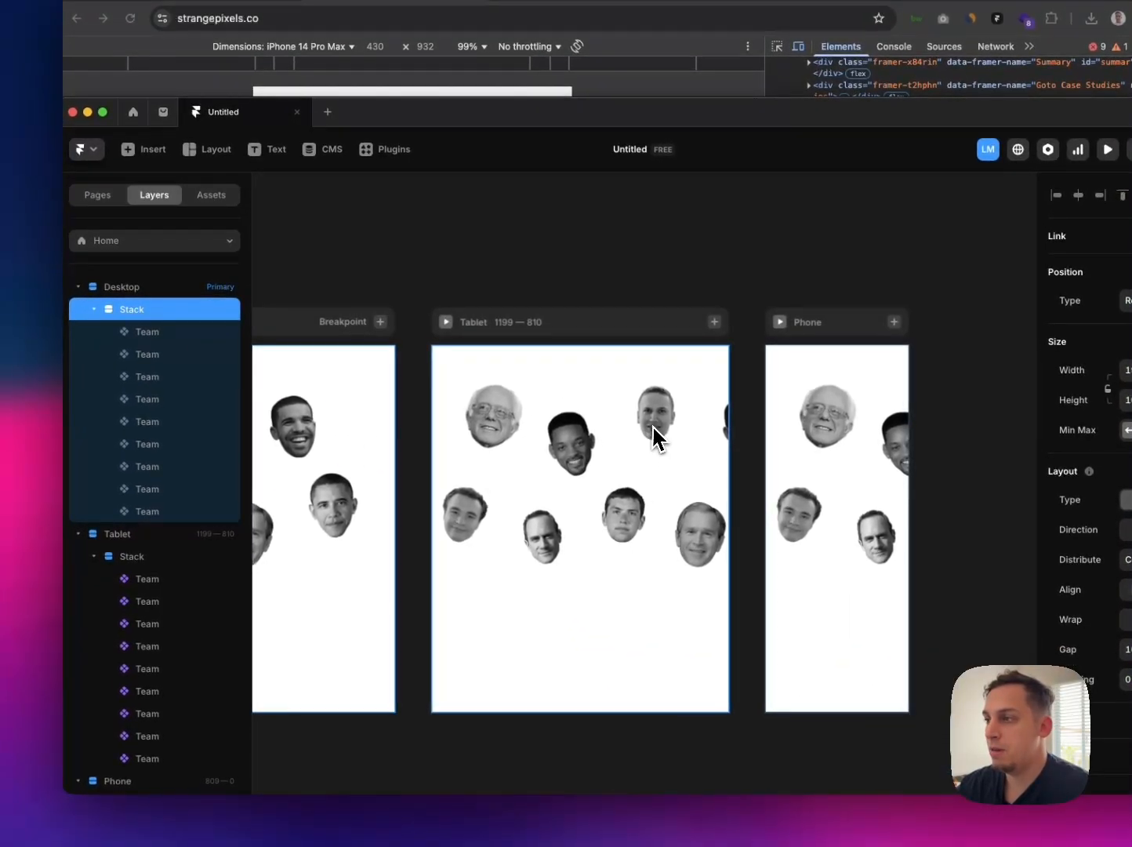
Step: Try sizing the width of all Tablet Team portraits to their content, and undo the change
{"action": "left_click", "coordinate": [655, 437]}
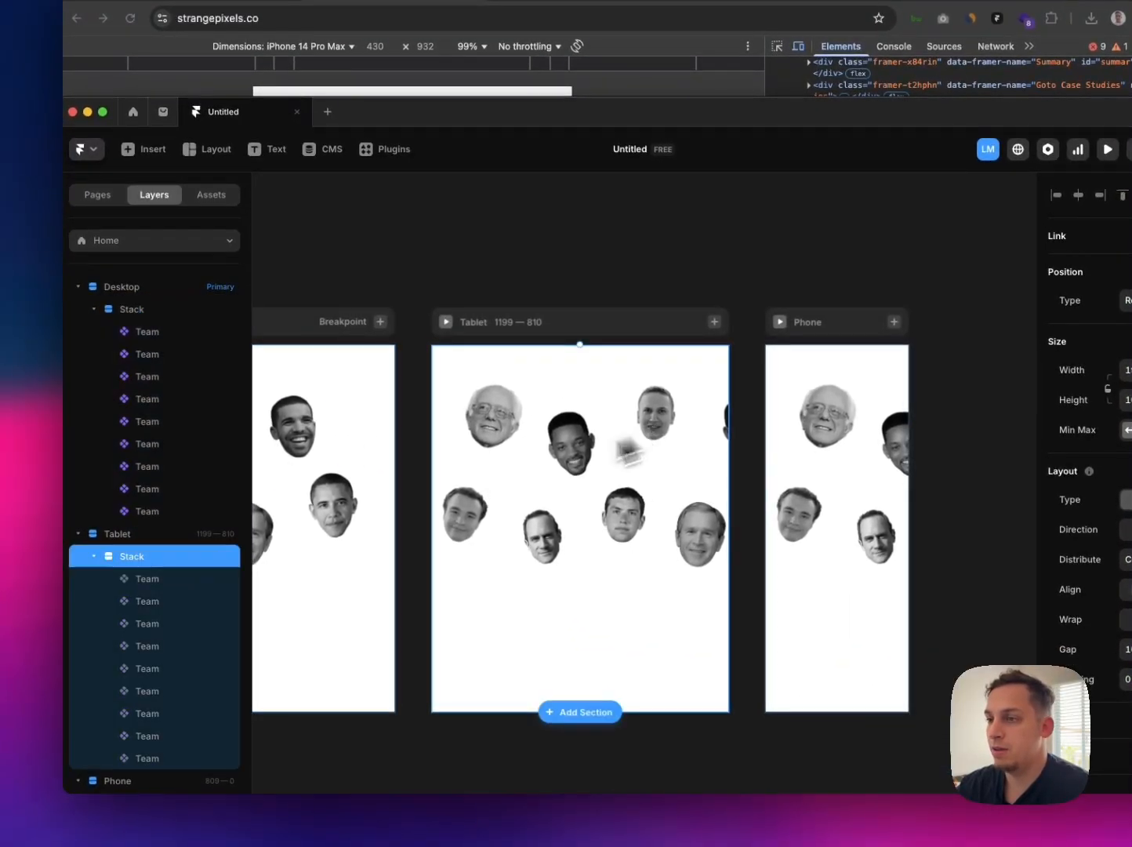
{"action": "left_click", "coordinate": [180, 579]}
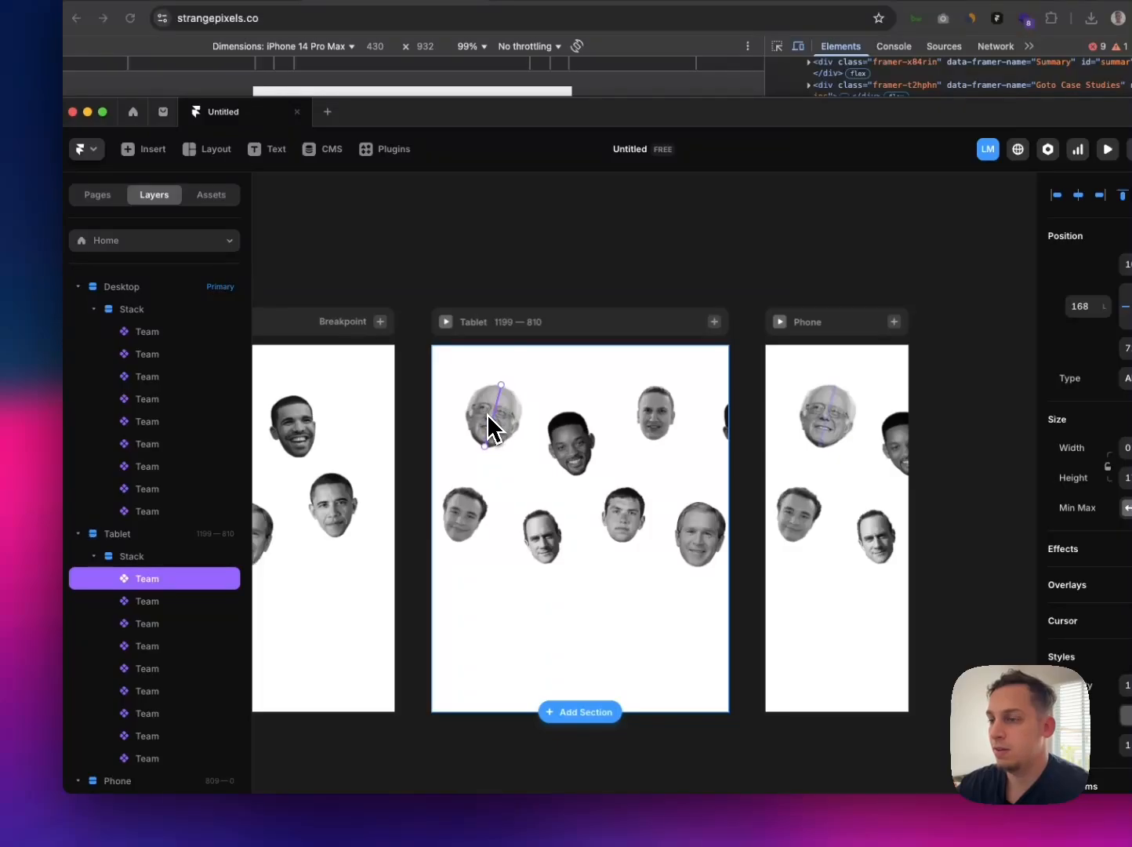
{"action": "left_click", "coordinate": [182, 732], "text": "shift"}
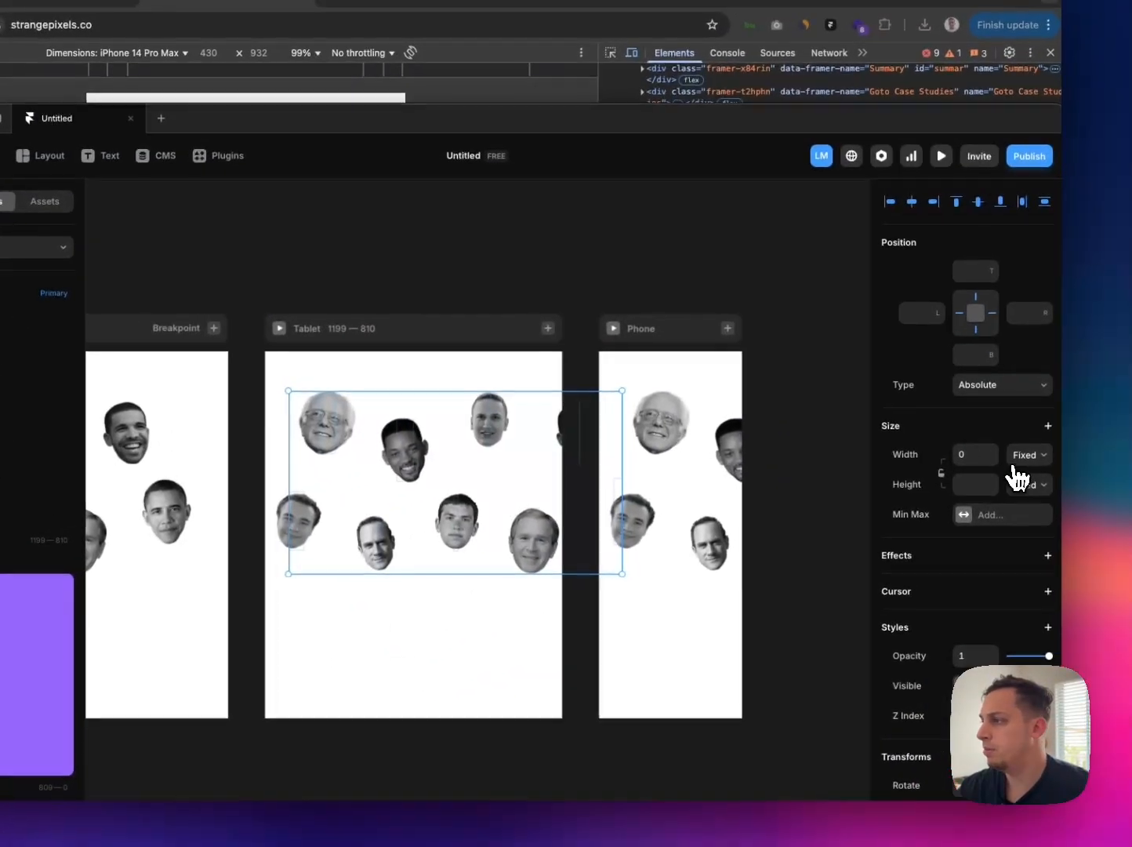
{"action": "left_click", "coordinate": [1015, 459]}
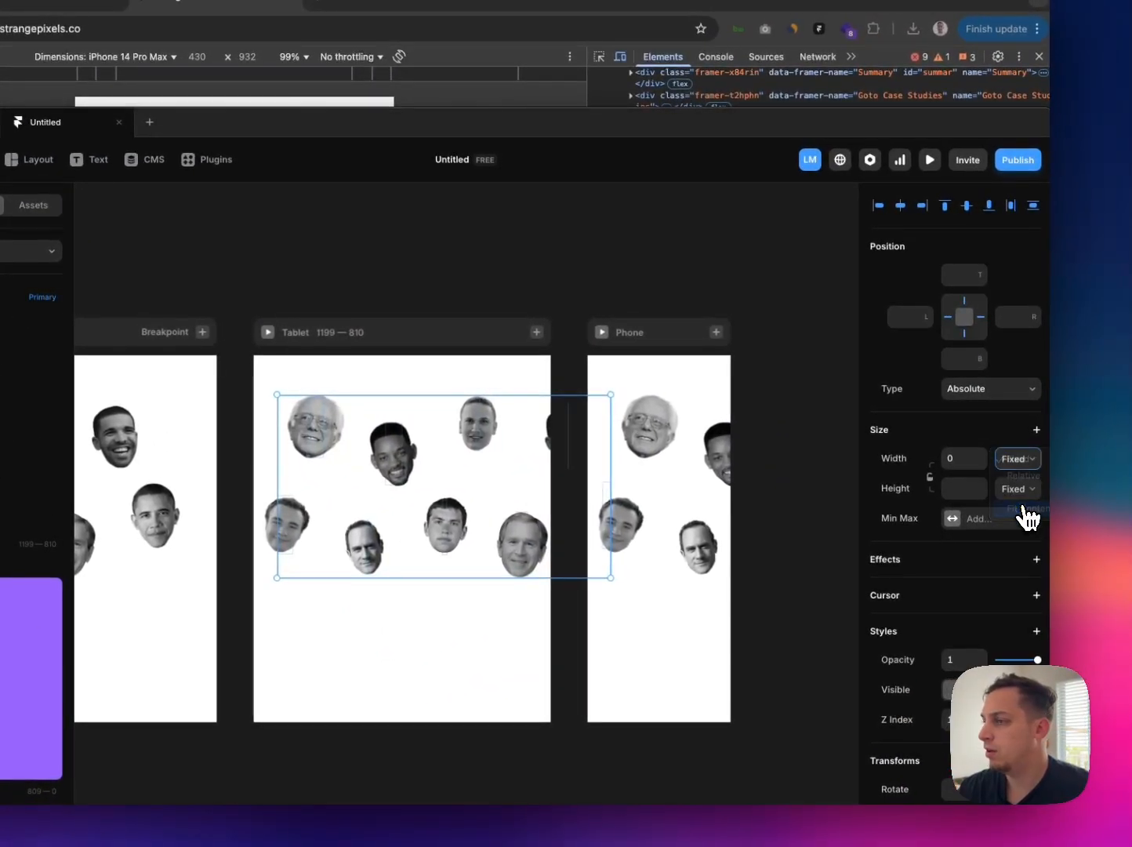
{"action": "left_click", "coordinate": [1024, 510]}
{"action": "key", "text": "super+z"}
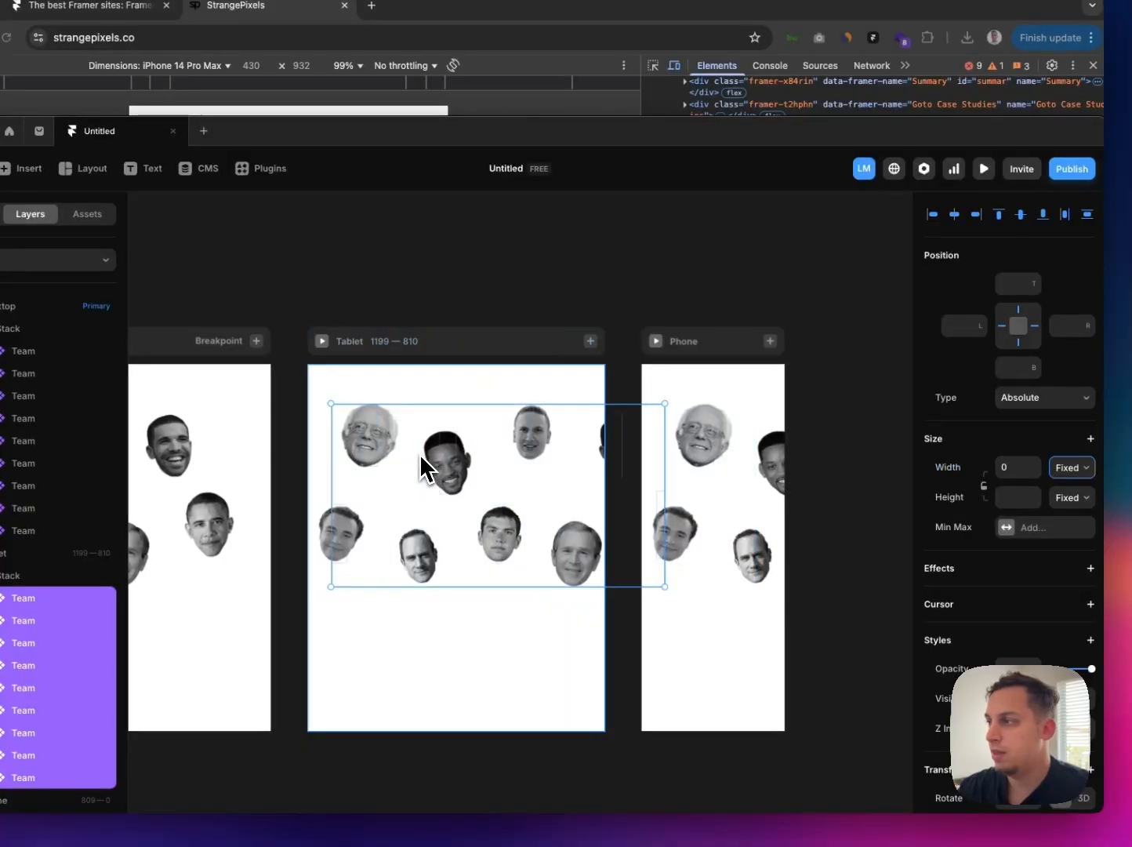
Step: Try entering a new fixed width for all Tablet Team portraits, and check the Bernie Sanders portrait's width on its own
{"action": "left_click", "coordinate": [1023, 465]}
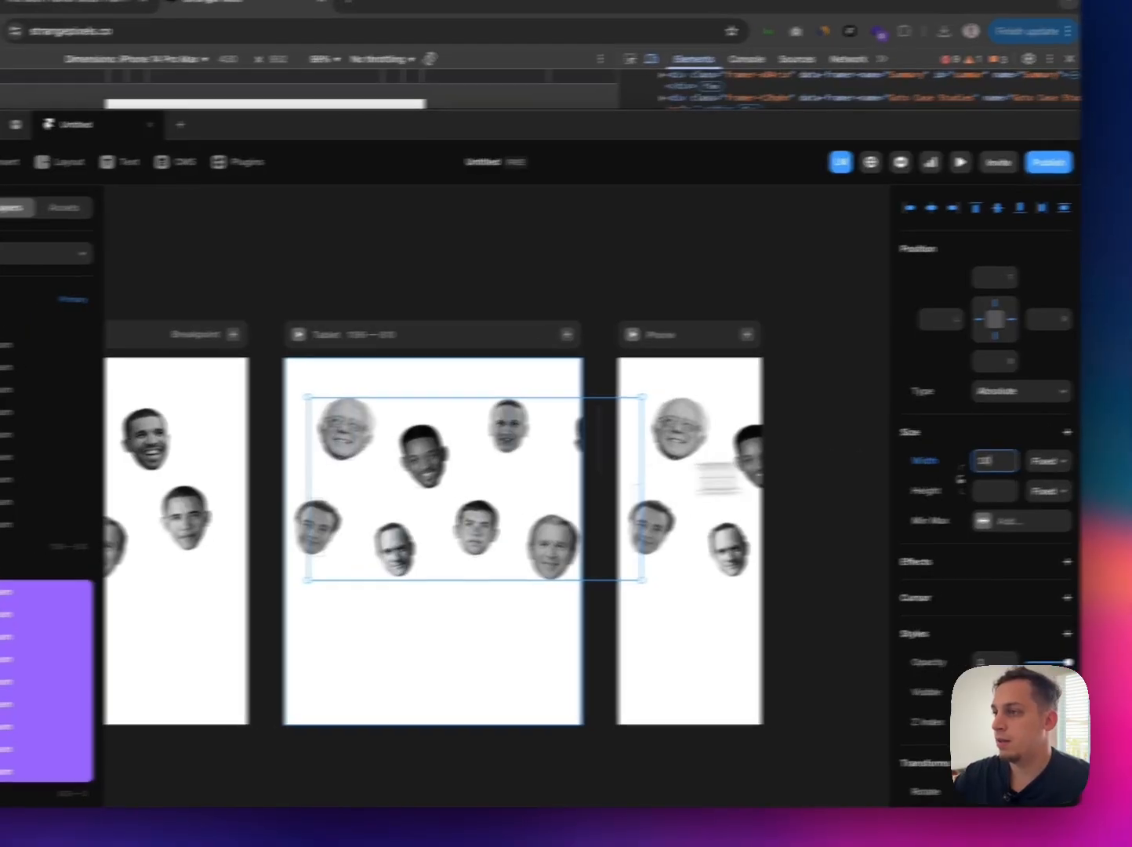
{"action": "left_click", "coordinate": [298, 458]}
{"action": "left_click", "coordinate": [160, 582]}
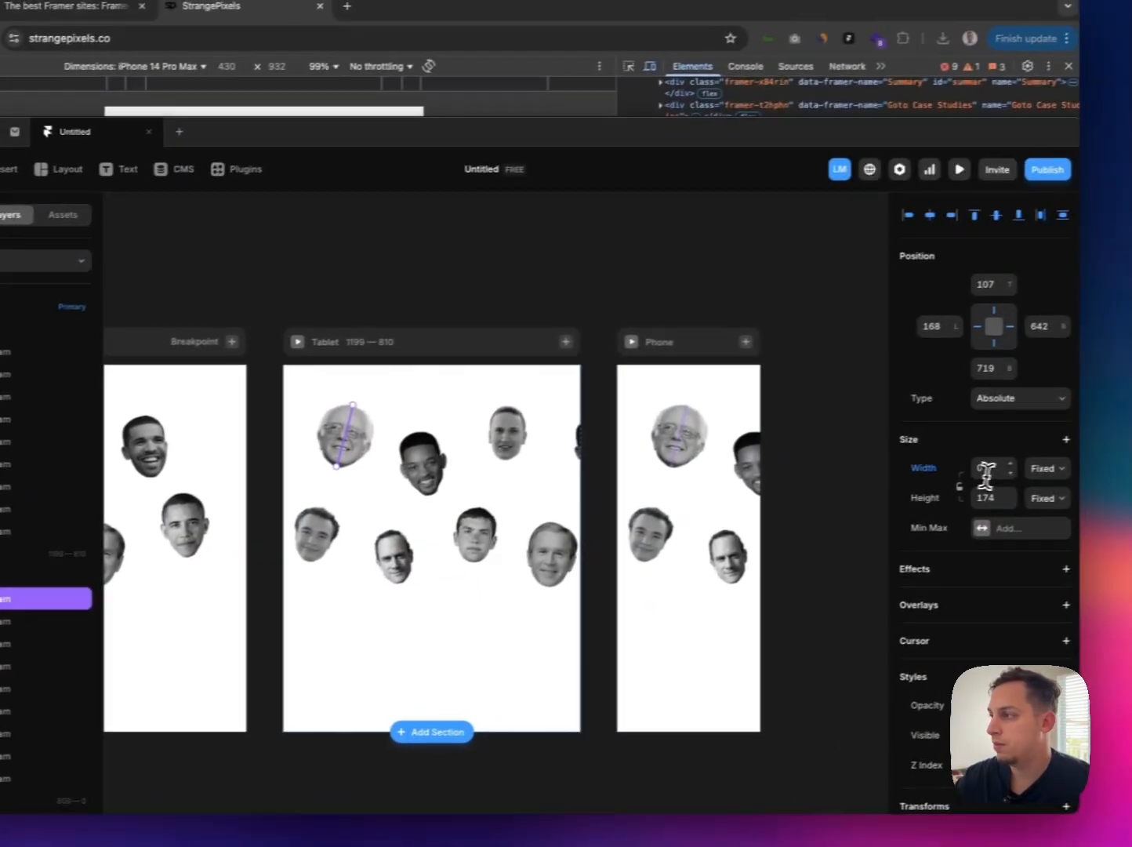
{"action": "left_click", "coordinate": [982, 474]}
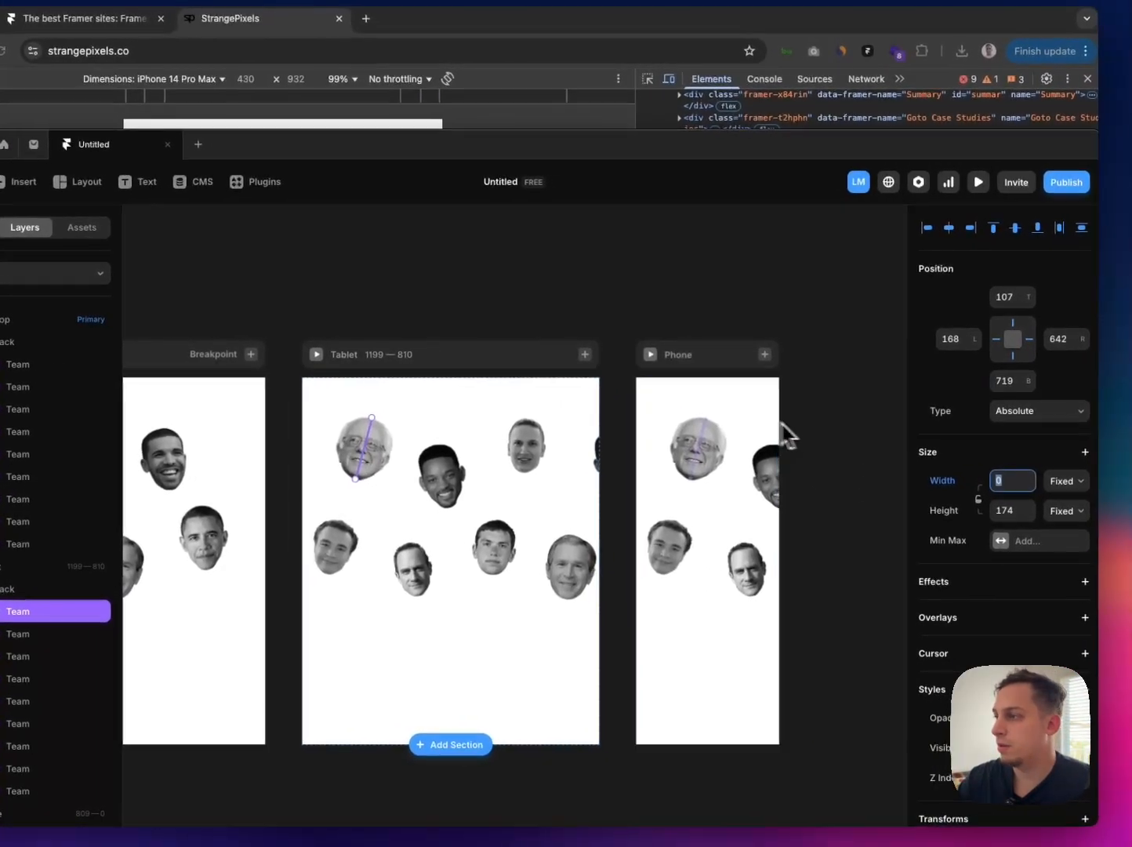
{"action": "left_click", "coordinate": [784, 427]}
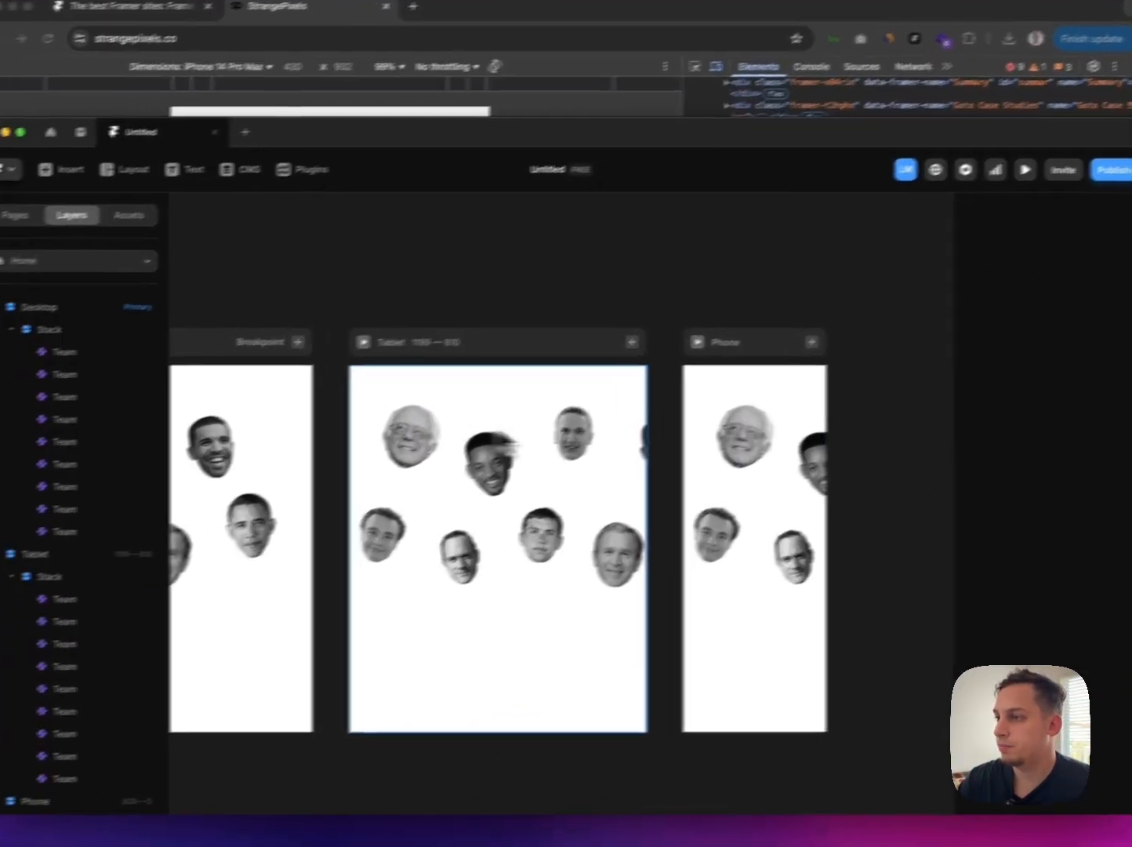
Step: Move the Tablet page's Bernie Sanders portrait up and left to a left offset of 128 and a top offset of 57
{"action": "left_click", "coordinate": [76, 612]}
{"action": "key", "text": "shift+Left"}
{"action": "key", "text": "shift+Left"}
{"action": "key", "text": "shift+Left"}
{"action": "key", "text": "shift+Left"}
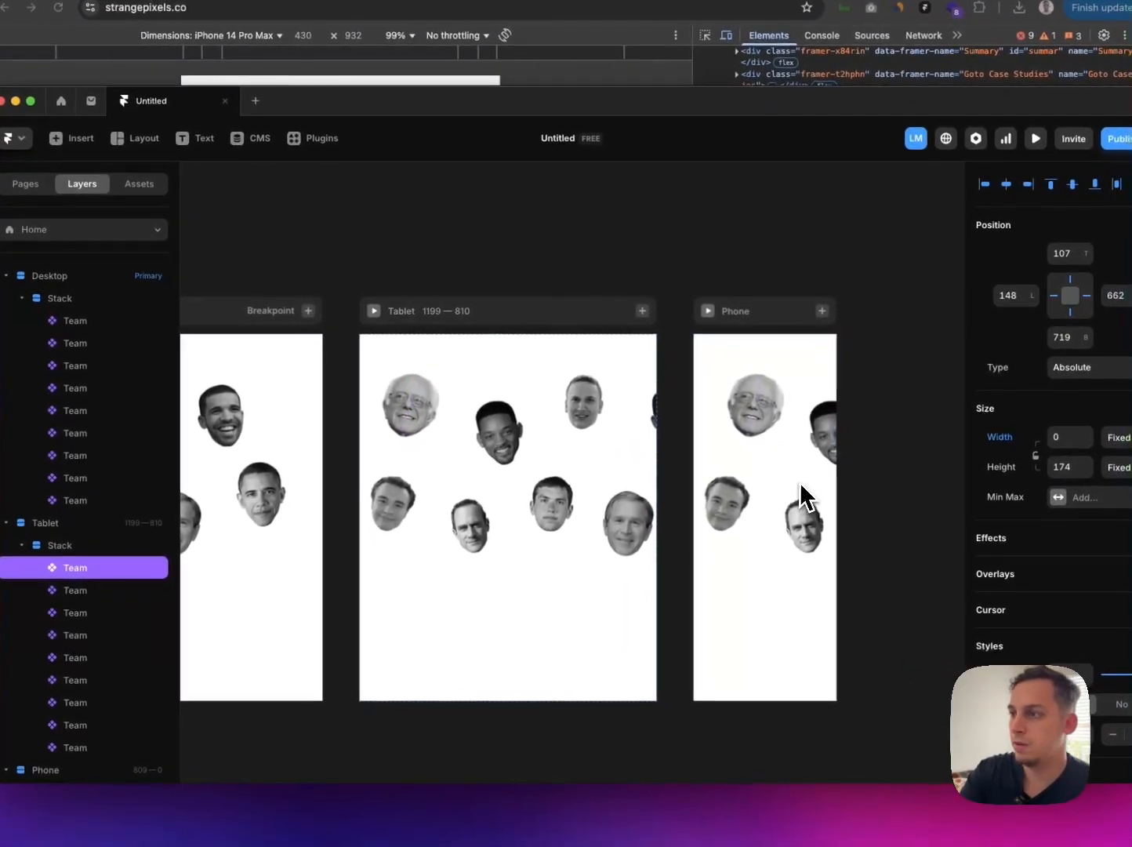
{"action": "key", "text": "shift+Up"}
{"action": "key", "text": "shift+Up"}
{"action": "key", "text": "shift+Up"}
{"action": "key", "text": "shift+Up"}
{"action": "key", "text": "shift+Up"}
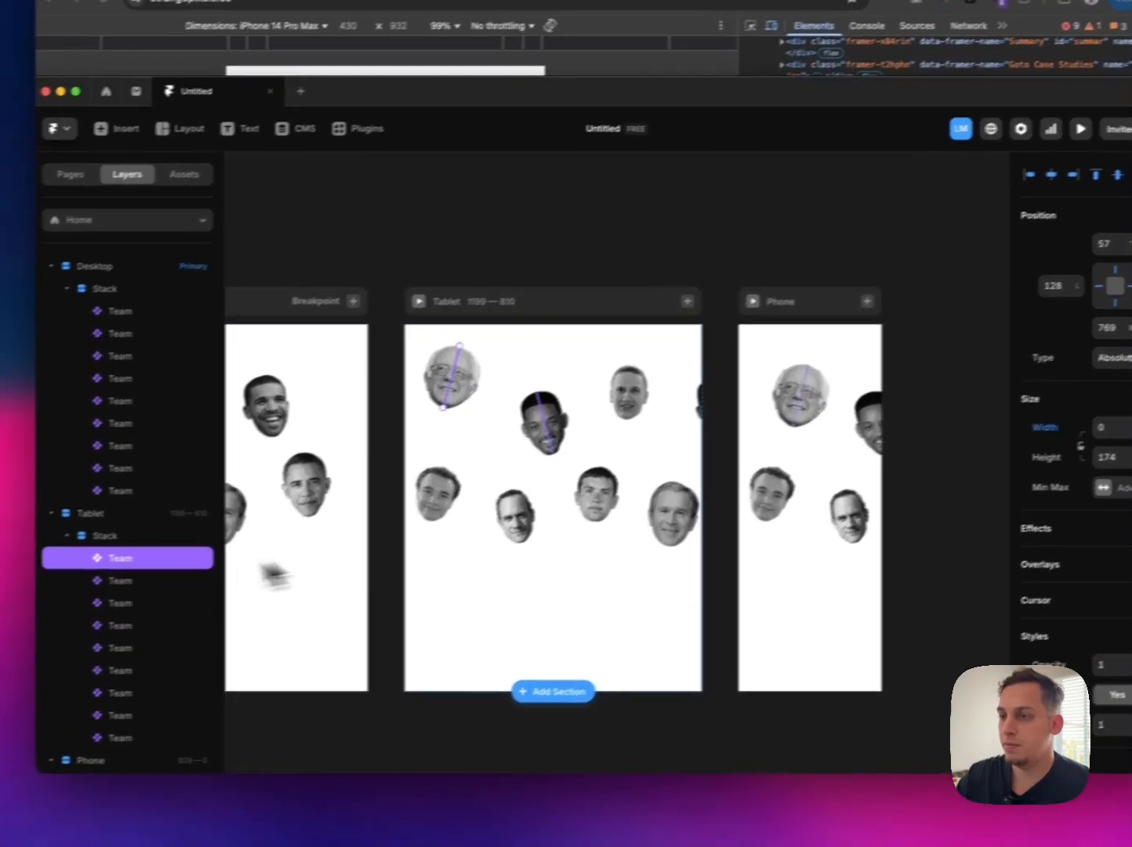
Step: Move the Tablet page's Will Smith portrait left, closer to the Bernie Sanders portrait
{"action": "left_click", "coordinate": [75, 595]}
{"action": "key", "text": "shift+Left"}
{"action": "key", "text": "shift+Left"}
{"action": "key", "text": "shift+Left"}
{"action": "key", "text": "shift+Left"}
{"action": "key", "text": "shift+Left"}
{"action": "key", "text": "shift+Left"}
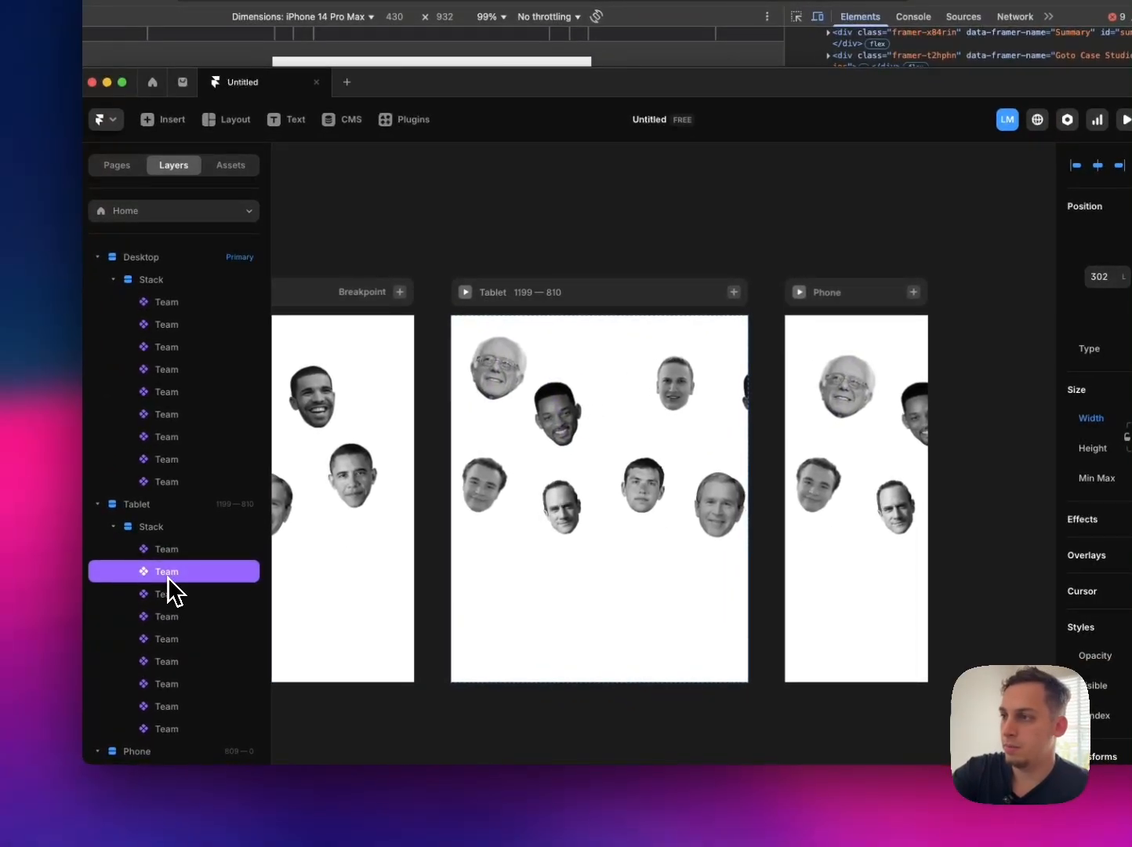
Step: Move the Tablet page's curly-haired portrait up beneath Bernie Sanders, with a left offset of 96
{"action": "left_click", "coordinate": [168, 594]}
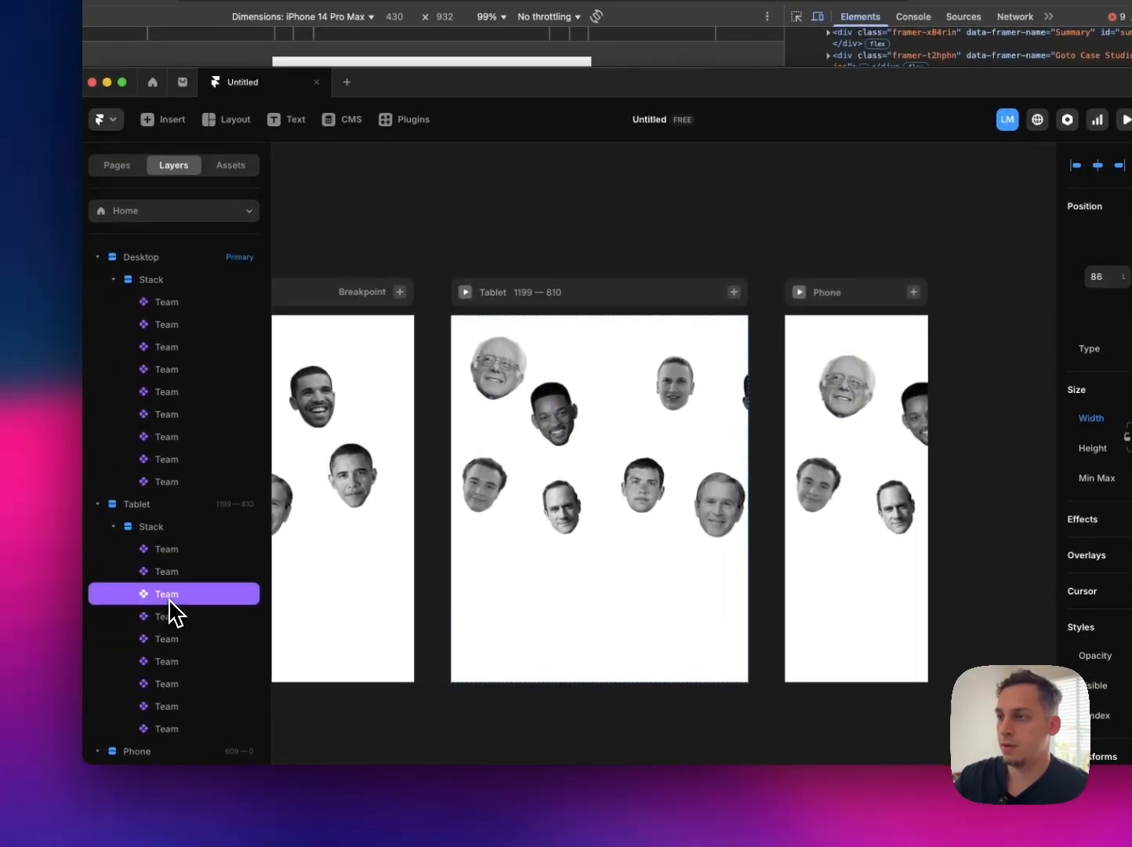
{"action": "key", "text": "shift+Up"}
{"action": "key", "text": "shift+Up"}
{"action": "key", "text": "shift+Up"}
{"action": "key", "text": "shift+Up"}
{"action": "key", "text": "shift+Up"}
{"action": "key", "text": "shift+Up"}
{"action": "key", "text": "shift+Up"}
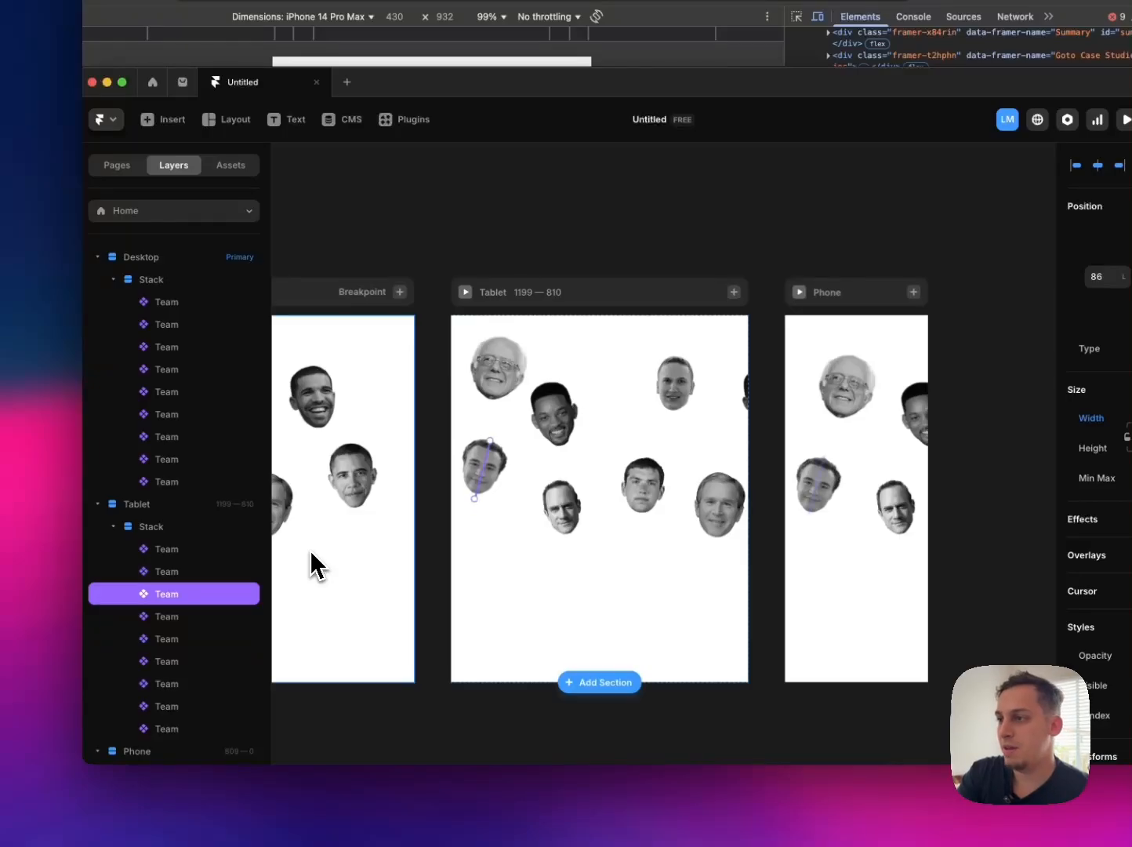
{"action": "key", "text": "shift+Right"}
{"action": "key", "text": "shift+Up"}
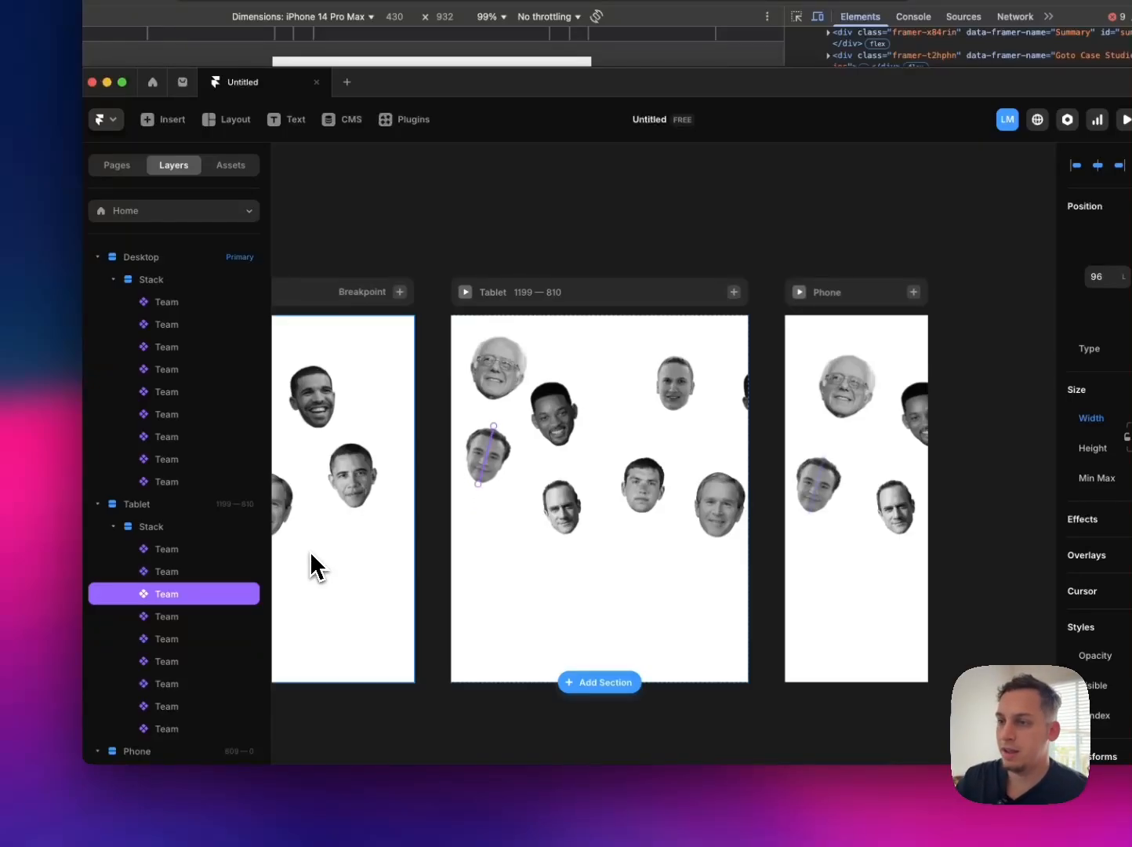
Step: Move the short-haired portrait in the Tablet page's upper row to a left offset of 492 and a top offset of 60
{"action": "left_click", "coordinate": [166, 622]}
{"action": "key", "text": "shift+Left"}
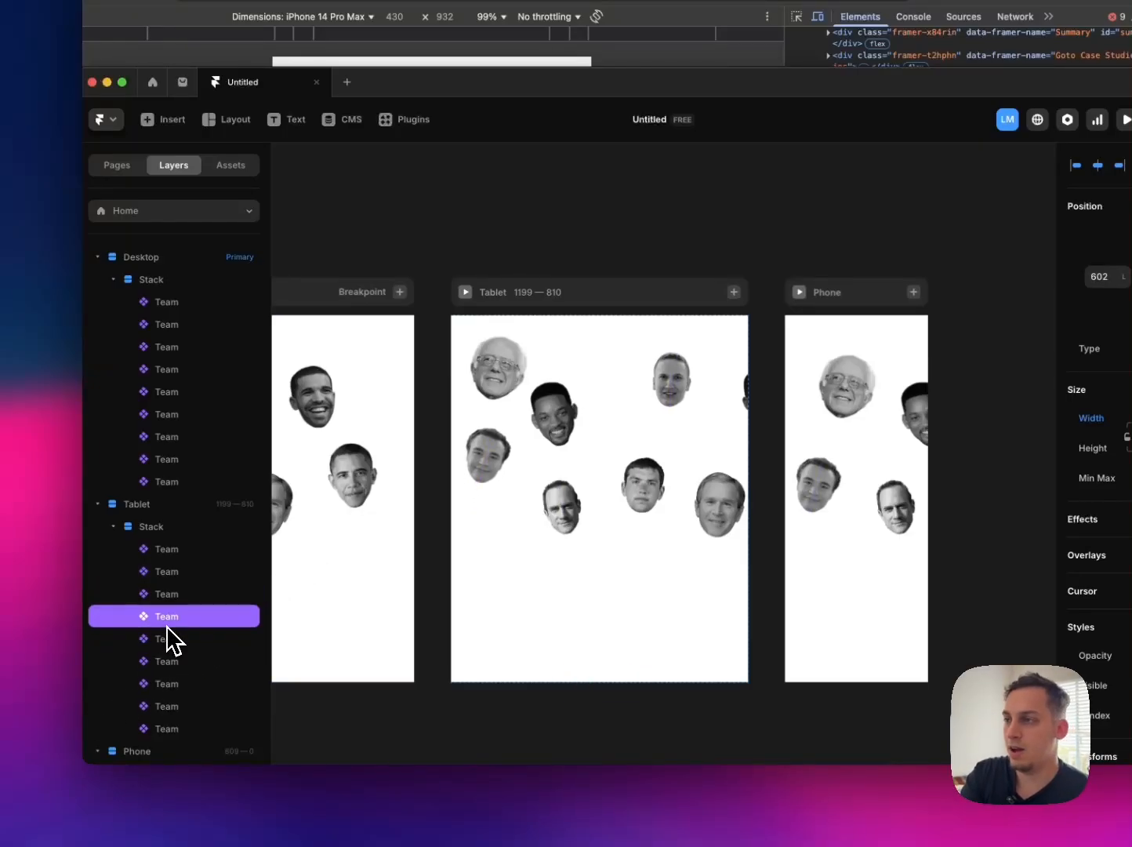
{"action": "key", "text": "shift+Left"}
{"action": "key", "text": "shift+Left"}
{"action": "key", "text": "shift+Left"}
{"action": "key", "text": "shift+Left"}
{"action": "key", "text": "shift+Left"}
{"action": "key", "text": "shift+Left"}
{"action": "key", "text": "shift+Left"}
{"action": "key", "text": "shift+Left"}
{"action": "key", "text": "shift+Left"}
{"action": "key", "text": "shift+Left"}
{"action": "key", "text": "shift+Left"}
{"action": "key", "text": "shift+Left"}
{"action": "key", "text": "shift+Left"}
{"action": "key", "text": "shift+Left"}
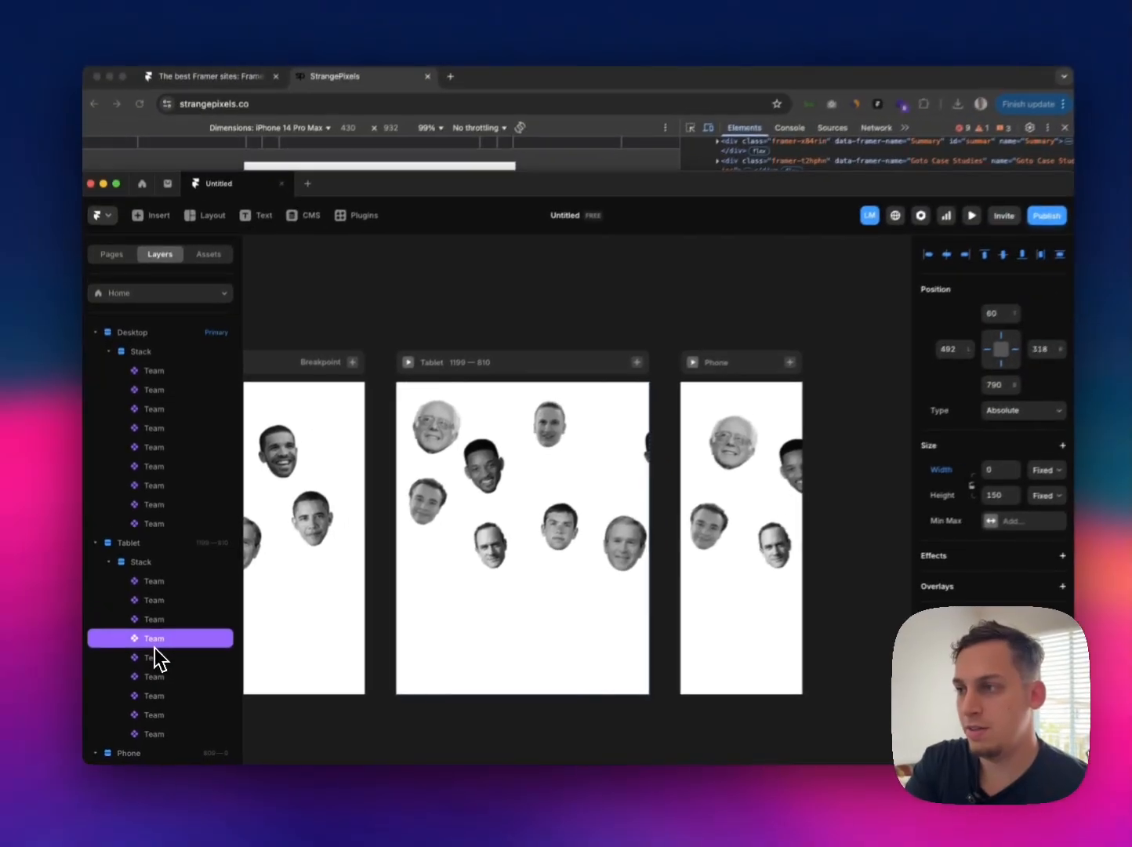
Step: Move the Tablet page's fourth Team portrait to a left offset of 432 and top offset of 90, and the fifth to a left offset of 667
{"action": "key", "text": "shift+Left"}
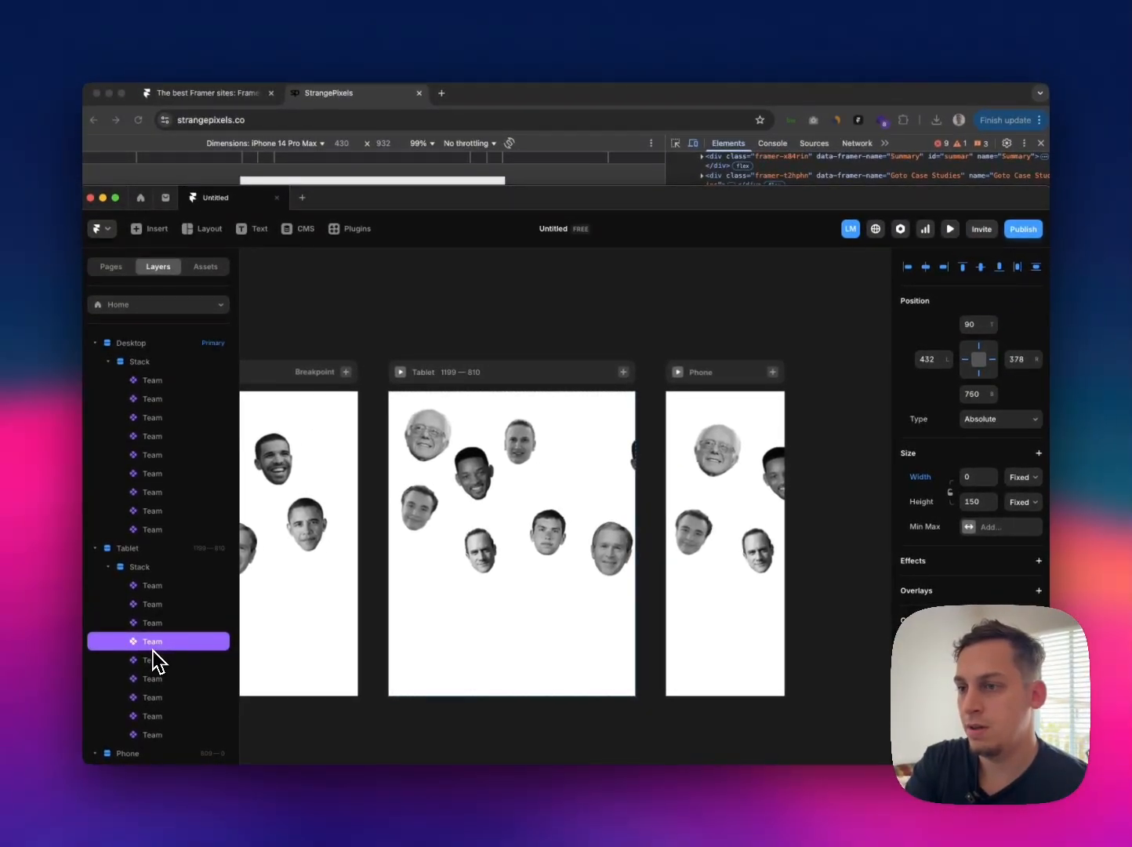
{"action": "left_click", "coordinate": [155, 664]}
{"action": "key", "text": "shift+Left"}
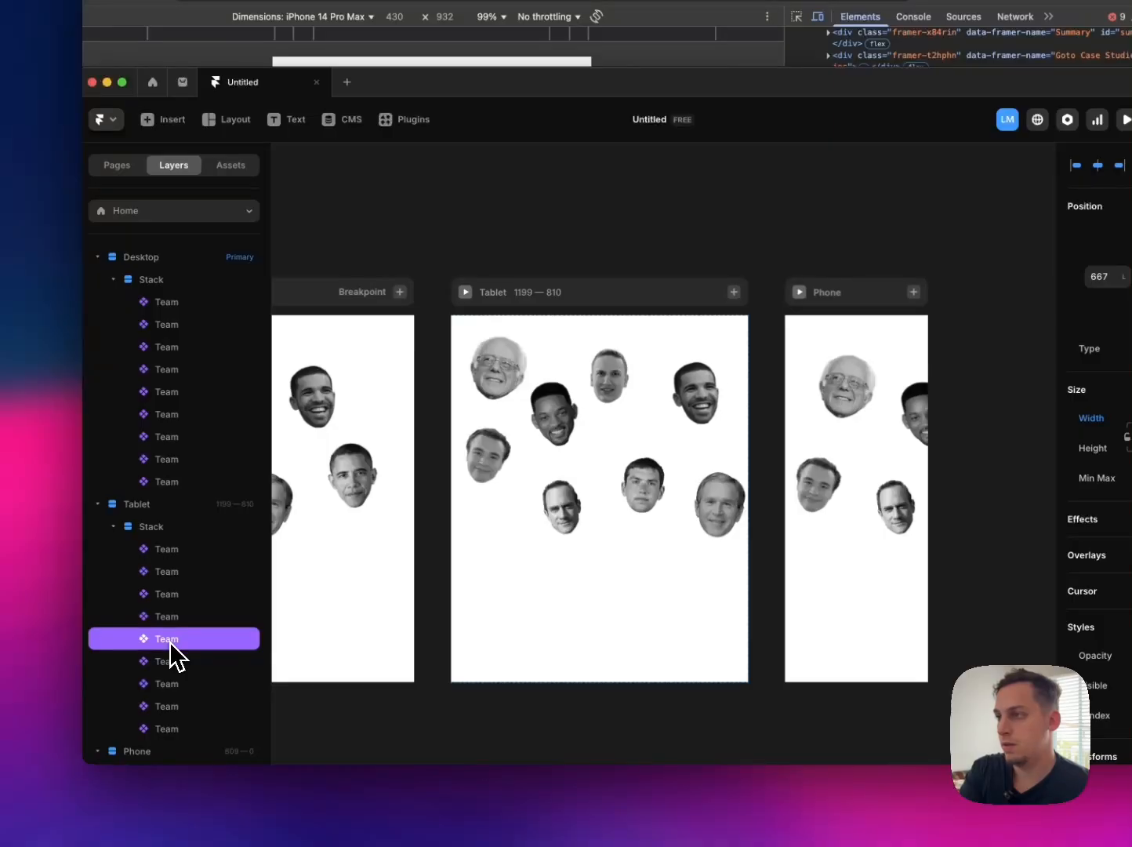
Step: Move the Tablet page's sixth Team portrait to a left offset of 233 and the seventh to a left offset of 441
{"action": "left_click", "coordinate": [177, 678]}
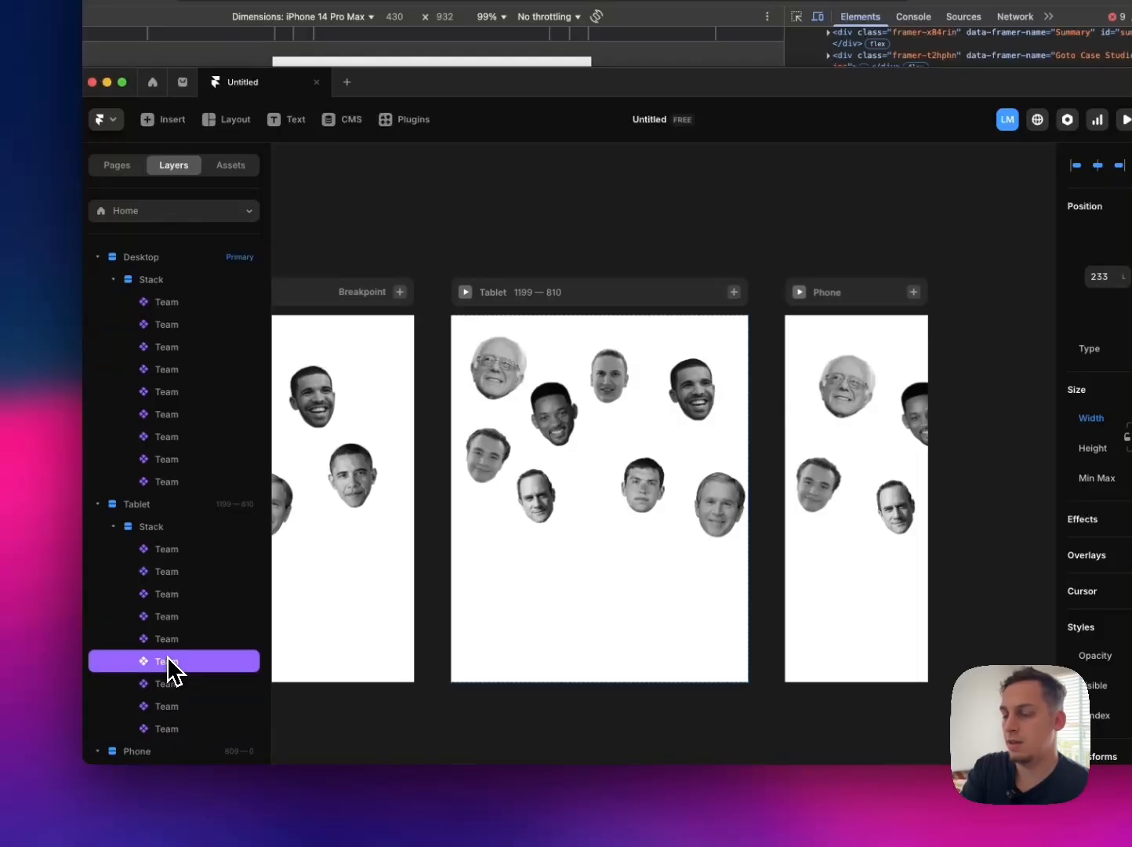
{"action": "left_click", "coordinate": [173, 686]}
{"action": "key", "text": "shift+Left"}
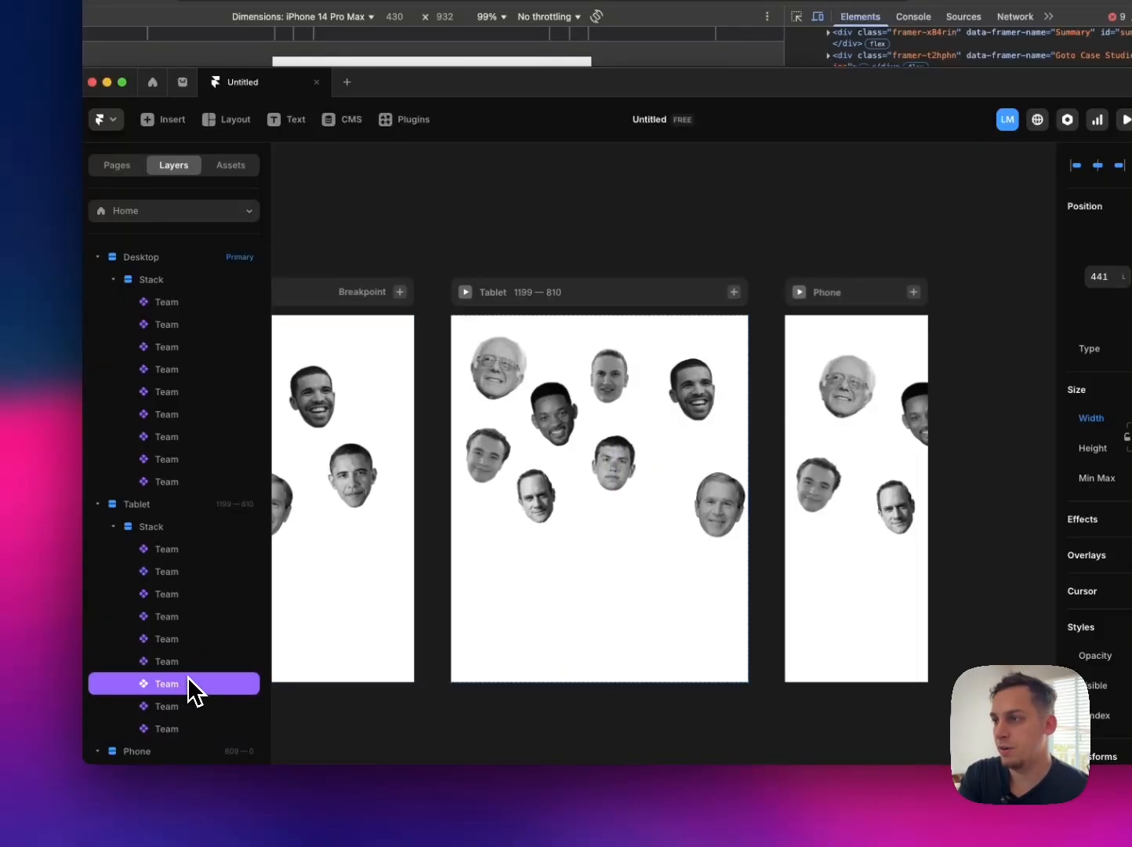
Step: Move the Tablet page's eighth Team portrait to a left offset of 561, and the ninth to left 703 and top 306
{"action": "left_click", "coordinate": [181, 706]}
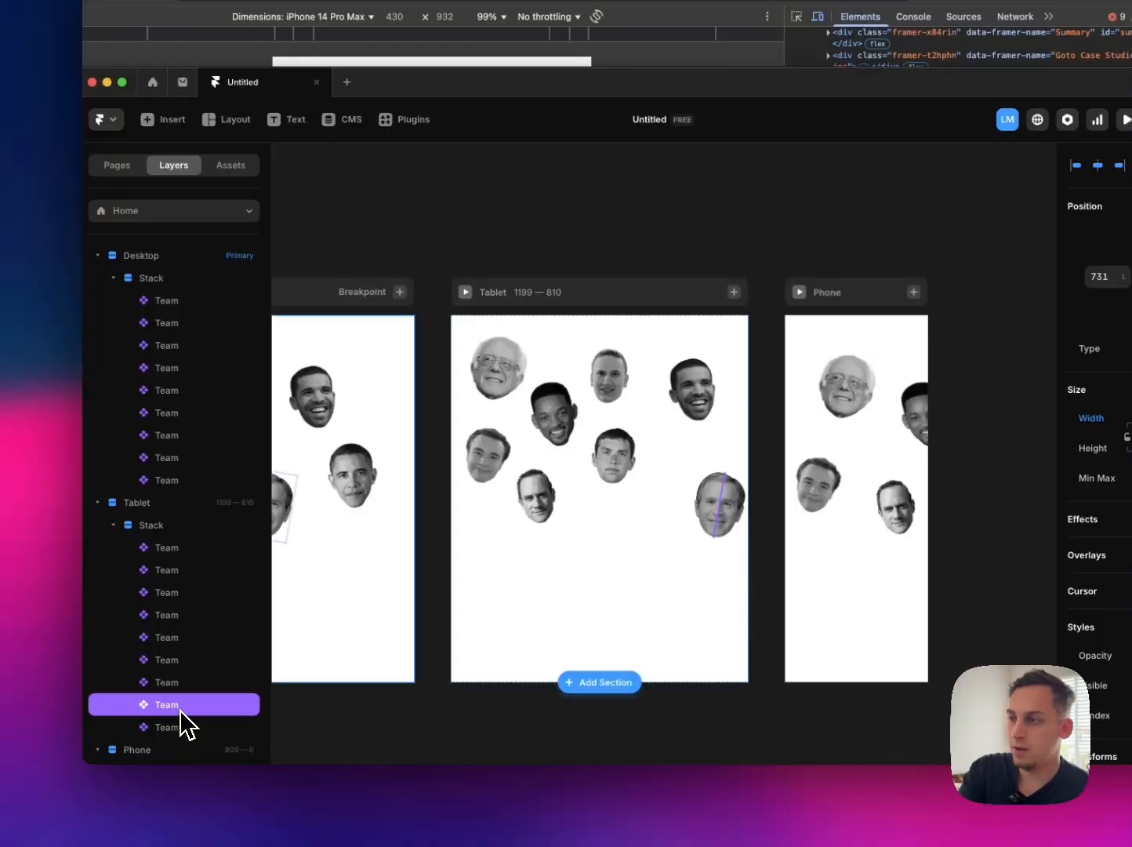
{"action": "key", "text": "shift+Left"}
{"action": "key", "text": "shift+Left"}
{"action": "key", "text": "shift+Left"}
{"action": "key", "text": "shift+Left"}
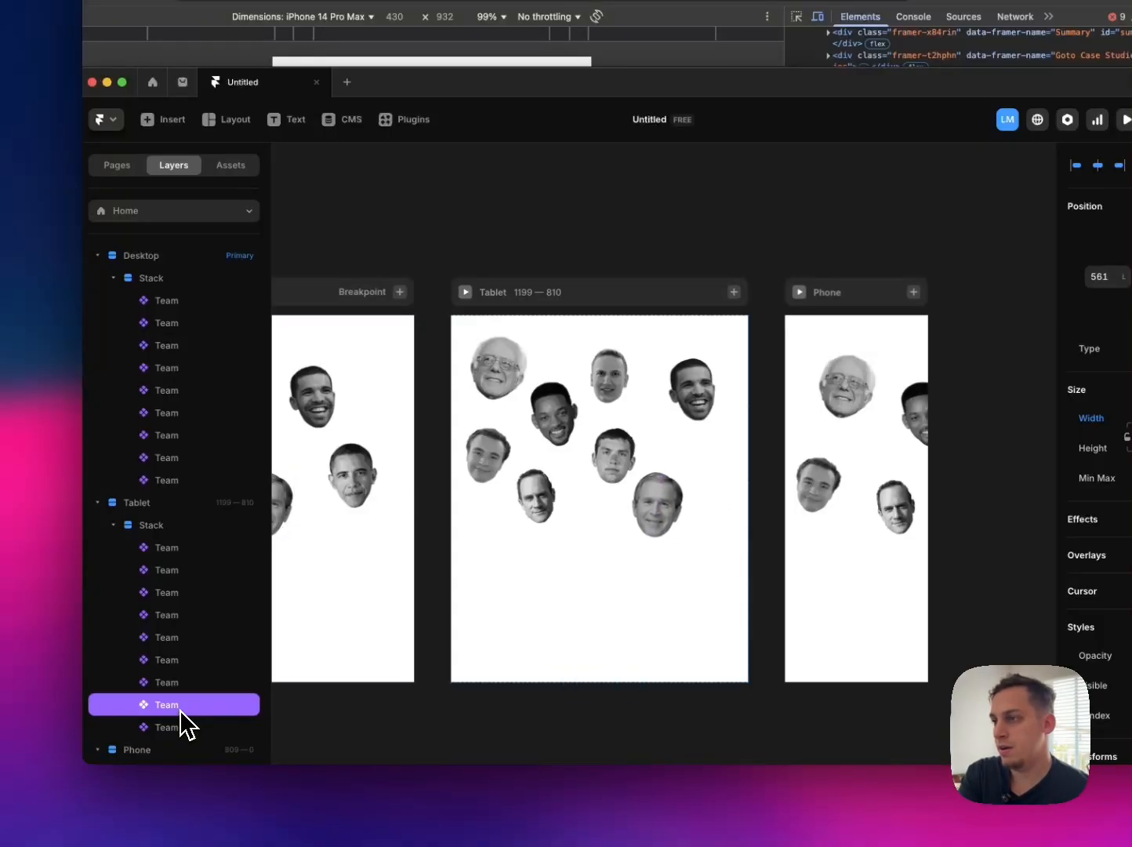
{"action": "left_click", "coordinate": [176, 729]}
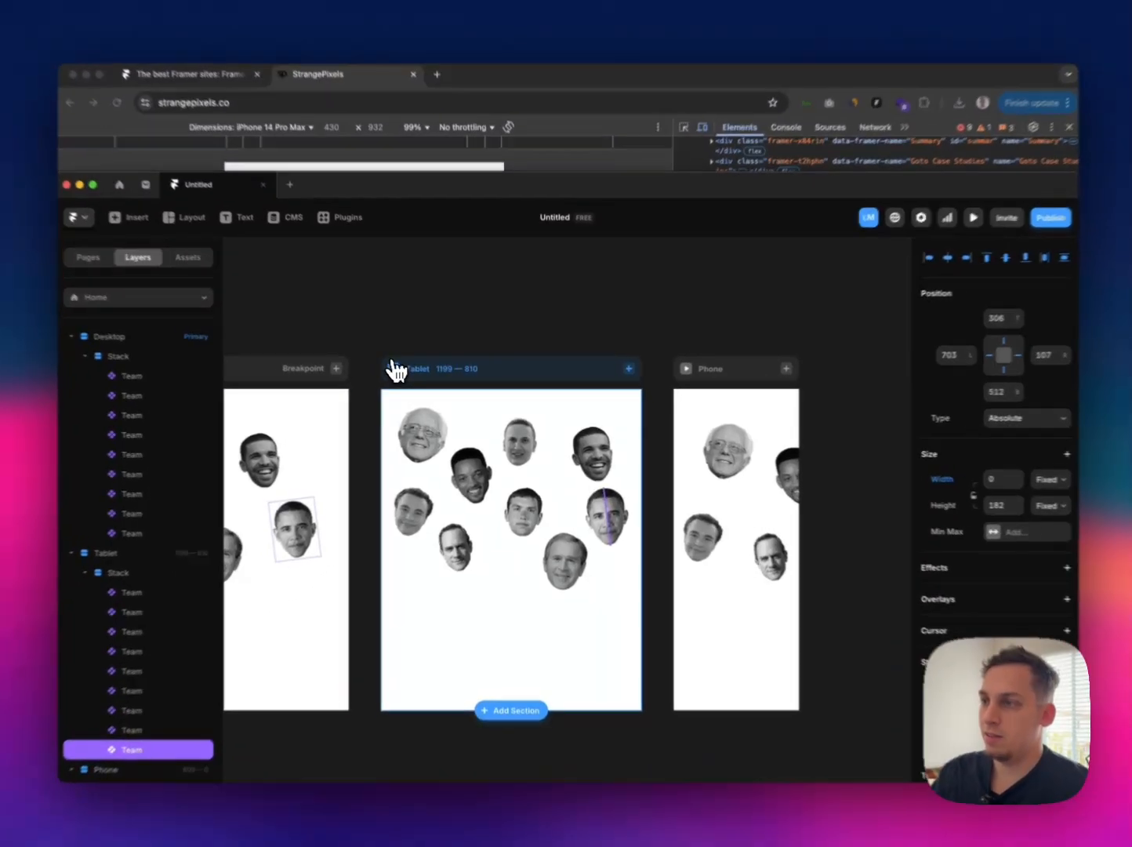
Step: Preview the Tablet page and check the portrait arrangement and the hover labels
{"action": "left_click", "coordinate": [396, 371]}
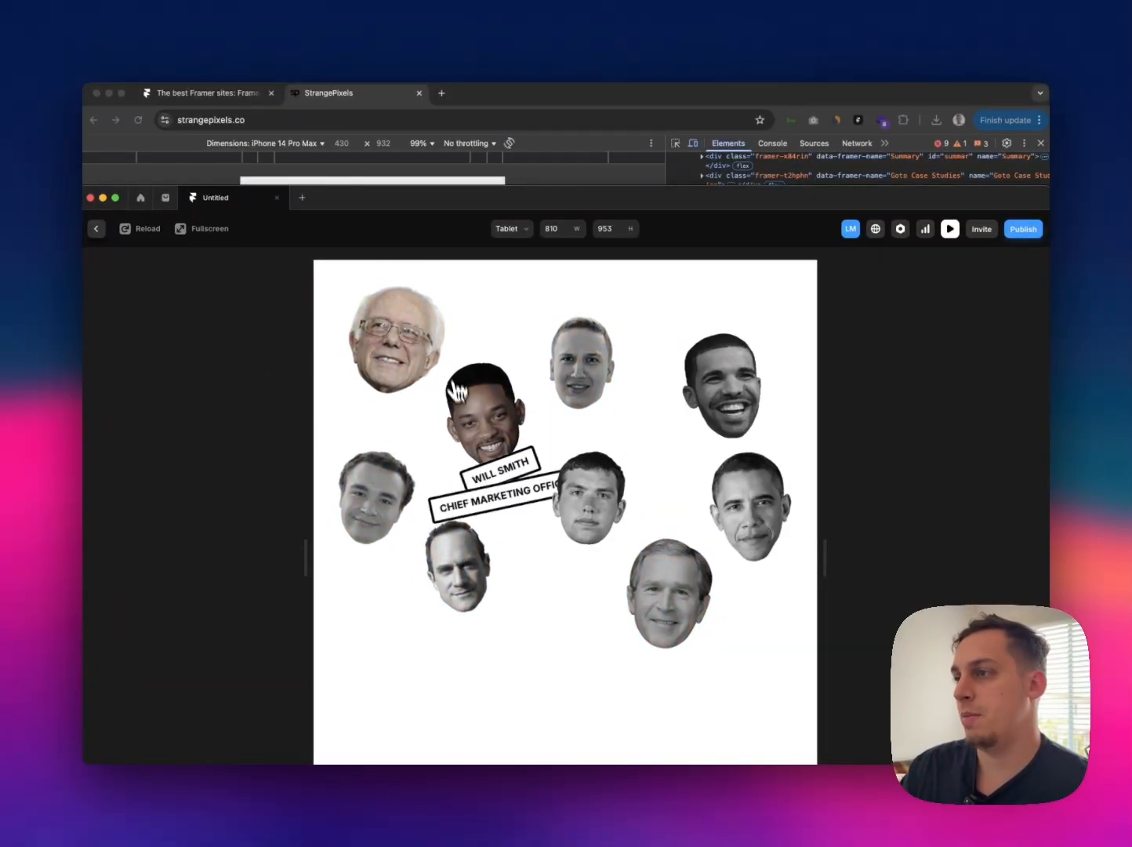
{"action": "left_click", "coordinate": [104, 227]}
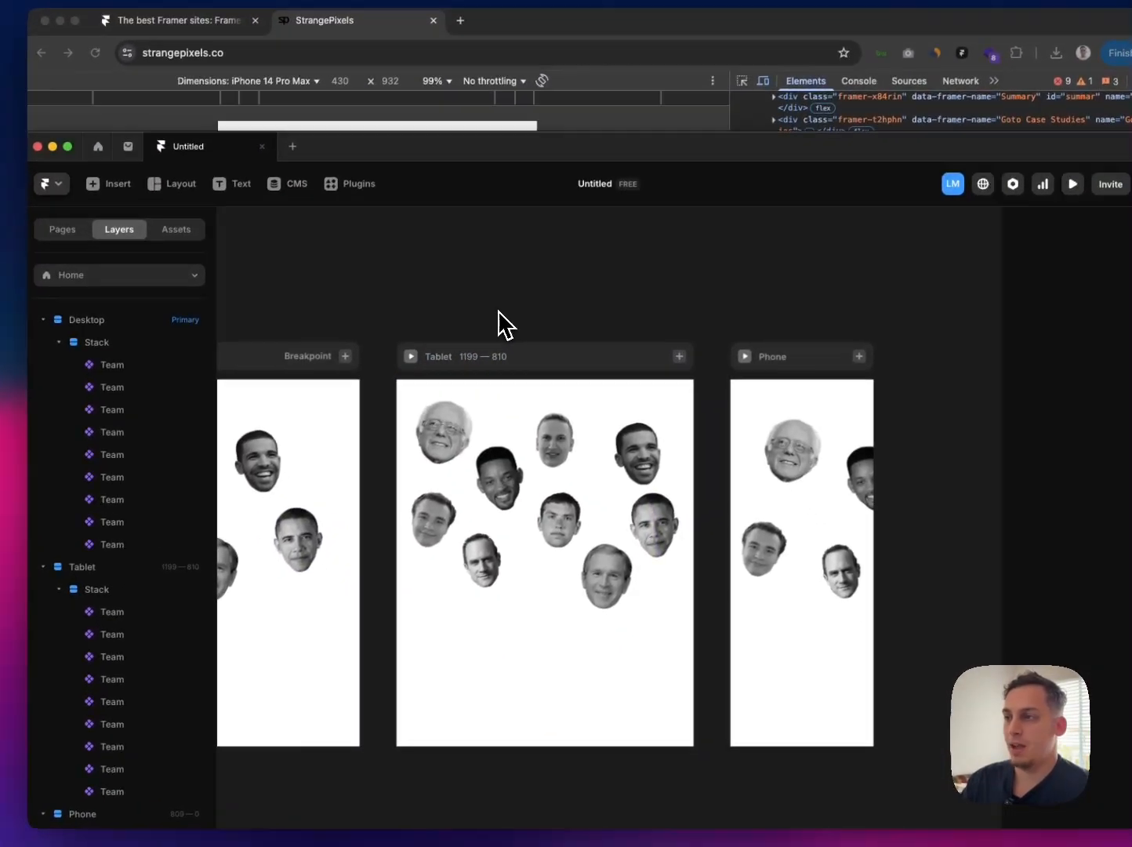
{"action": "scroll", "coordinate": [499, 311], "scroll_direction": "left", "scroll_amount": 2}
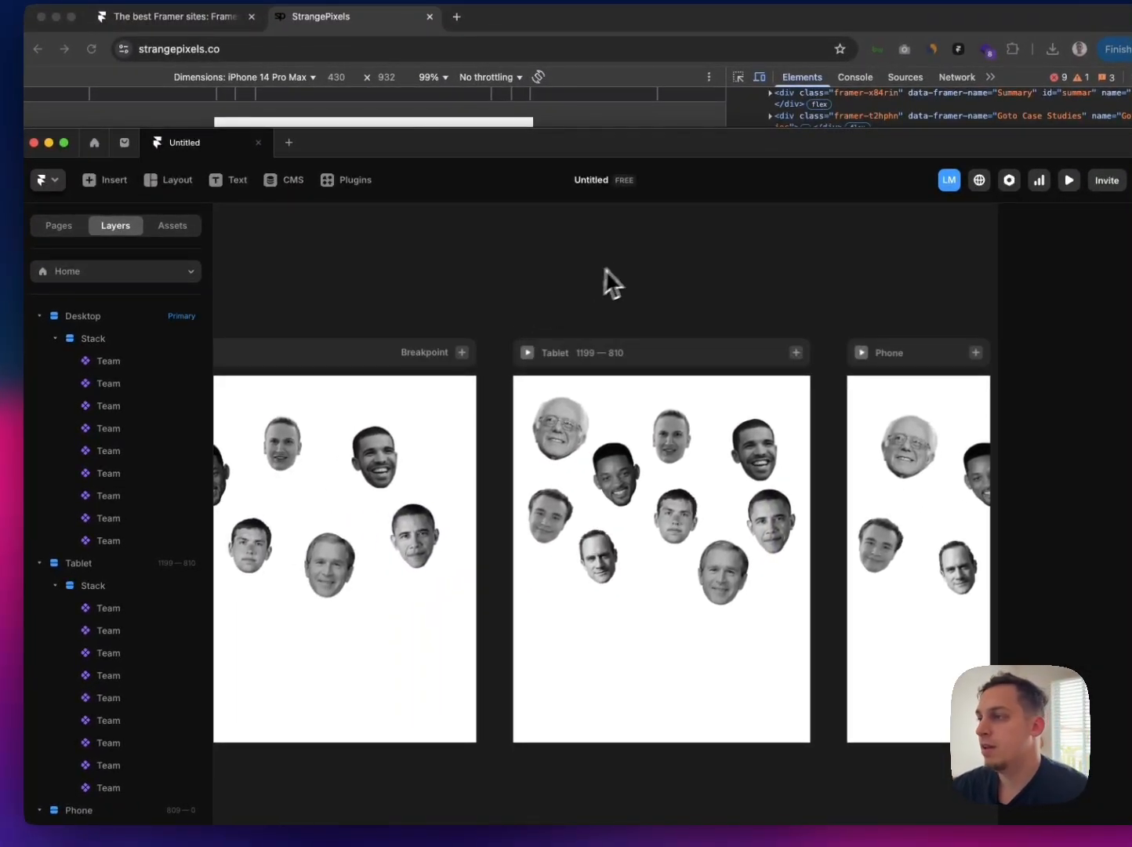
{"action": "scroll", "coordinate": [619, 280], "scroll_direction": "right", "scroll_amount": 3}
Step: Add a Drag effect to the Phone page's Stack and disable its Snap Back option
{"action": "left_click", "coordinate": [715, 415]}
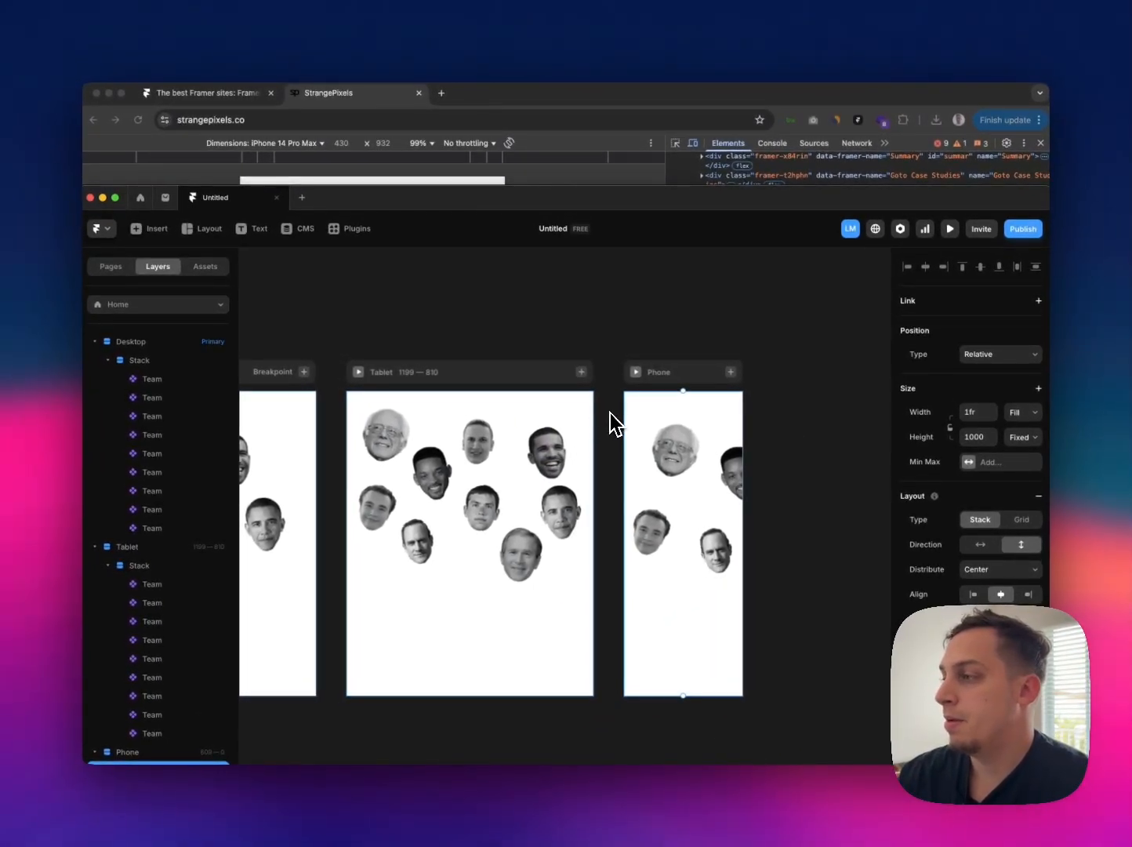
{"action": "scroll", "coordinate": [612, 423], "scroll_direction": "right", "scroll_amount": 2}
{"action": "scroll", "coordinate": [612, 423], "scroll_direction": "down", "scroll_amount": 2}
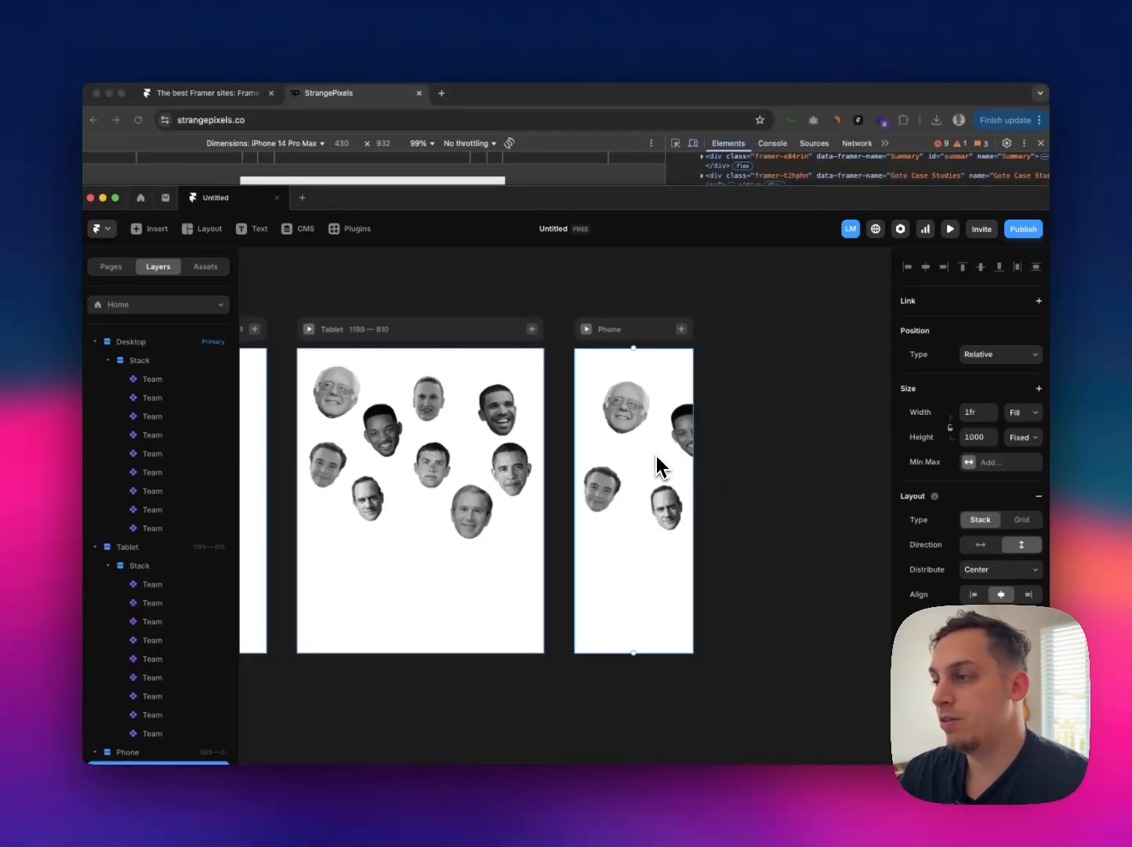
{"action": "scroll", "coordinate": [190, 652], "scroll_direction": "down", "scroll_amount": 3}
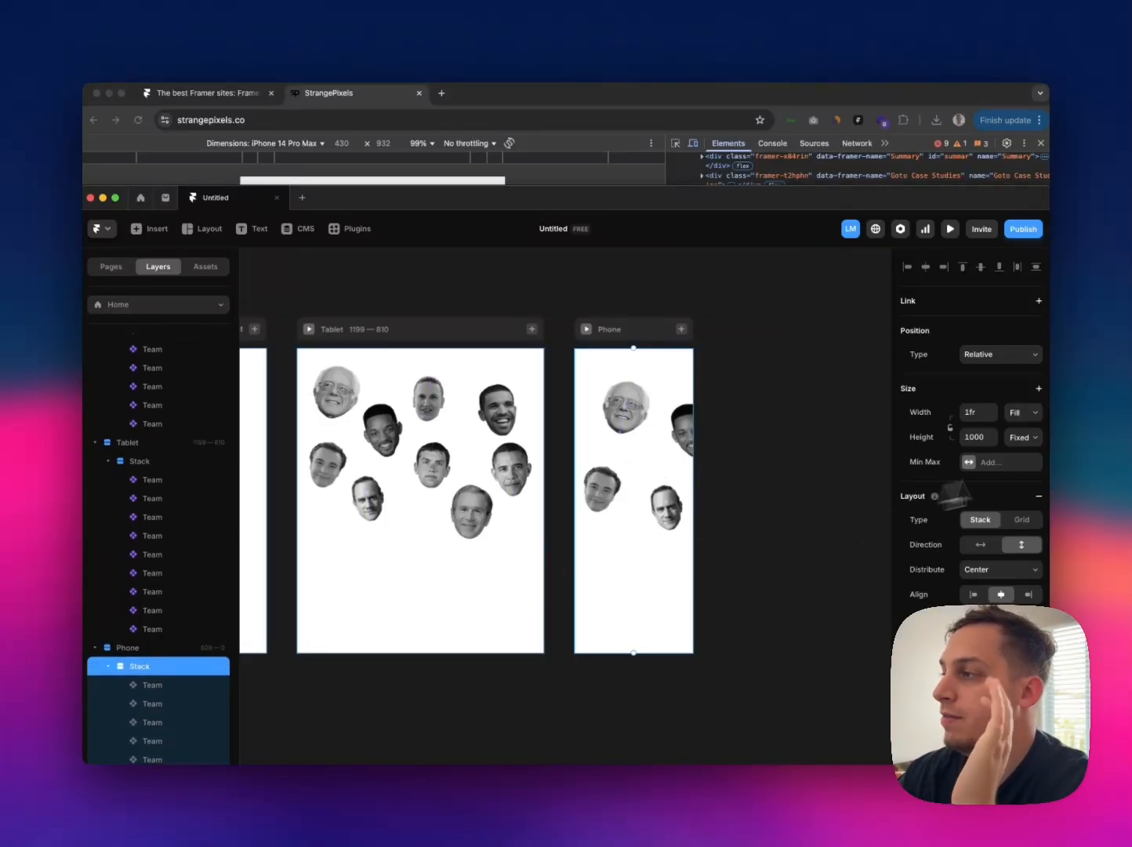
{"action": "scroll", "coordinate": [1034, 439], "scroll_direction": "down", "scroll_amount": 6}
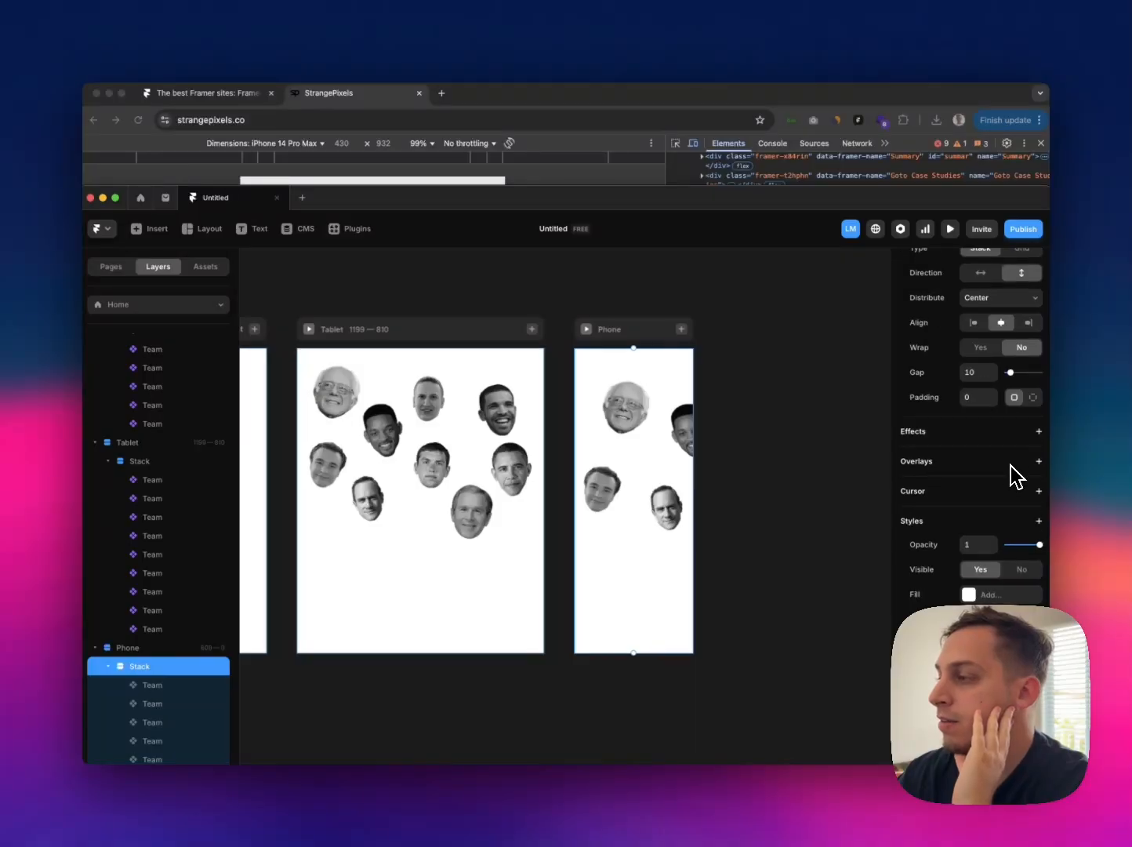
{"action": "left_click", "coordinate": [997, 619]}
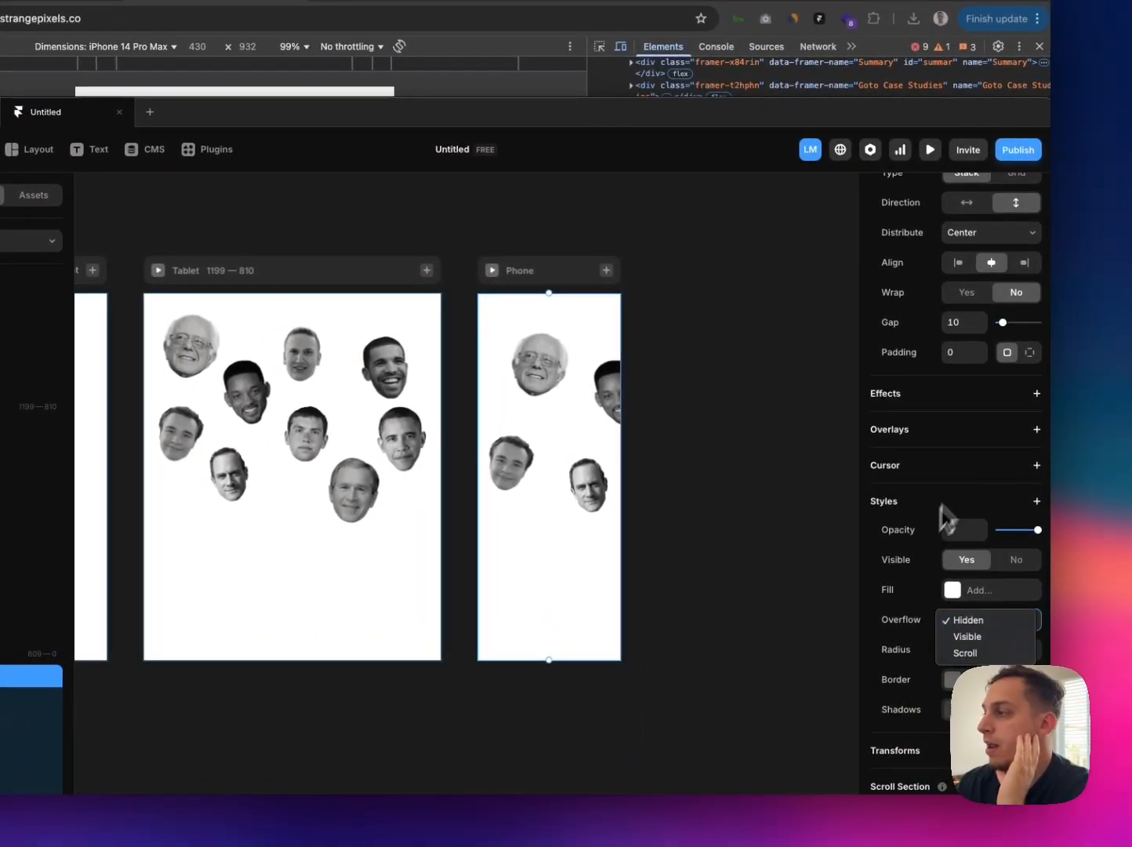
{"action": "left_click", "coordinate": [963, 469]}
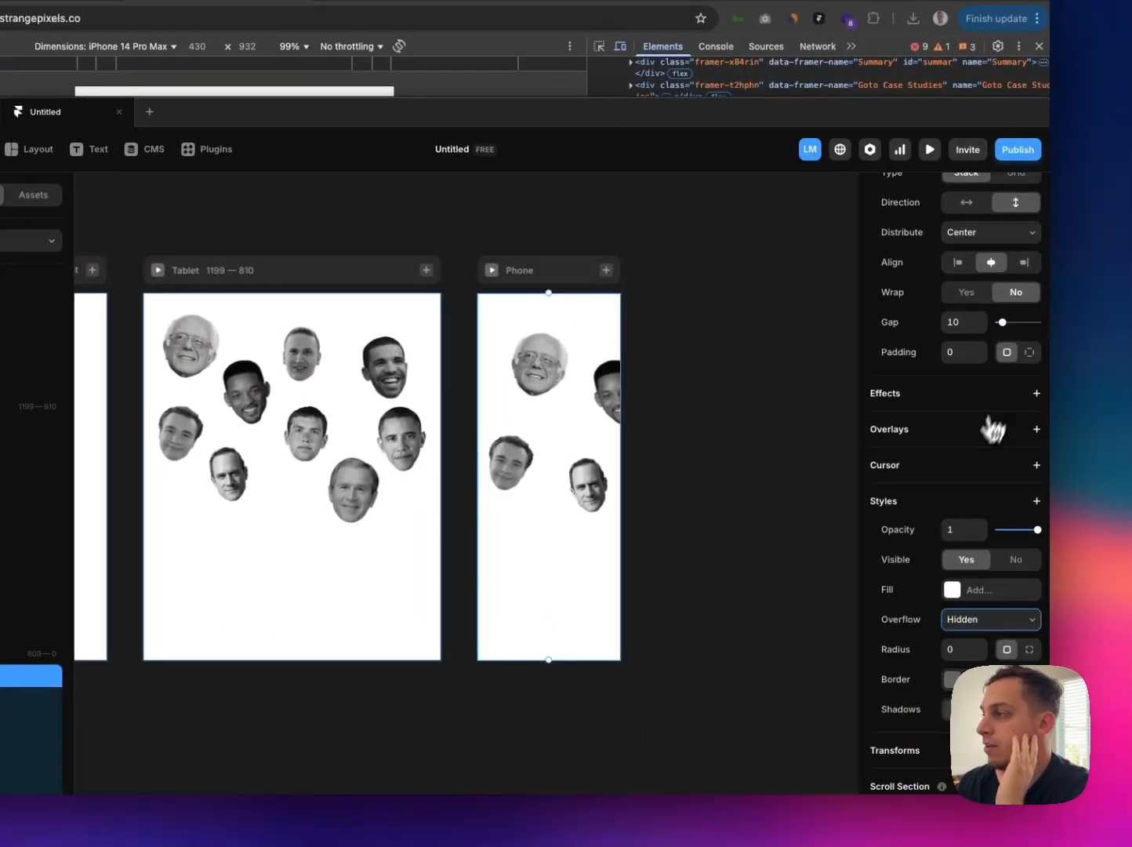
{"action": "left_click", "coordinate": [1036, 394]}
{"action": "left_click", "coordinate": [1007, 499]}
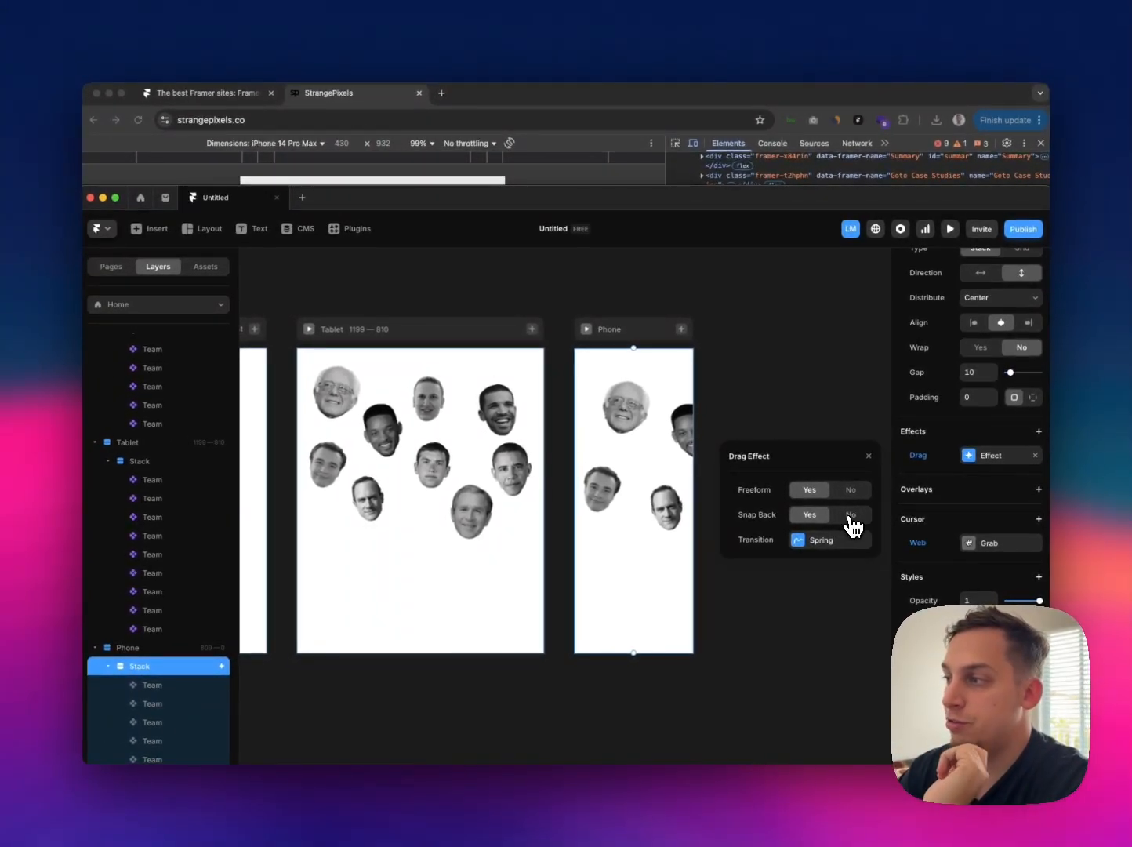
{"action": "left_click", "coordinate": [849, 517]}
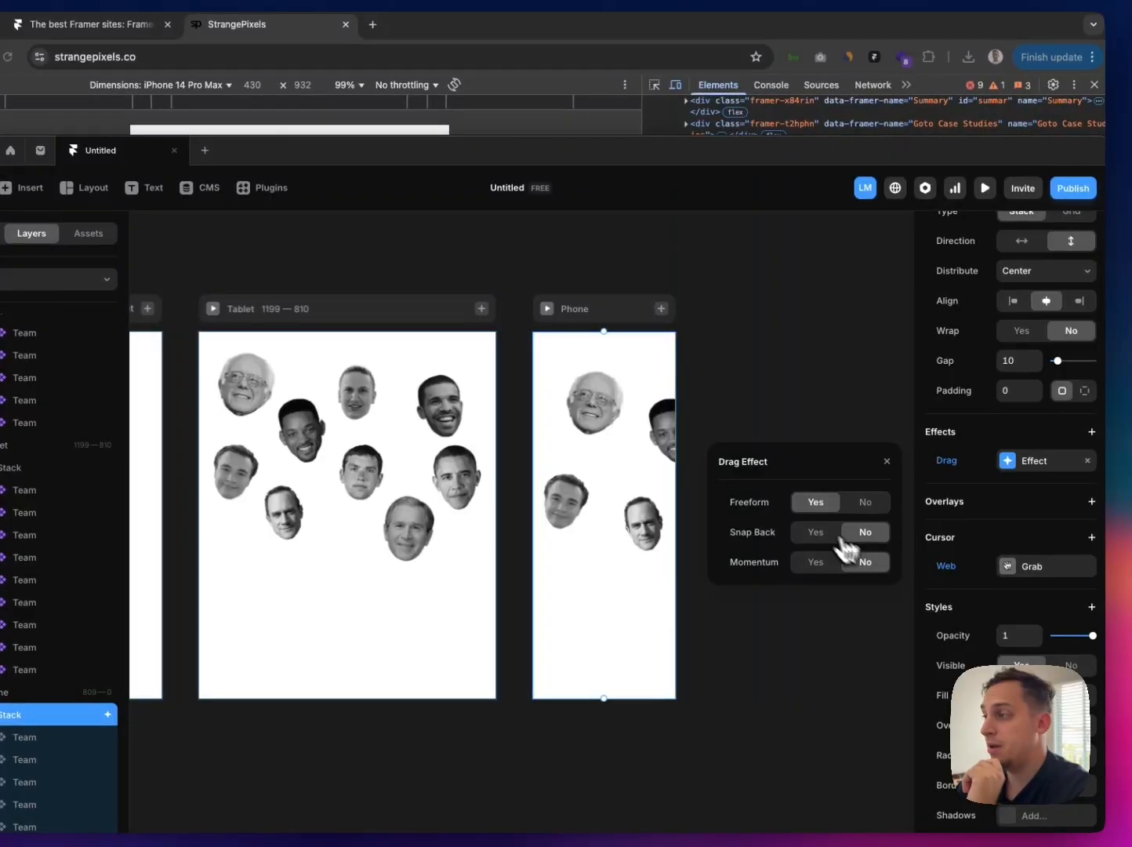
Step: Test dragging the portraits in the Phone preview and set the Phone page's Stack overflow to Visible
{"action": "left_click", "coordinate": [545, 311]}
{"action": "left_click_drag", "start_coordinate": [588, 465], "coordinate": [485, 462]}
{"action": "left_click_drag", "start_coordinate": [568, 513], "coordinate": [516, 513]}
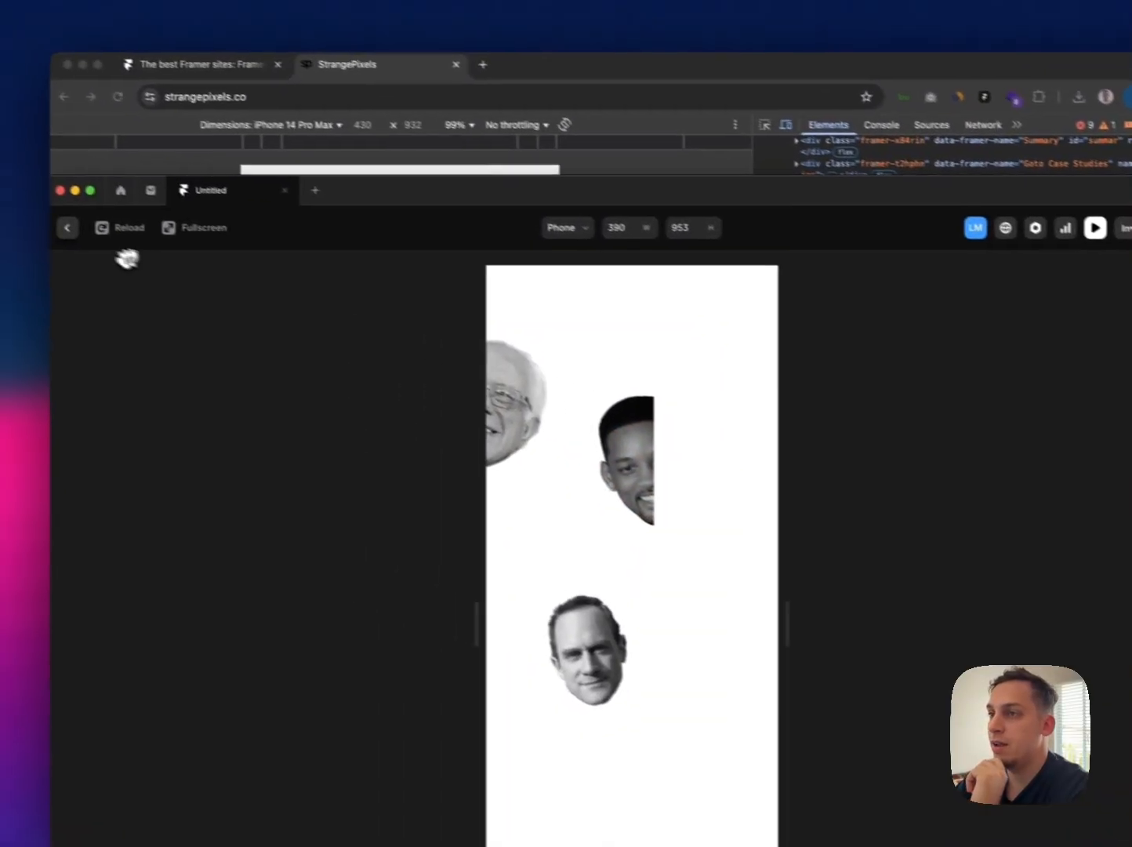
{"action": "left_click", "coordinate": [68, 227]}
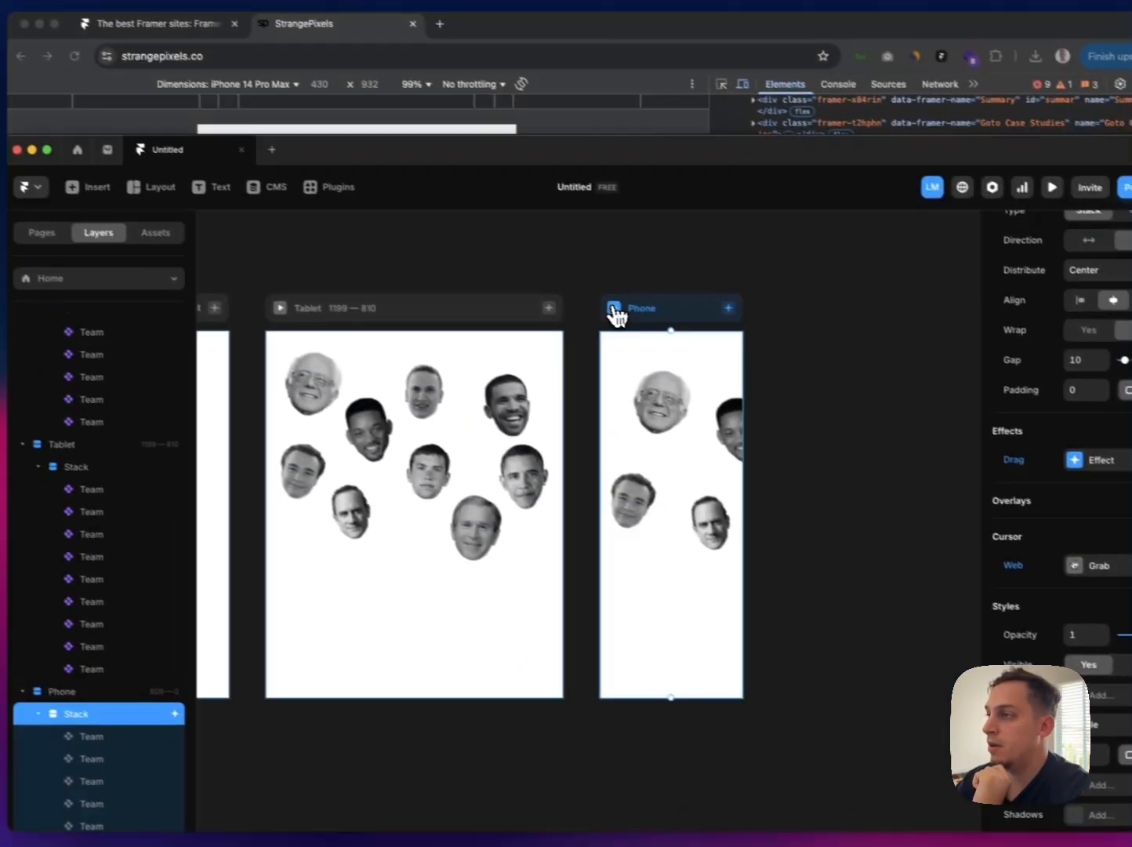
Step: Test dragging the portraits in several directions in the Phone preview and set the Phone Stack's width to Fit Content
{"action": "left_click", "coordinate": [615, 309]}
{"action": "left_click_drag", "start_coordinate": [651, 384], "coordinate": [586, 468]}
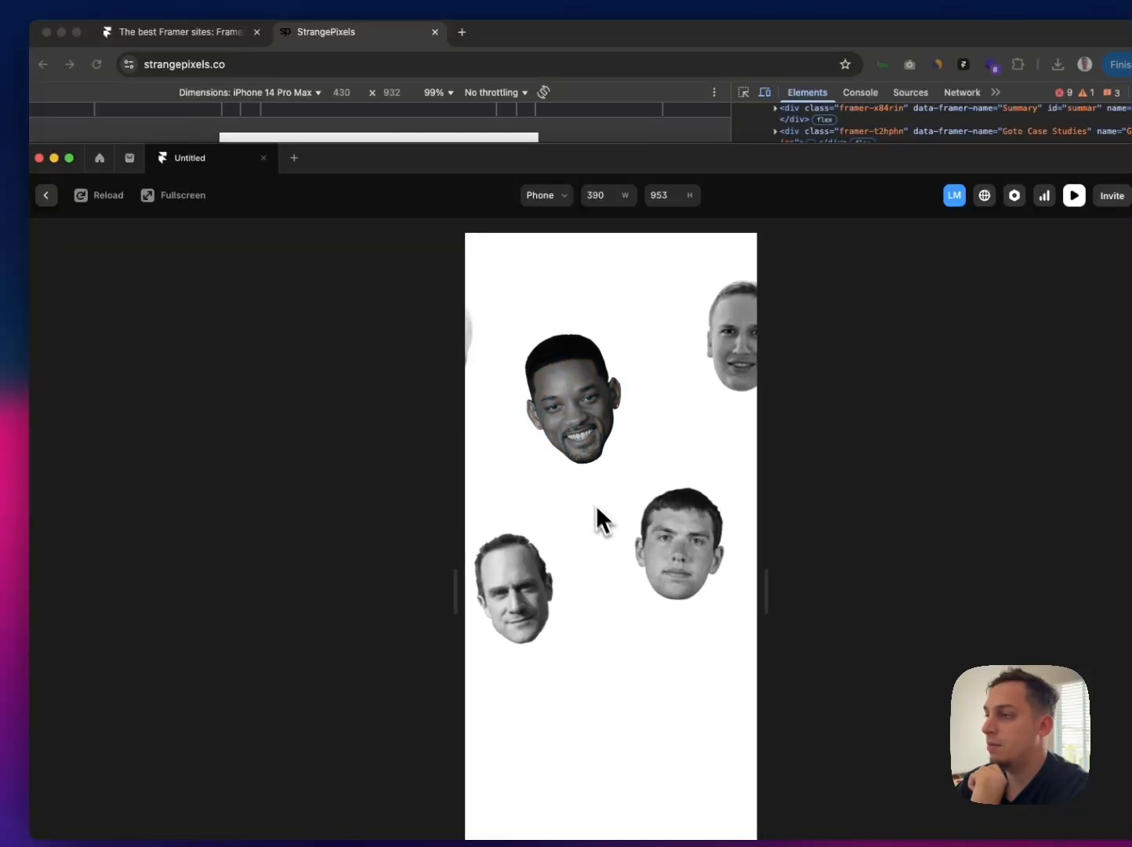
{"action": "mouse_move", "coordinate": [596, 505]}
{"action": "left_mouse_down"}
{"action": "mouse_move", "coordinate": [536, 487]}
{"action": "mouse_move", "coordinate": [421, 507]}
{"action": "mouse_move", "coordinate": [581, 502]}
{"action": "left_mouse_up"}
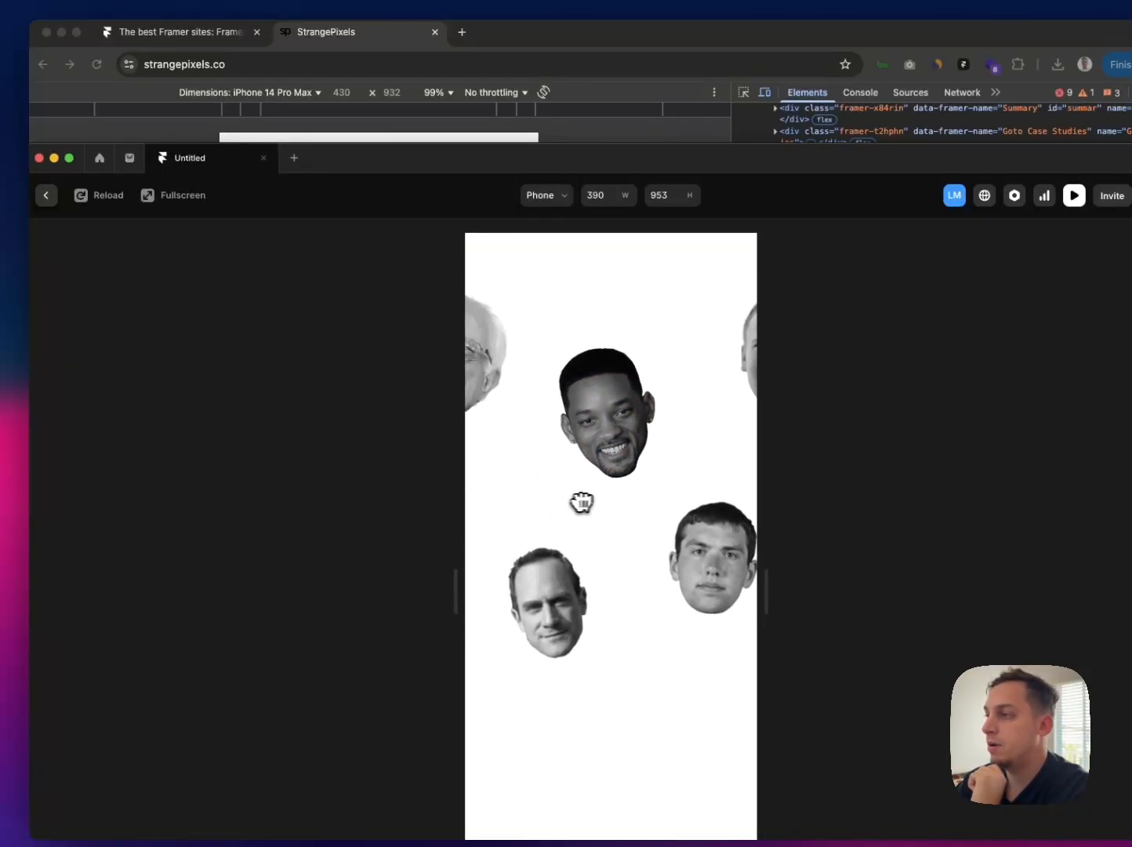
{"action": "left_click_drag", "start_coordinate": [512, 469], "coordinate": [682, 479]}
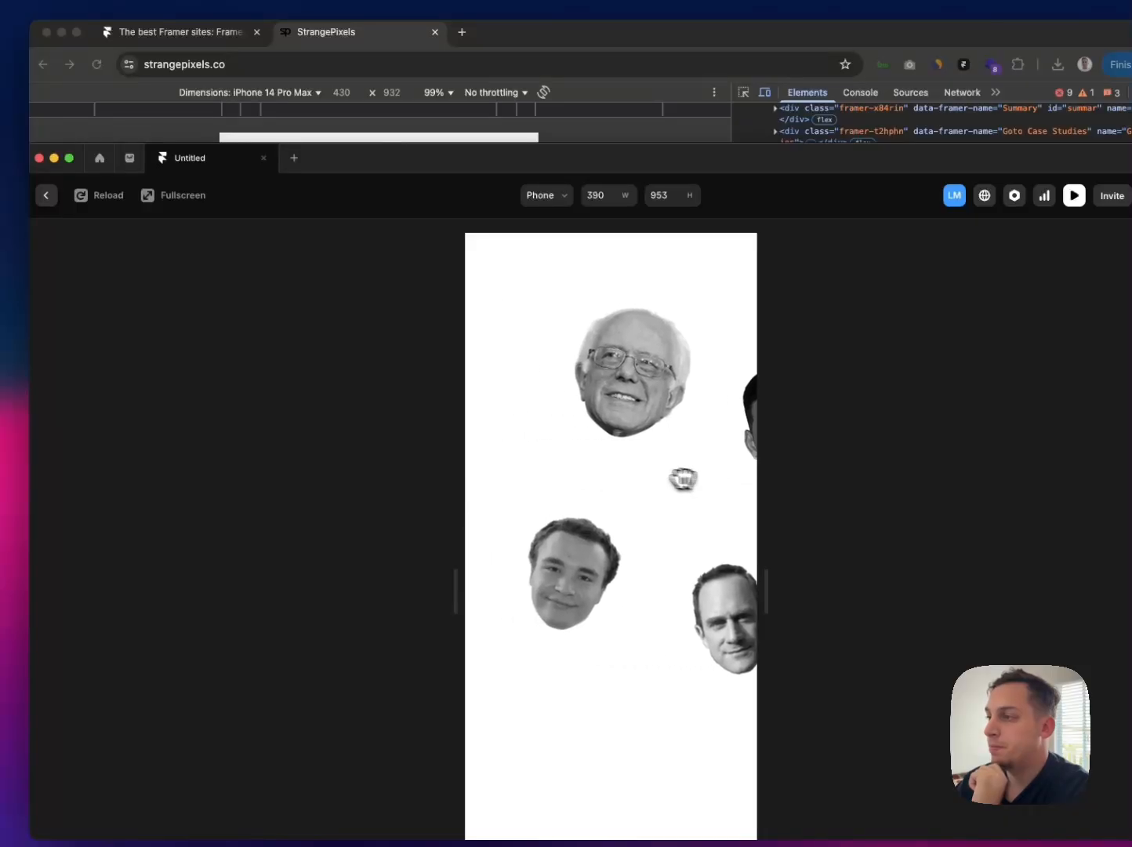
{"action": "left_click_drag", "start_coordinate": [579, 467], "coordinate": [525, 462]}
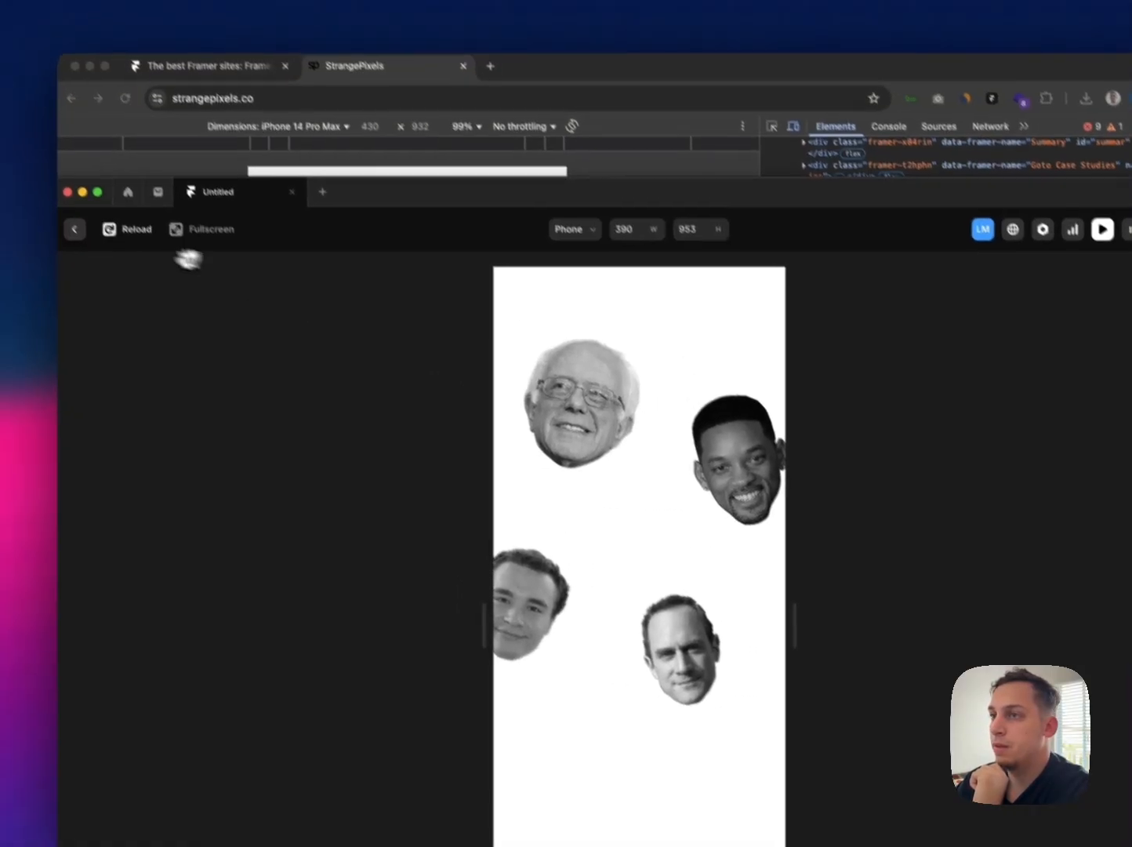
{"action": "left_click", "coordinate": [100, 258]}
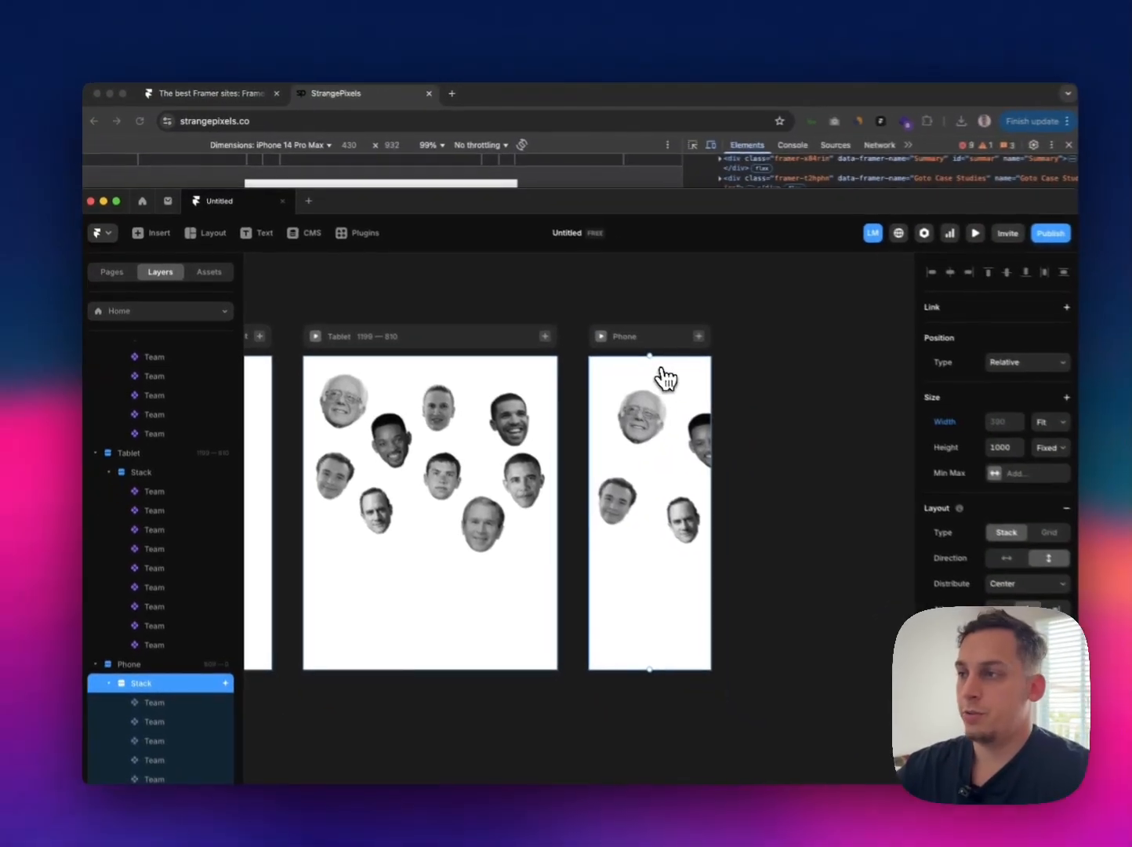
Step: Preview the Phone page with the content-fitting Stack width, checking a hover label and dragging through the portraits
{"action": "left_click", "coordinate": [589, 330]}
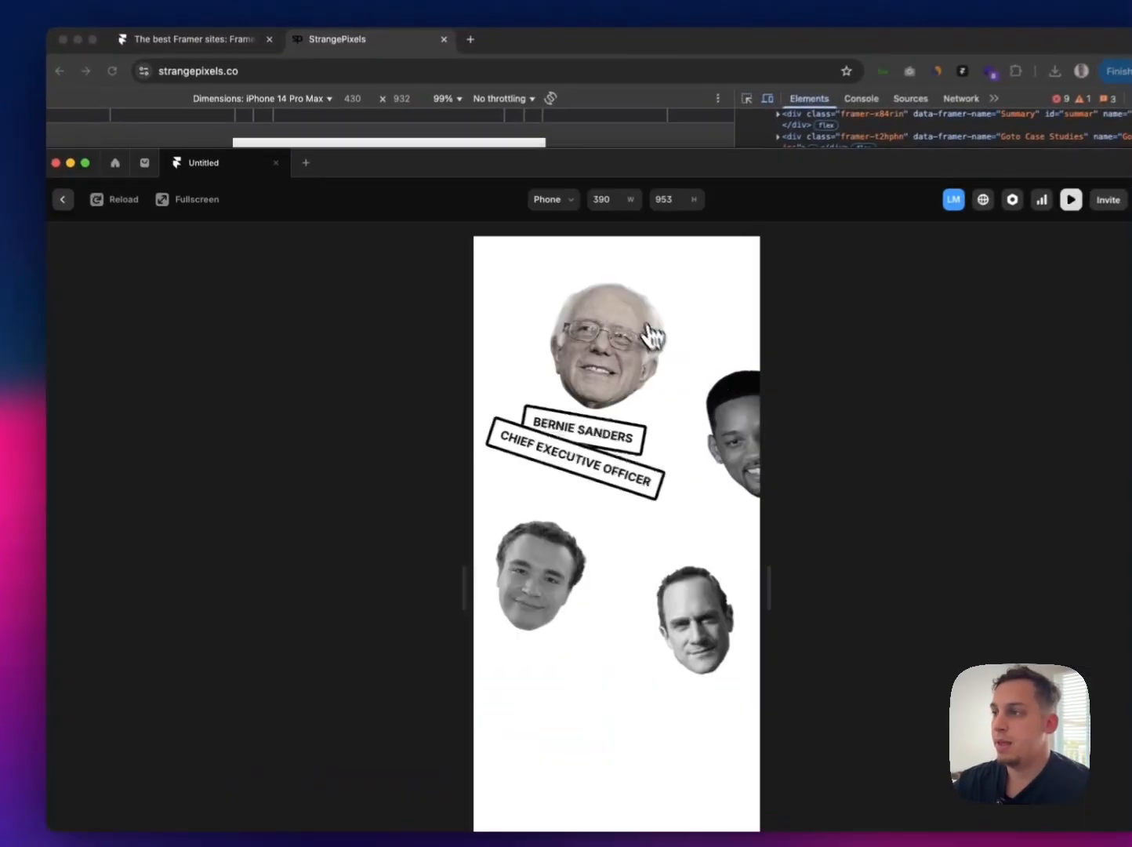
{"action": "left_click_drag", "start_coordinate": [656, 469], "coordinate": [488, 473]}
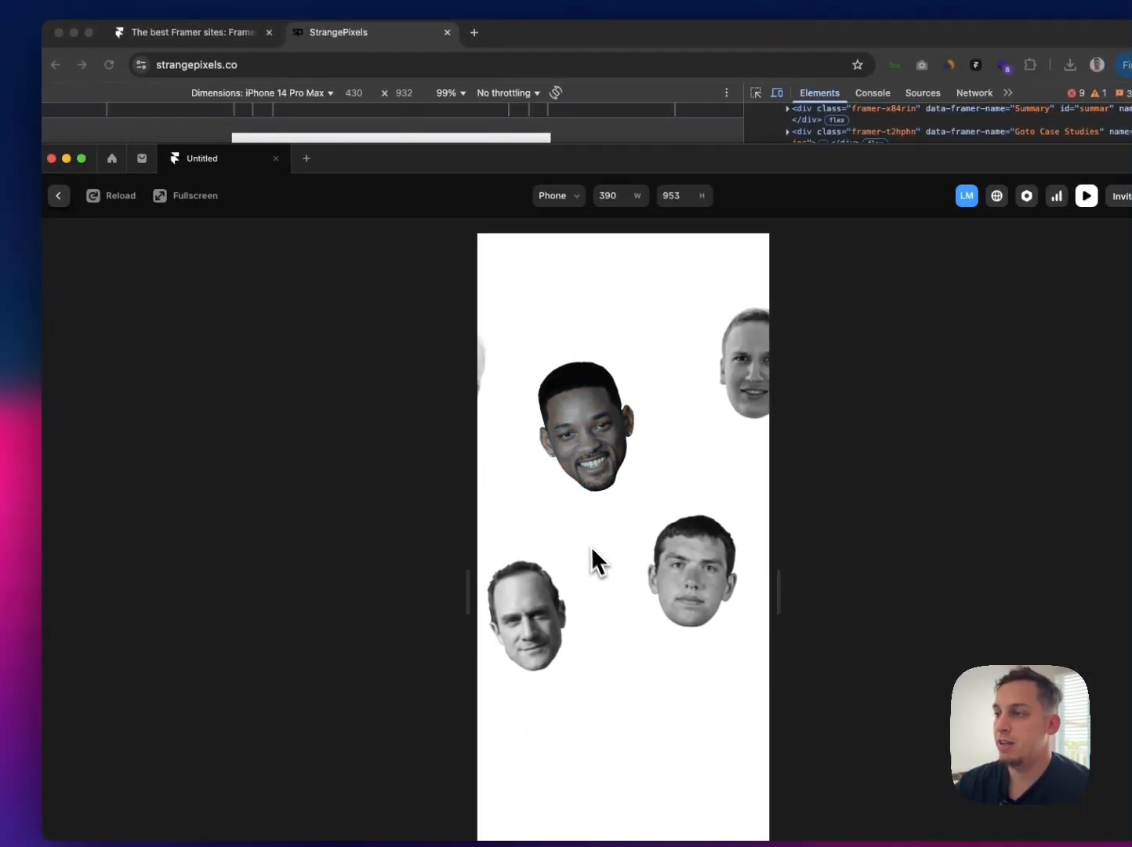
{"action": "left_click_drag", "start_coordinate": [588, 546], "coordinate": [535, 535]}
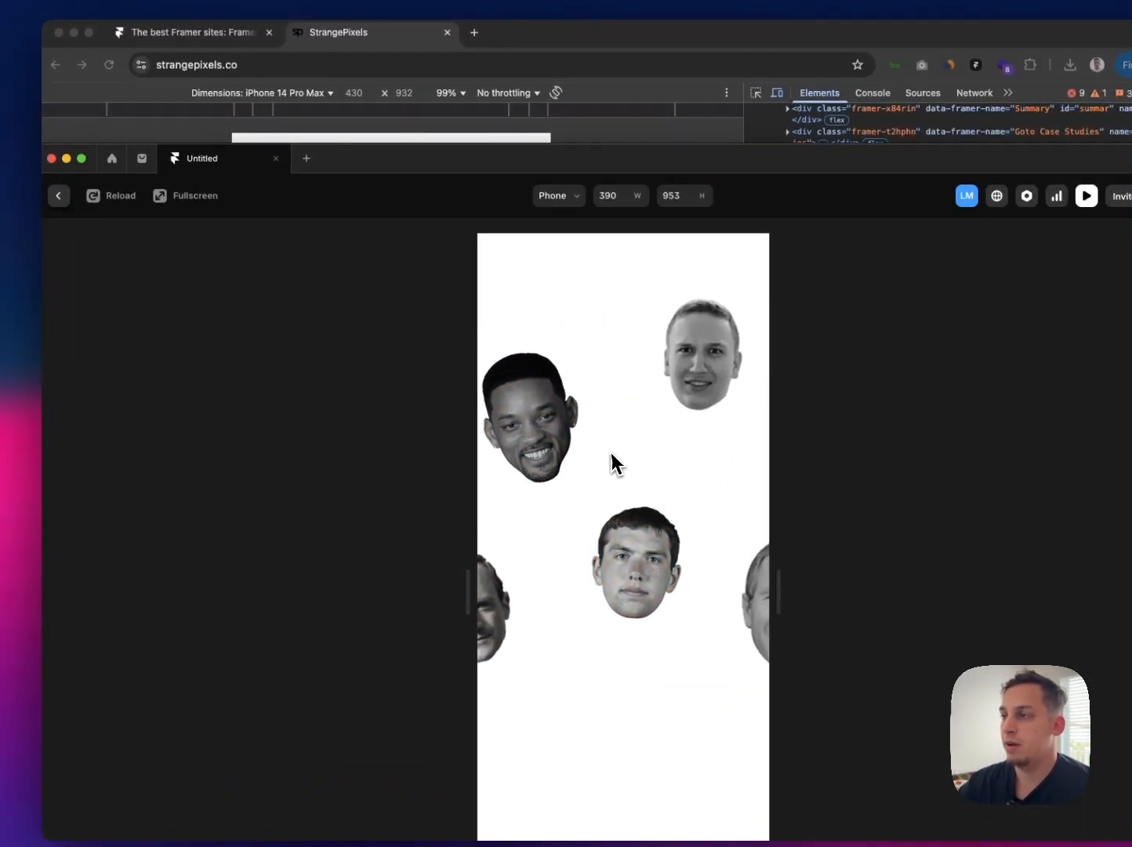
{"action": "left_click", "coordinate": [59, 196]}
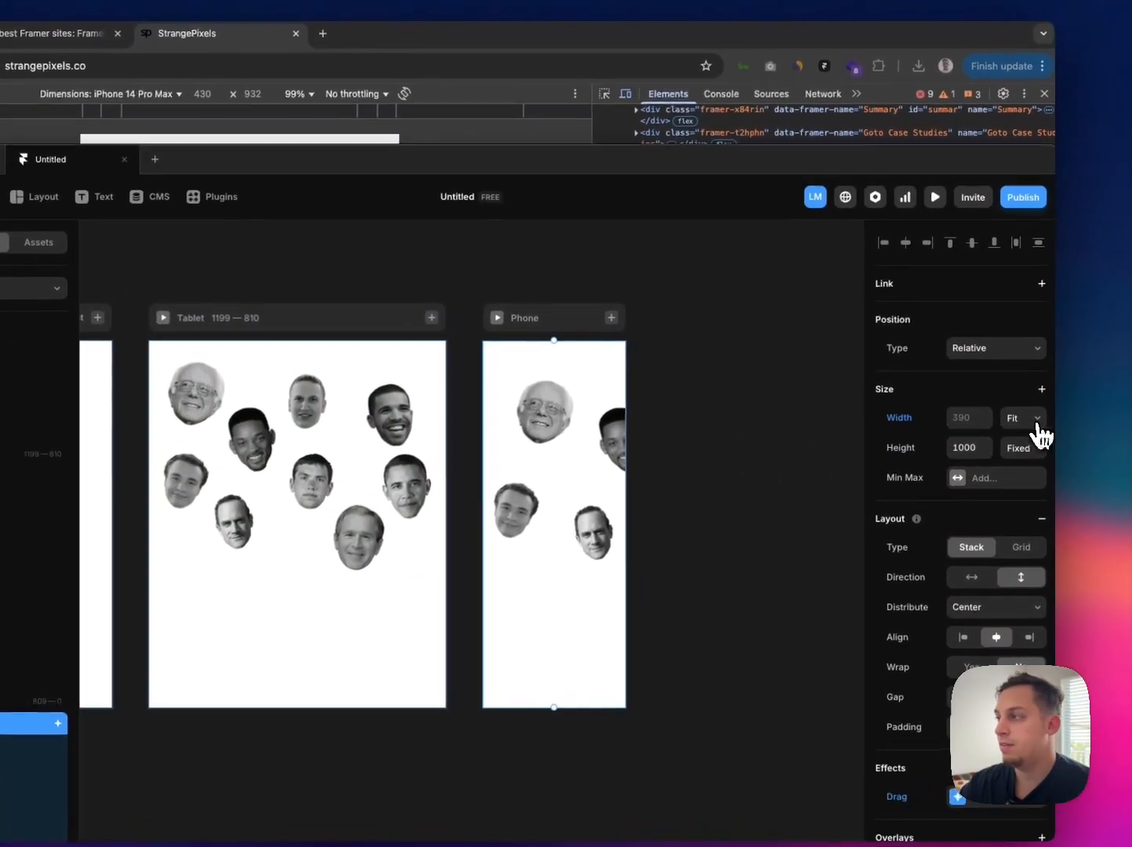
Step: Switch the Phone page's Stack to a Fixed width of 800 and increase it to 910
{"action": "left_click", "coordinate": [1067, 403]}
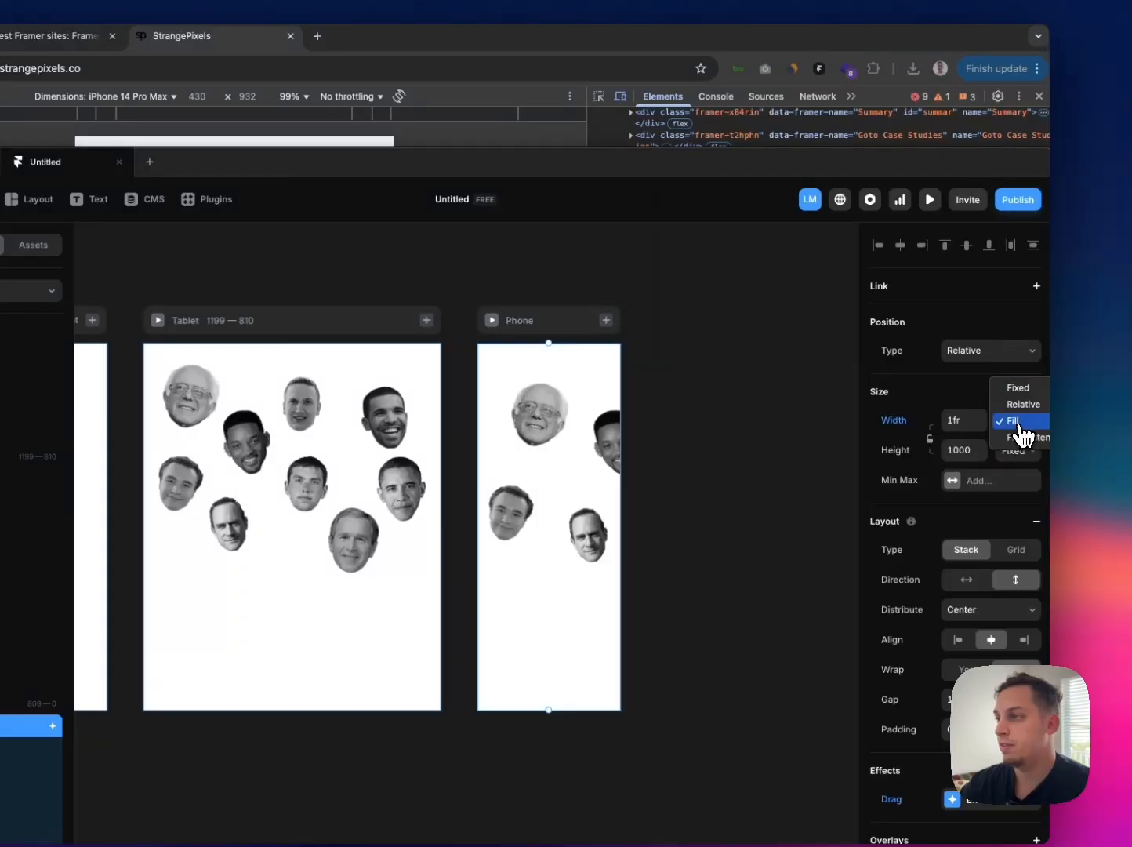
{"action": "left_click", "coordinate": [1020, 389]}
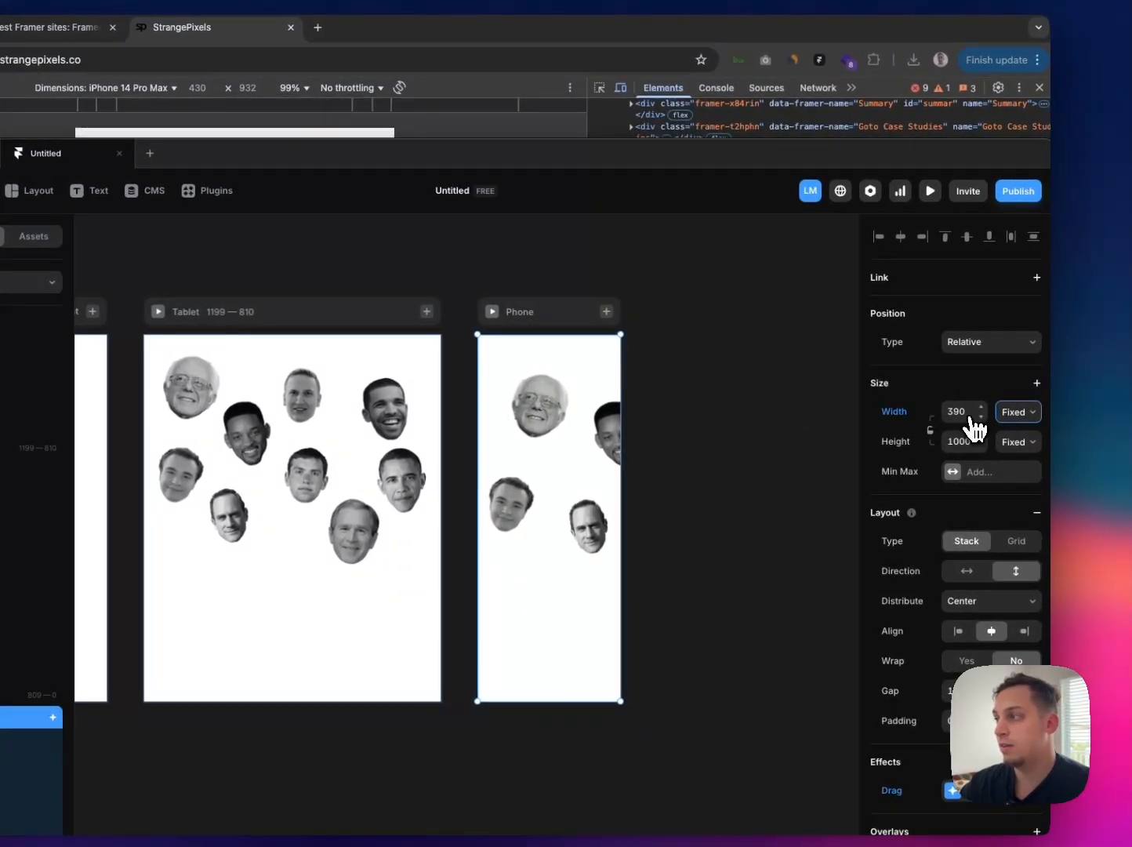
{"action": "left_click", "coordinate": [1005, 417]}
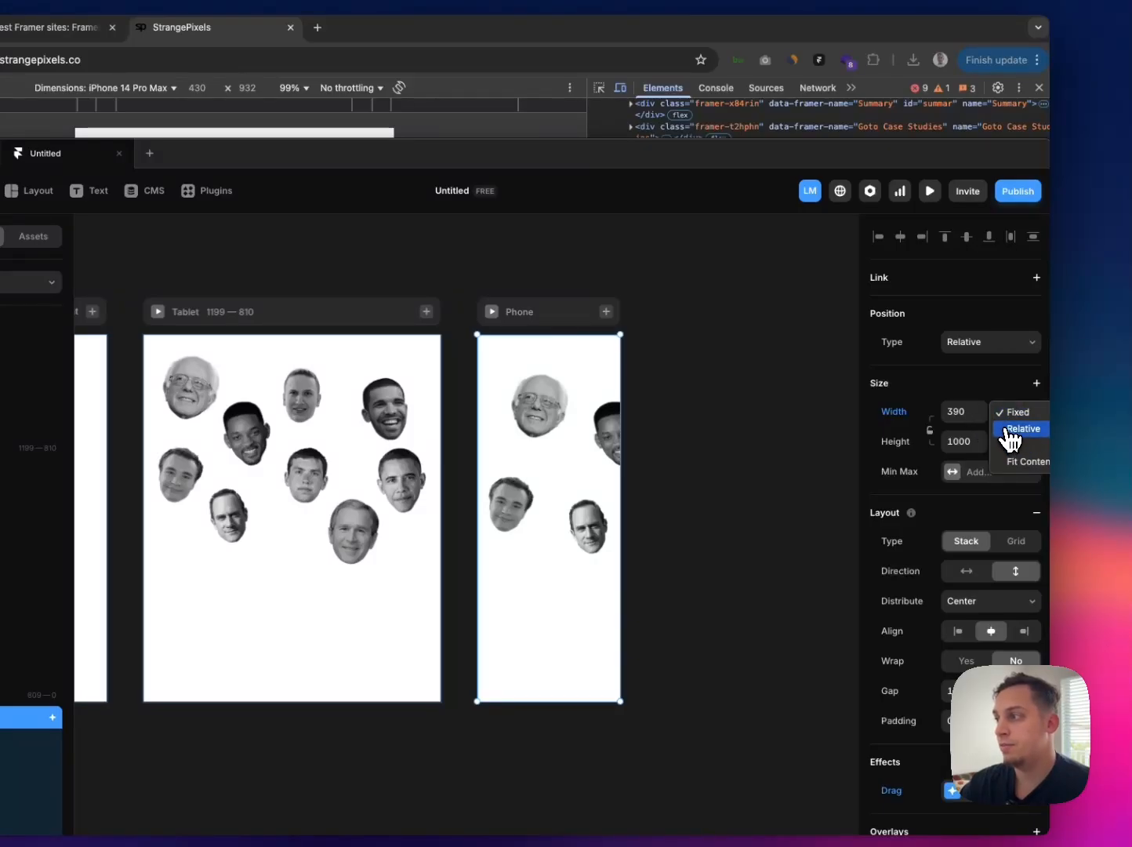
{"action": "left_click", "coordinate": [1009, 421]}
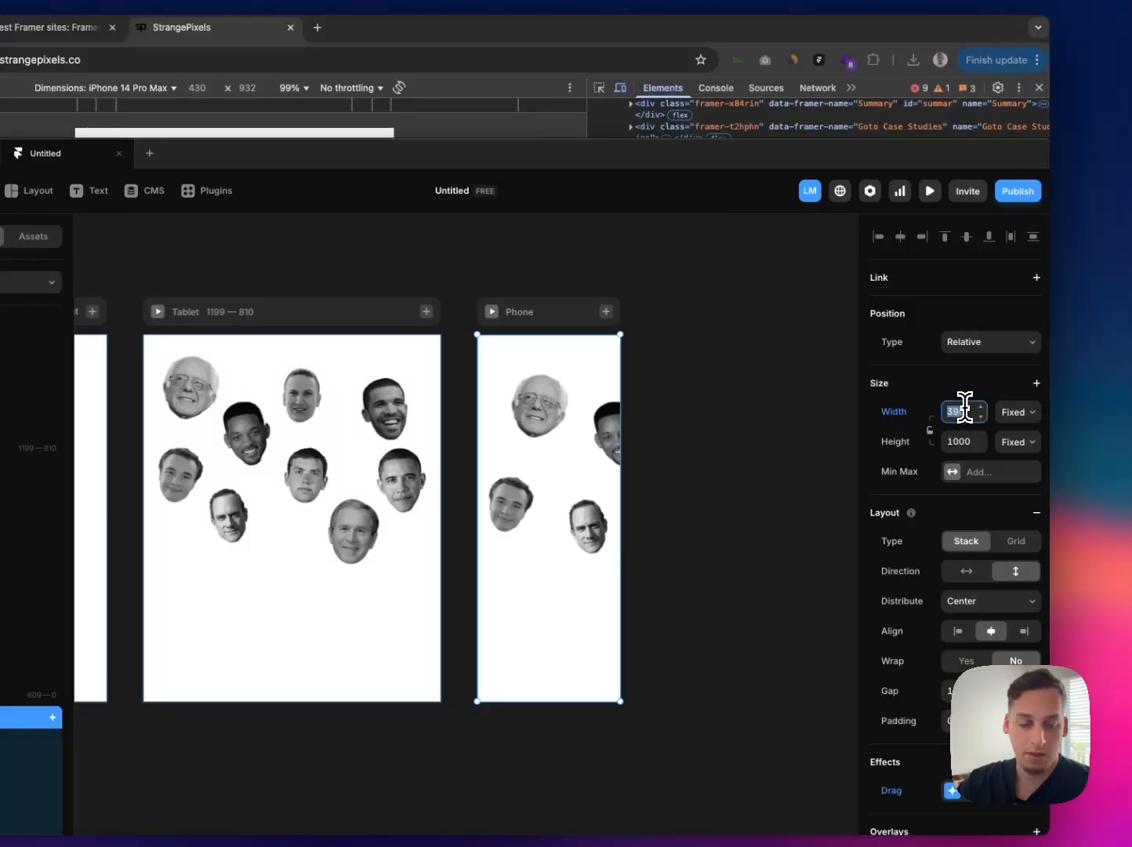
{"action": "key", "text": "Return"}
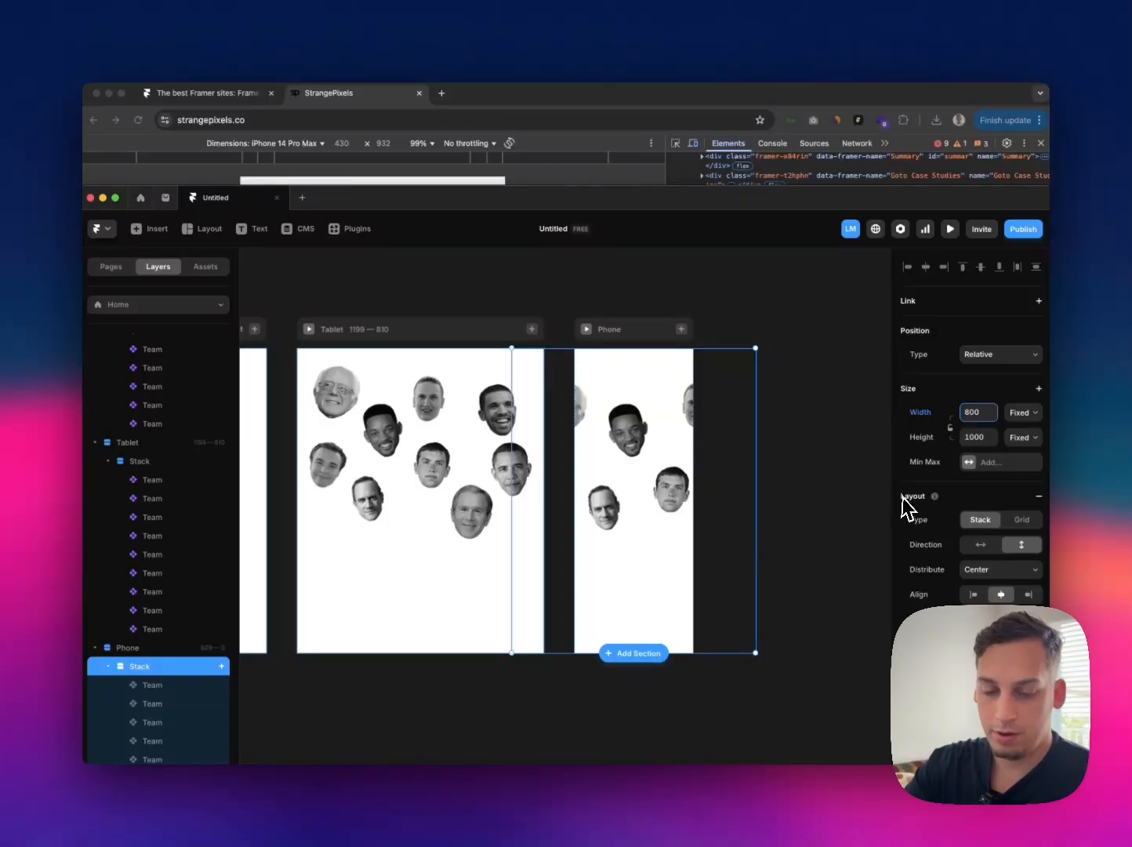
{"action": "key", "text": "shift+Up"}
{"action": "key", "text": "shift+Up"}
{"action": "key", "text": "shift+Up"}
{"action": "key", "text": "shift+Up"}
{"action": "key", "text": "shift+Up"}
{"action": "key", "text": "shift+Up"}
{"action": "key", "text": "shift+Up"}
{"action": "key", "text": "shift+Up"}
{"action": "key", "text": "shift+Up"}
{"action": "key", "text": "shift+Up"}
{"action": "key", "text": "shift+Up"}
{"action": "key", "text": "shift+Up"}
{"action": "key", "text": "shift+Up"}
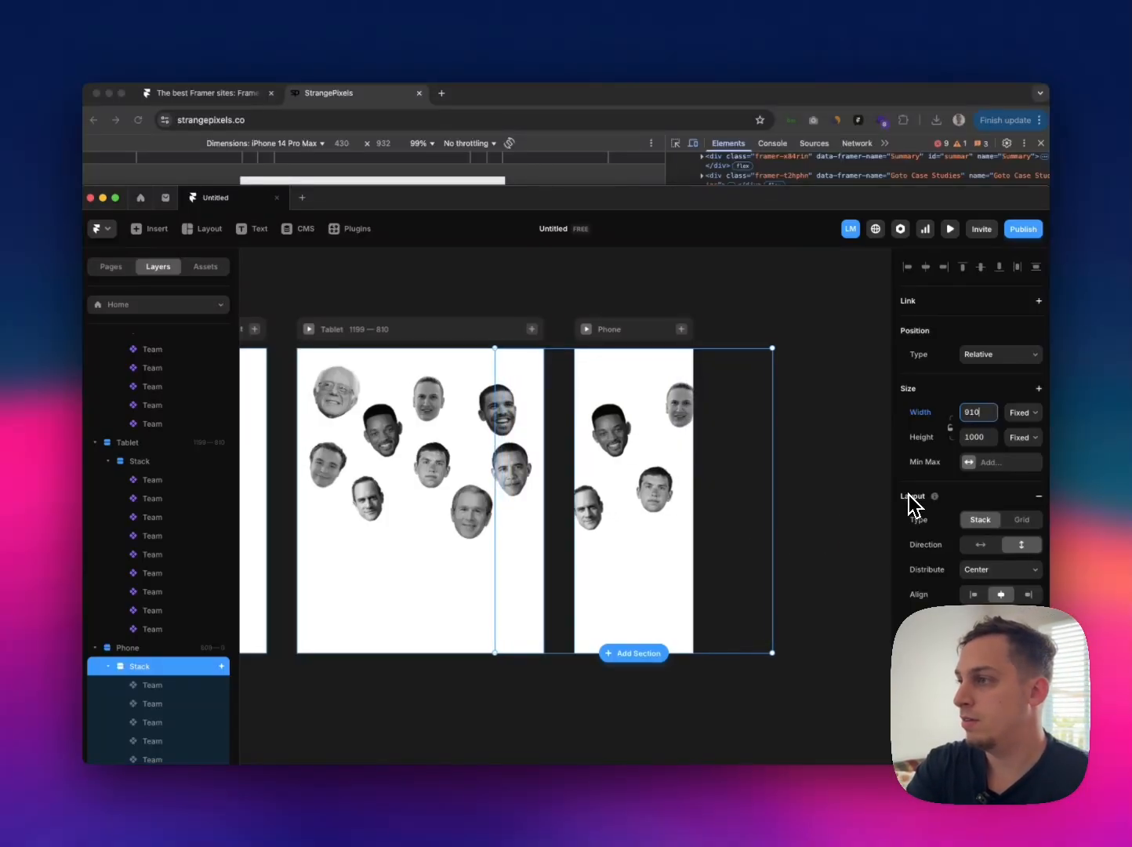
Step: Increase the Phone page's Stack width to 1000
{"action": "key", "text": "shift+Up"}
{"action": "key", "text": "shift+Up"}
{"action": "key", "text": "shift+Up"}
{"action": "key", "text": "shift+Up"}
{"action": "key", "text": "shift+Up"}
{"action": "key", "text": "shift+Up"}
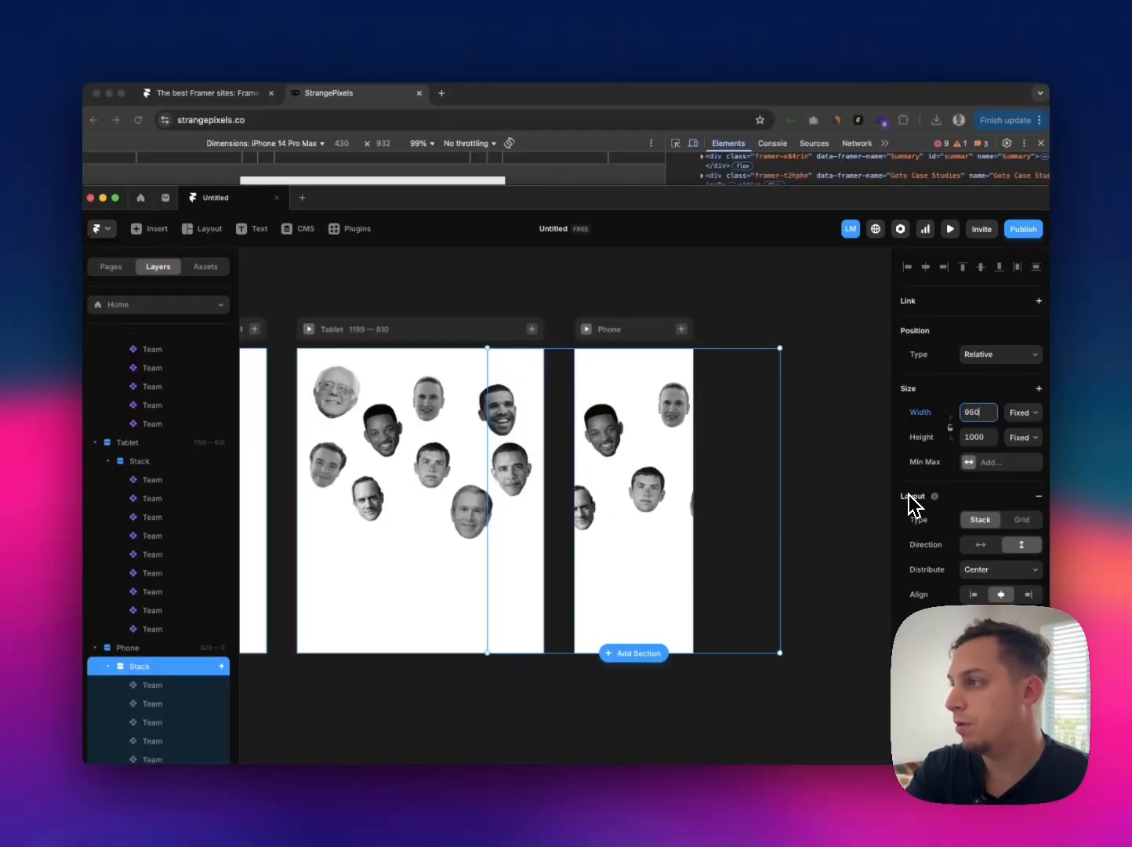
{"action": "key", "text": "shift+Up"}
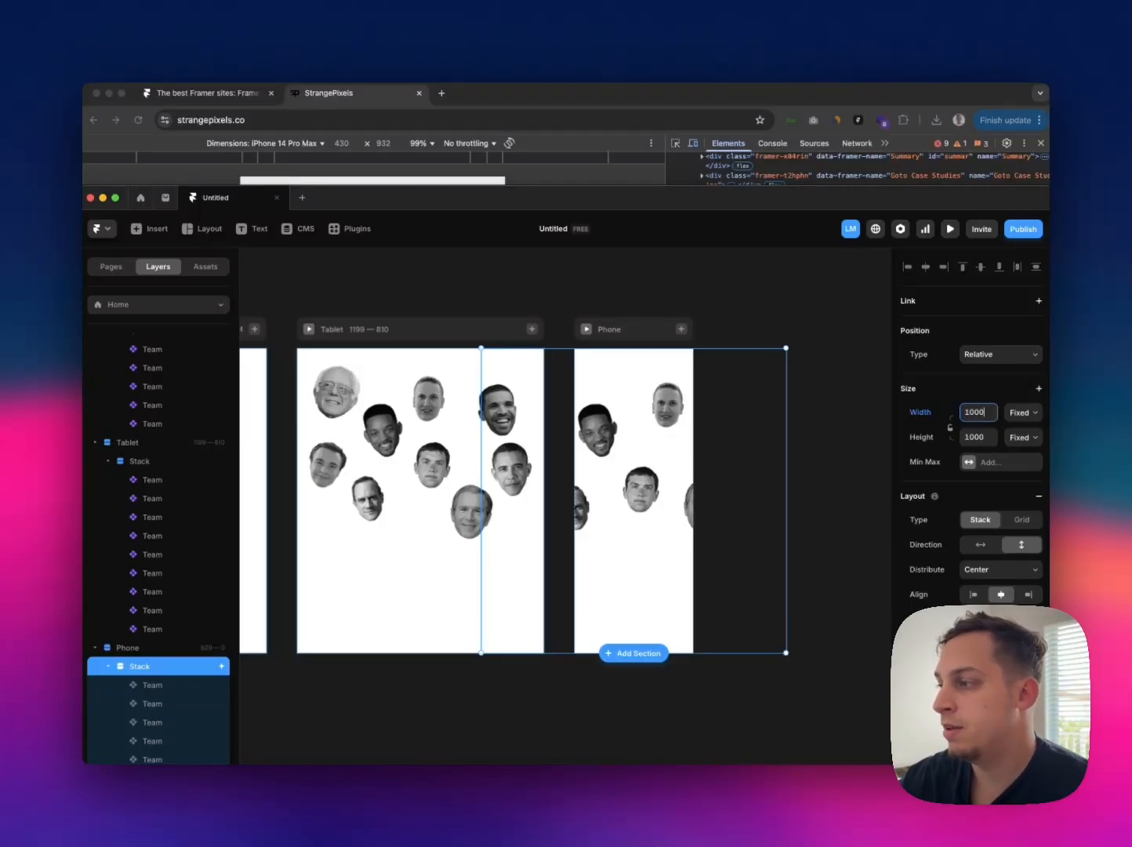
Step: Turn on Snap Back in the Phone Stack's Drag effect and test dragging the portraits in the Phone preview
{"action": "scroll", "coordinate": [976, 486], "scroll_direction": "down", "scroll_amount": 2}
{"action": "left_click", "coordinate": [997, 678]}
{"action": "left_click", "coordinate": [798, 738]}
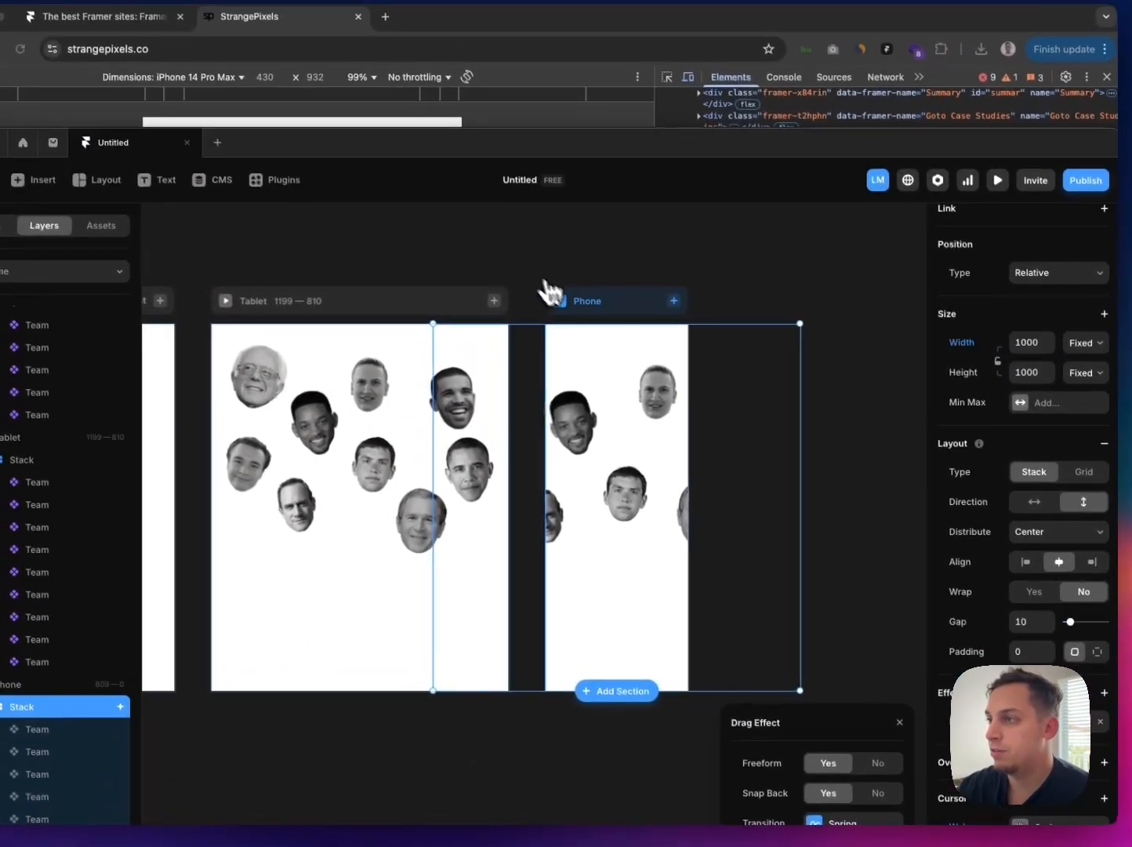
{"action": "left_click", "coordinate": [504, 260]}
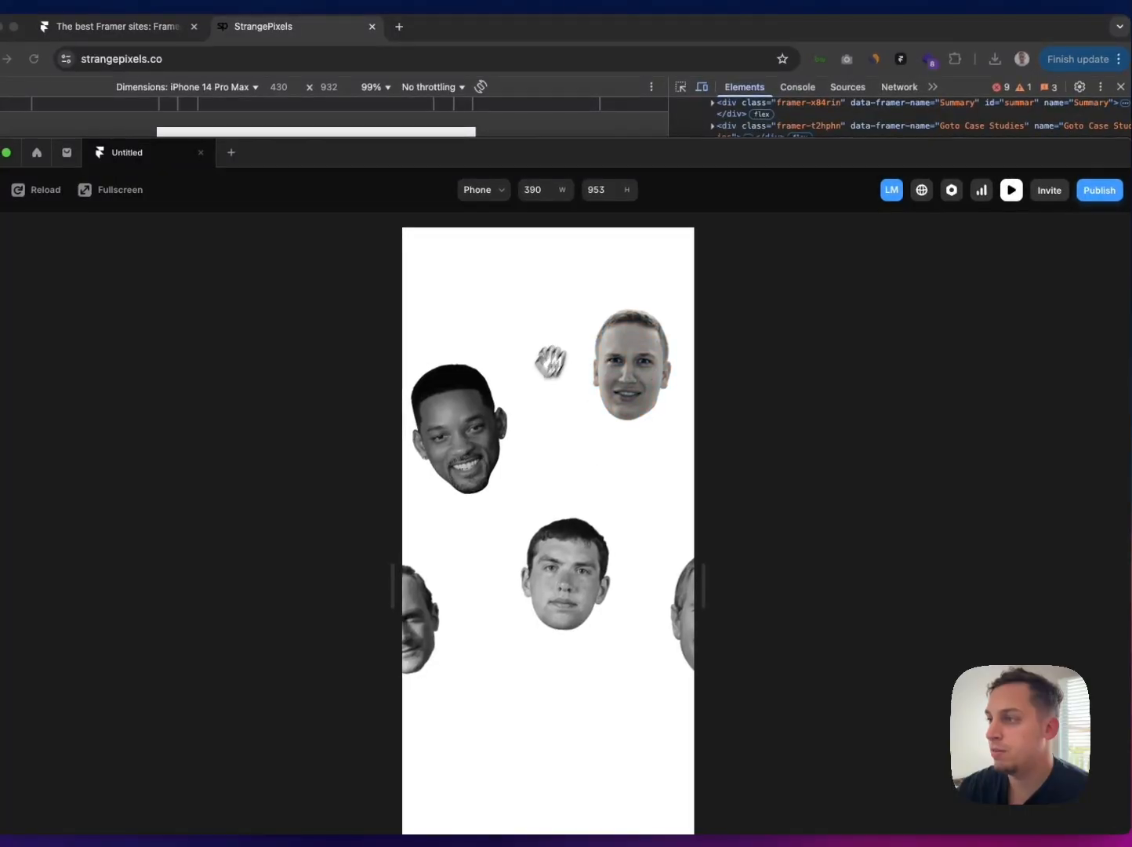
{"action": "left_click_drag", "start_coordinate": [491, 357], "coordinate": [620, 365]}
{"action": "left_click_drag", "start_coordinate": [514, 530], "coordinate": [485, 463]}
{"action": "left_click_drag", "start_coordinate": [420, 449], "coordinate": [488, 461]}
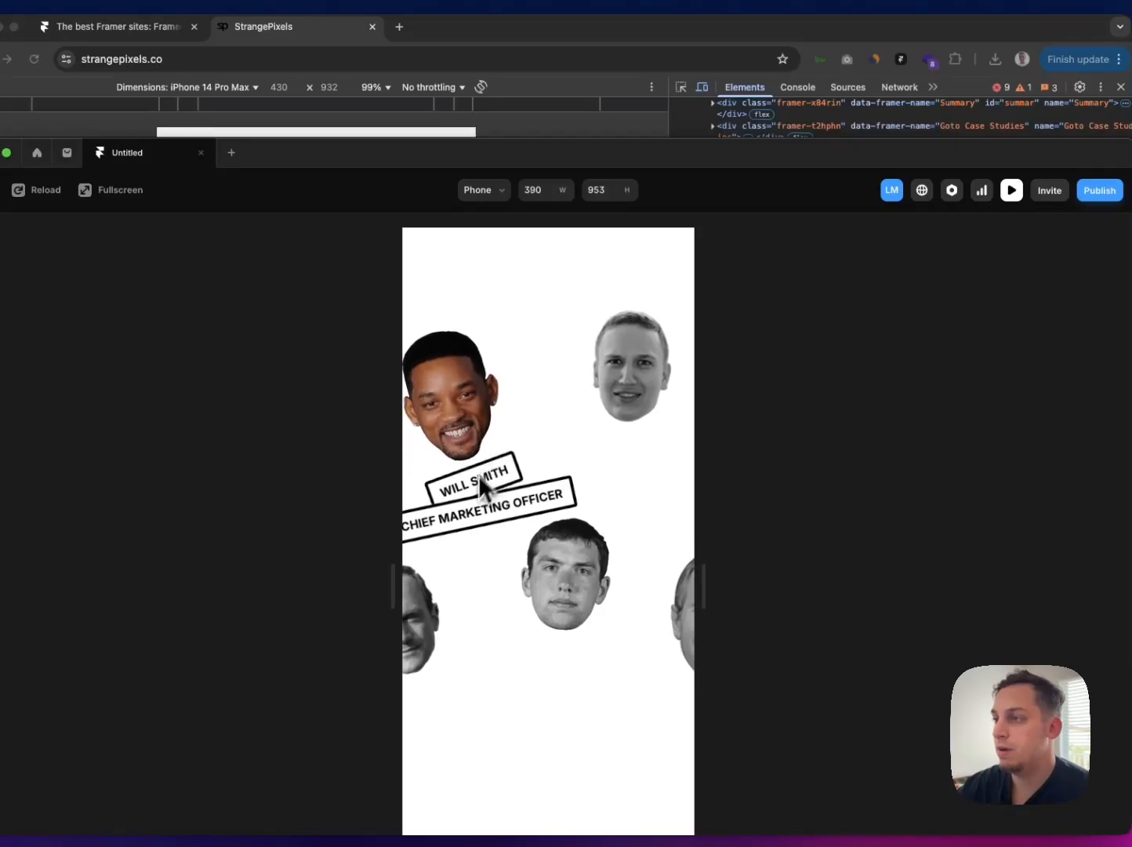
{"action": "left_click_drag", "start_coordinate": [441, 579], "coordinate": [508, 547]}
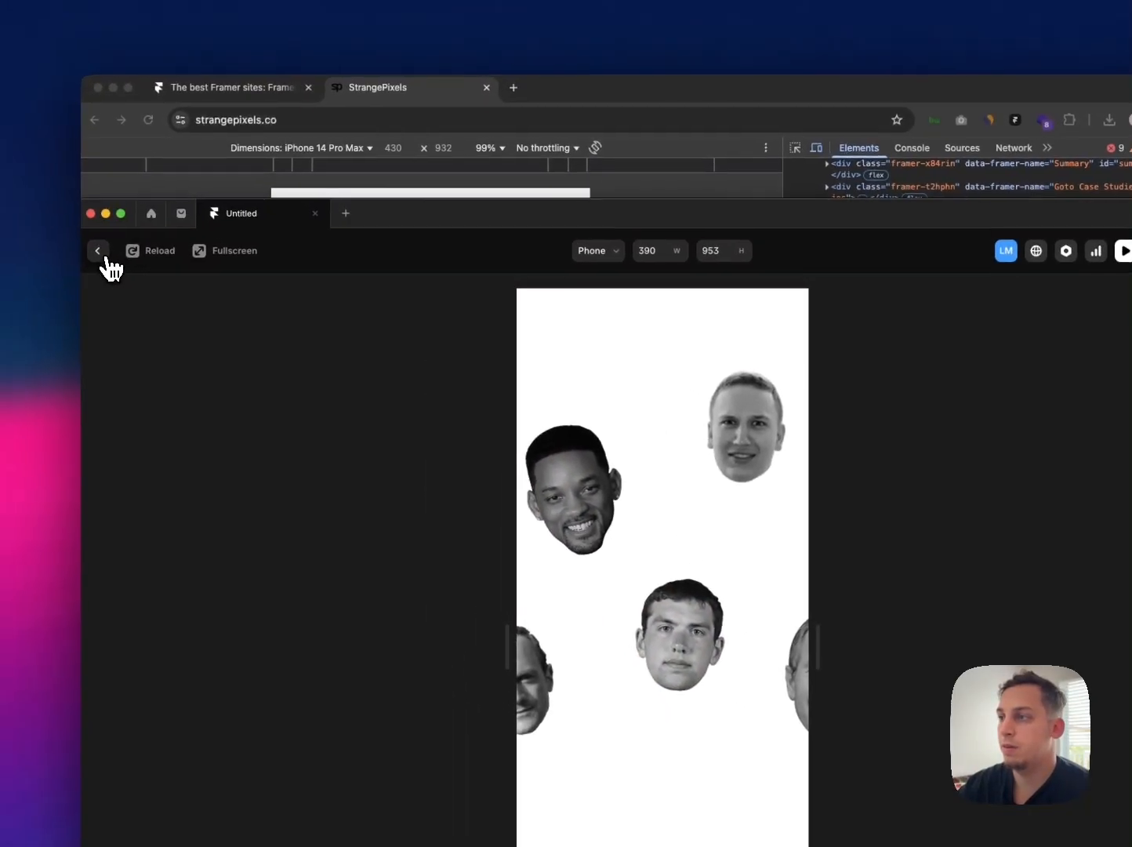
{"action": "left_click", "coordinate": [87, 244]}
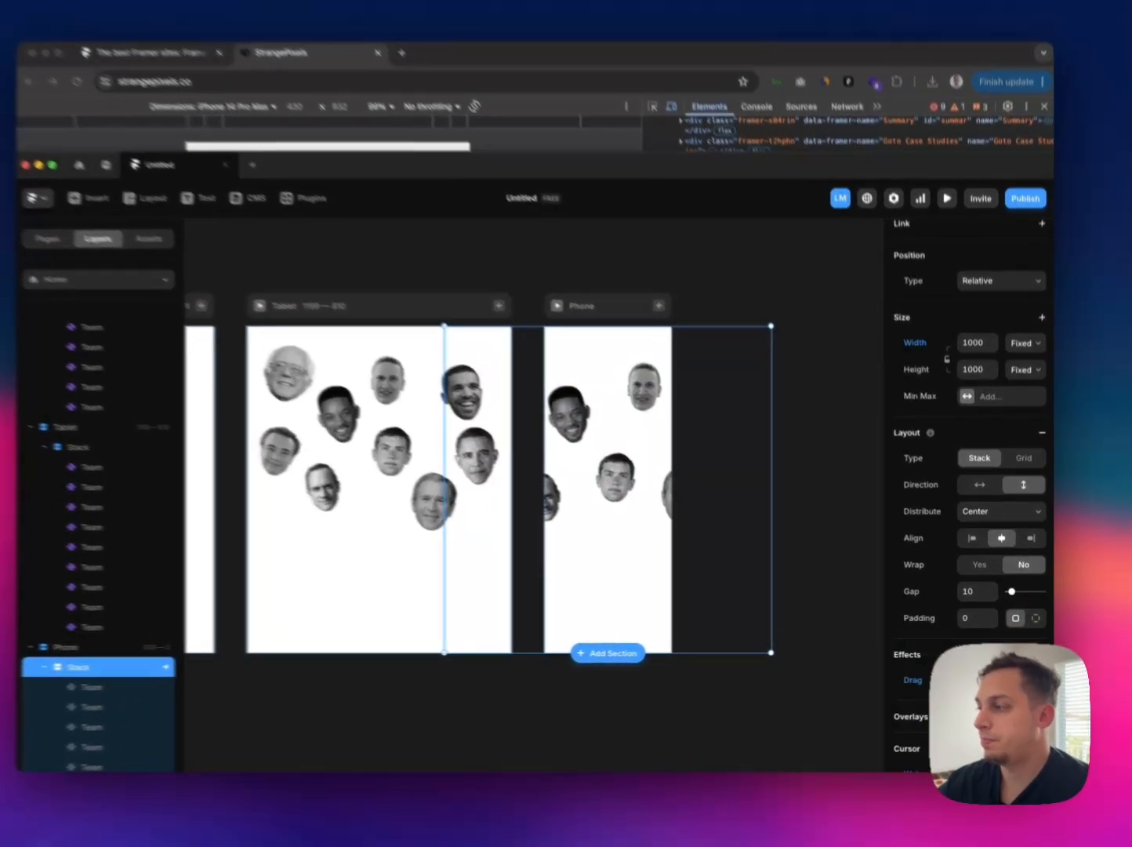
Step: Turn off Snap Back in the Phone Stack's Drag effect and test dragging through the portraits in the Phone preview
{"action": "left_click", "coordinate": [918, 678]}
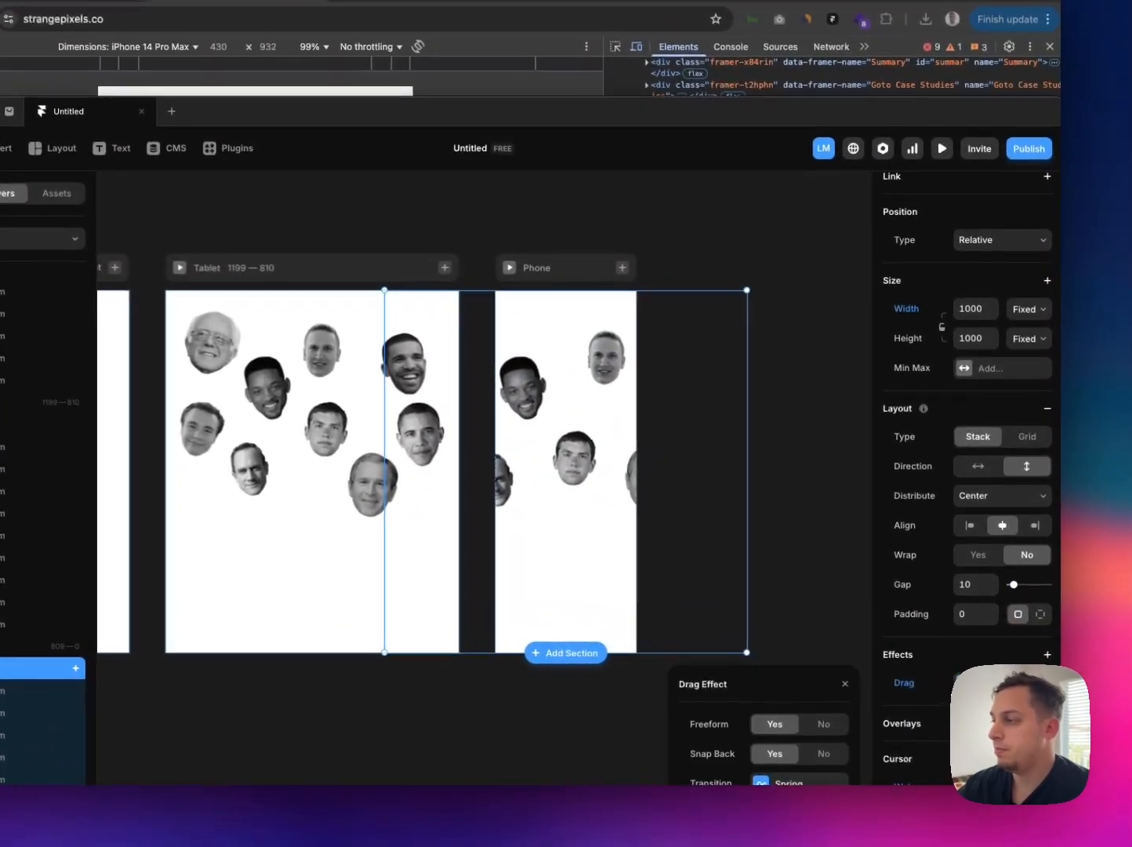
{"action": "left_click", "coordinate": [820, 755]}
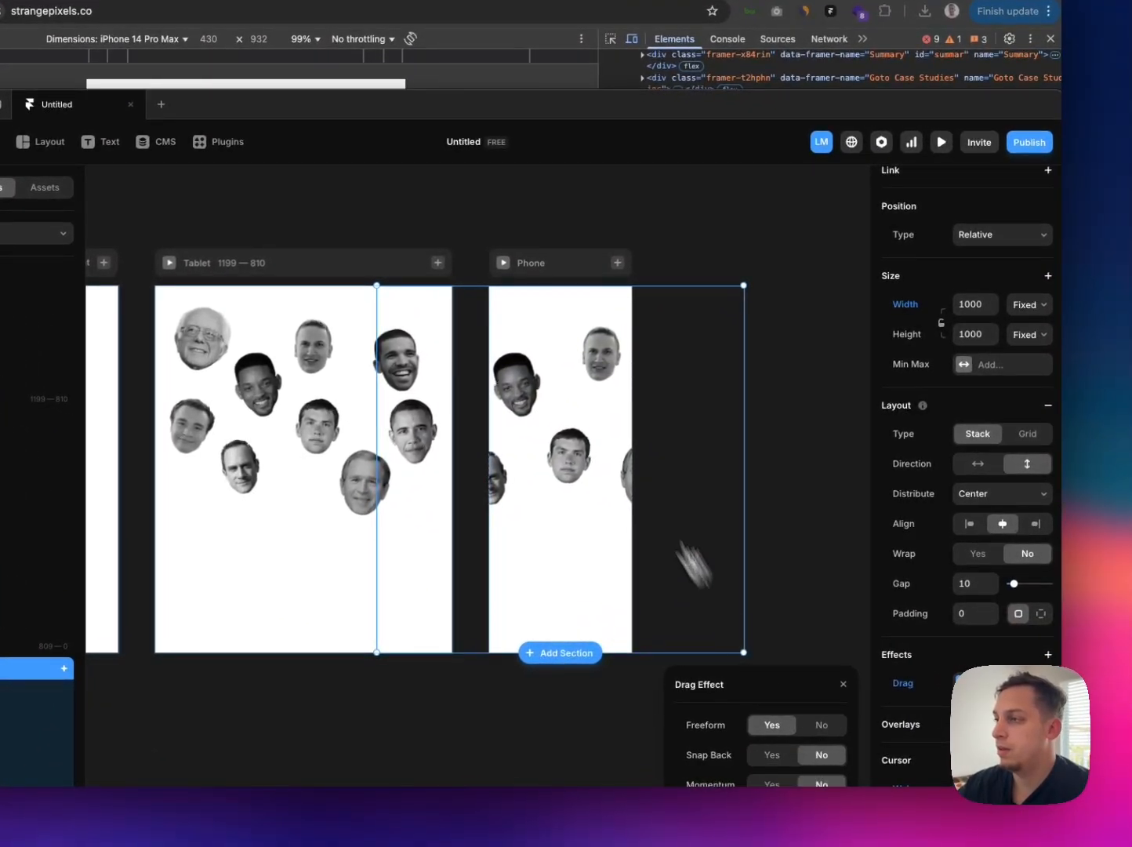
{"action": "left_click", "coordinate": [503, 263]}
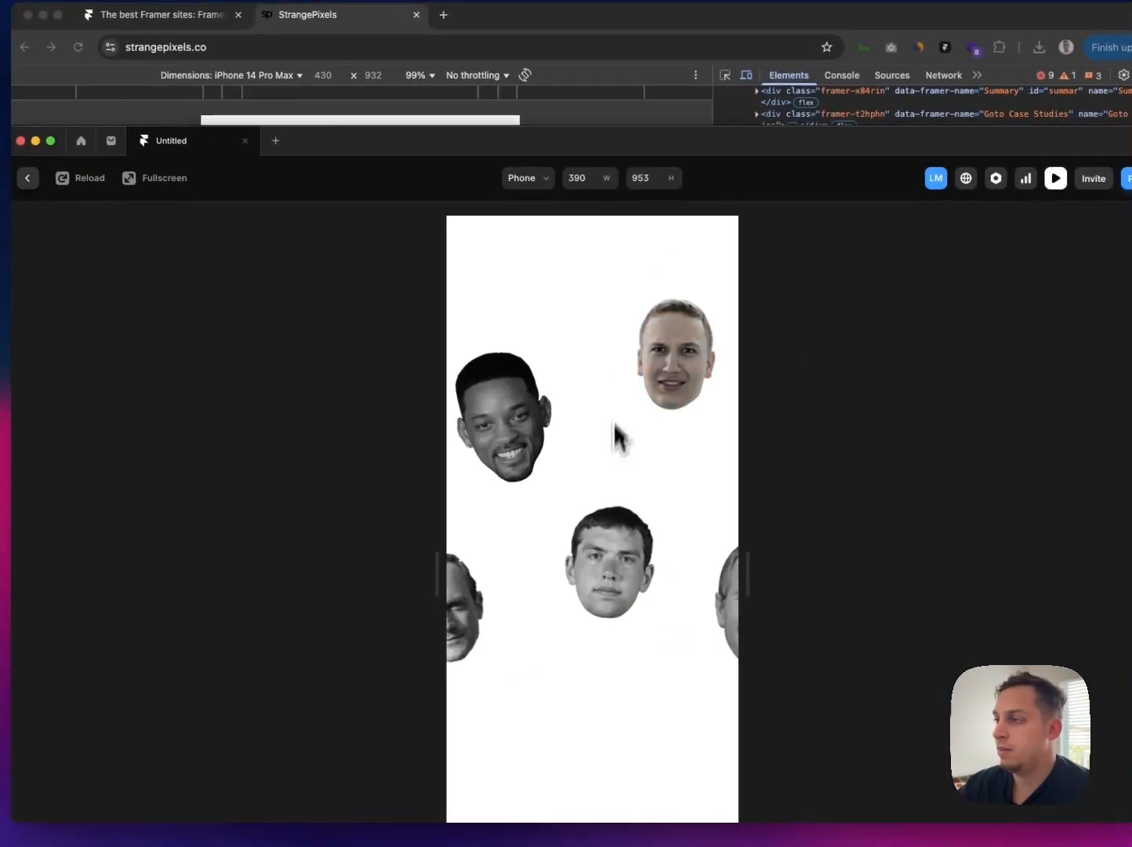
{"action": "left_click_drag", "start_coordinate": [578, 482], "coordinate": [741, 483]}
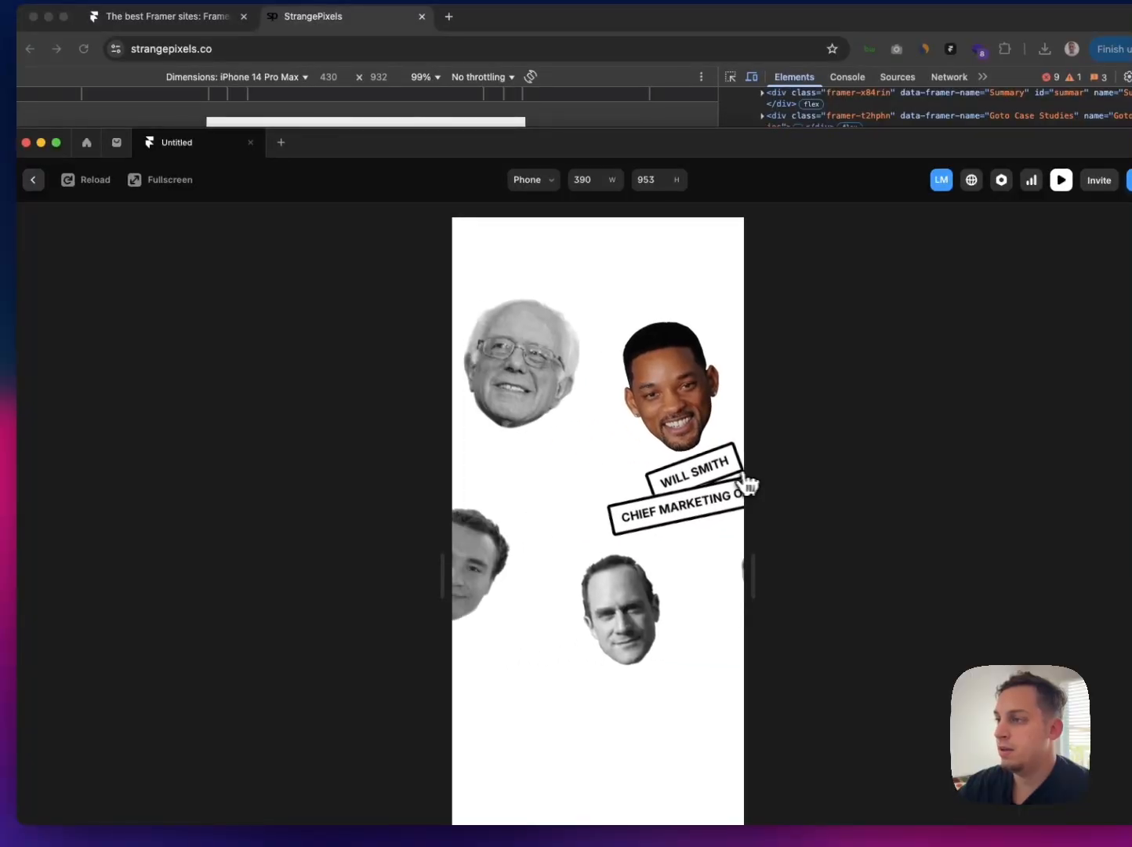
{"action": "left_click_drag", "start_coordinate": [545, 514], "coordinate": [489, 454]}
{"action": "left_click_drag", "start_coordinate": [701, 428], "coordinate": [523, 432]}
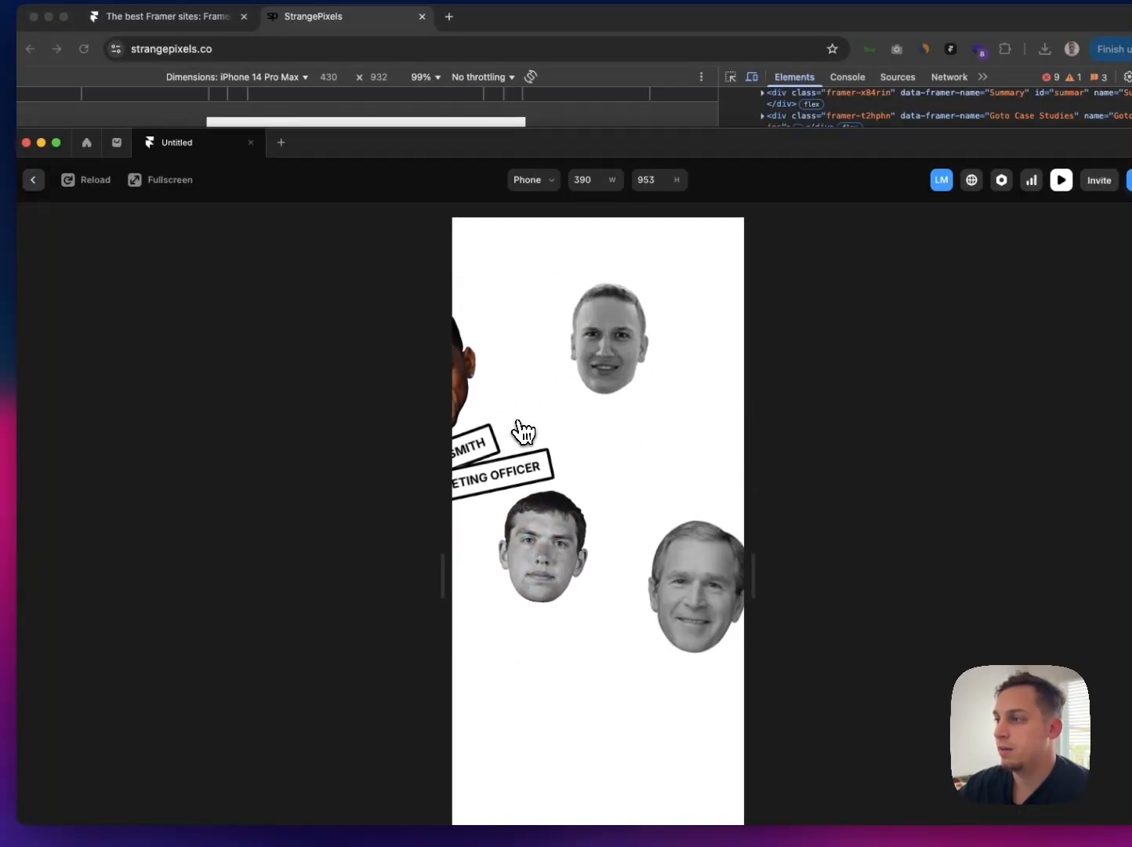
{"action": "left_click_drag", "start_coordinate": [599, 431], "coordinate": [665, 455]}
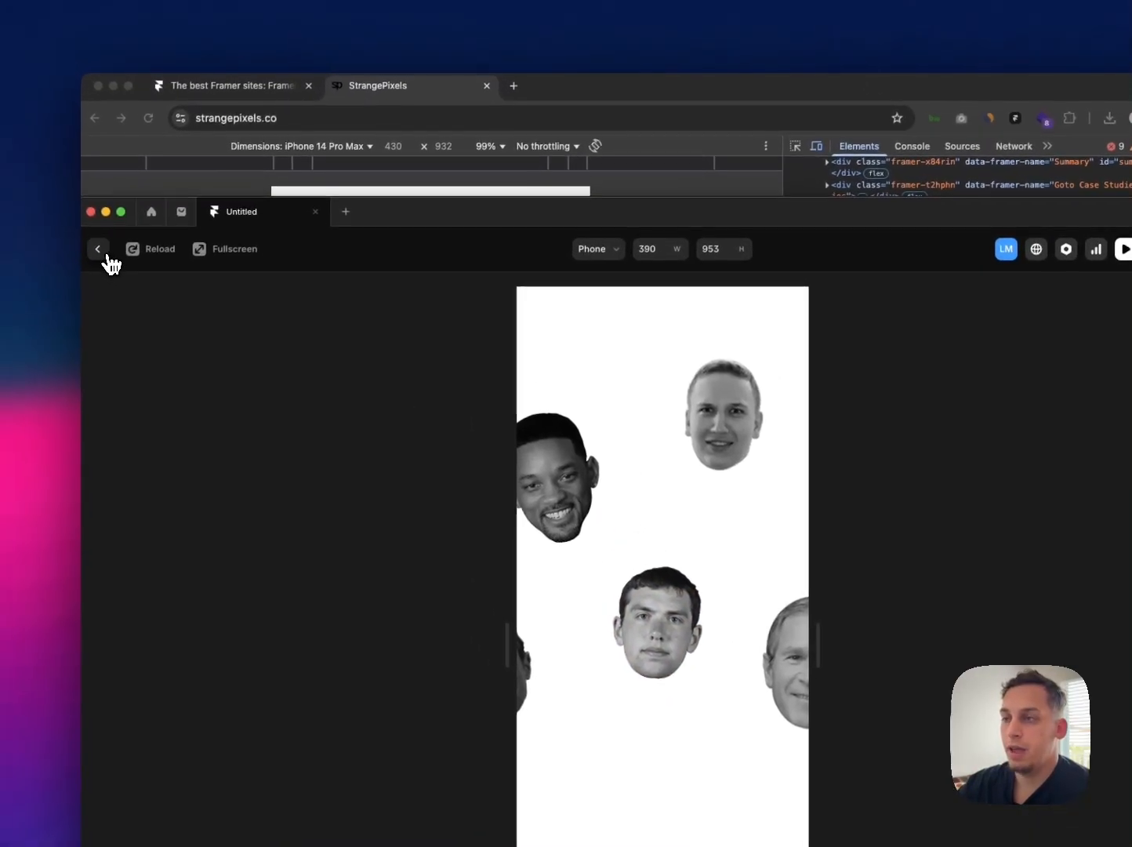
{"action": "left_click", "coordinate": [98, 248]}
Step: Preview the Desktop page, widening the preview to about 1456 and narrowing it to about 1230 to check the layout
{"action": "scroll", "coordinate": [407, 365], "scroll_direction": "left", "scroll_amount": 10}
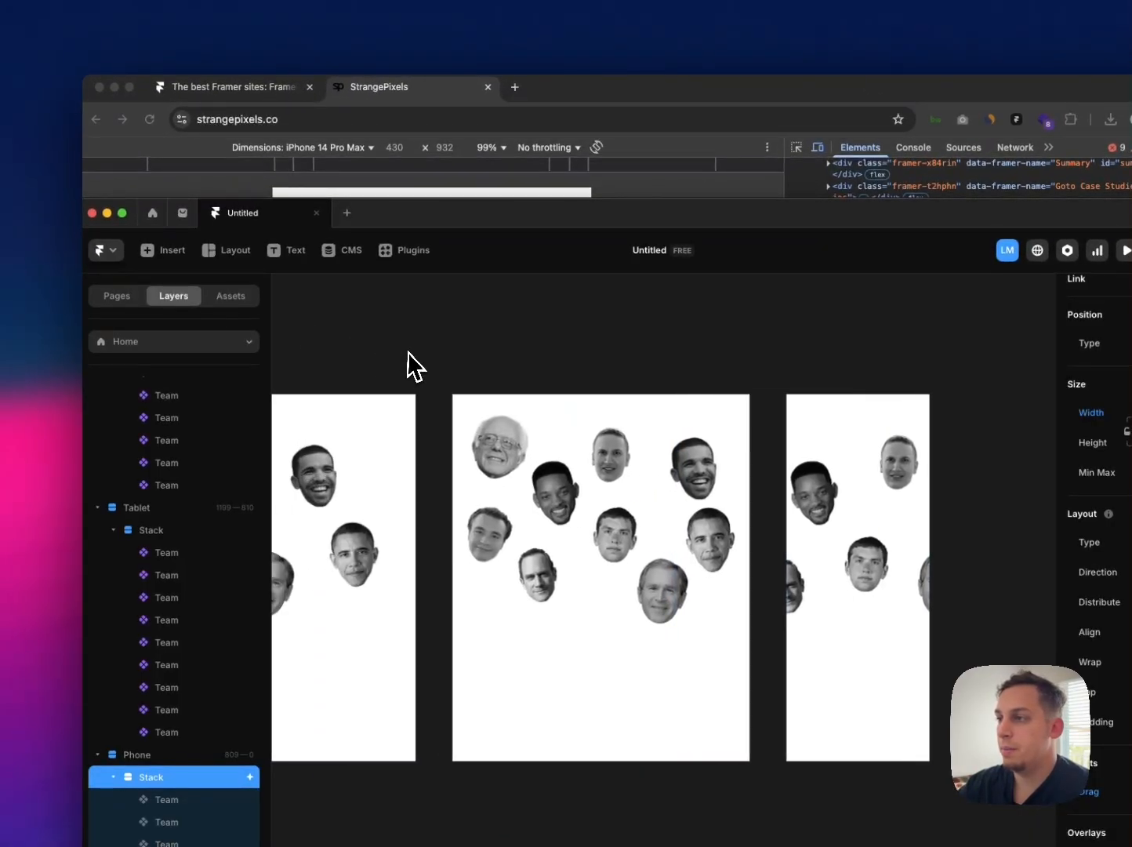
{"action": "left_click", "coordinate": [402, 316]}
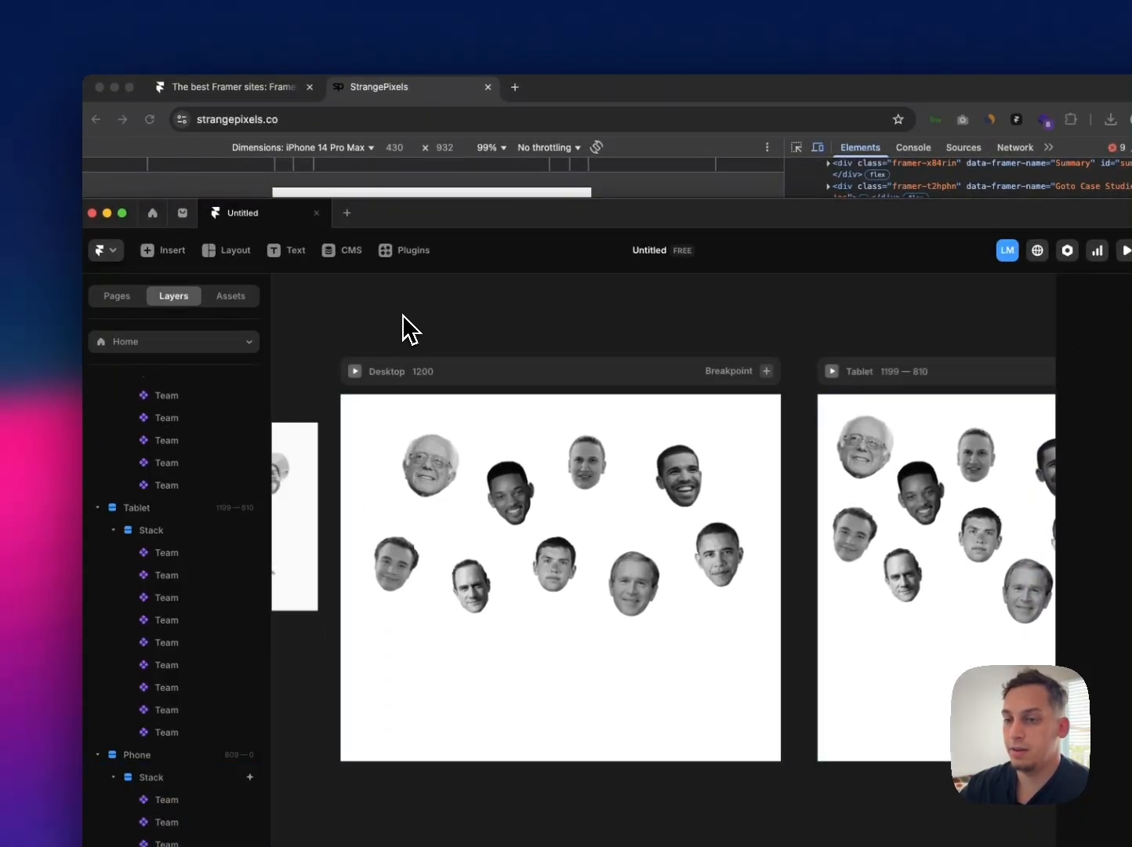
{"action": "key", "text": "super+p"}
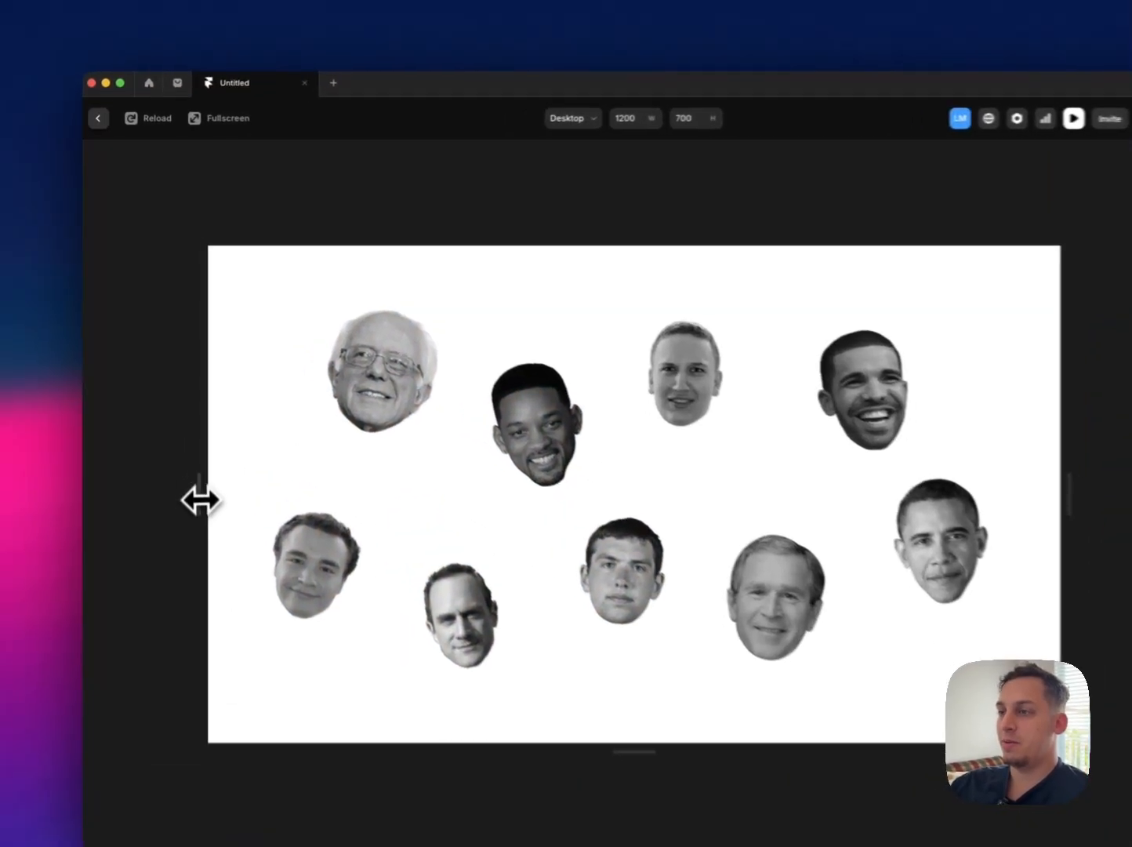
{"action": "left_click_drag", "start_coordinate": [185, 463], "coordinate": [102, 459]}
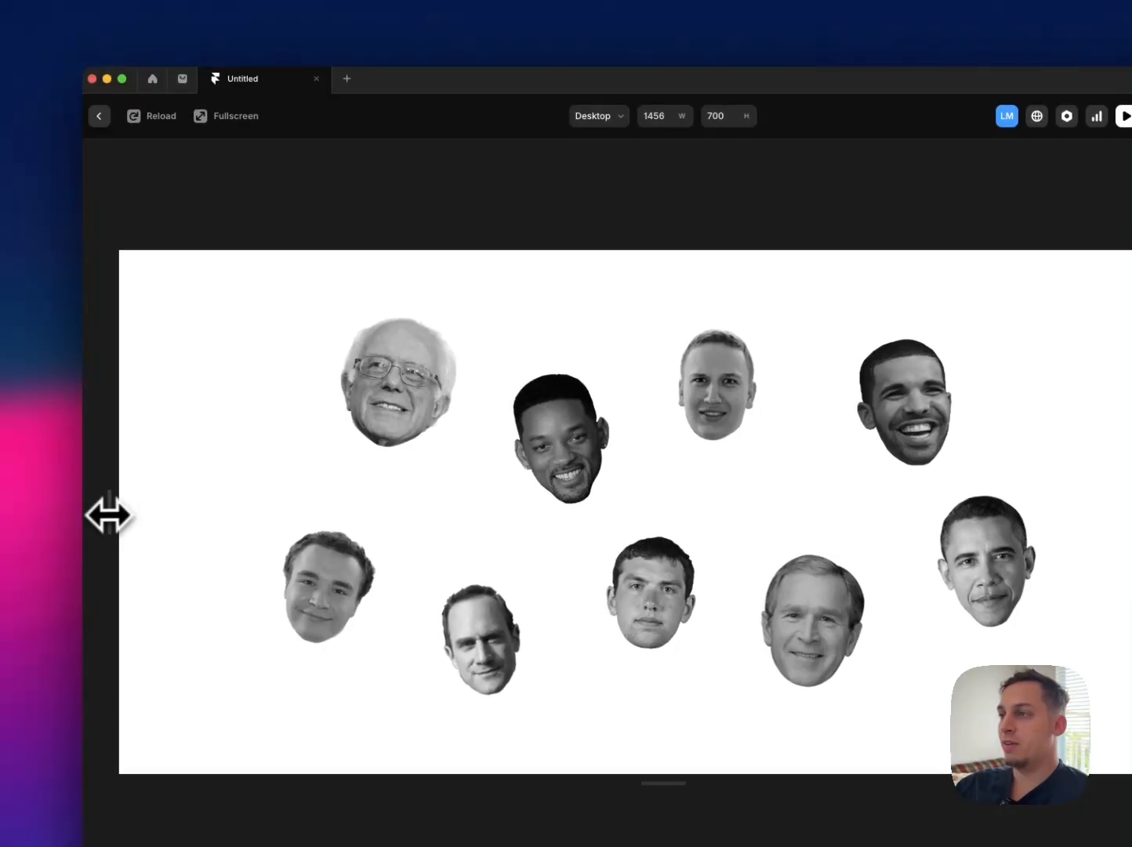
{"action": "left_click_drag", "start_coordinate": [109, 515], "coordinate": [194, 512]}
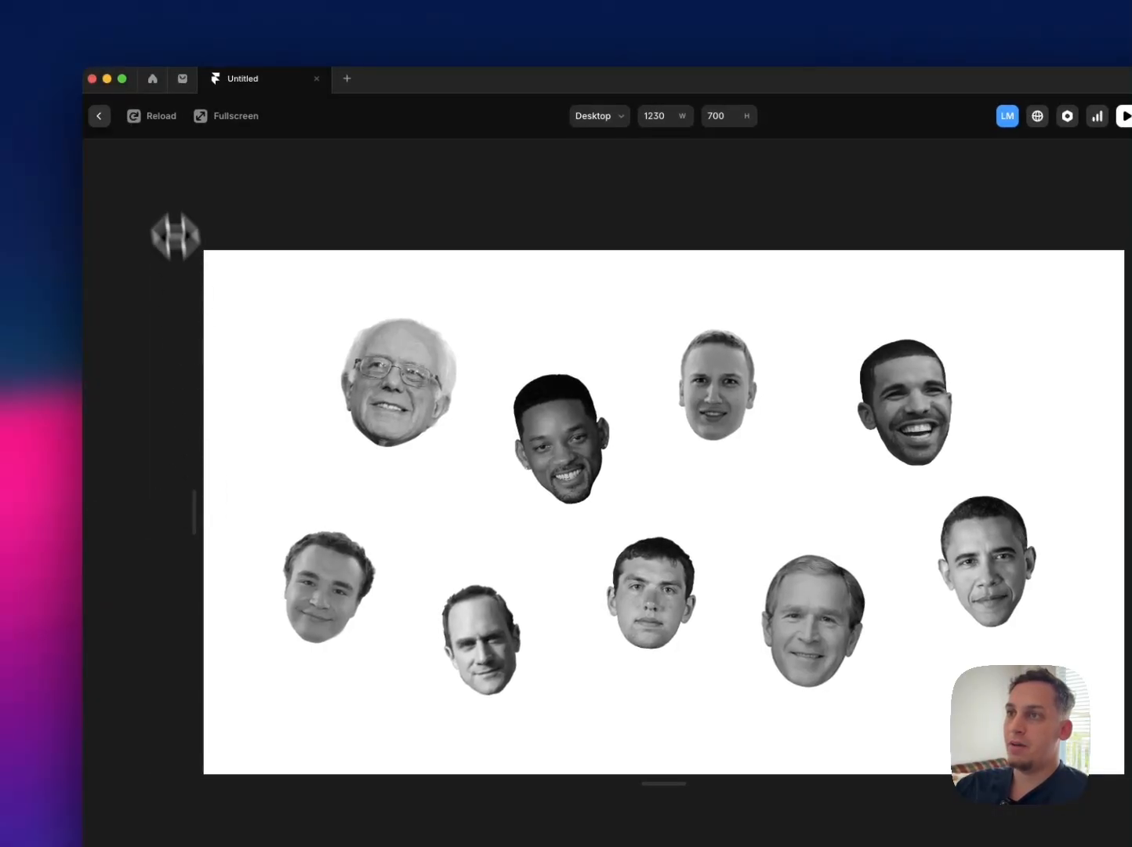
{"action": "left_click", "coordinate": [102, 120]}
Step: Preview the Tablet page and check a portrait's hover label
{"action": "scroll", "coordinate": [513, 345], "scroll_direction": "right", "scroll_amount": 3}
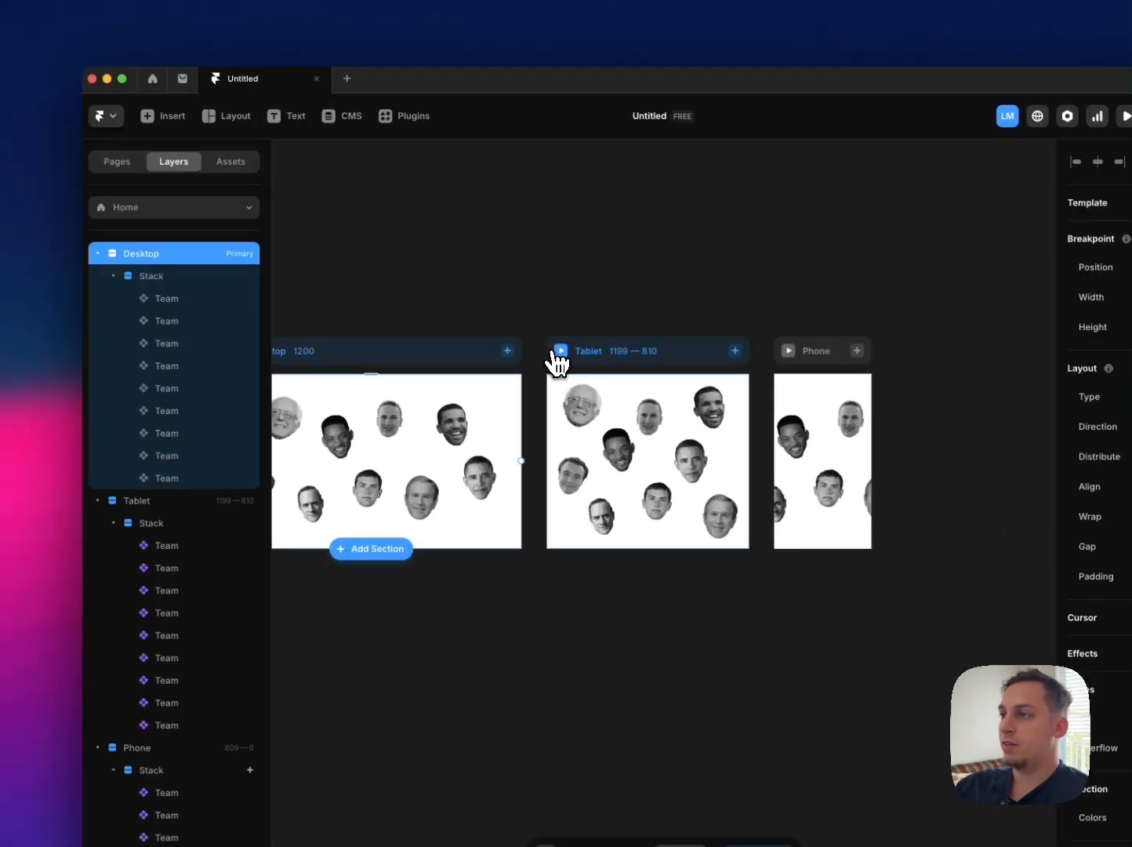
{"action": "left_click", "coordinate": [560, 355]}
{"action": "left_click", "coordinate": [560, 352]}
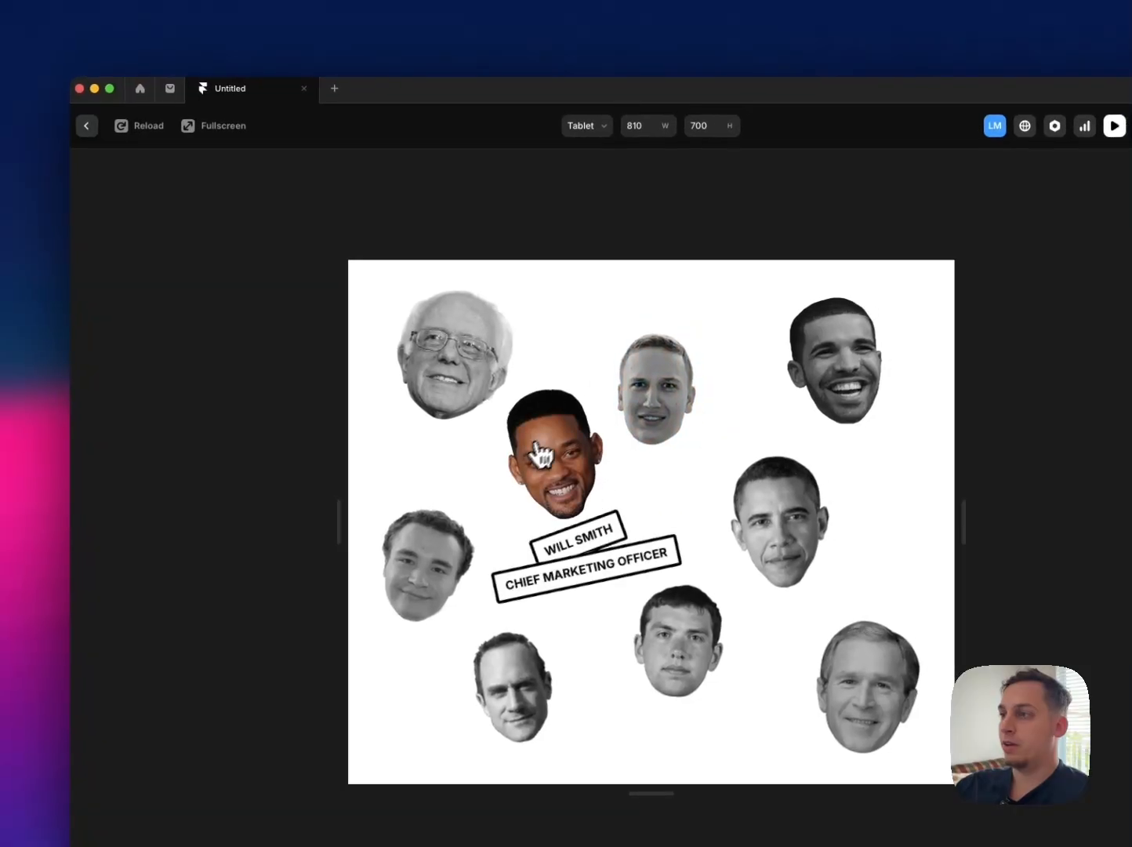
{"action": "left_click", "coordinate": [86, 126]}
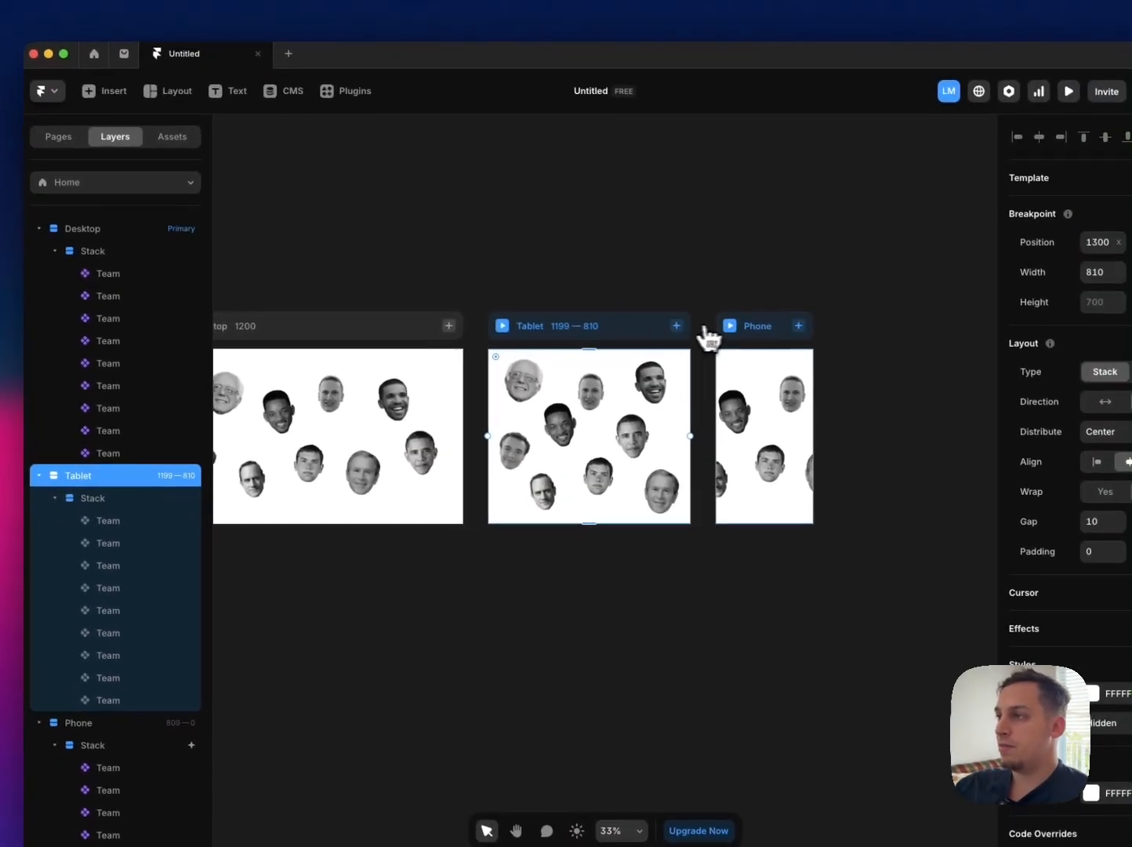
Step: Preview the Phone page at 390 by 700, drag across the whole portrait stack, and return to the canvas with nothing selected
{"action": "left_click", "coordinate": [753, 363]}
{"action": "left_click_drag", "start_coordinate": [601, 355], "coordinate": [718, 352]}
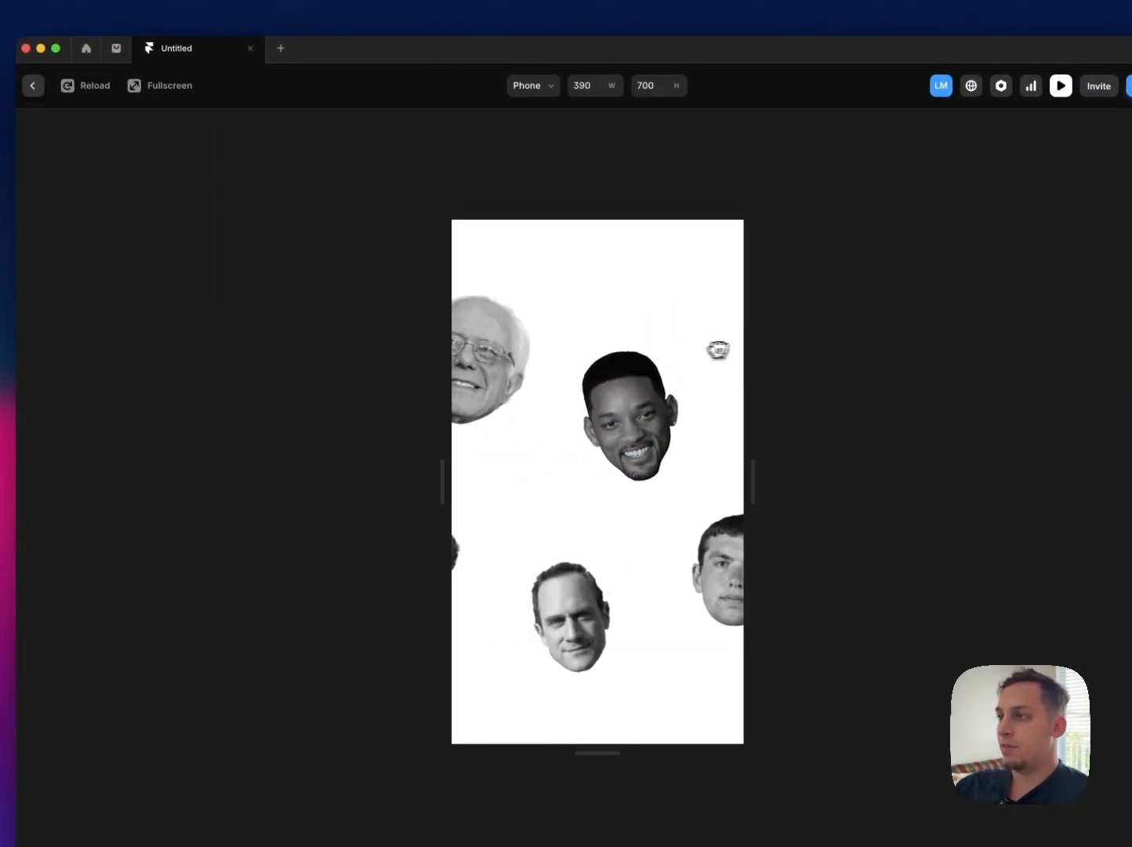
{"action": "left_click_drag", "start_coordinate": [624, 432], "coordinate": [556, 427]}
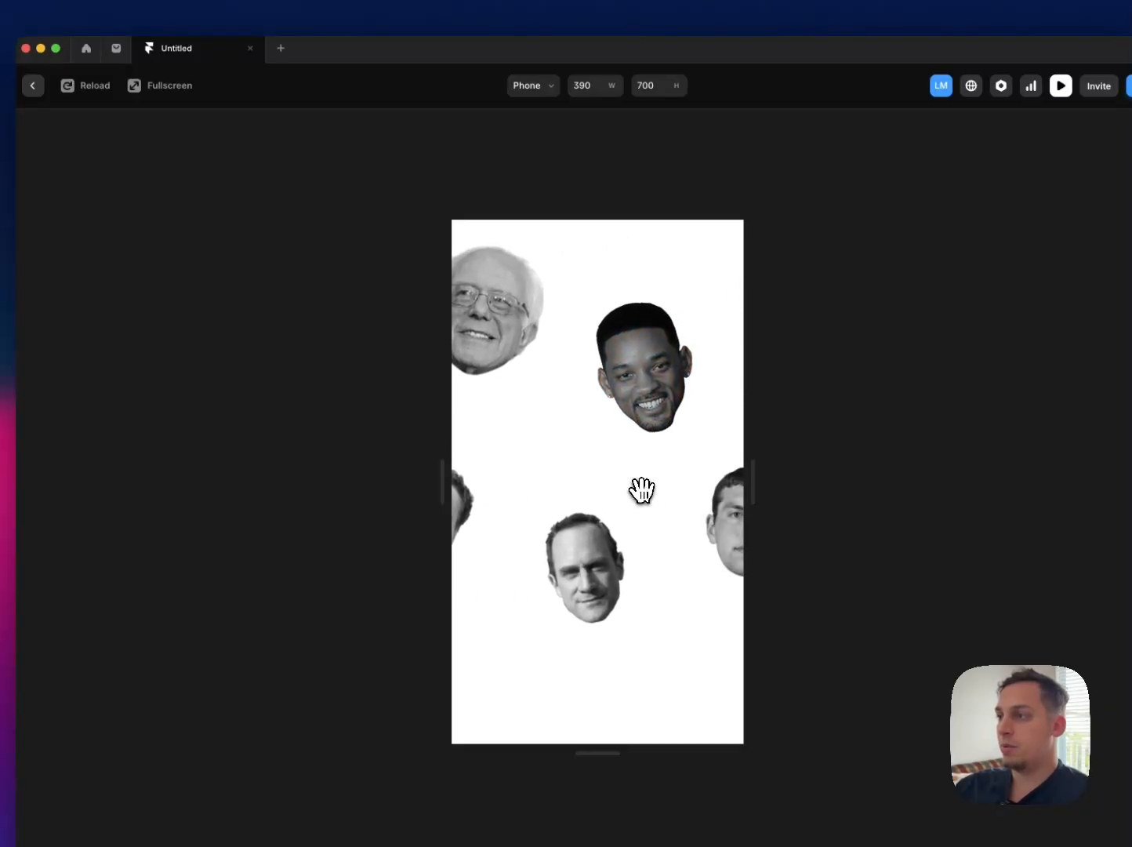
{"action": "left_click_drag", "start_coordinate": [643, 487], "coordinate": [465, 523]}
{"action": "left_click_drag", "start_coordinate": [624, 437], "coordinate": [475, 437]}
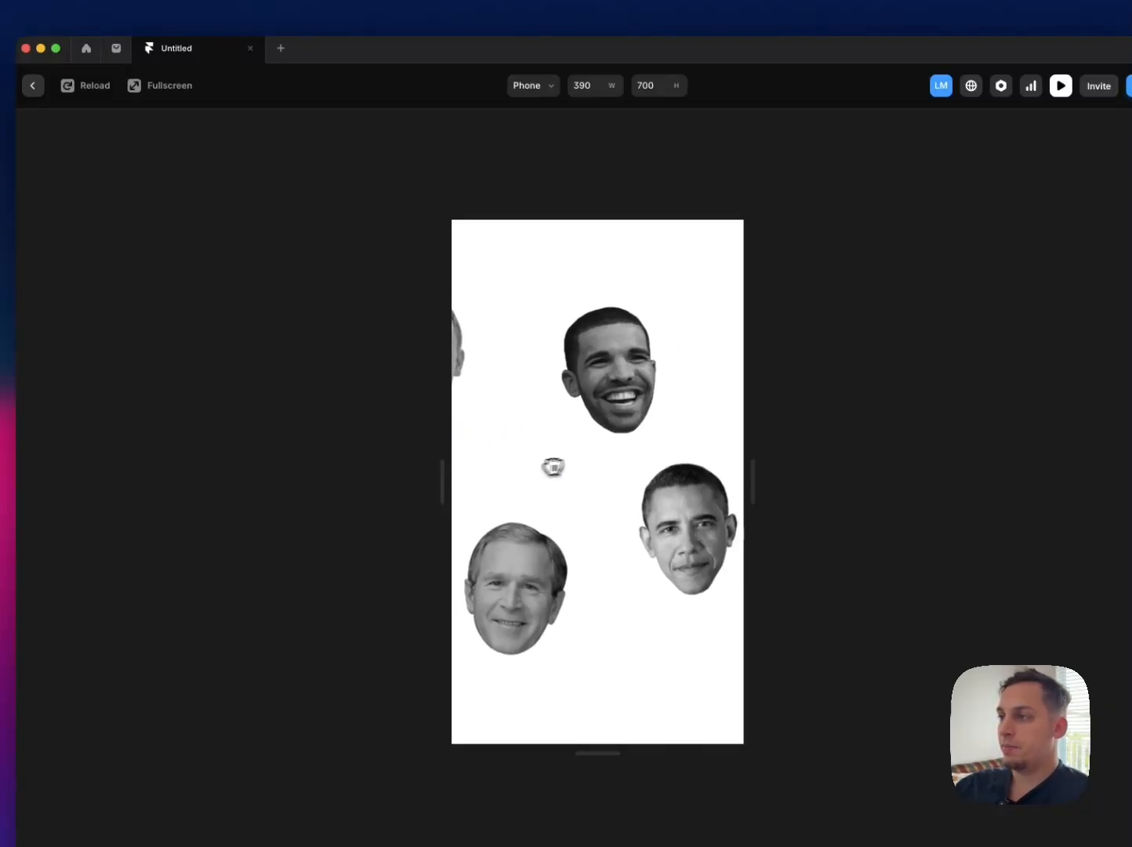
{"action": "left_click_drag", "start_coordinate": [556, 470], "coordinate": [624, 461]}
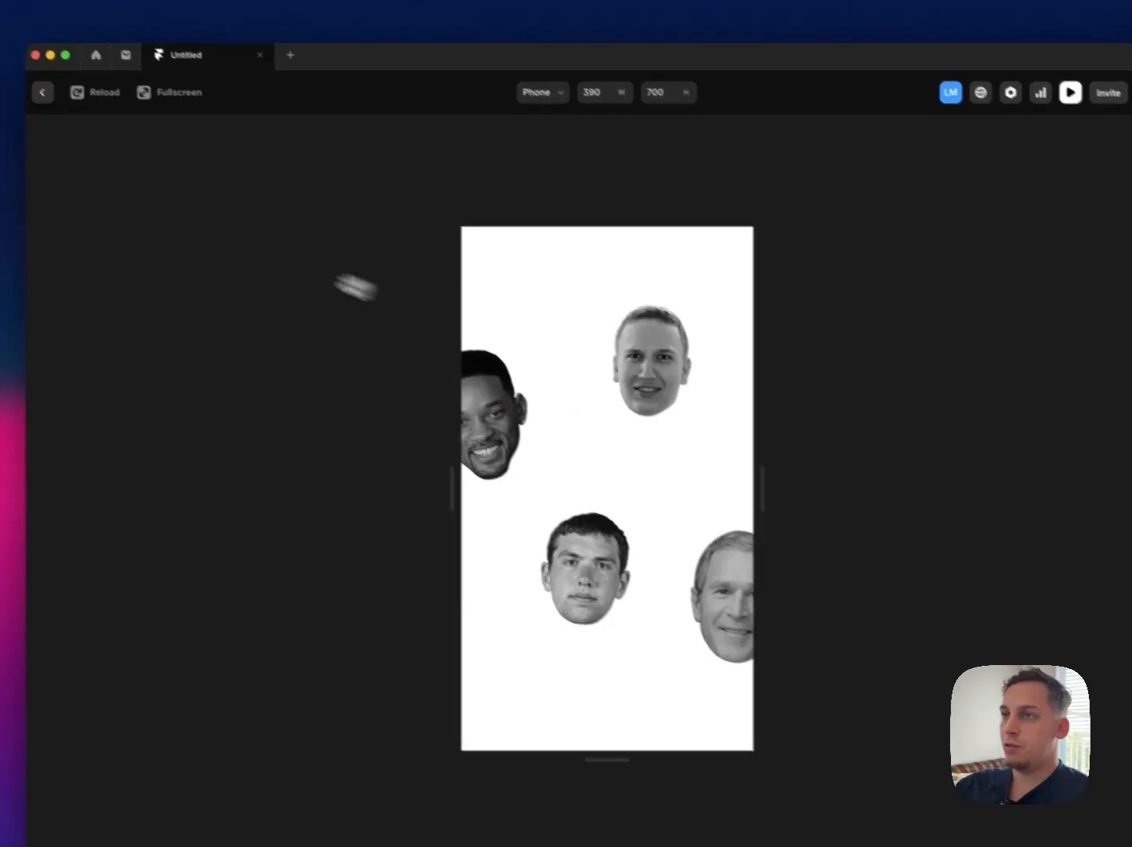
{"action": "left_click", "coordinate": [32, 85]}
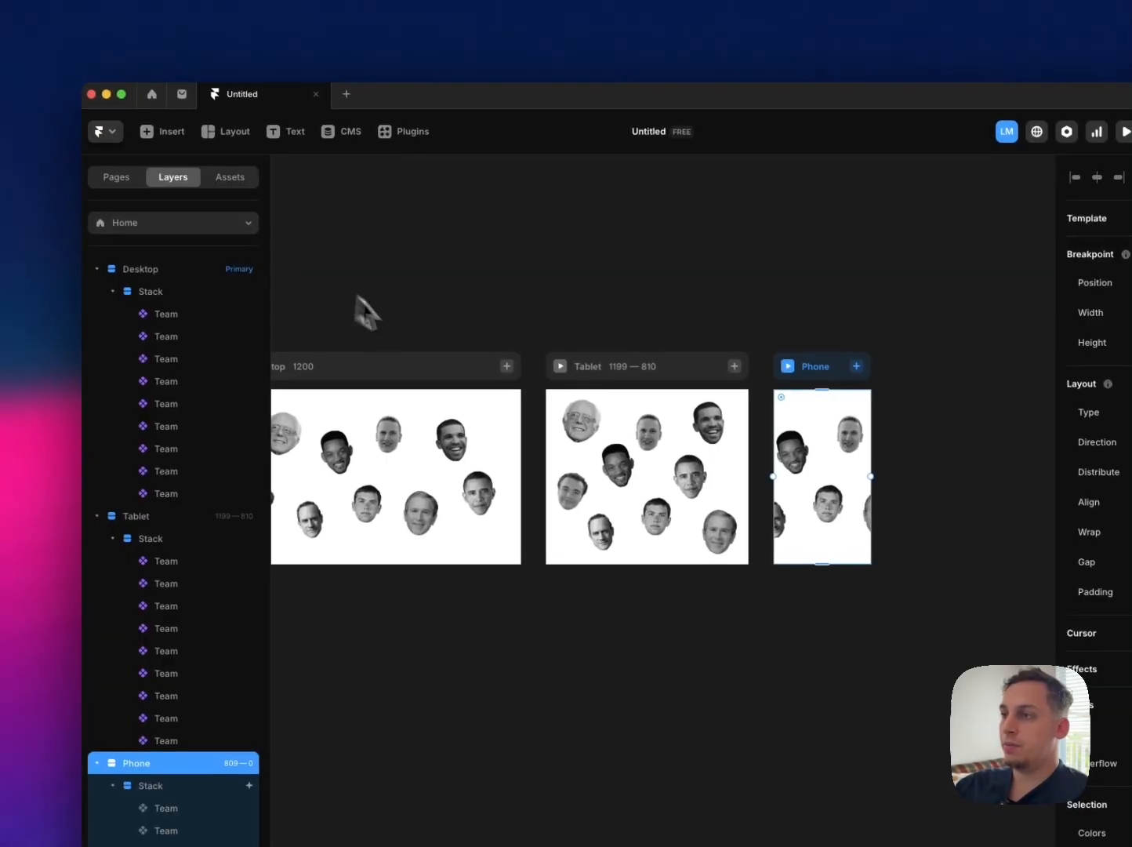
{"action": "scroll", "coordinate": [363, 312], "scroll_direction": "left", "scroll_amount": 5}
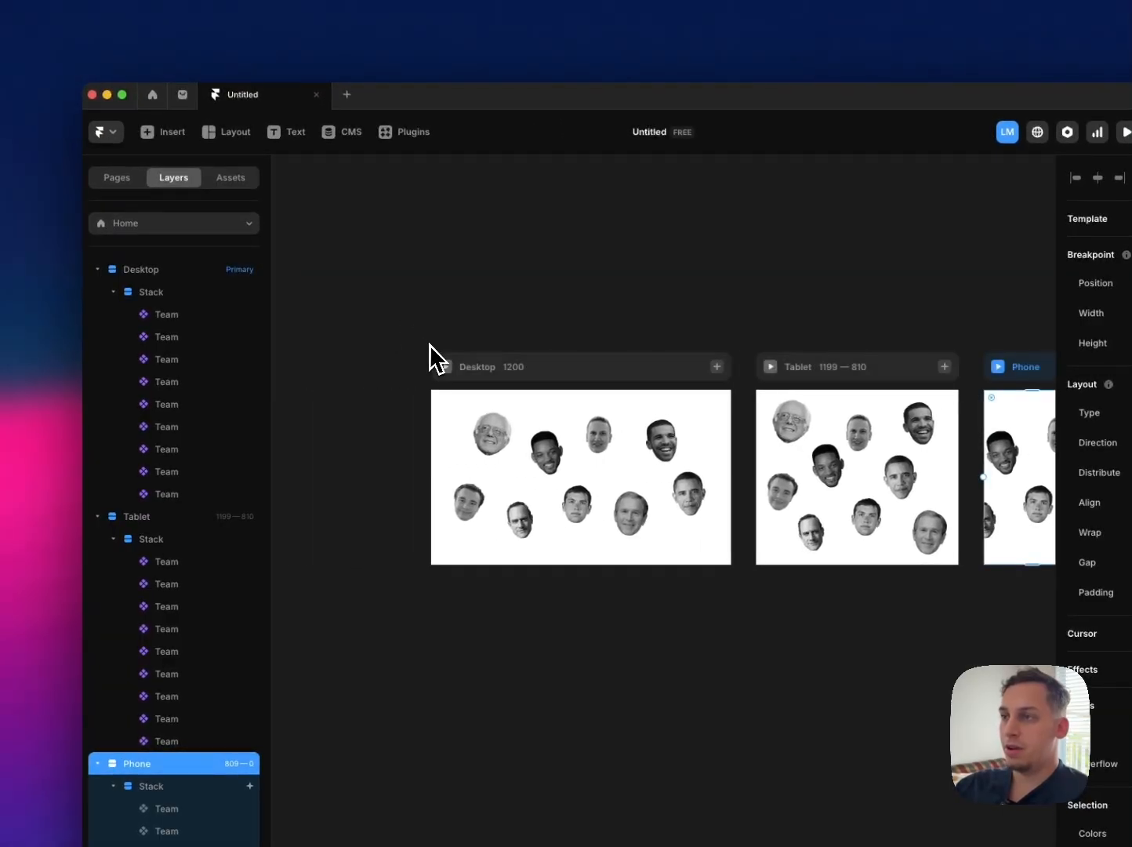
{"action": "left_click", "coordinate": [430, 343]}
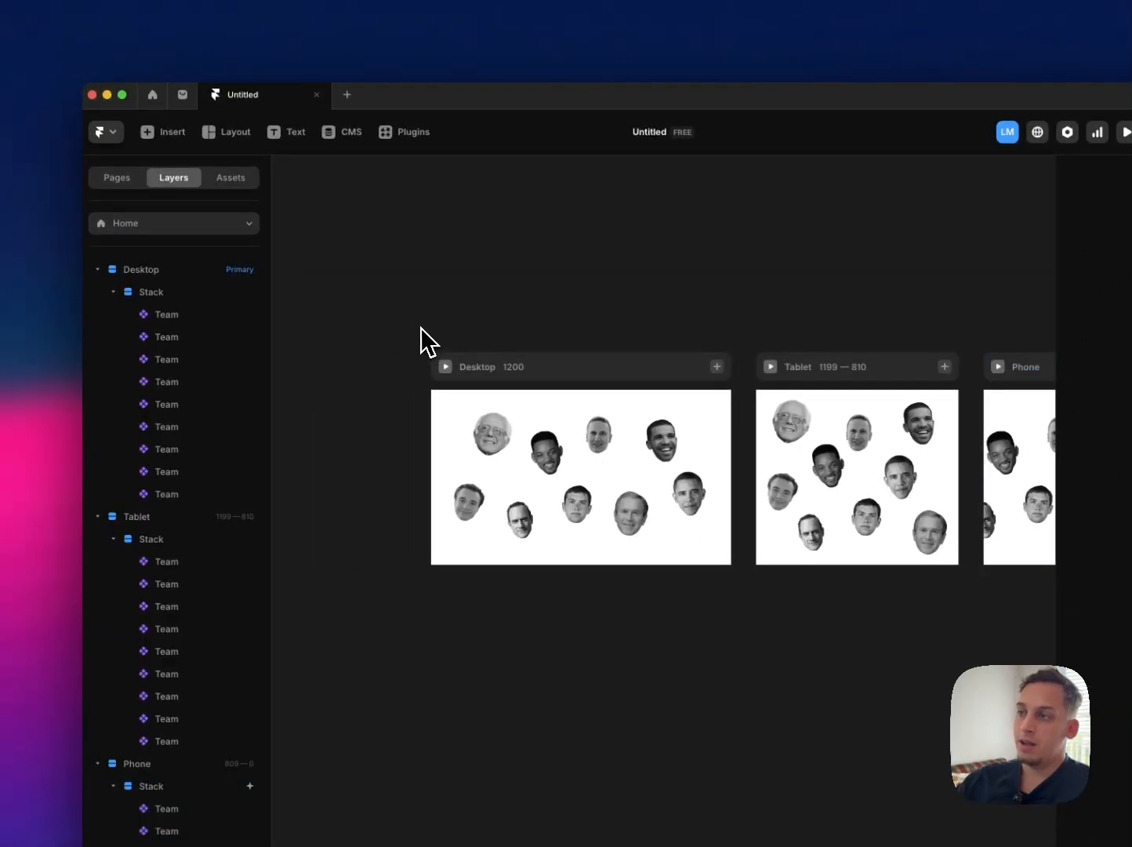